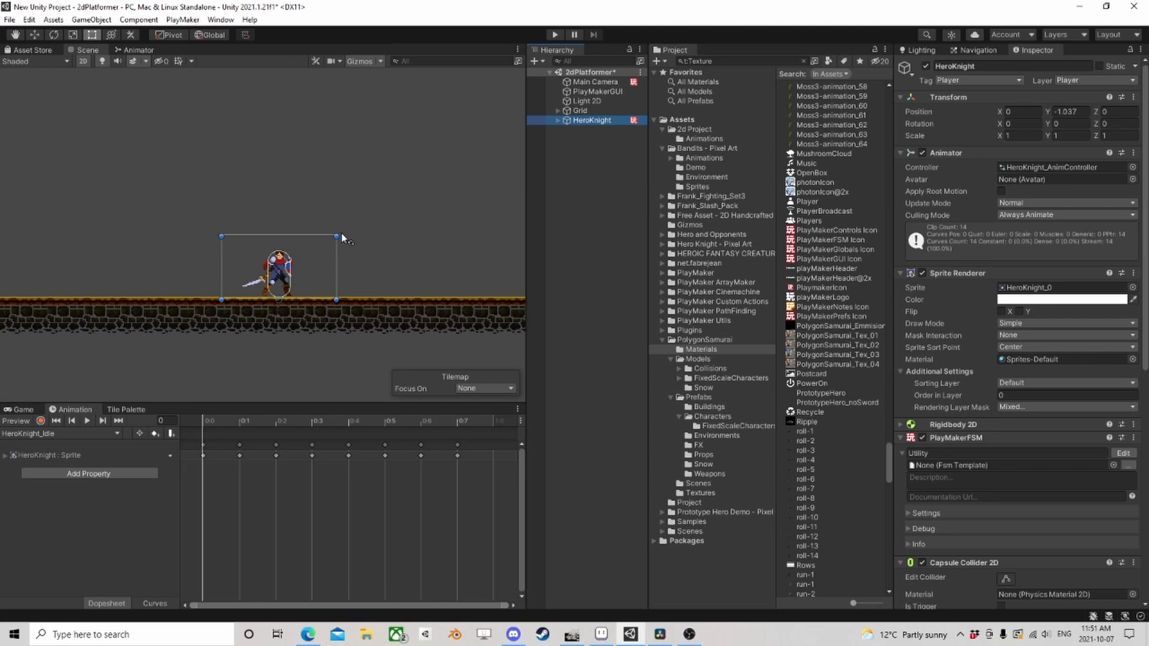
# - Examine the HeroKnight animator's Any State to Block, Block to Idle Block and Idle Block to Idle transitions and their conditions
pyautogui.scroll(2, 342, 238)
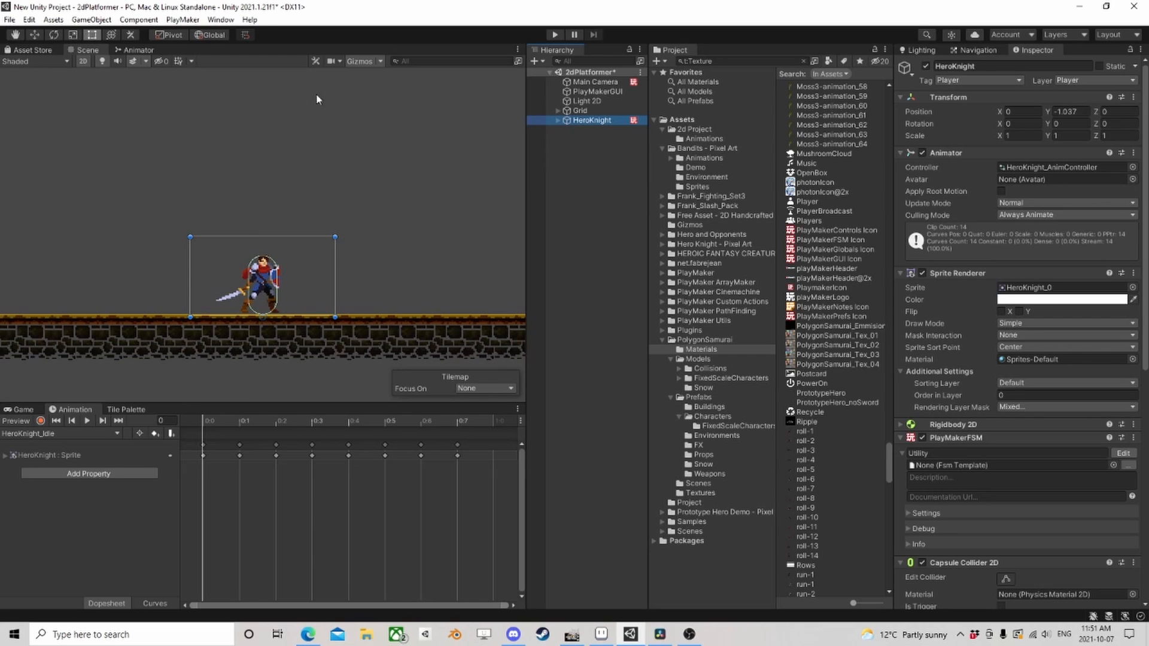
pyautogui.click(143, 55)
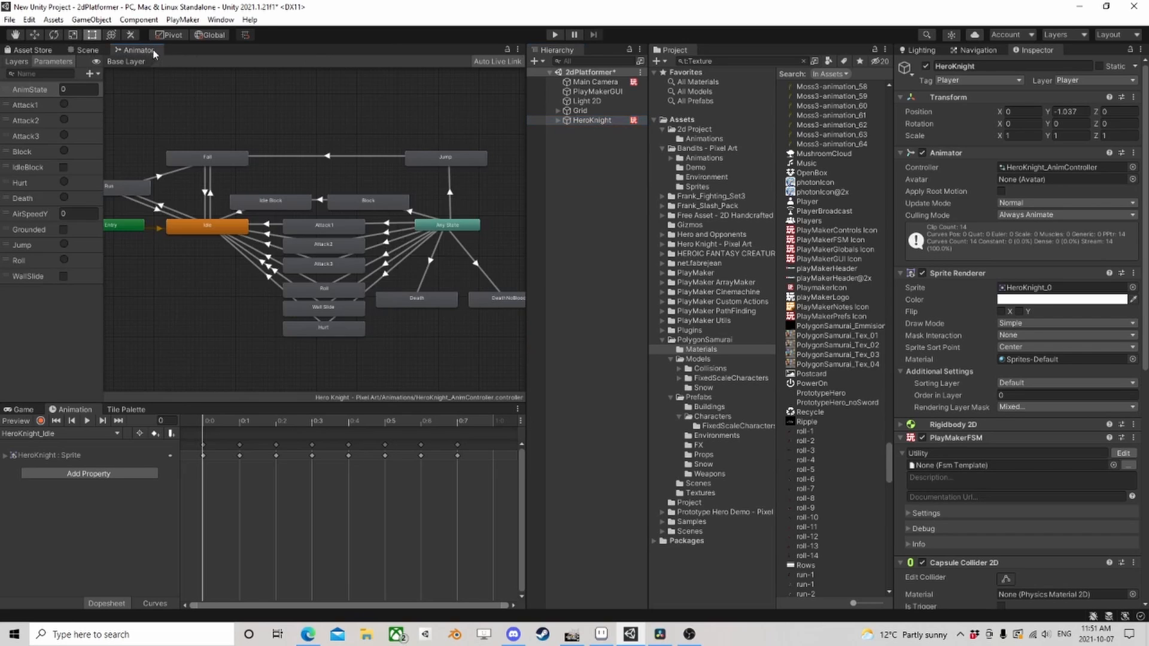
pyautogui.scroll(-3, 319, 226)
pyautogui.scroll(3, 319, 225)
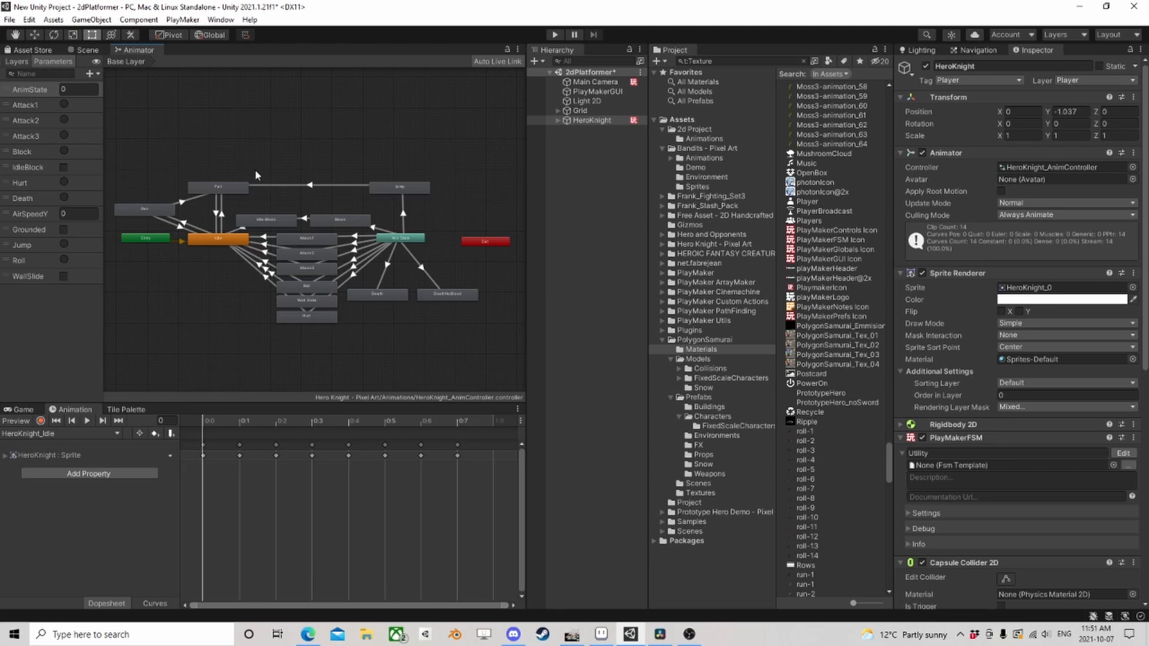
pyautogui.scroll(3, 311, 244)
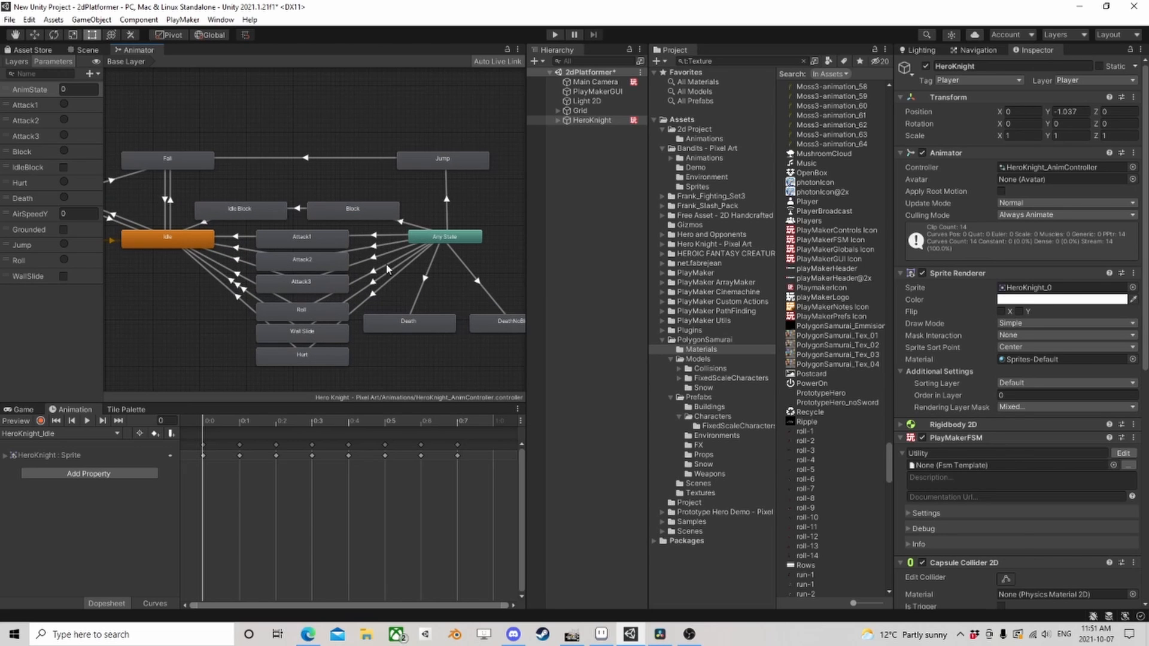
pyautogui.moveTo(388, 270); pyautogui.dragTo(438, 284, button='middle')
pyautogui.click(417, 227)
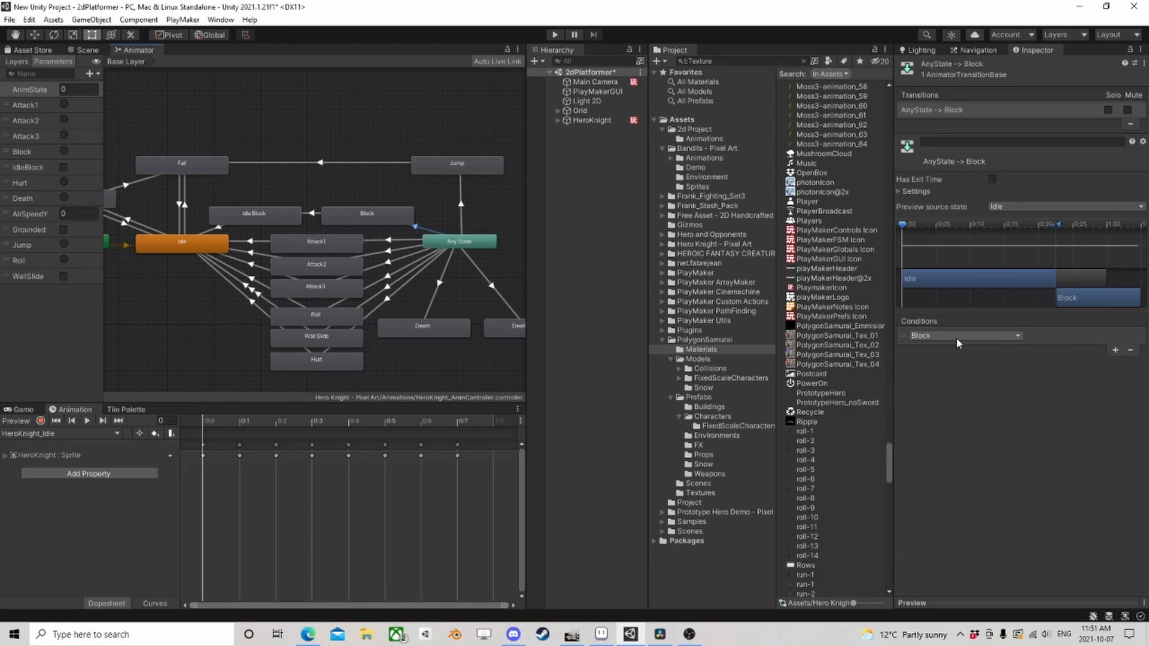
pyautogui.scroll(2, 354, 230)
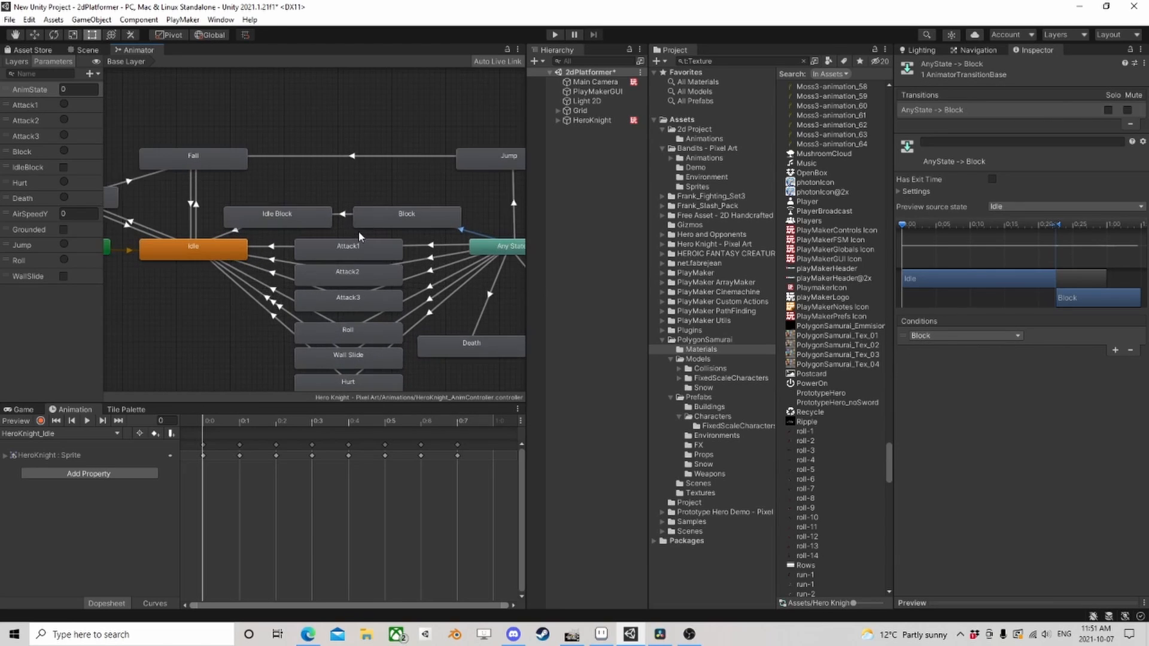
pyautogui.click(274, 222)
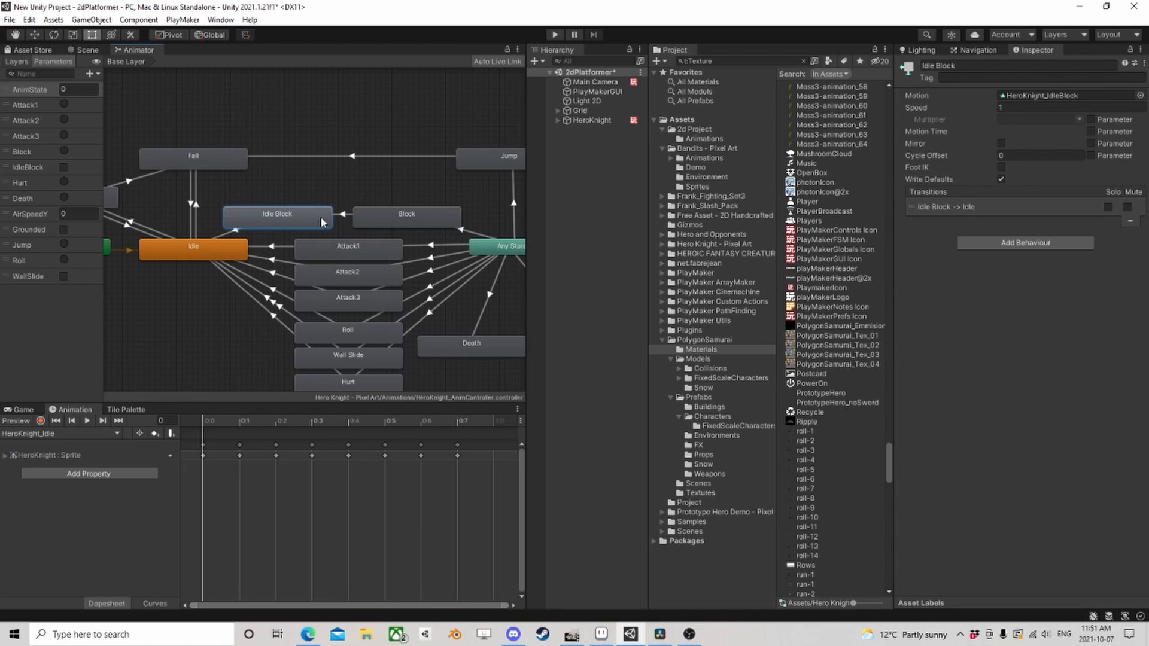
pyautogui.click(342, 216)
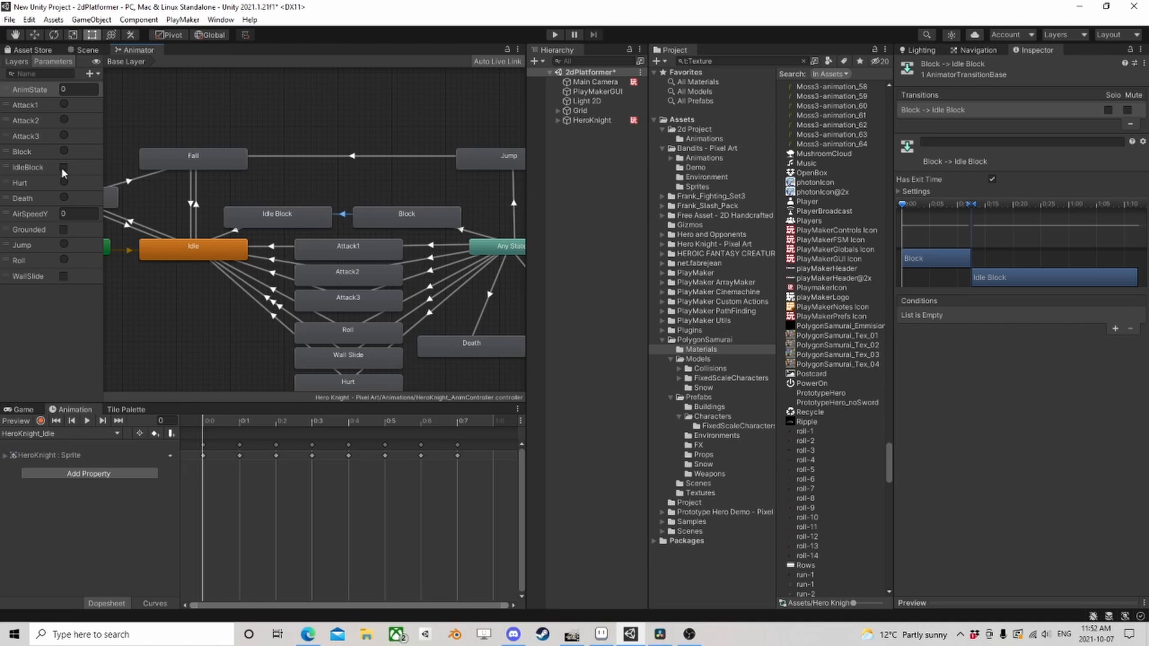
pyautogui.click(228, 238)
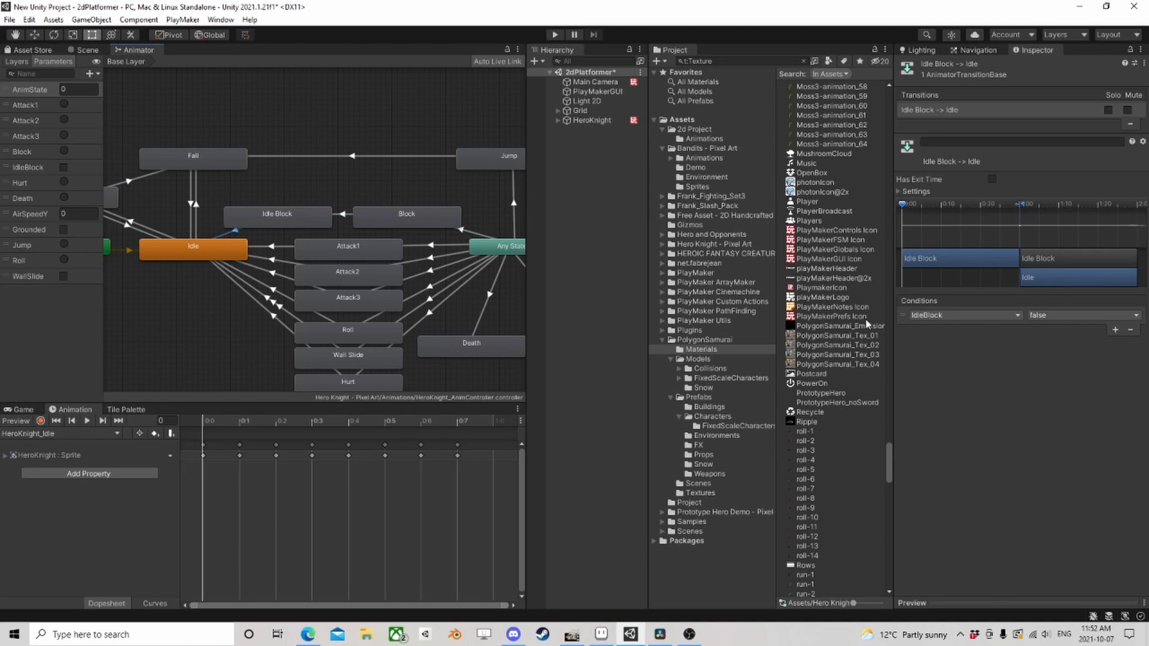
# - Create a transition from the Idle state to the Idle Block state in the HeroKnight animator
pyautogui.rightClick(221, 246)
pyautogui.click(252, 253)
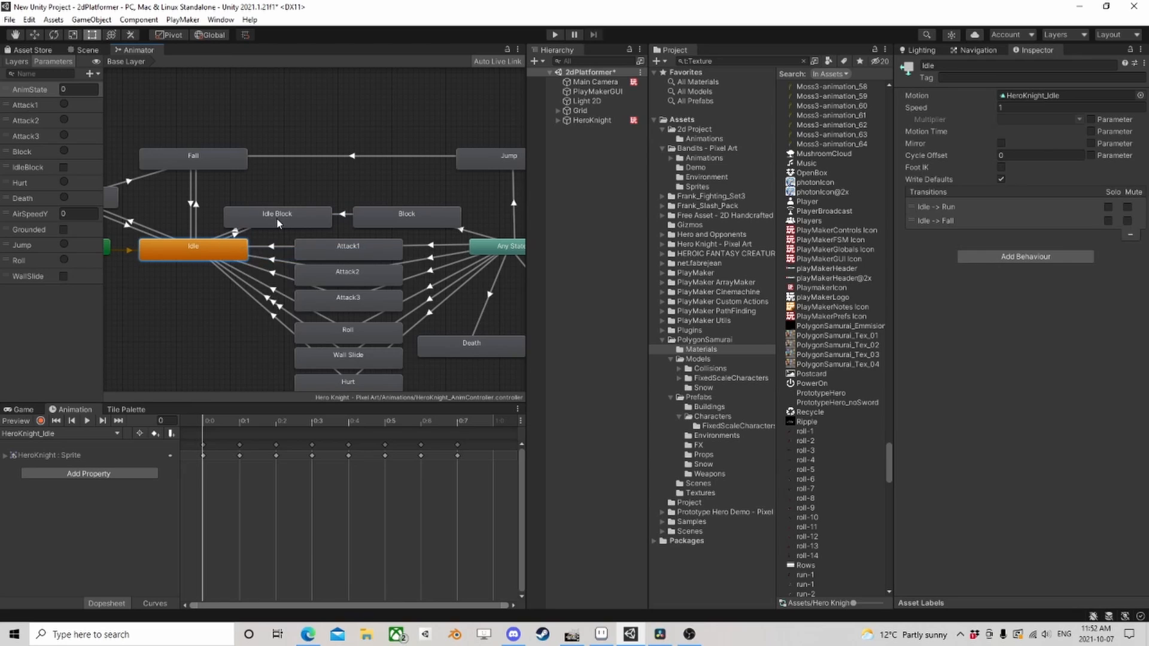
pyautogui.click(246, 225)
# - Disable Has Exit Time on the Idle to Idle Block transition and add the condition IdleBlock true
pyautogui.click(245, 237)
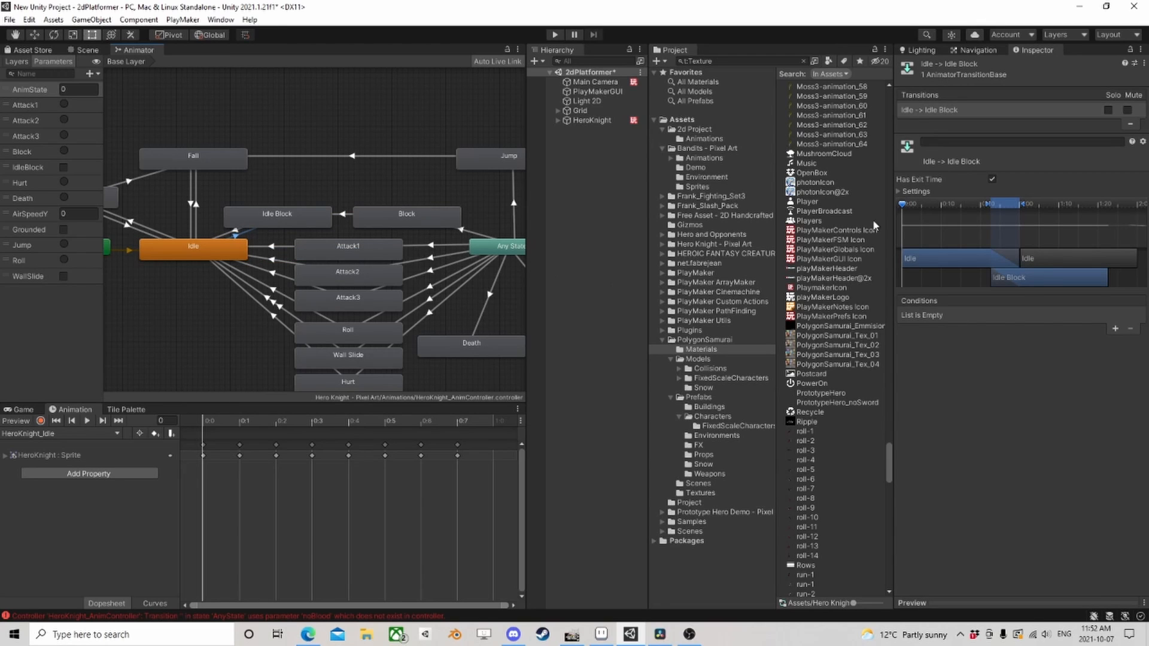
pyautogui.click(993, 179)
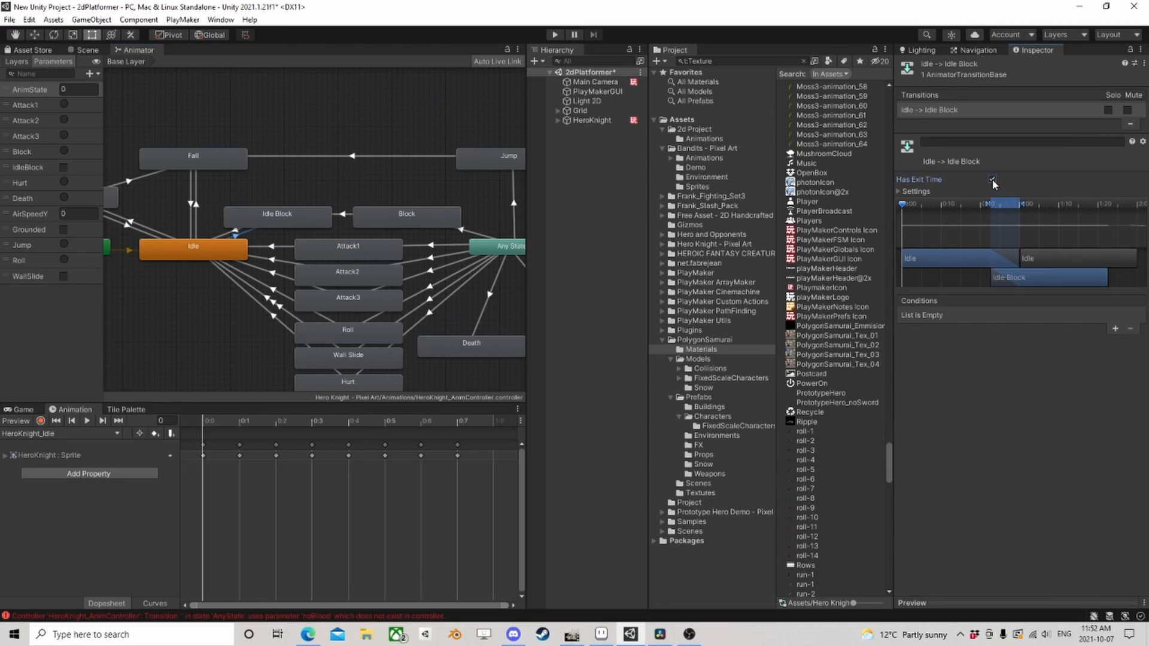
pyautogui.click(1116, 329)
pyautogui.click(967, 318)
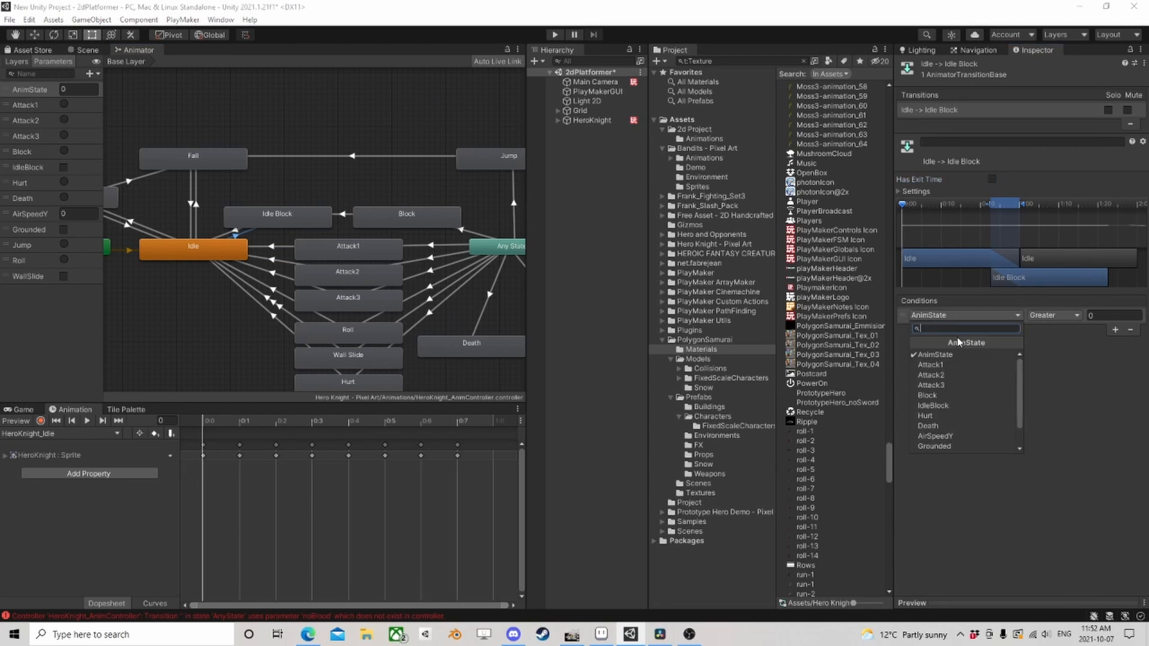
pyautogui.click(950, 405)
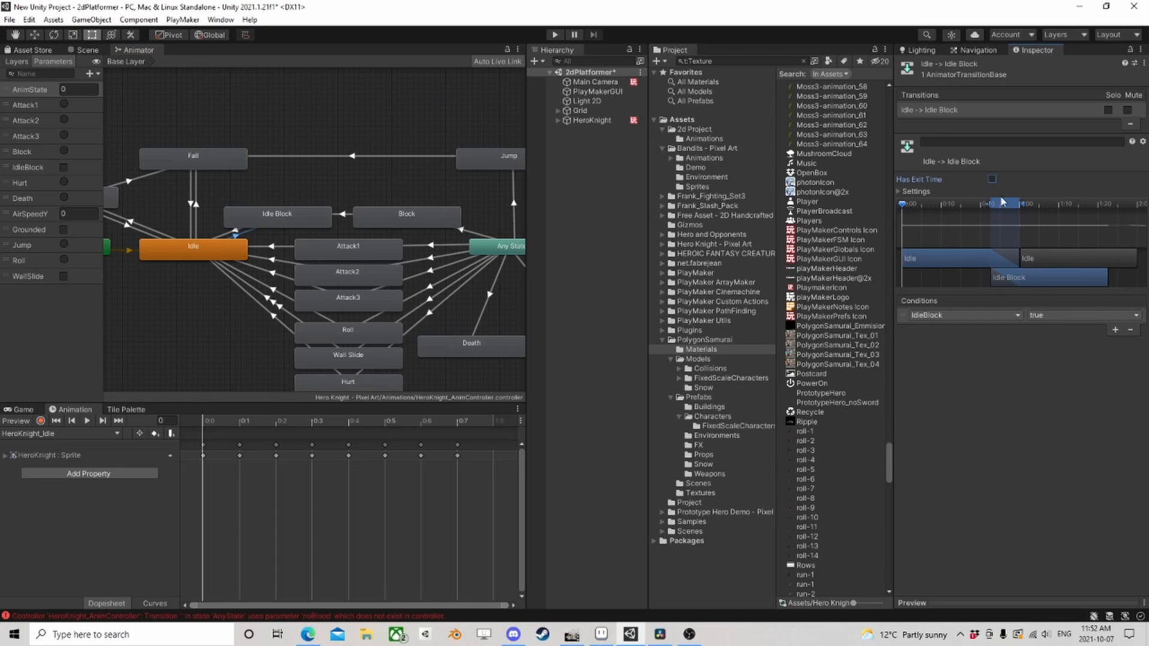
# - Set the Idle to Idle Block transition's duration to 0 seconds
pyautogui.click(901, 191)
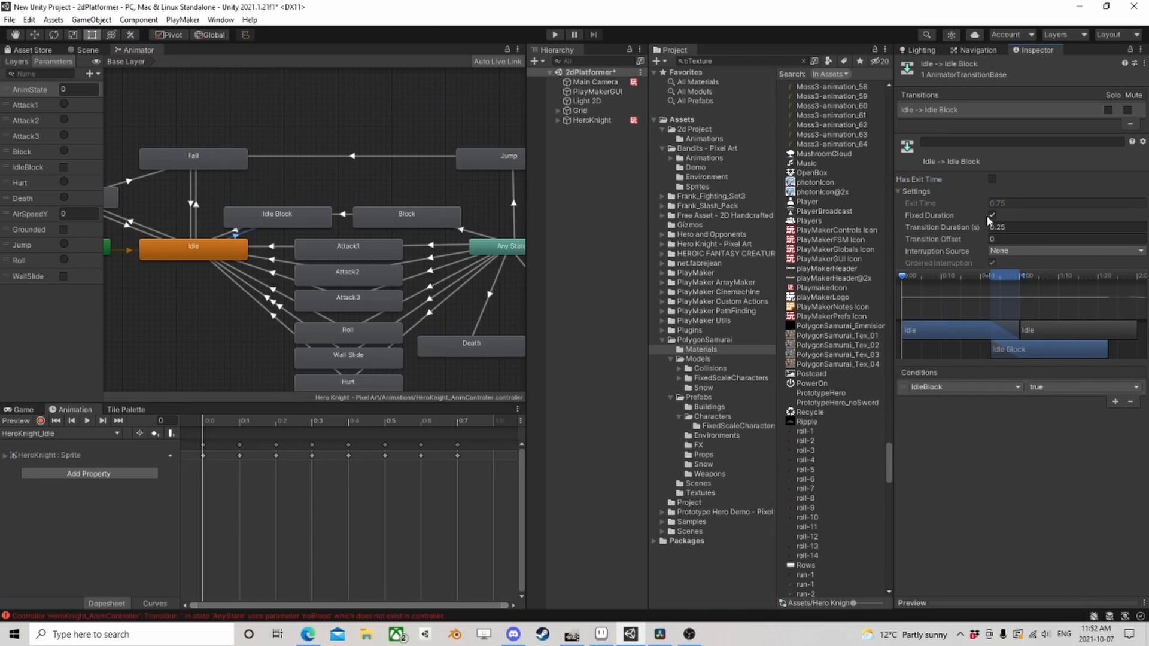
pyautogui.doubleClick(1024, 227)
pyautogui.write('0')
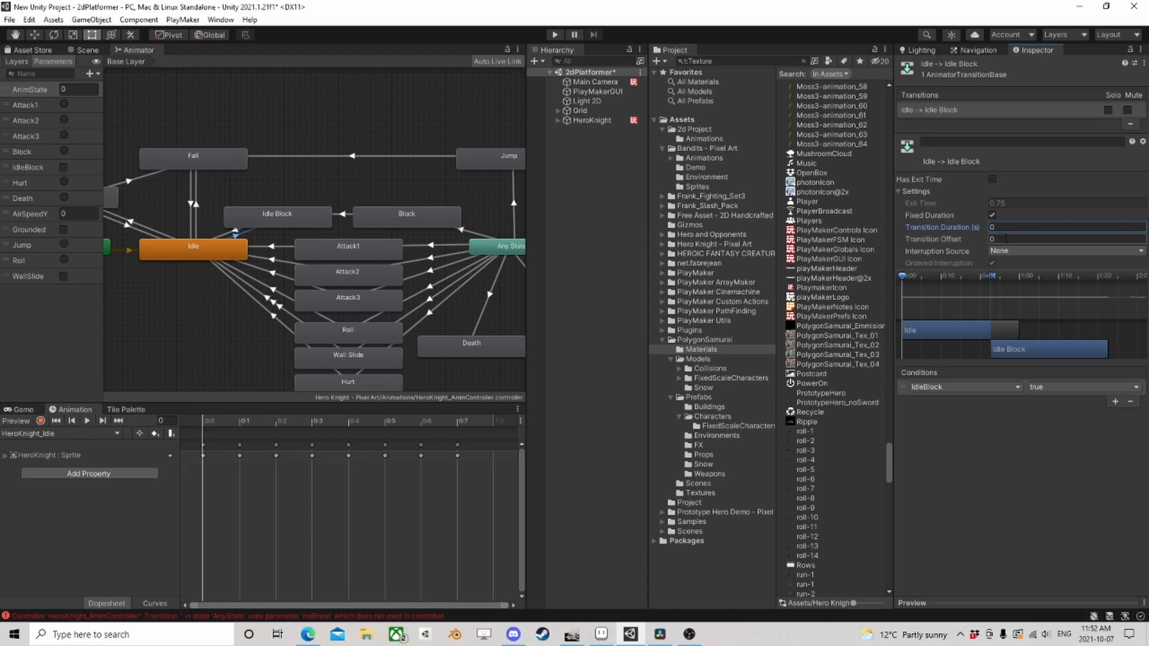
pyautogui.click(295, 224)
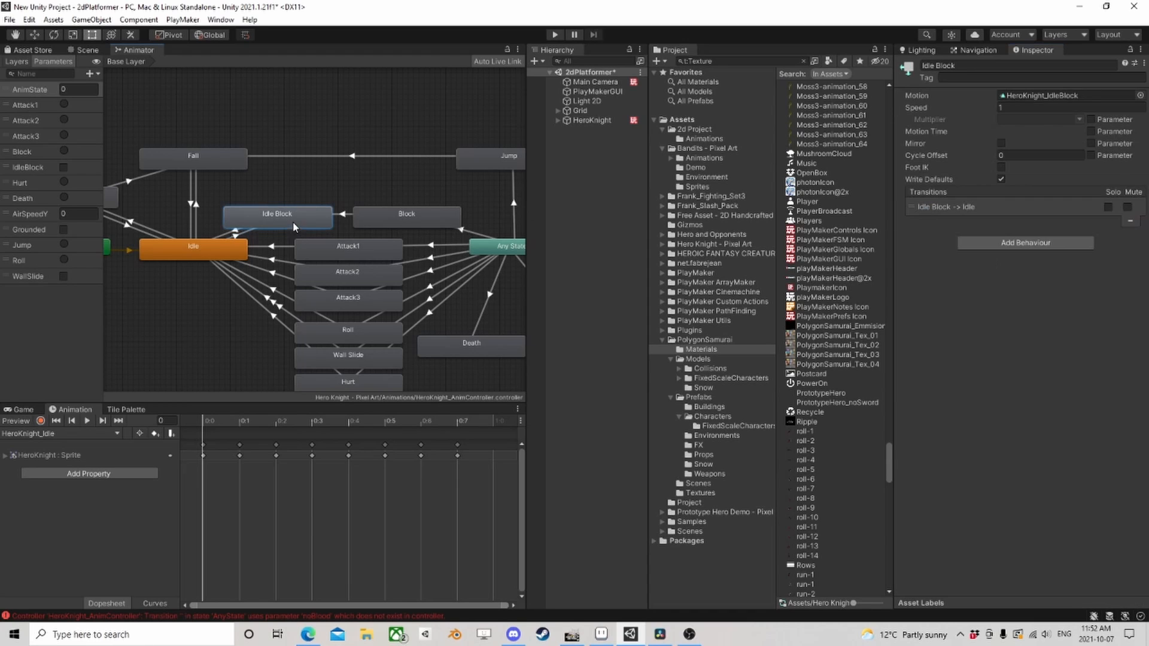
# - Open HeroKnight's Move FSM for editing in PlayMaker and reposition the editor window over the scene
pyautogui.click(91, 50)
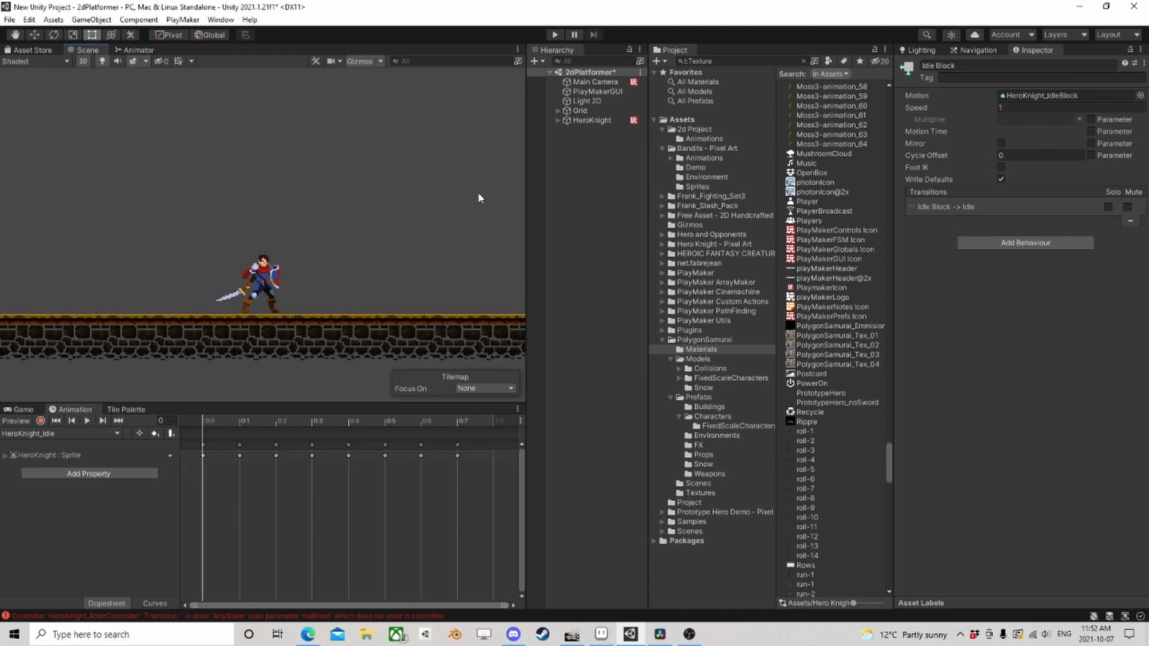
pyautogui.click(591, 121)
pyautogui.scroll(-5, 1038, 455)
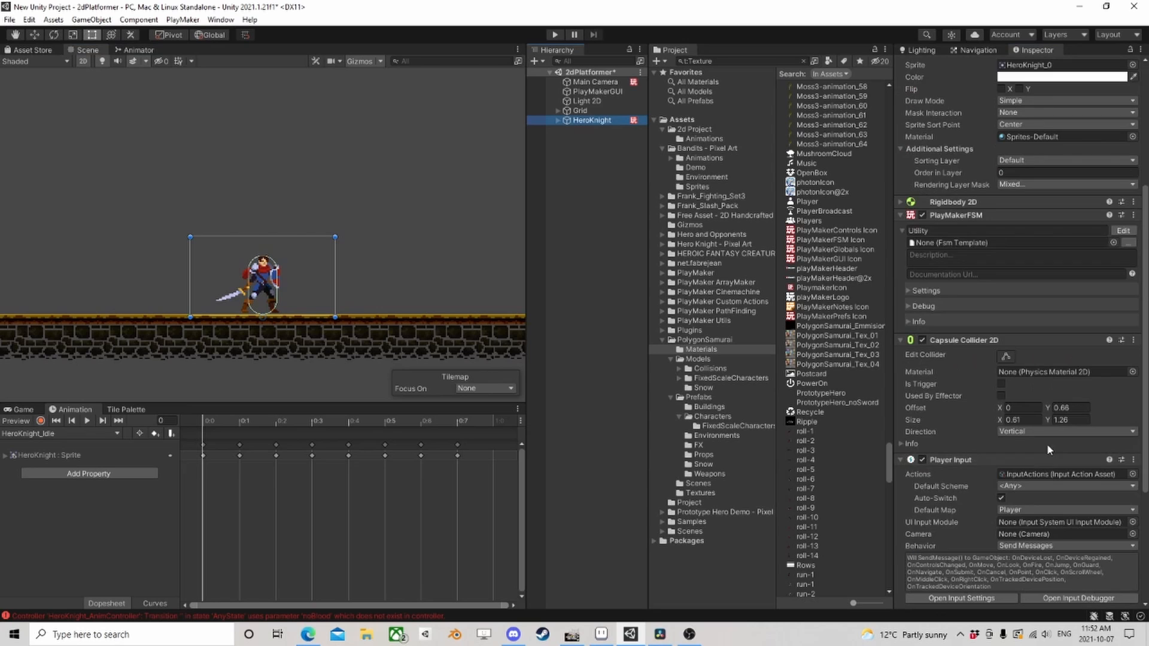
pyautogui.scroll(5, 1057, 387)
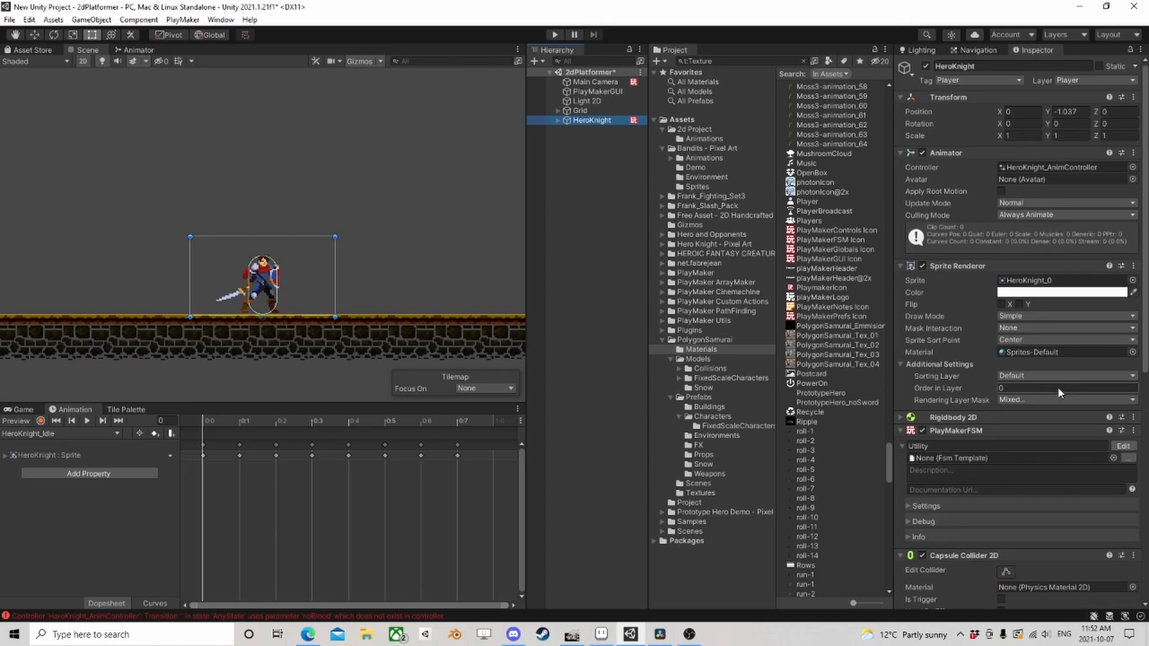
pyautogui.scroll(-10, 1058, 387)
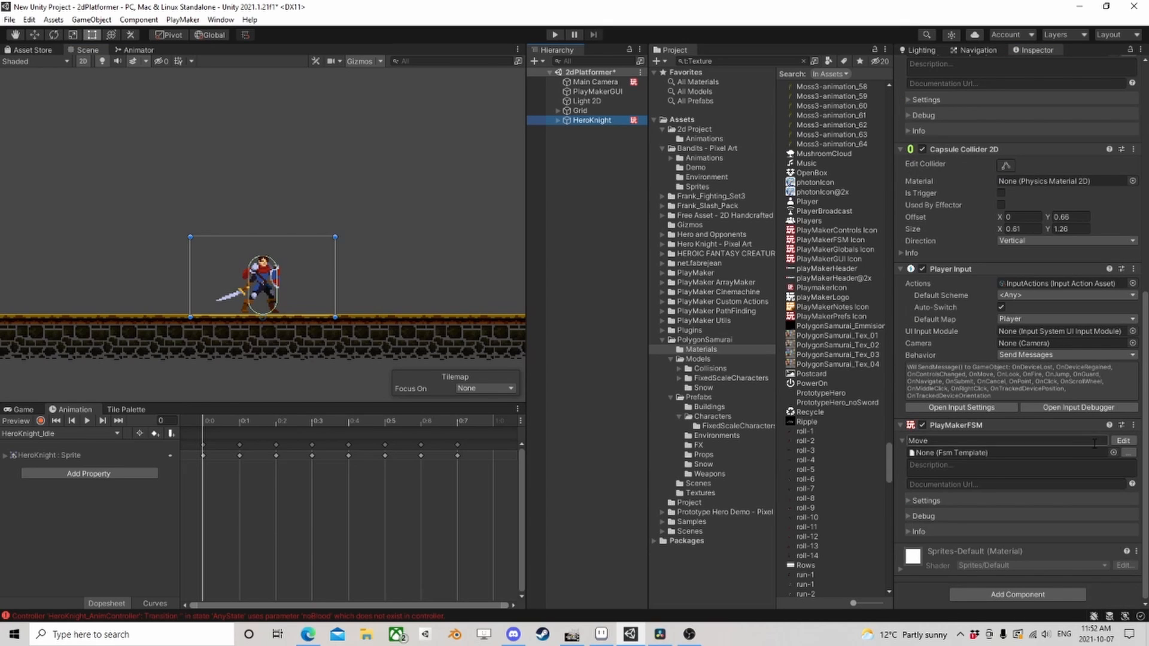
pyautogui.click(1118, 440)
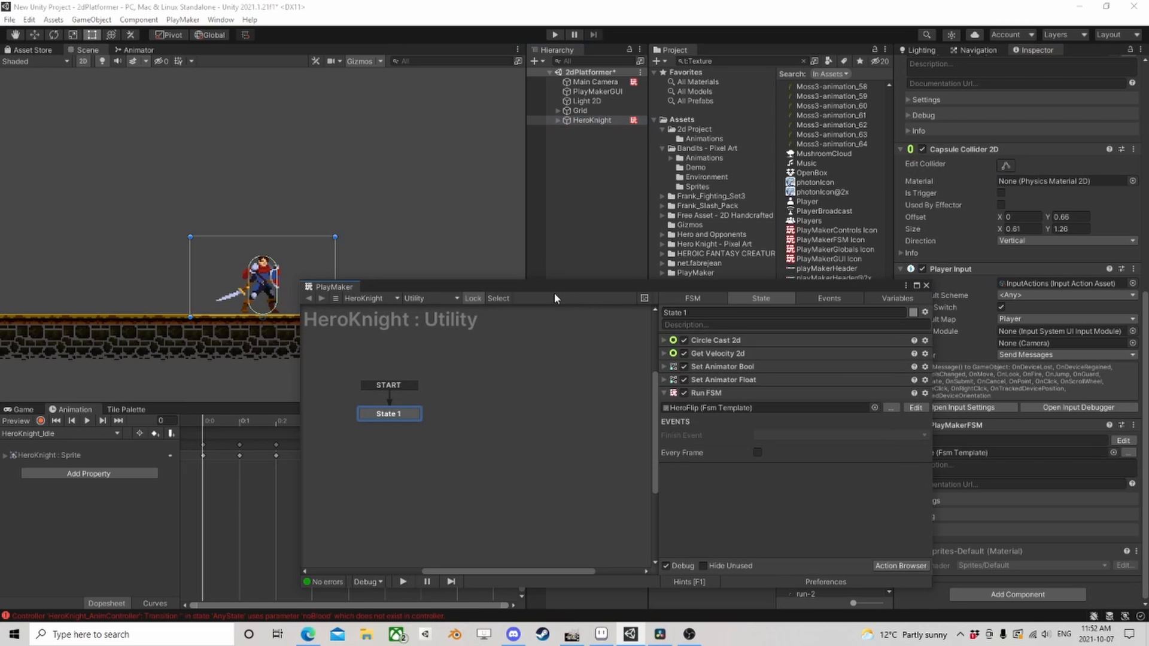
pyautogui.moveTo(544, 288); pyautogui.dragTo(624, 161)
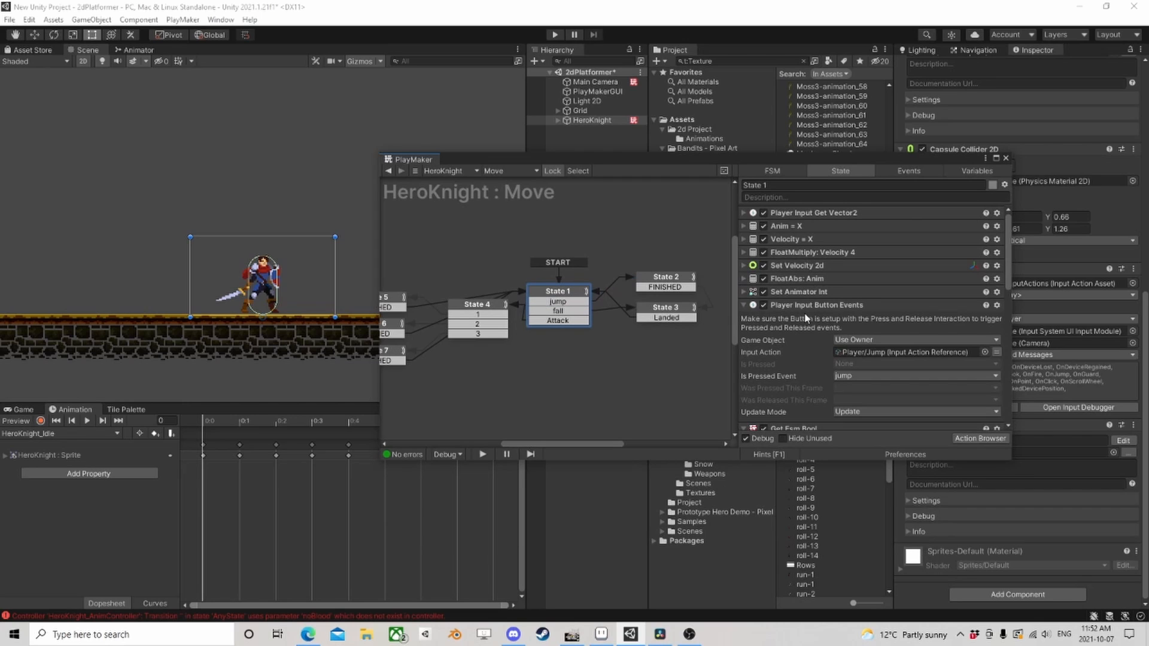
# - Add a Player Input Button Events action at the end of State 1 in the Move FSM
pyautogui.scroll(-5, 903, 400)
pyautogui.click(971, 438)
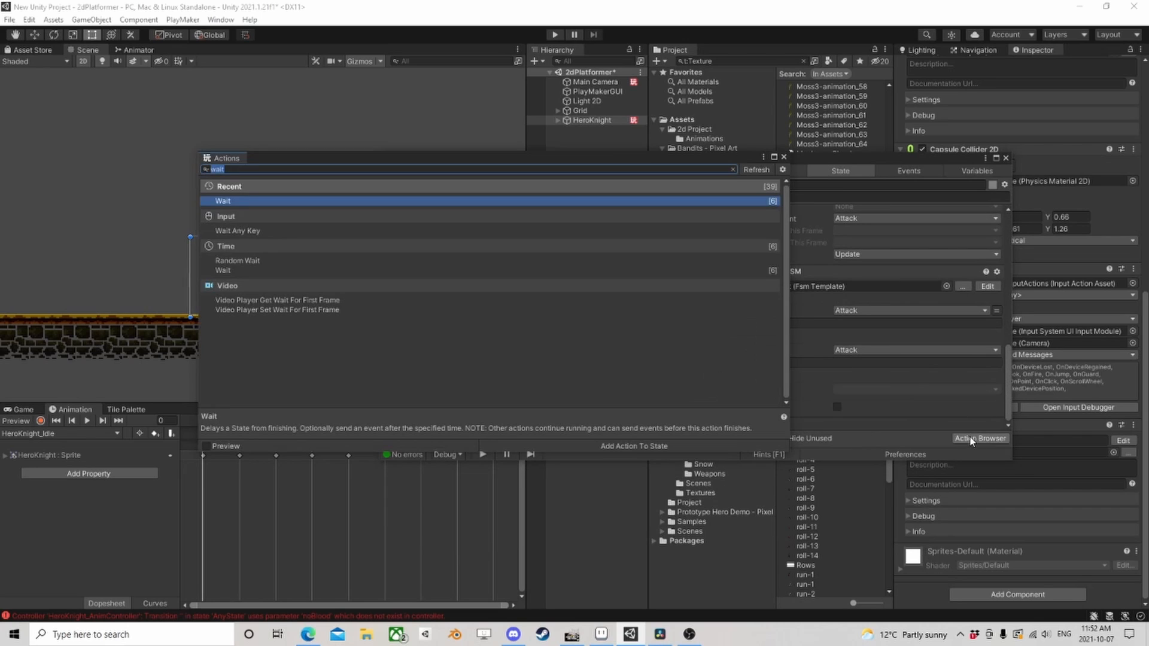
pyautogui.write('Inpu')
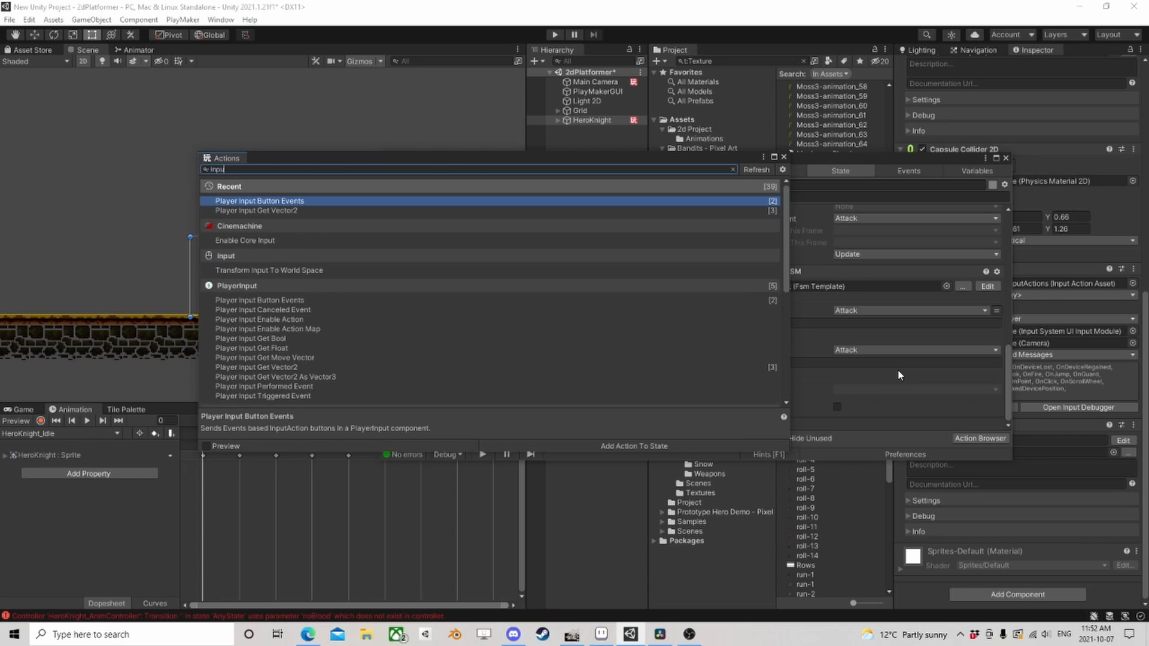
pyautogui.write('t')
pyautogui.press('Return')
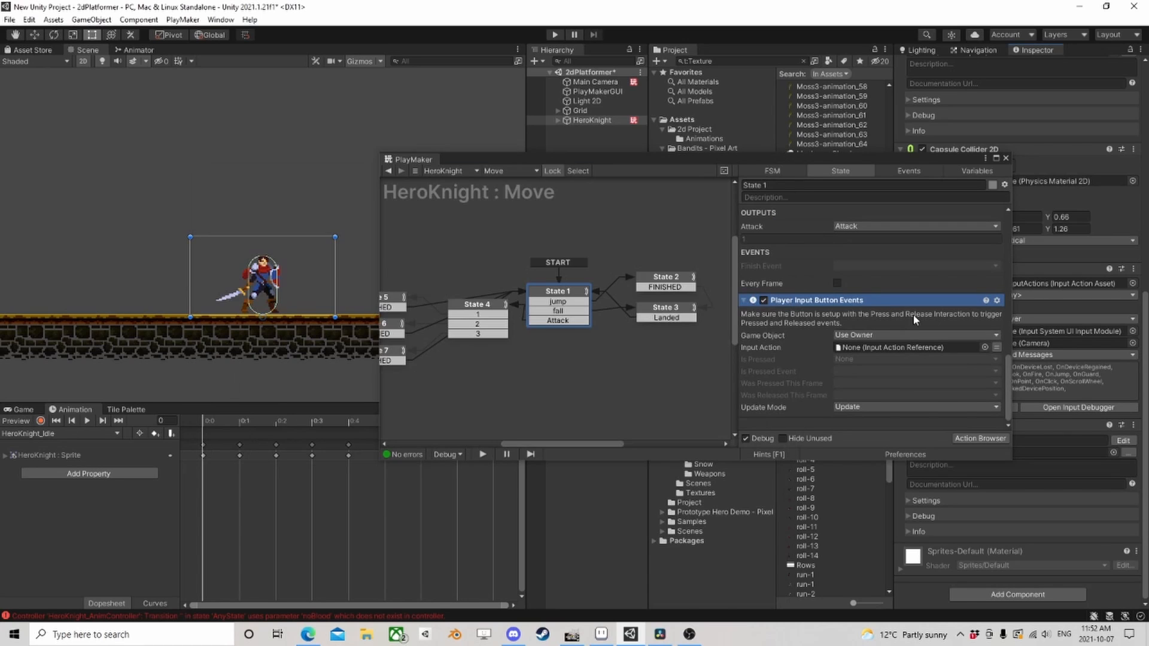
# - Assign Player/Guard as the input action of the new Player Input Button Events action
pyautogui.click(985, 347)
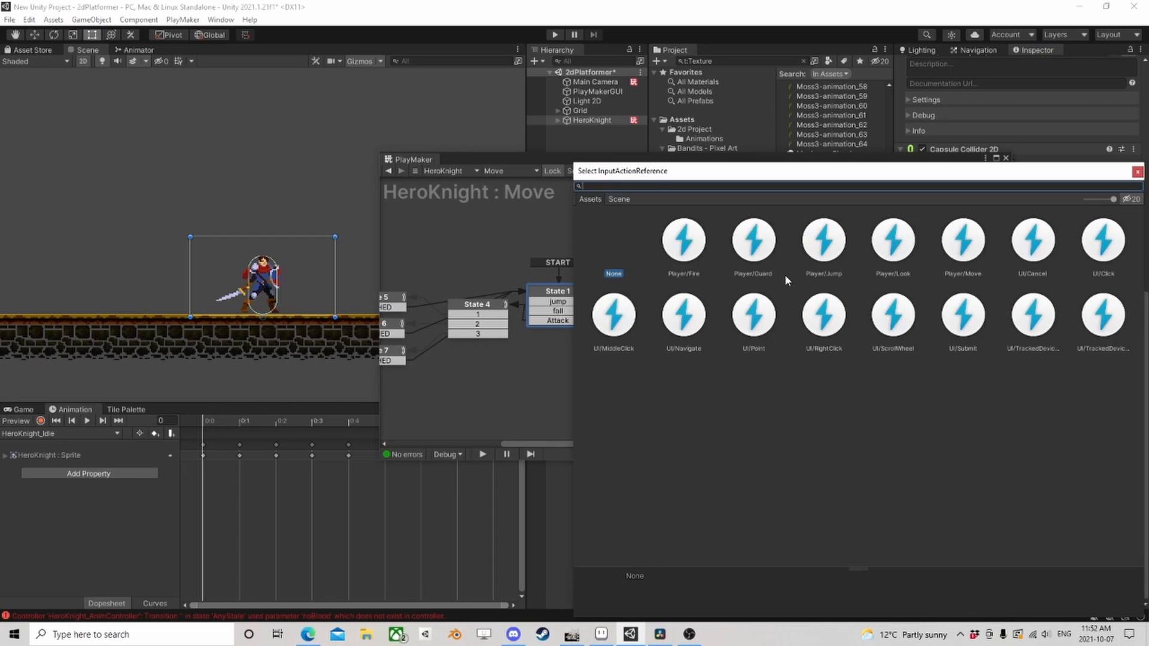
pyautogui.click(758, 254)
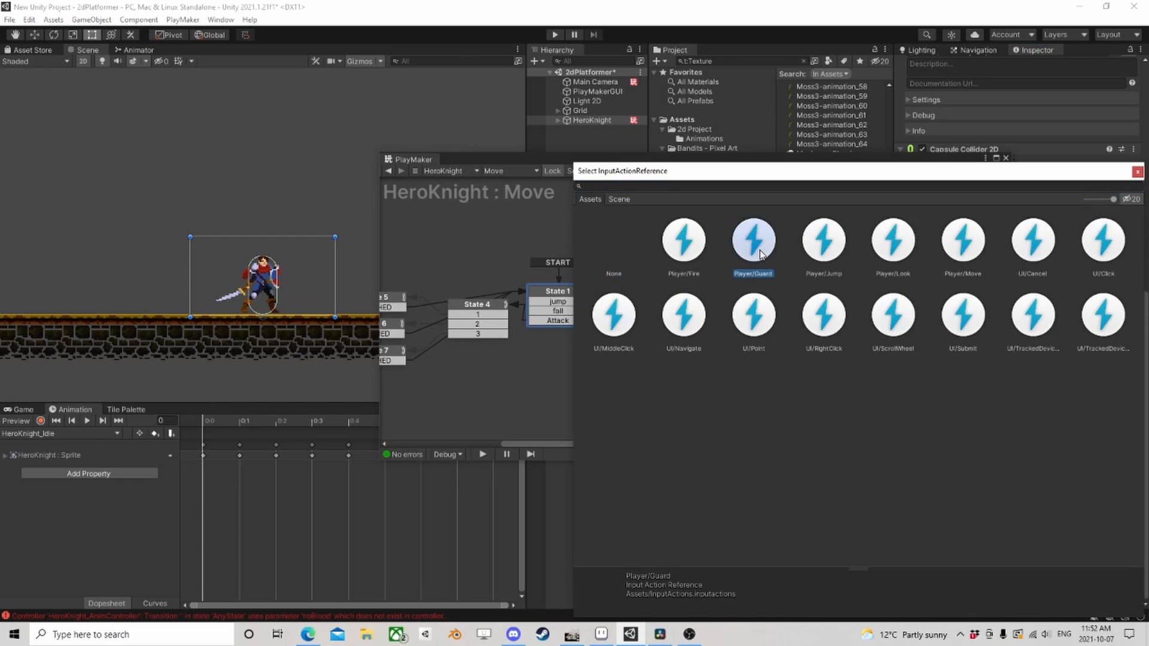
pyautogui.click(1137, 173)
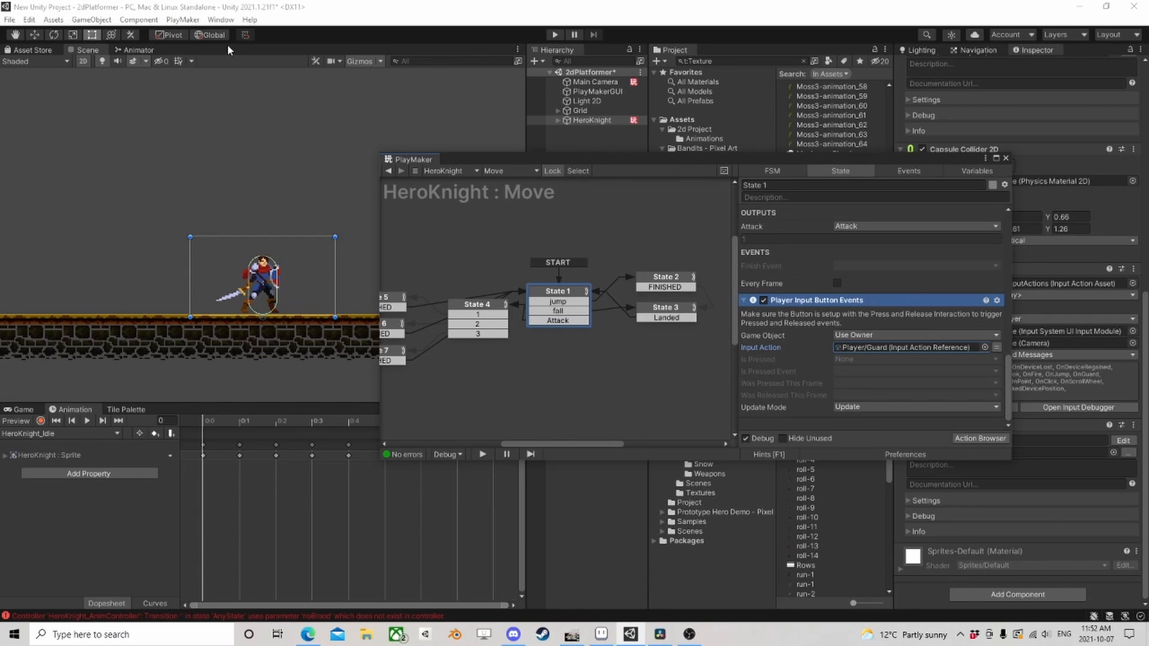
# - Inspect the Player map's Guard action and its binding in the InputActions asset, and close the asset editor
pyautogui.click(869, 350)
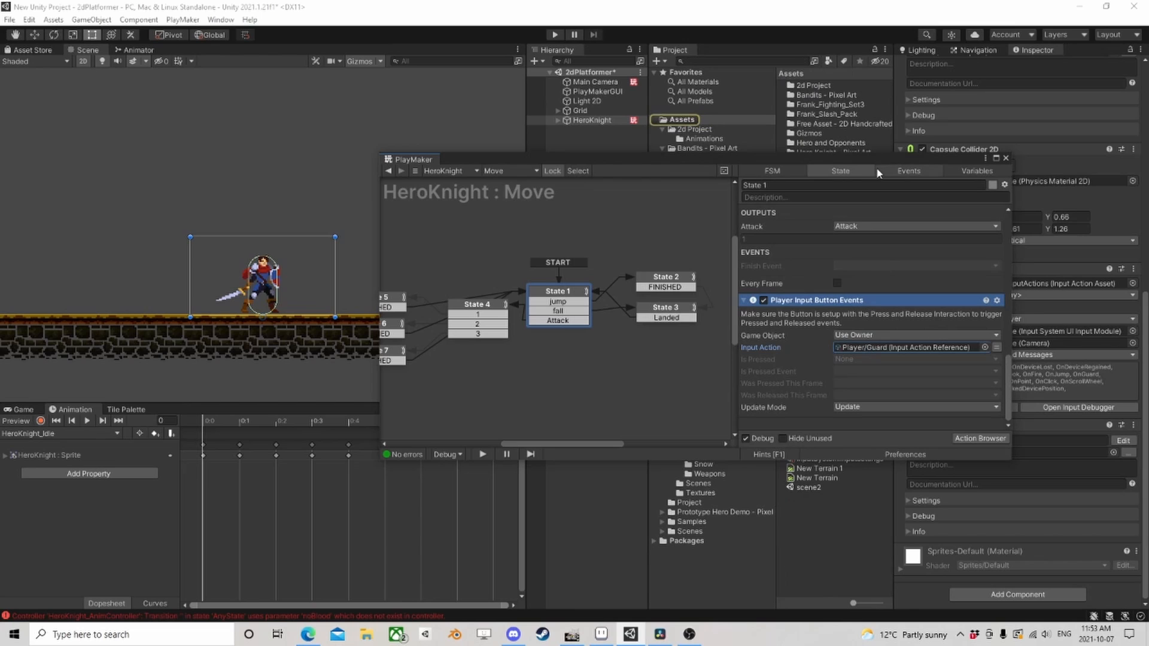
pyautogui.moveTo(885, 160); pyautogui.dragTo(621, 132)
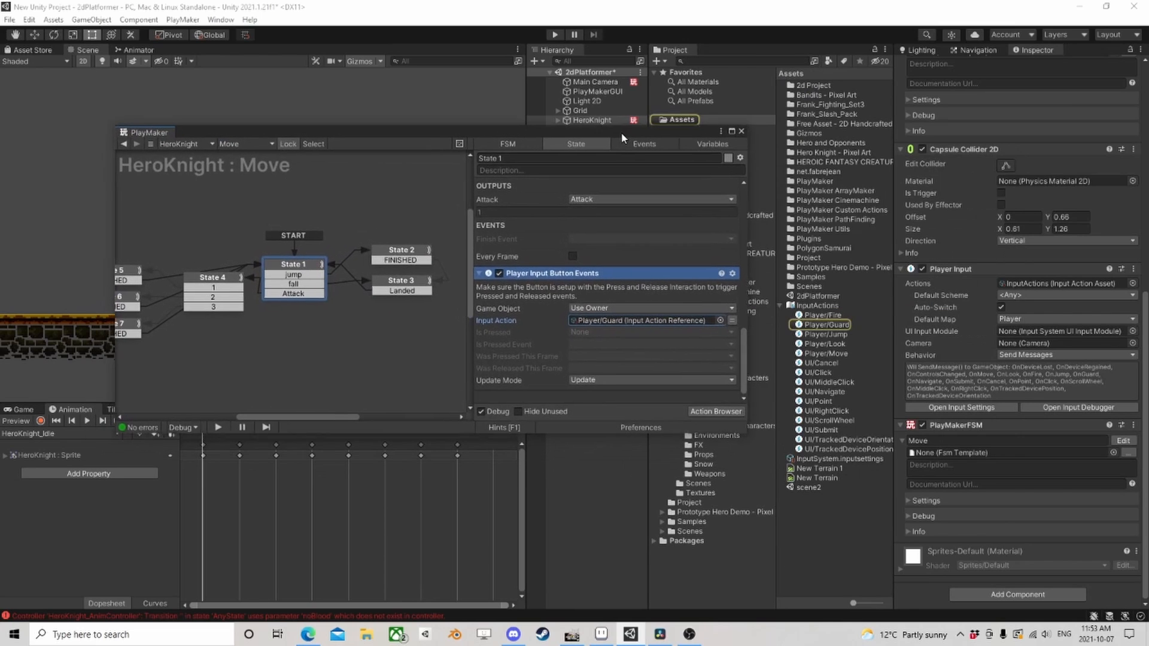
pyautogui.click(817, 306)
pyautogui.click(1008, 94)
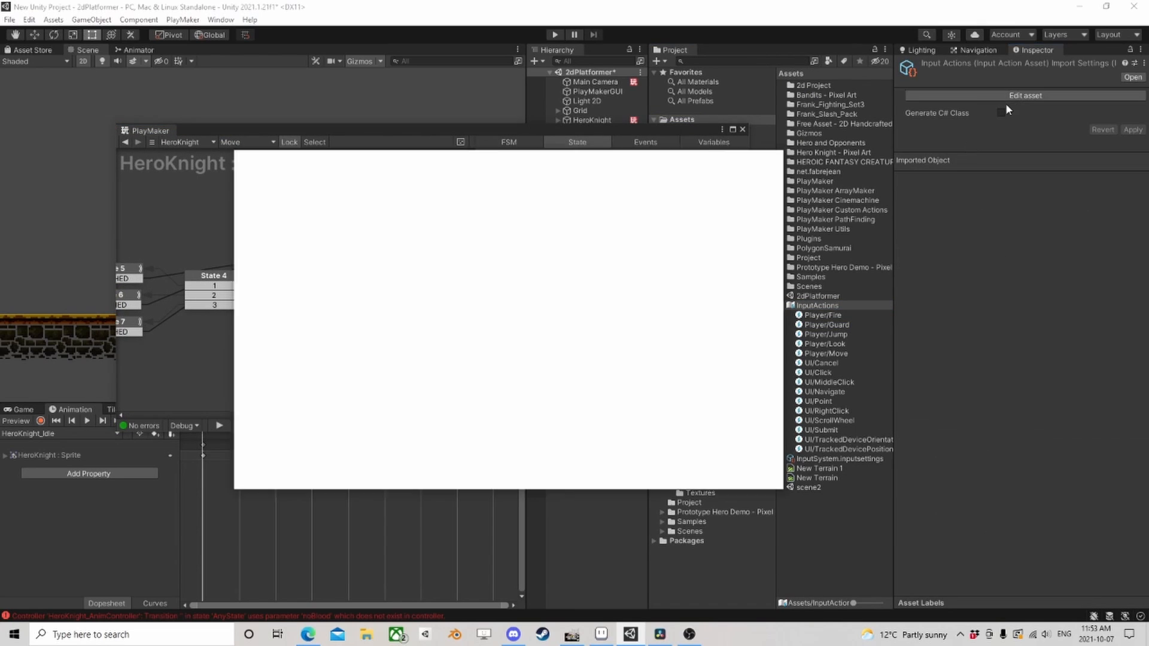
pyautogui.click(383, 244)
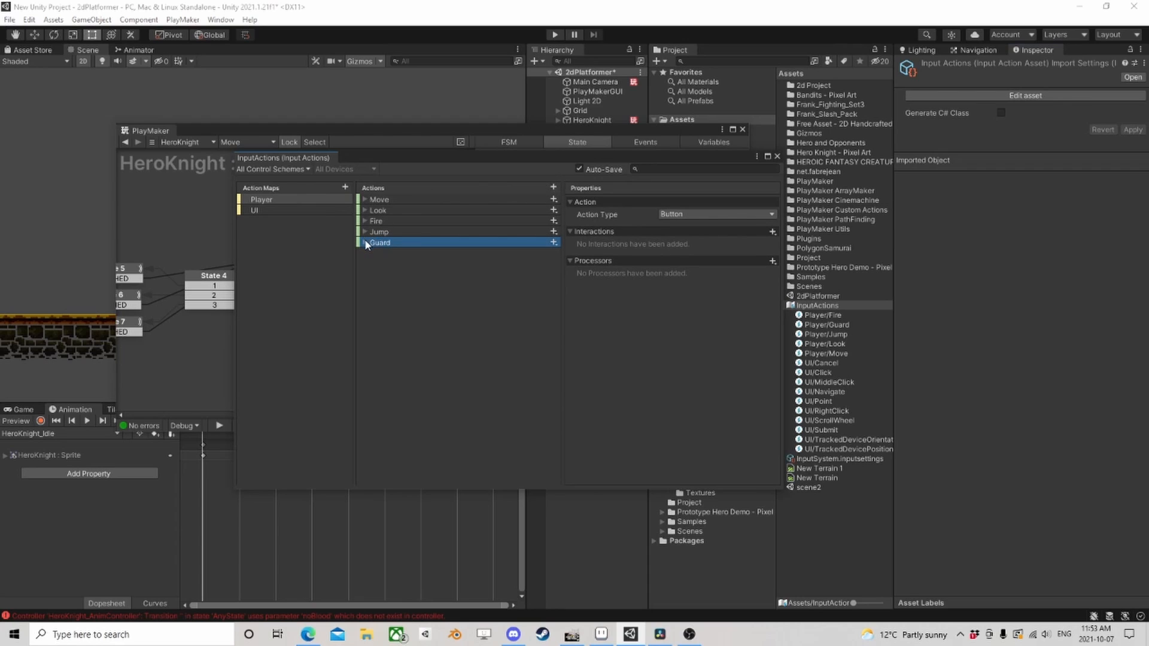
pyautogui.click(365, 243)
pyautogui.click(386, 253)
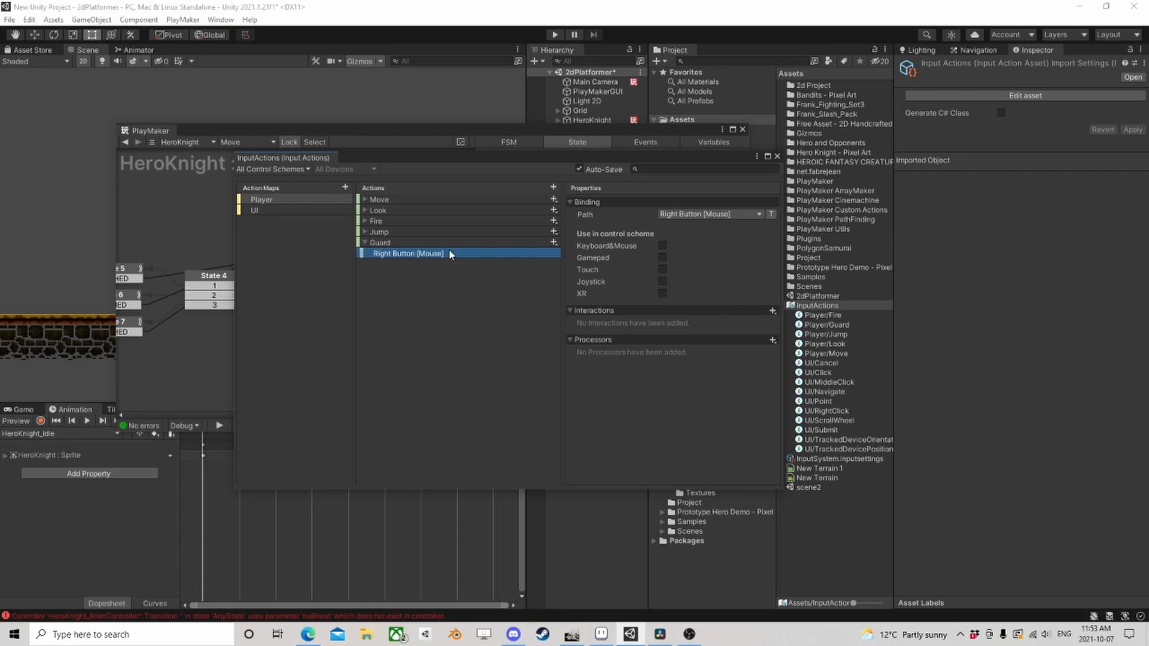
pyautogui.click(777, 156)
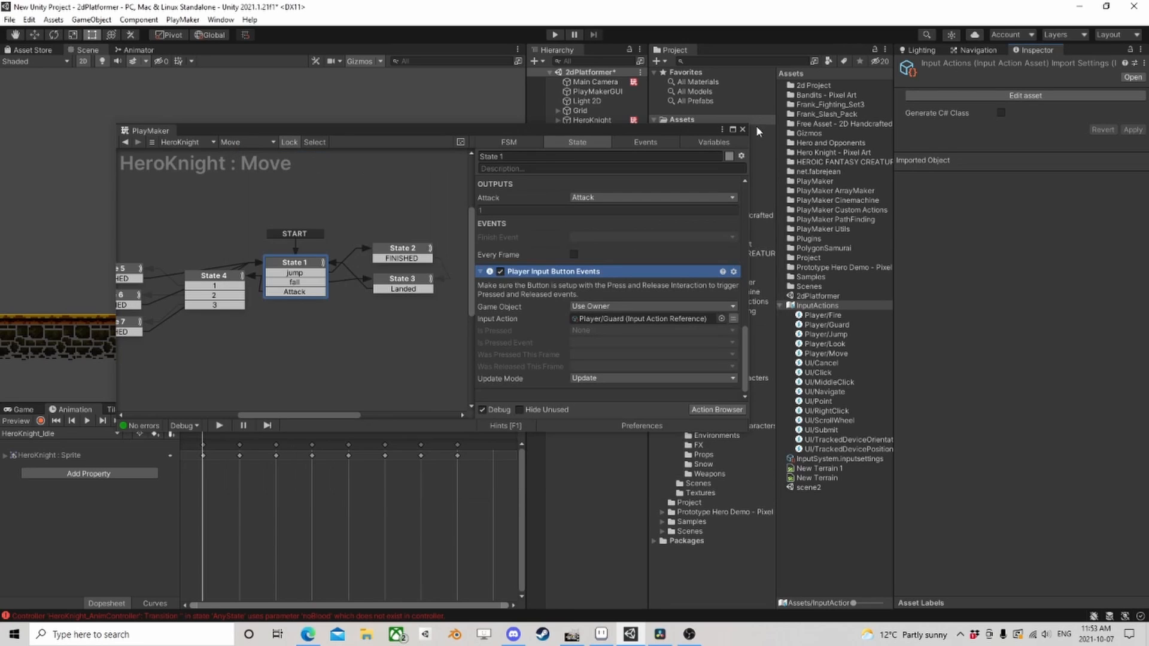
# - Close the PlayMaker editor and reopen HeroKnight's Move FSM for editing
pyautogui.click(743, 130)
pyautogui.click(592, 119)
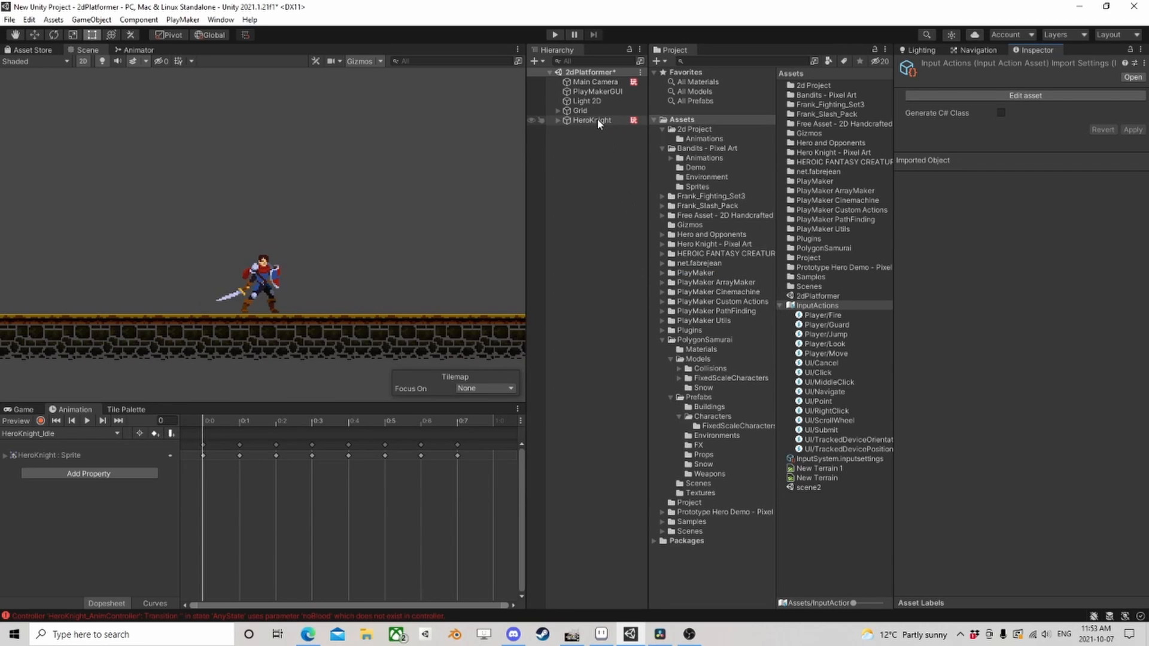
pyautogui.scroll(-5, 1005, 383)
pyautogui.click(1123, 440)
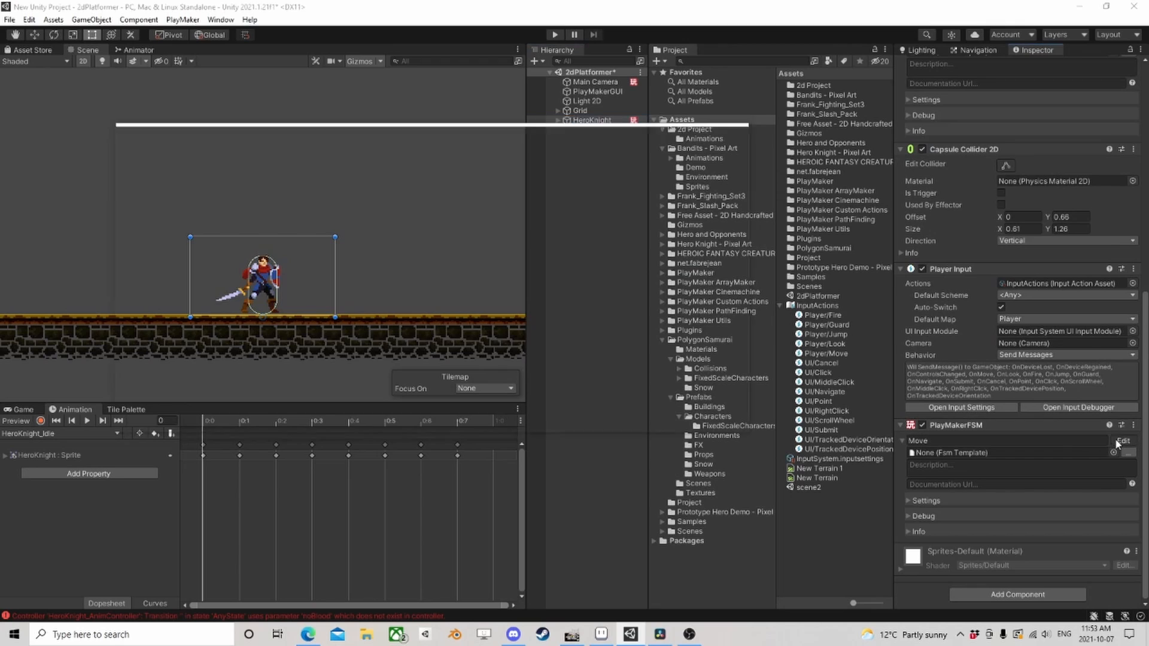
# - Create a new event named IsGuard as the Is Pressed Event of State 1's Player/Guard button action
pyautogui.scroll(-6, 608, 338)
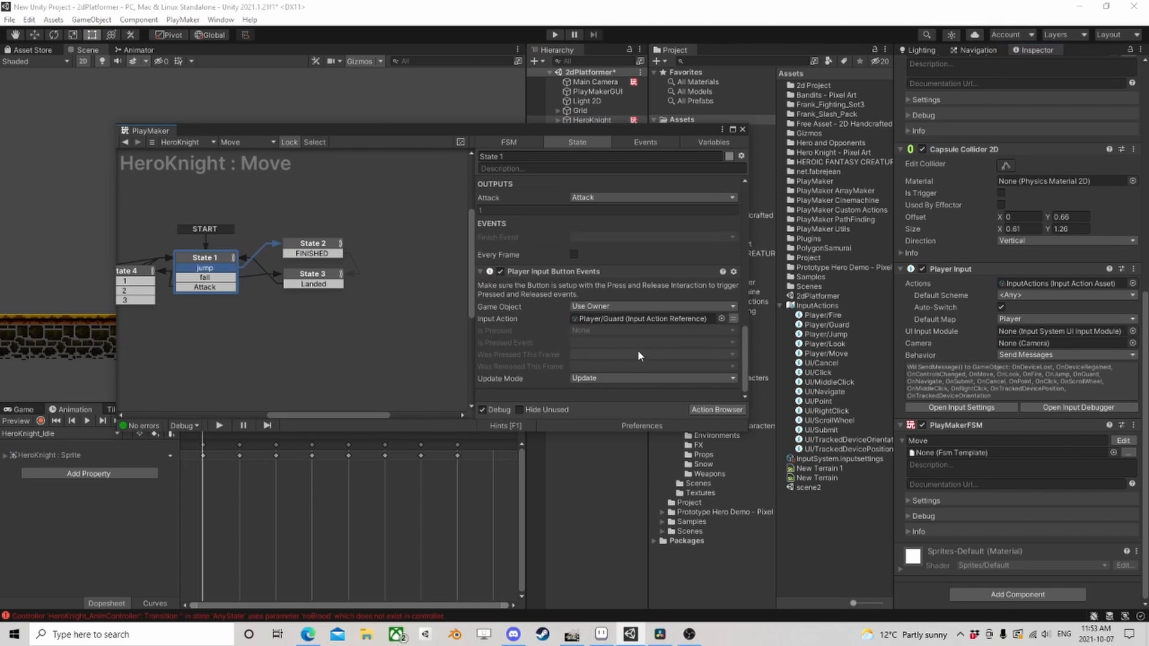
pyautogui.click(600, 341)
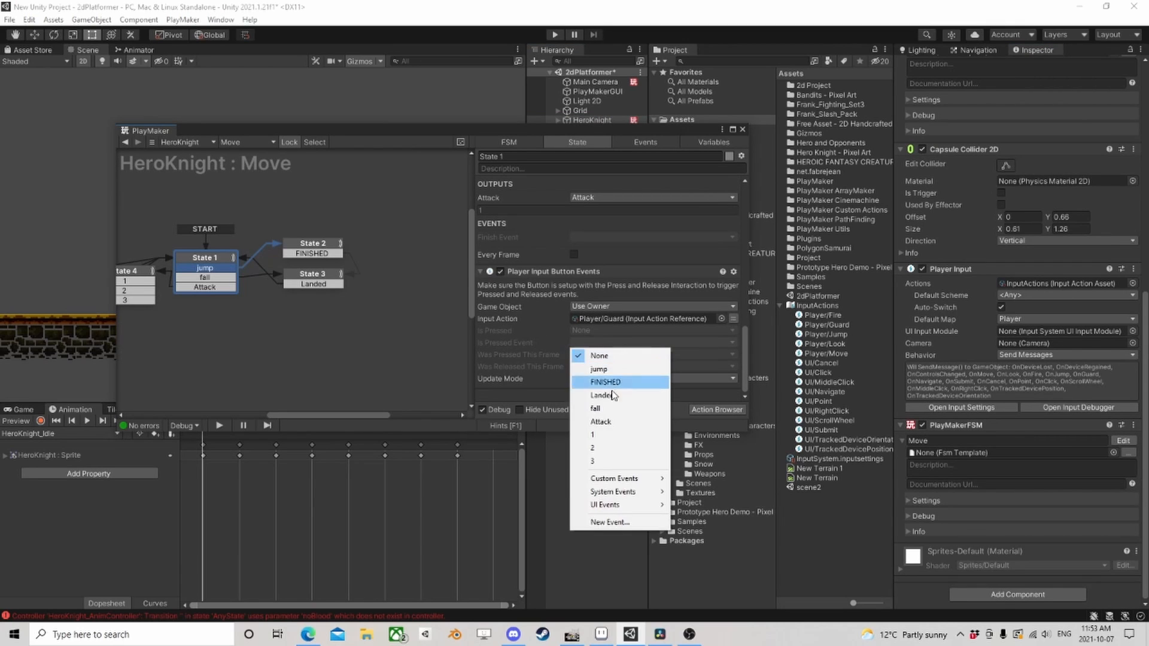
pyautogui.click(609, 522)
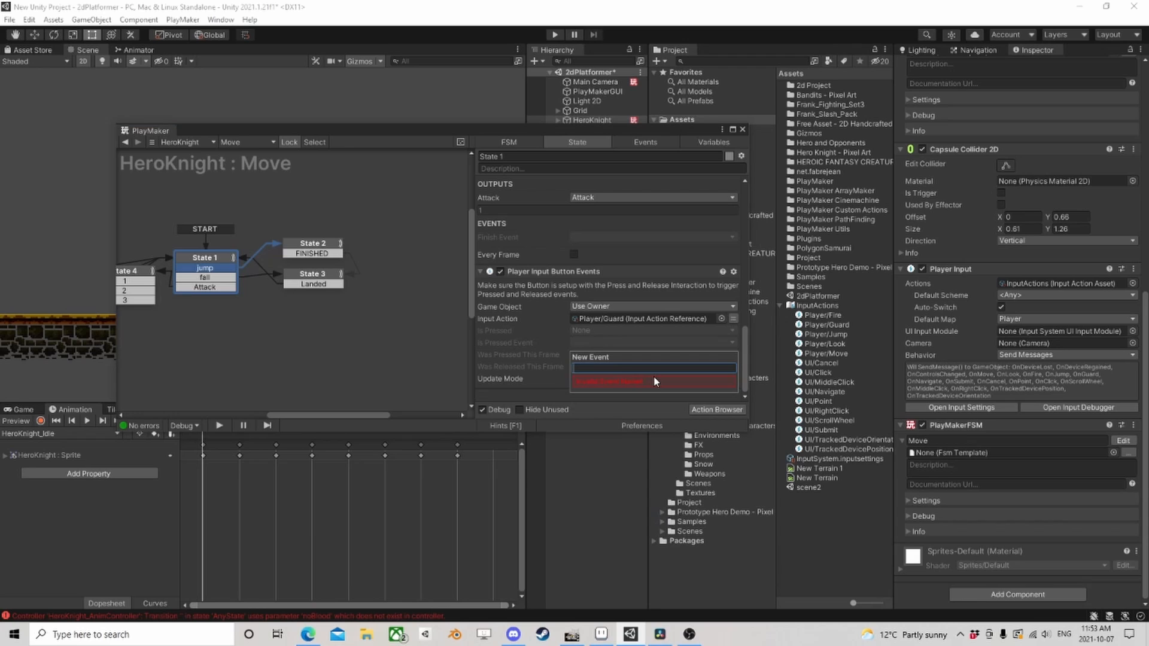
pyautogui.write('Is')
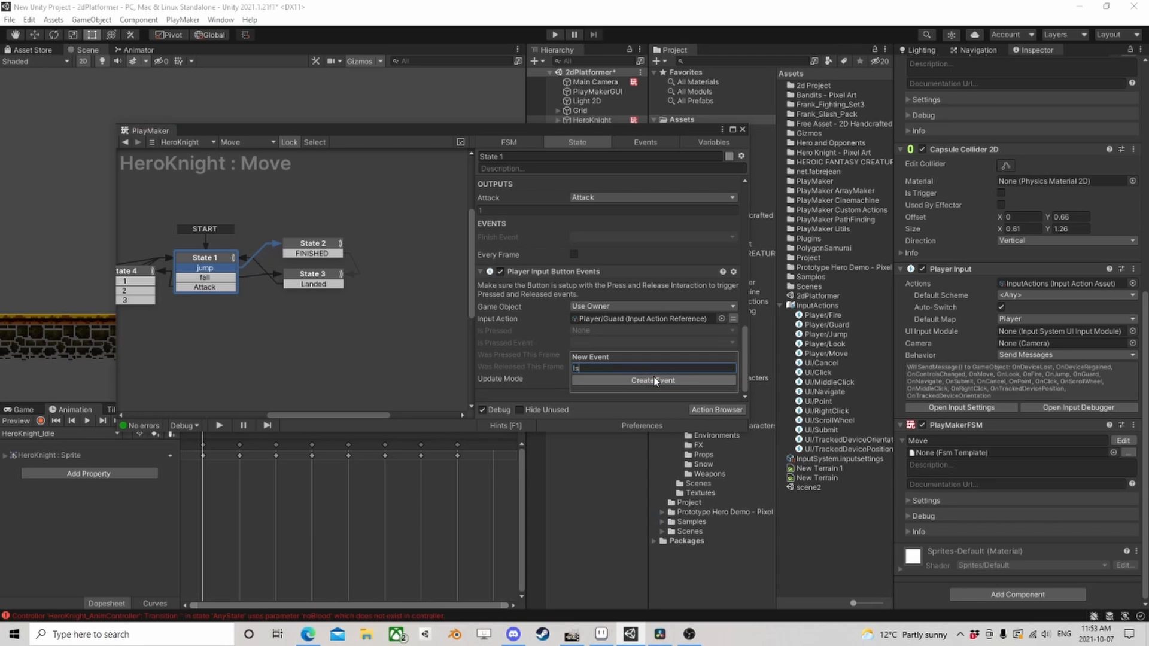
pyautogui.write('Guard')
pyautogui.click(654, 381)
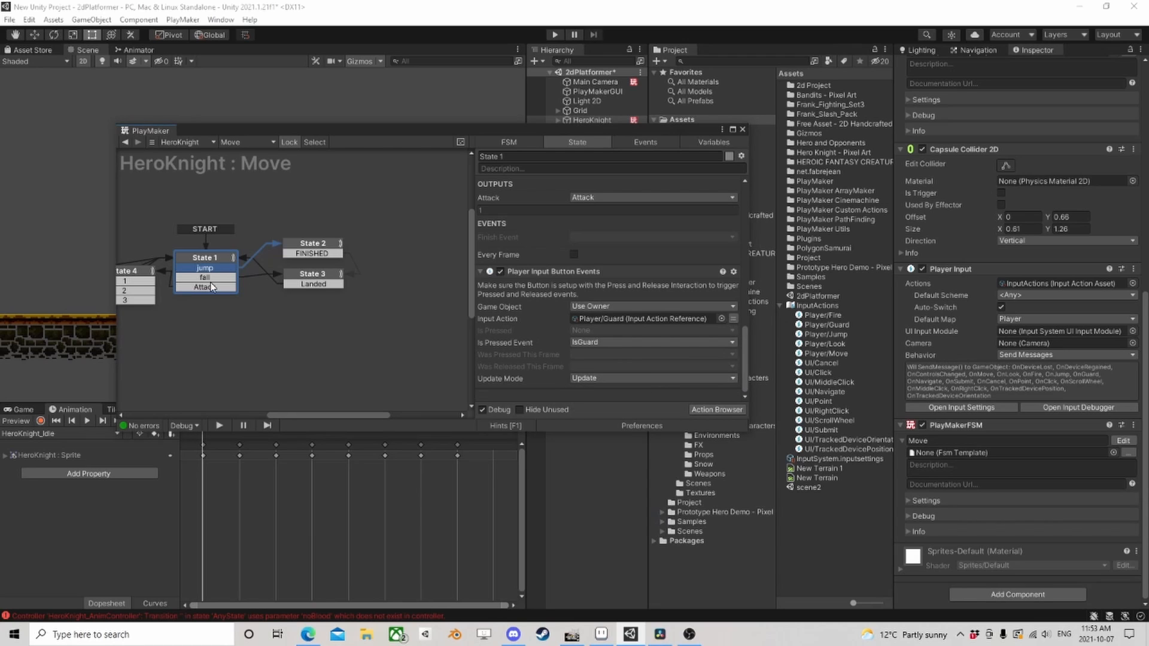
# - Add an IsGuard transition to State 1 and link it to a new state below
pyautogui.rightClick(212, 258)
pyautogui.moveTo(247, 264)
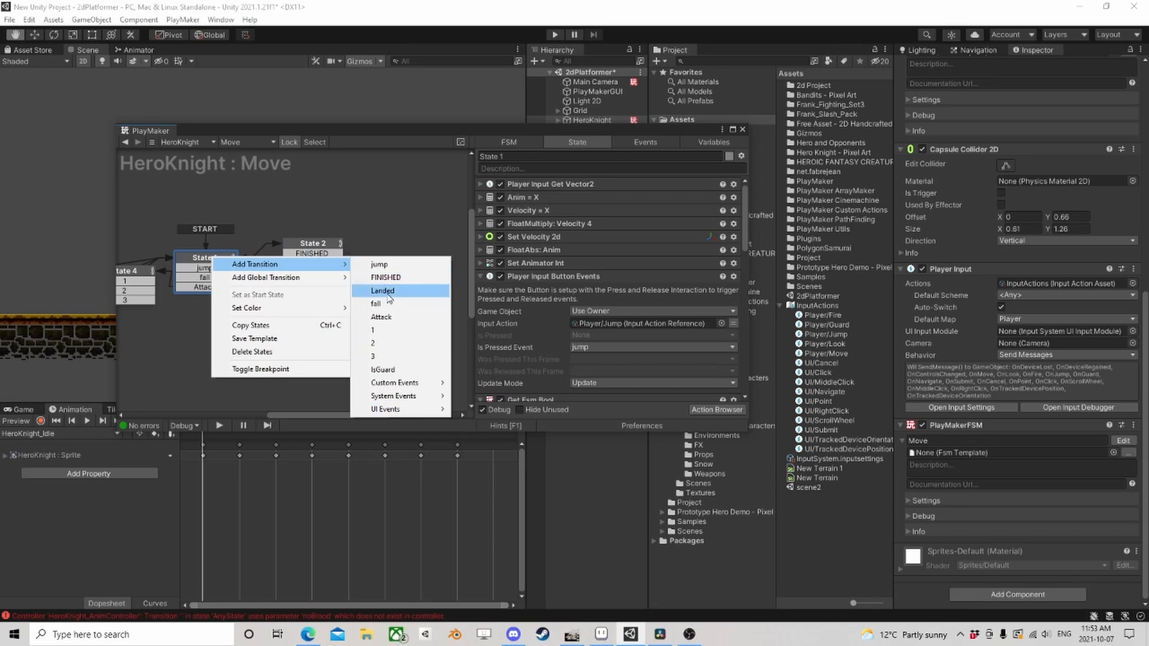
pyautogui.click(383, 369)
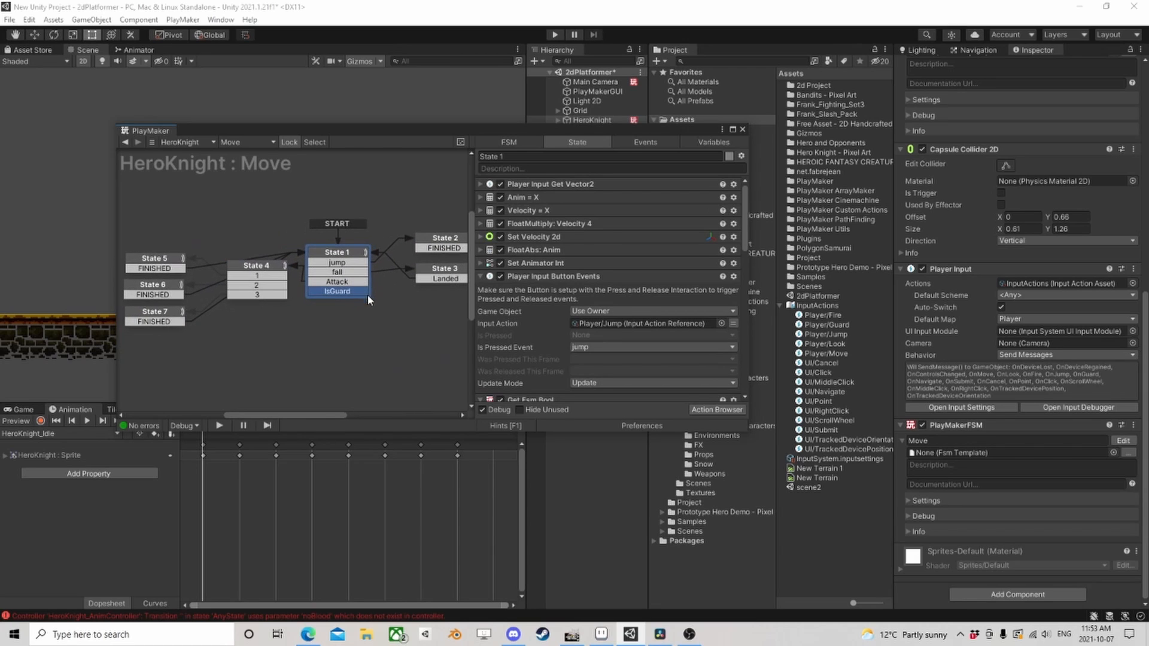
pyautogui.moveTo(358, 293); pyautogui.dragTo(335, 328)
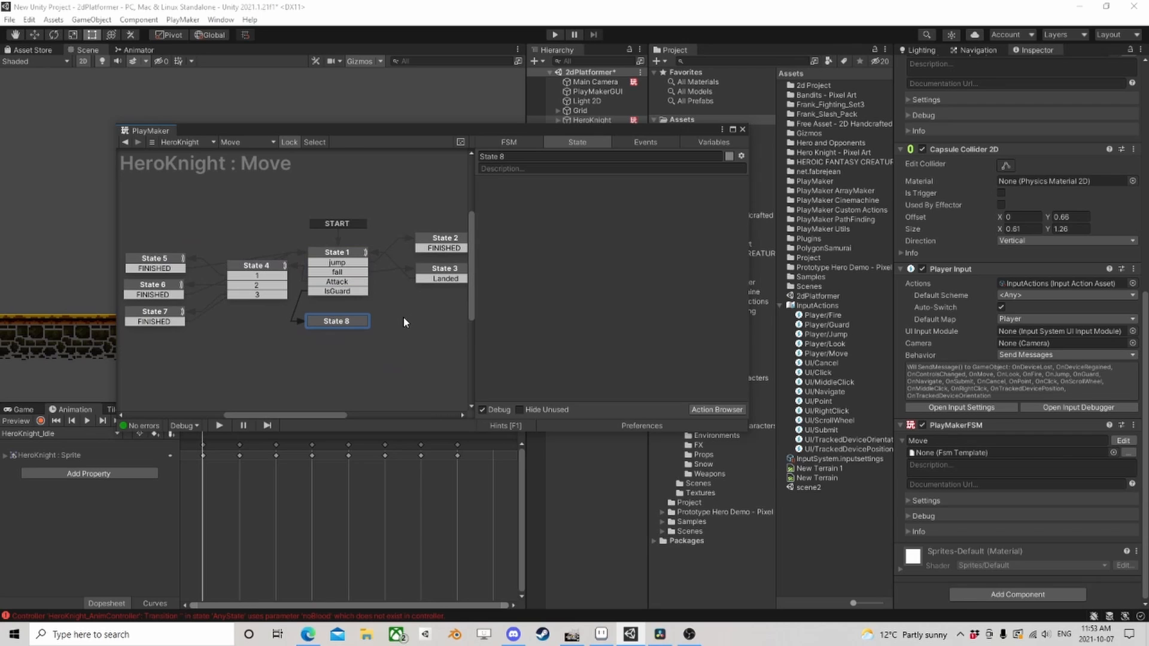
# - Add a Set Animator Bool action to State 8 with parameter IdleBlock and Value enabled
pyautogui.click(717, 410)
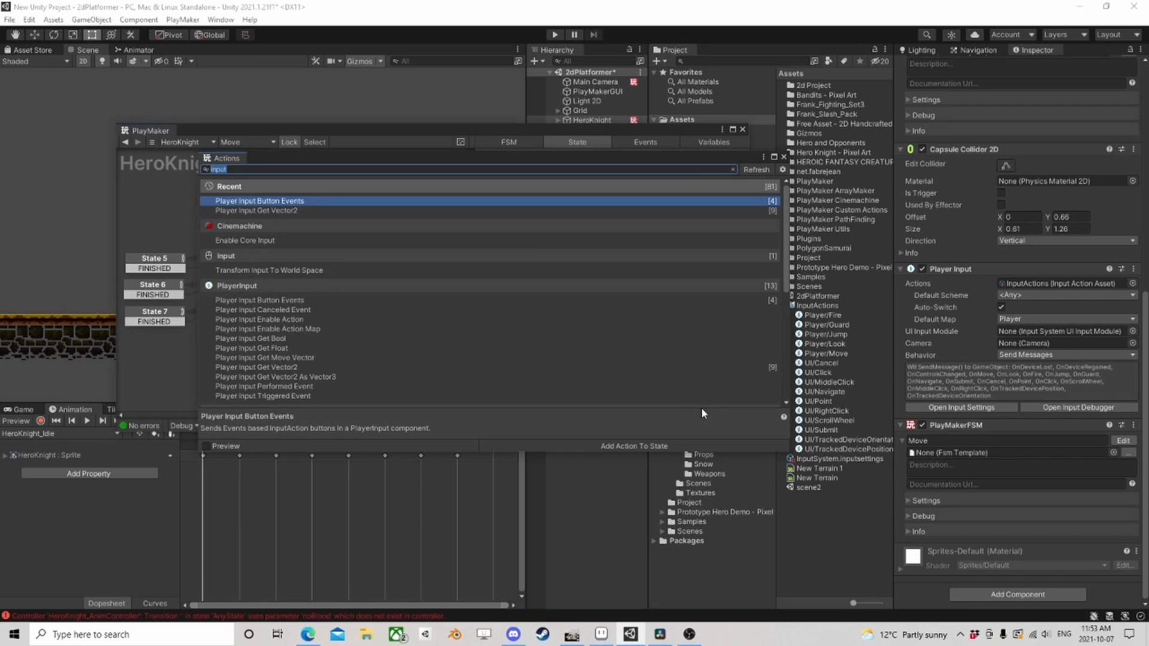
pyautogui.write('set animat')
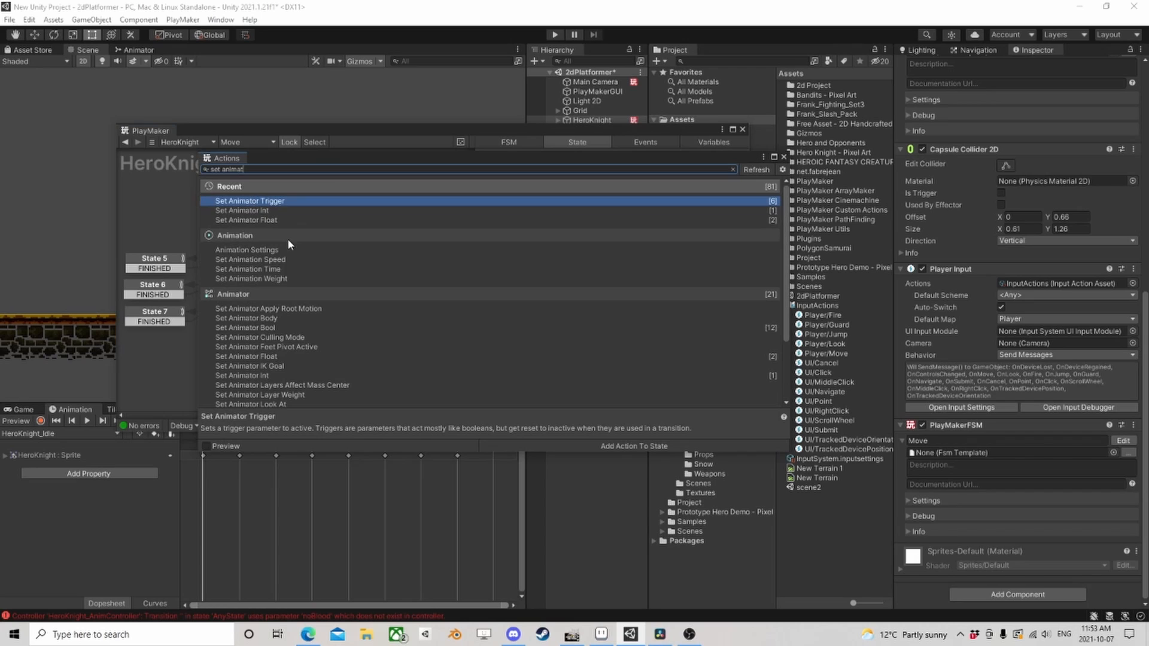
pyautogui.doubleClick(267, 328)
pyautogui.click(783, 156)
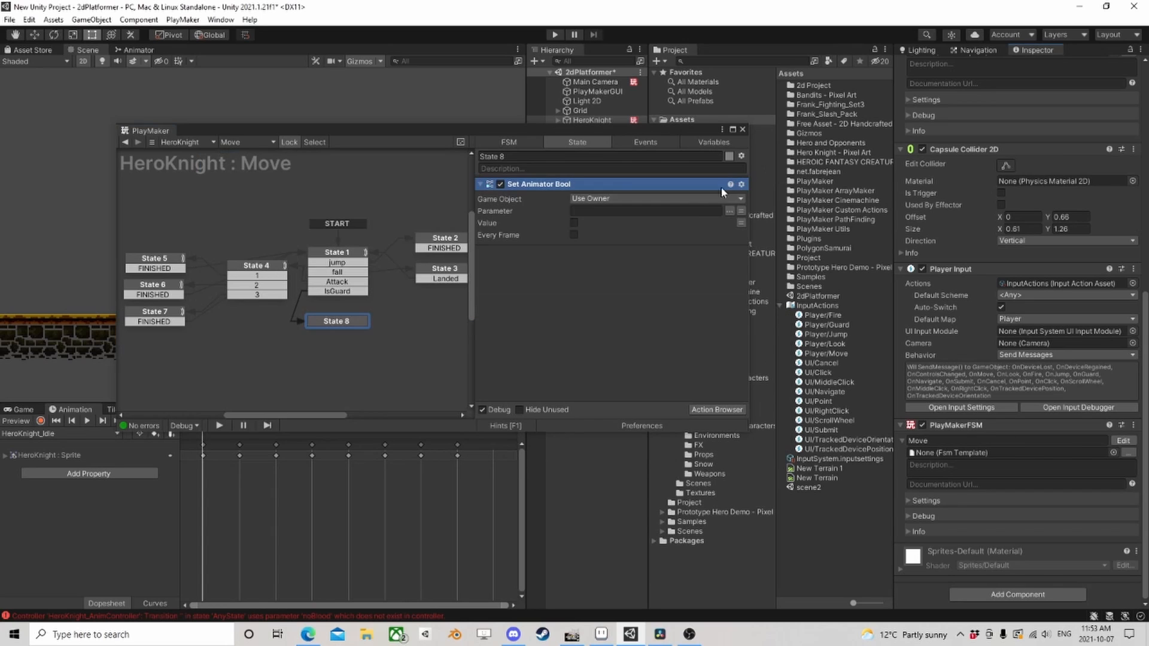
pyautogui.click(728, 211)
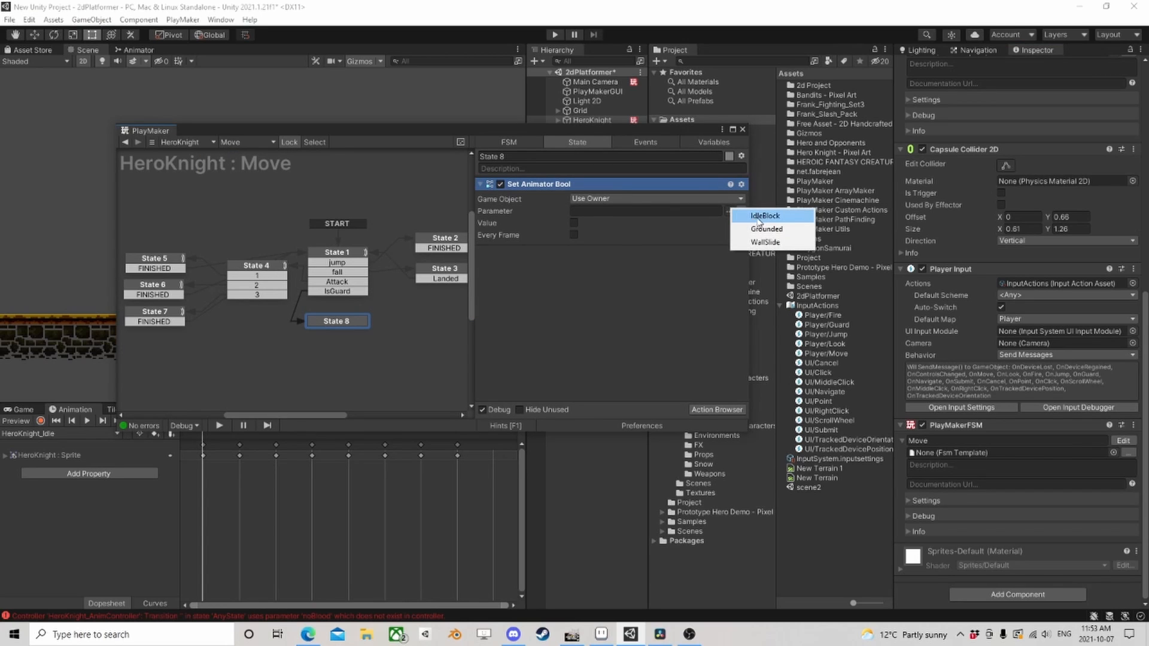
pyautogui.click(753, 216)
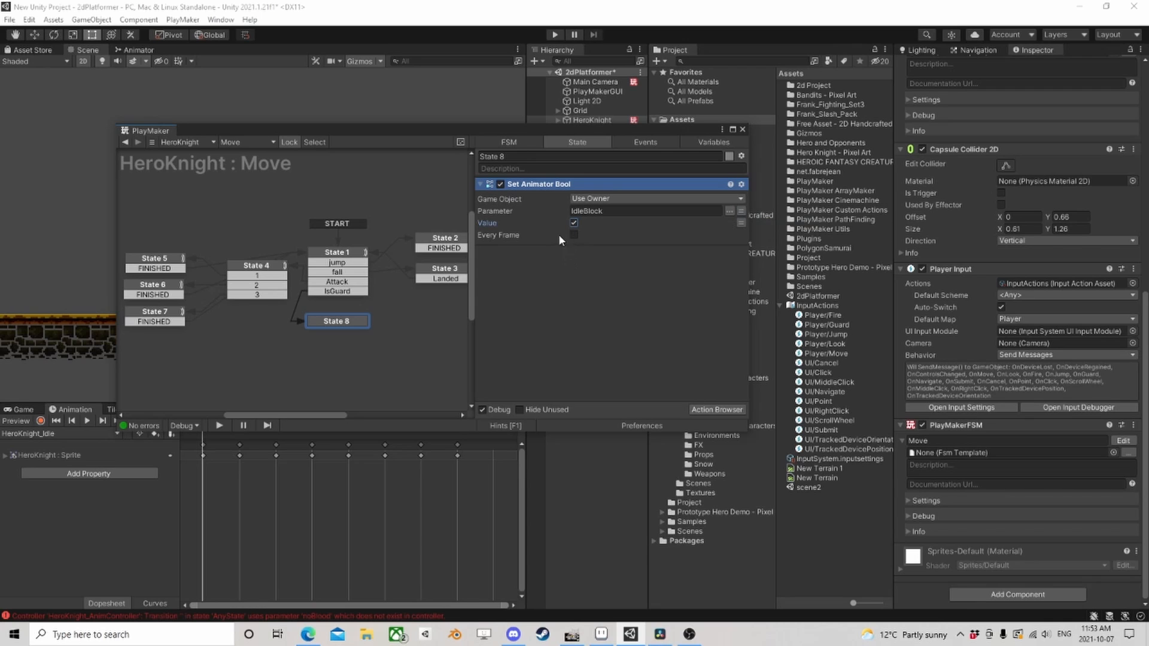
pyautogui.moveTo(342, 325); pyautogui.dragTo(342, 328)
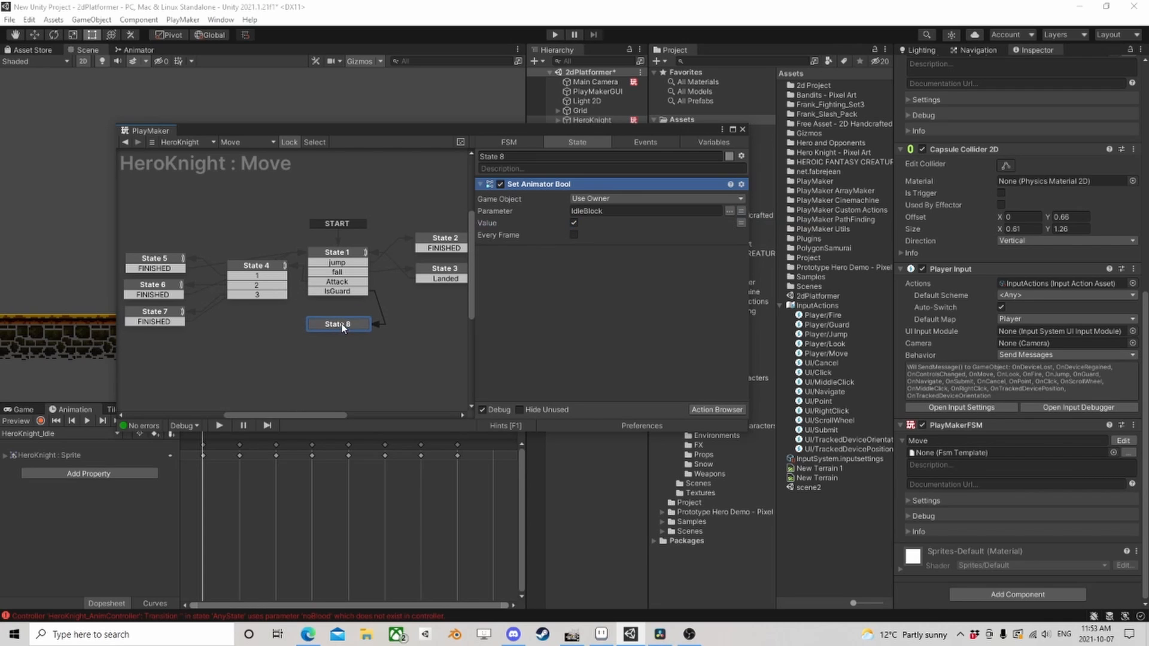
# - Copy State 1's Player/Guard Player Input Button Events action and paste it after Set Animator Bool in State 8
pyautogui.click(348, 252)
pyautogui.scroll(-1, 551, 274)
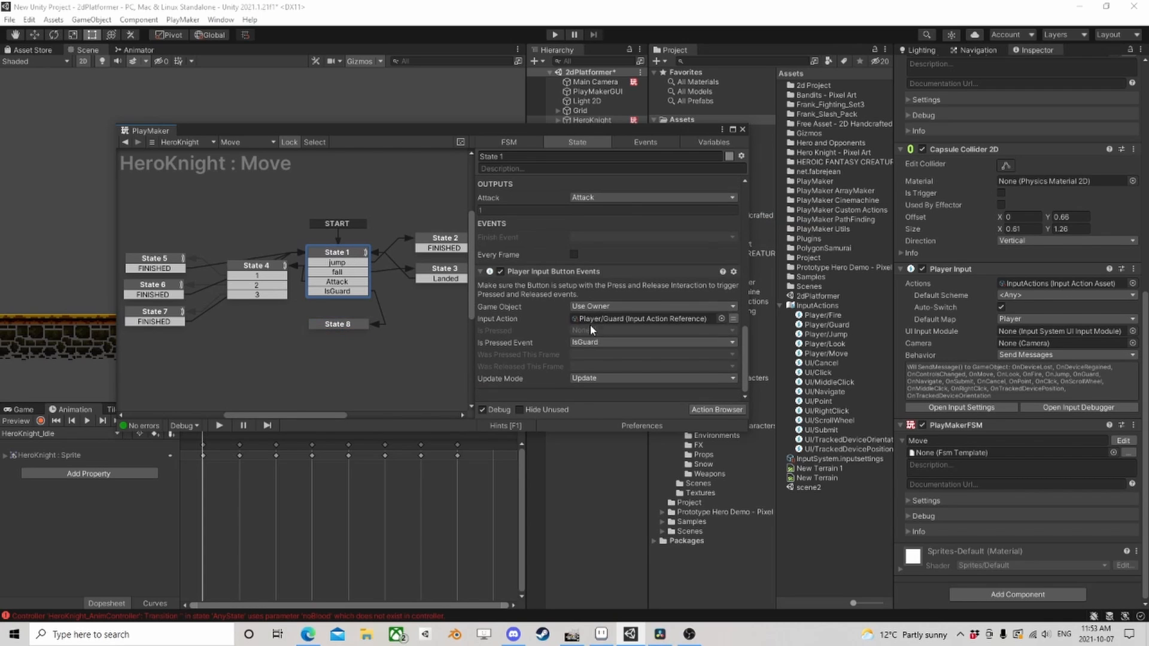
pyautogui.rightClick(552, 273)
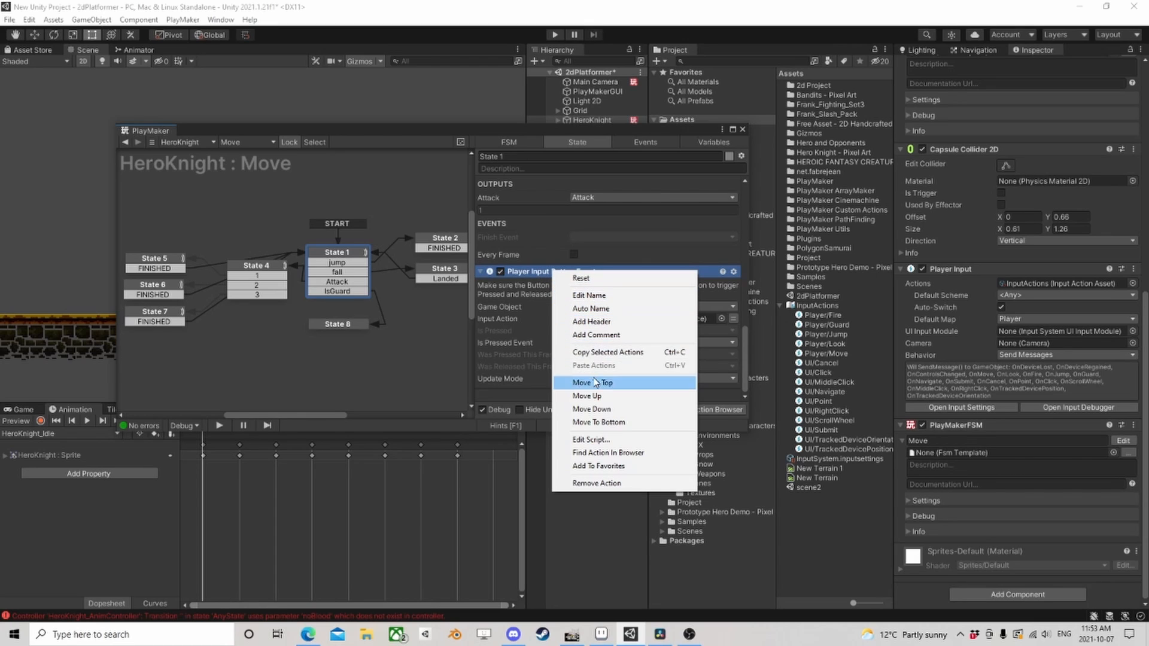
pyautogui.click(608, 353)
pyautogui.click(341, 325)
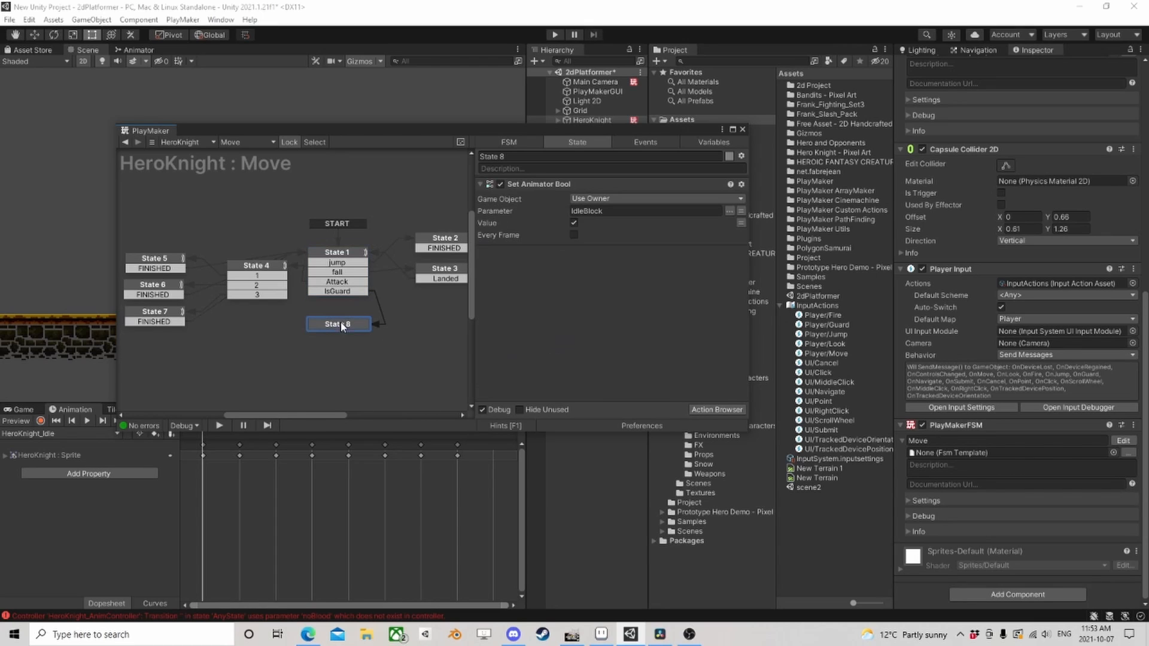
pyautogui.rightClick(519, 300)
pyautogui.click(560, 422)
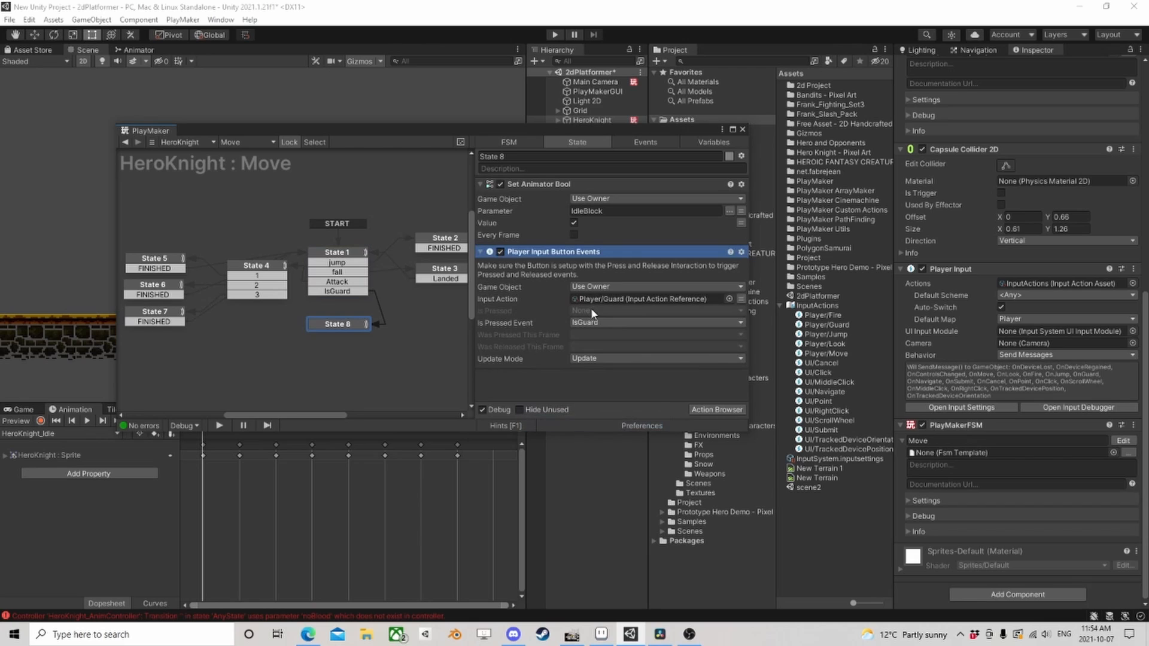
# - In State 8's button action, set Is Pressed Event to None and store Is Pressed in a new variable named IsGuard
pyautogui.click(589, 323)
pyautogui.click(581, 333)
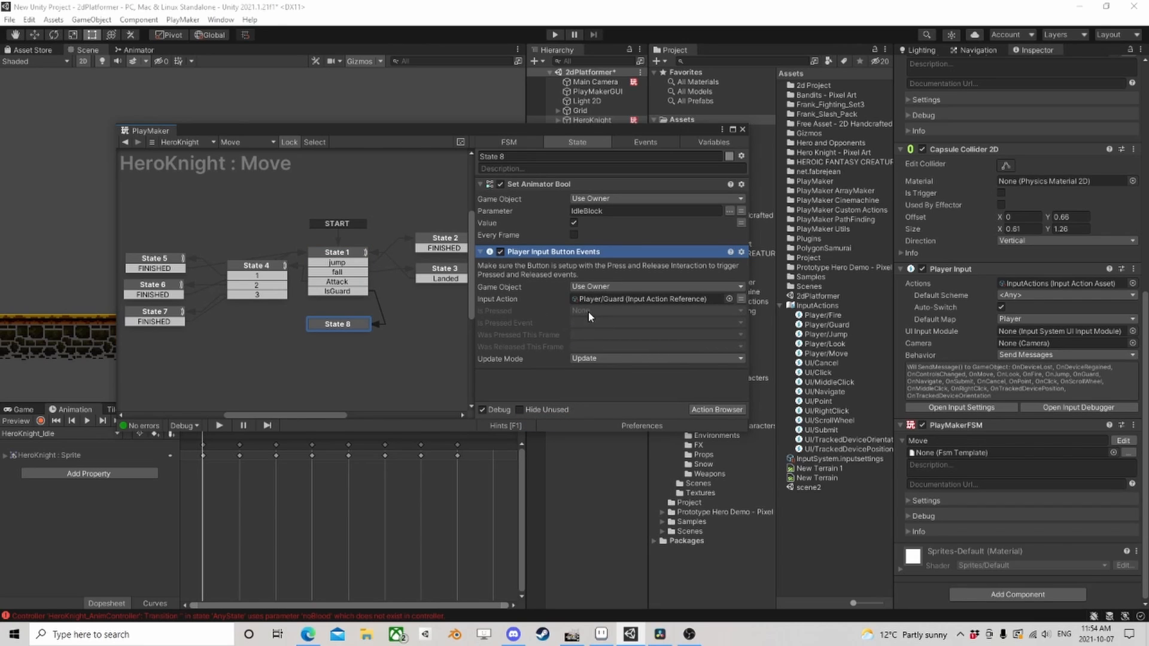
pyautogui.click(589, 311)
pyautogui.click(600, 358)
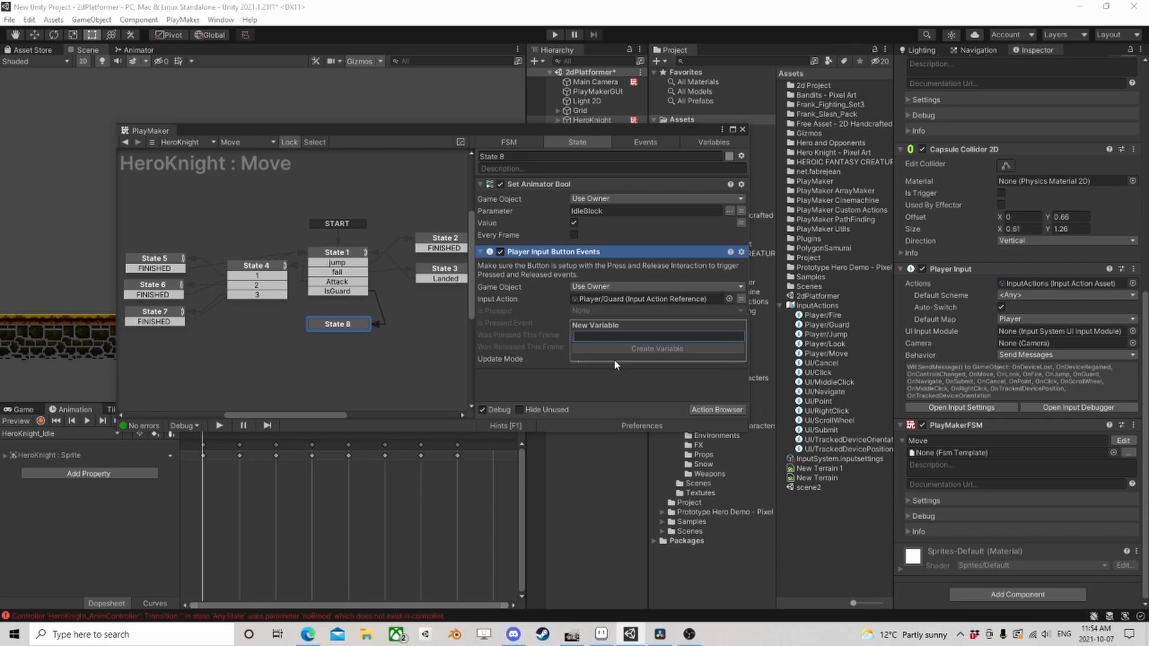
pyautogui.write('IsGuar')
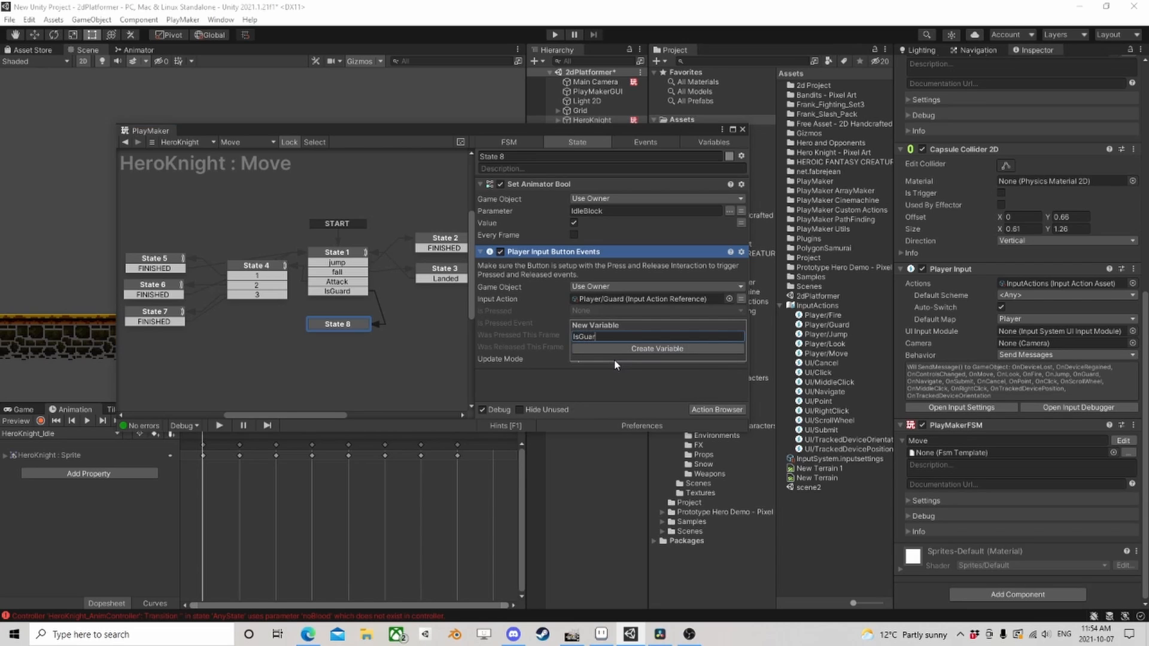
pyautogui.write('d')
pyautogui.press('Return')
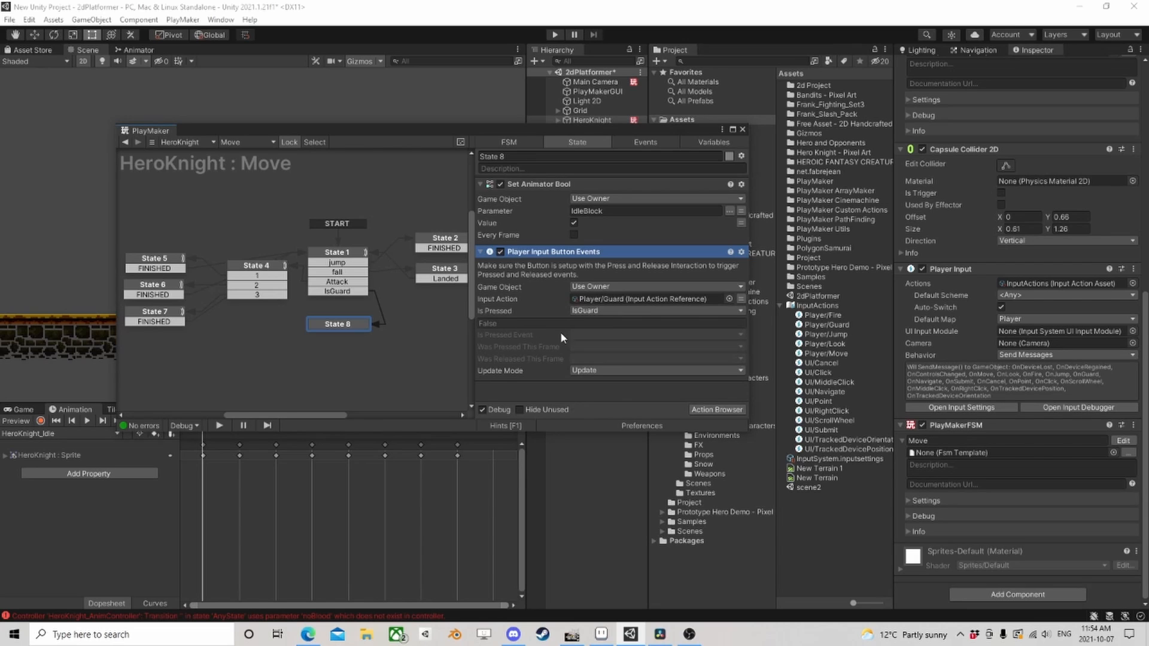
# - Add a Bool Test action at the end of State 8 that tests the IsGuard variable
pyautogui.click(712, 412)
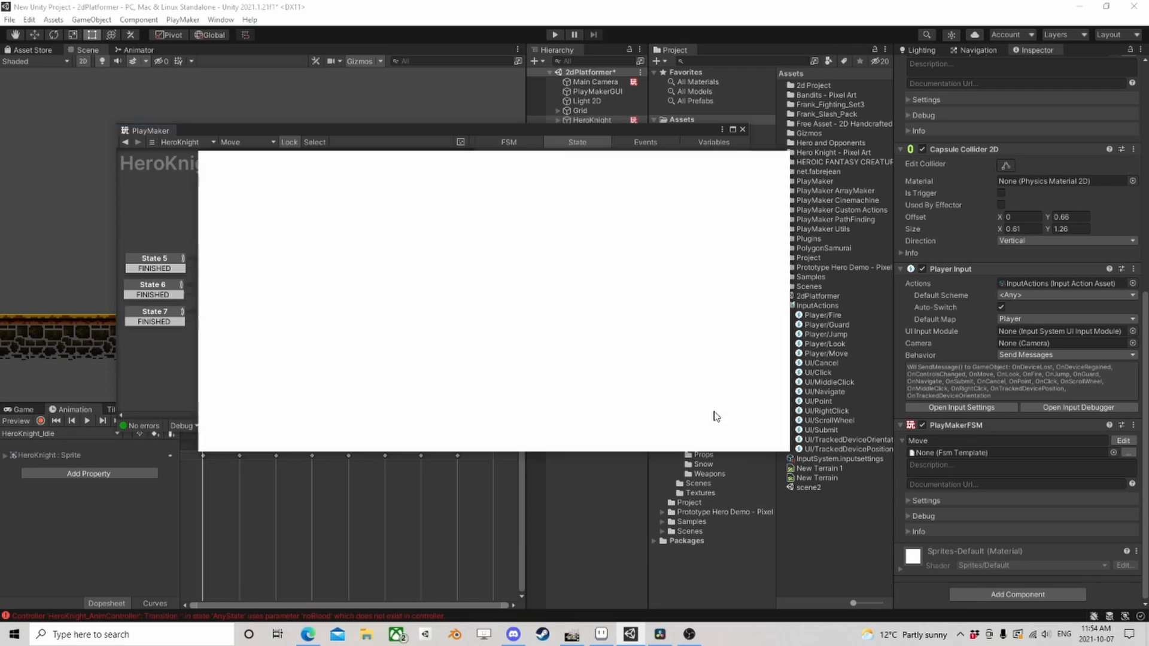
pyautogui.write('bool')
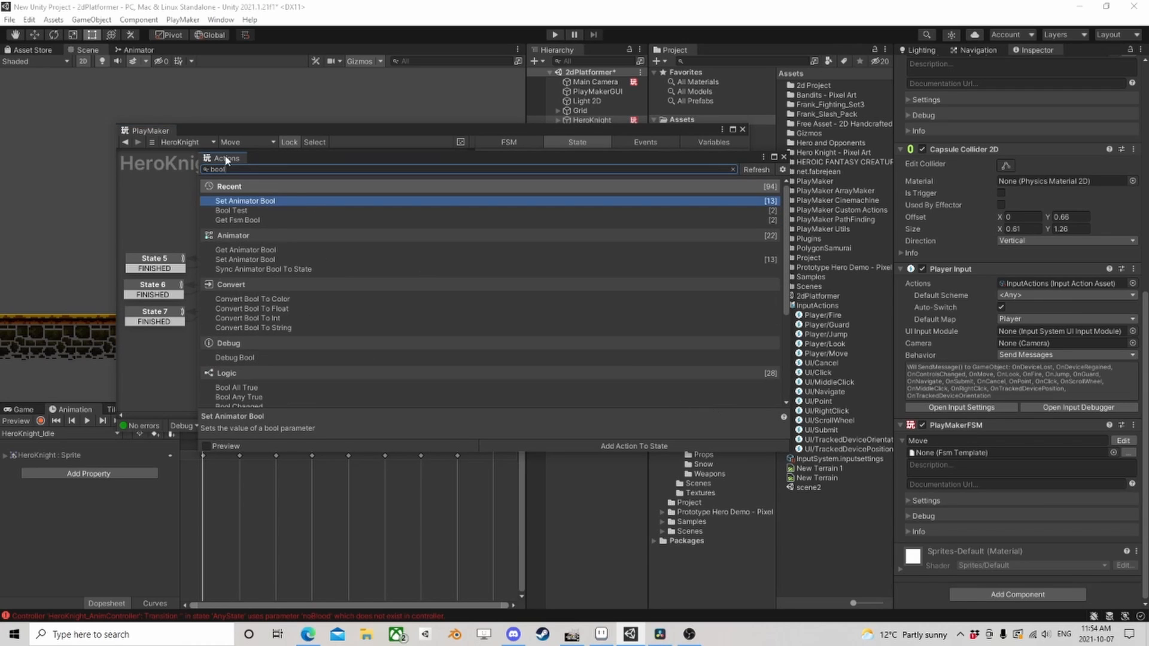
pyautogui.doubleClick(256, 210)
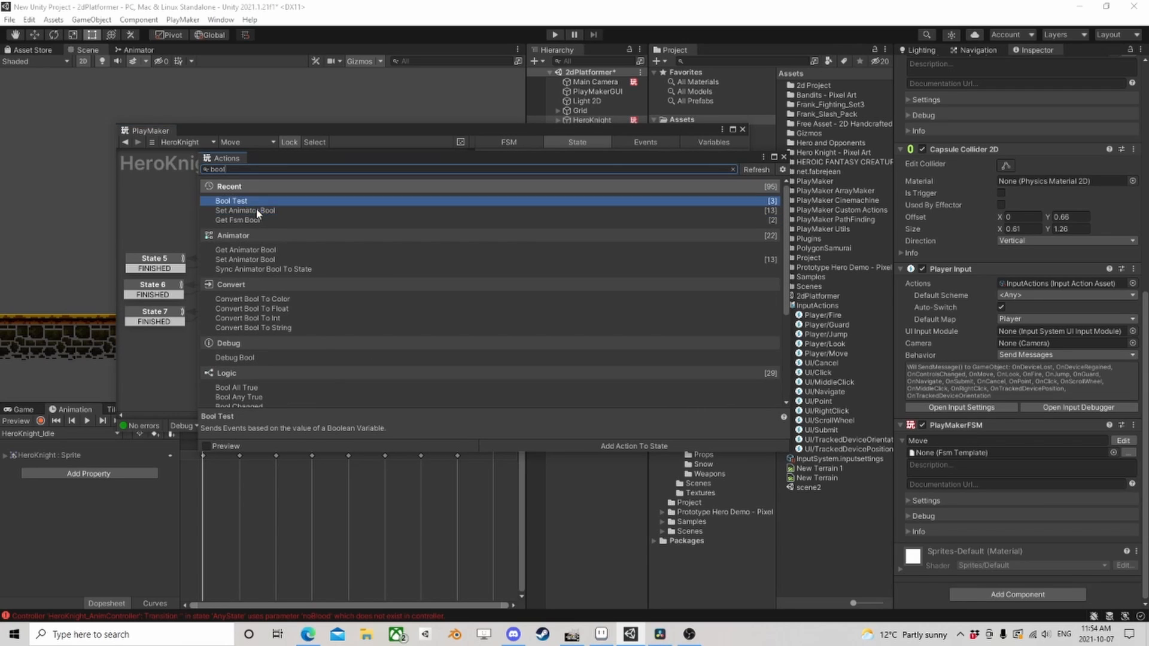
pyautogui.click(783, 157)
pyautogui.scroll(-1, 529, 374)
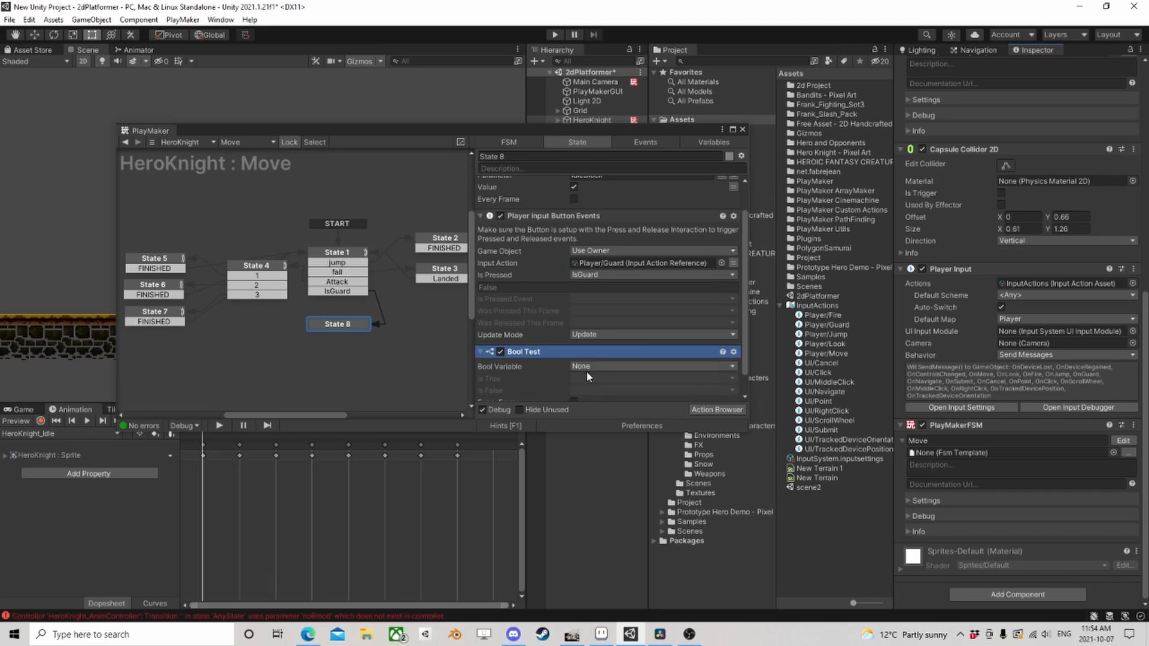
pyautogui.click(586, 367)
pyautogui.click(604, 407)
pyautogui.scroll(-1, 567, 374)
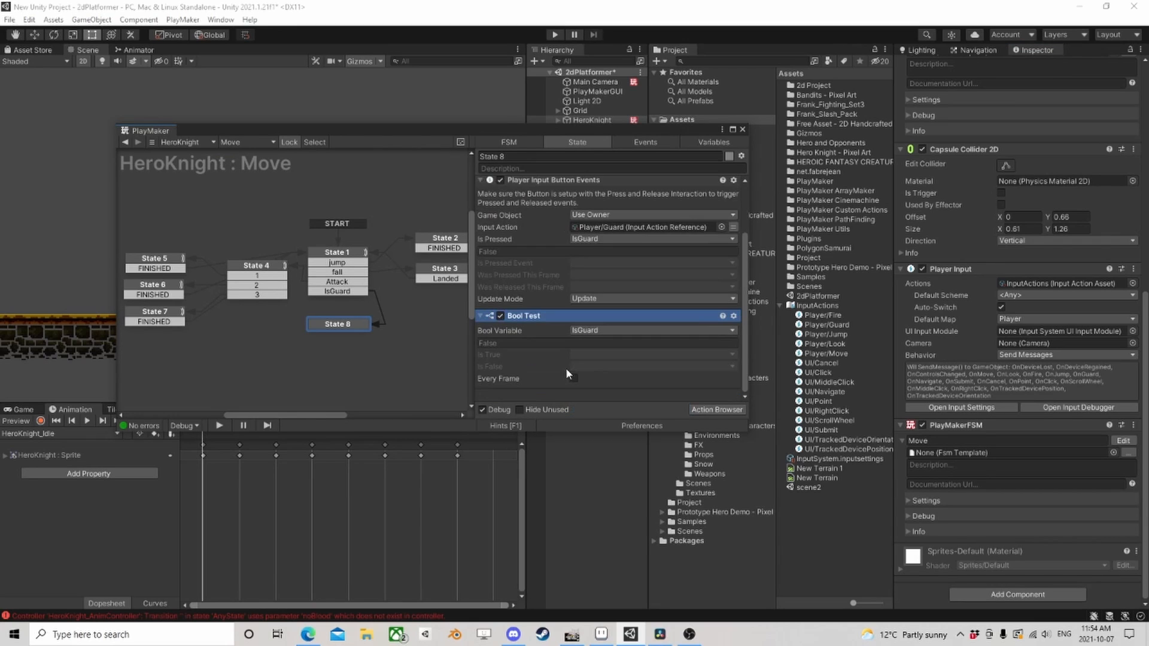
# - Set the Bool Test's Is False to a new event named "stop guarding" and enable Every Frame
pyautogui.click(586, 366)
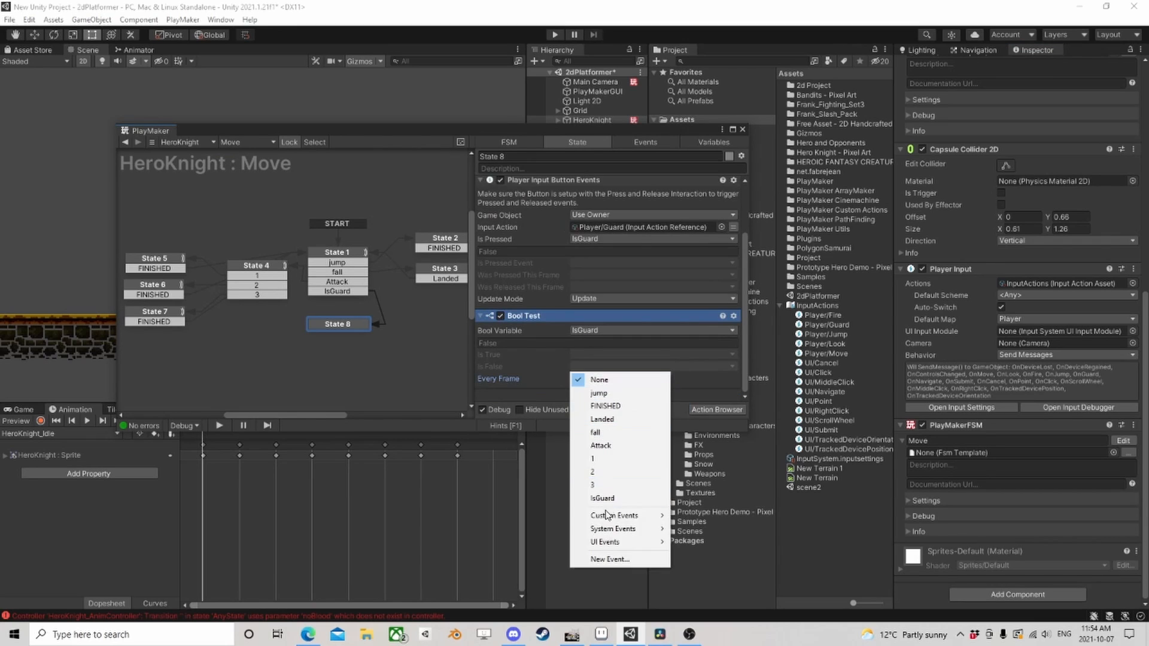
pyautogui.click(606, 559)
pyautogui.write('stop')
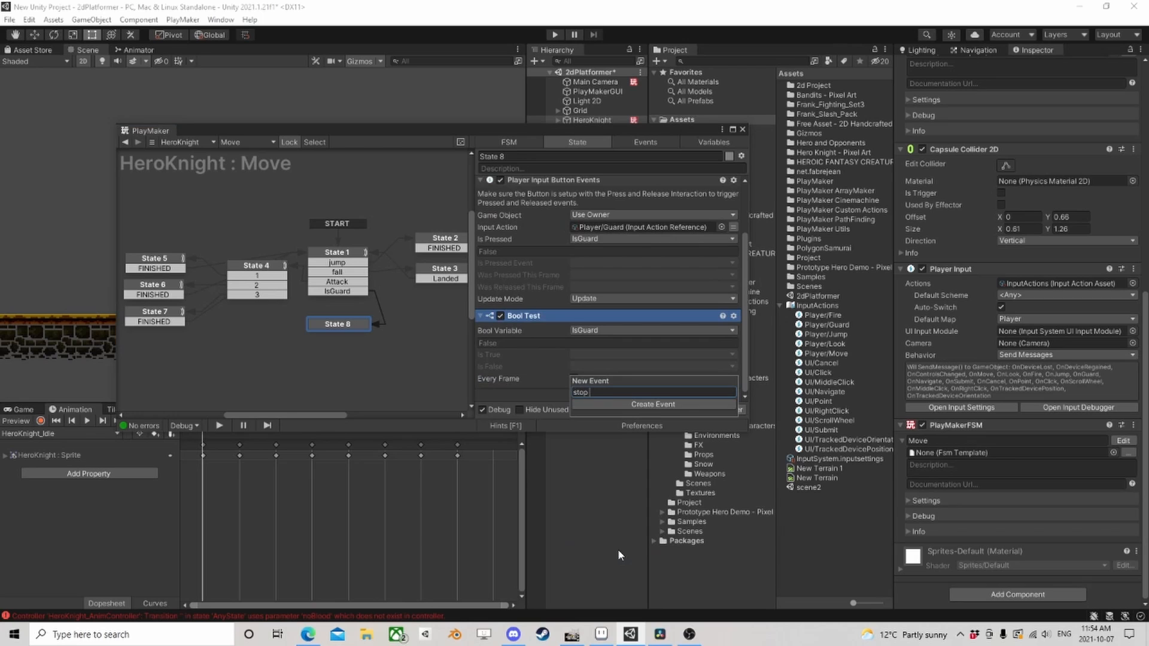
pyautogui.write(' guarding')
pyautogui.press('Return')
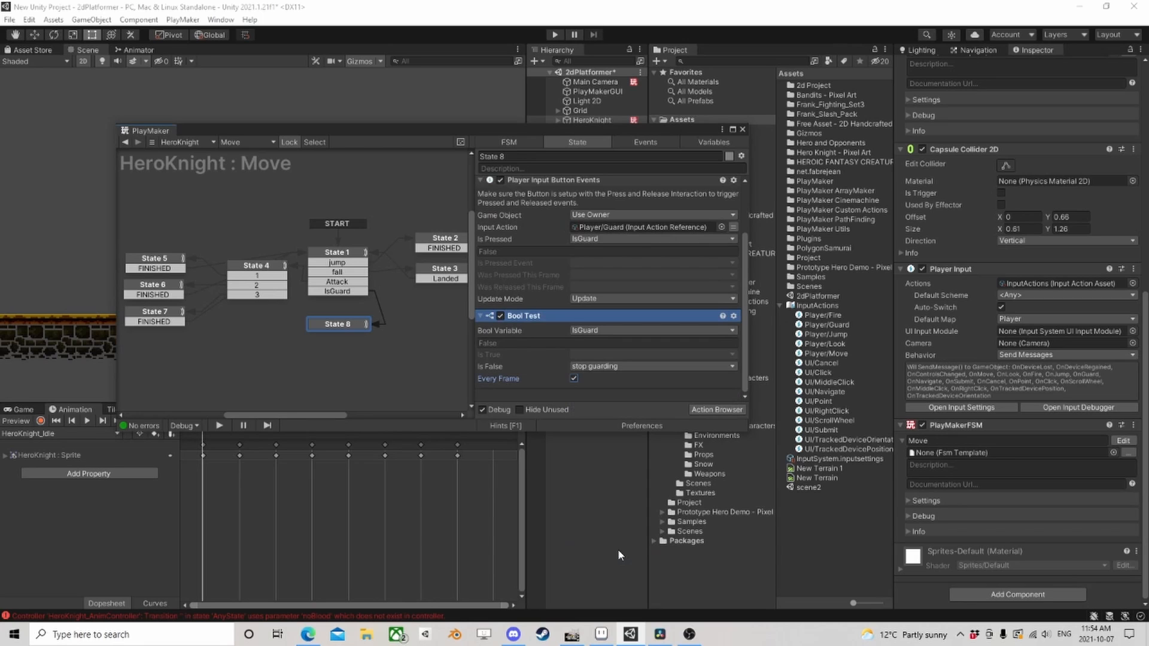
# - Add a "stop guarding" transition to State 8 and link it to a new state placed between State 1 and State 8
pyautogui.rightClick(338, 329)
pyautogui.moveTo(383, 333)
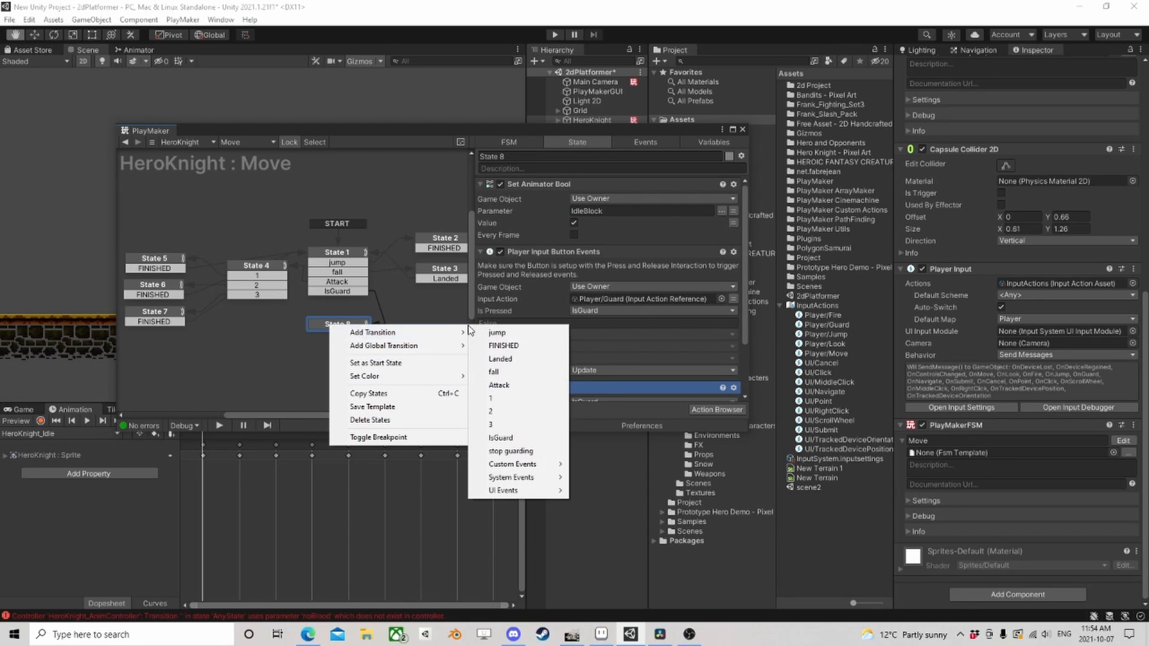
pyautogui.click(517, 453)
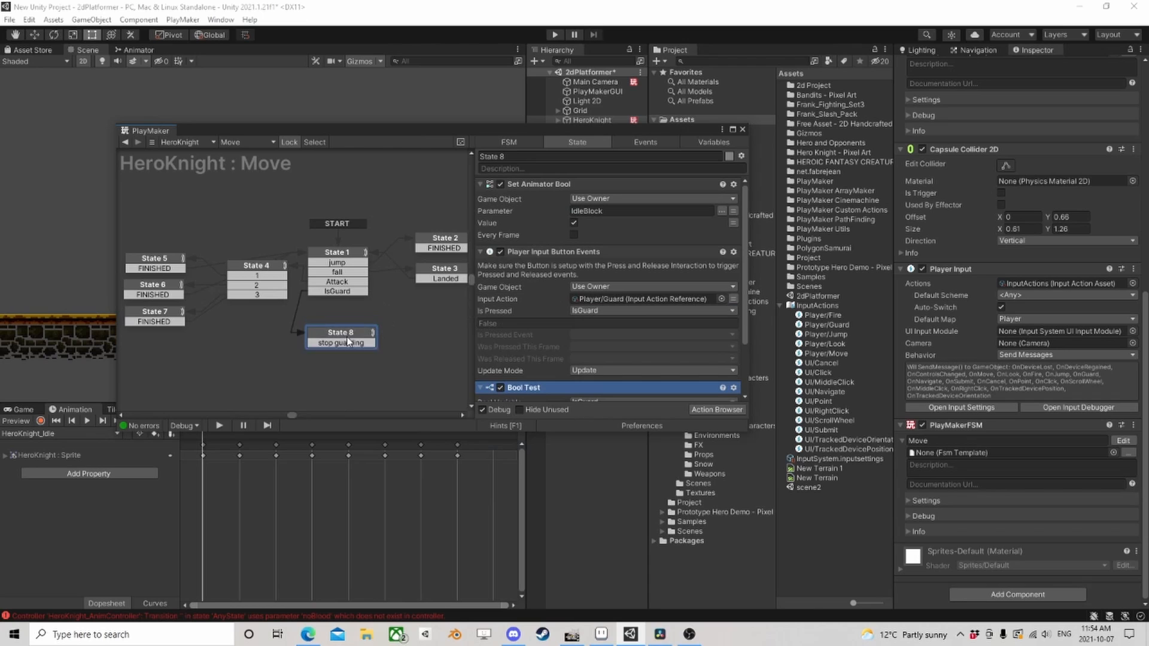
pyautogui.moveTo(338, 324)
pyautogui.mouseDown()
pyautogui.moveTo(338, 344)
pyautogui.moveTo(354, 316)
pyautogui.moveTo(338, 324)
pyautogui.mouseUp()
pyautogui.click(337, 344)
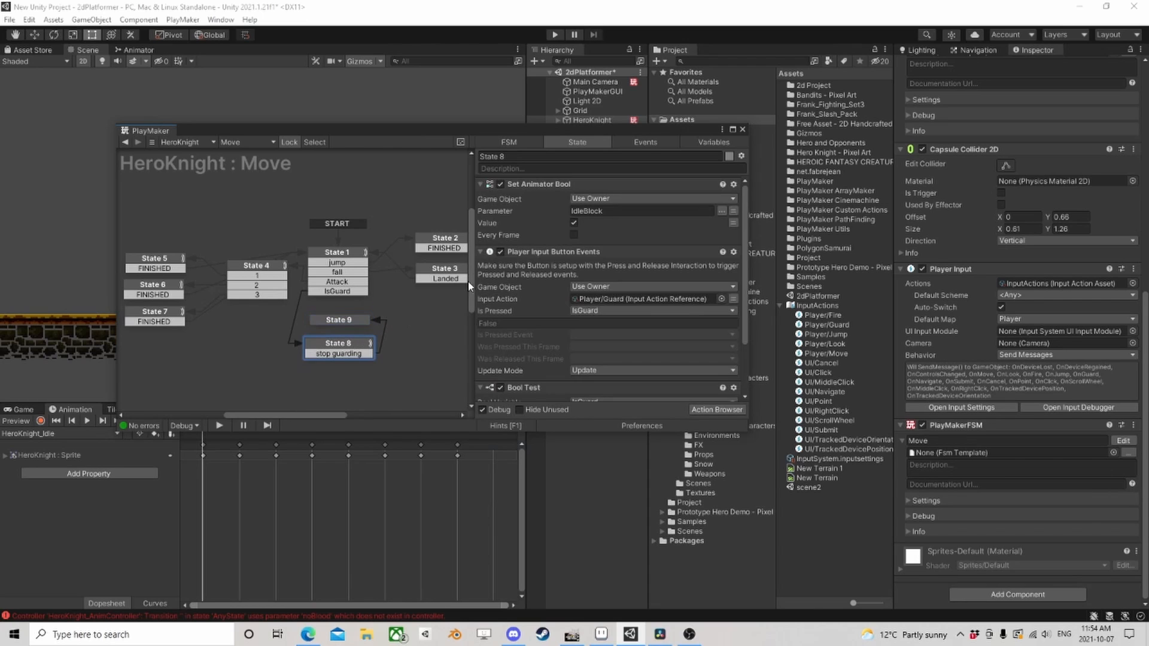
# - Copy State 8's Set Animator Bool action for IdleBlock into State 9 and turn its Value off there
pyautogui.rightClick(541, 190)
pyautogui.click(578, 274)
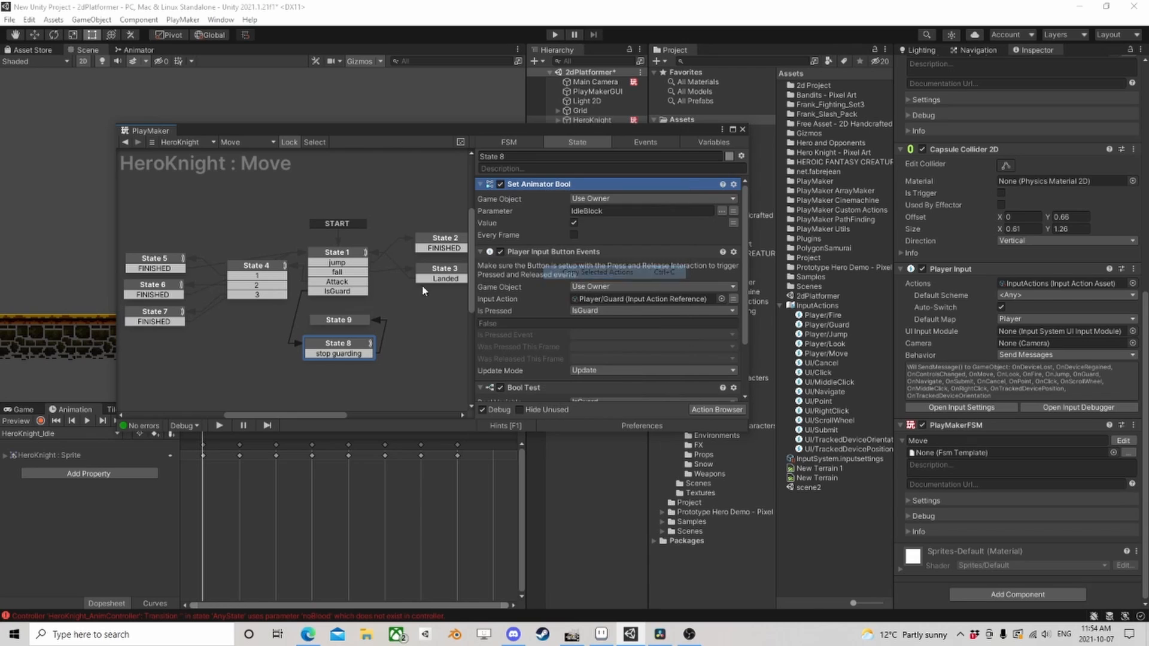
pyautogui.click(346, 322)
pyautogui.rightClick(498, 195)
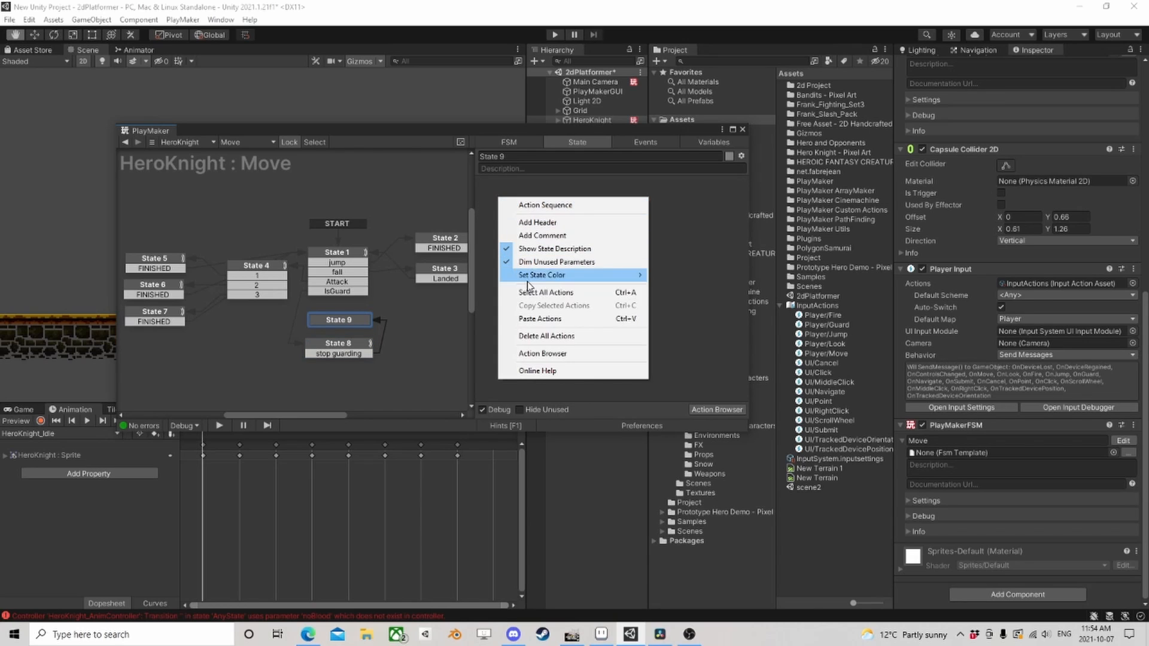
pyautogui.click(527, 321)
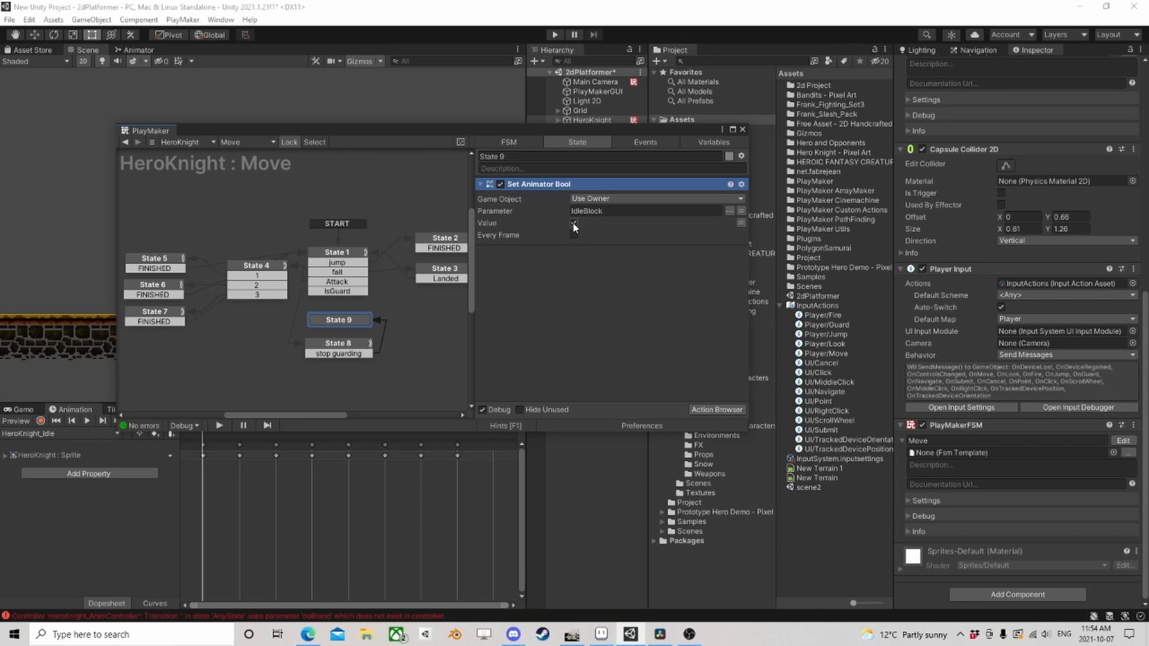
# - Link State 9 back to State 1 with a FINISHED transition, tidy States 8 and 9, and close the PlayMaker editor
pyautogui.moveTo(347, 330); pyautogui.dragTo(343, 252)
pyautogui.moveTo(347, 319); pyautogui.dragTo(346, 314)
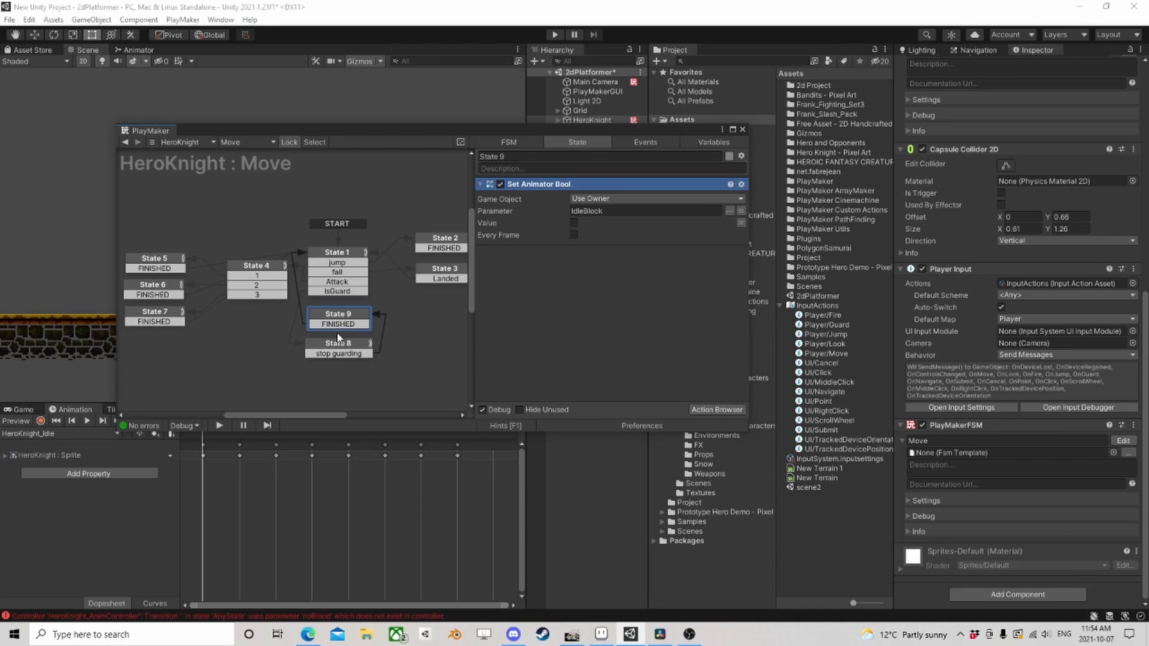
pyautogui.click(337, 344)
pyautogui.click(338, 316)
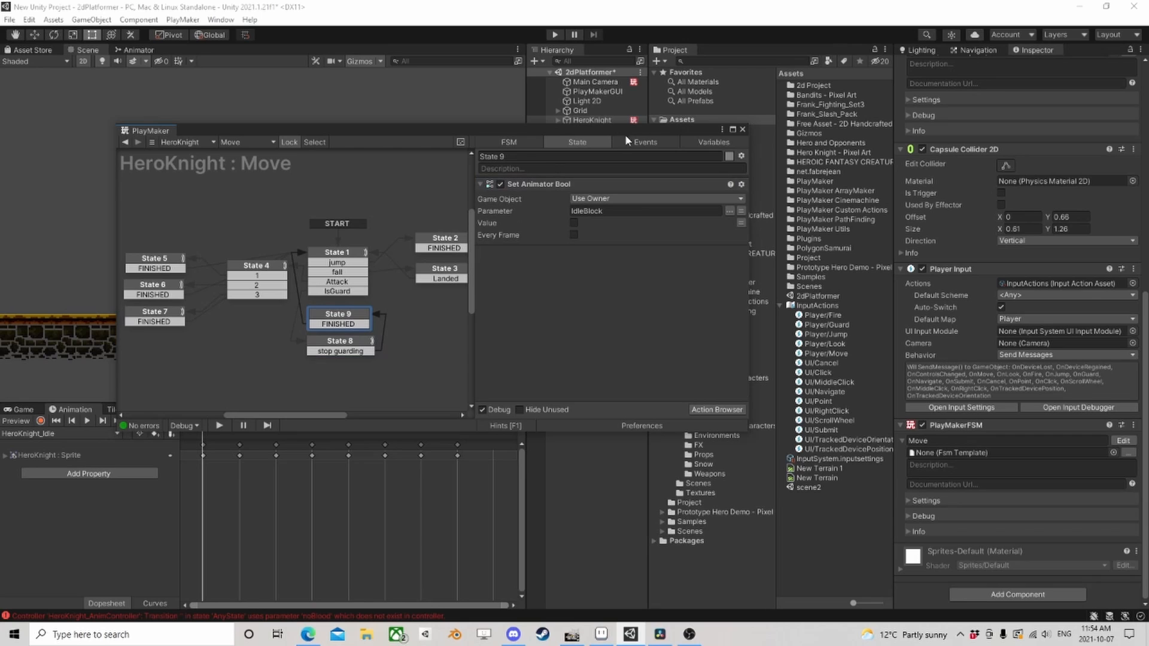
pyautogui.click(742, 130)
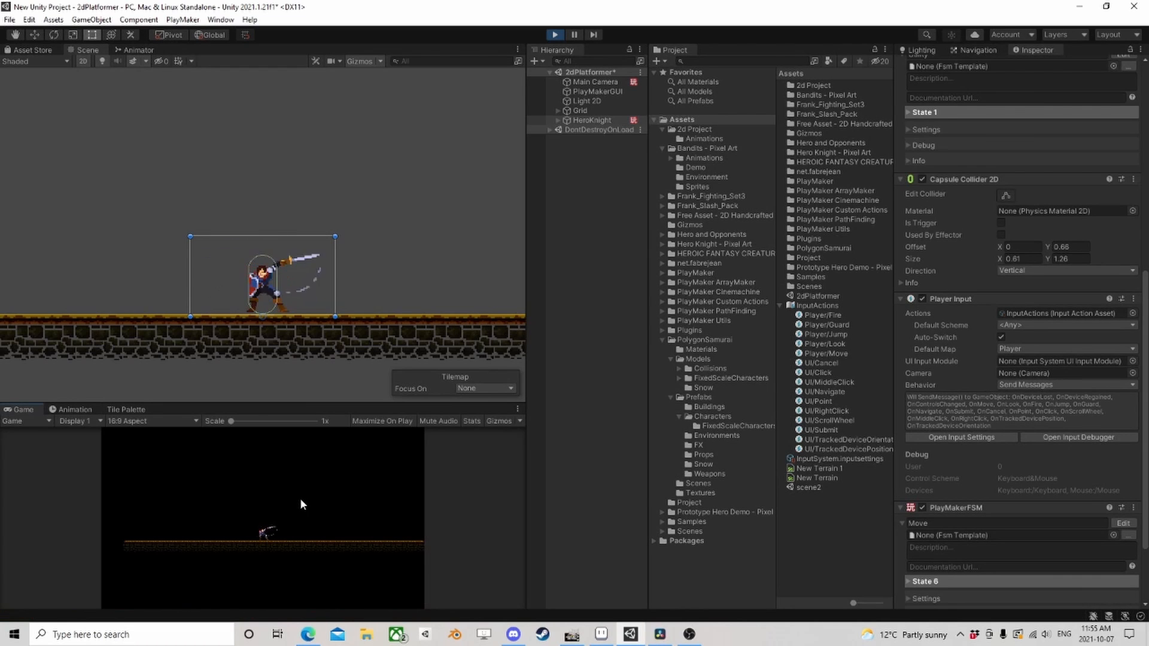
# - Playtest the HeroKnight's running, guarding and attacking in both directions, and exit play mode
pyautogui.press('d')
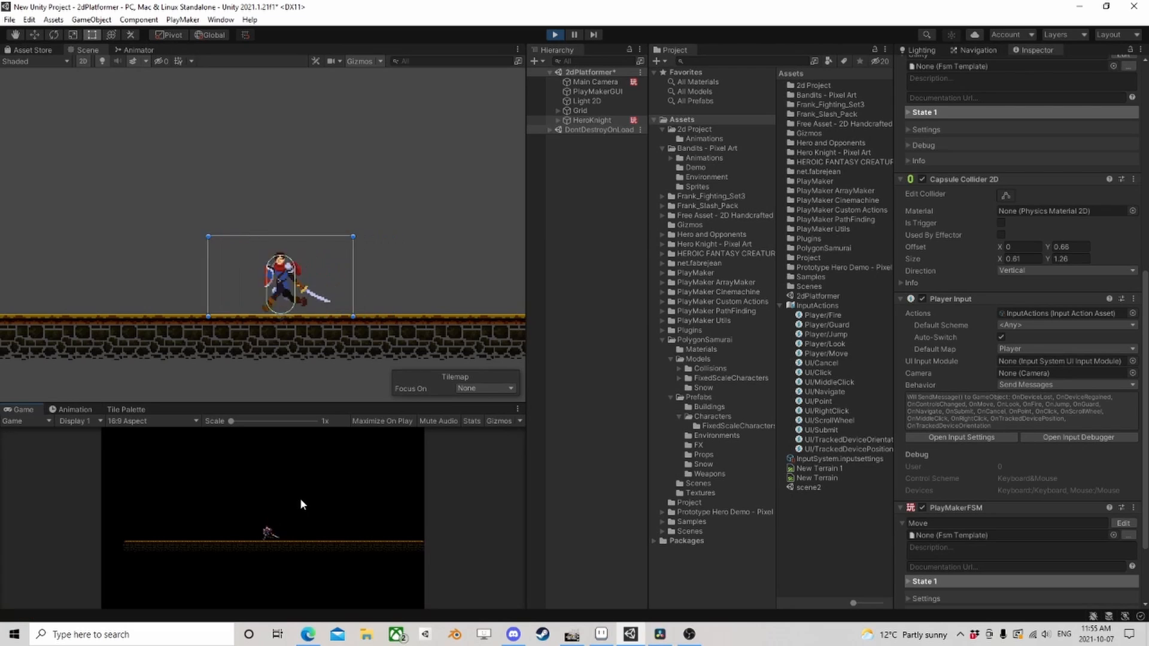
pyautogui.press('a')
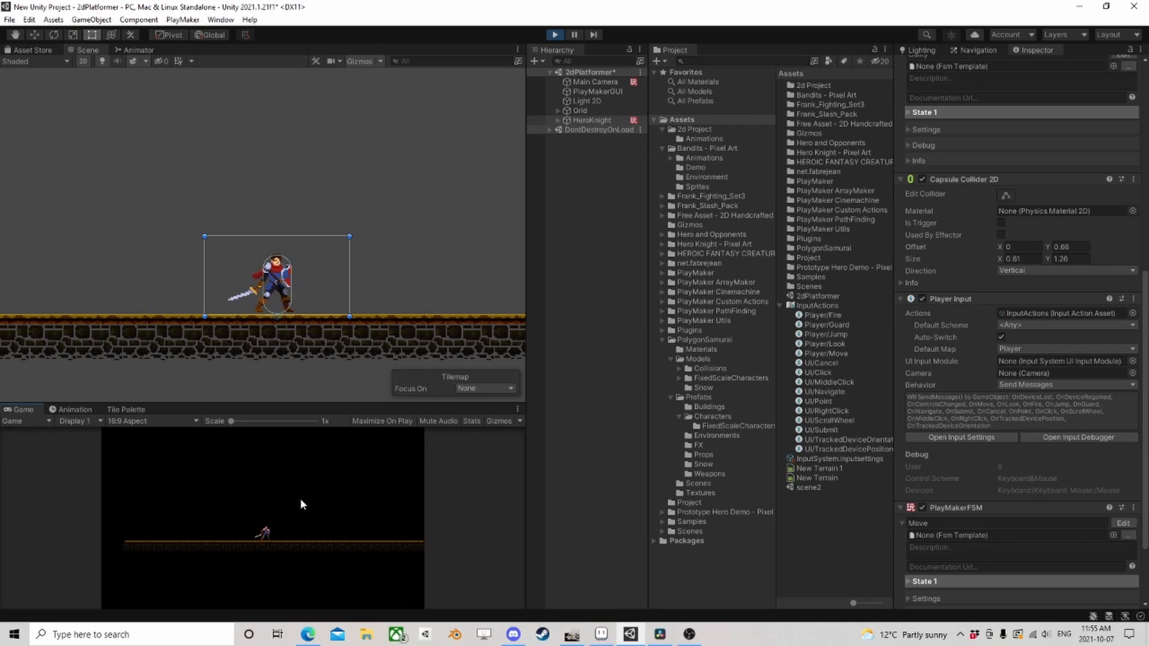
pyautogui.rightClick(302, 495)
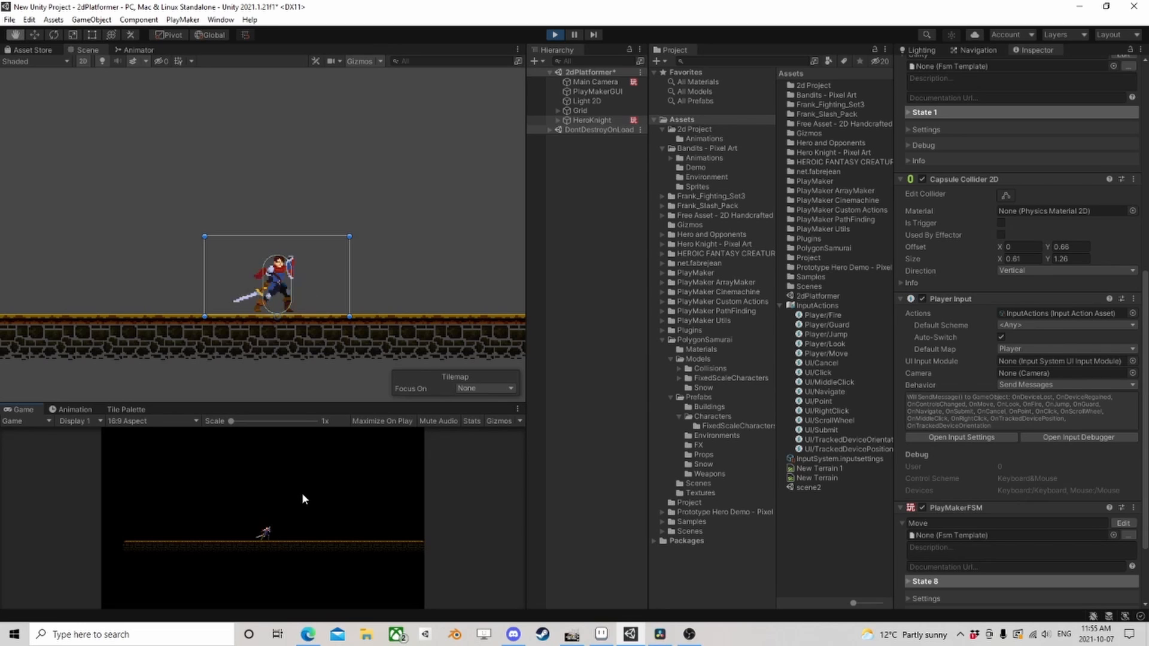
pyautogui.press('d')
pyautogui.press('a')
pyautogui.click(302, 493)
pyautogui.click(302, 493)
pyautogui.click(302, 494)
pyautogui.click(301, 493)
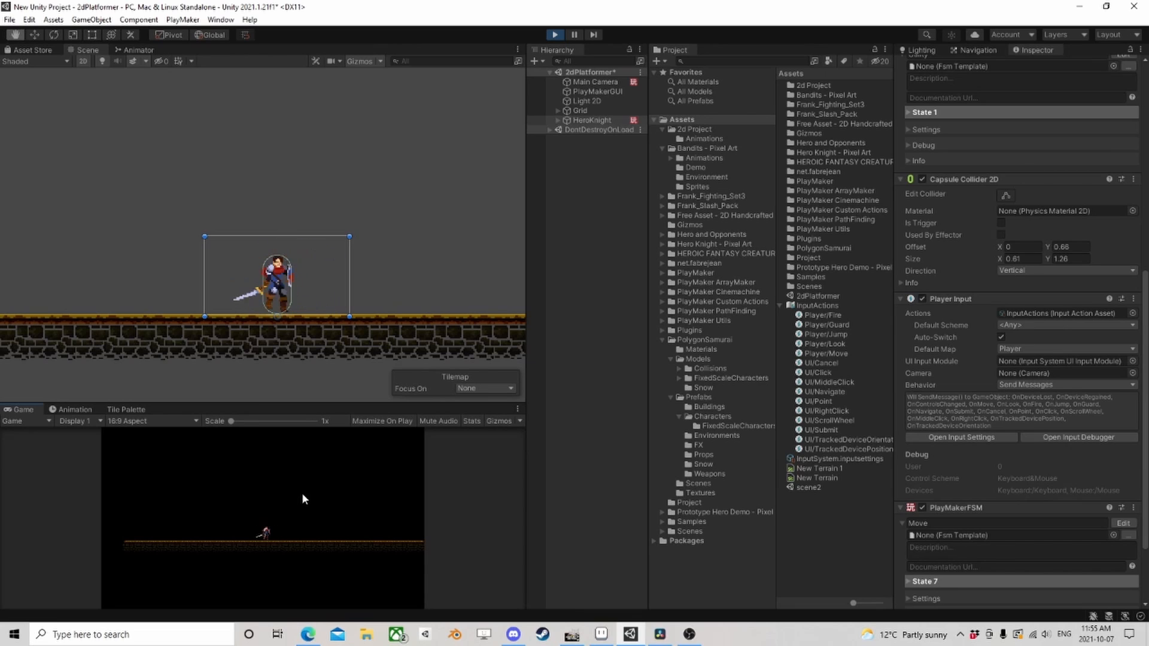
pyautogui.click(301, 493)
pyautogui.click(302, 493)
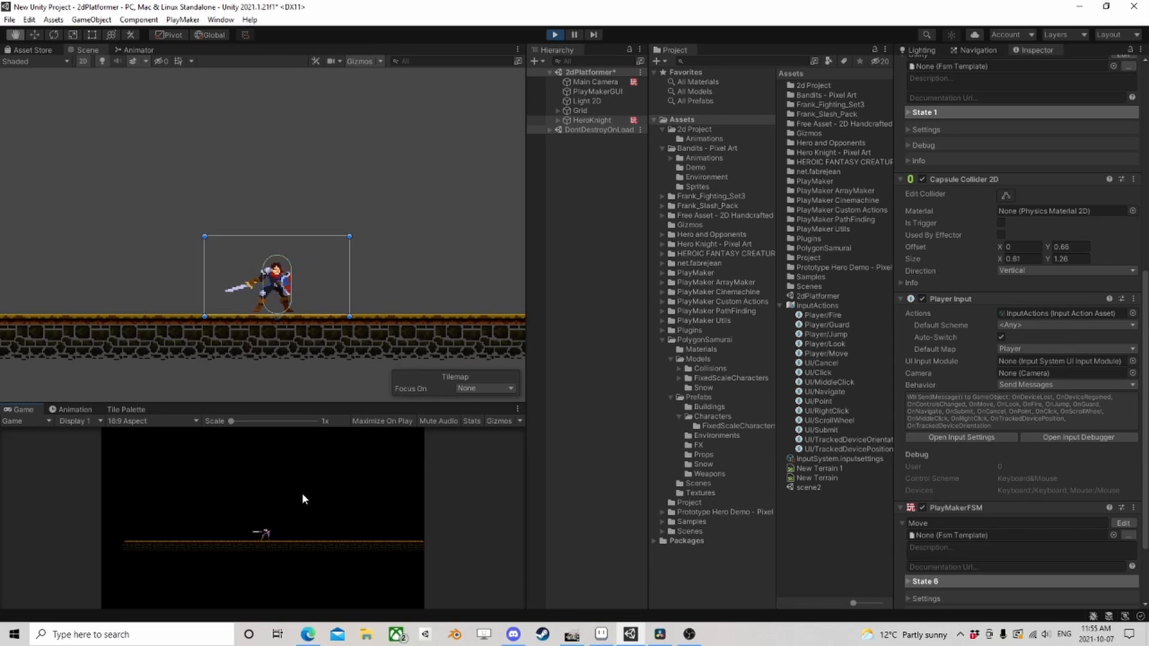
pyautogui.click(301, 493)
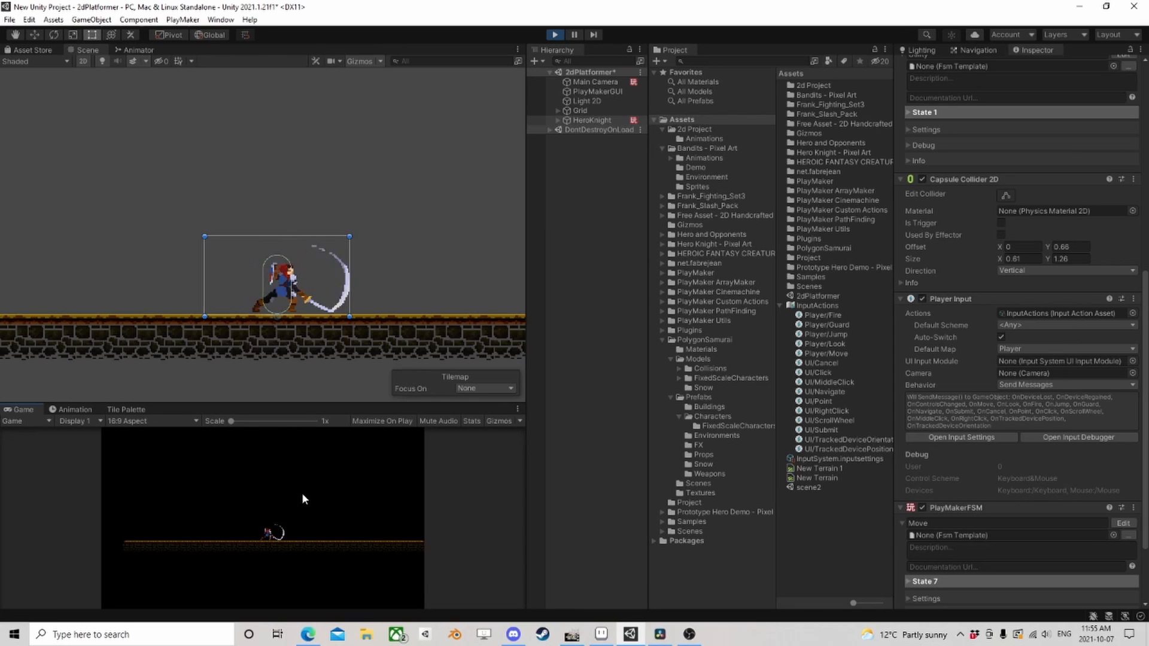
pyautogui.click(554, 34)
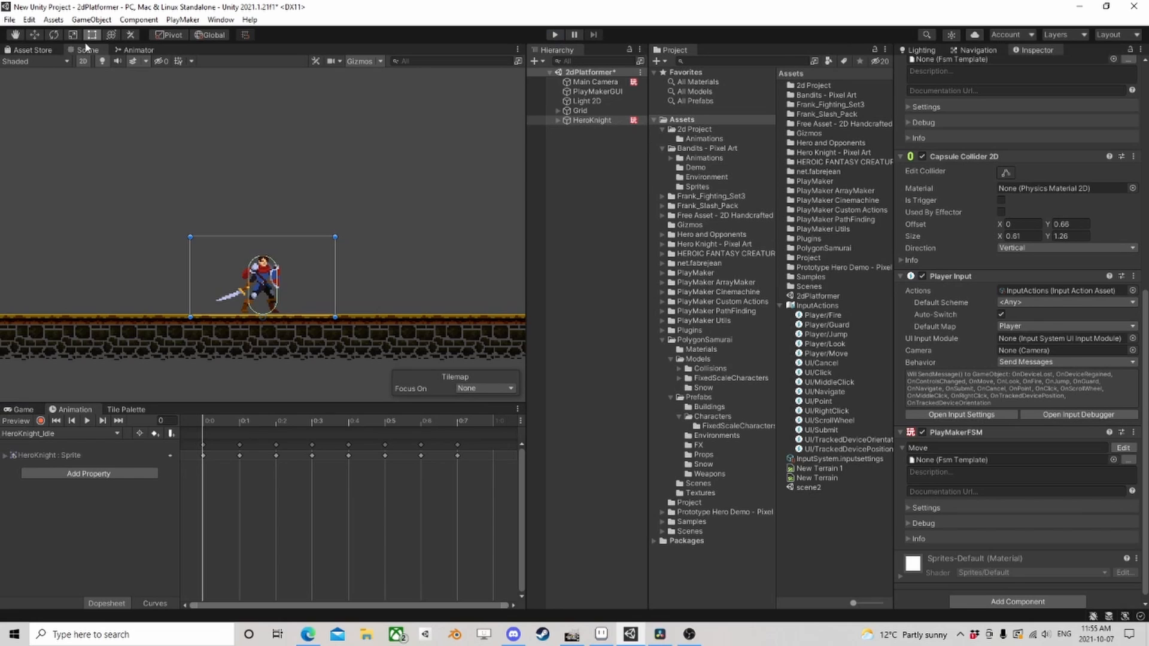
# - Delete the DeathNoBlood state from the HeroKnight animator controller
pyautogui.click(134, 51)
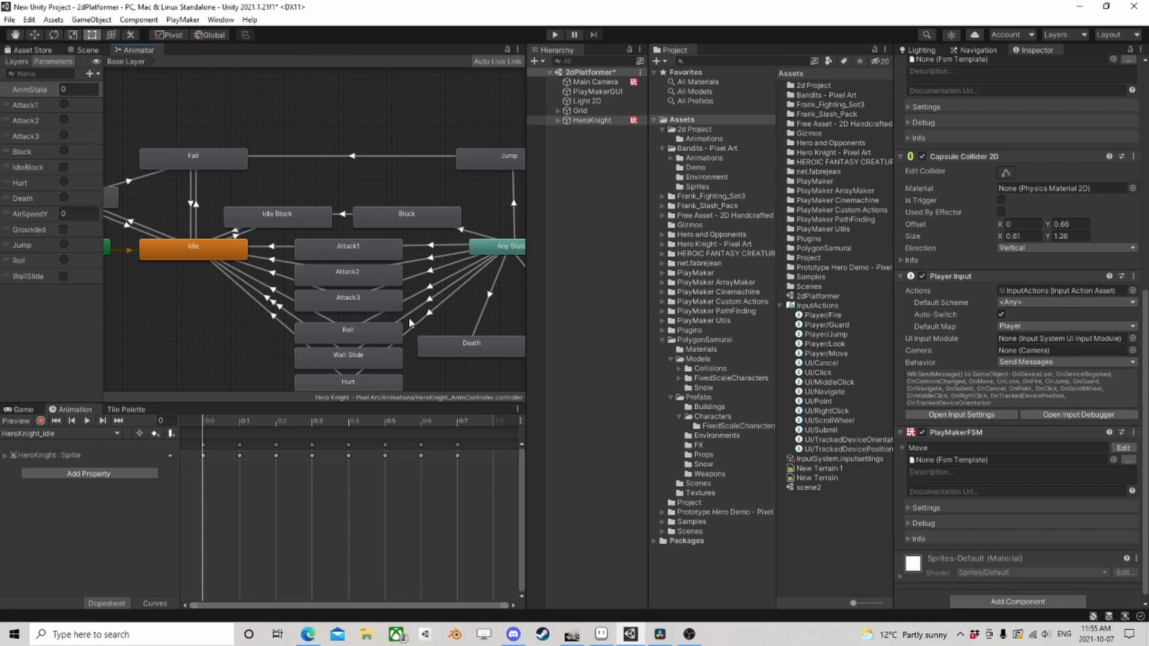
pyautogui.scroll(-5, 410, 322)
pyautogui.scroll(2, 404, 314)
pyautogui.scroll(2, 388, 284)
pyautogui.moveTo(388, 284); pyautogui.dragTo(270, 243, button='middle')
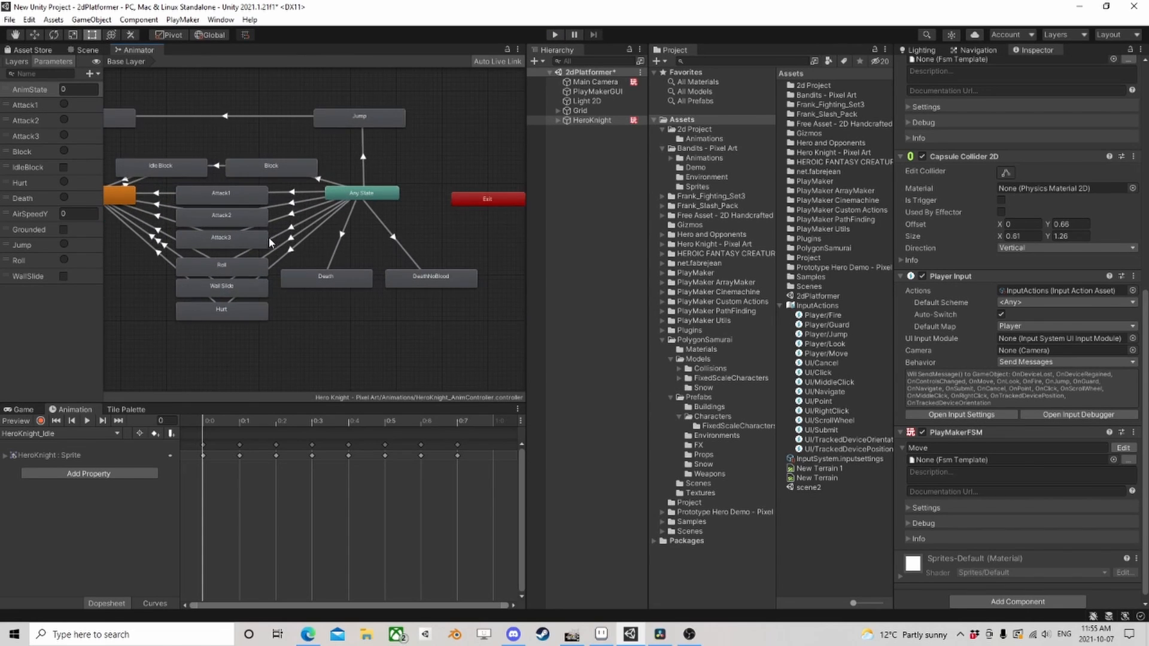
pyautogui.click(425, 283)
pyautogui.press('Delete')
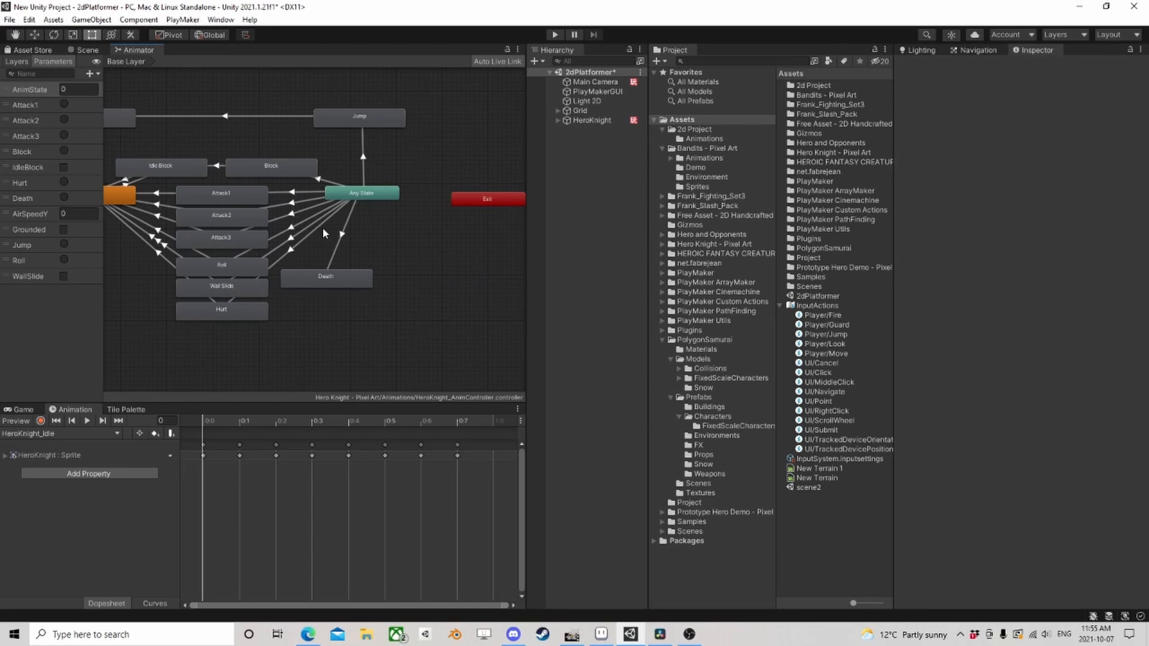
# - Reposition the Death state directly below Any State in the animator graph
pyautogui.scroll(1, 323, 233)
pyautogui.moveTo(323, 233); pyautogui.dragTo(390, 228, button='middle')
pyautogui.click(432, 259)
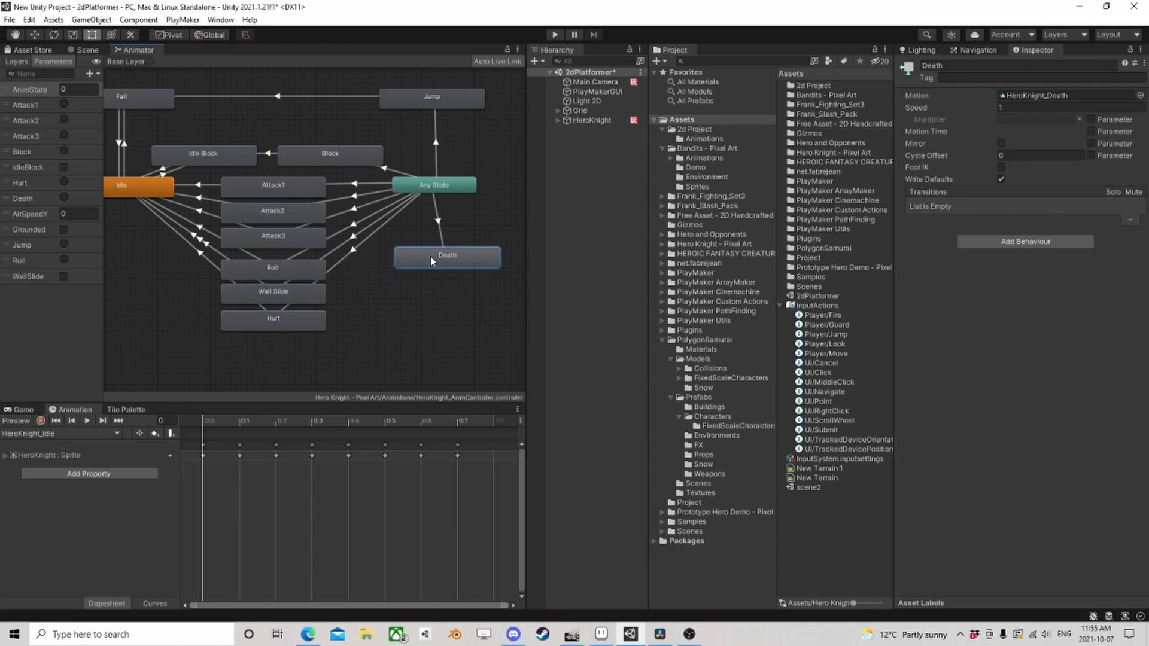
pyautogui.moveTo(432, 261); pyautogui.dragTo(422, 260)
pyautogui.moveTo(333, 225); pyautogui.dragTo(347, 250, button='middle')
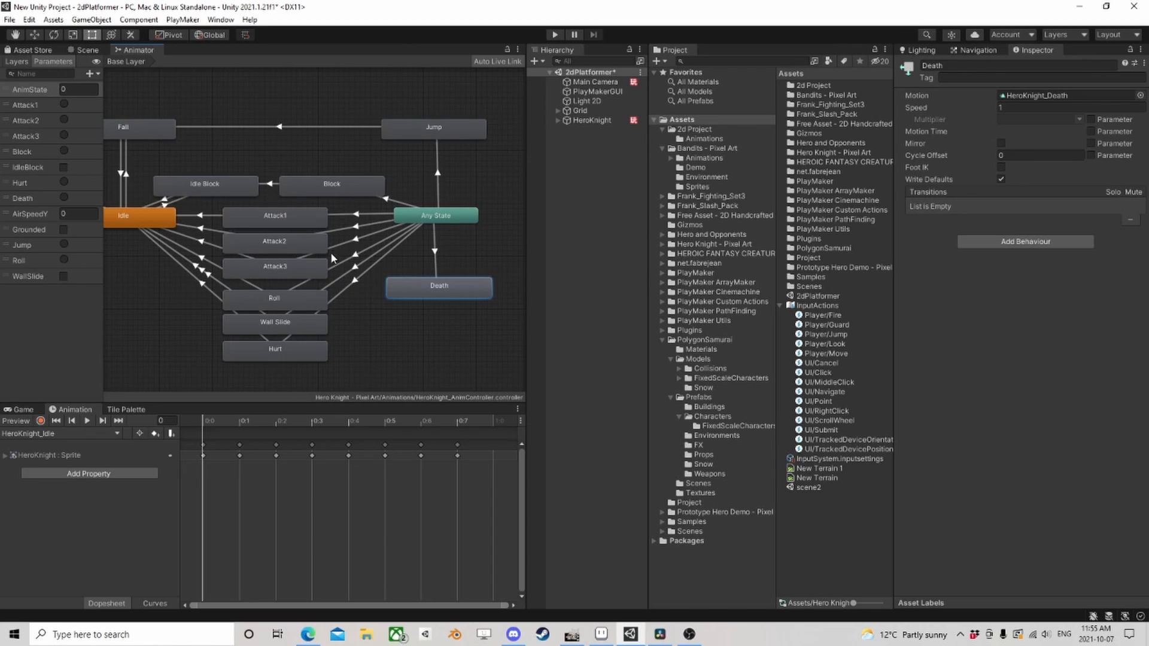
# - Remove the condition with the missing parameter from the Any State to Death transition, keeping Death, and realign the Death state
pyautogui.click(365, 273)
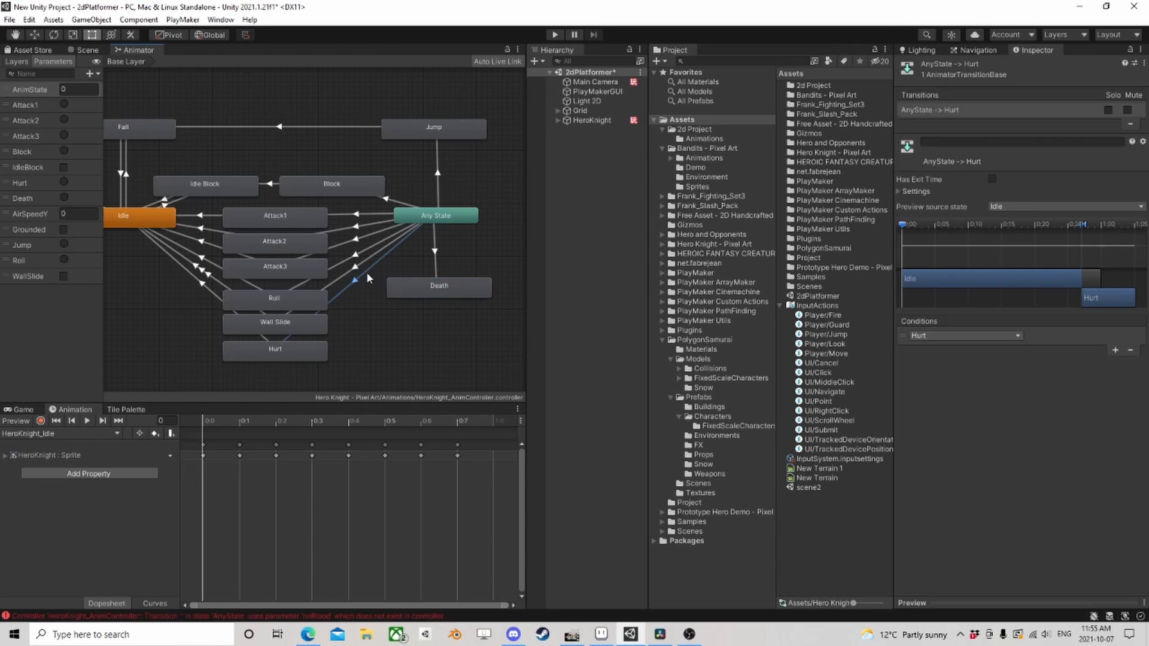
pyautogui.click(437, 252)
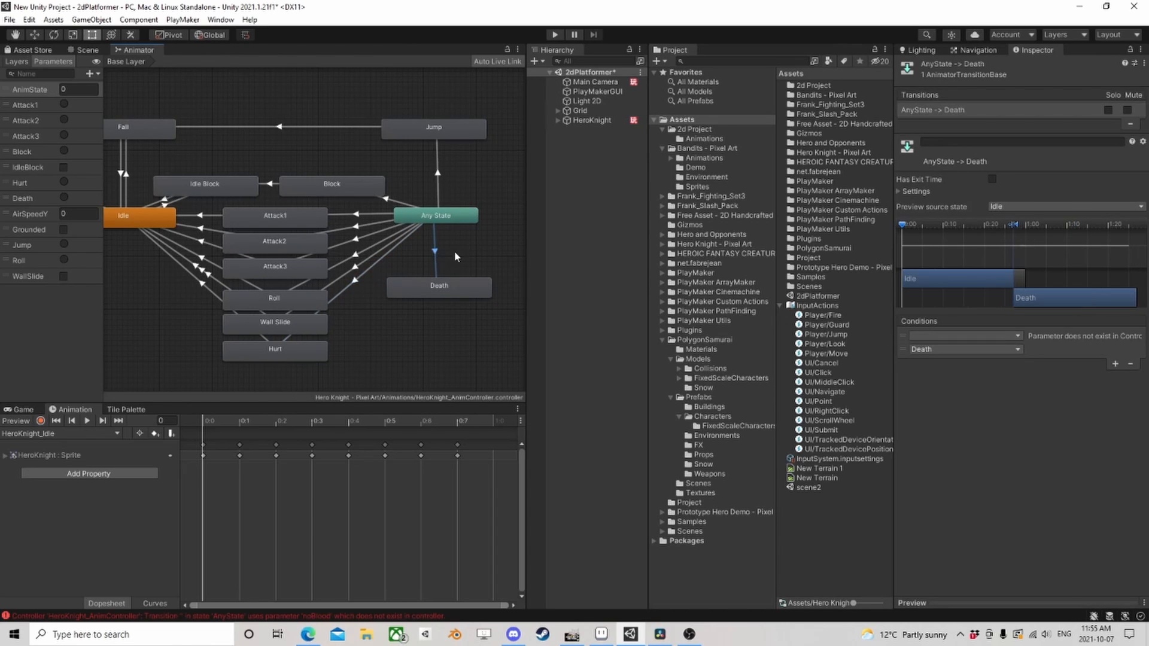
pyautogui.click(909, 336)
pyautogui.click(1131, 364)
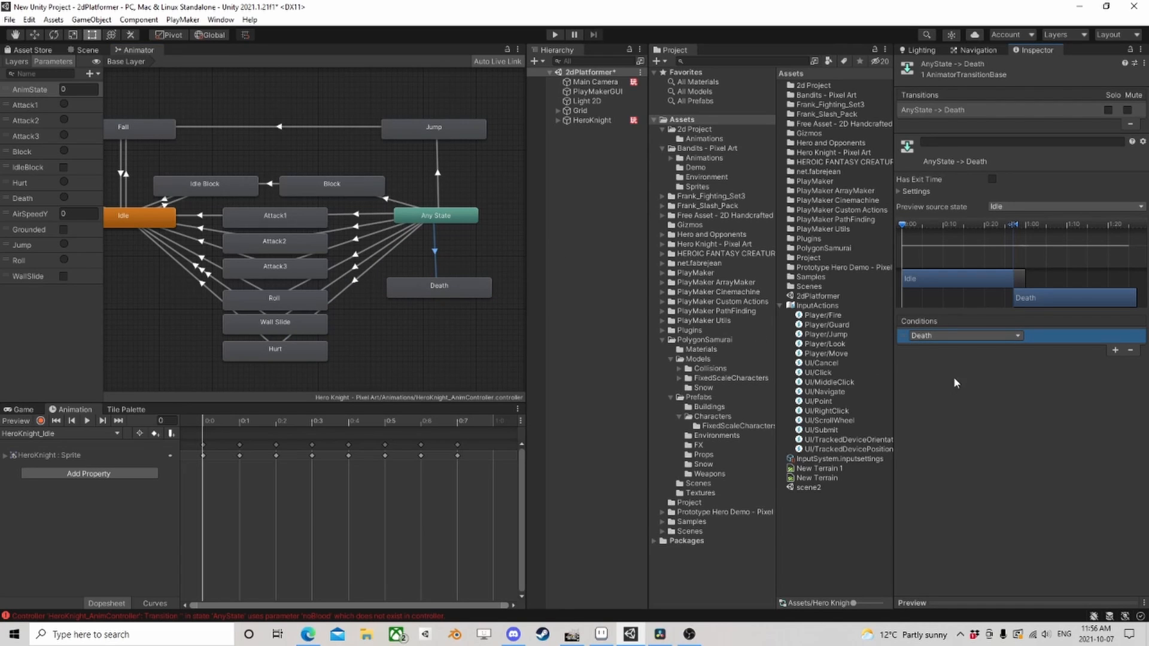
pyautogui.click(453, 292)
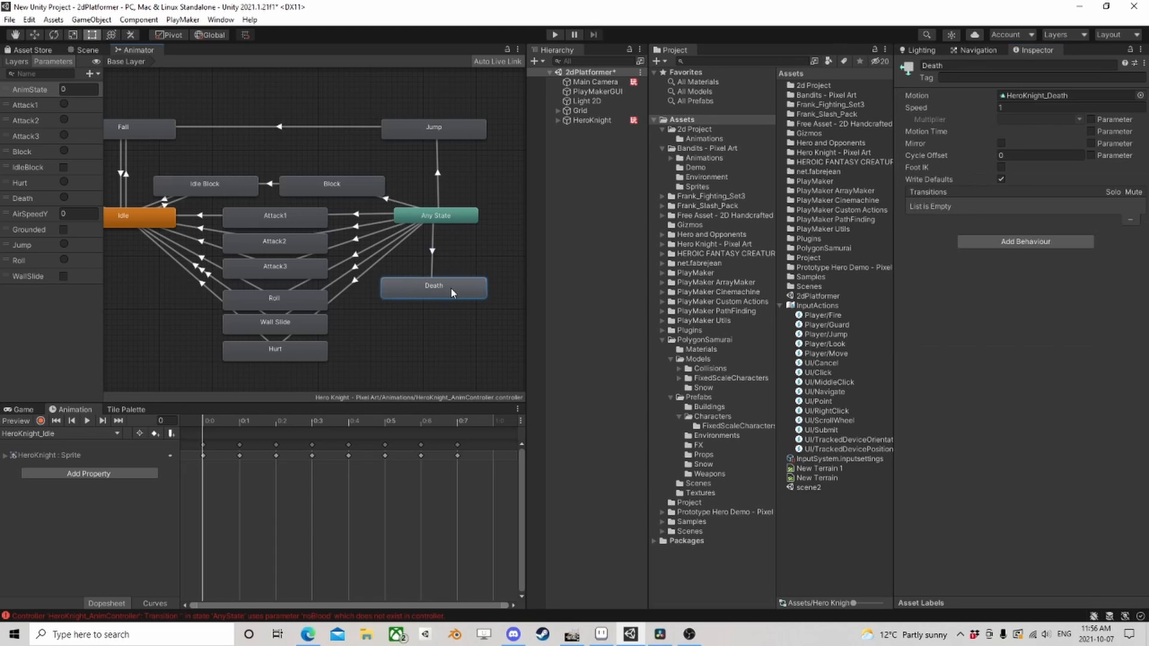
# - Add another PlayMakerFSM component to HeroKnight and name it Health
pyautogui.click(593, 120)
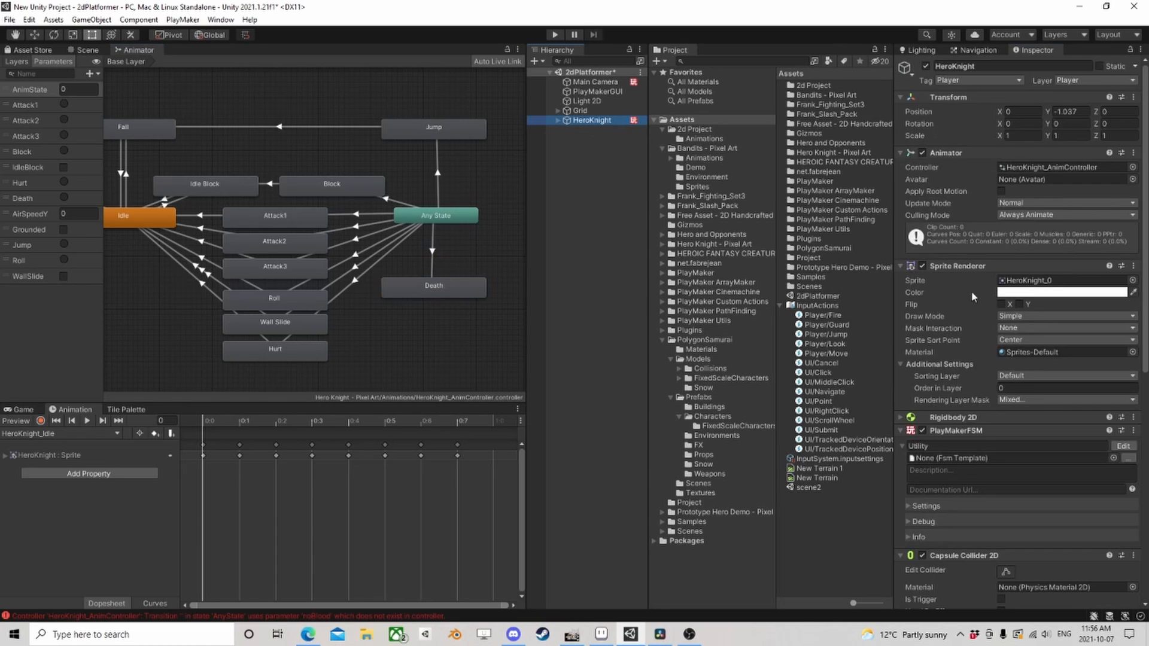
pyautogui.scroll(-5, 1005, 347)
pyautogui.click(1021, 595)
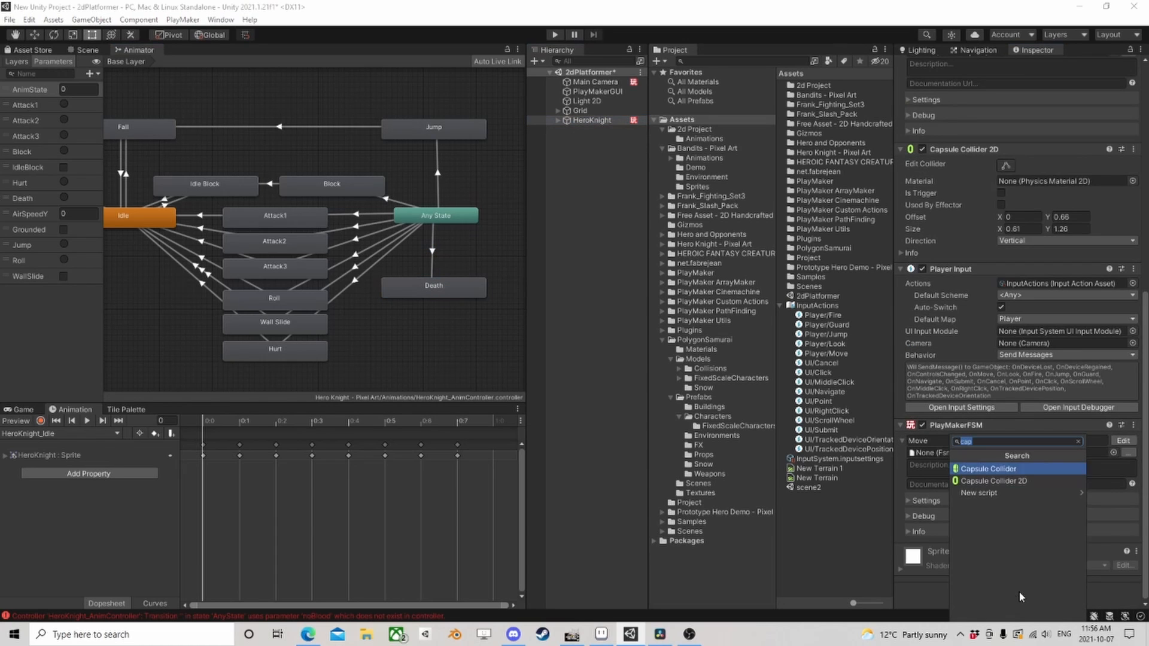
pyautogui.write('fsm')
pyautogui.click(998, 492)
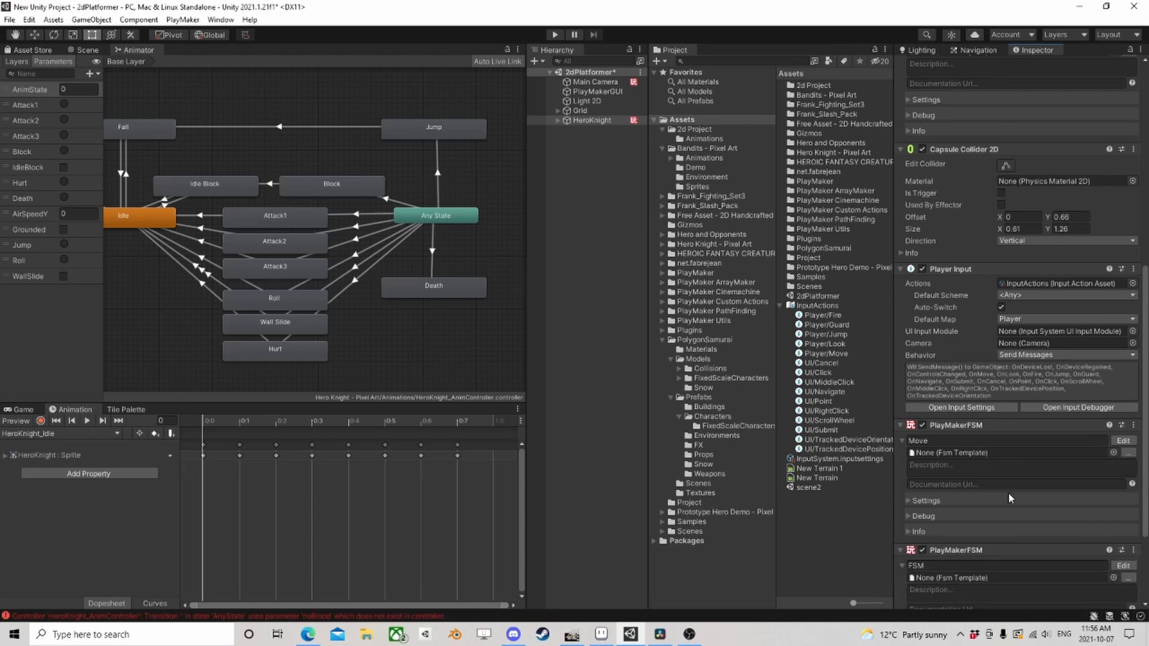
pyautogui.click(934, 439)
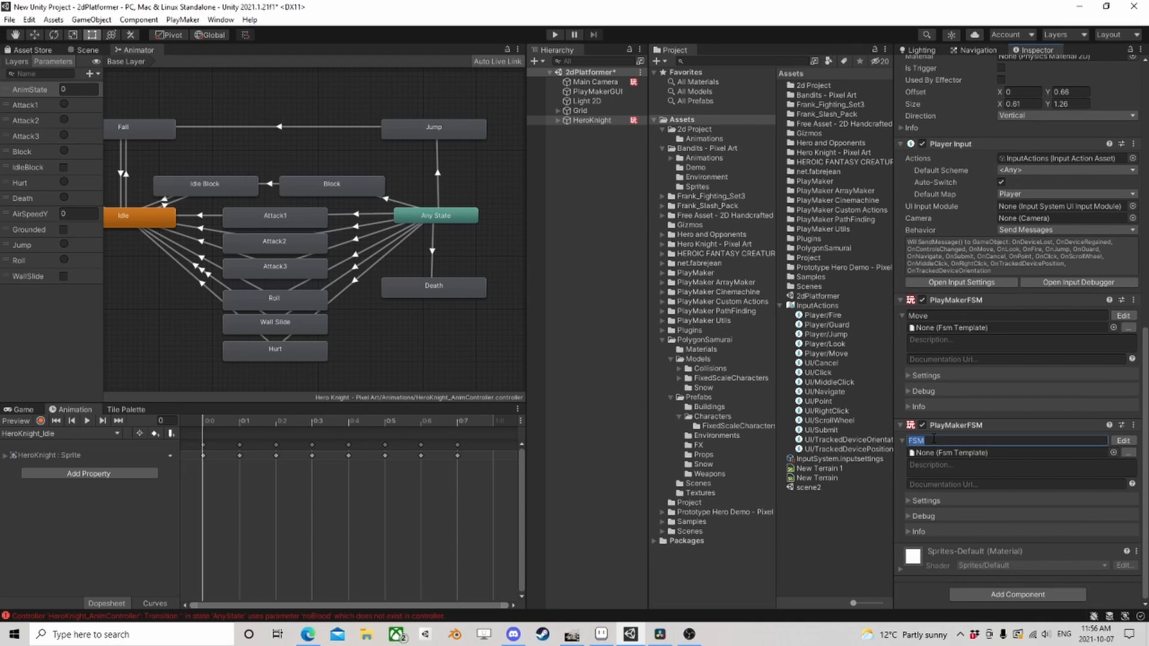
pyautogui.write('Health')
# - Open the Health FSM for editing and add a global event named Damage
pyautogui.click(1123, 441)
pyautogui.click(646, 142)
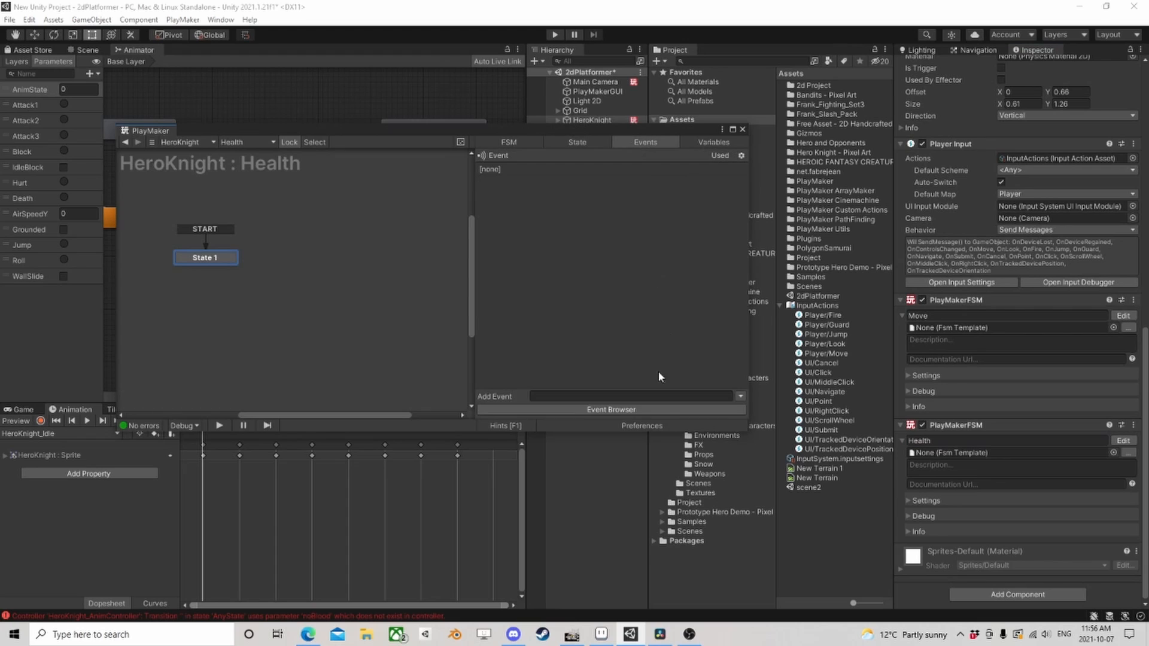
pyautogui.click(634, 395)
pyautogui.write('Damage')
pyautogui.press('Return')
pyautogui.click(481, 170)
# - Add a second state to the Health FSM and give it a global transition on the Damage event
pyautogui.rightClick(323, 256)
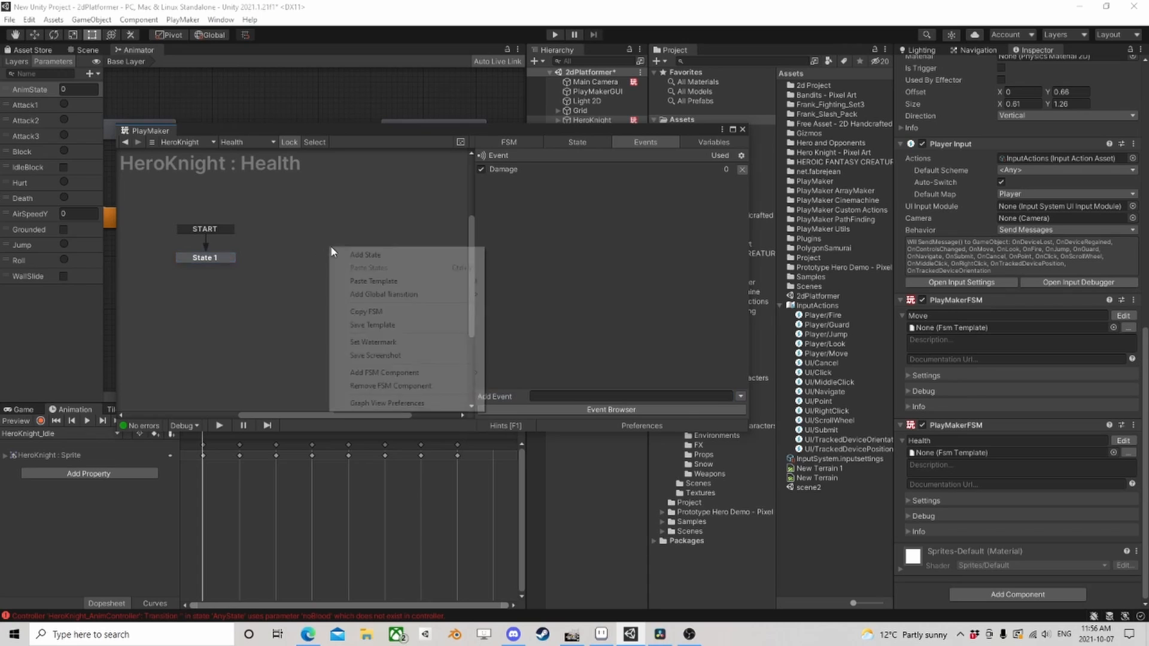
pyautogui.click(344, 256)
pyautogui.rightClick(357, 252)
pyautogui.moveTo(431, 274)
pyautogui.click(530, 274)
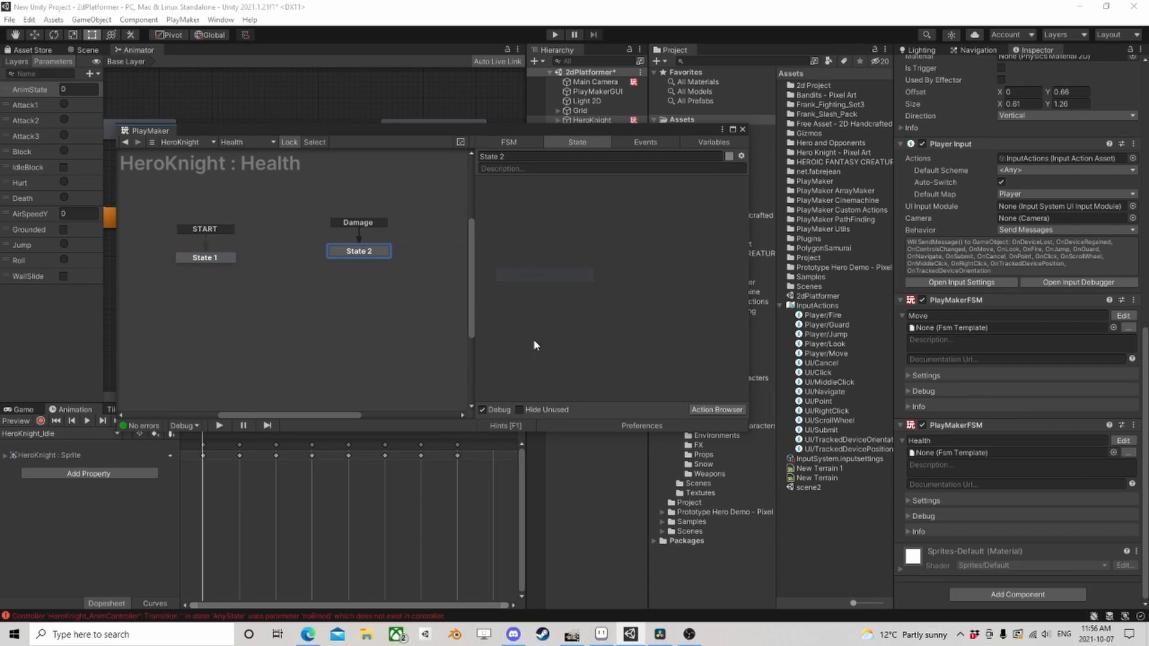
# - Add a Get Event Properties action to State 2 of the Health FSM
pyautogui.click(701, 409)
pyautogui.write('get prop')
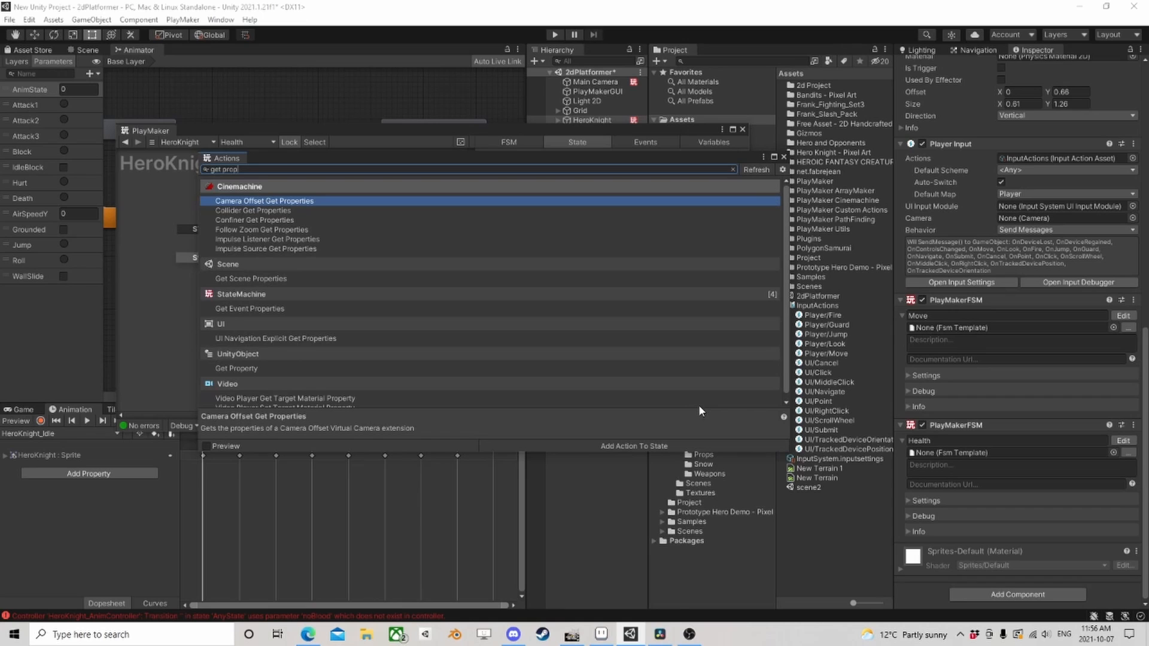
pyautogui.press('Down')
pyautogui.press('Down')
pyautogui.press('Down')
pyautogui.press('Down')
pyautogui.press('Down')
pyautogui.press('Down')
pyautogui.press('Down')
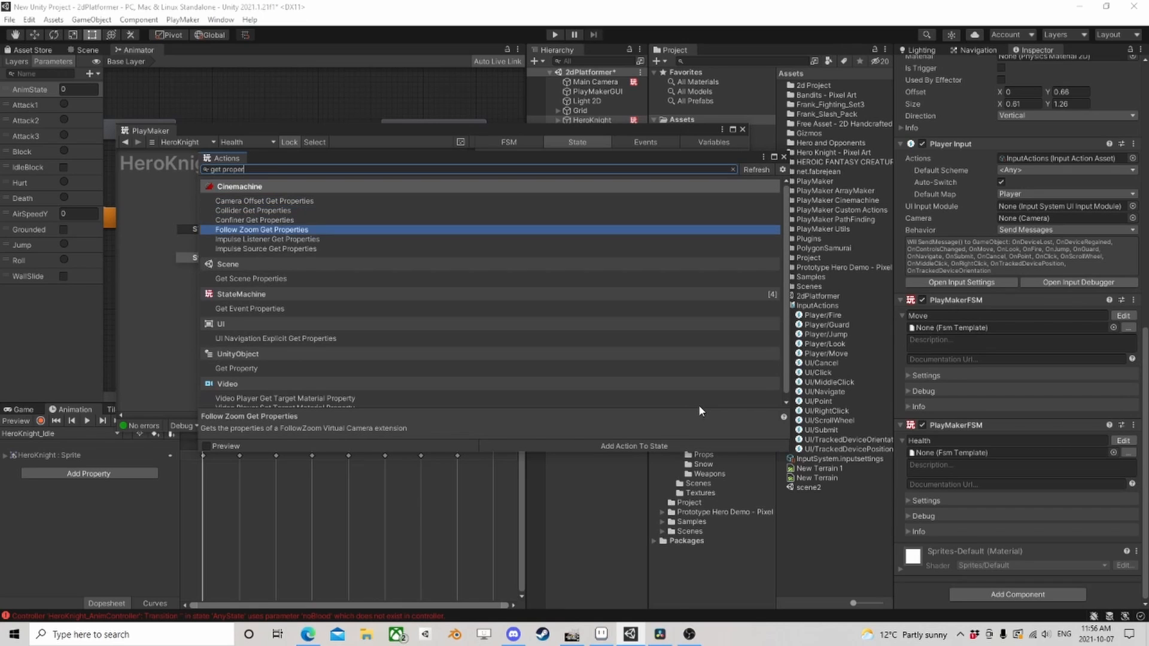
pyautogui.press('Return')
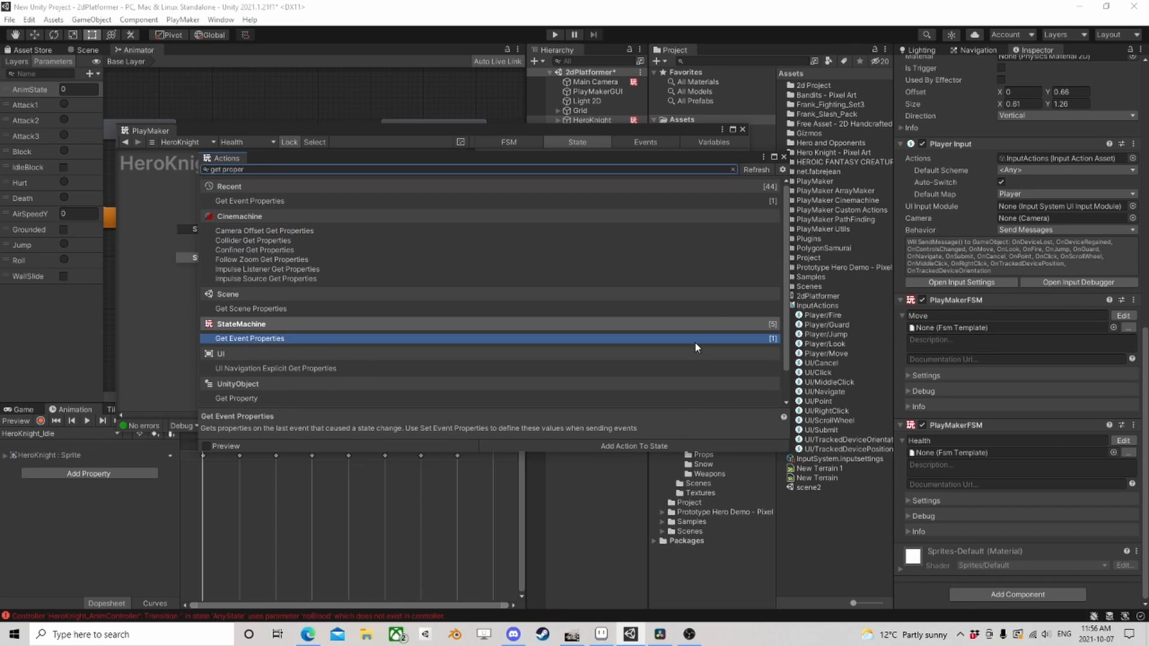
pyautogui.click(784, 158)
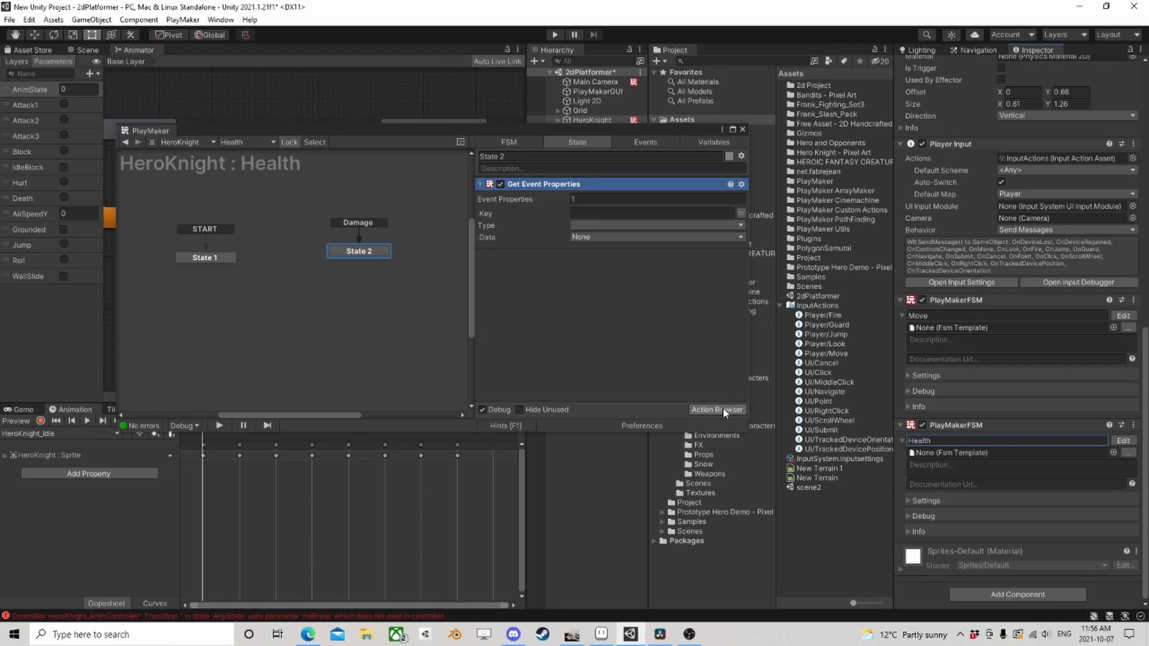
# - Configure Get Event Properties with key Damage and type Int, storing the data in a new variable named Damage
pyautogui.click(600, 198)
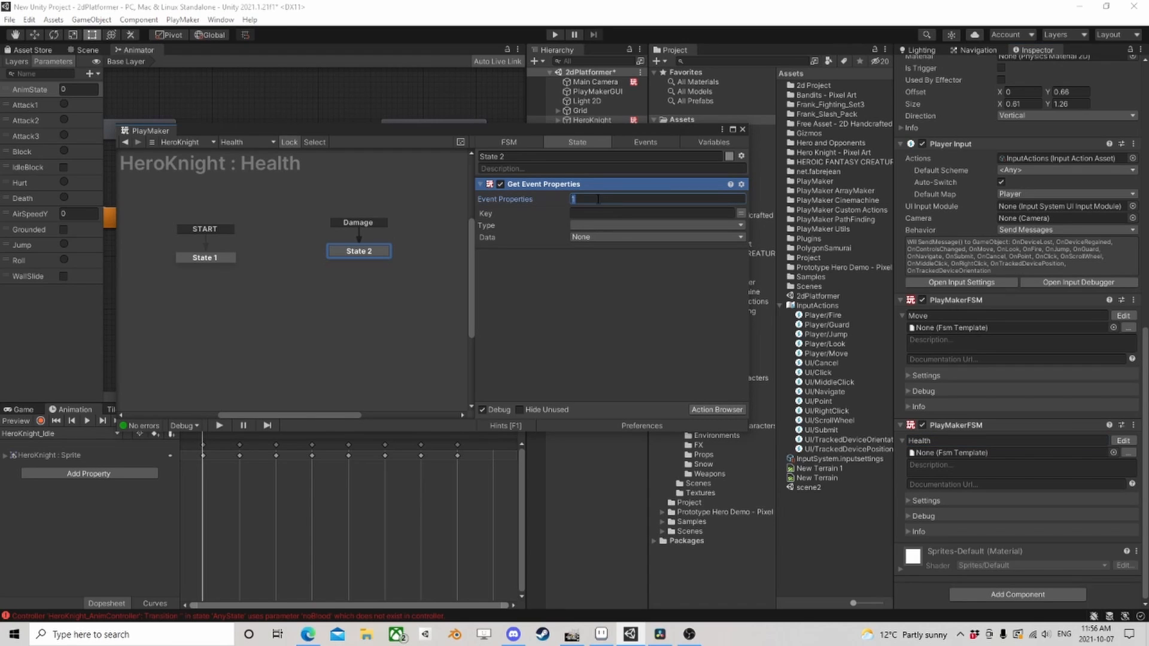
pyautogui.click(601, 212)
pyautogui.click(587, 226)
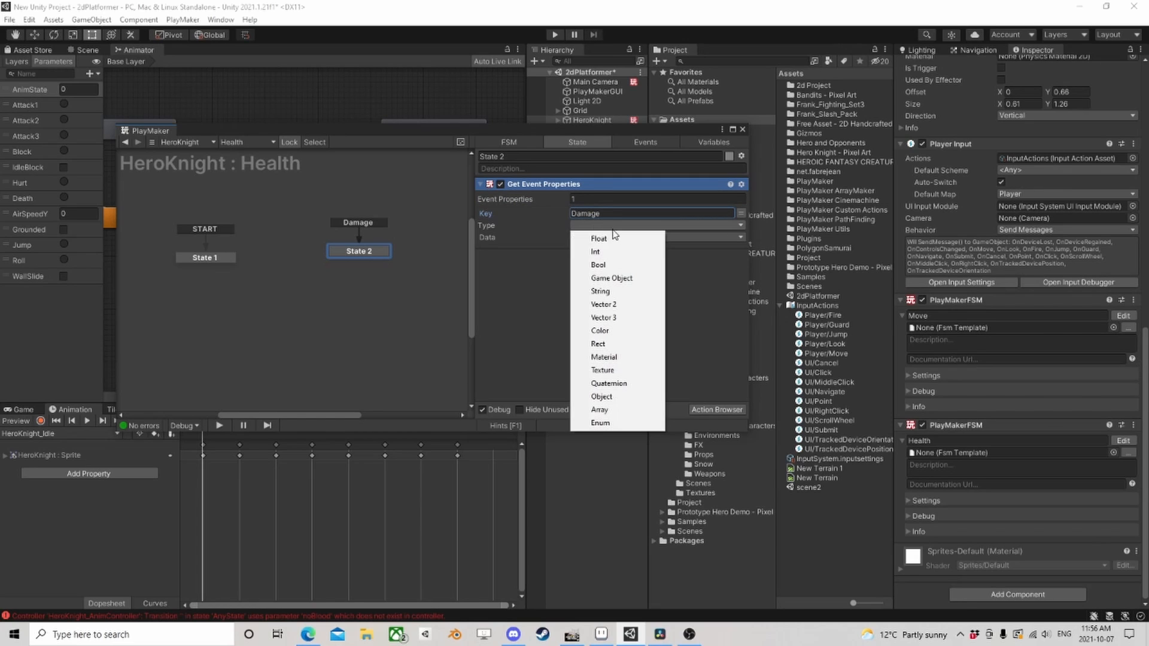
pyautogui.click(615, 254)
pyautogui.click(601, 237)
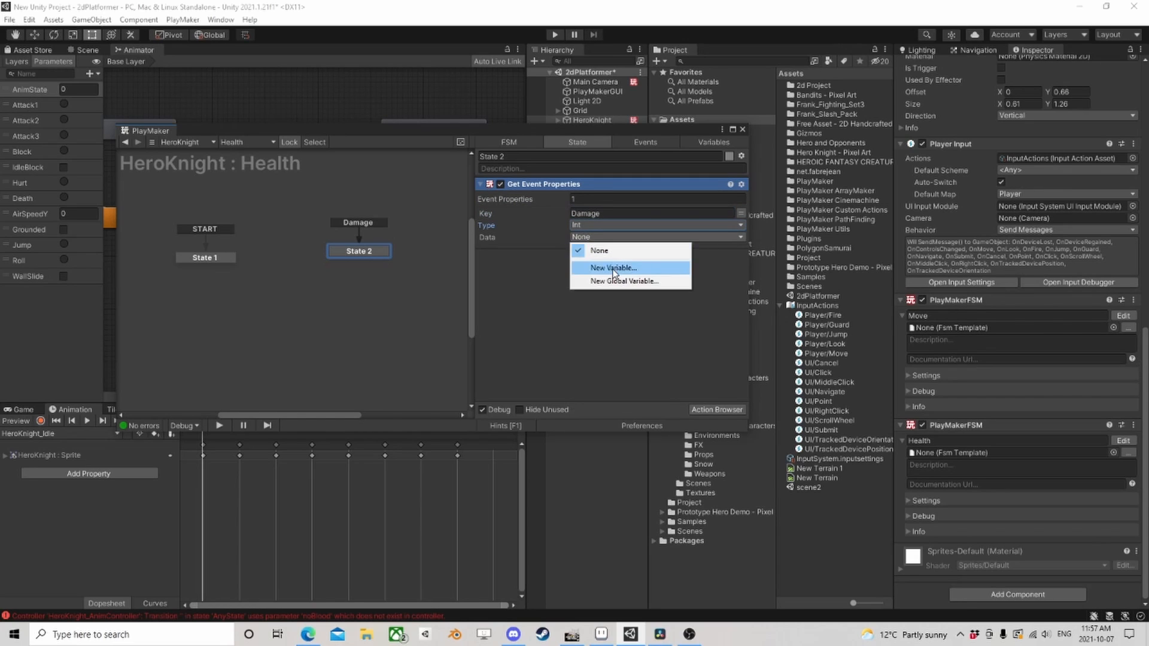
pyautogui.click(605, 264)
pyautogui.write('Damage')
pyautogui.click(615, 274)
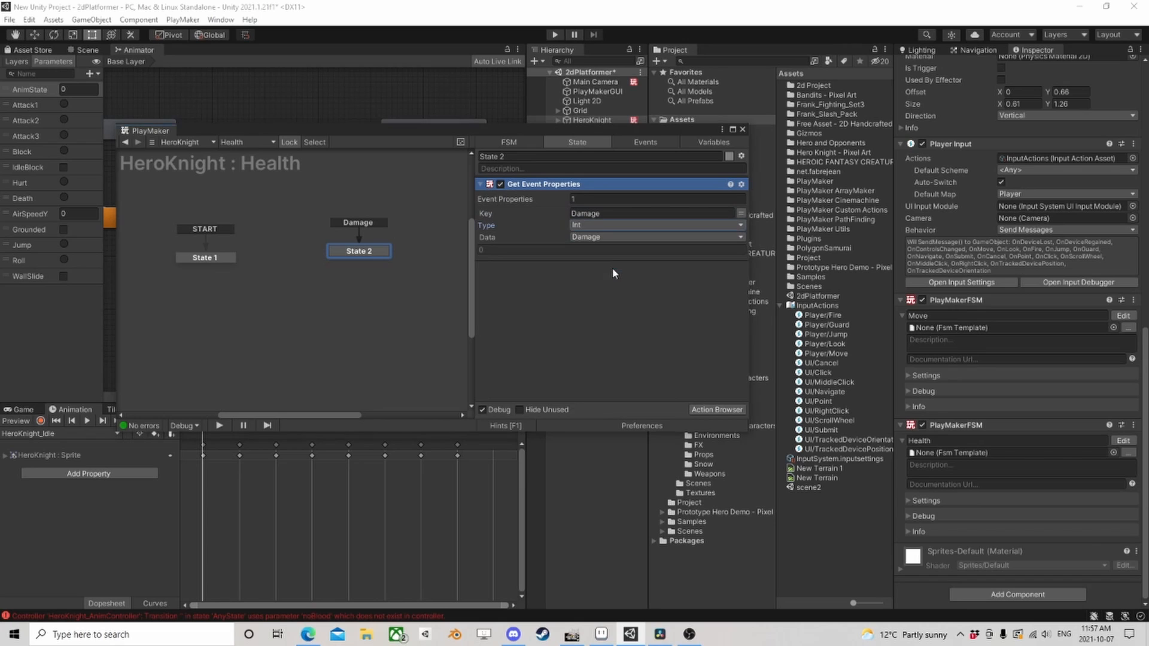
# - Add an Int Subtract action to State 2 and place it below Get Event Properties
pyautogui.click(708, 410)
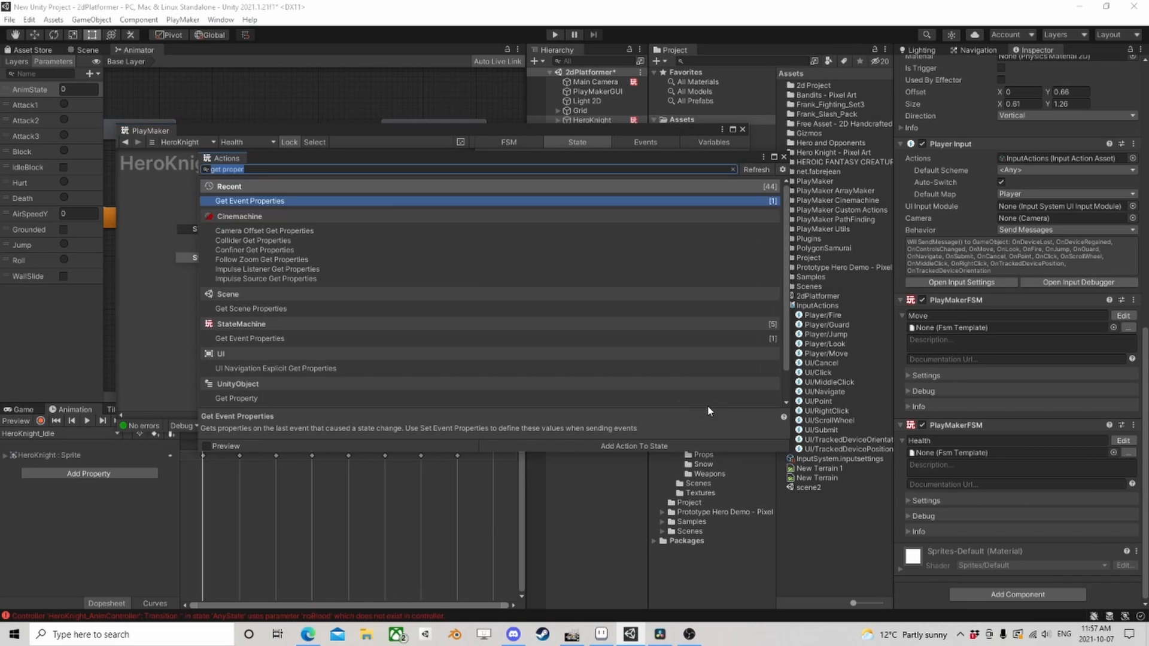
pyautogui.write('int sub')
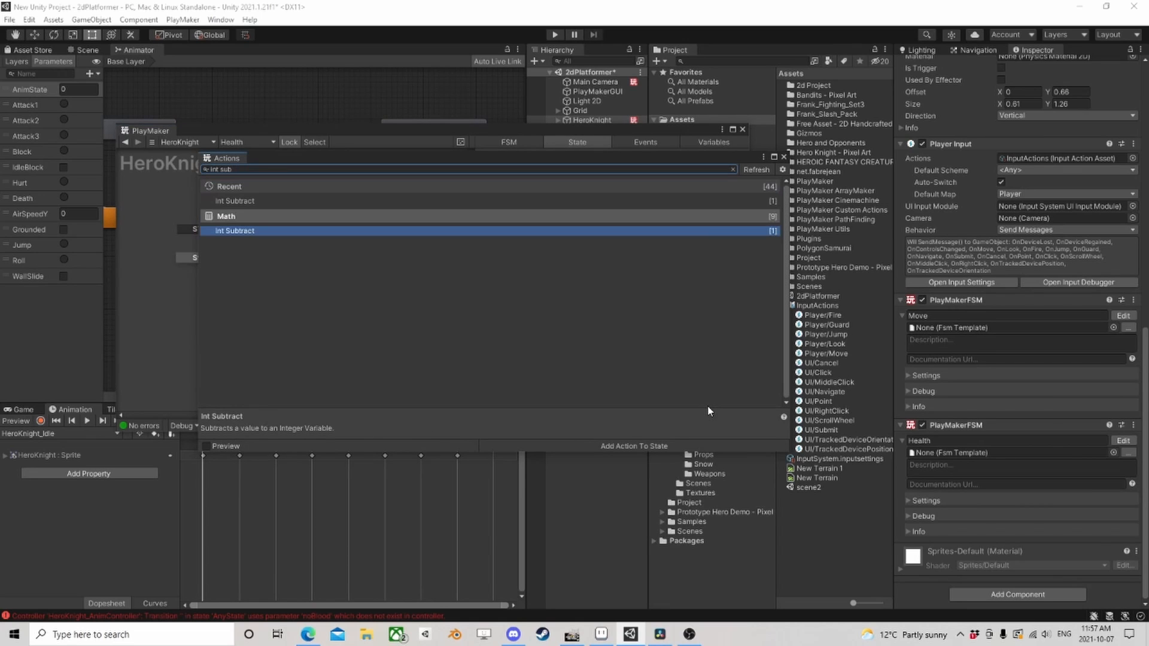
pyautogui.doubleClick(676, 199)
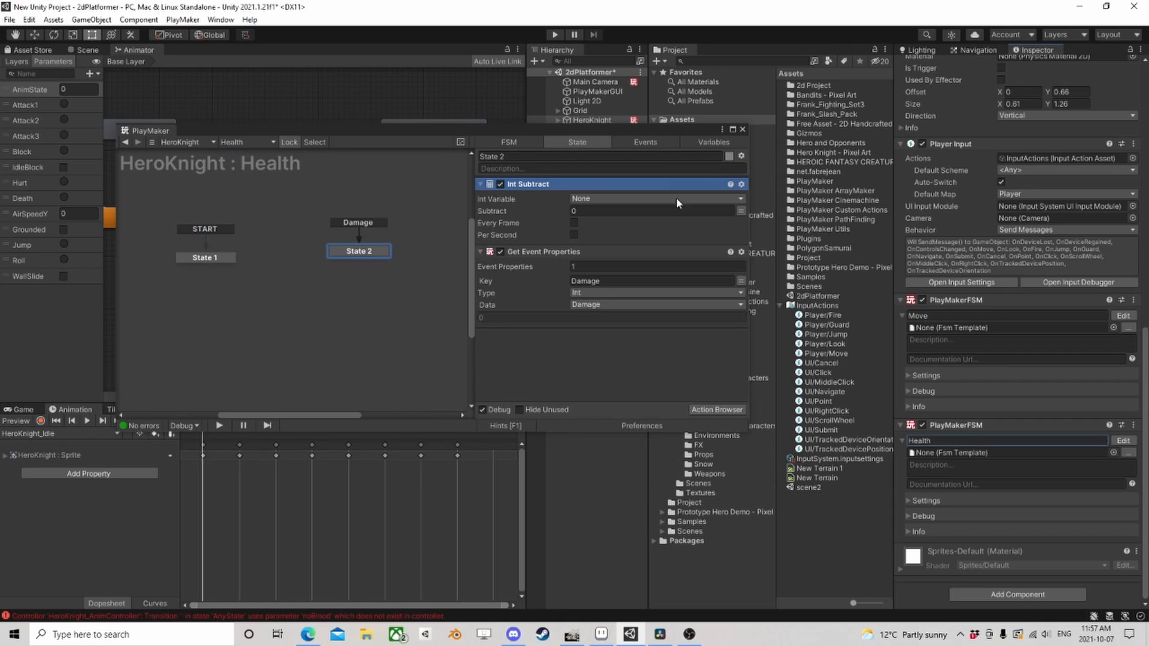
pyautogui.moveTo(521, 189); pyautogui.dragTo(596, 300)
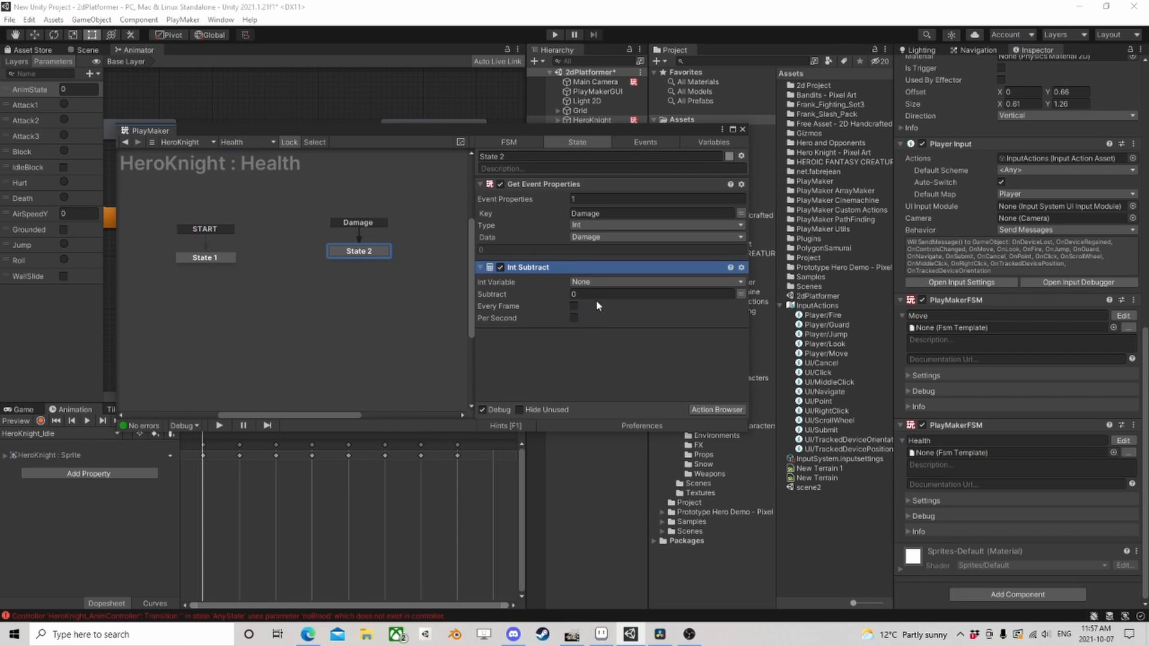
# - Set Int Subtract to use a new Health variable and subtract the Damage variable from it
pyautogui.click(601, 282)
pyautogui.click(604, 326)
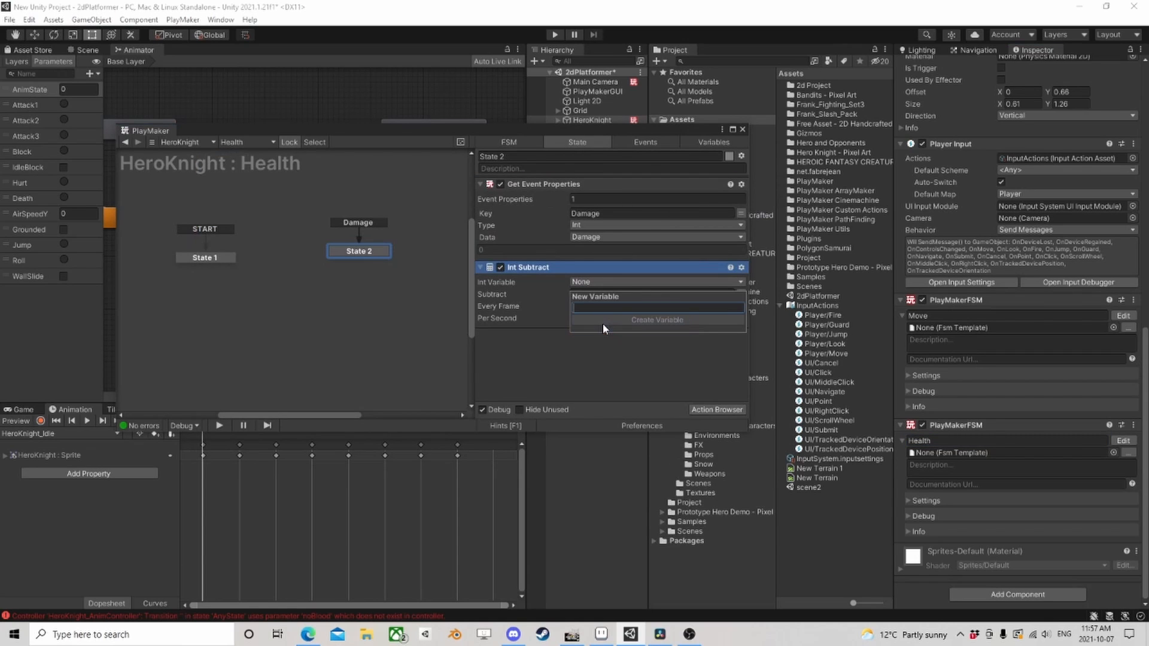
pyautogui.write('Health')
pyautogui.click(602, 322)
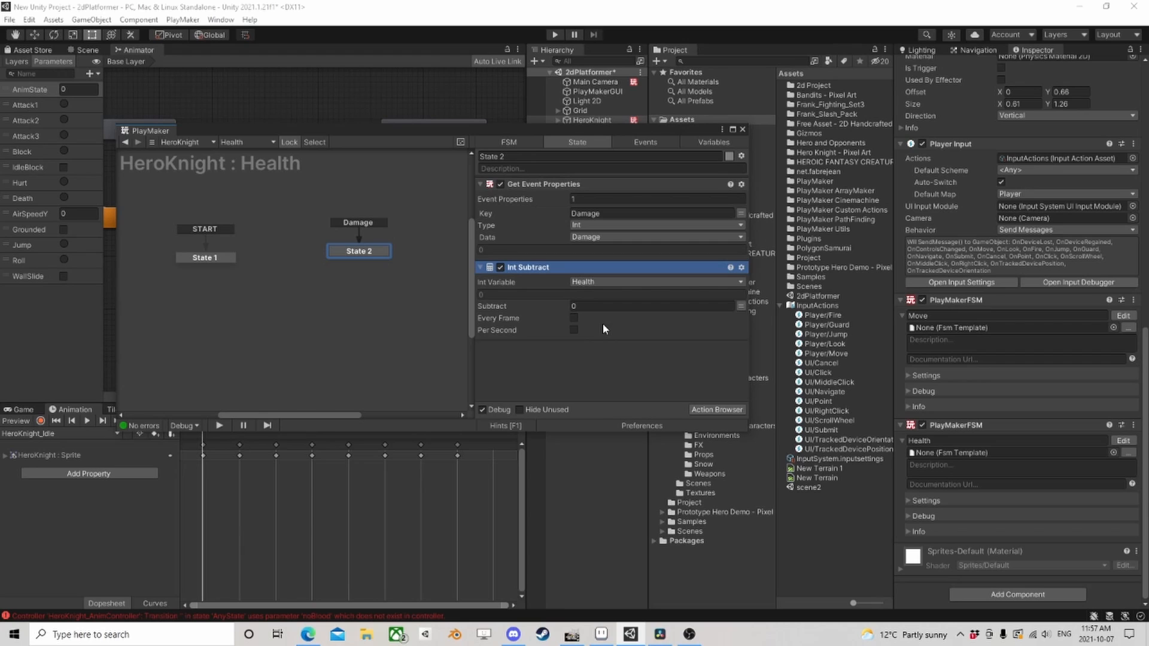
pyautogui.click(741, 306)
pyautogui.click(710, 306)
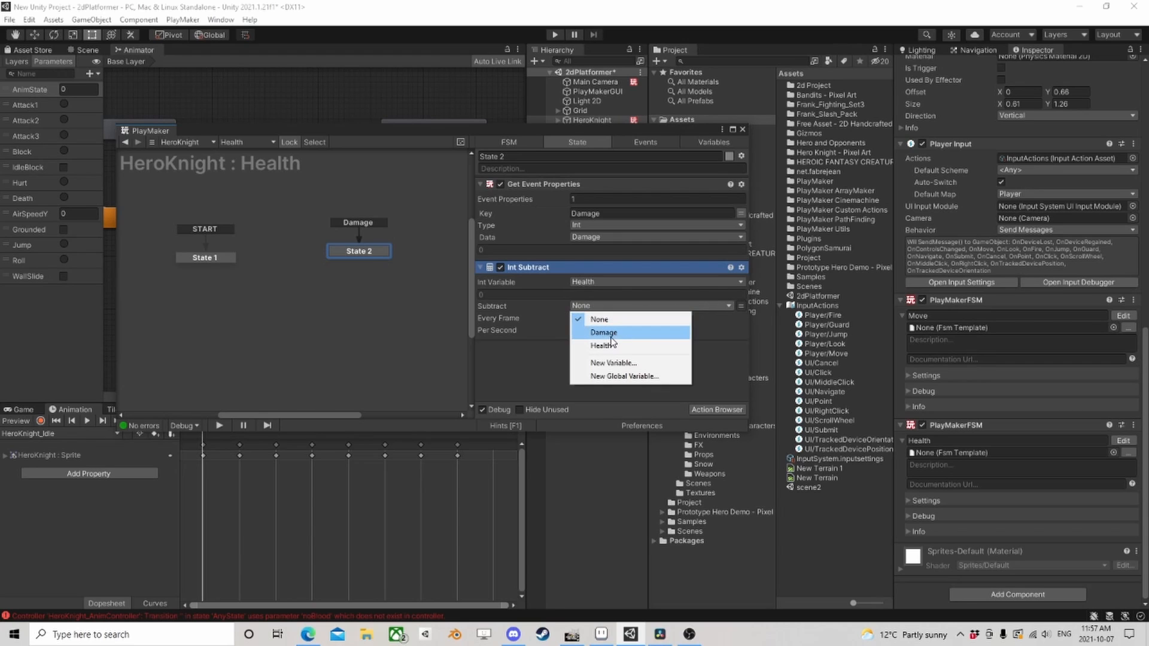
pyautogui.click(604, 333)
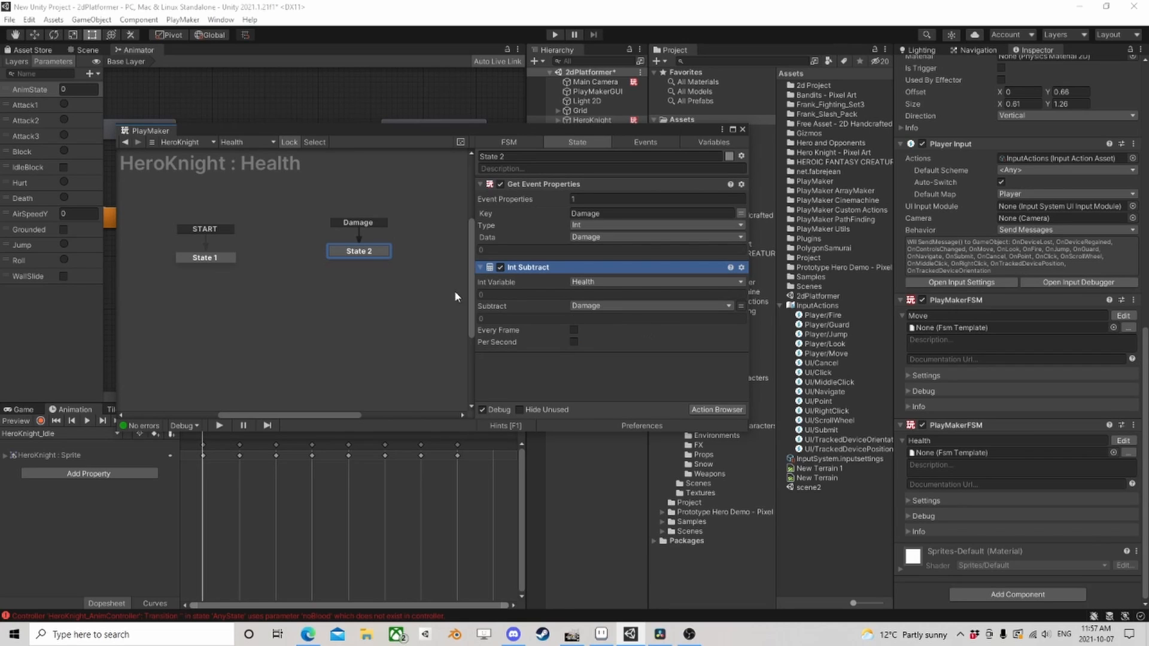
# - Add a third state below State 2 and move the Int Subtract action into it
pyautogui.rightClick(329, 293)
pyautogui.click(350, 298)
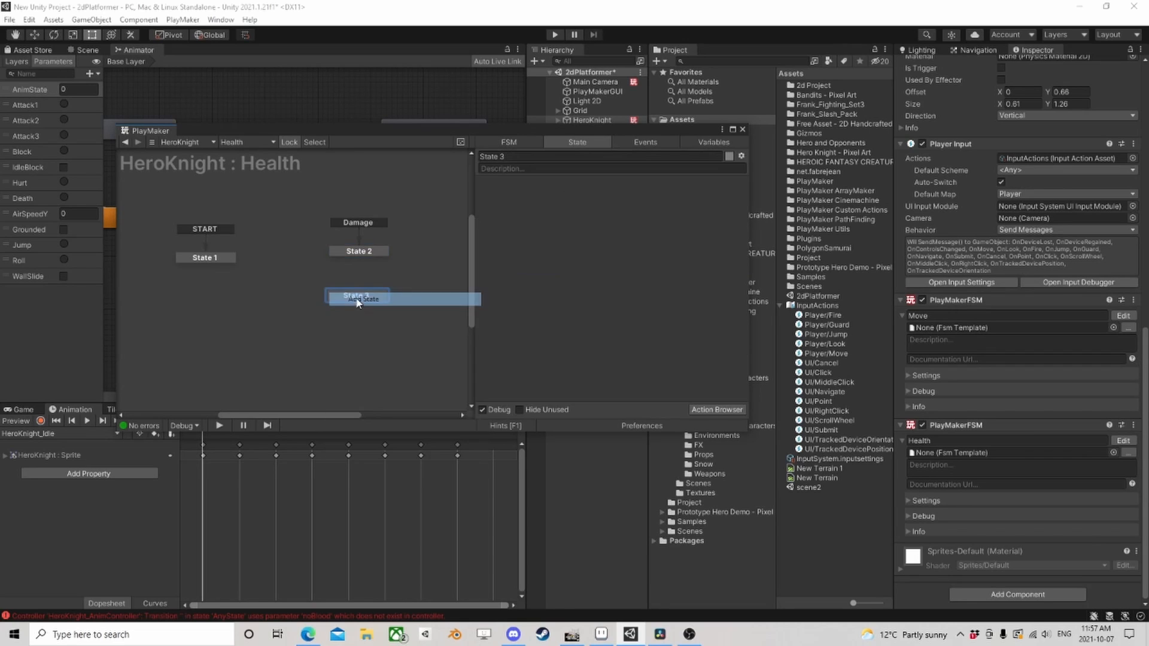
pyautogui.moveTo(529, 267); pyautogui.dragTo(372, 296)
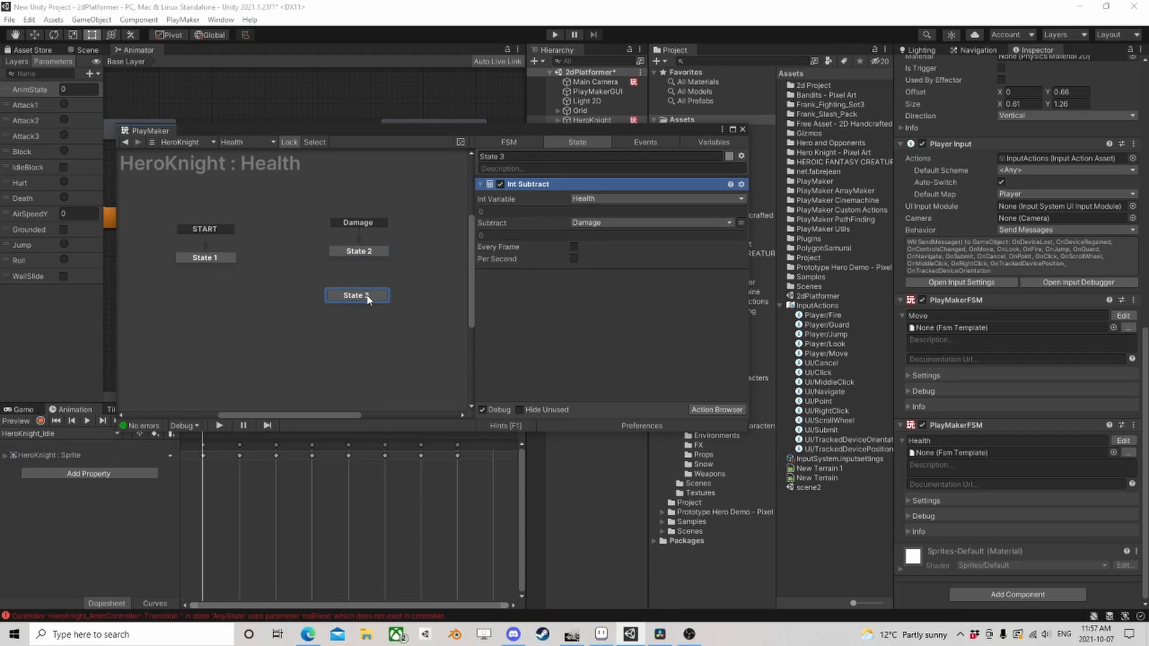
# - Add a Get Animator Bool action to State 2 of the Health FSM
pyautogui.click(372, 252)
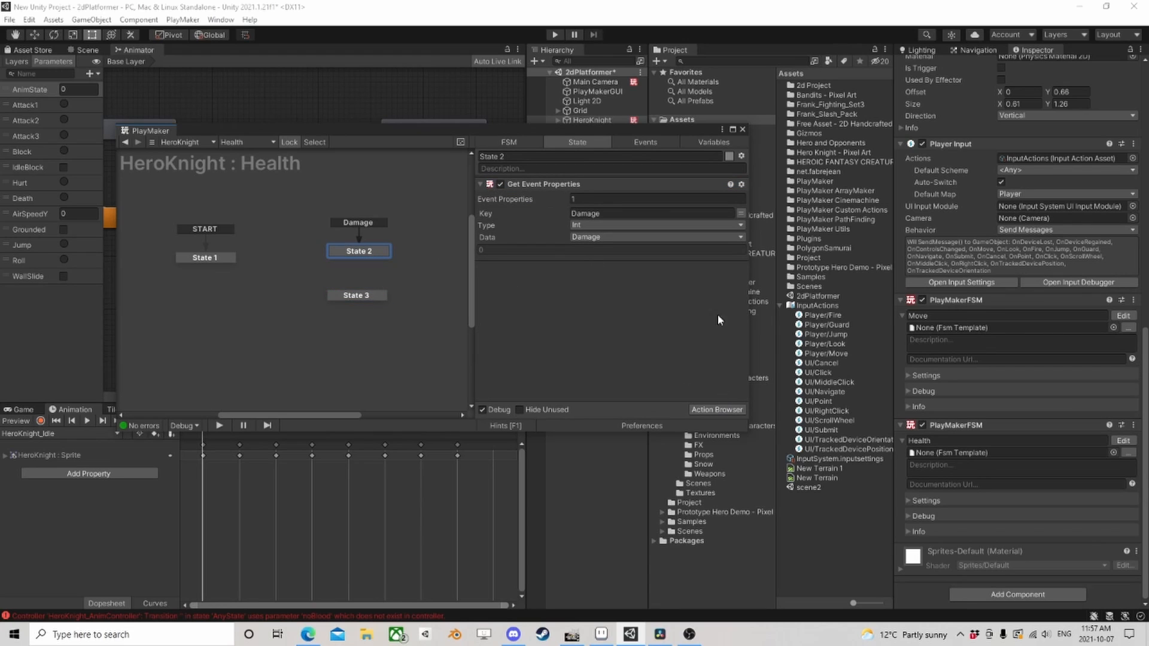
pyautogui.moveTo(673, 134); pyautogui.dragTo(687, 187)
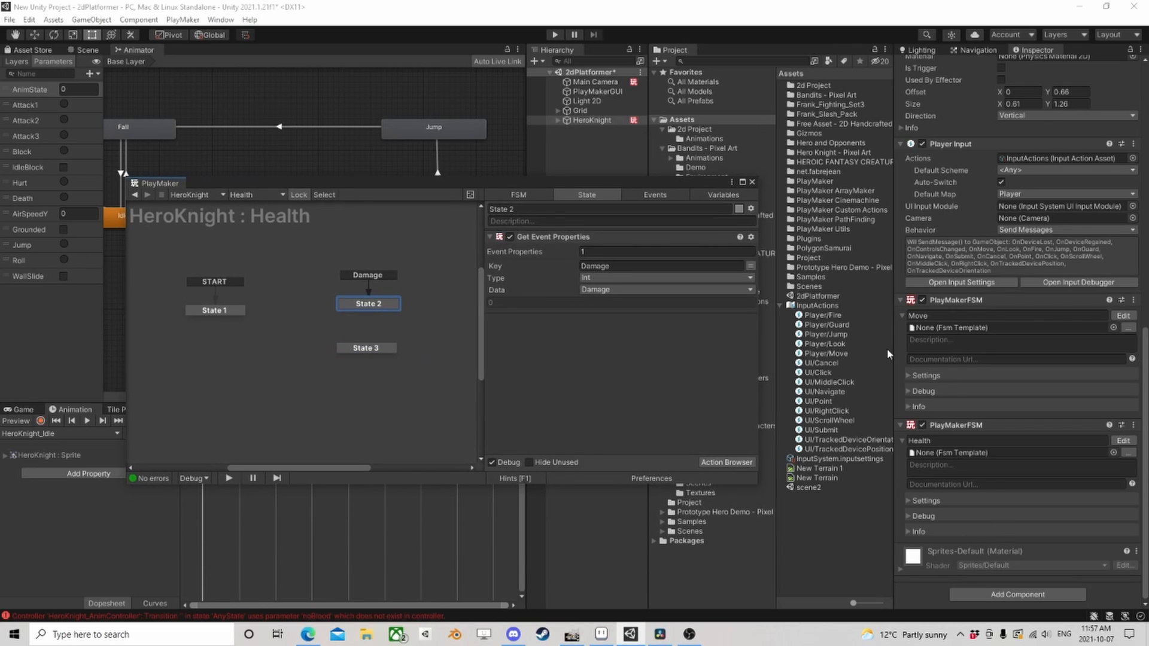
pyautogui.click(725, 464)
pyautogui.write('get fsm')
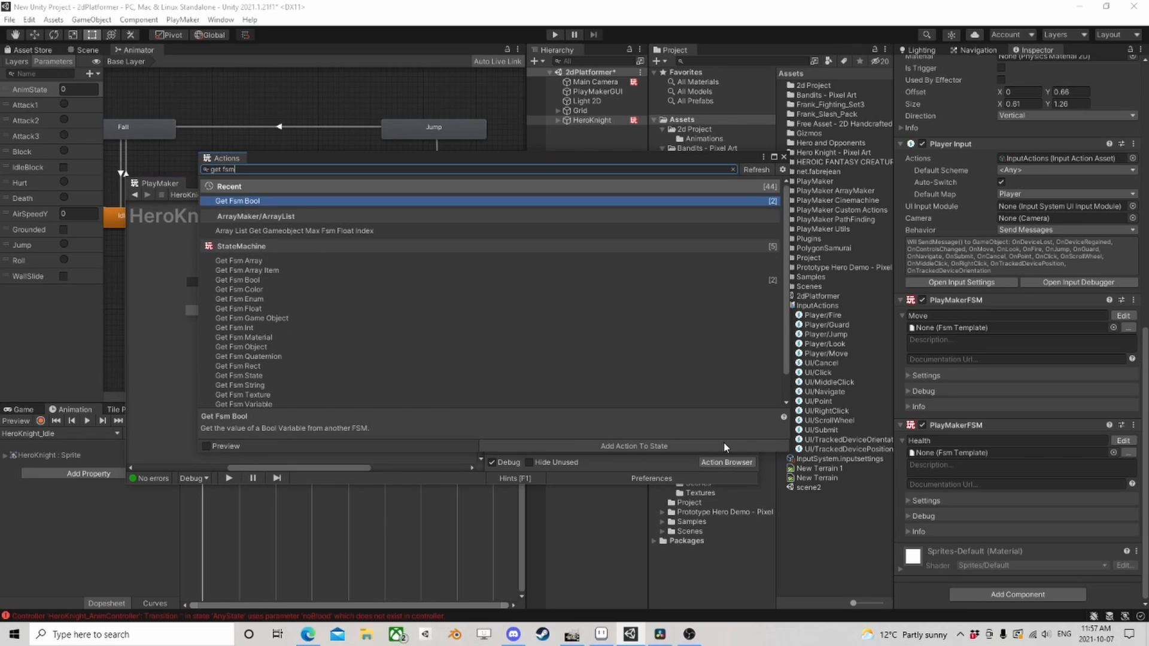
pyautogui.press('BackSpace')
pyautogui.press('BackSpace')
pyautogui.press('BackSpace')
pyautogui.press('BackSpace')
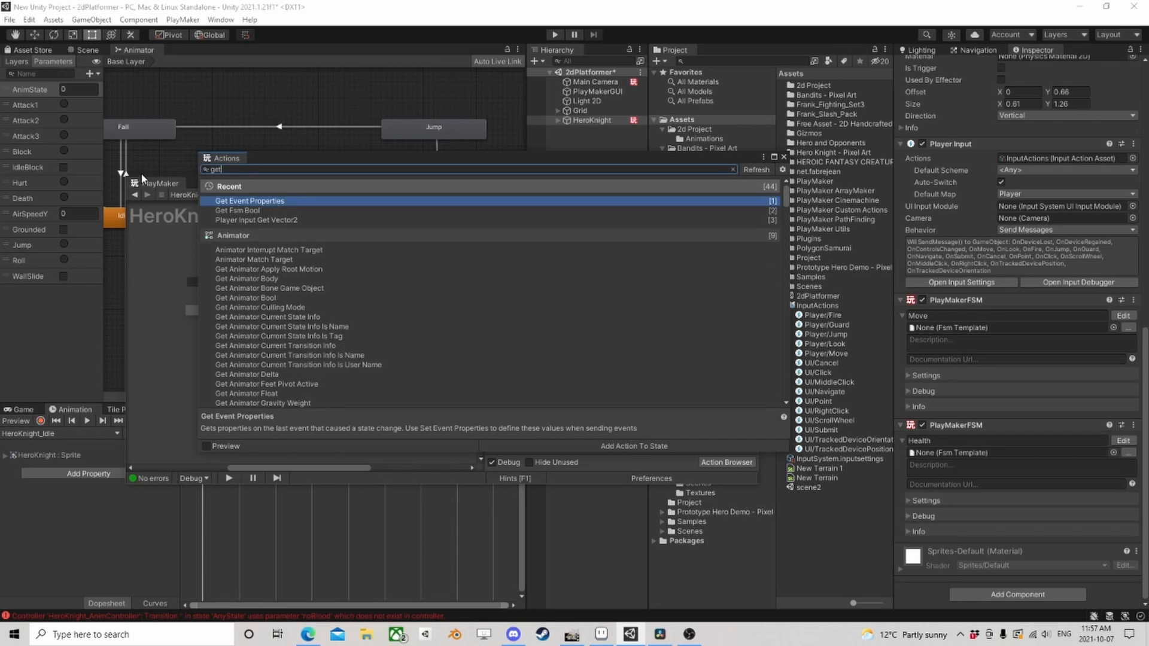
pyautogui.write('anima')
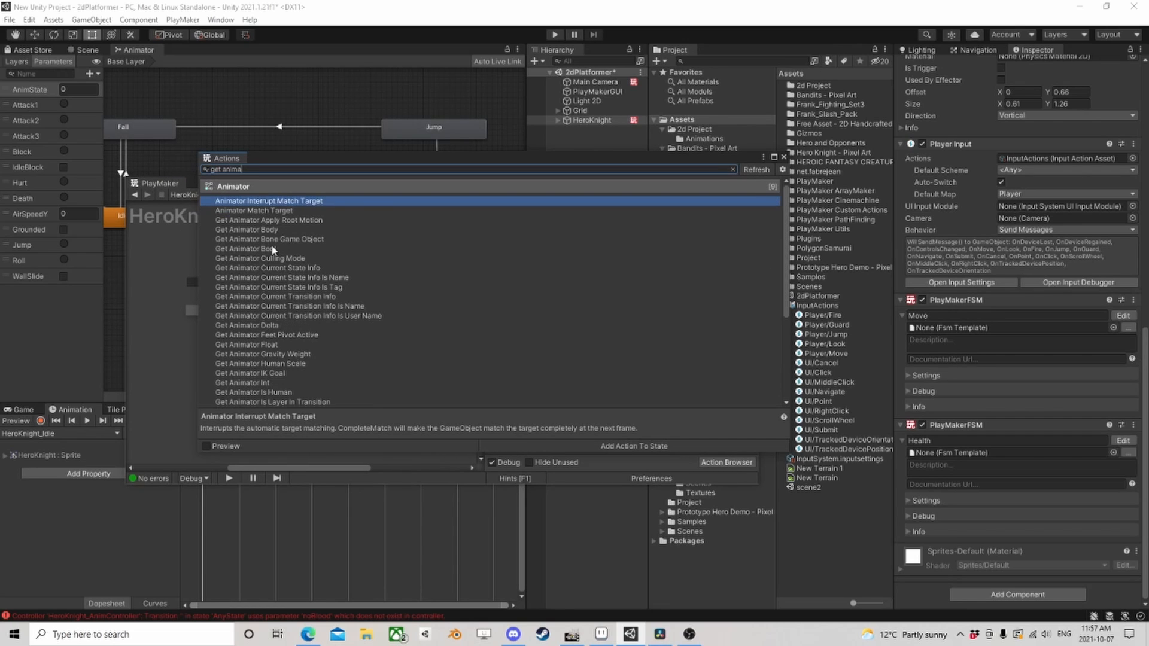
pyautogui.doubleClick(269, 249)
pyautogui.click(783, 157)
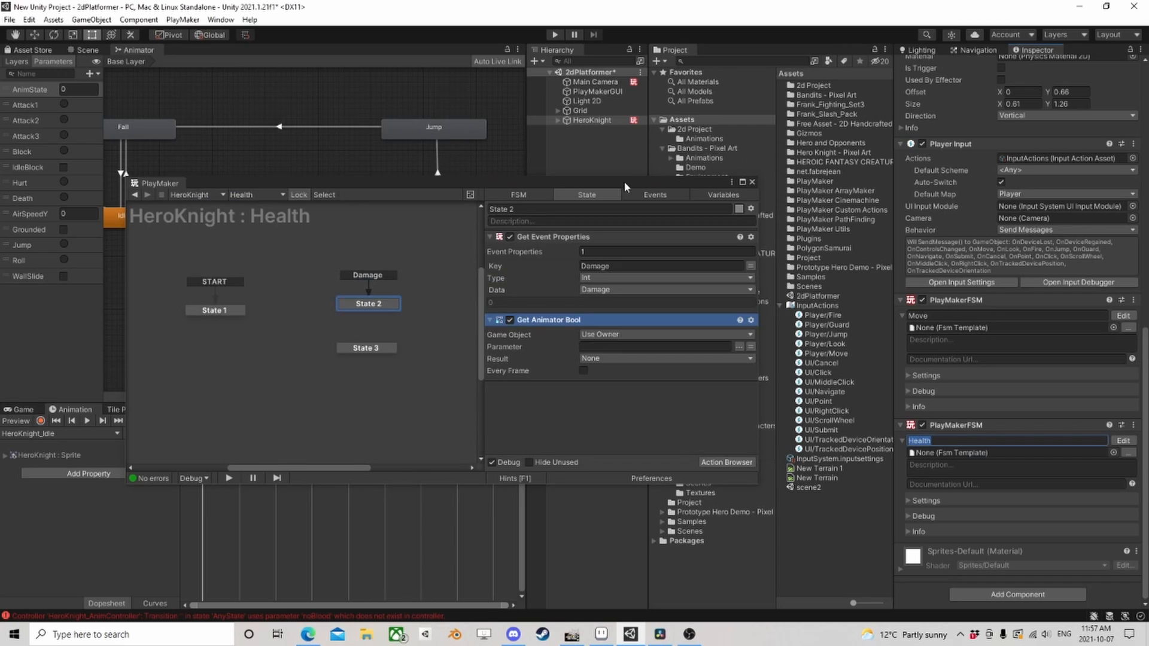
# - Set Get Animator Bool to read the IdleBlock parameter and store the result in a new variable named IsBloacking
pyautogui.click(750, 348)
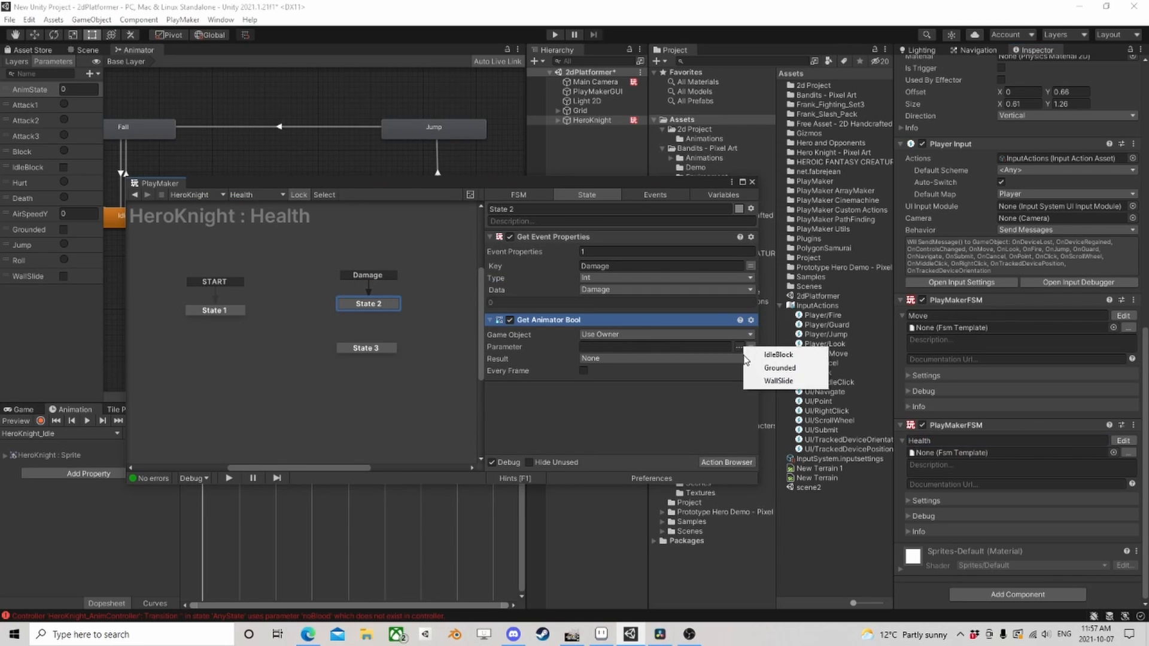
pyautogui.click(778, 354)
pyautogui.click(640, 359)
pyautogui.click(627, 388)
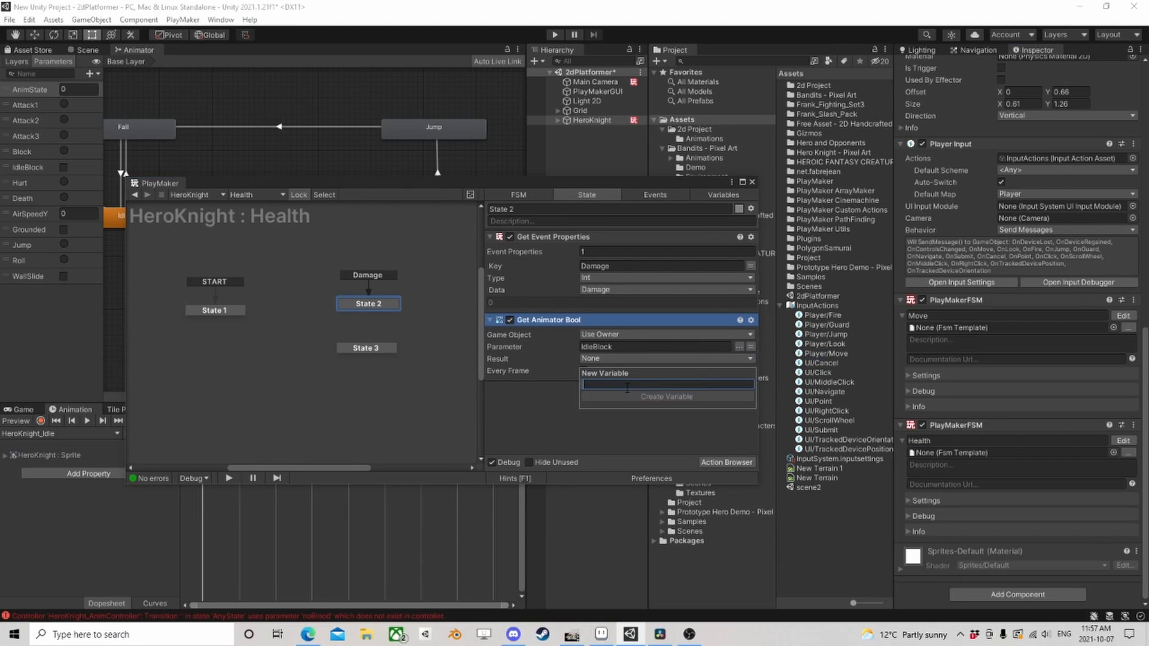
pyautogui.write('IsBloa')
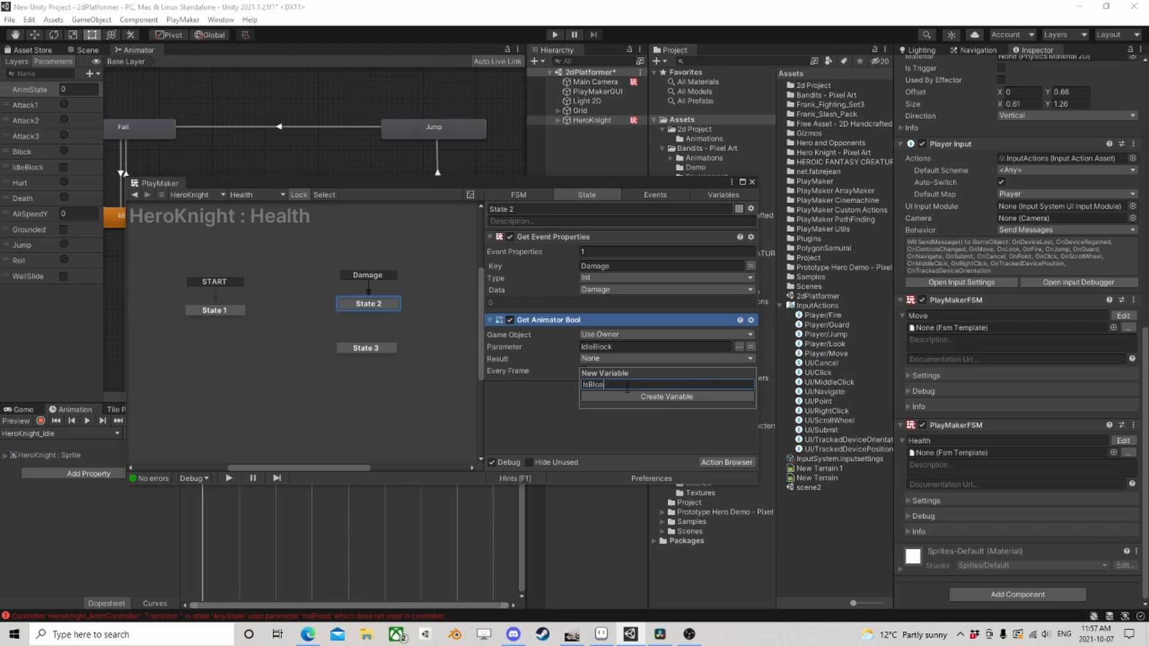
pyautogui.write('cking')
pyautogui.press('Return')
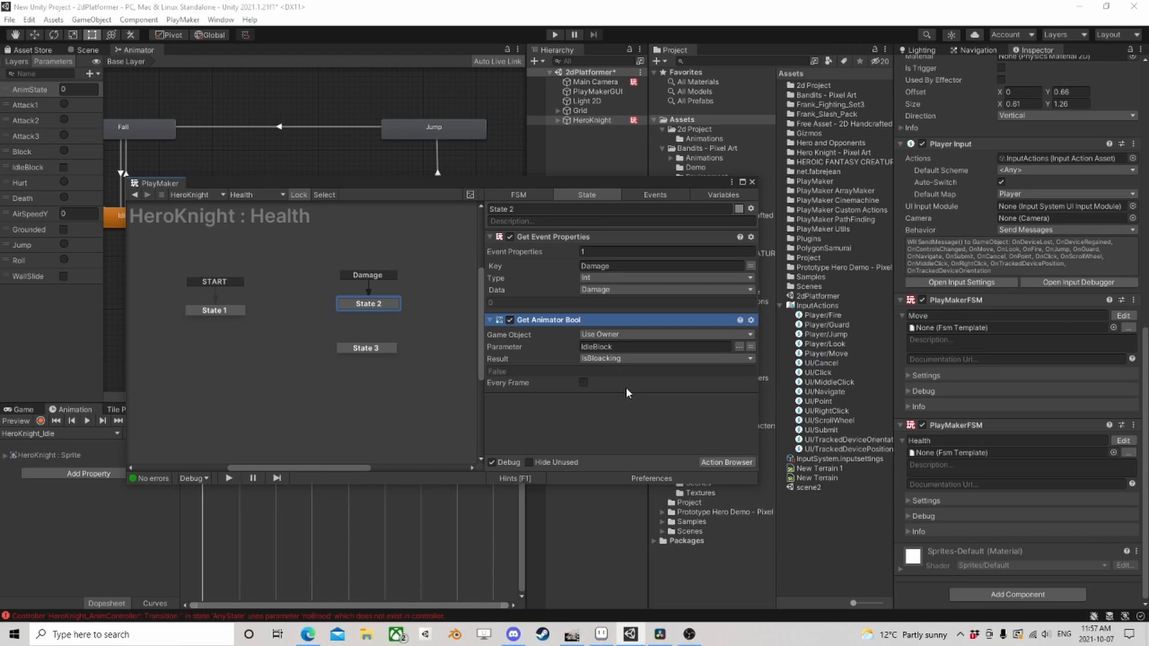
# - Add a Bool Test action to State 2 and move it to the end of the action list
pyautogui.click(726, 463)
pyautogui.write('bool')
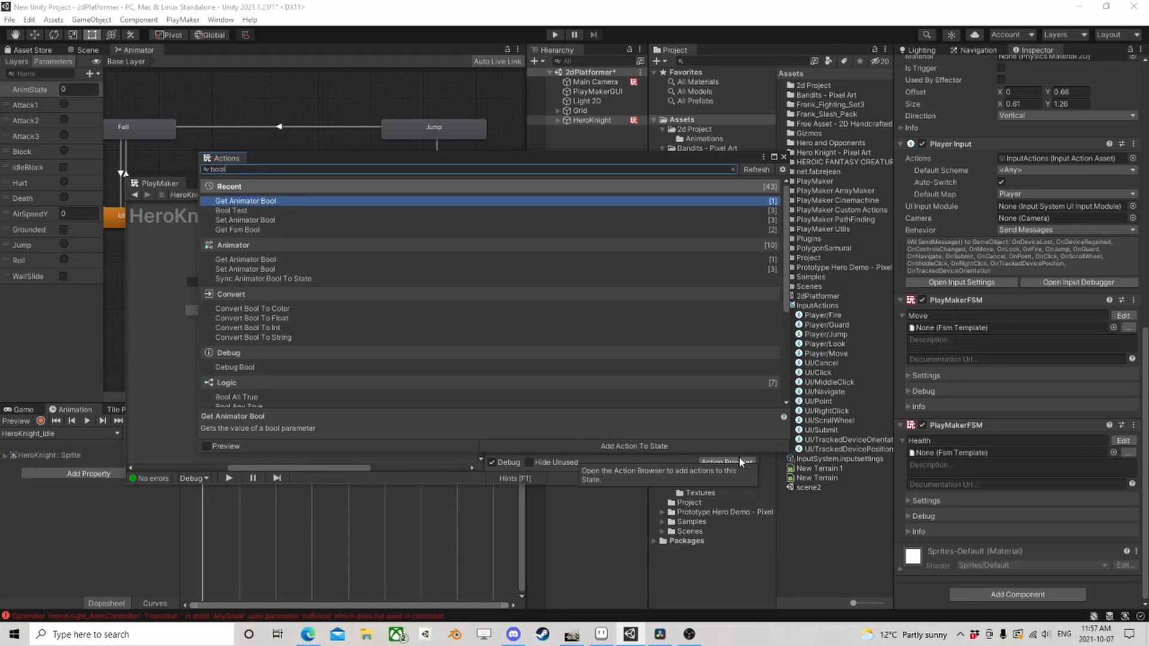
pyautogui.write(' tes')
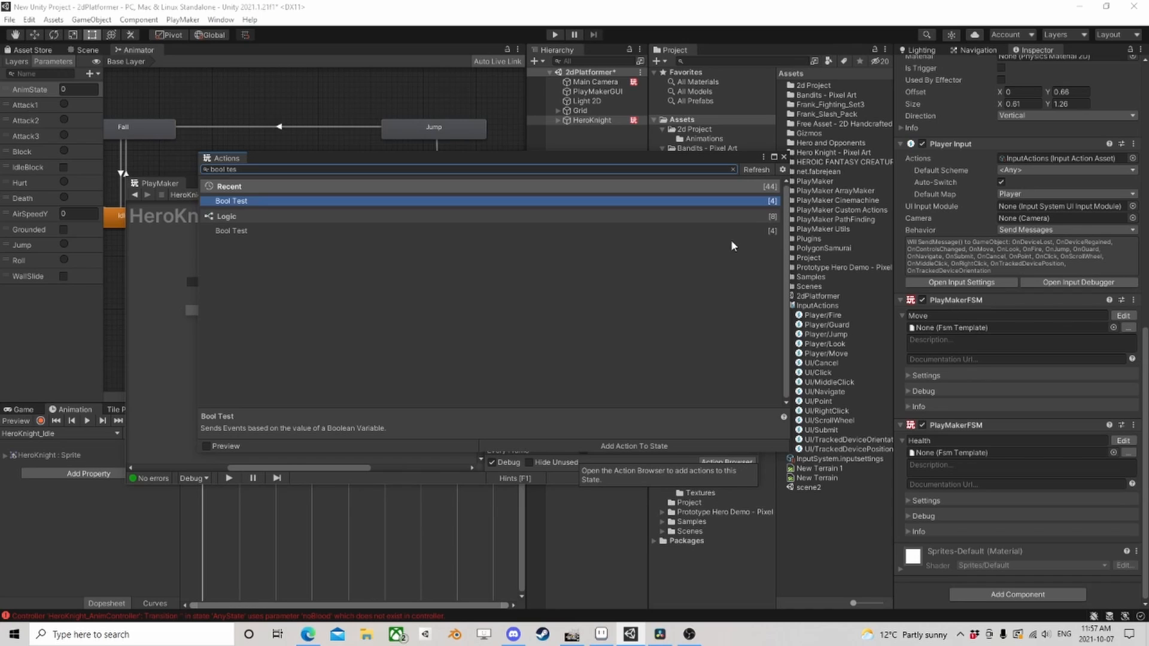
pyautogui.click(784, 157)
pyautogui.rightClick(531, 320)
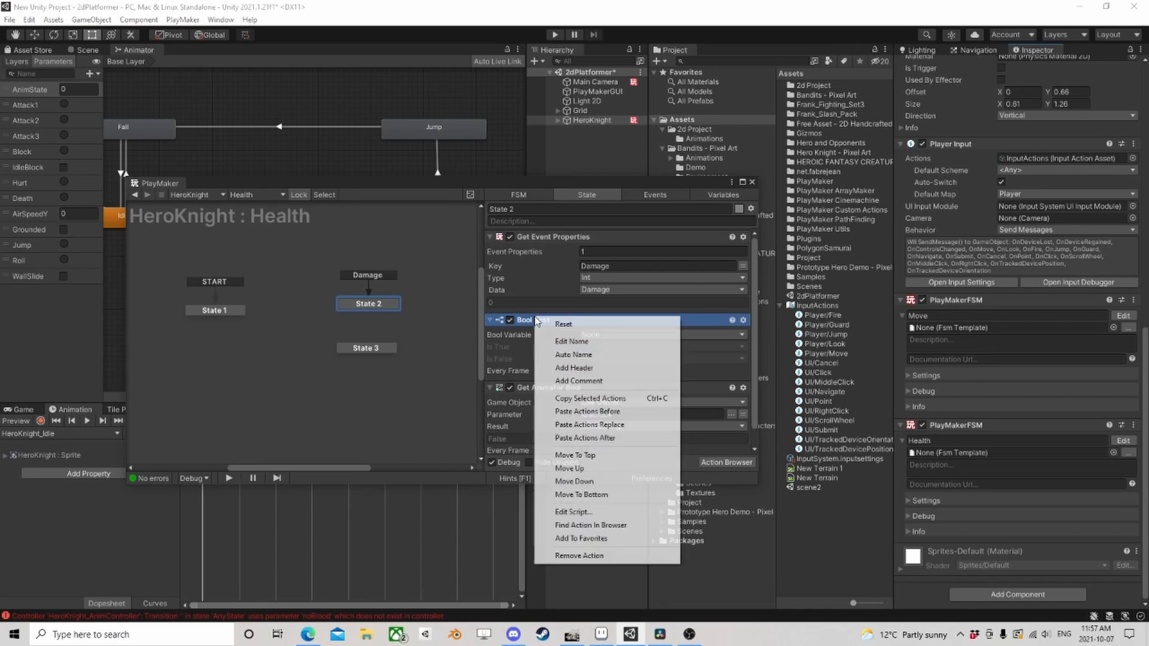
pyautogui.click(559, 495)
pyautogui.scroll(-1, 550, 330)
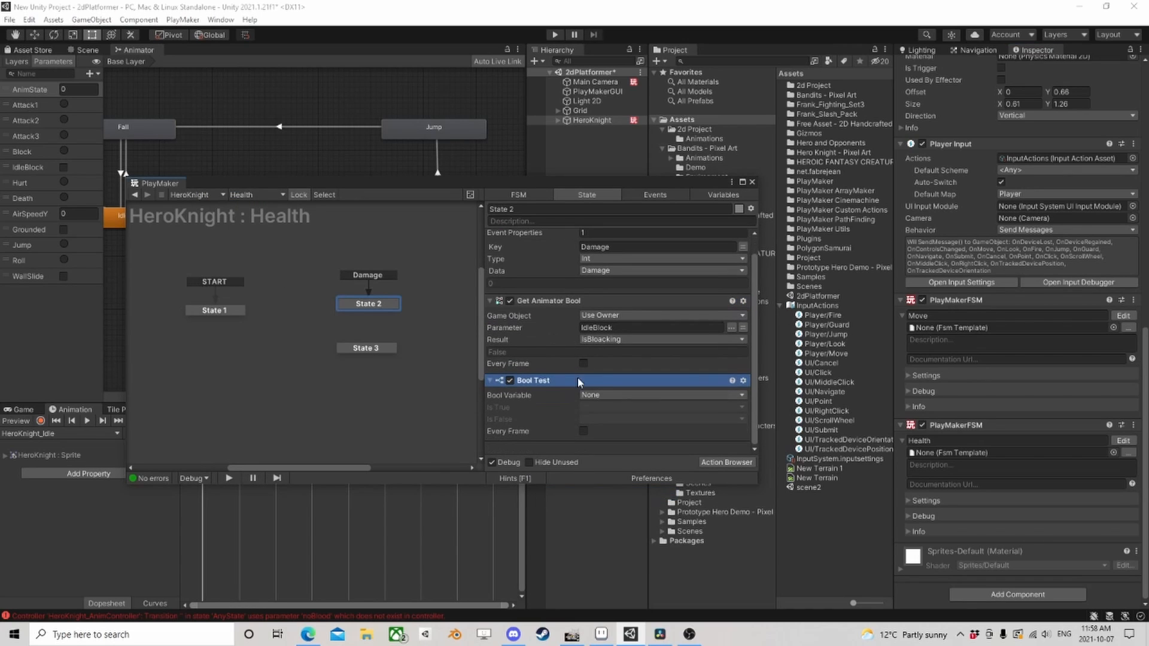
# - Set the Bool Test to check IsBloacking and send a new event named block when true
pyautogui.click(598, 395)
pyautogui.click(605, 420)
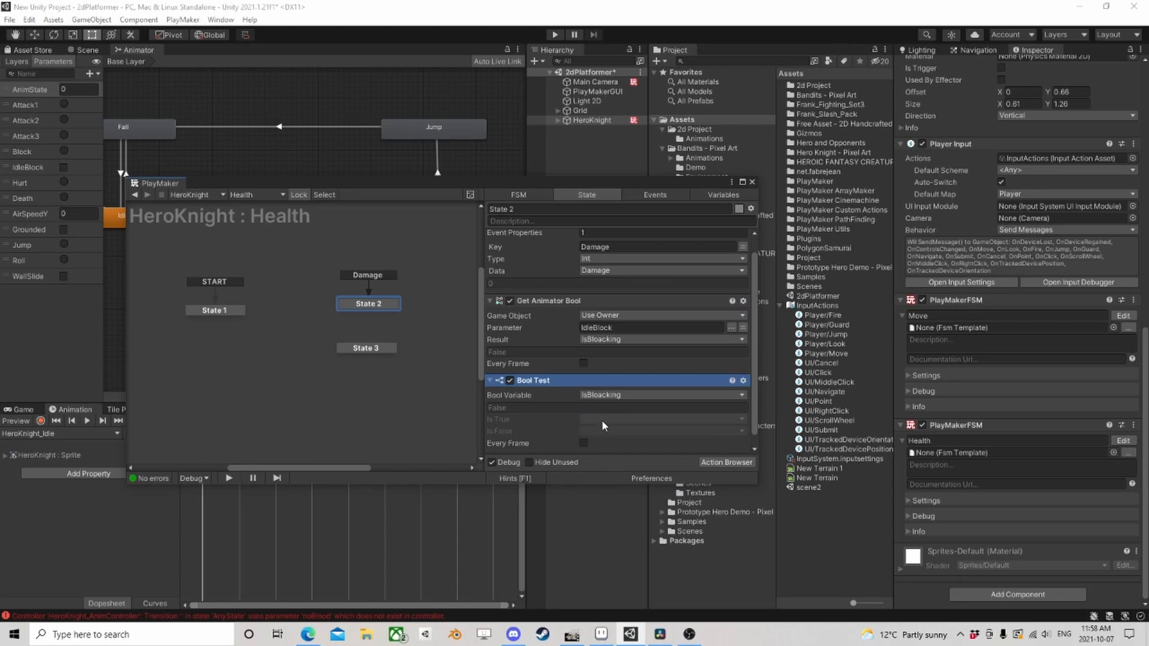
pyautogui.click(602, 419)
pyautogui.click(615, 502)
pyautogui.write('block')
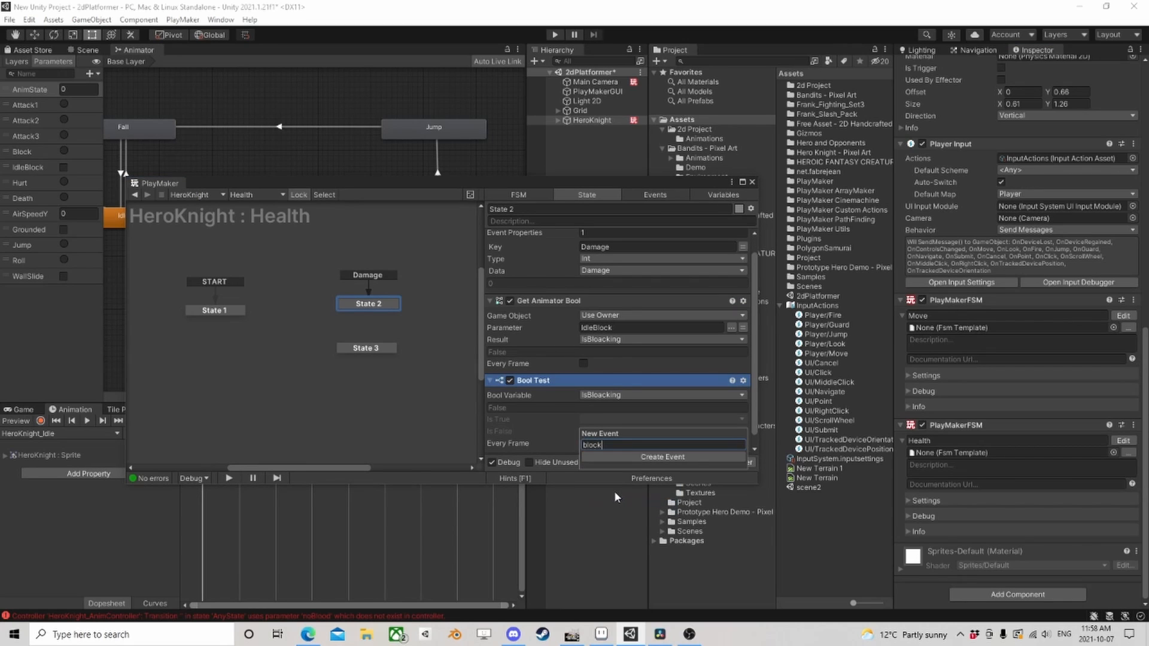
pyautogui.press('Return')
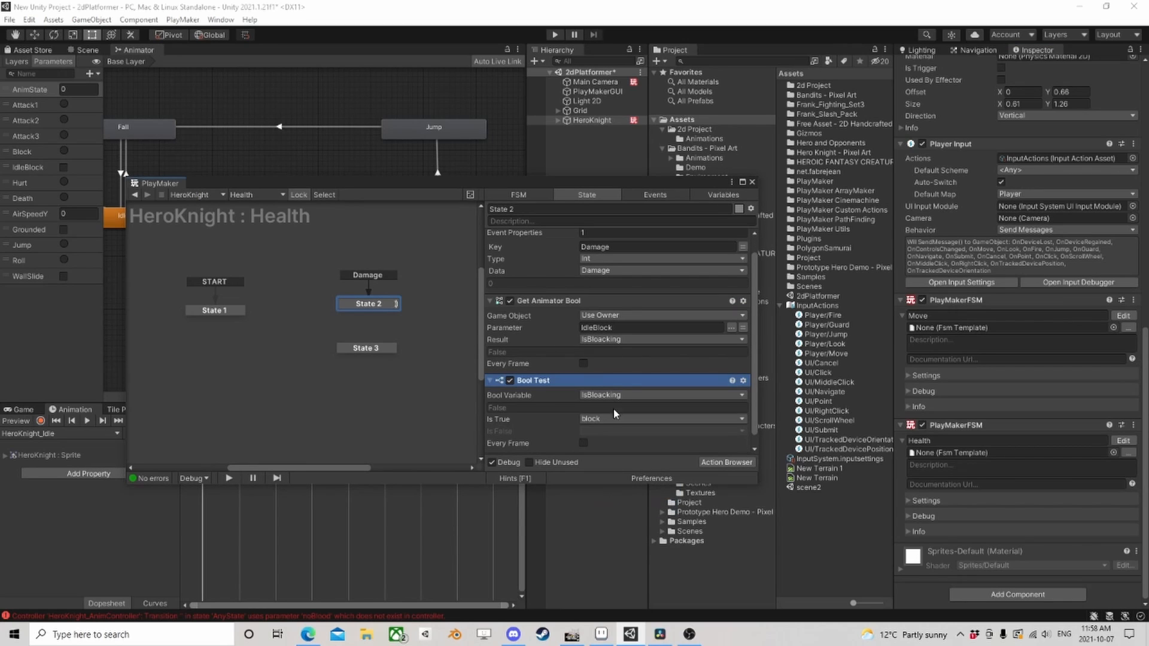
# - Add a block transition from State 2 to a new state beside it, and move State 3 slightly lower
pyautogui.rightClick(385, 307)
pyautogui.moveTo(410, 310)
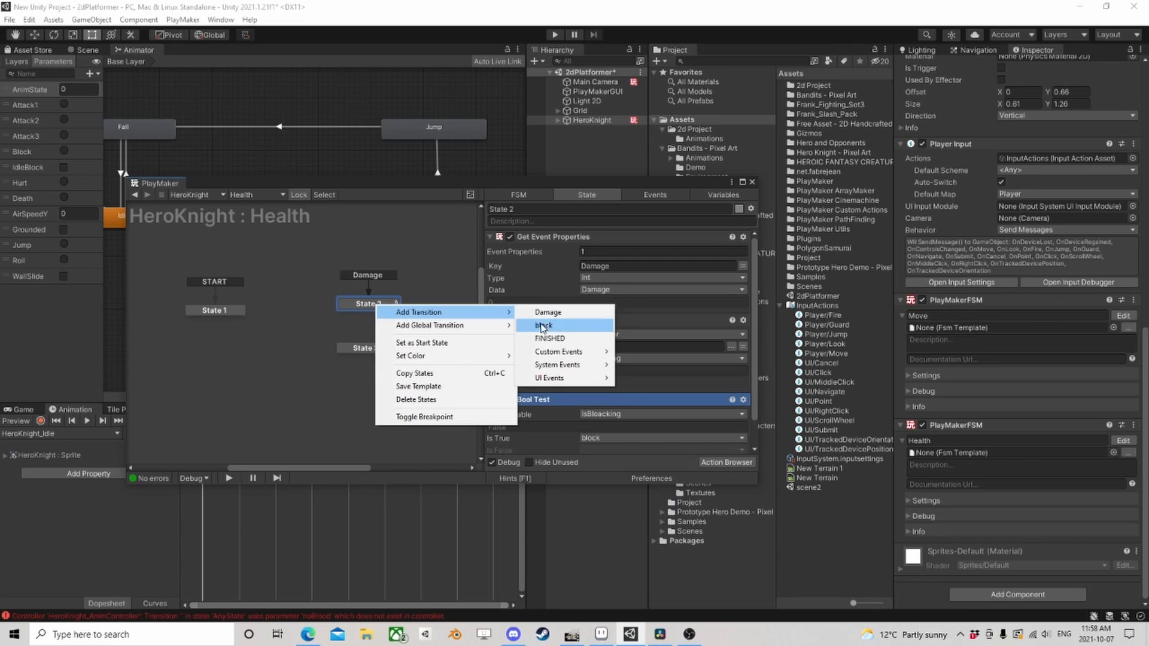
pyautogui.click(542, 324)
pyautogui.moveTo(393, 318); pyautogui.dragTo(434, 309)
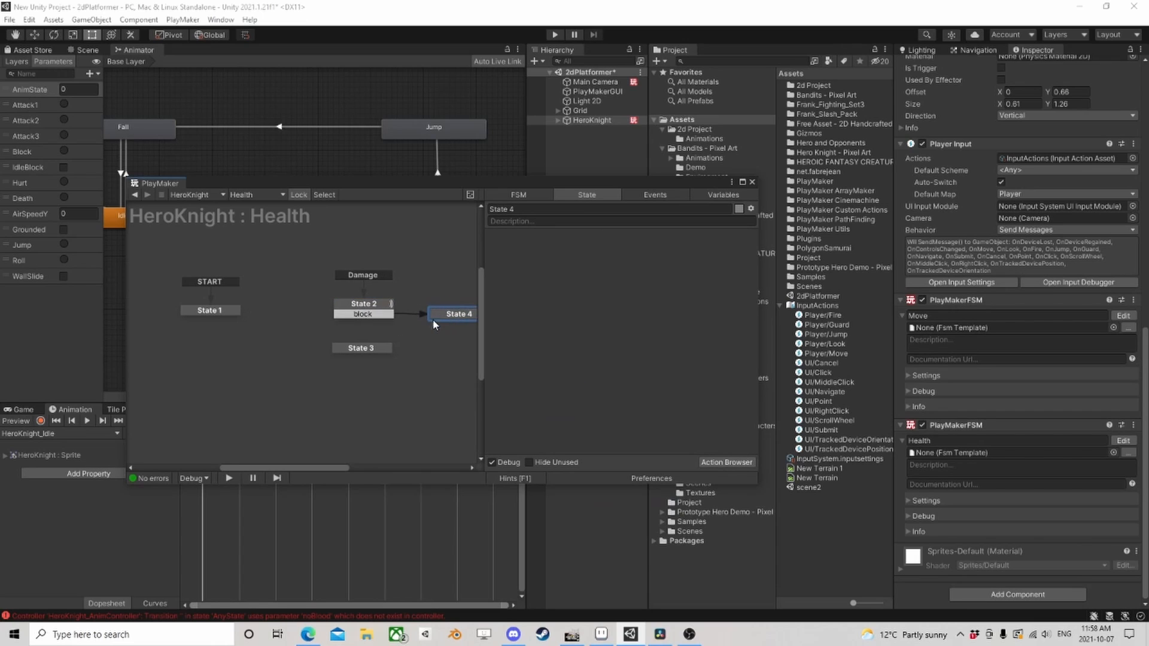
pyautogui.moveTo(425, 351); pyautogui.dragTo(364, 321, button='middle')
pyautogui.moveTo(305, 320); pyautogui.dragTo(314, 340)
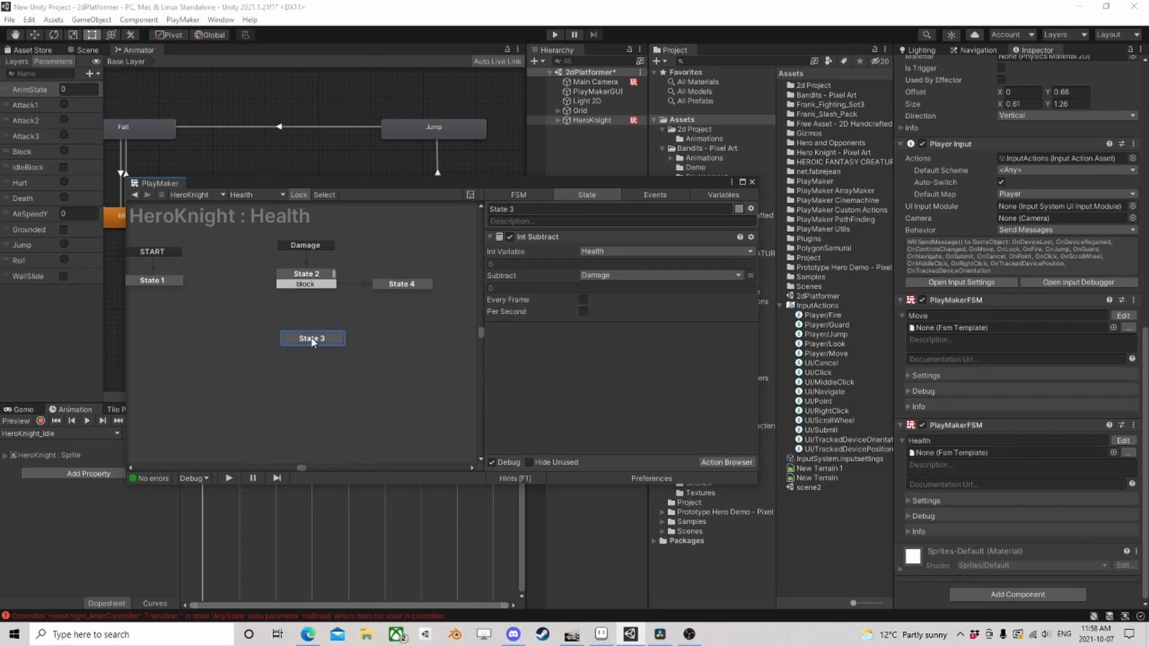
# - Set State 2's Bool Test to send a new event named No Block when the variable is false
pyautogui.click(326, 279)
pyautogui.scroll(-1, 538, 370)
pyautogui.click(609, 421)
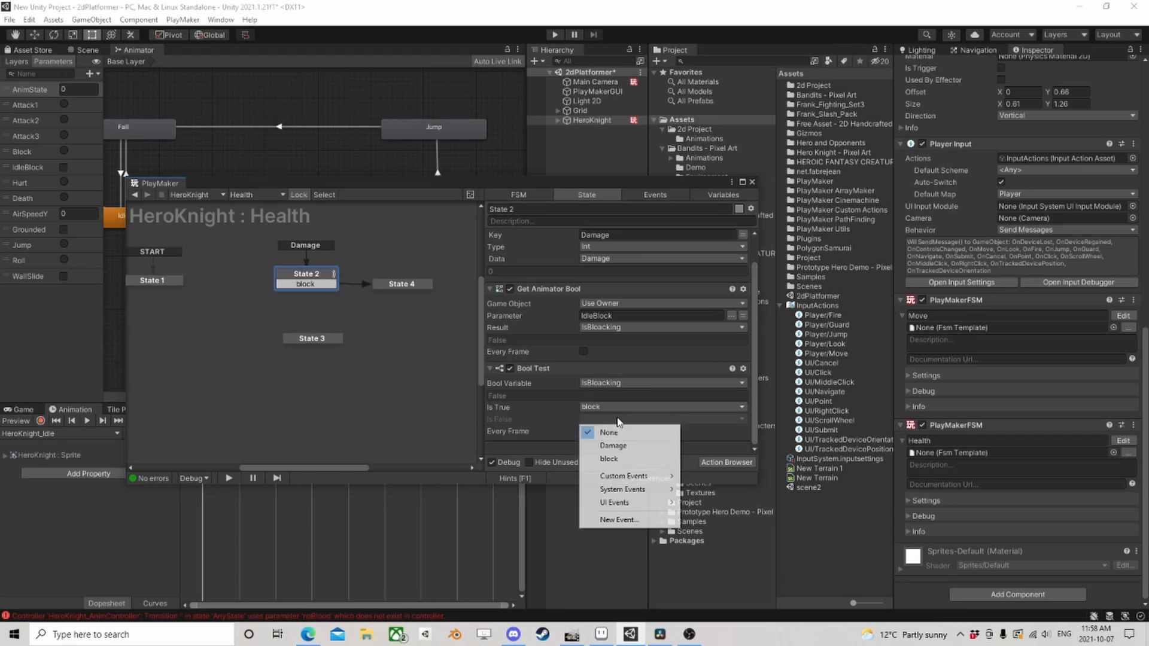
pyautogui.click(621, 520)
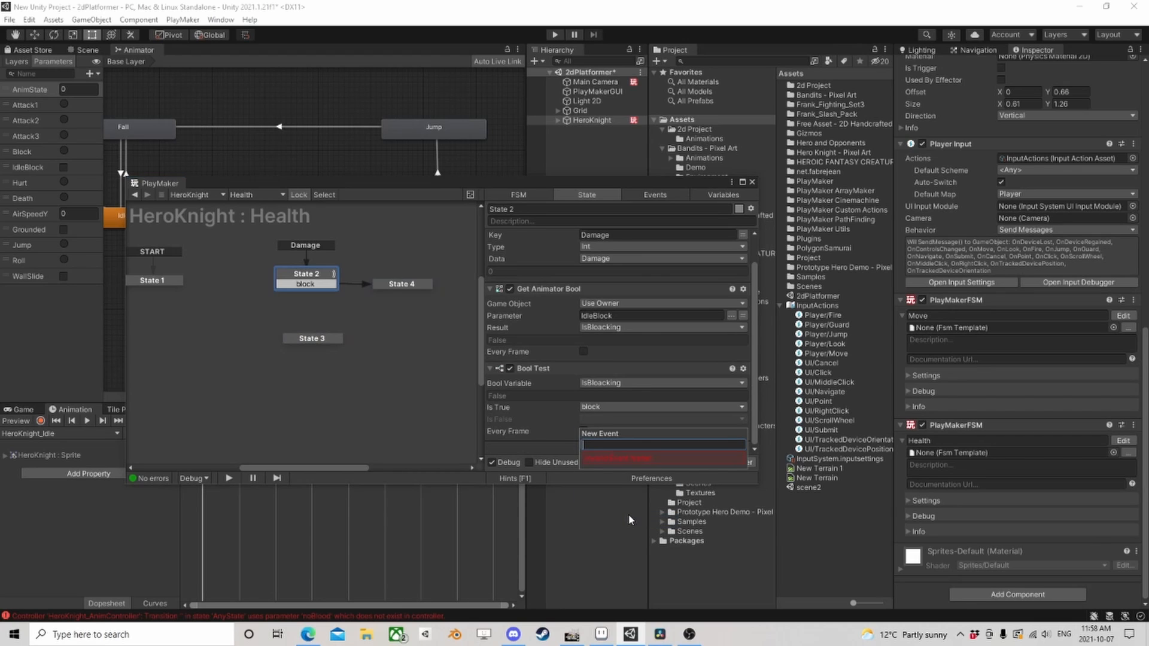
pyautogui.write('No Block')
pyautogui.press('Return')
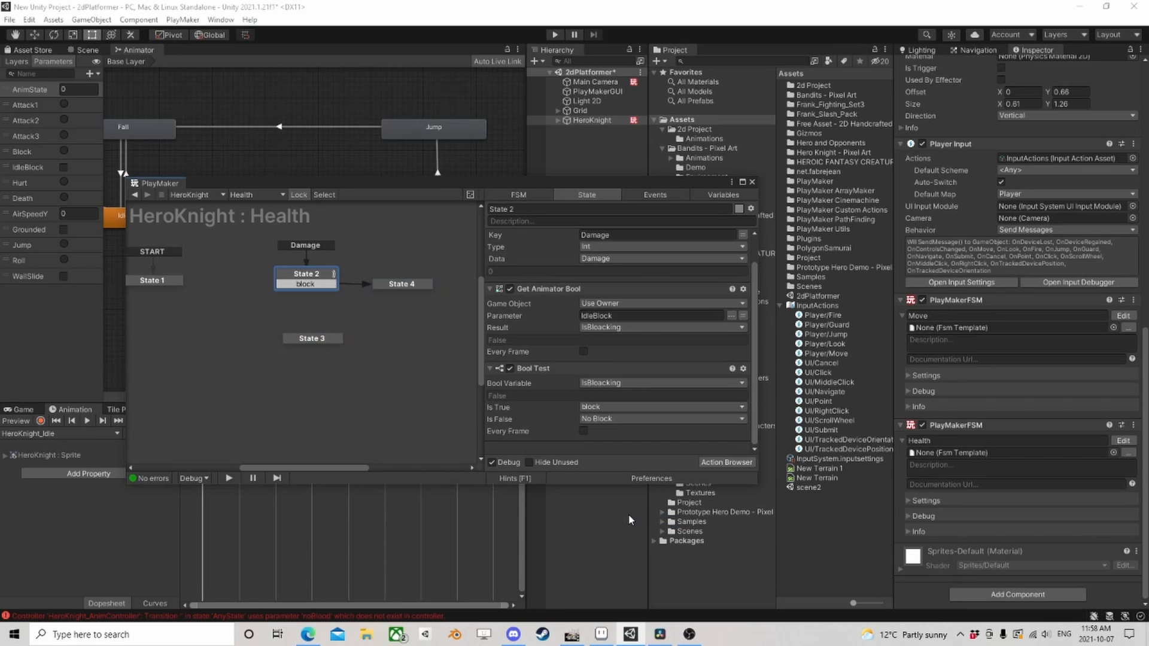
# - Add a No Block transition to State 2 and link it to State 3
pyautogui.rightClick(324, 275)
pyautogui.moveTo(336, 276)
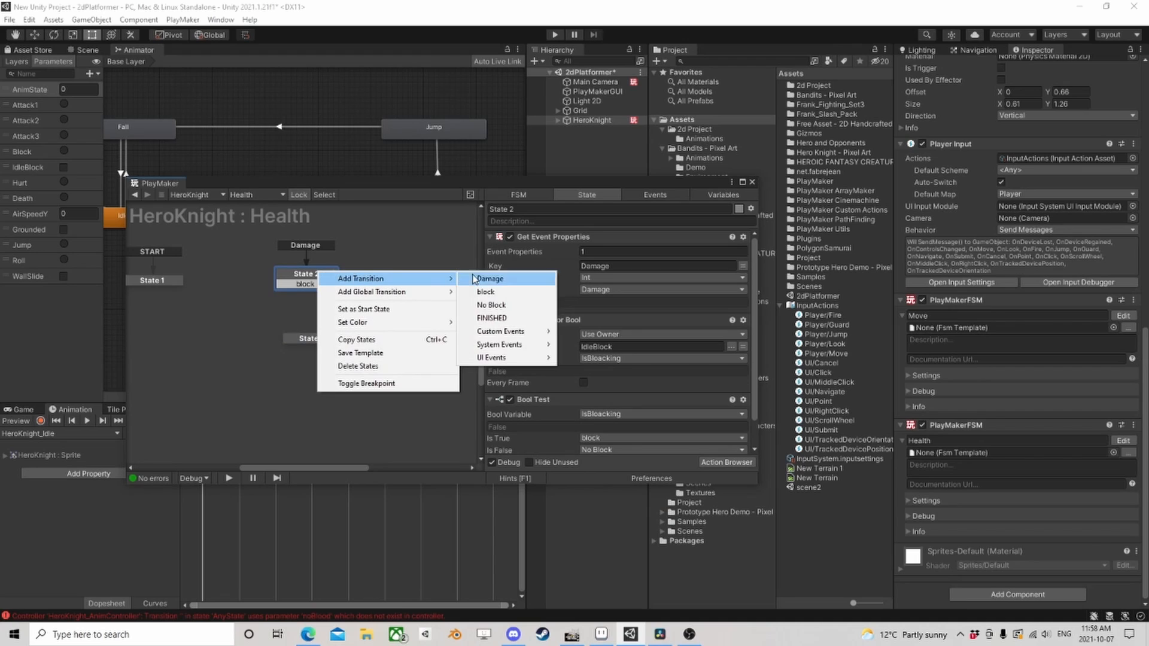
pyautogui.click(479, 305)
pyautogui.moveTo(306, 295); pyautogui.dragTo(310, 329)
# - Color State 4 blue, State 3 red and State 2 yellow
pyautogui.click(385, 284)
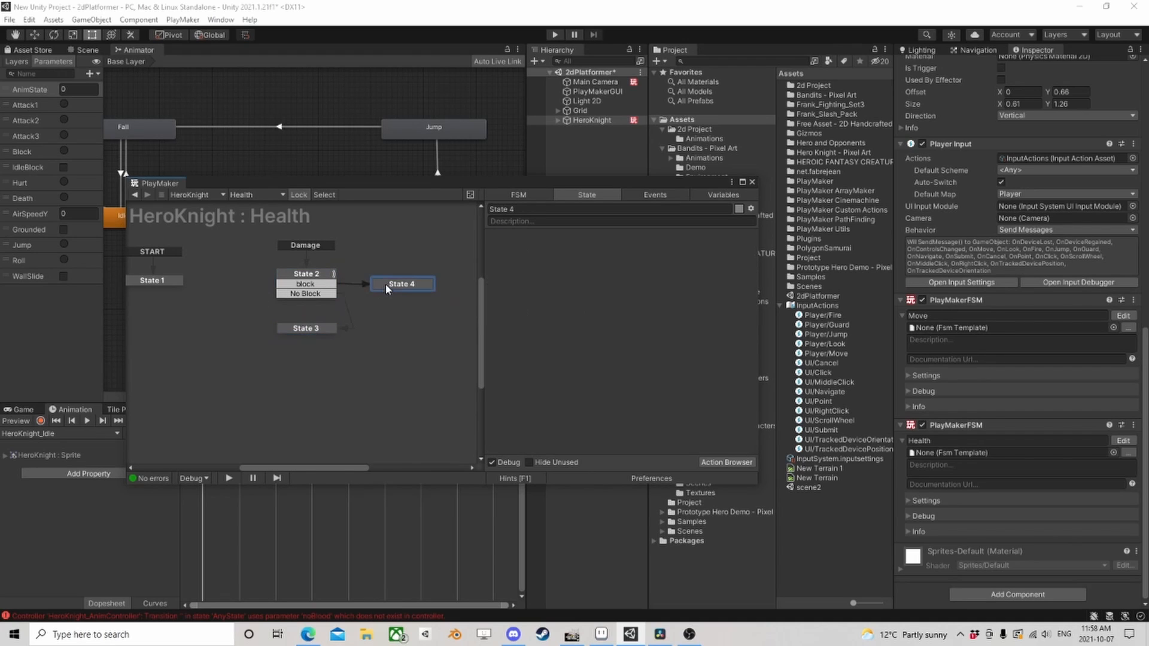
pyautogui.rightClick(388, 283)
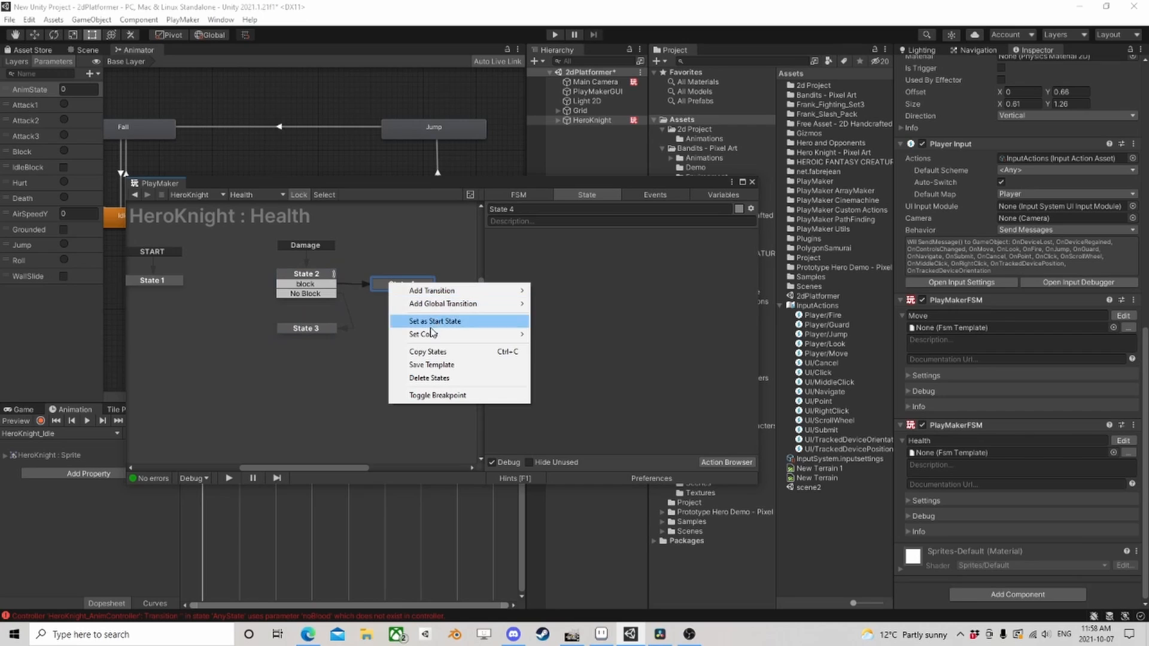
pyautogui.moveTo(431, 334)
pyautogui.click(555, 347)
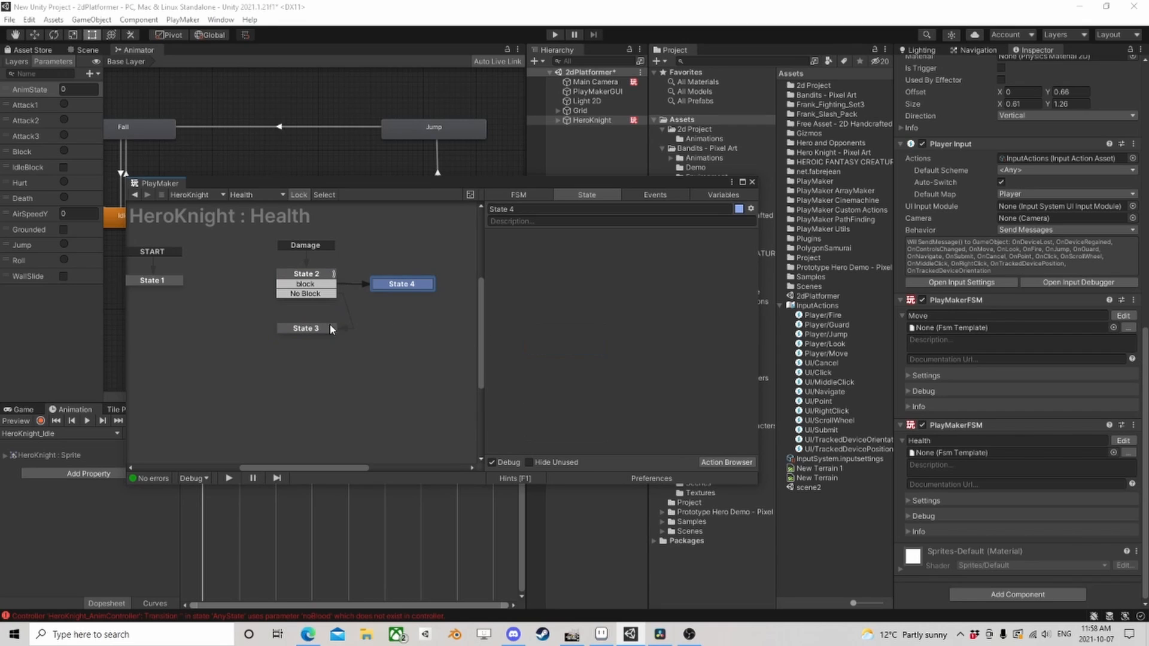
pyautogui.click(315, 330)
pyautogui.rightClick(315, 329)
pyautogui.moveTo(361, 380)
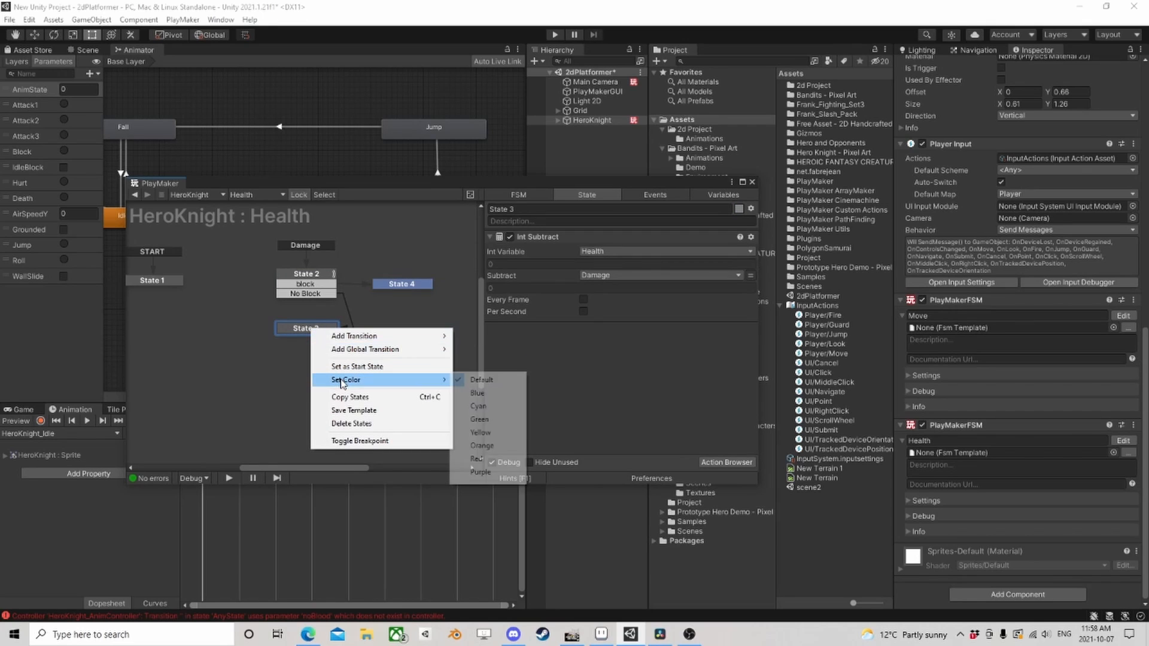
pyautogui.click(477, 458)
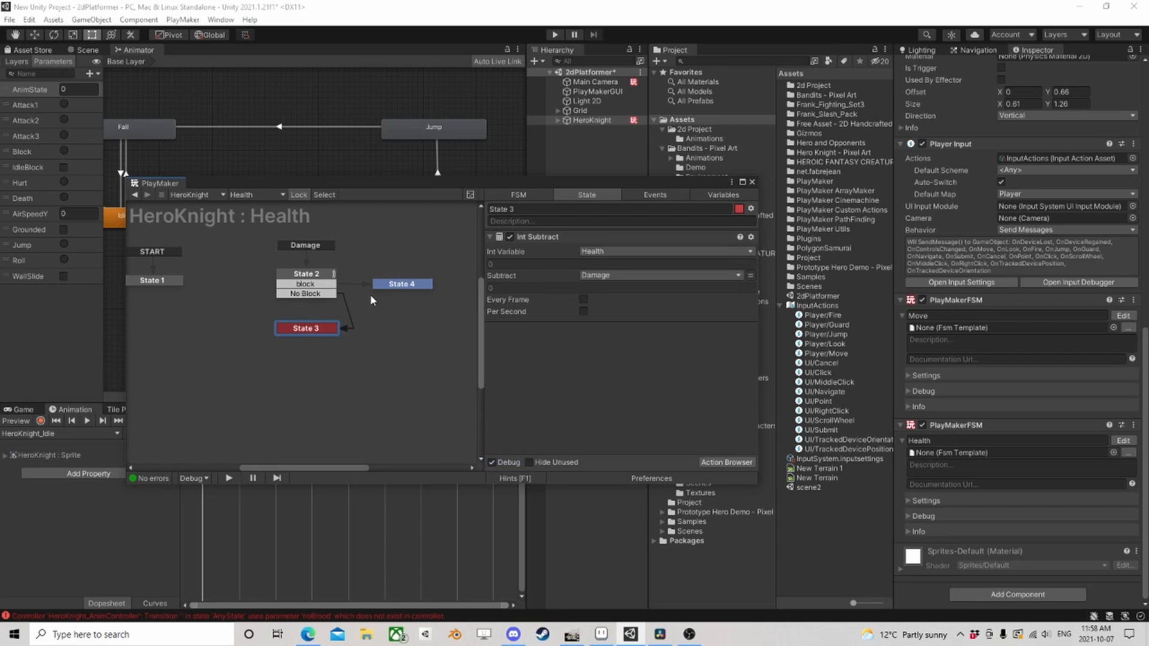
pyautogui.click(388, 286)
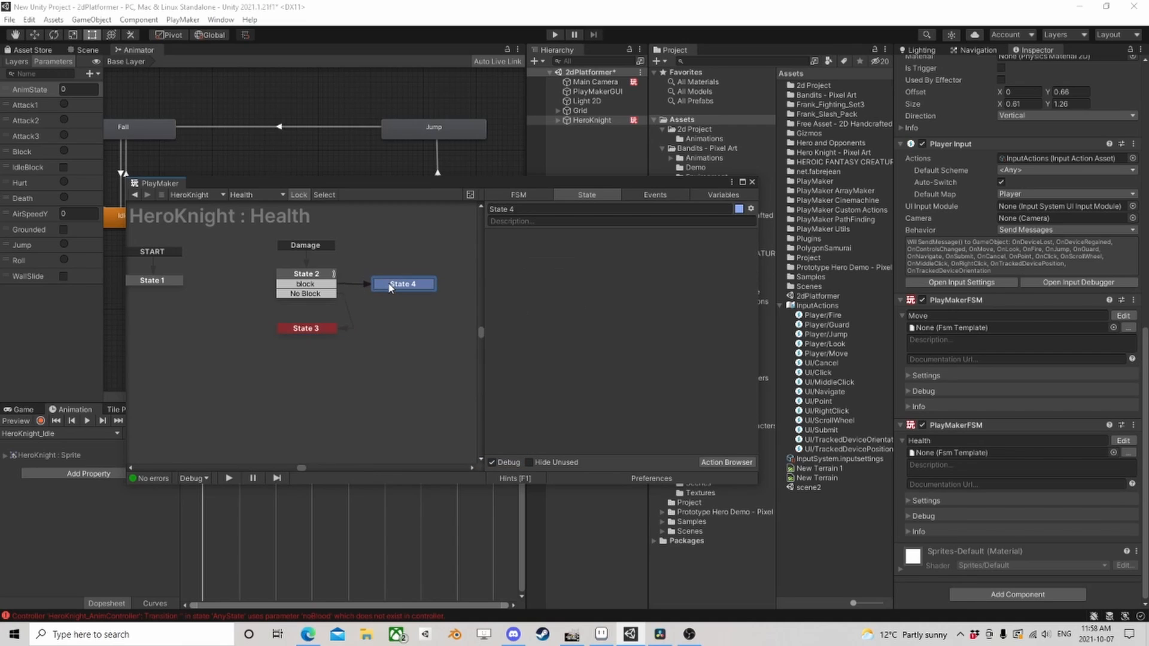
pyautogui.rightClick(327, 277)
pyautogui.moveTo(389, 327)
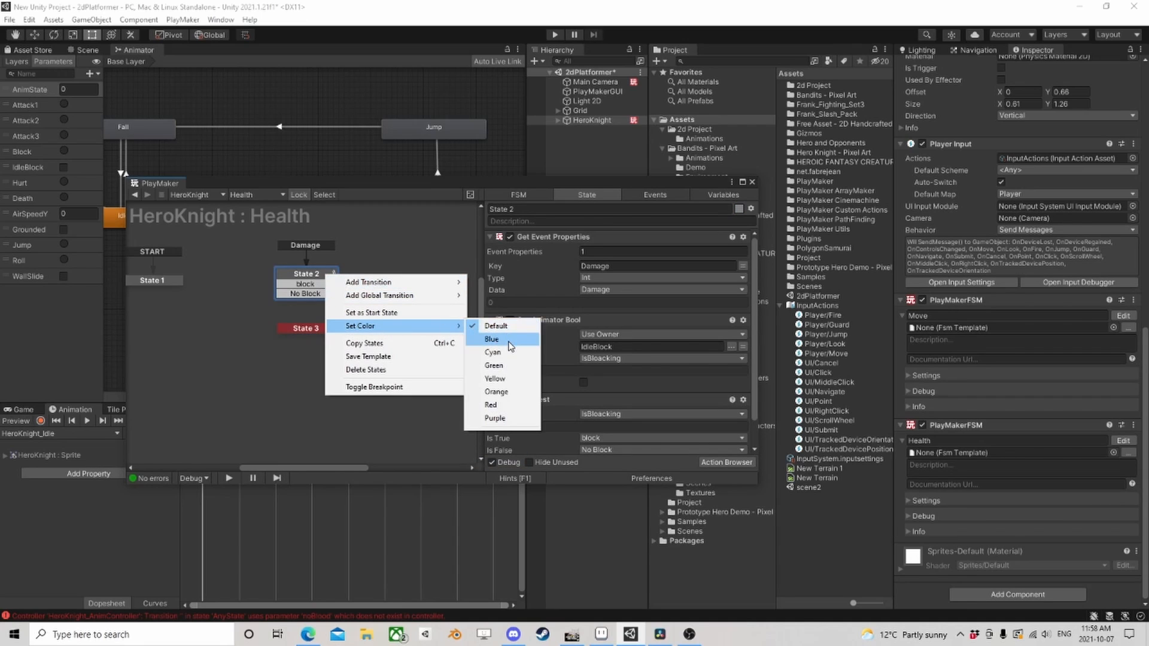
pyautogui.click(500, 378)
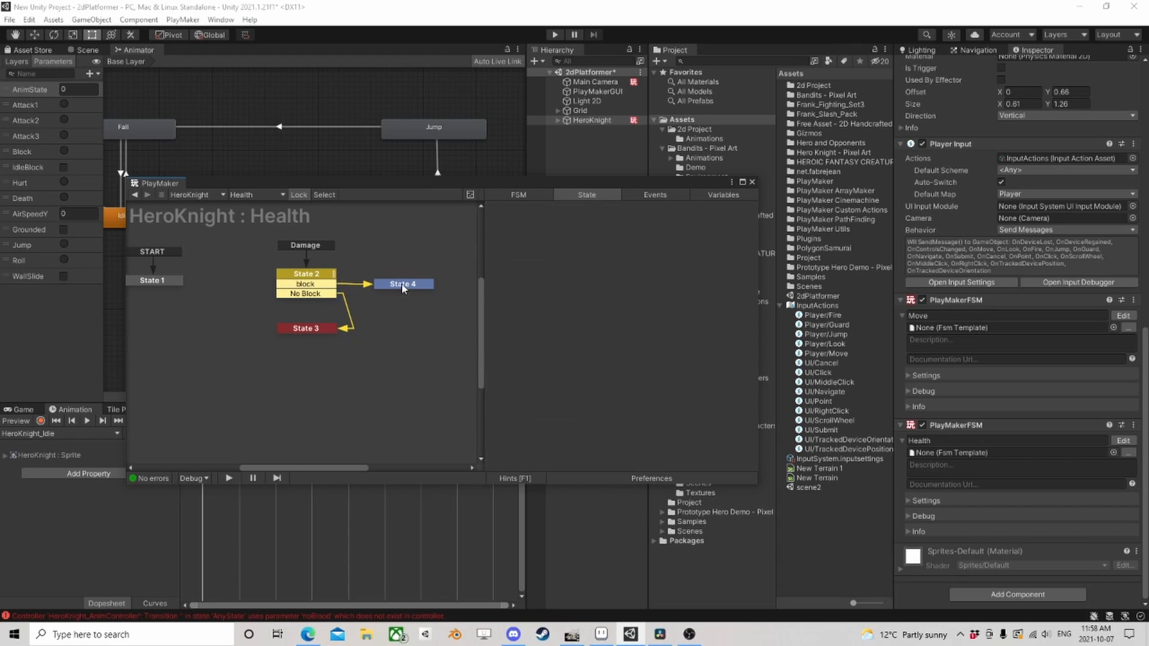
# - Add a Set Animator Trigger action to State 4 and set its trigger to Block
pyautogui.click(318, 331)
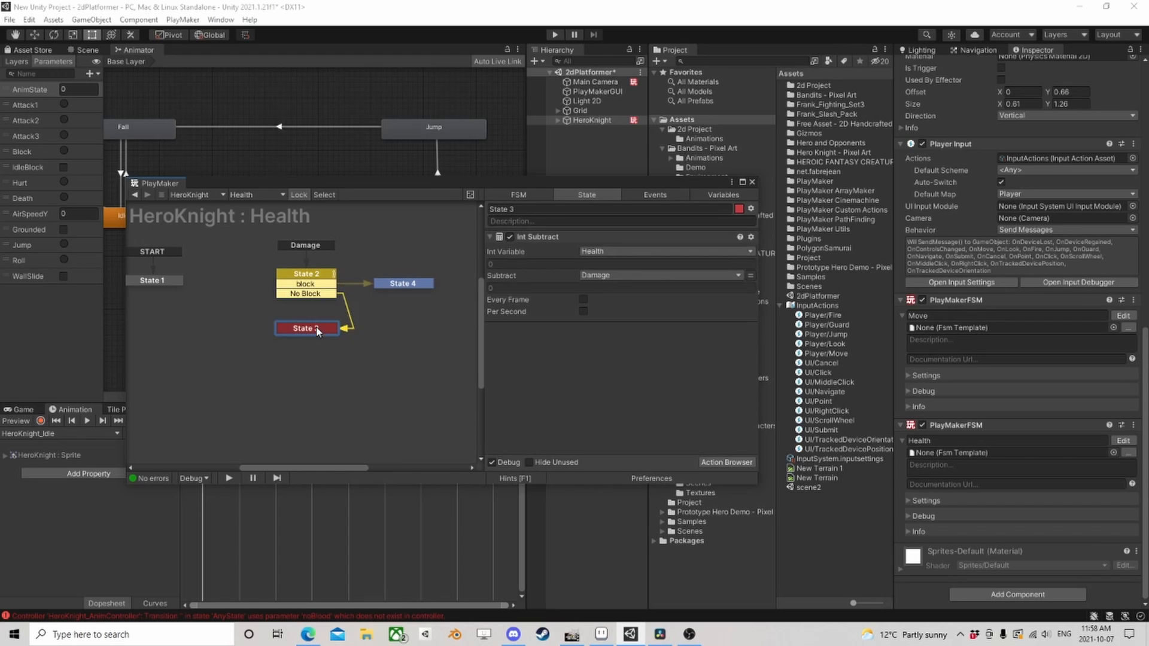
pyautogui.click(394, 285)
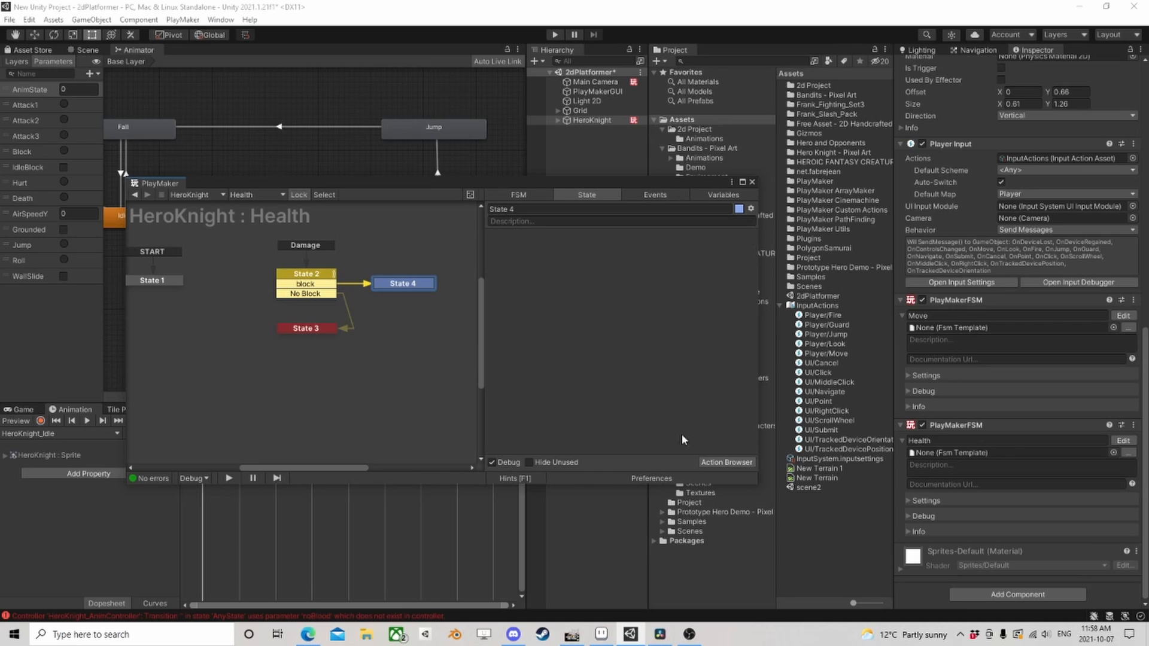
pyautogui.click(727, 462)
pyautogui.write('set ani')
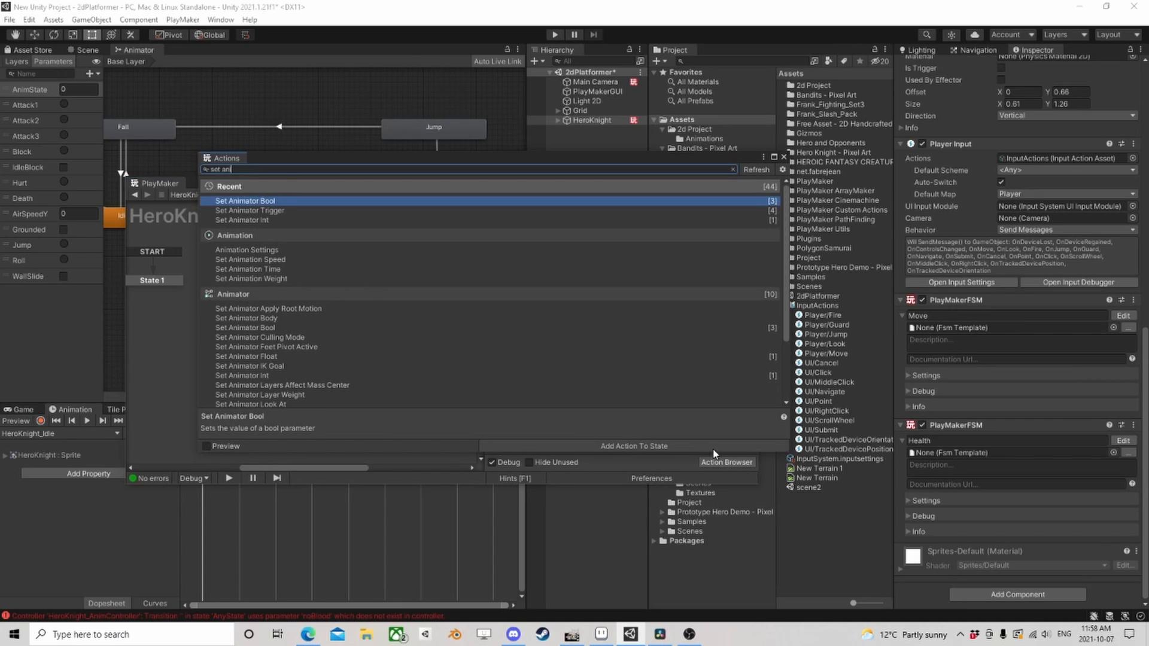
pyautogui.write('ma')
pyautogui.doubleClick(259, 210)
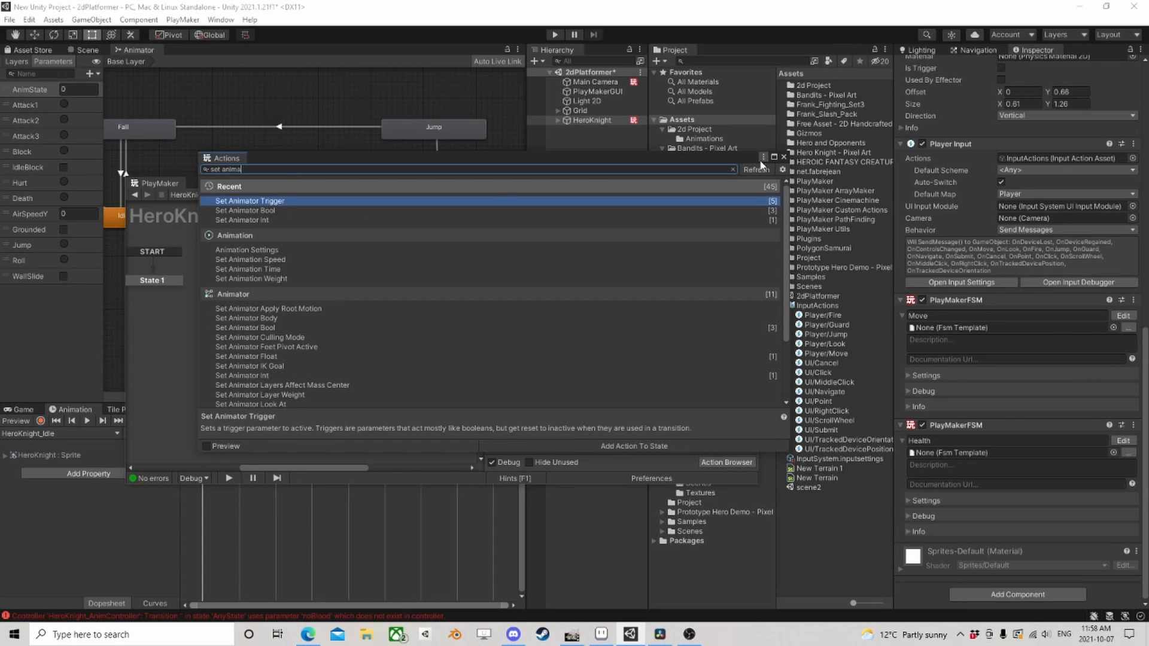
pyautogui.click(783, 157)
pyautogui.click(740, 263)
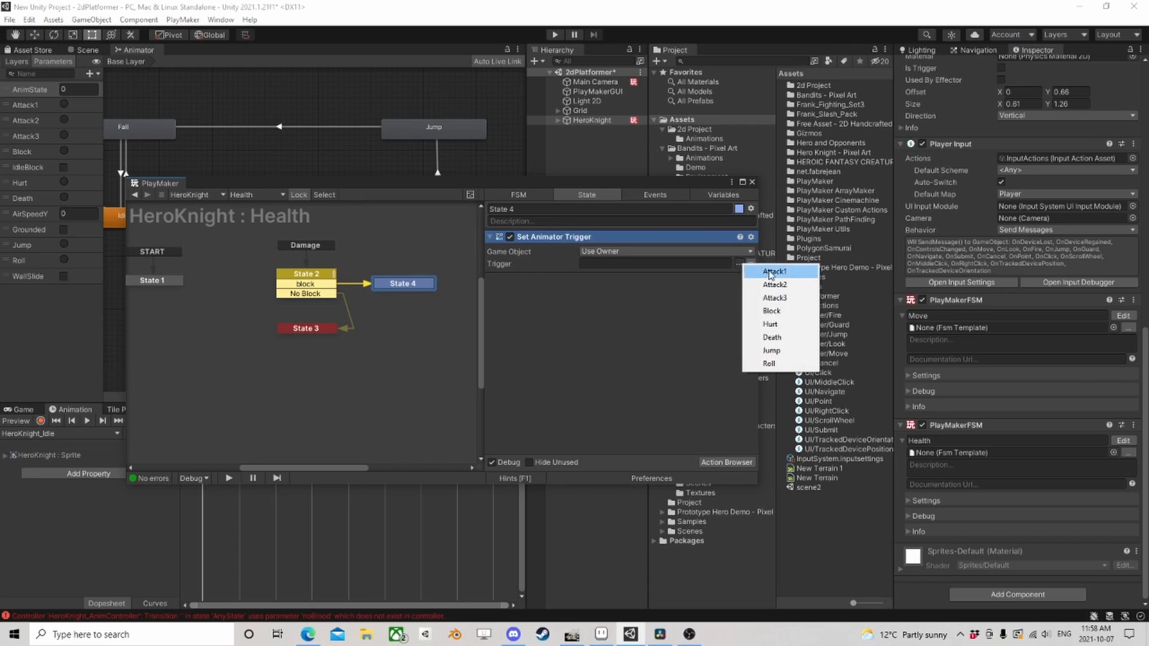
pyautogui.click(772, 310)
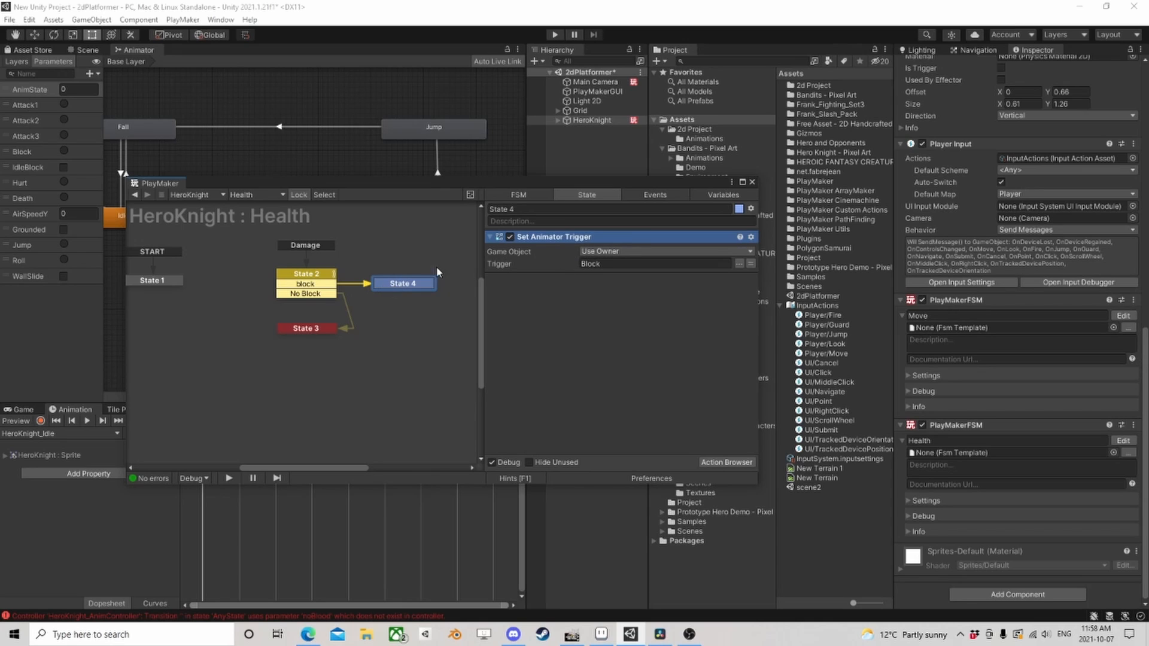
# - Rename State 4 as Block and State 3 as Damage
pyautogui.click(492, 208)
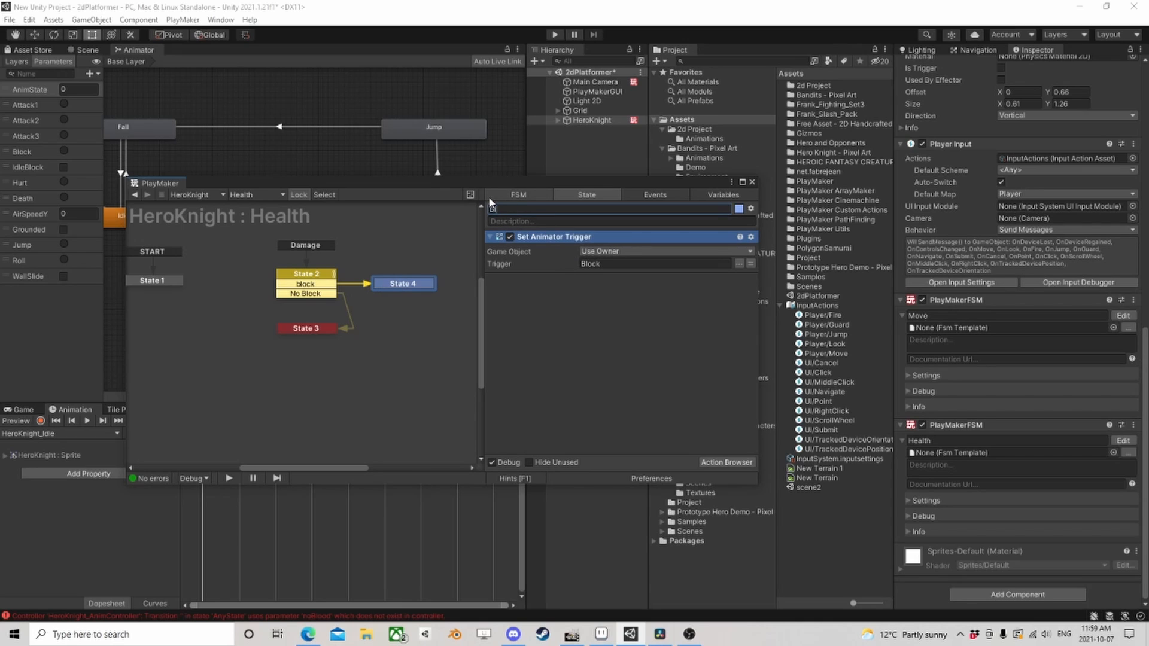
pyautogui.write('Block')
pyautogui.press('Return')
pyautogui.click(306, 328)
pyautogui.click(497, 209)
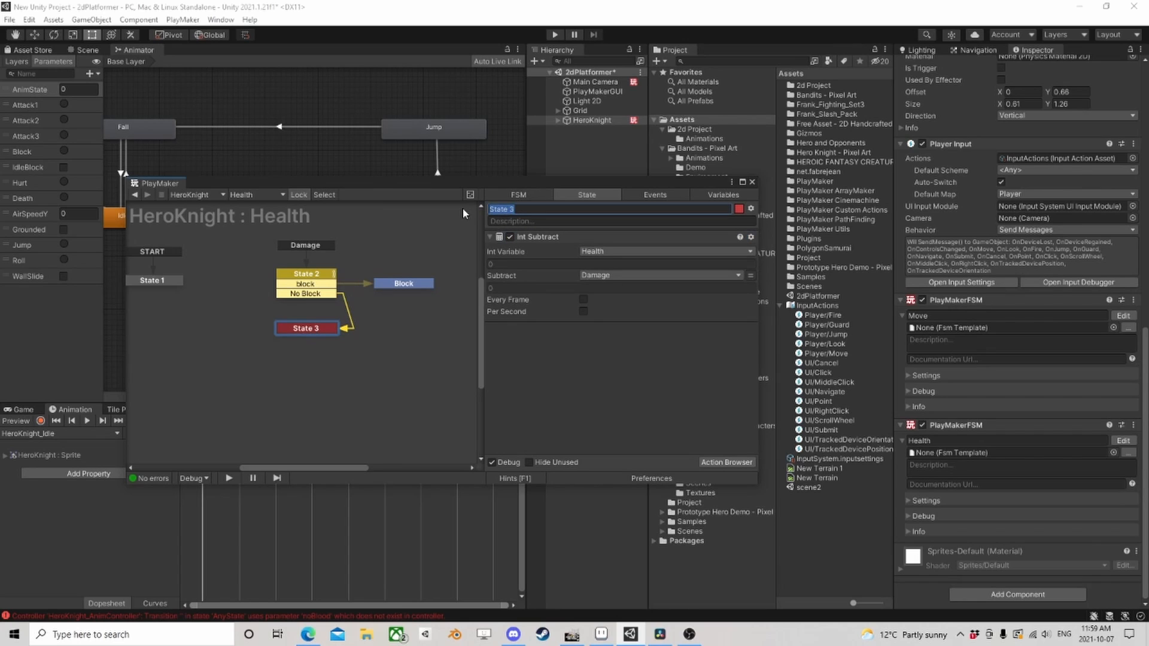
pyautogui.write('Damage')
pyautogui.press('Return')
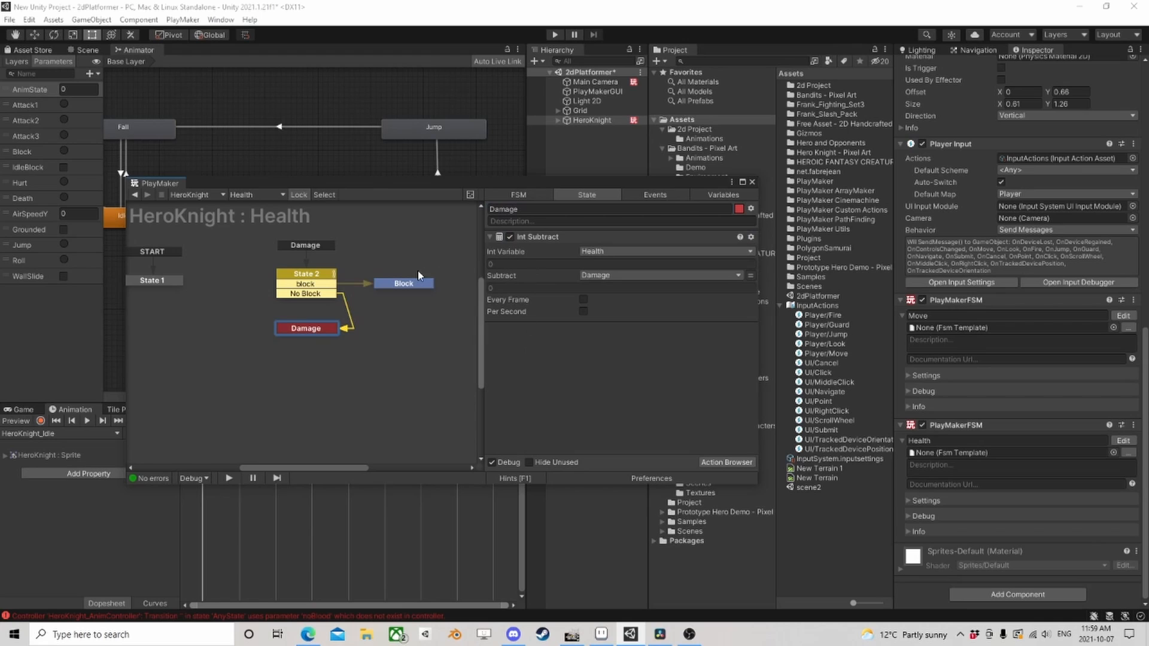
# - Add an Int Compare action to the Damage state with the Health variable as Integer 1
pyautogui.click(401, 286)
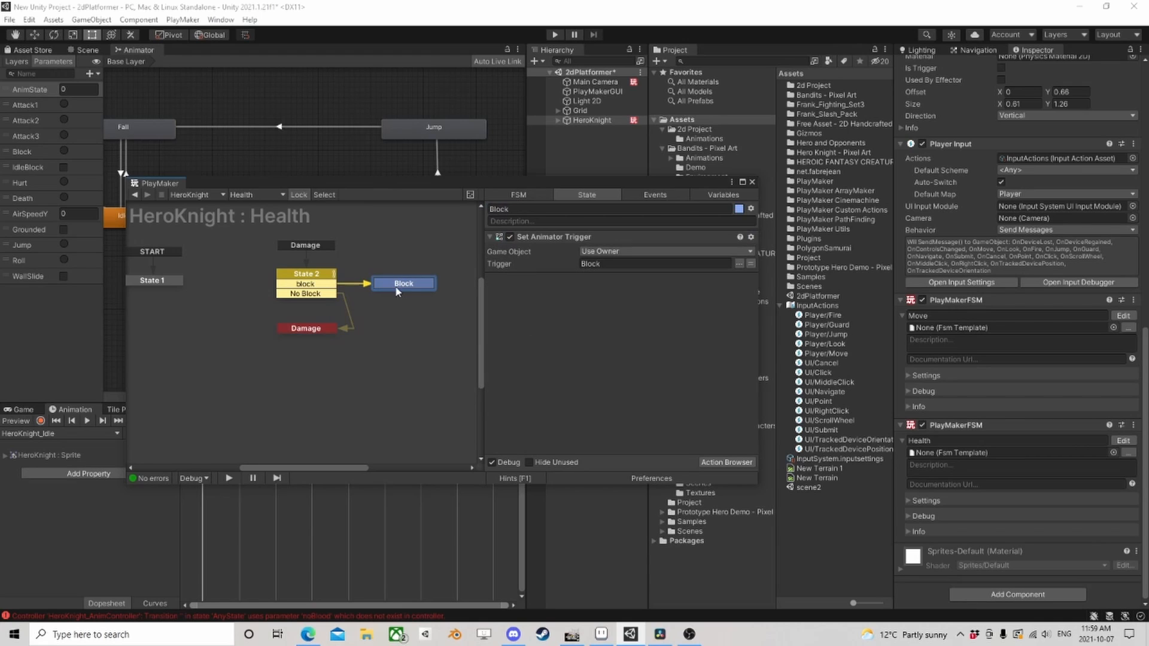
pyautogui.click(289, 329)
pyautogui.click(726, 462)
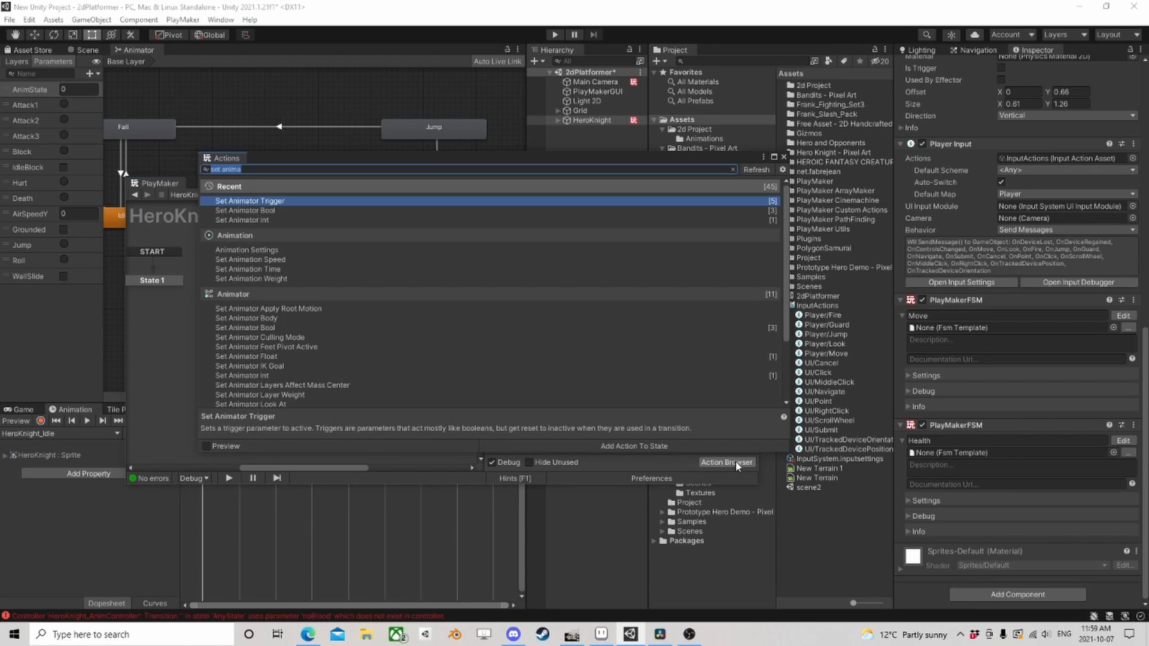
pyautogui.write('int com')
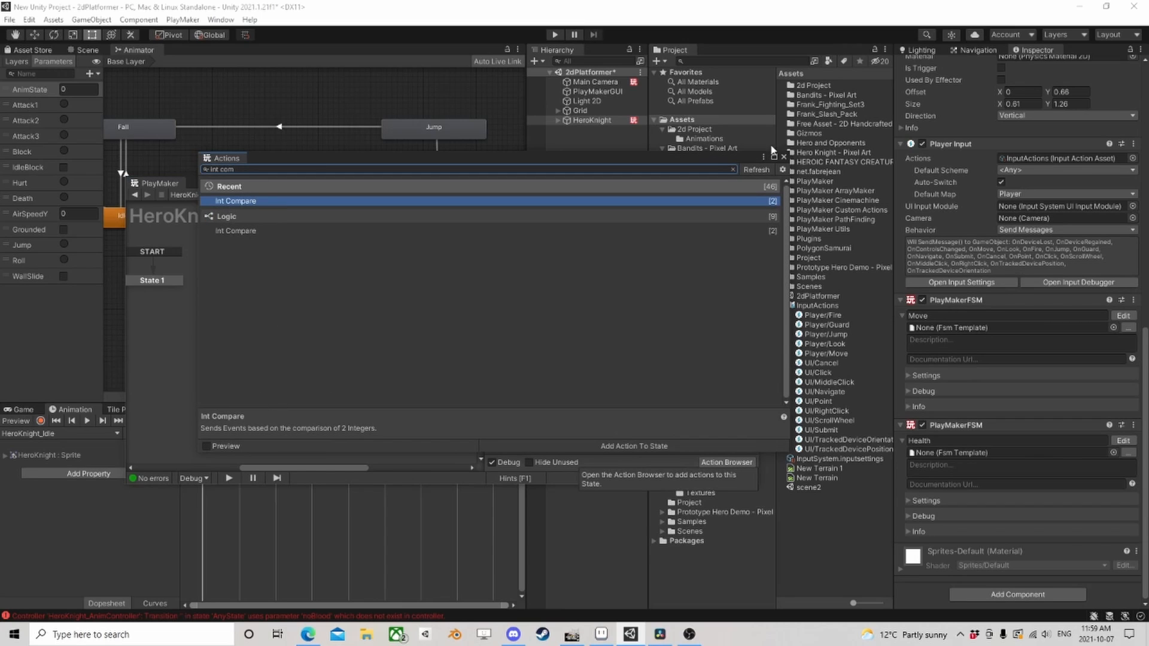
pyautogui.click(784, 157)
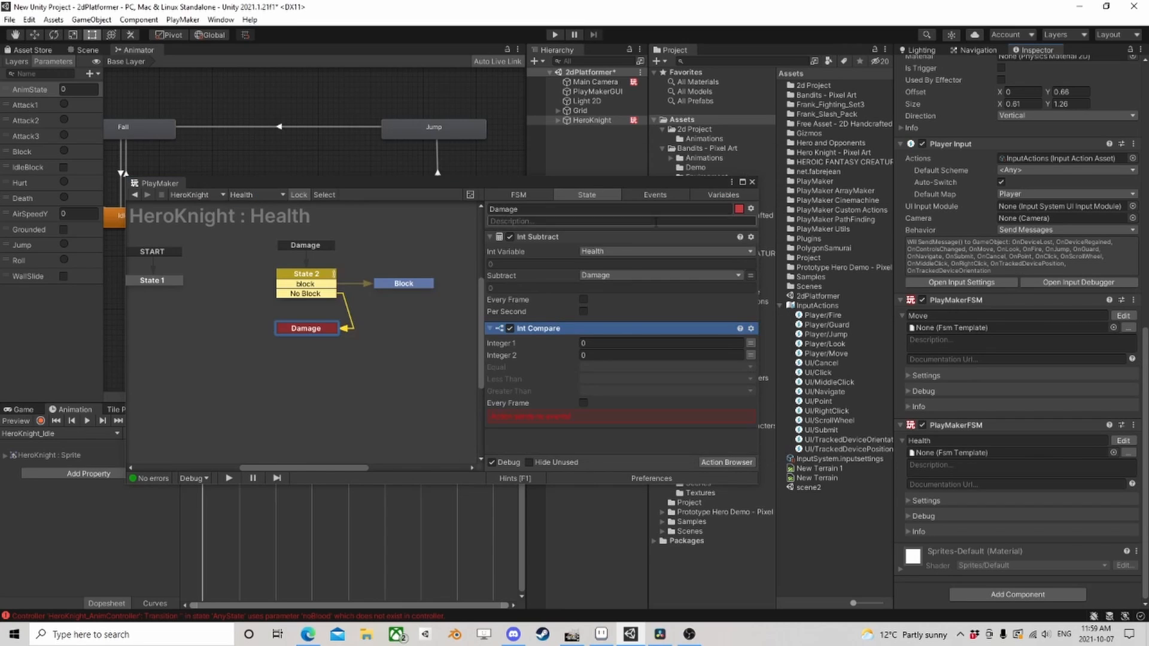
pyautogui.click(750, 343)
pyautogui.click(740, 343)
pyautogui.click(611, 383)
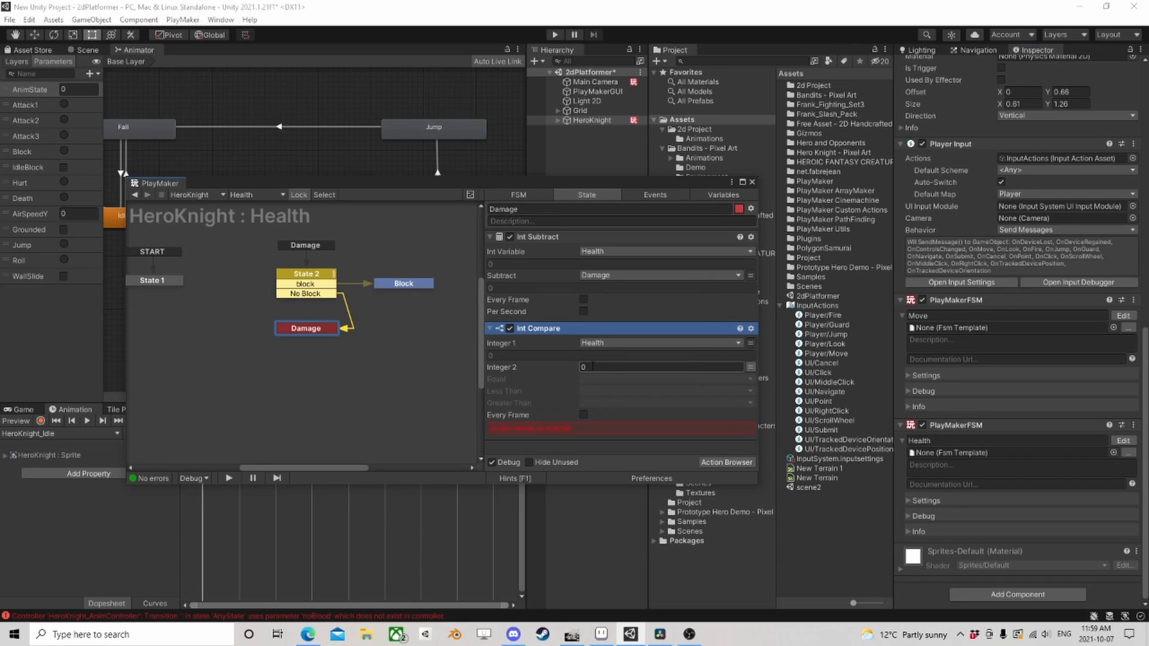
# - Set Int Compare to send a new event Dead when equal or less than, and a new event Alive when greater than
pyautogui.click(596, 379)
pyautogui.click(619, 493)
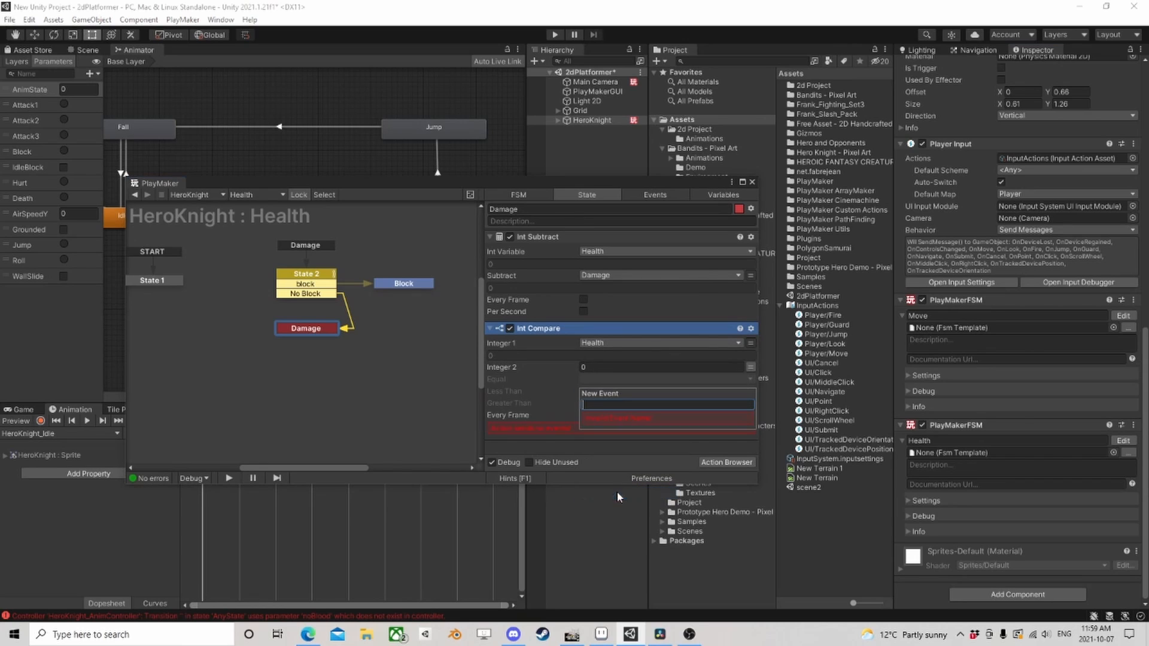
pyautogui.write('Dead')
pyautogui.press('Return')
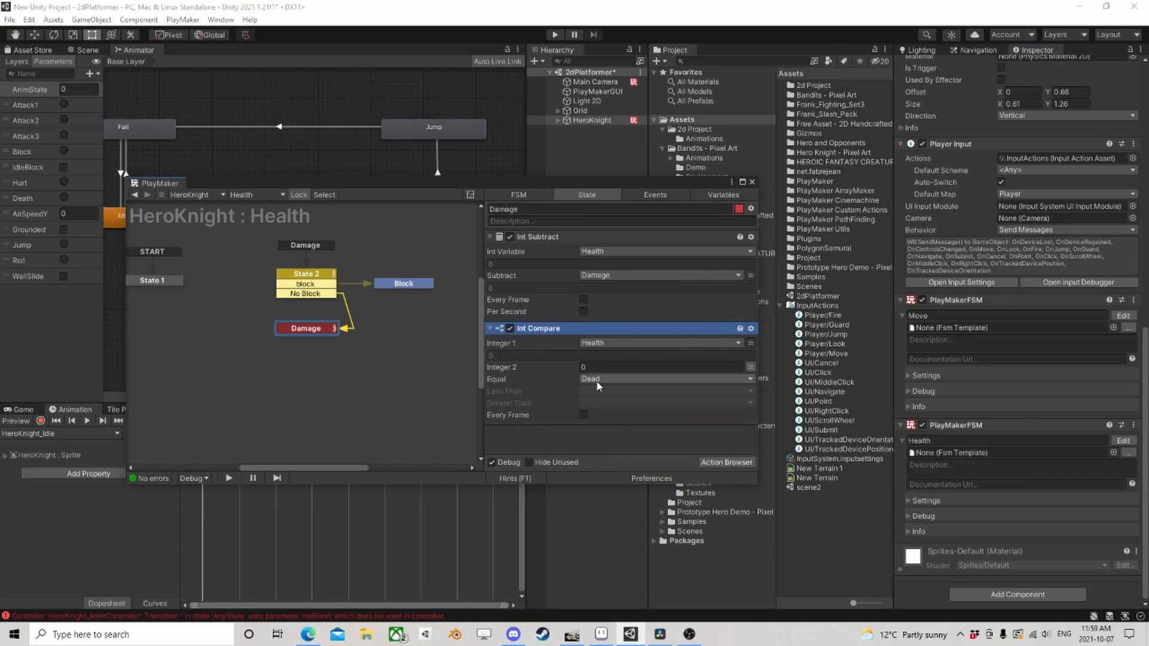
pyautogui.click(600, 392)
pyautogui.click(609, 457)
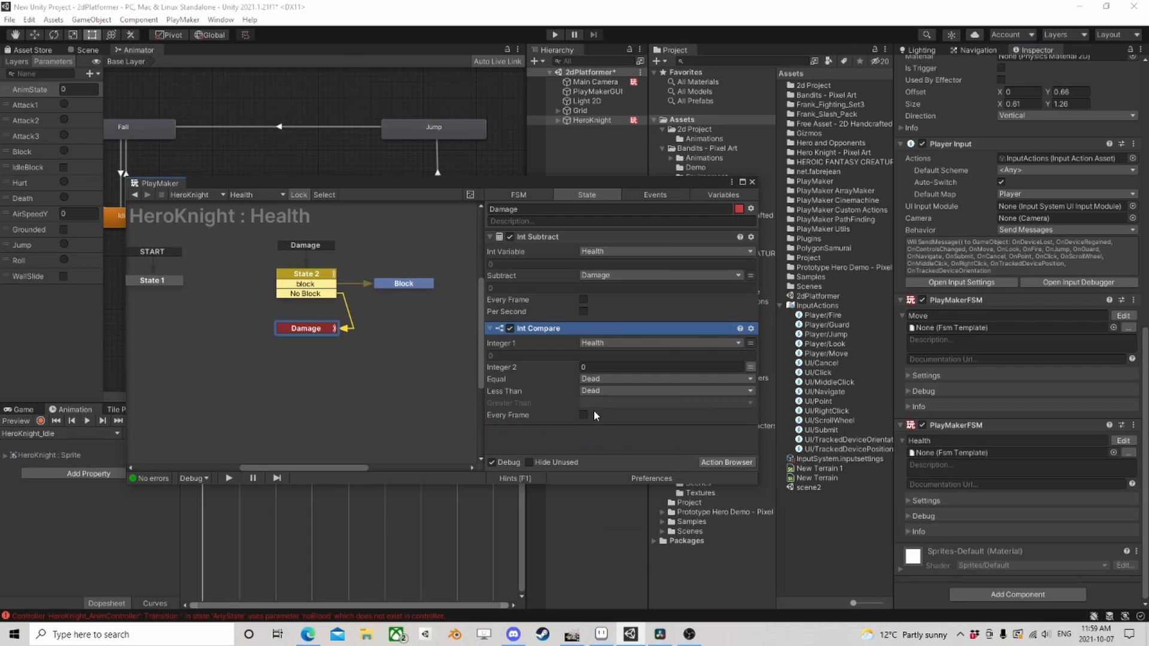
pyautogui.click(601, 403)
pyautogui.click(619, 530)
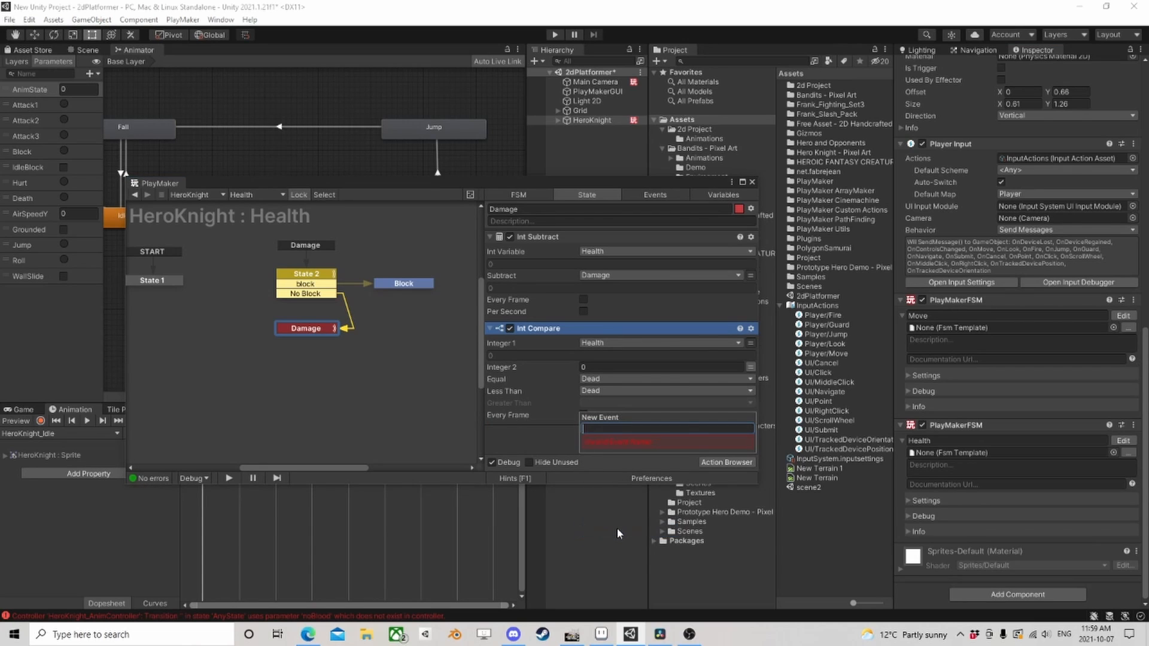
pyautogui.write('Alive')
pyautogui.press('Return')
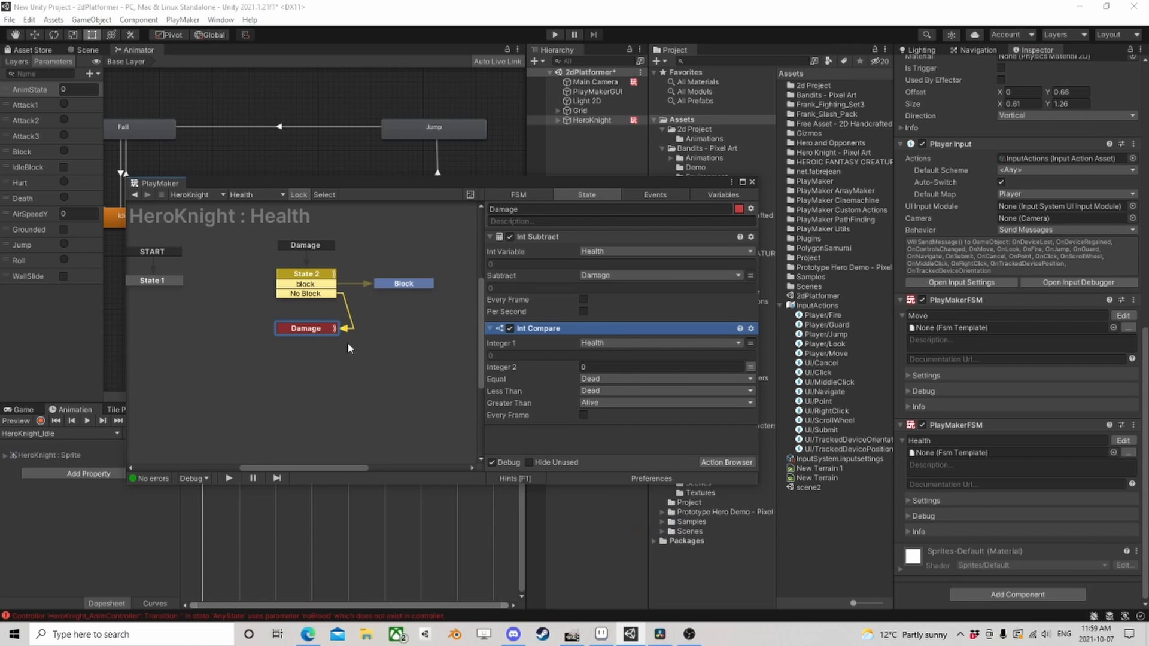
# - Add Dead and Alive transitions to the Damage state and link Dead to a new state beside it
pyautogui.rightClick(315, 331)
pyautogui.moveTo(347, 332)
pyautogui.click(508, 375)
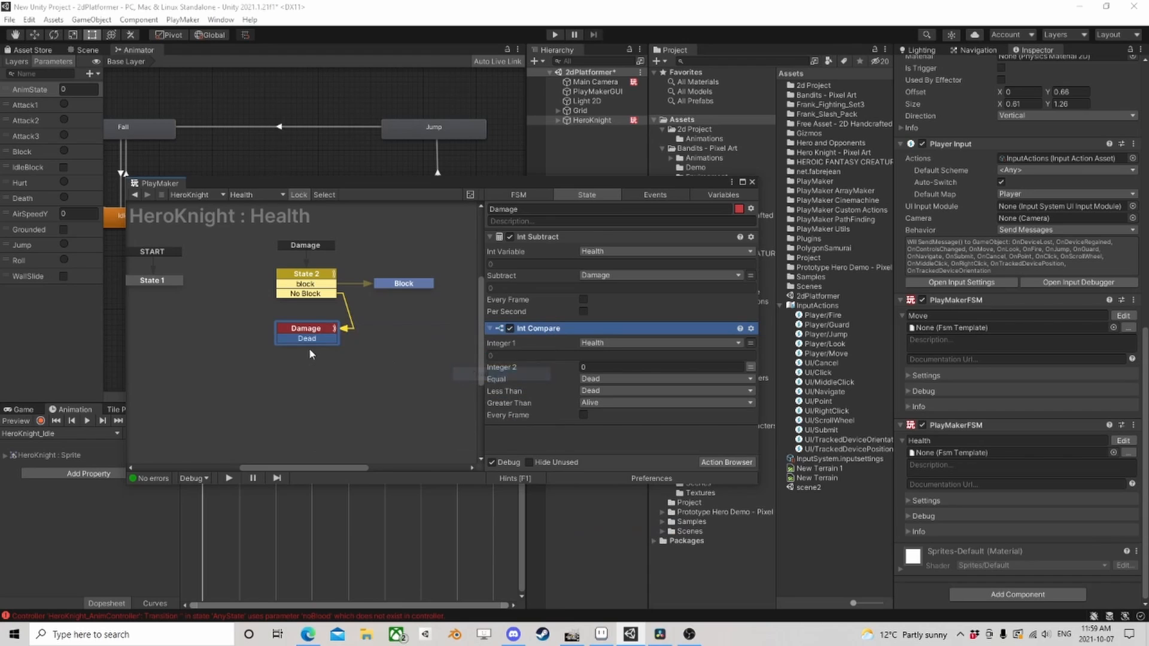
pyautogui.rightClick(320, 333)
pyautogui.click(509, 388)
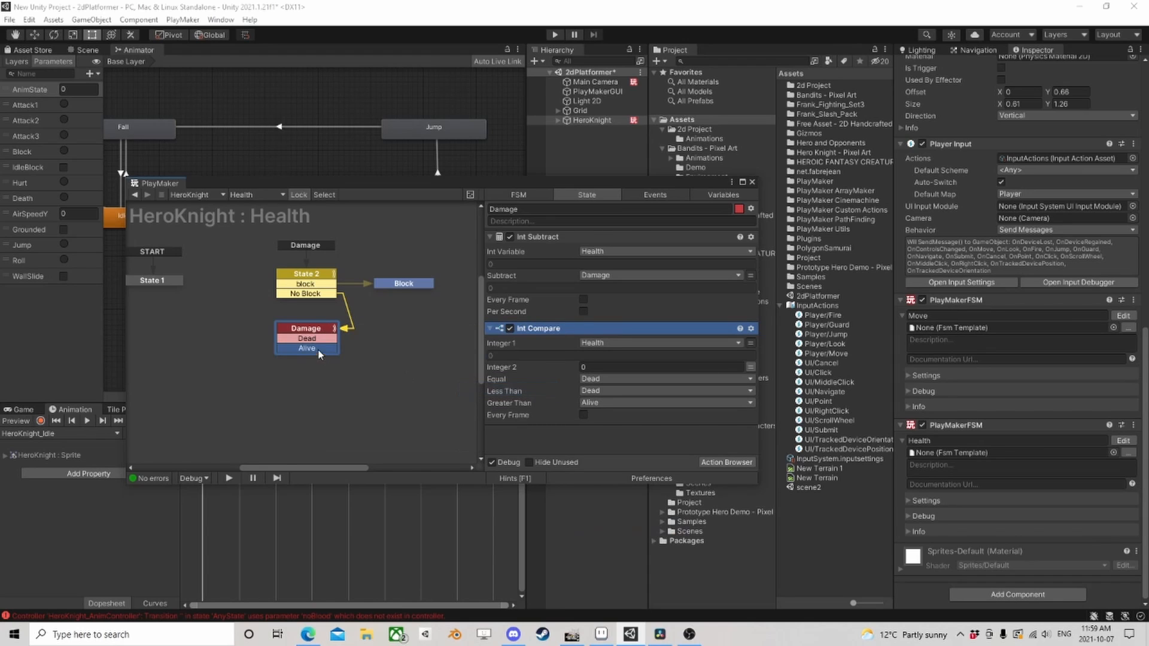
pyautogui.moveTo(286, 341); pyautogui.dragTo(223, 338)
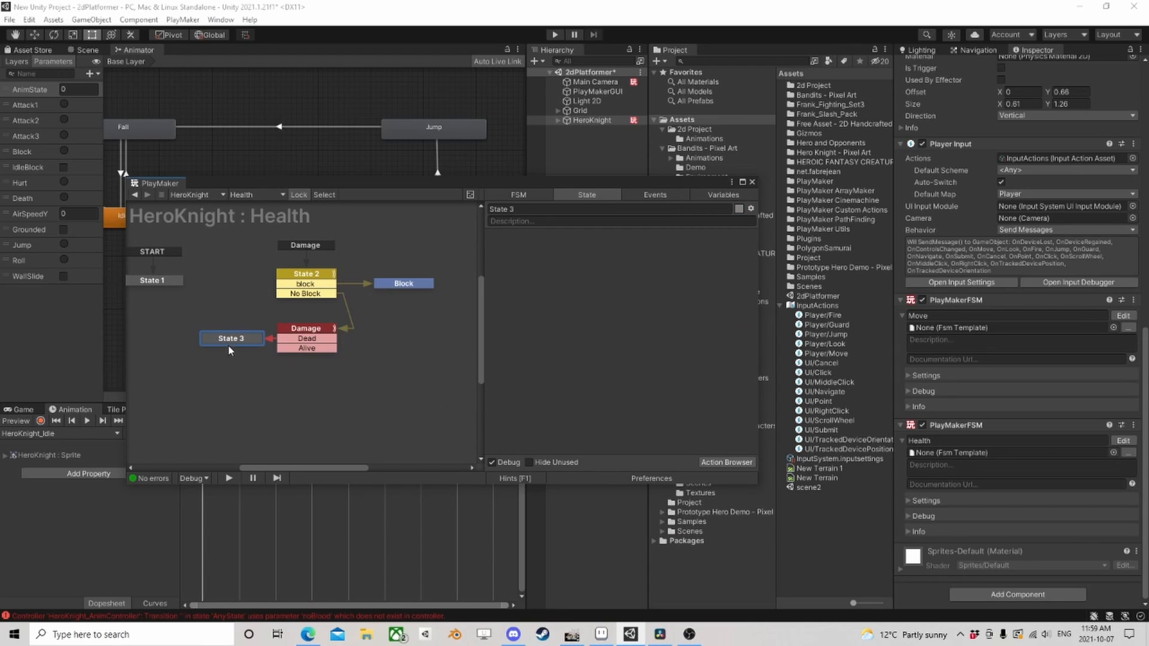
# - Add a Set Animator Trigger action to State 3 and set its trigger to Death
pyautogui.click(725, 462)
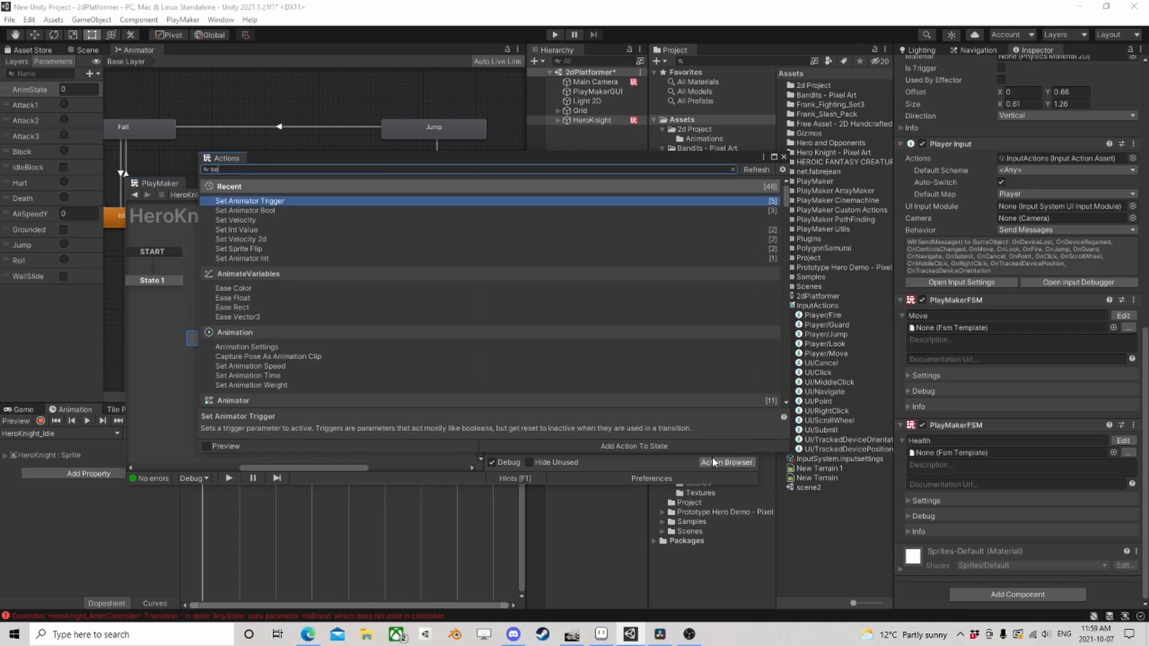
pyautogui.doubleClick(277, 204)
pyautogui.click(784, 156)
pyautogui.click(740, 264)
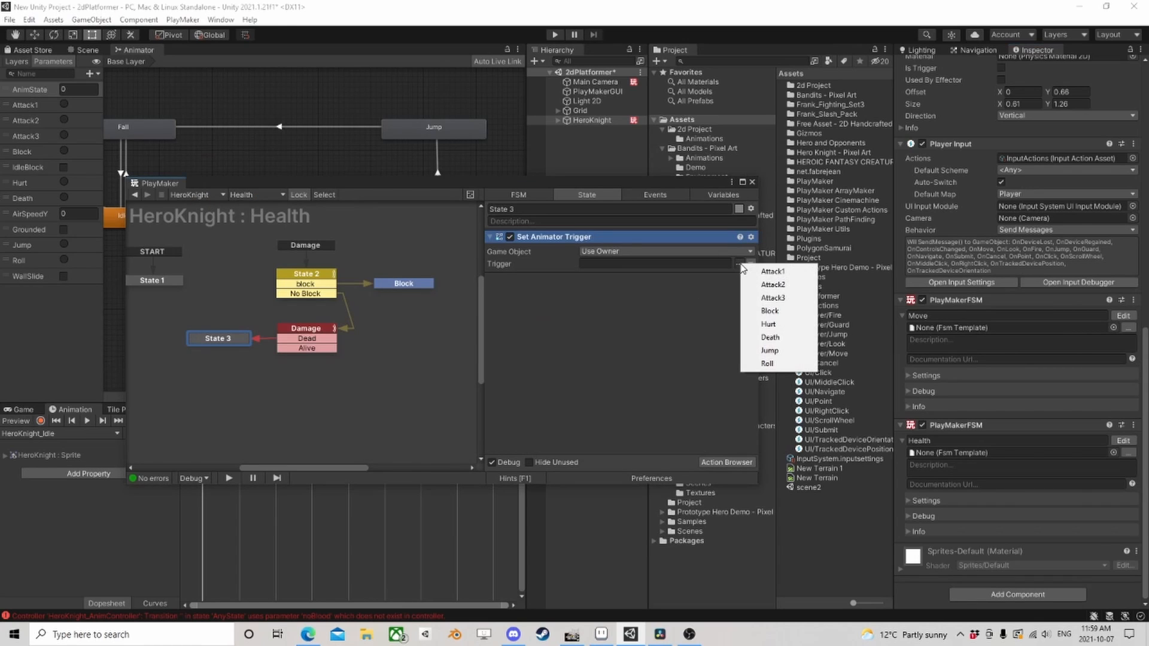
pyautogui.click(776, 337)
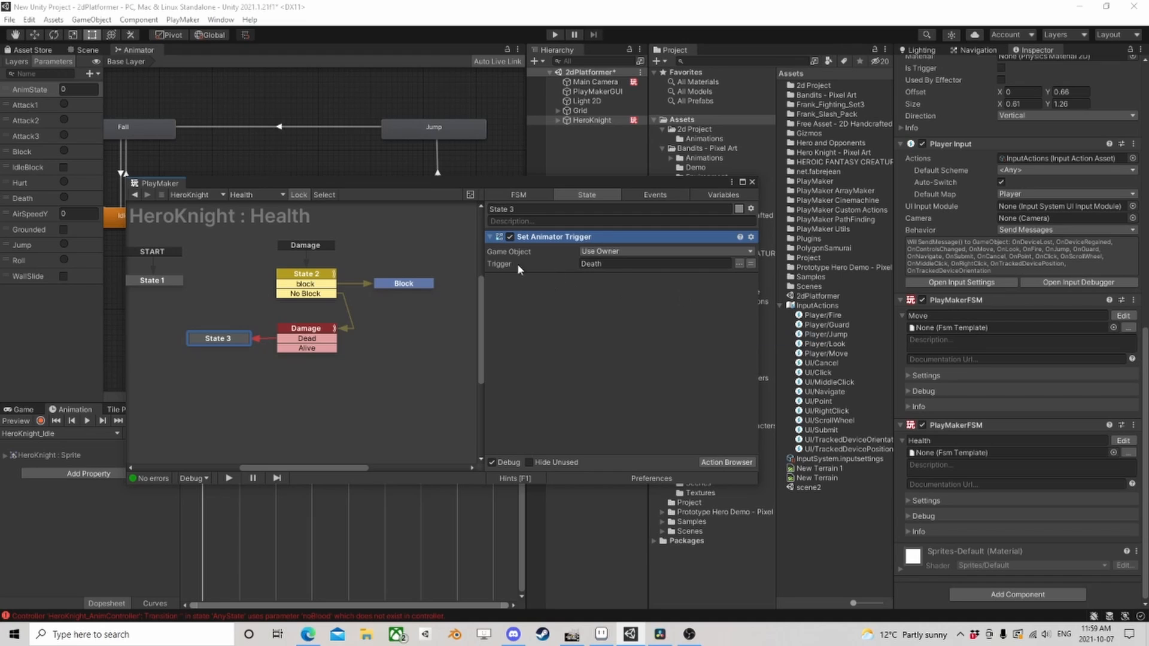
# - Link the Damage state's Alive transition to a new state and copy State 3's Set Animator Trigger action into it
pyautogui.moveTo(333, 339); pyautogui.dragTo(385, 351)
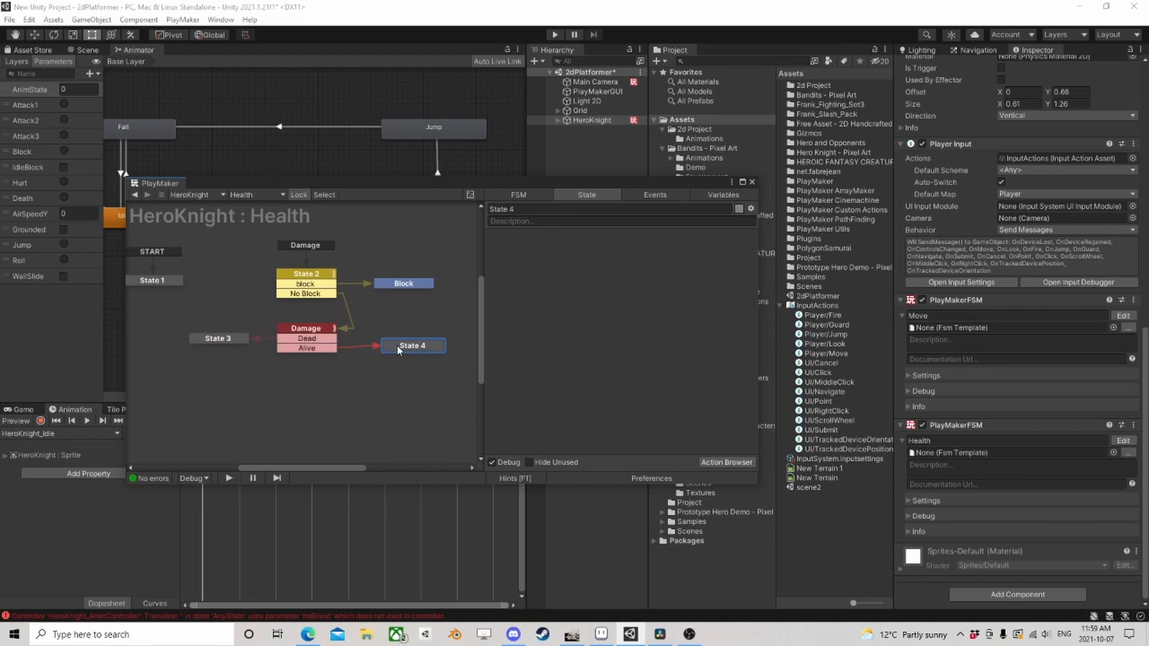
pyautogui.click(218, 339)
pyautogui.rightClick(549, 237)
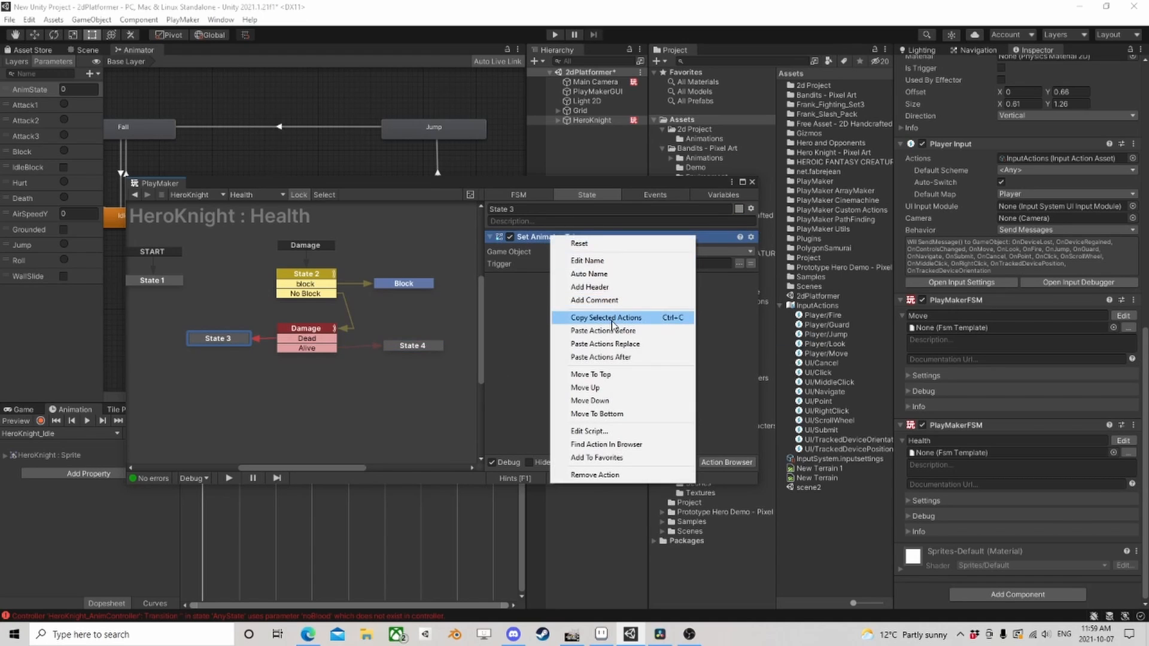
pyautogui.click(612, 322)
pyautogui.click(413, 346)
pyautogui.rightClick(565, 289)
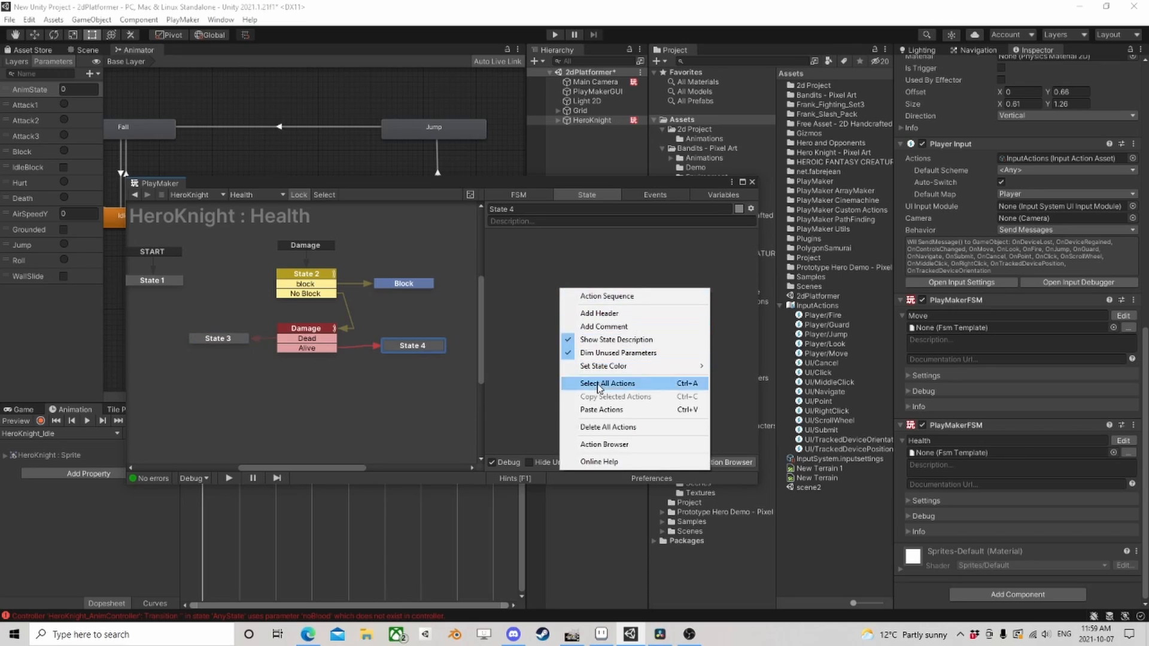
pyautogui.click(601, 410)
# - Set State 4's animator trigger to Hurt and shift the state slightly closer to the Damage state
pyautogui.click(738, 263)
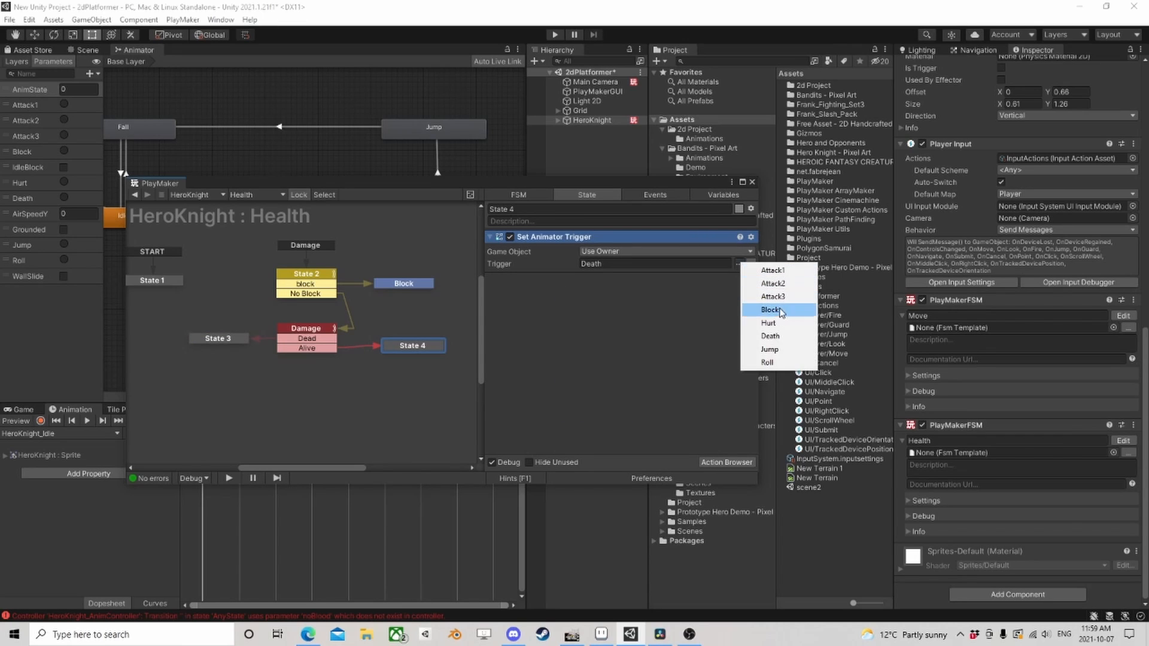
pyautogui.click(769, 323)
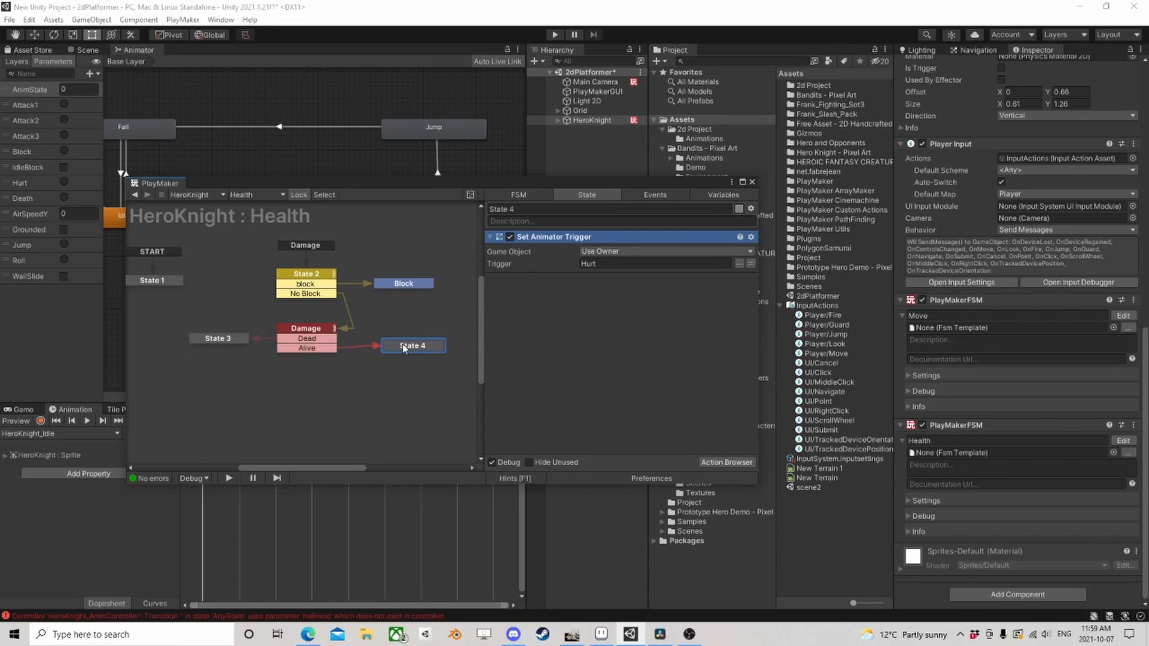
pyautogui.moveTo(406, 351); pyautogui.dragTo(398, 348)
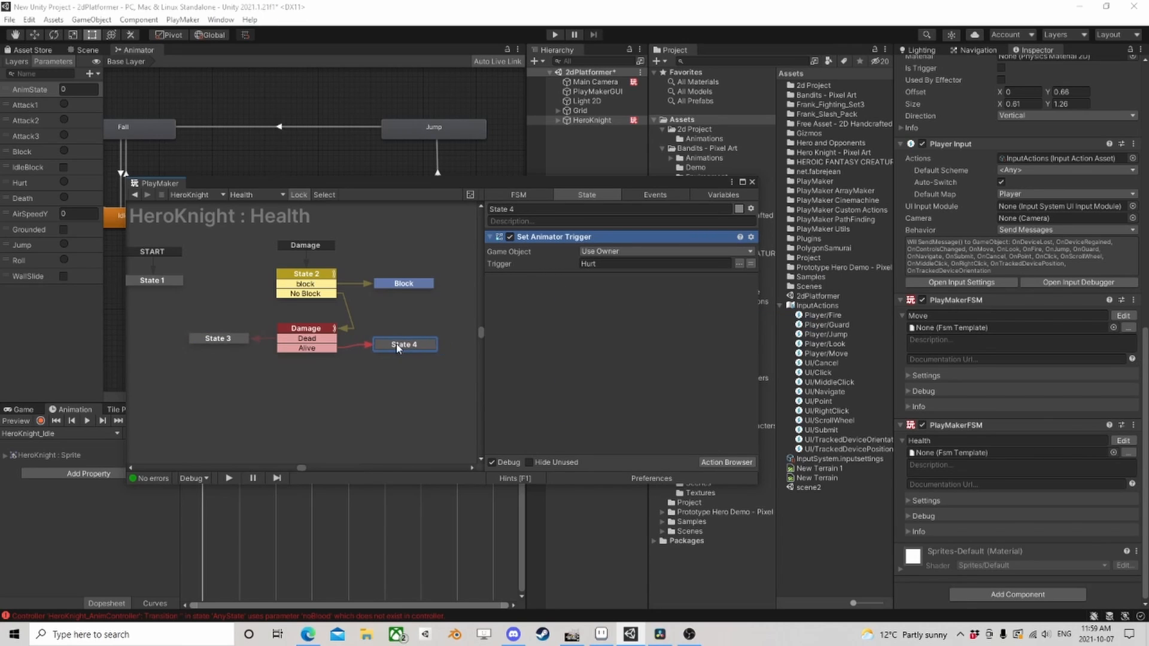
# - Add a Block Events action to State 3 below Set Animator Trigger
pyautogui.click(231, 341)
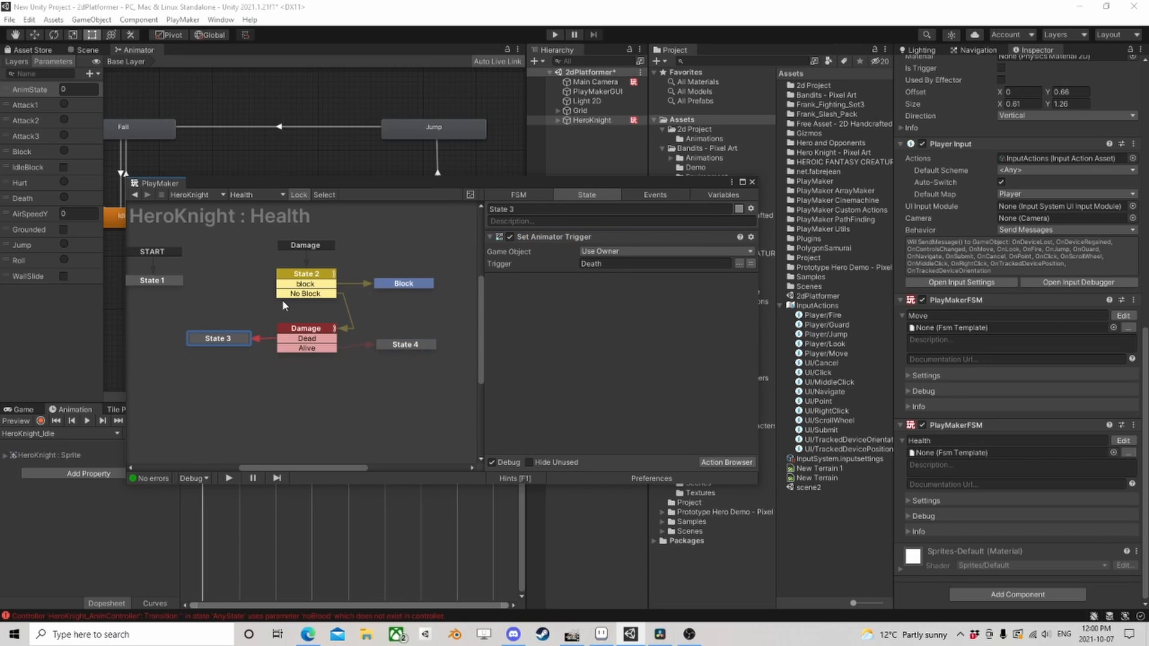
pyautogui.click(740, 463)
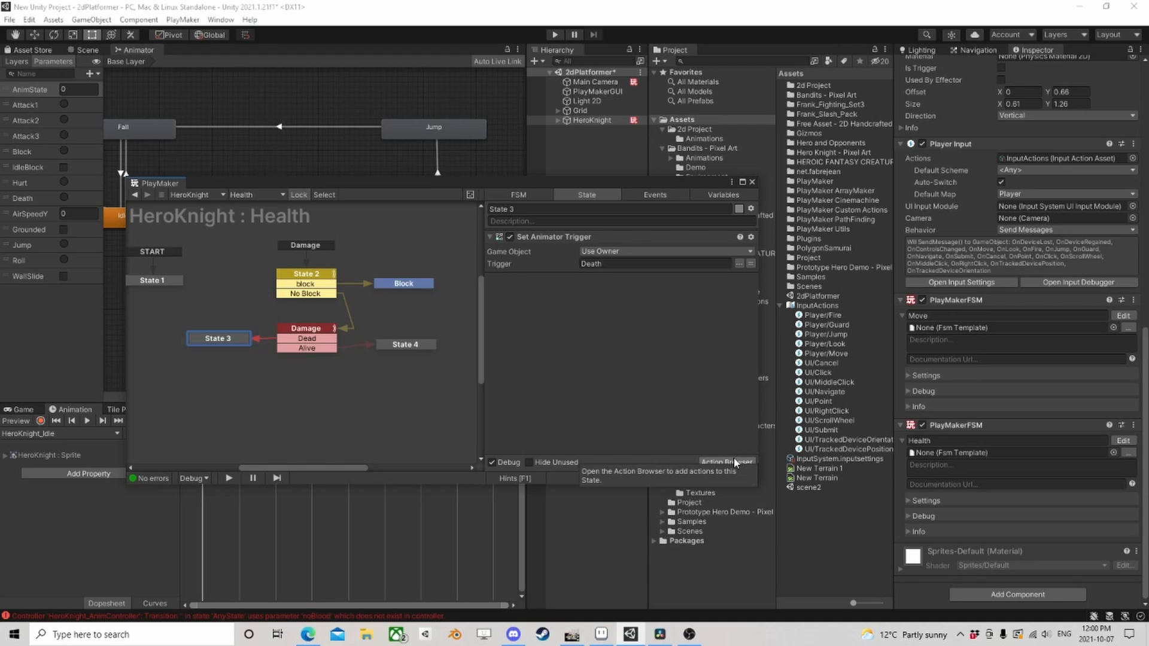
pyautogui.click(735, 463)
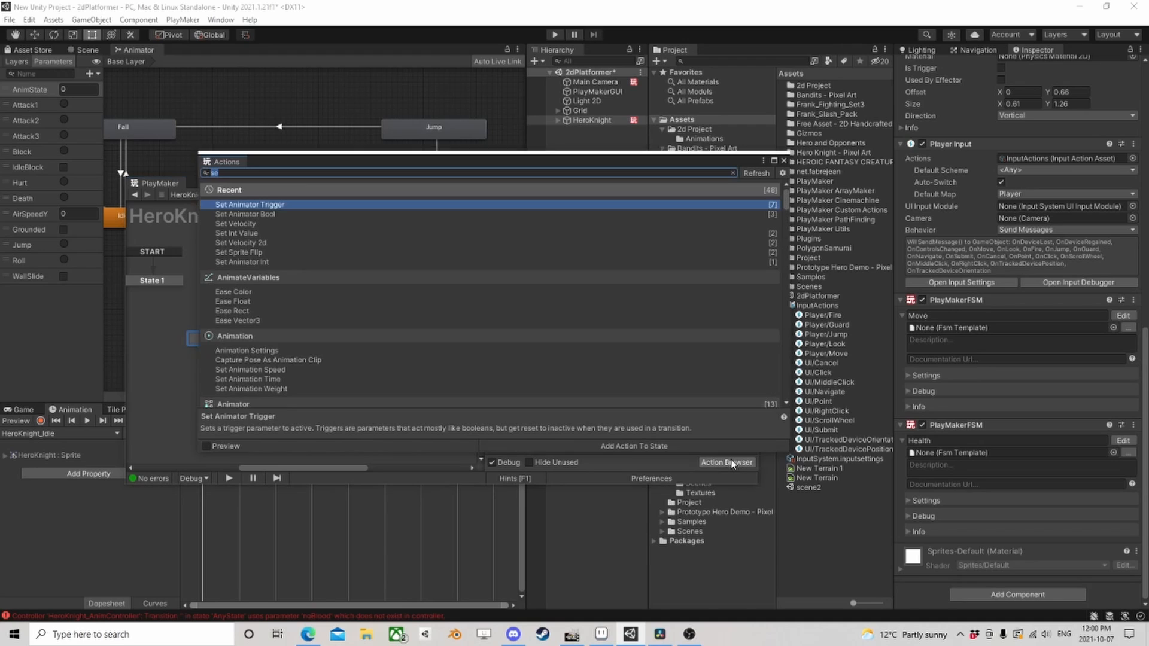
pyautogui.write('block')
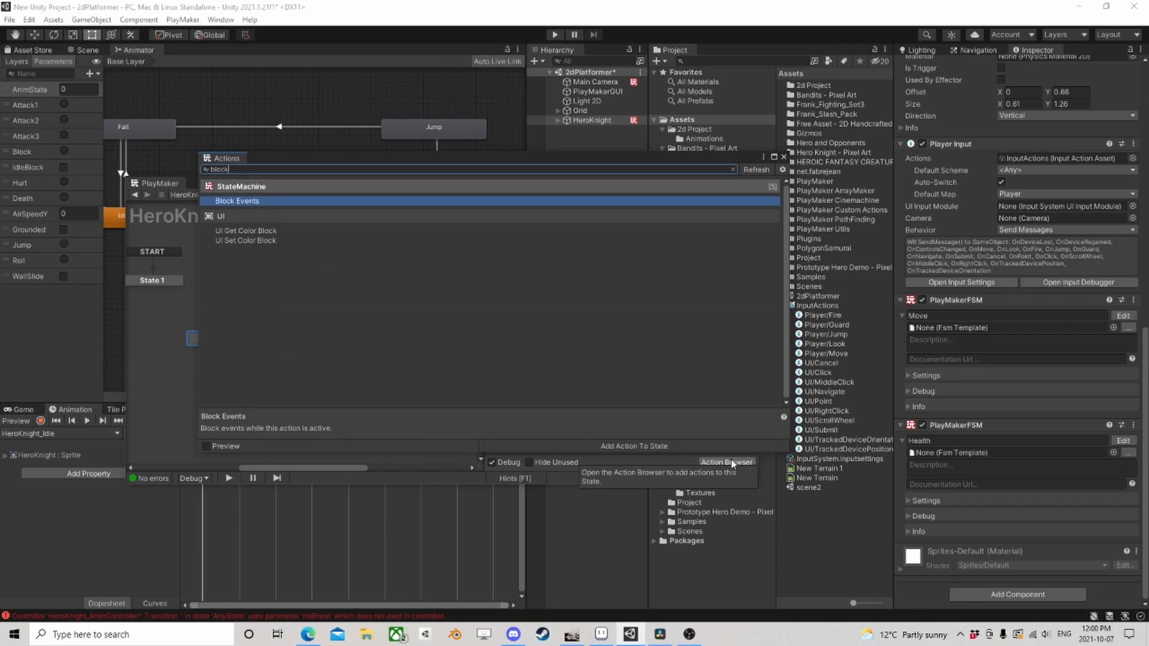
pyautogui.press('Return')
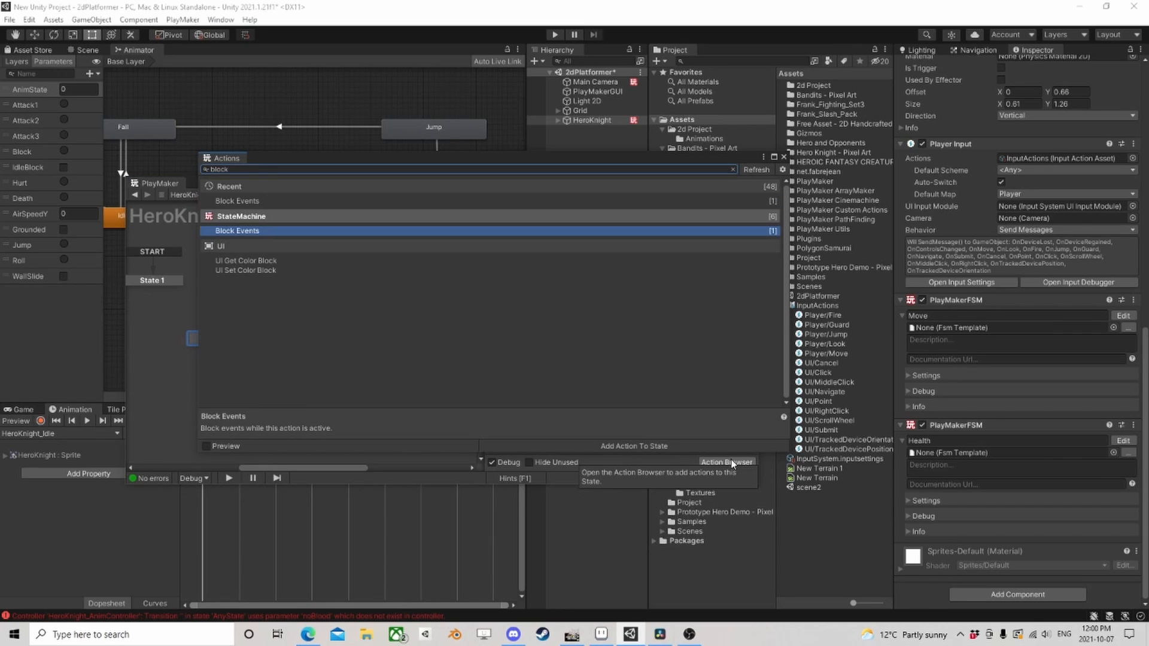
pyautogui.click(784, 157)
# - Set the Block Events condition to Until False with a new bool variable named IsDead
pyautogui.click(623, 293)
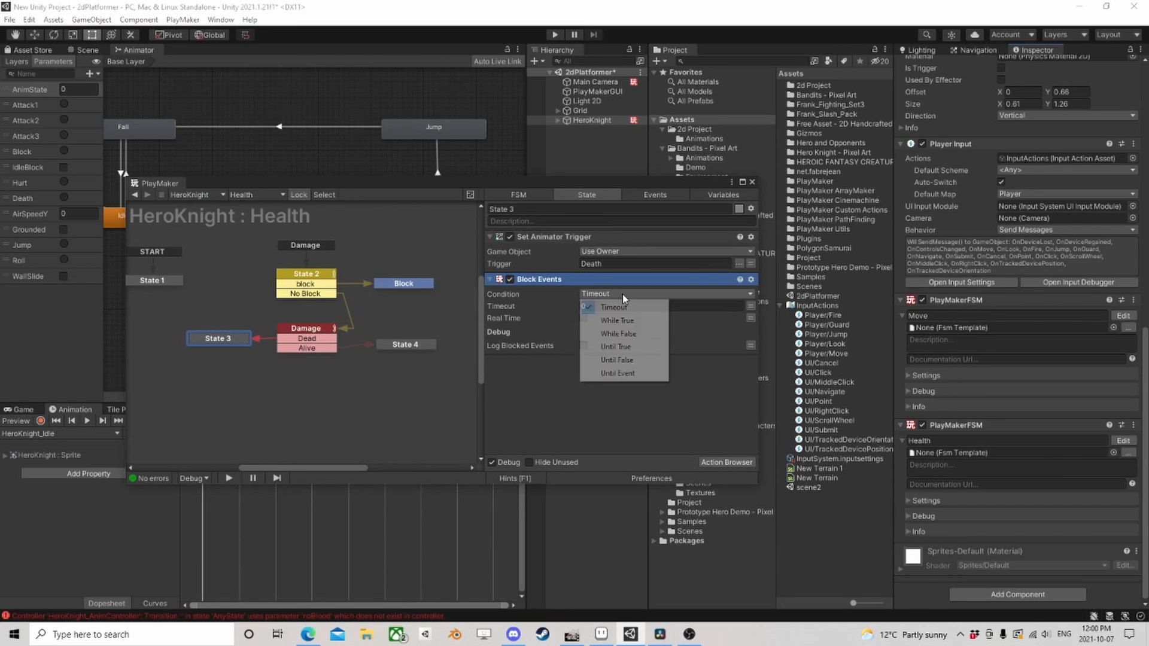
pyautogui.click(649, 375)
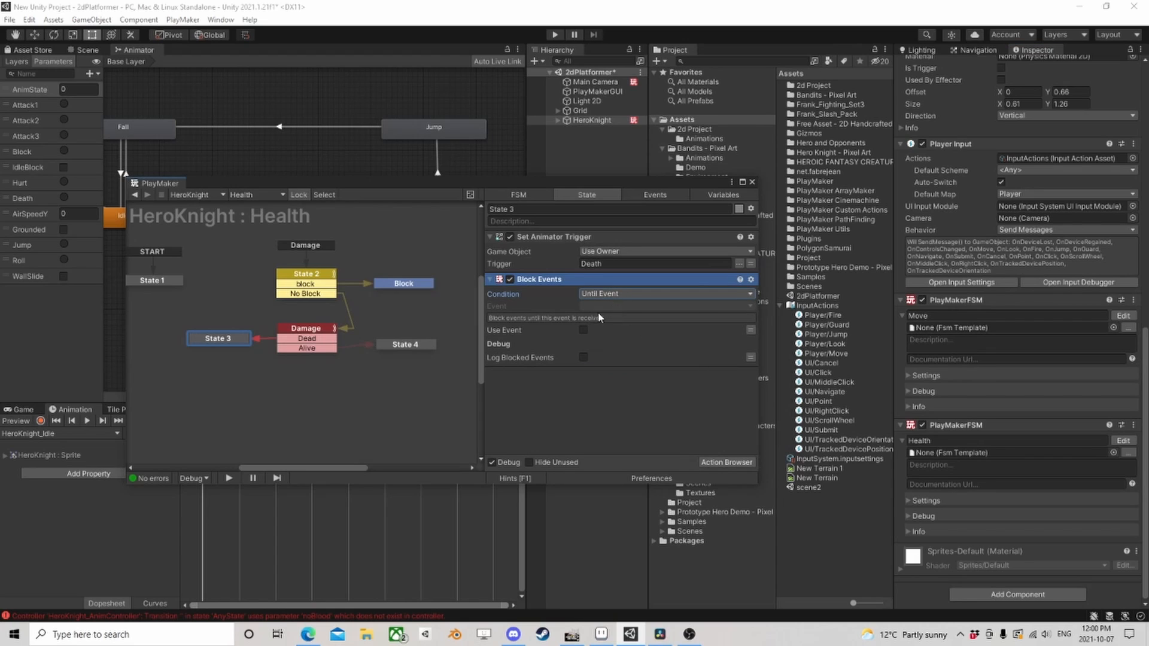
pyautogui.click(616, 296)
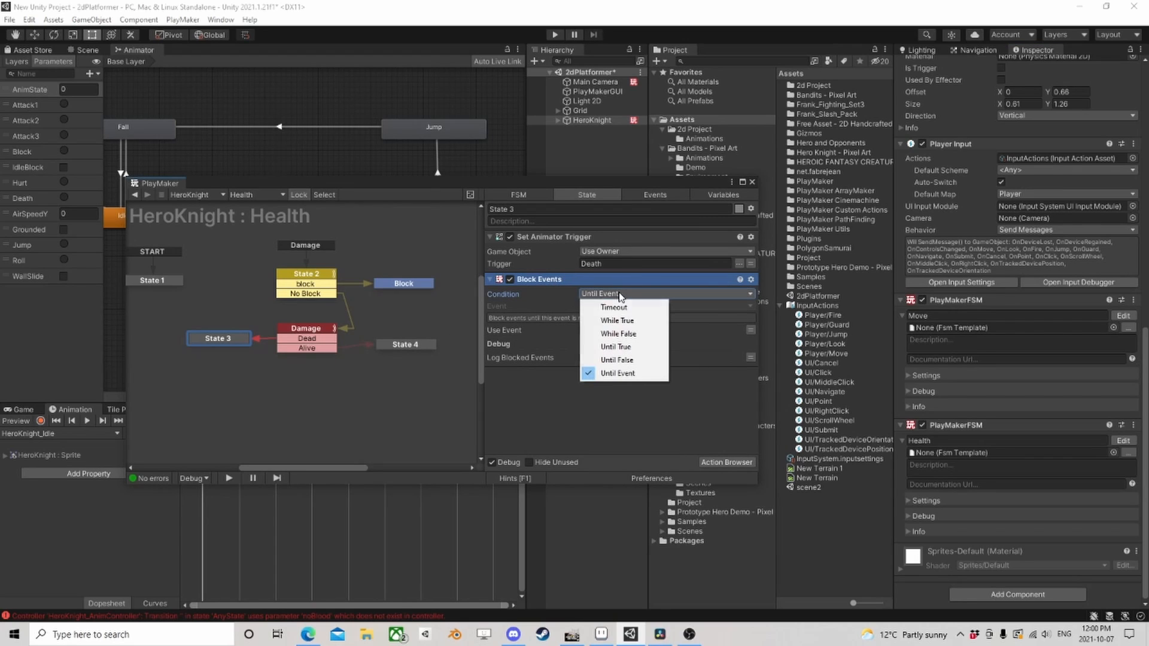
pyautogui.click(637, 359)
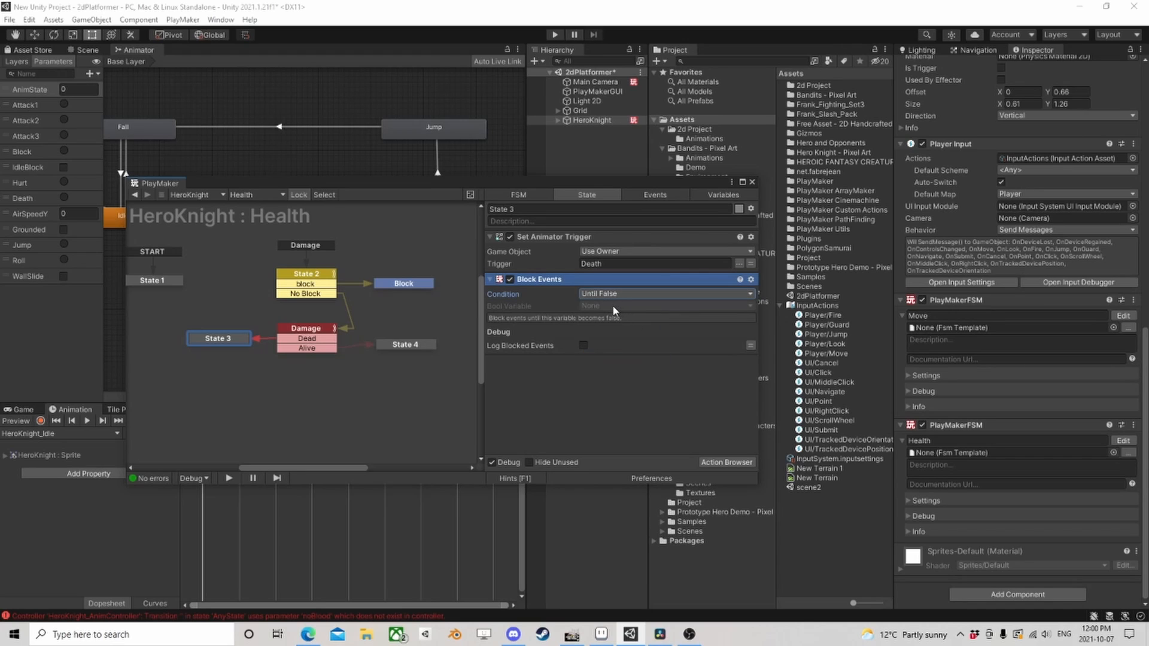
pyautogui.click(615, 306)
pyautogui.click(633, 360)
pyautogui.write('Is')
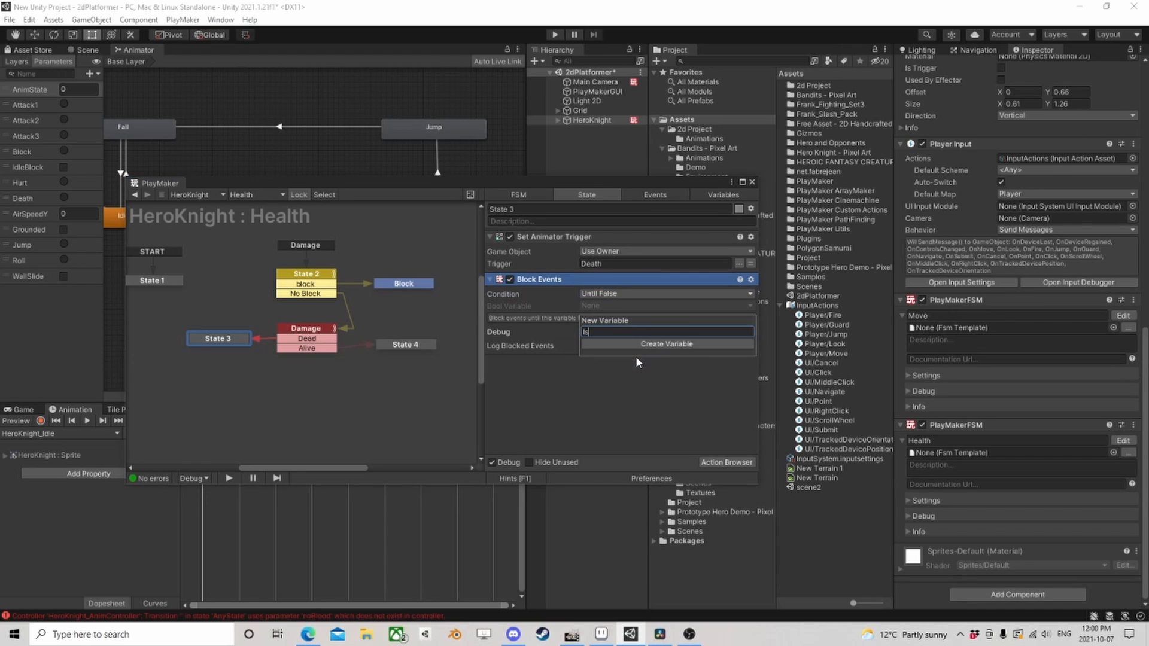
pyautogui.write('Dead')
pyautogui.press('Return')
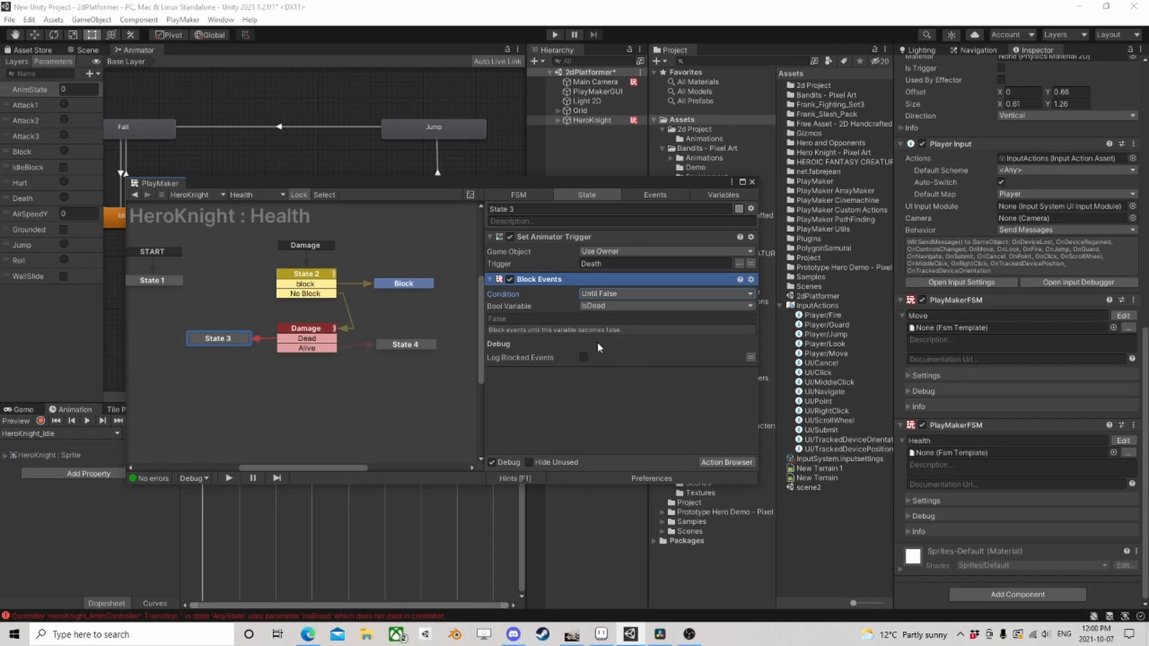
# - Add a Set Bool Value action to State 3 and move it above Set Animator Trigger
pyautogui.click(726, 462)
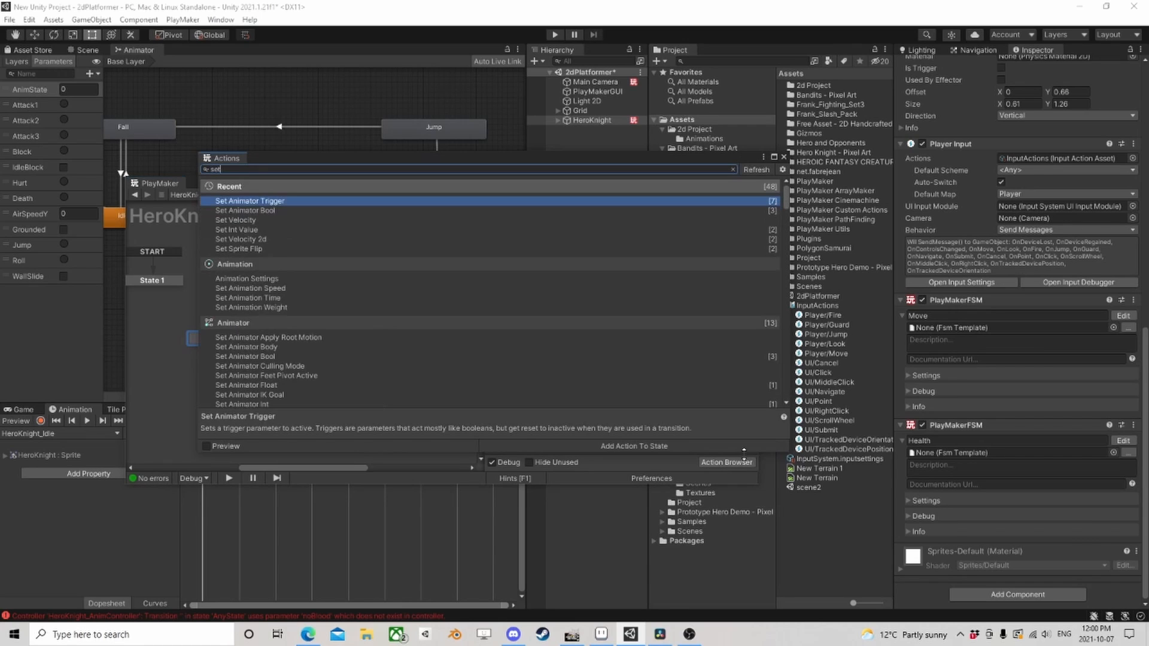
pyautogui.write('b')
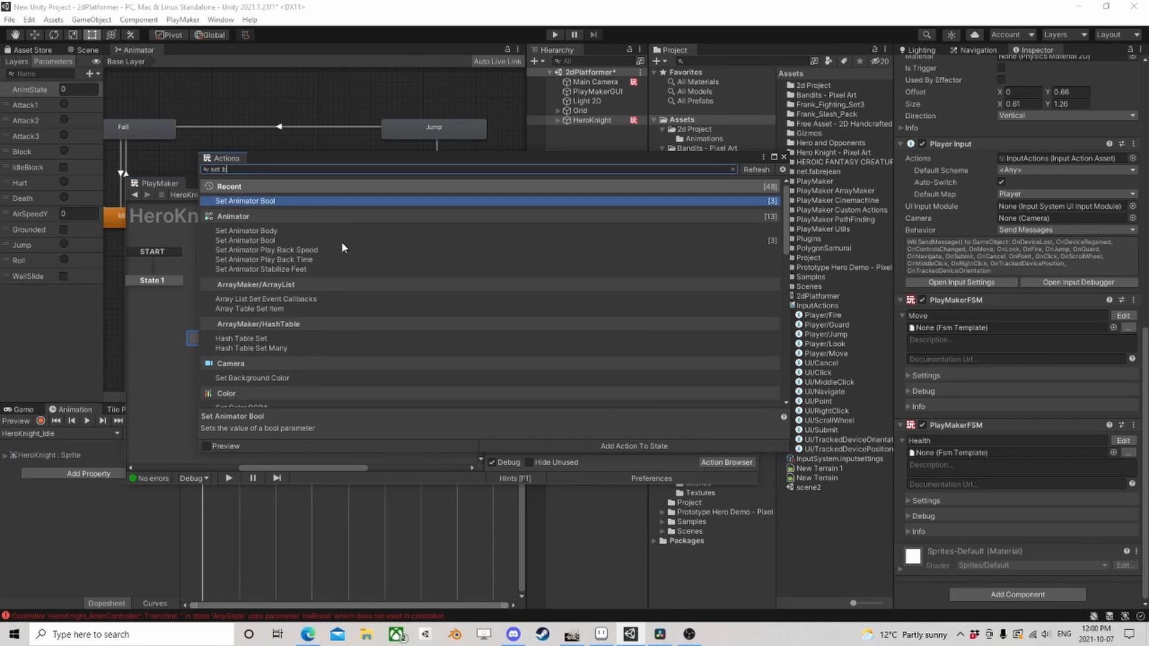
pyautogui.write('ool')
pyautogui.click(248, 261)
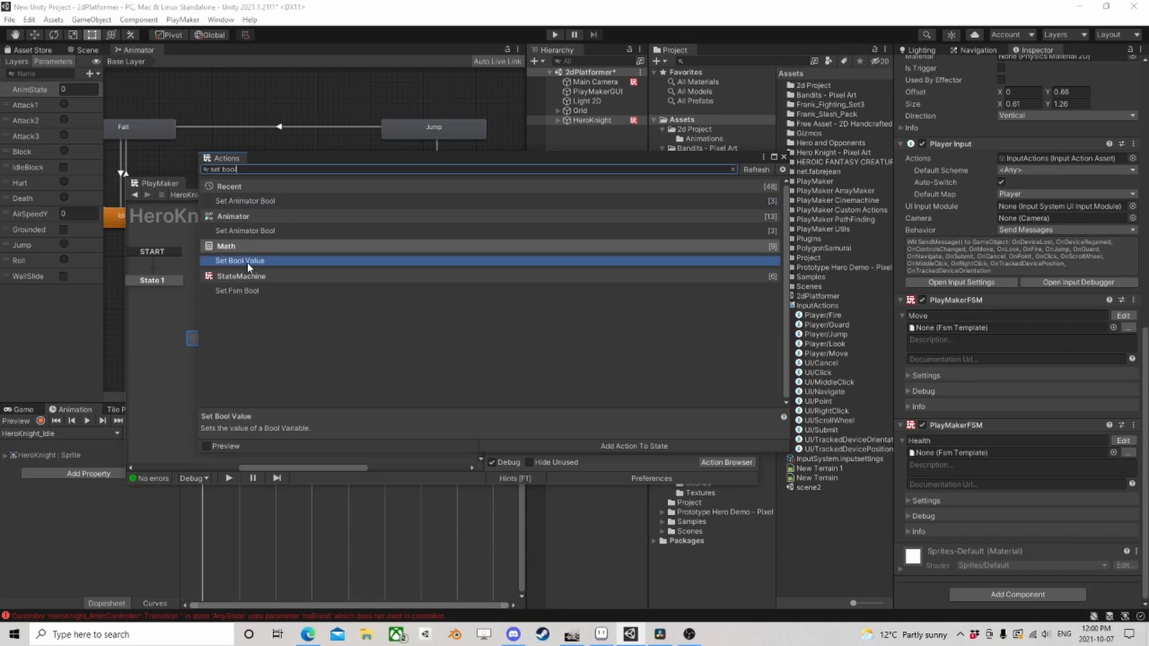
pyautogui.doubleClick(247, 261)
pyautogui.click(784, 156)
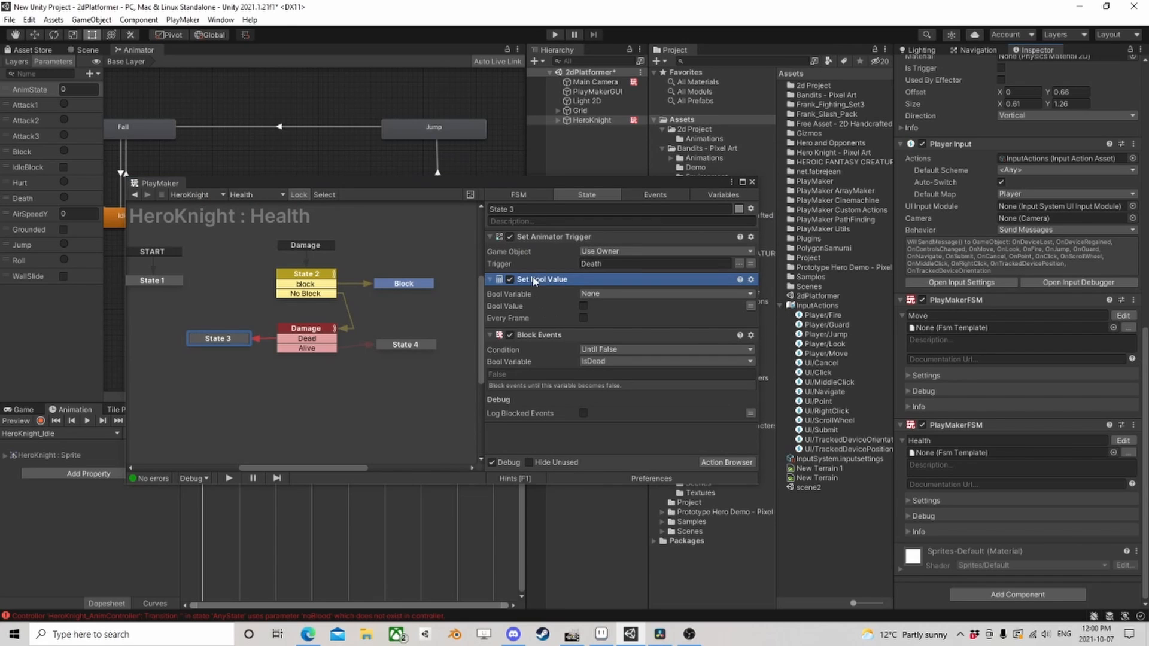
pyautogui.moveTo(534, 281); pyautogui.dragTo(550, 238)
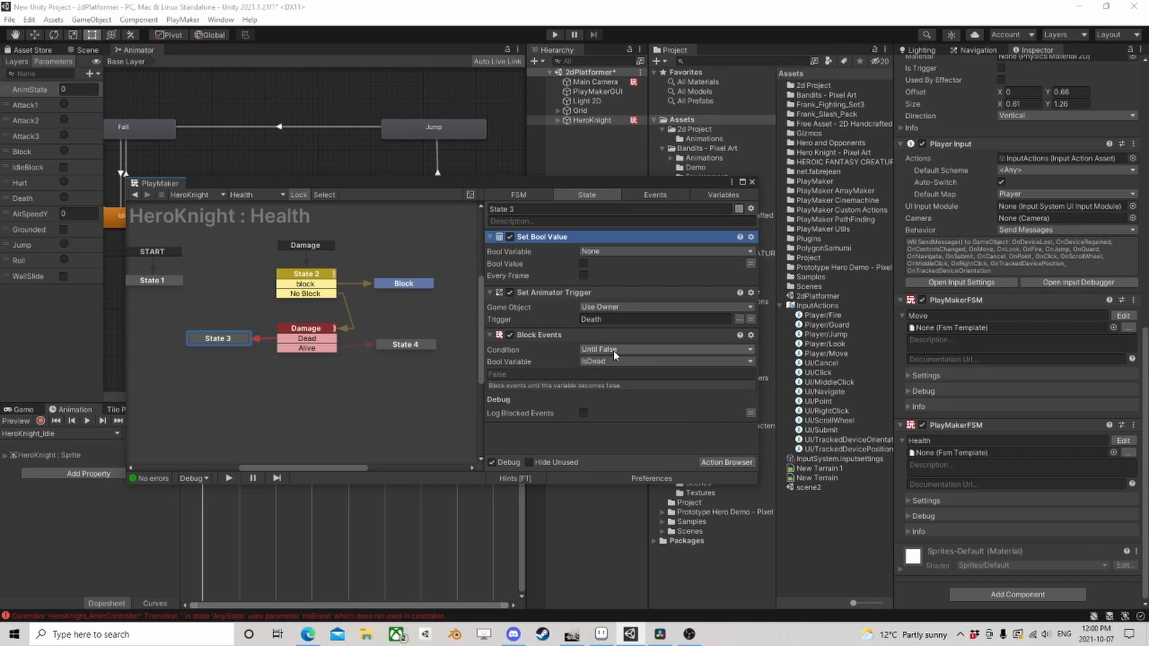
# - Configure State 3's Set Bool Value action to set IsDead to true
pyautogui.click(599, 252)
pyautogui.click(598, 285)
pyautogui.click(583, 276)
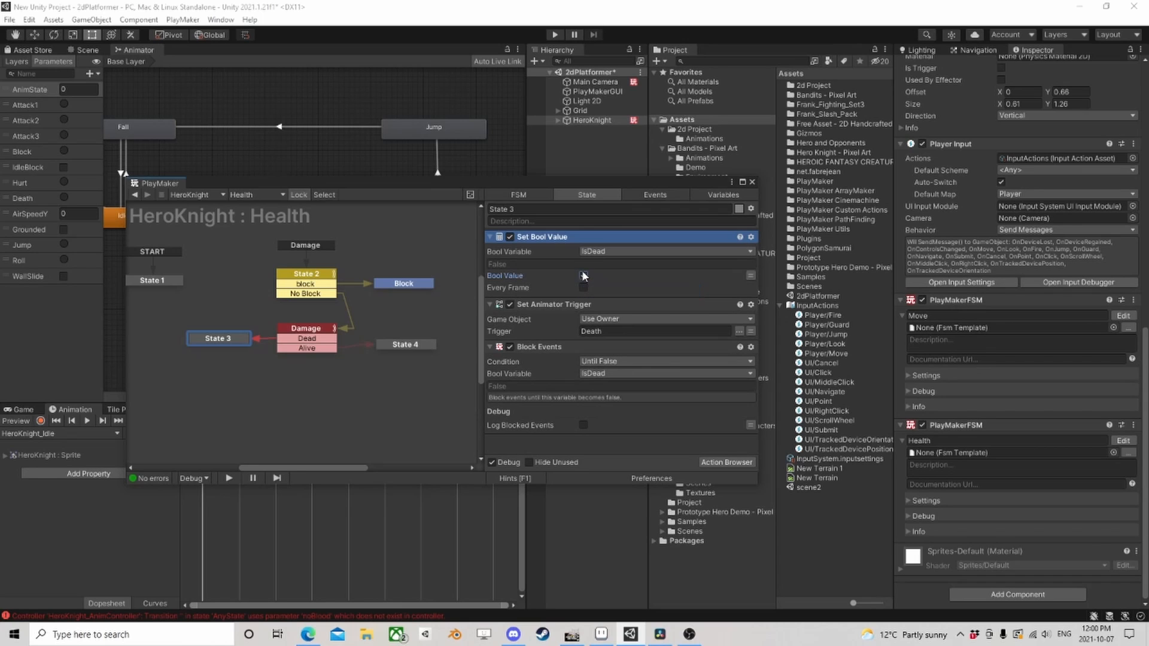
# - Copy the Set Bool Value action into the Damage state before Int Subtract and set IsDead to false there
pyautogui.rightClick(553, 239)
pyautogui.click(623, 320)
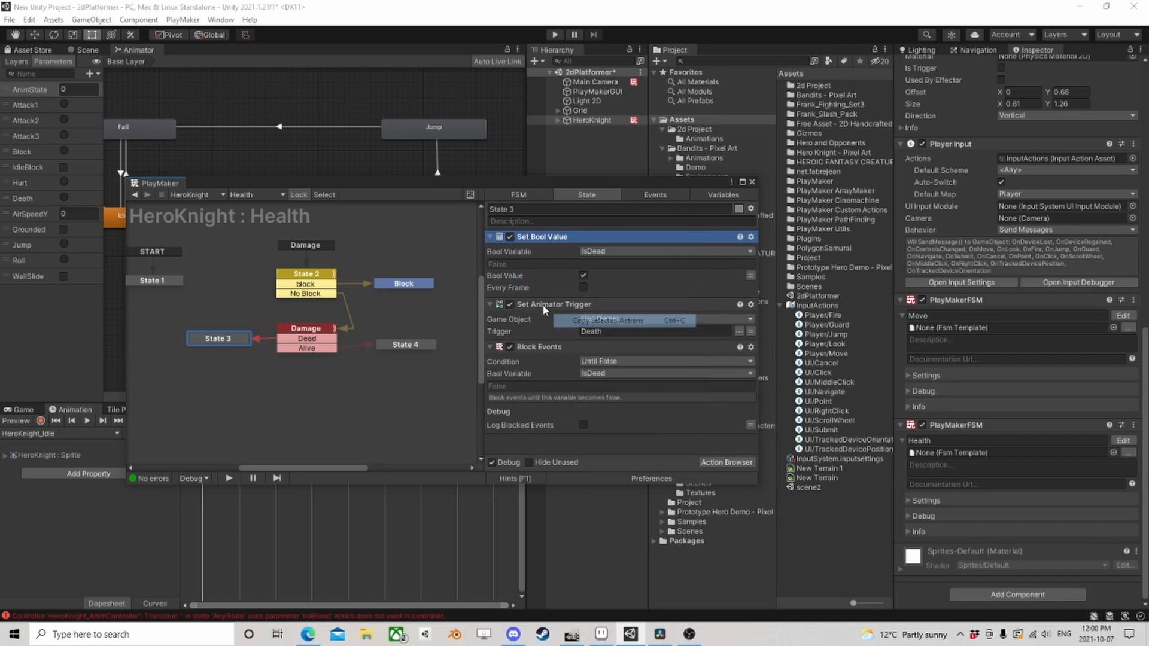
pyautogui.click(308, 279)
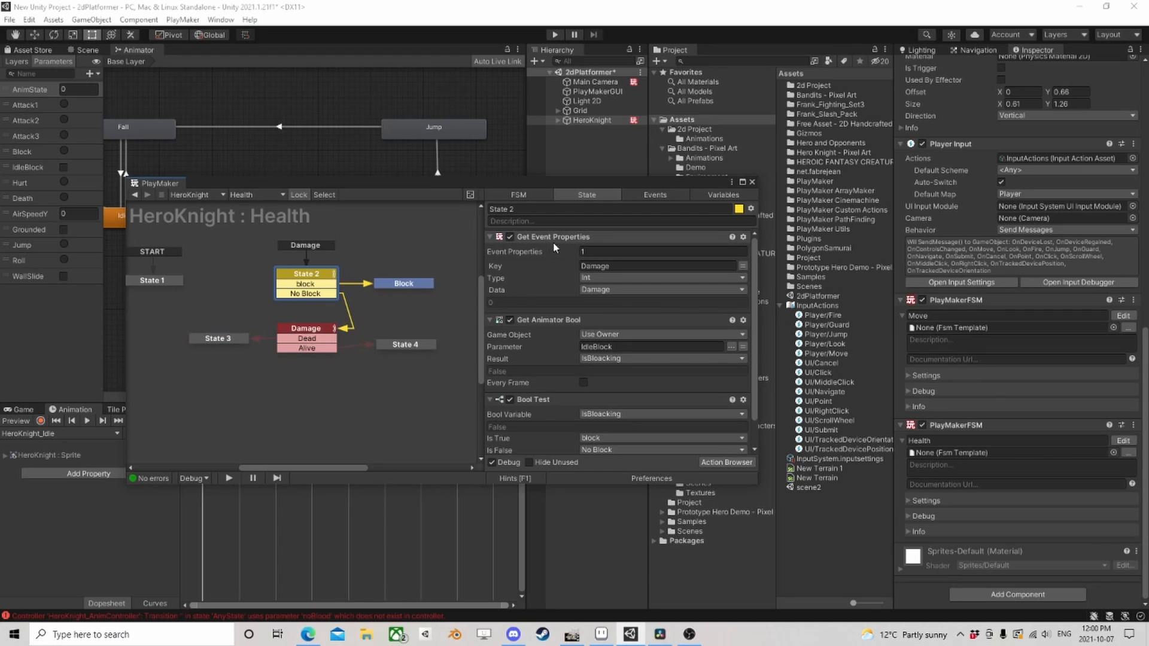
pyautogui.click(306, 329)
pyautogui.rightClick(554, 239)
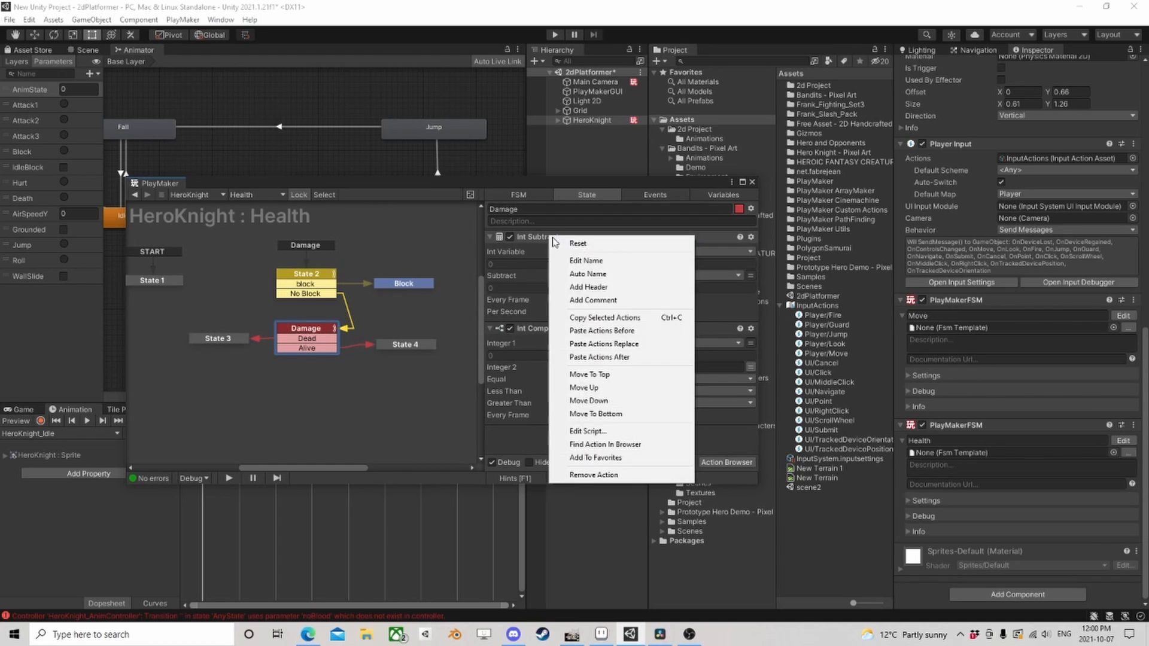
pyautogui.click(601, 331)
pyautogui.click(583, 276)
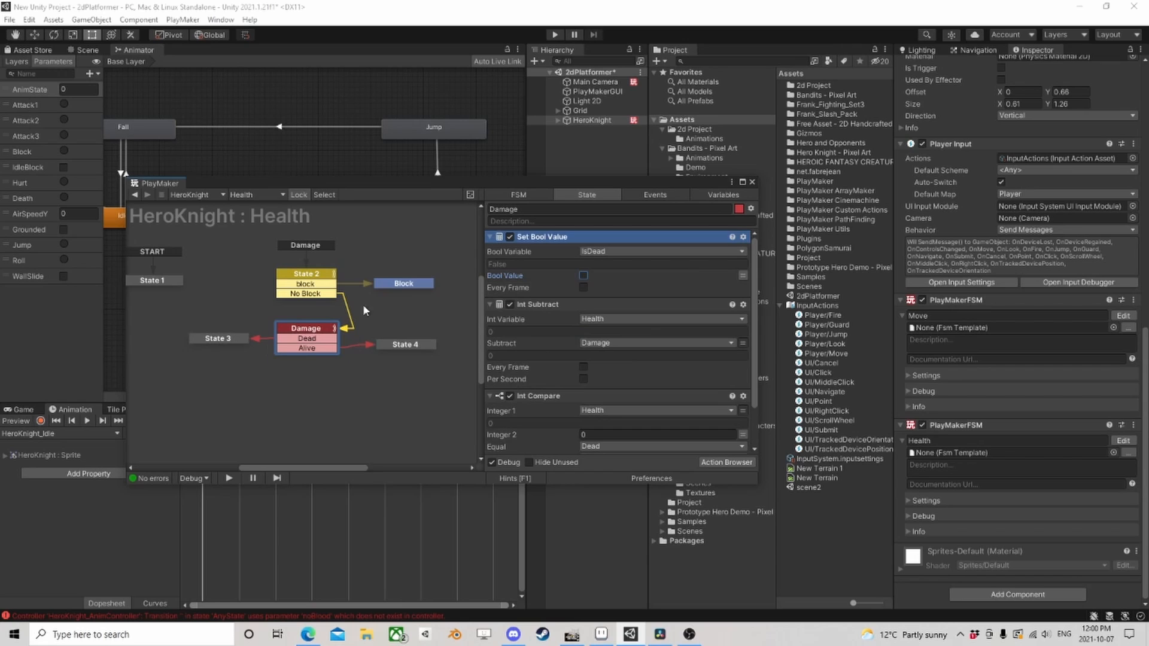
# - Add the Set Bool Value action with IsDead set to false to State 4, above Set Animator Trigger
pyautogui.click(406, 345)
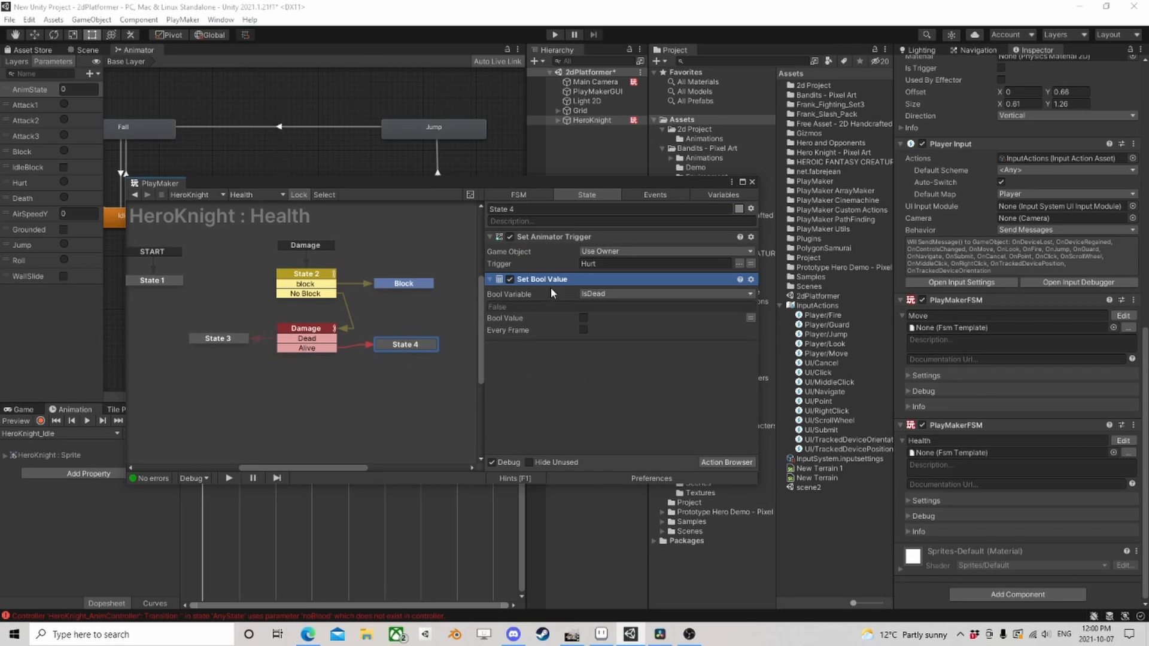
pyautogui.moveTo(538, 287); pyautogui.dragTo(538, 235)
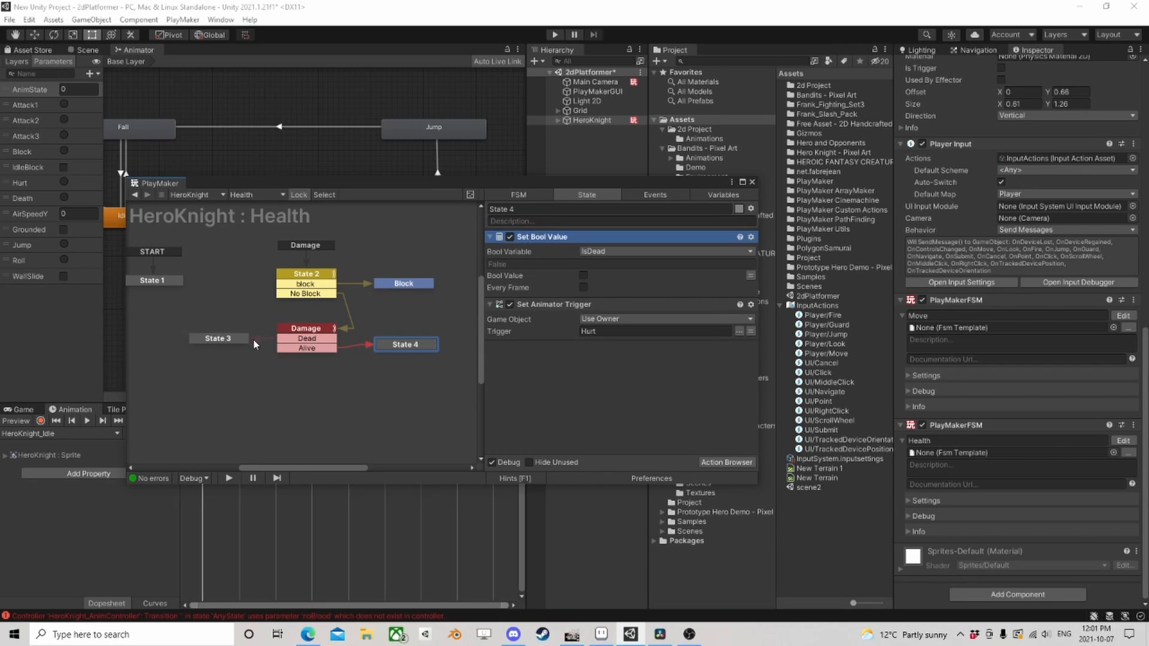
# - Review State 3's Block Events action and close the PlayMaker editor
pyautogui.click(219, 340)
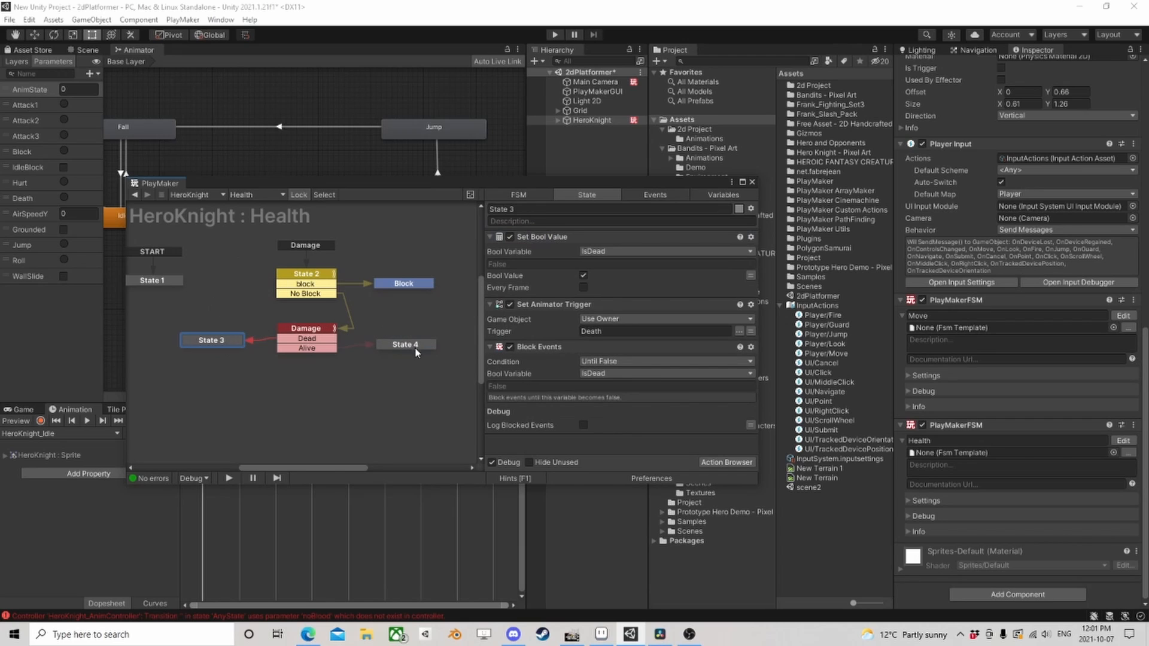
pyautogui.click(544, 351)
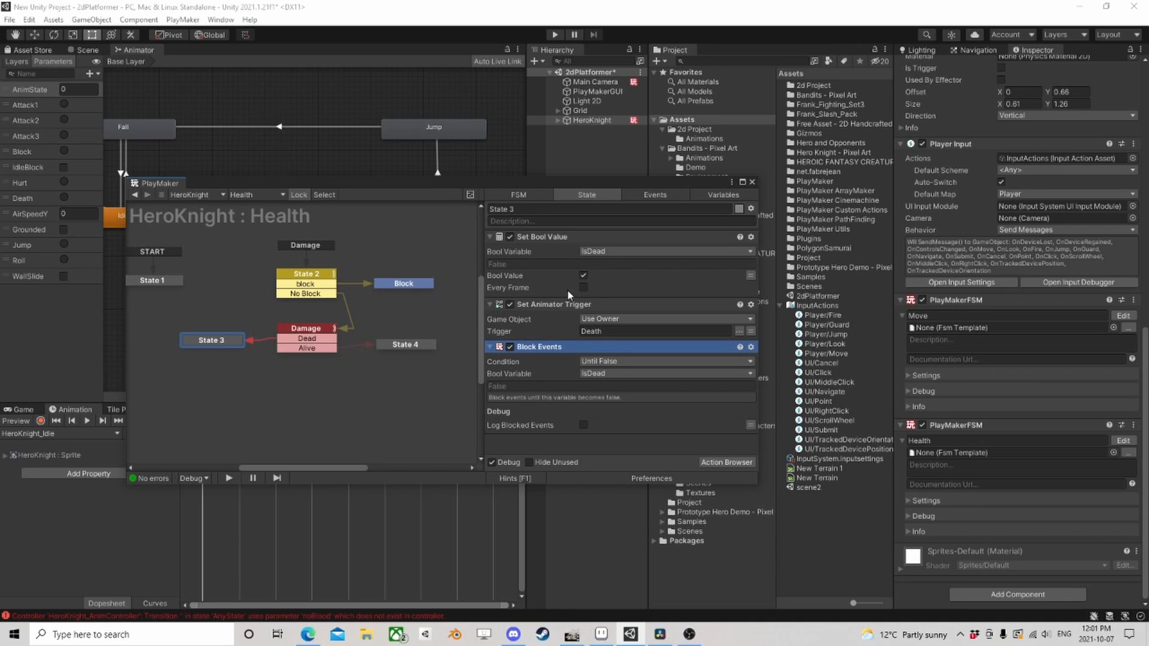
pyautogui.click(753, 182)
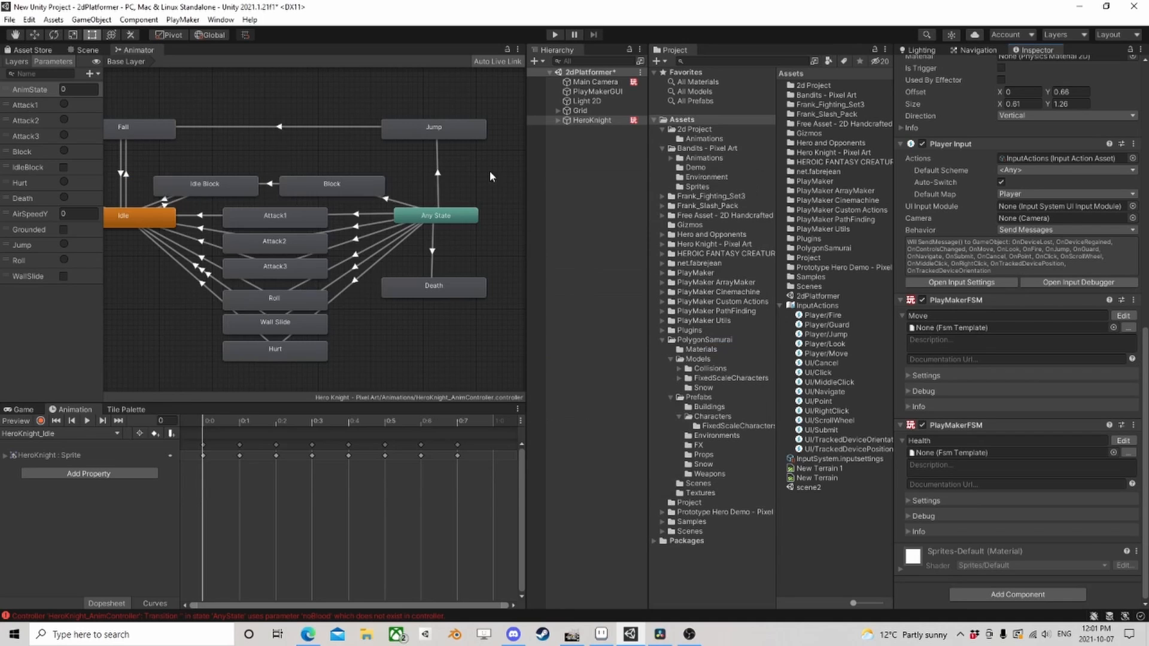
# - Examine the Roll and Wall Slide states in the Animator graph and the Any State to Wall Slide transition
pyautogui.scroll(-3, 202, 178)
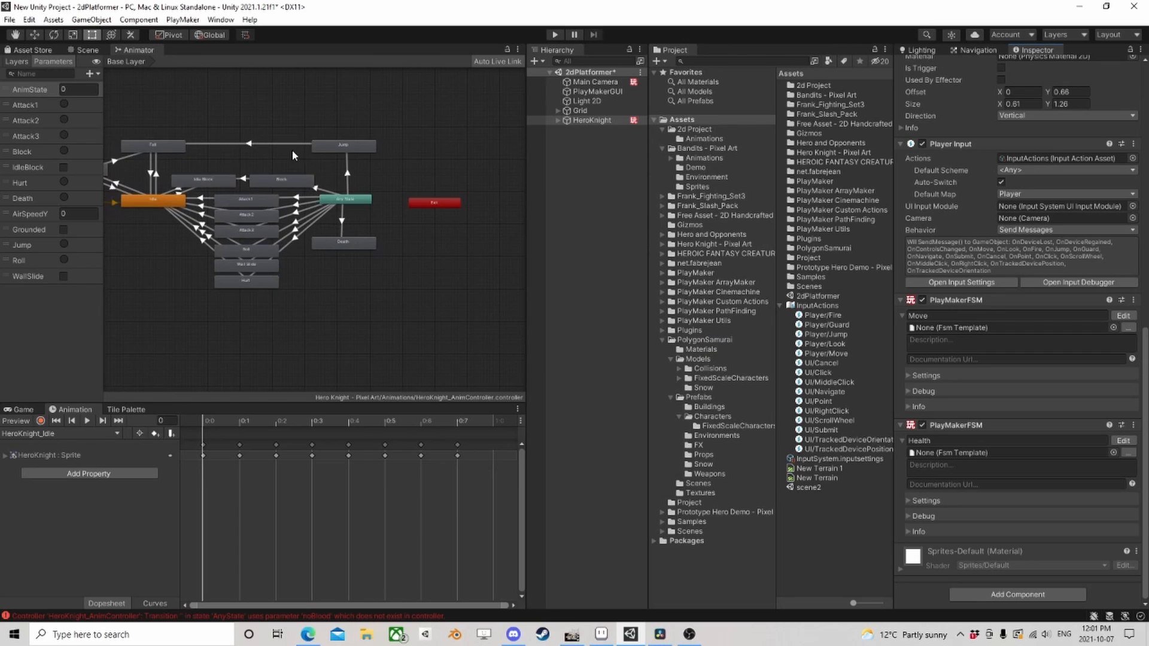
pyautogui.moveTo(259, 167); pyautogui.dragTo(314, 192, button='middle')
pyautogui.scroll(2, 317, 197)
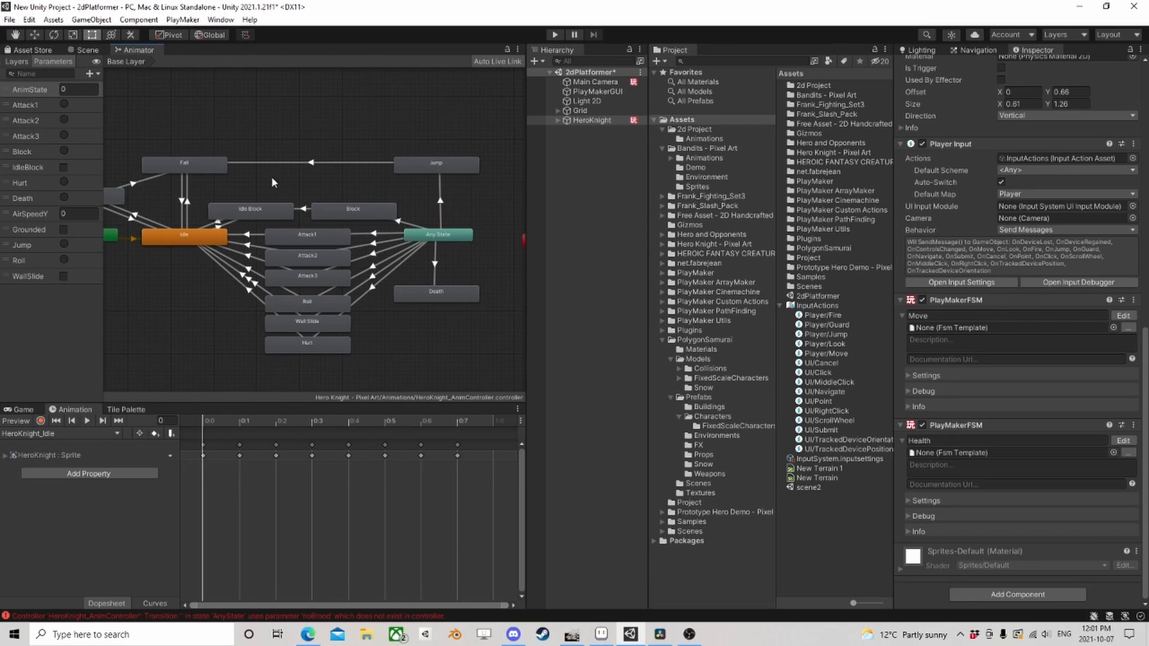
pyautogui.moveTo(189, 195)
pyautogui.mouseDown(button='middle')
pyautogui.moveTo(307, 179)
pyautogui.moveTo(169, 174)
pyautogui.moveTo(191, 198)
pyautogui.mouseUp(button='middle')
pyautogui.scroll(1, 169, 174)
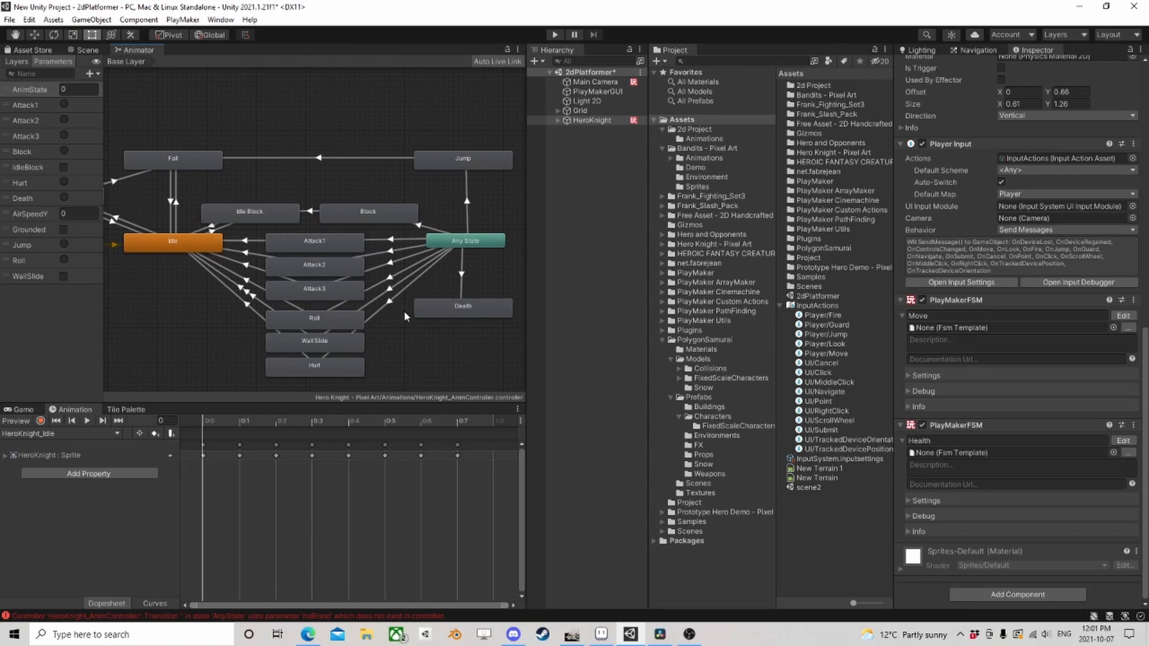
pyautogui.moveTo(404, 311); pyautogui.dragTo(376, 210, button='middle')
pyautogui.scroll(2, 376, 210)
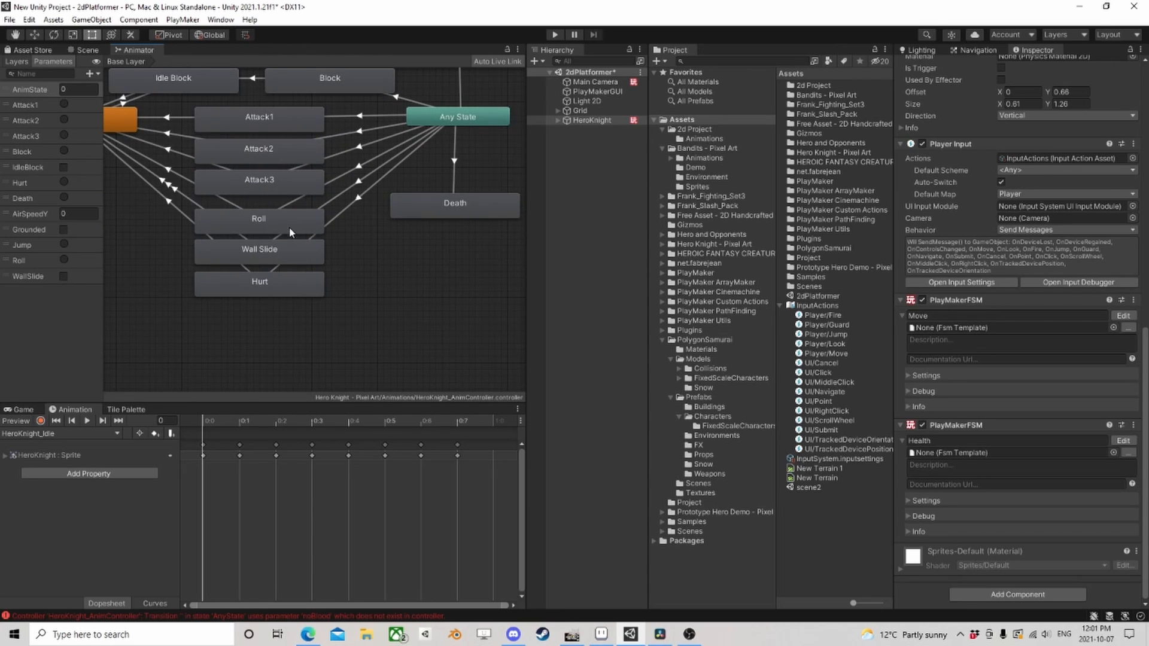
pyautogui.click(272, 224)
pyautogui.click(245, 251)
pyautogui.click(257, 230)
pyautogui.click(258, 254)
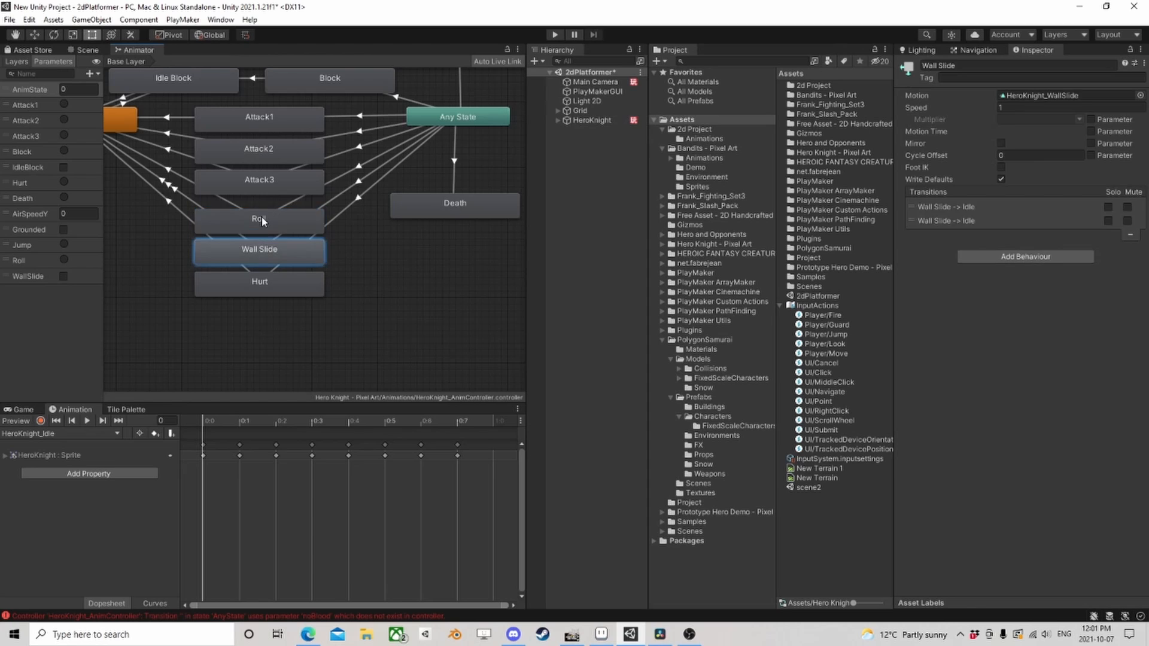
pyautogui.click(361, 187)
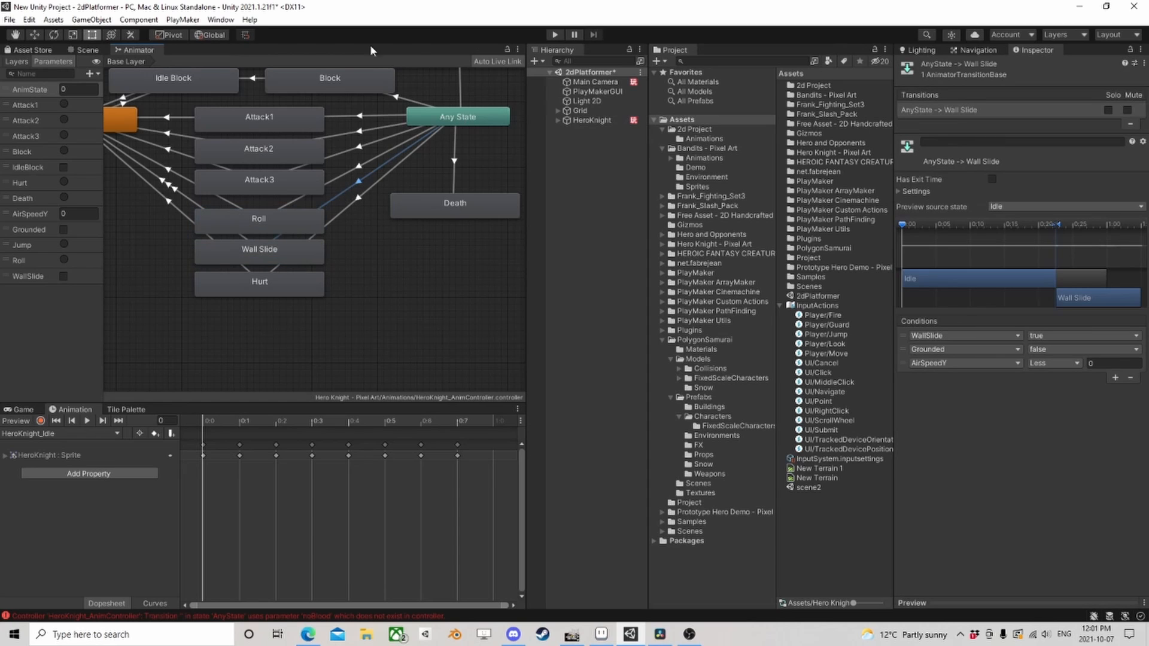
# - Compare the conditions on the Any State transitions to Wall Slide and Roll
pyautogui.click(591, 120)
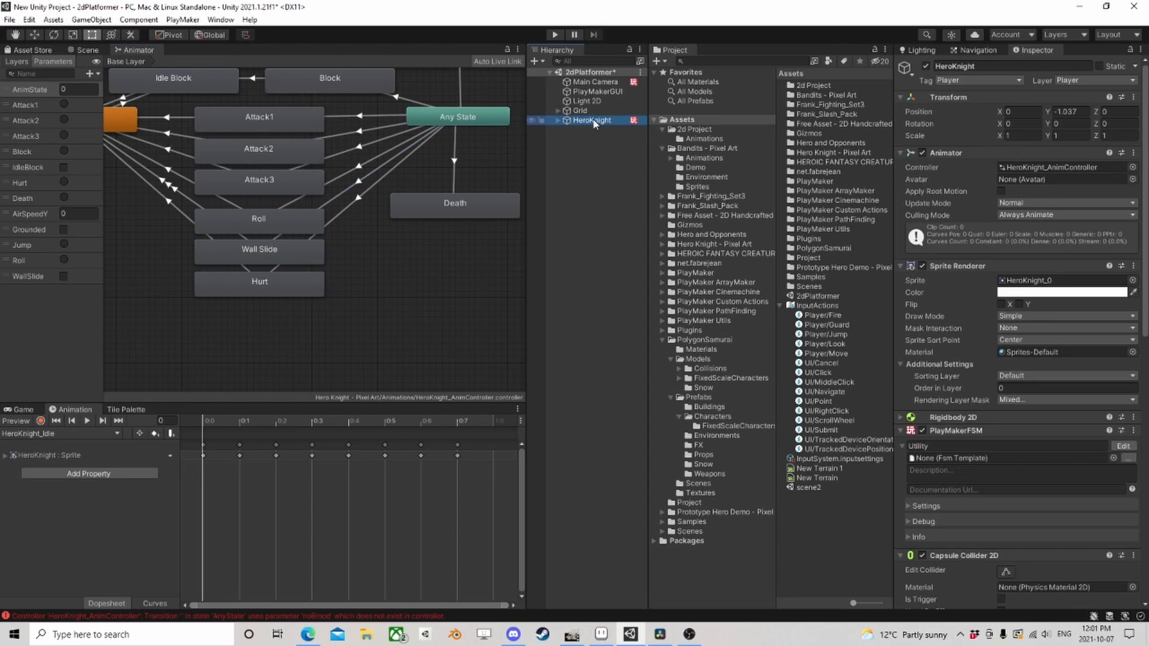
pyautogui.click(83, 50)
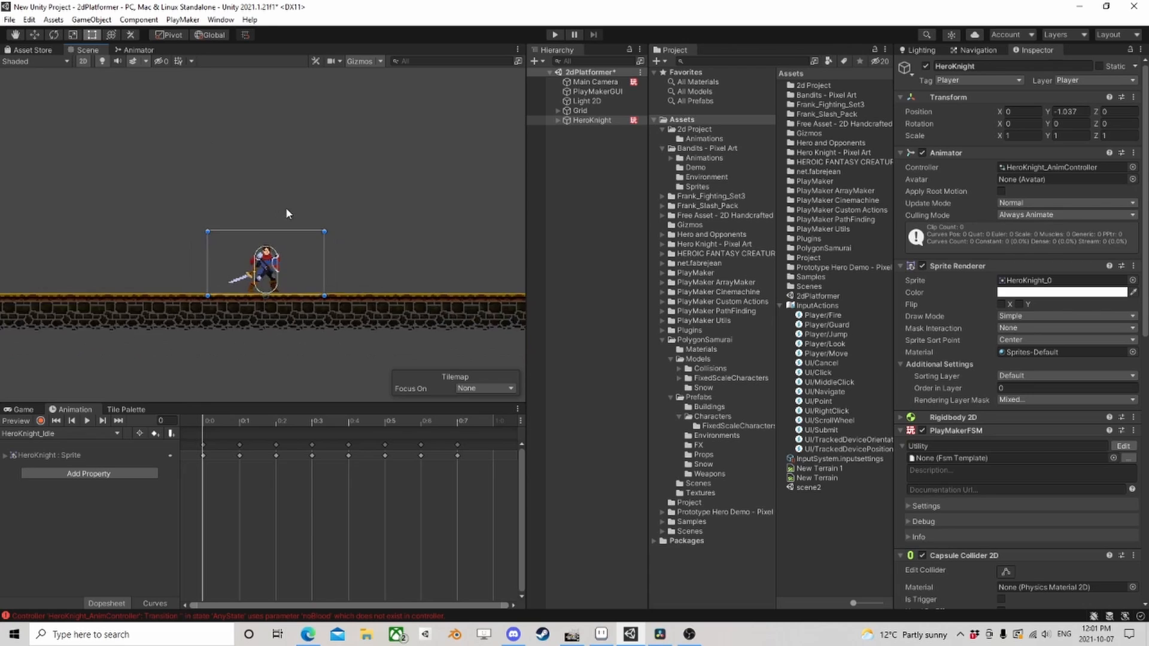
pyautogui.click(141, 50)
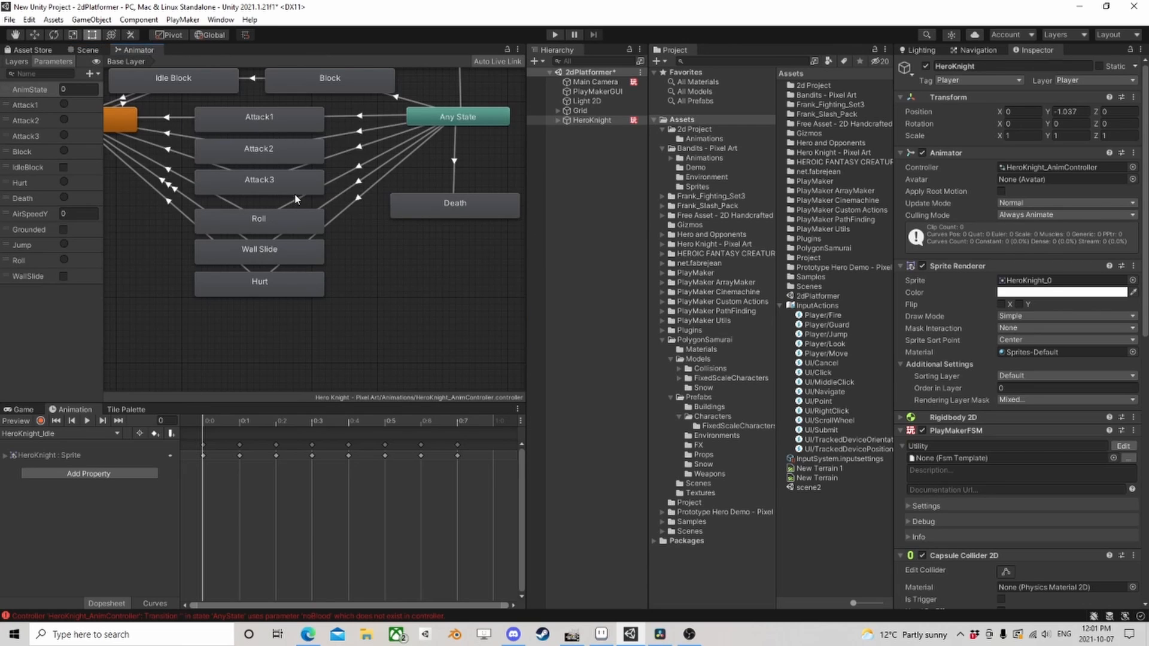
pyautogui.click(347, 196)
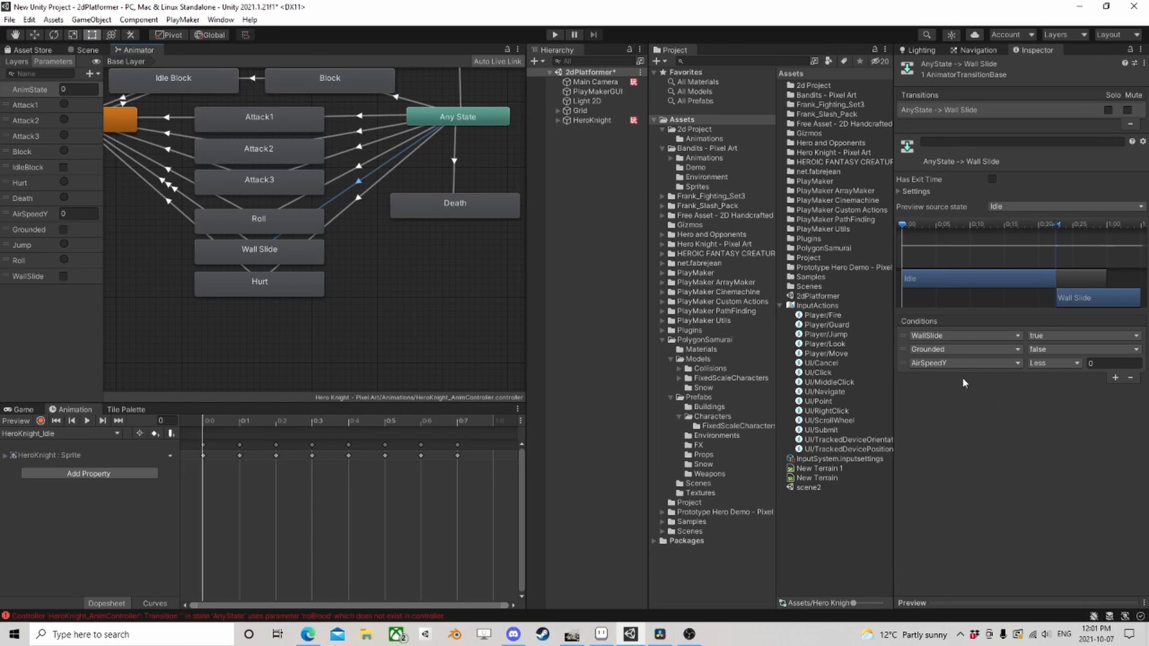
pyautogui.click(343, 178)
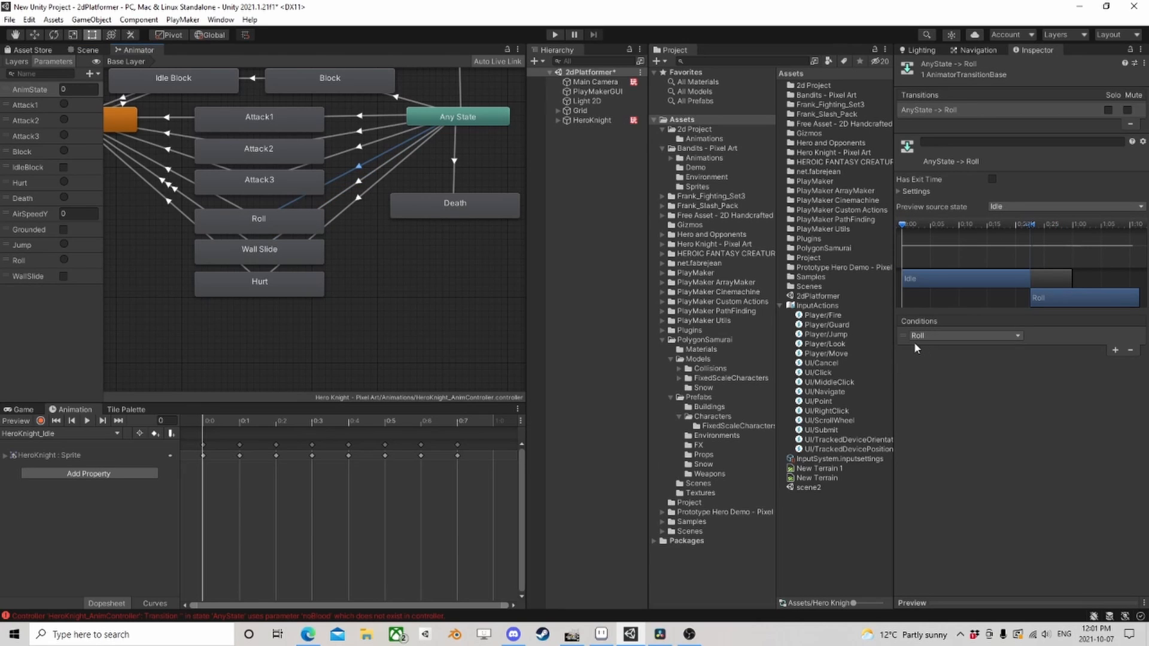
# - Review State 1's actions in HeroKnight's Move FSM and close the PlayMaker editor
pyautogui.click(87, 50)
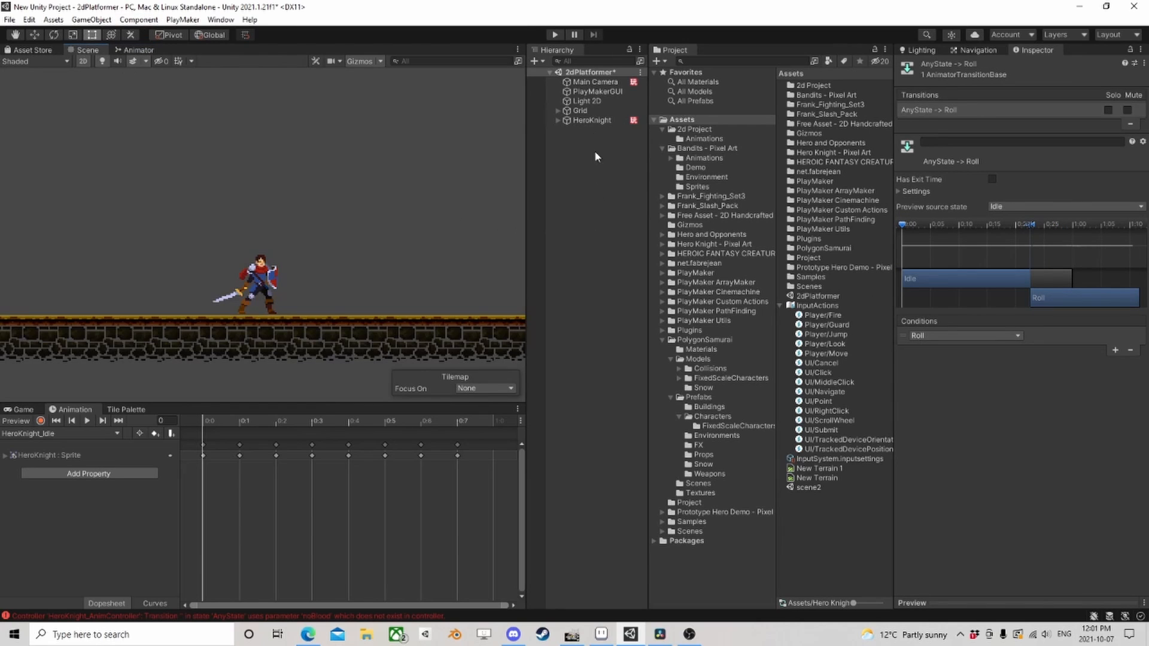
pyautogui.click(591, 120)
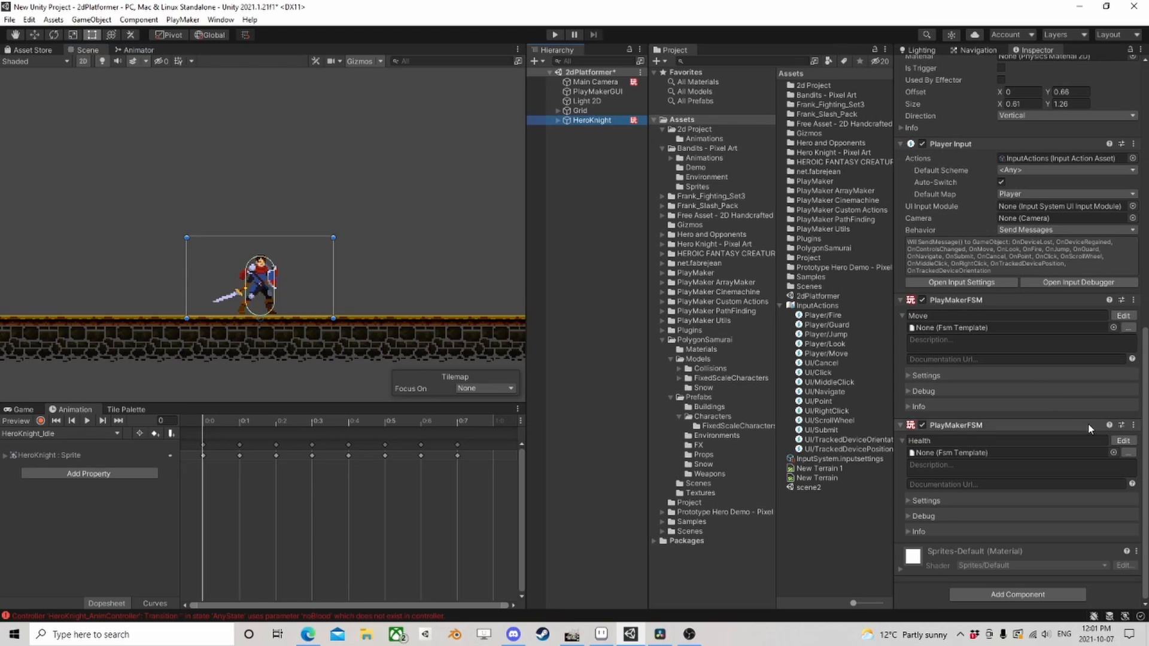
pyautogui.scroll(3, 1053, 395)
pyautogui.click(1124, 423)
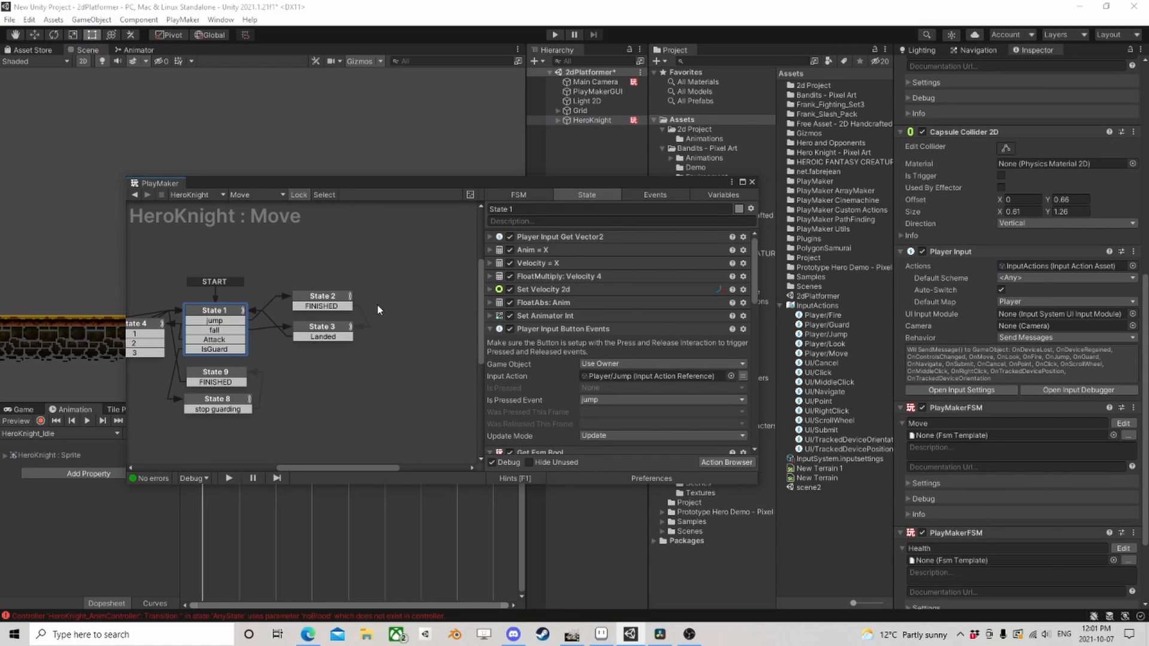
pyautogui.moveTo(217, 317); pyautogui.dragTo(271, 275, button='middle')
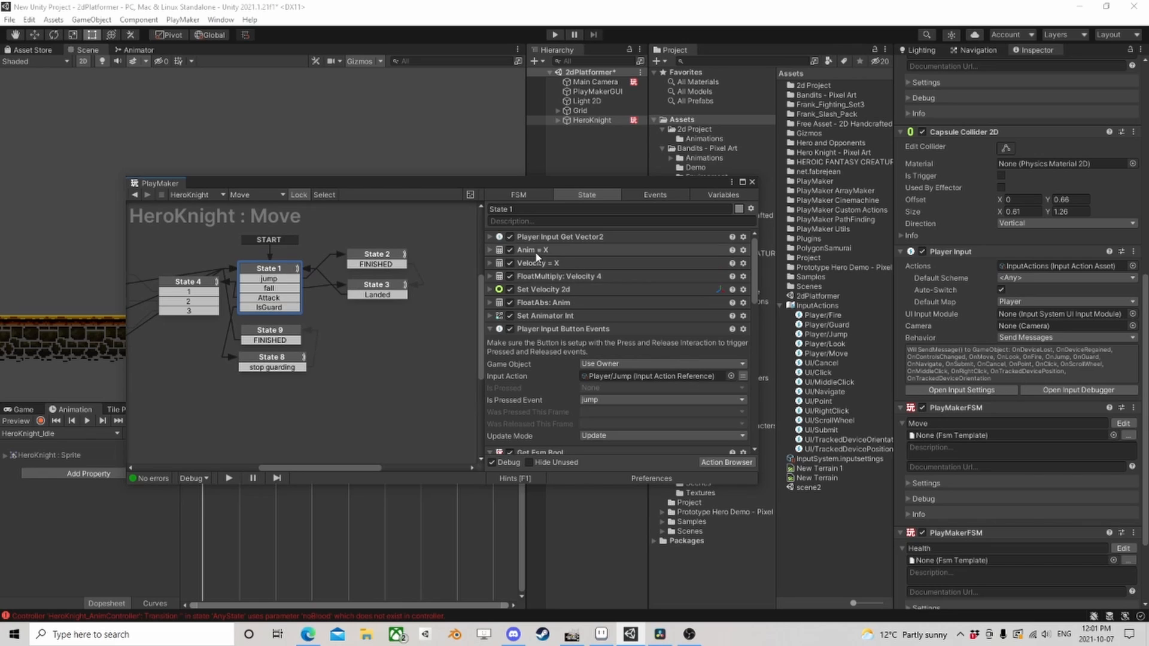
pyautogui.scroll(-2, 587, 276)
pyautogui.scroll(-6, 586, 281)
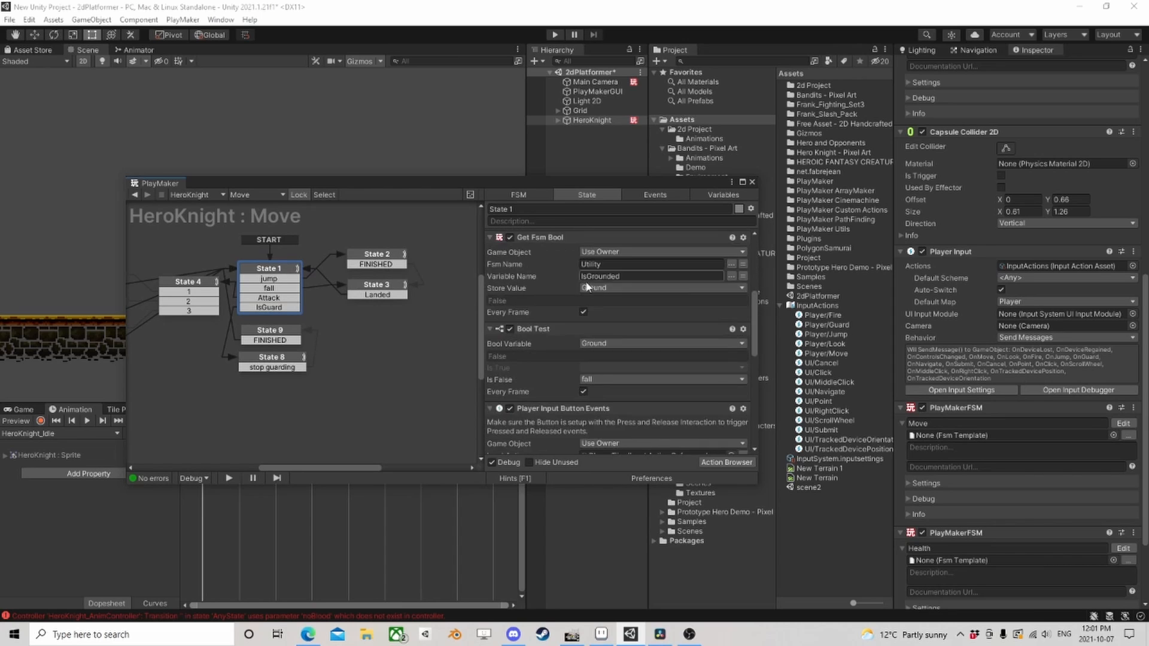
pyautogui.scroll(6, 581, 294)
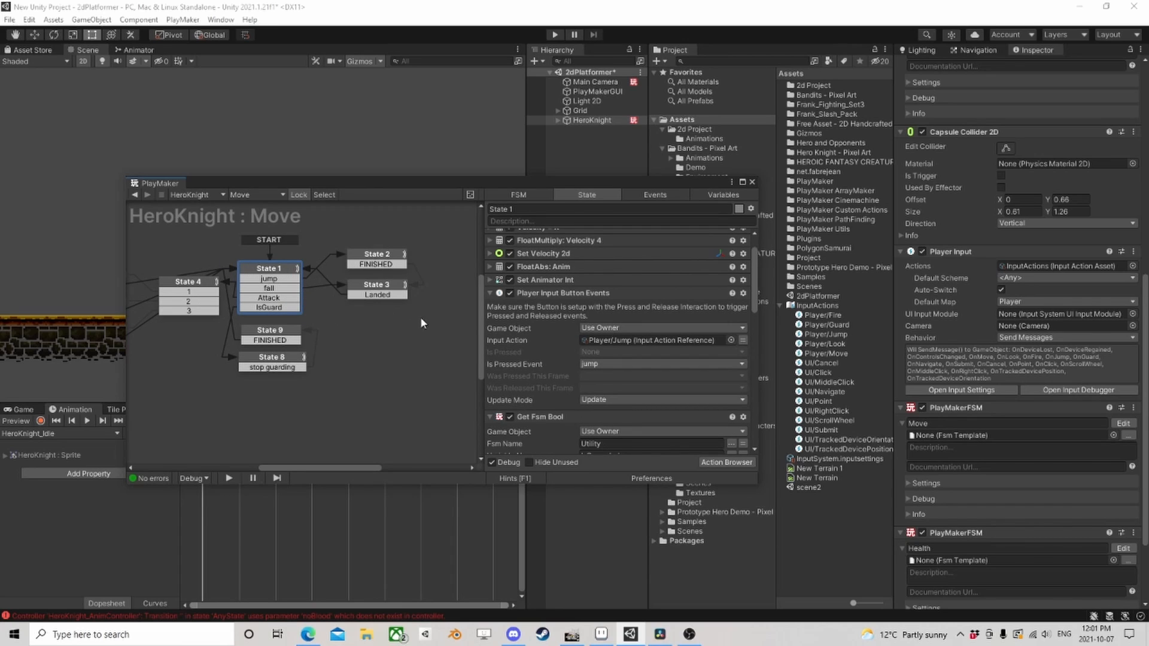
pyautogui.moveTo(353, 297); pyautogui.dragTo(393, 306, button='middle')
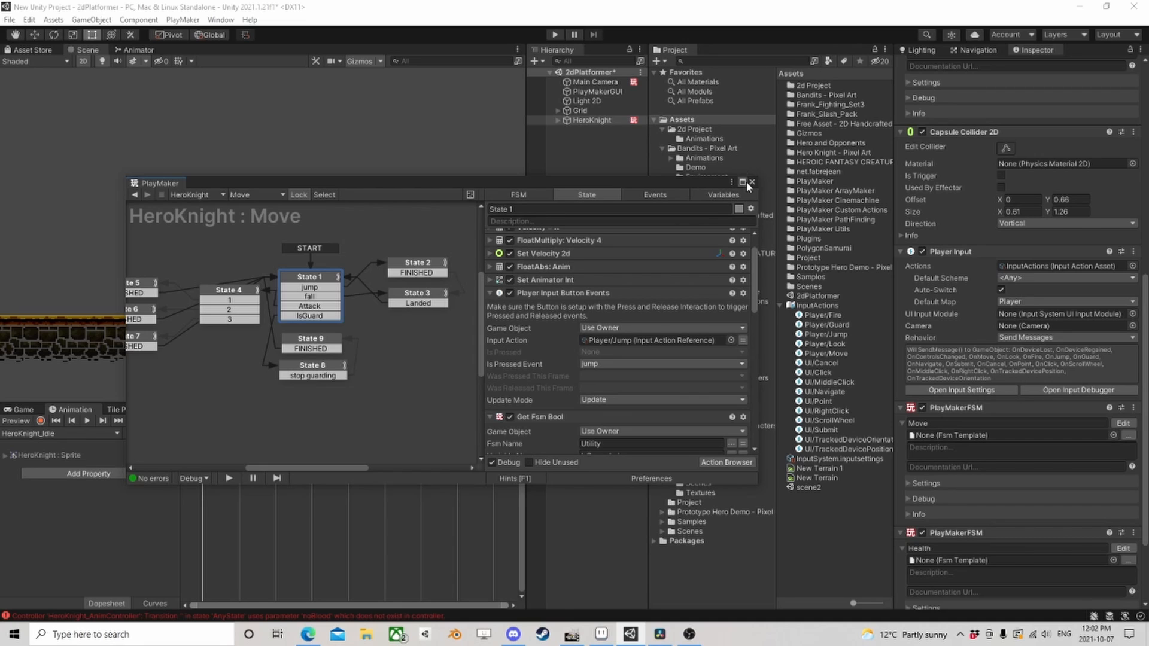
pyautogui.click(752, 182)
# - Add another PlayMakerFSM component to HeroKnight and open the new FSM for editing
pyautogui.scroll(-3, 1073, 393)
pyautogui.click(1017, 598)
pyautogui.write('fsm')
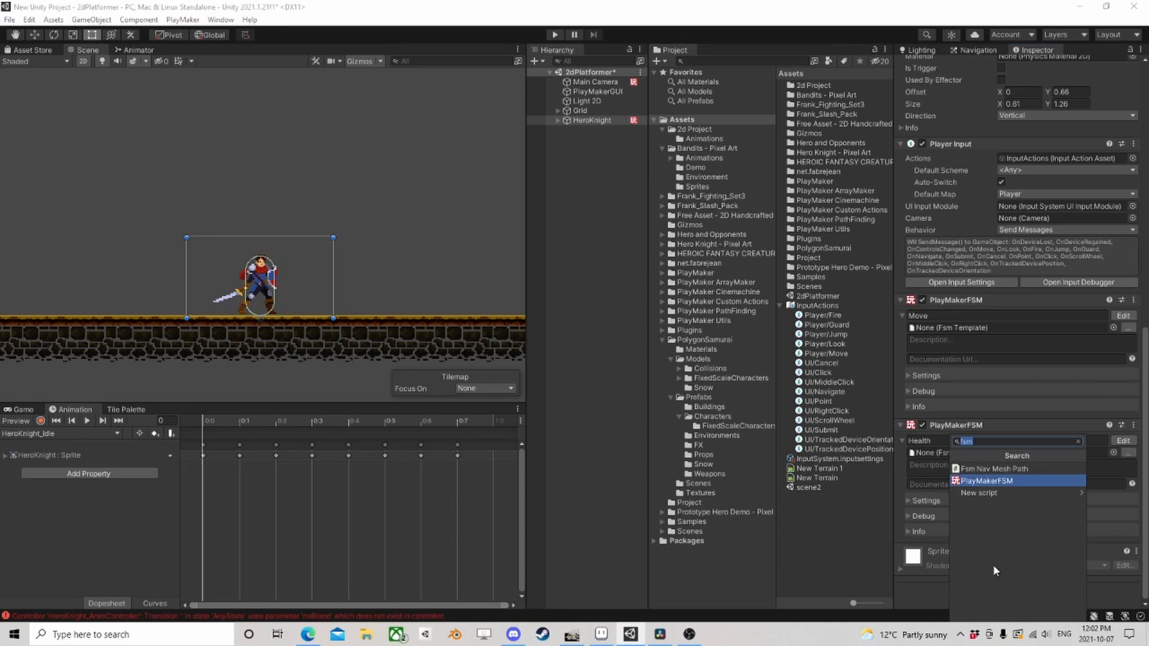
pyautogui.click(1005, 483)
pyautogui.scroll(-3, 970, 466)
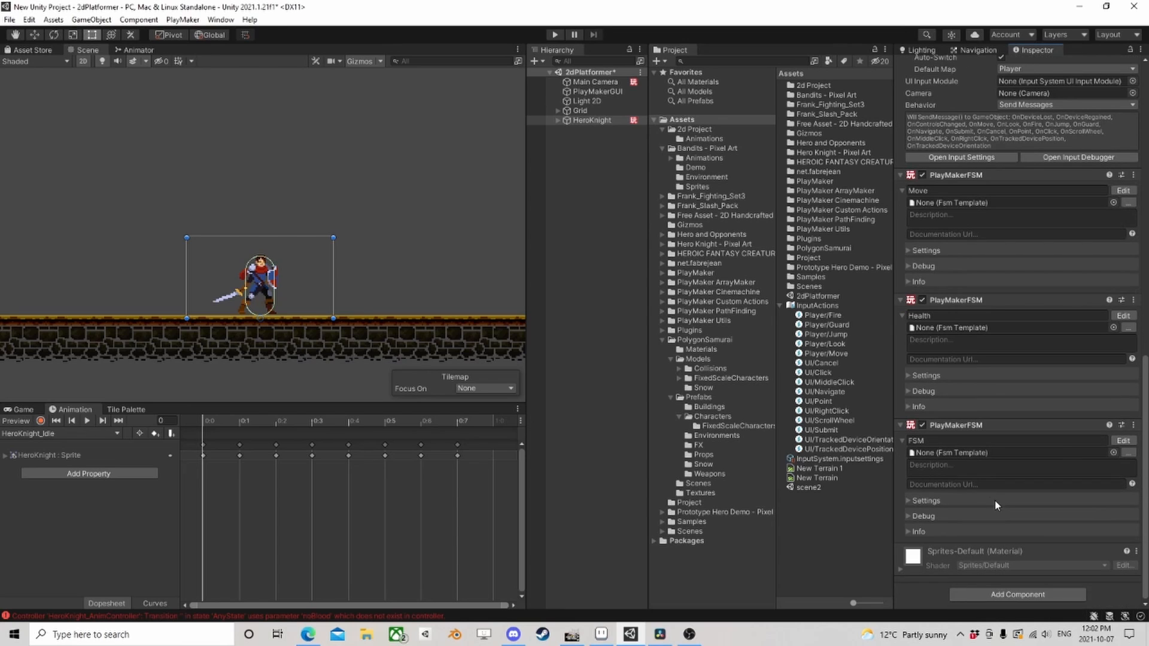
pyautogui.doubleClick(940, 440)
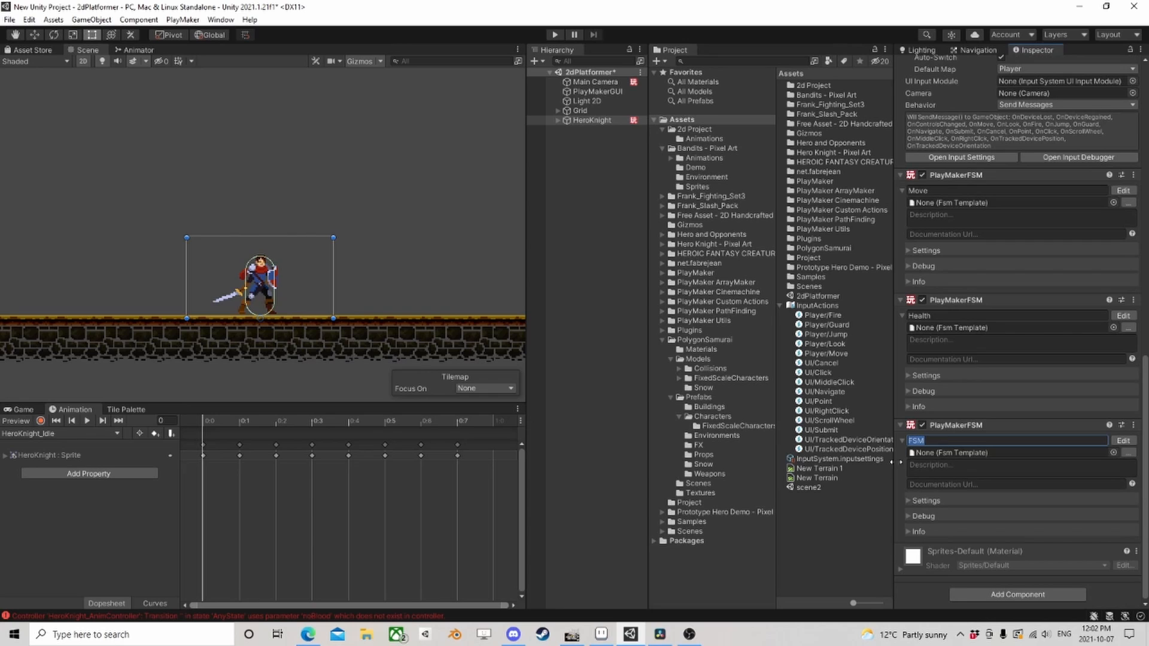
pyautogui.click(1121, 440)
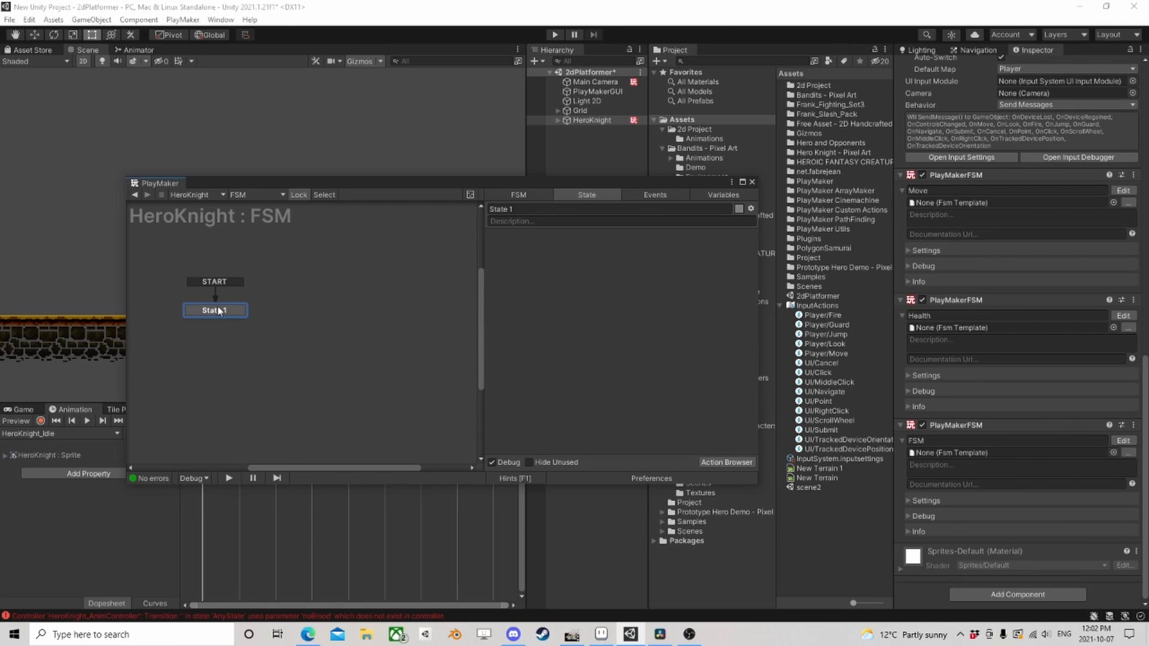
# - Add a Player Input Get Vector2 action to State 1 of the new FSM
pyautogui.click(727, 463)
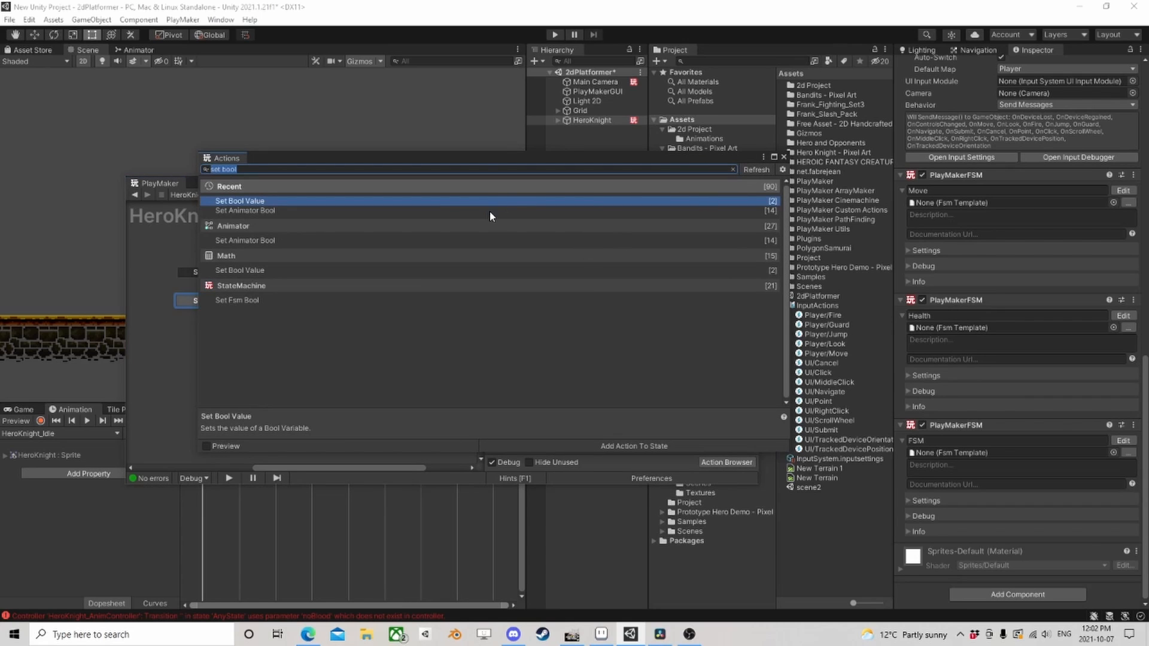
pyautogui.write('get')
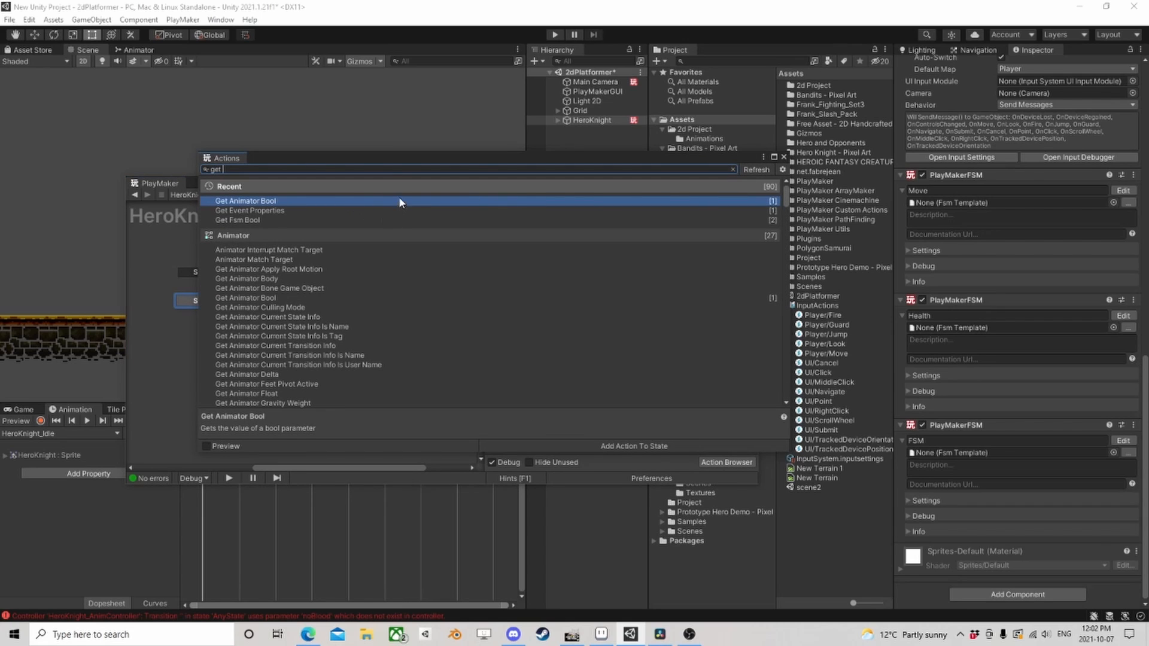
pyautogui.press('BackSpace')
pyautogui.press('BackSpace')
pyautogui.press('BackSpace')
pyautogui.press('BackSpace')
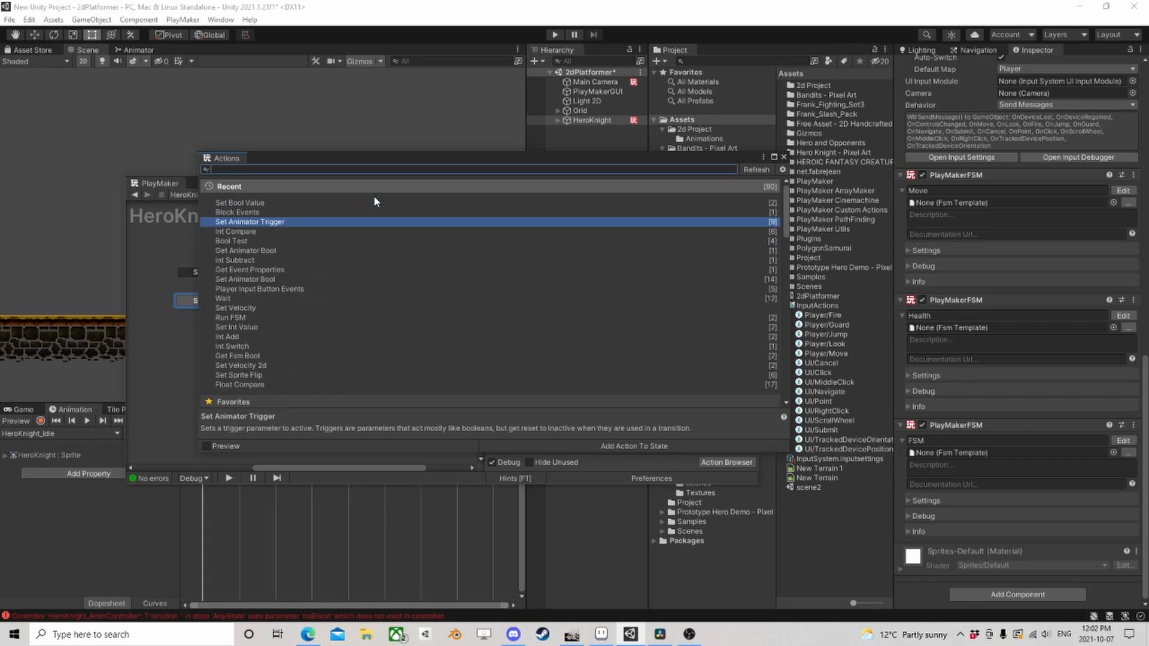
pyautogui.write('input')
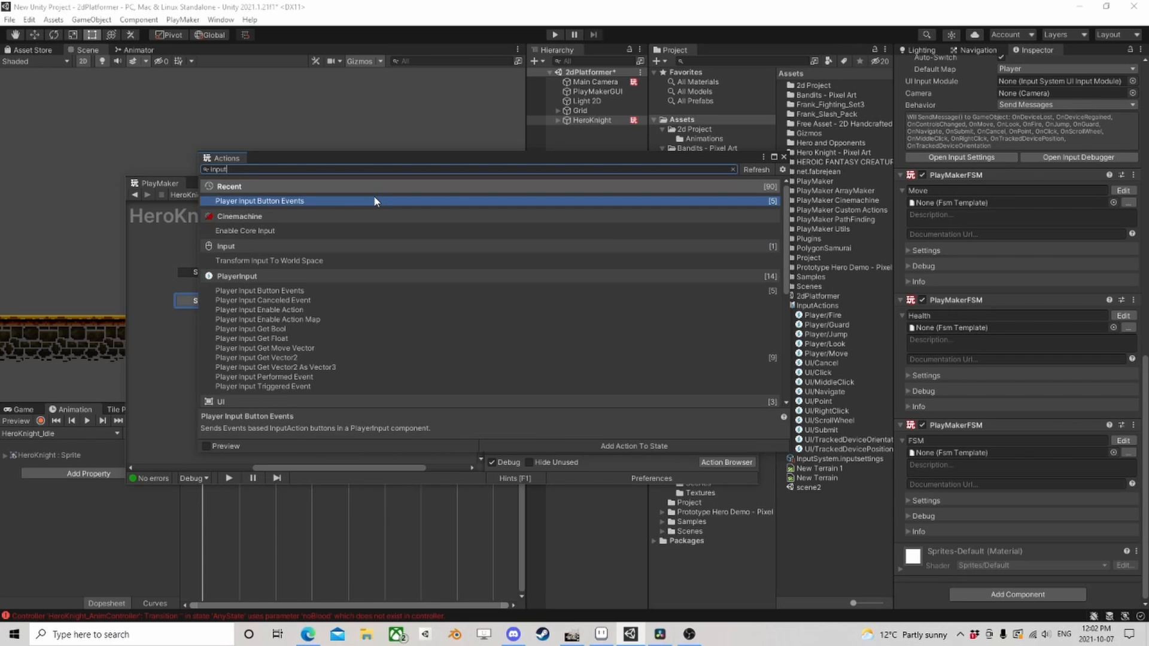
pyautogui.scroll(-2, 289, 323)
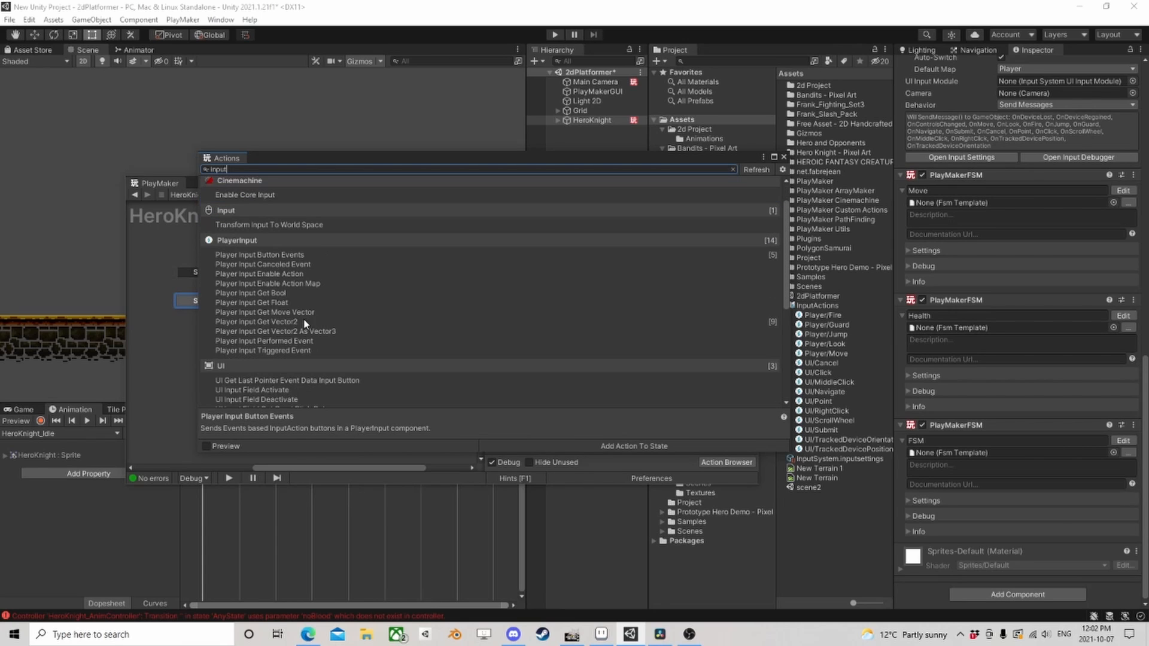
pyautogui.click(285, 322)
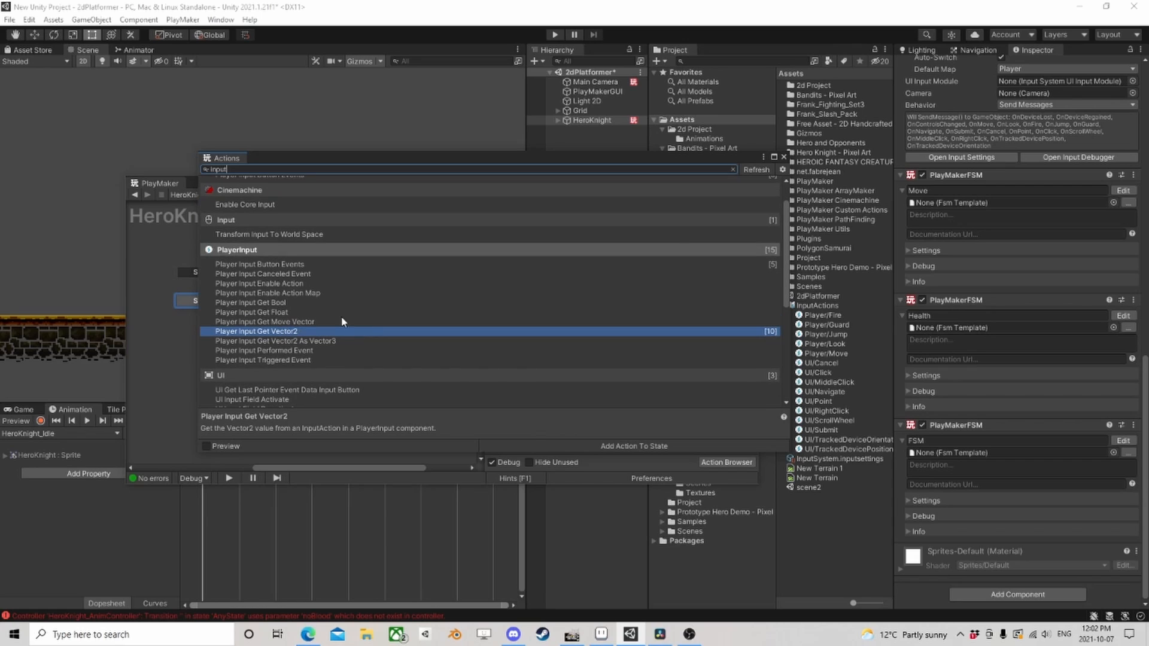
pyautogui.click(784, 156)
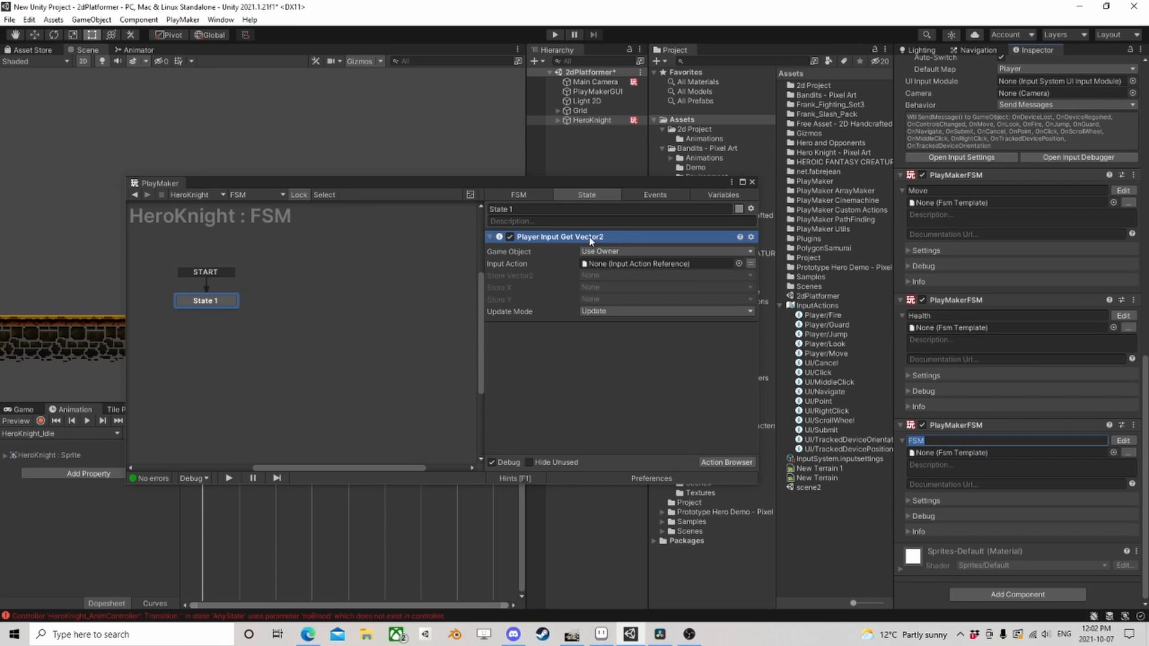
# - Set the Get Vector2 action's Input Action to Player/Move and store its X value in a new variable named X
pyautogui.click(741, 264)
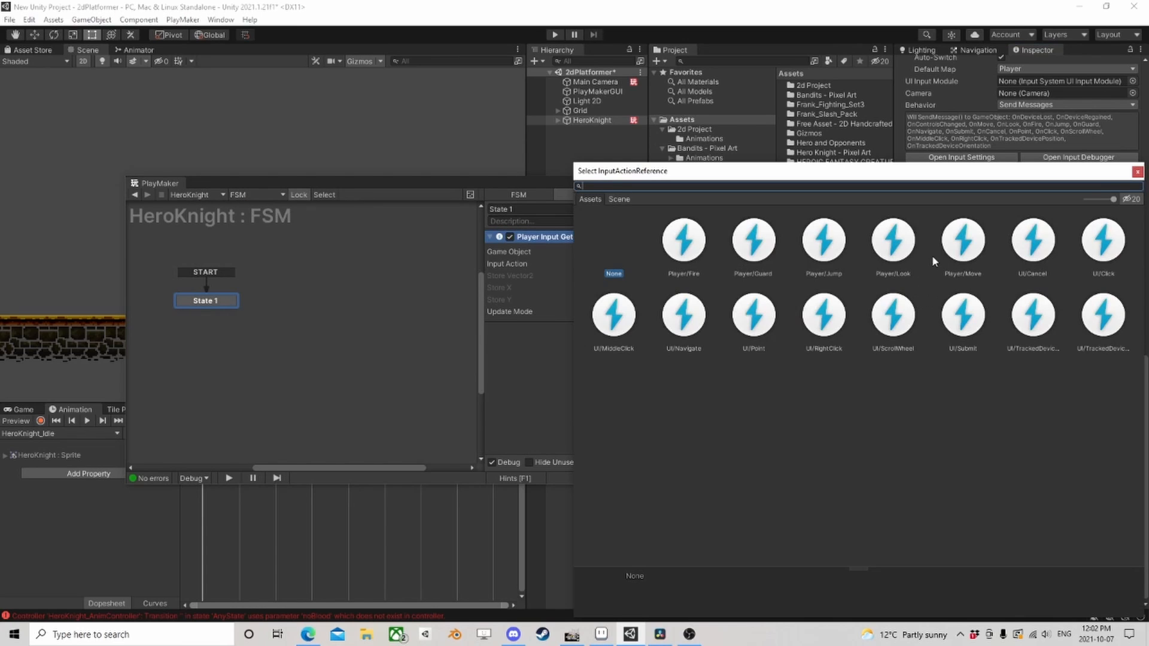
pyautogui.click(960, 248)
pyautogui.click(1137, 172)
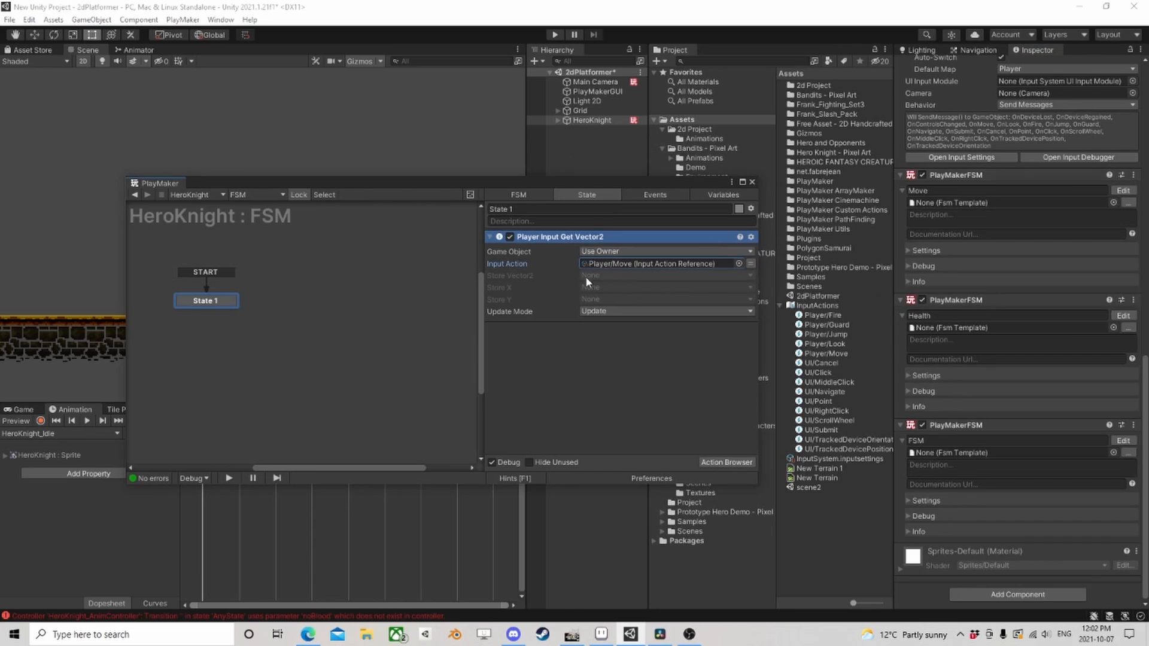
pyautogui.click(617, 289)
pyautogui.click(639, 316)
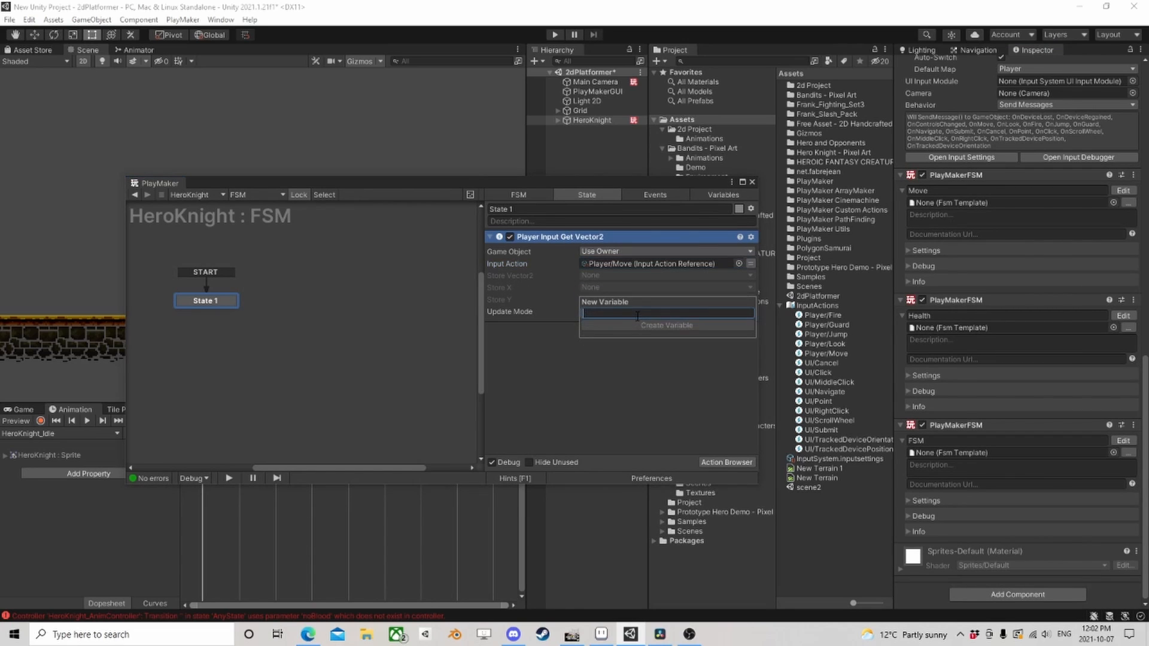
pyautogui.write('X')
pyautogui.press('Return')
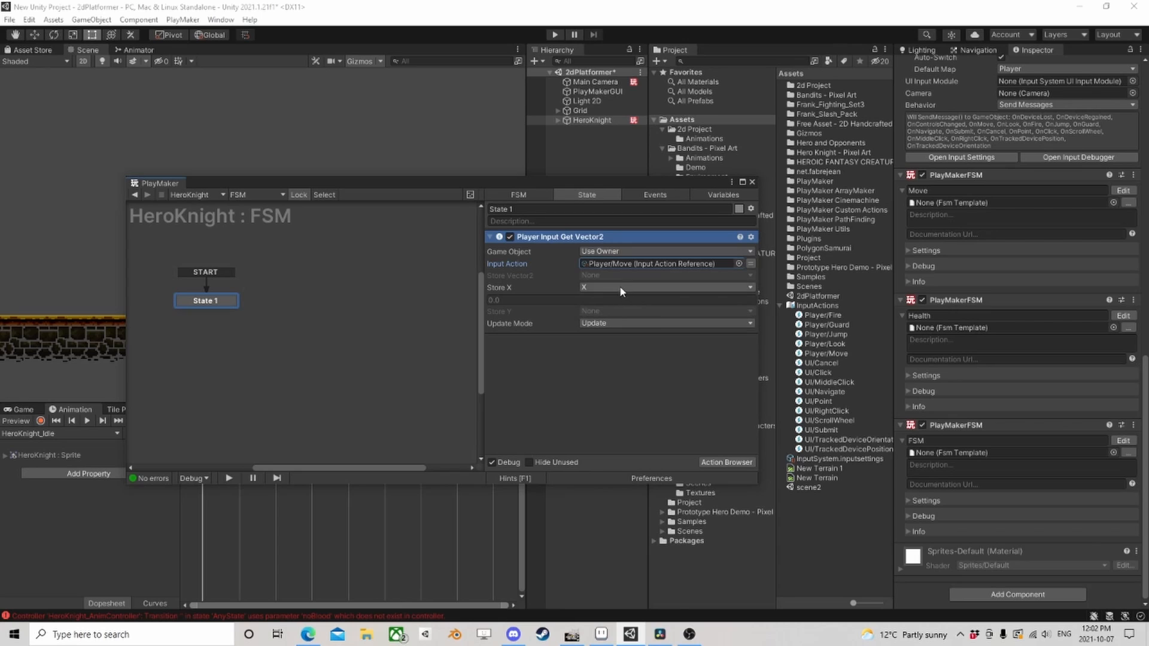
# - Add a Float Compare action to State 1 and move it below the Player Input Get Vector2 action
pyautogui.moveTo(571, 188); pyautogui.dragTo(576, 130)
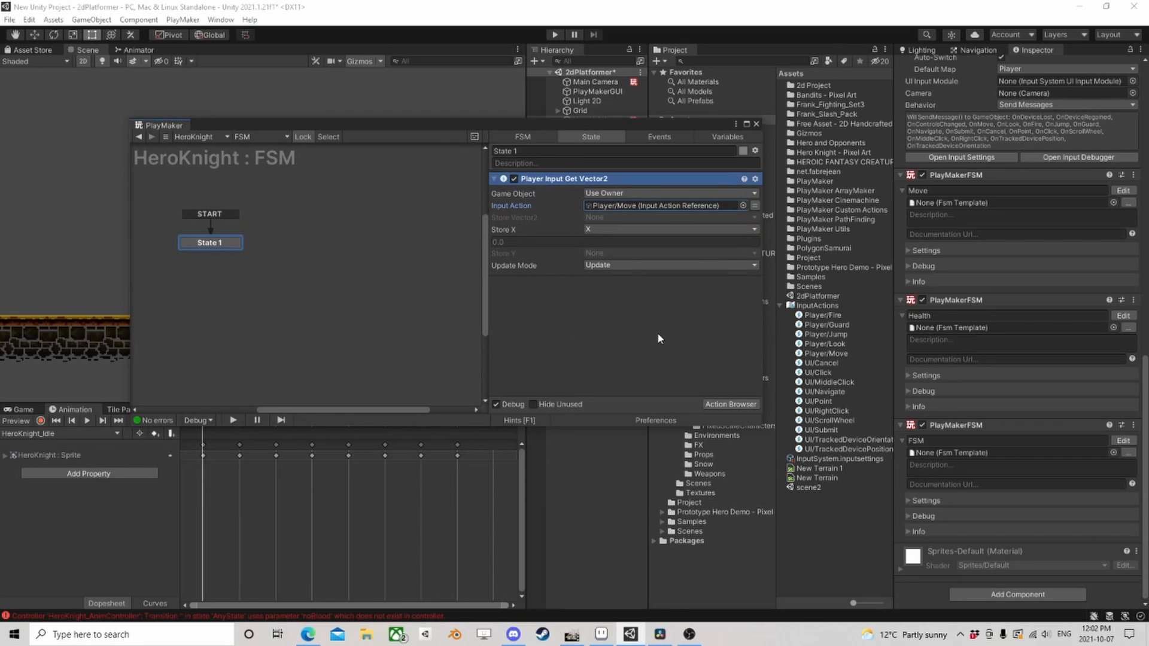
pyautogui.click(730, 404)
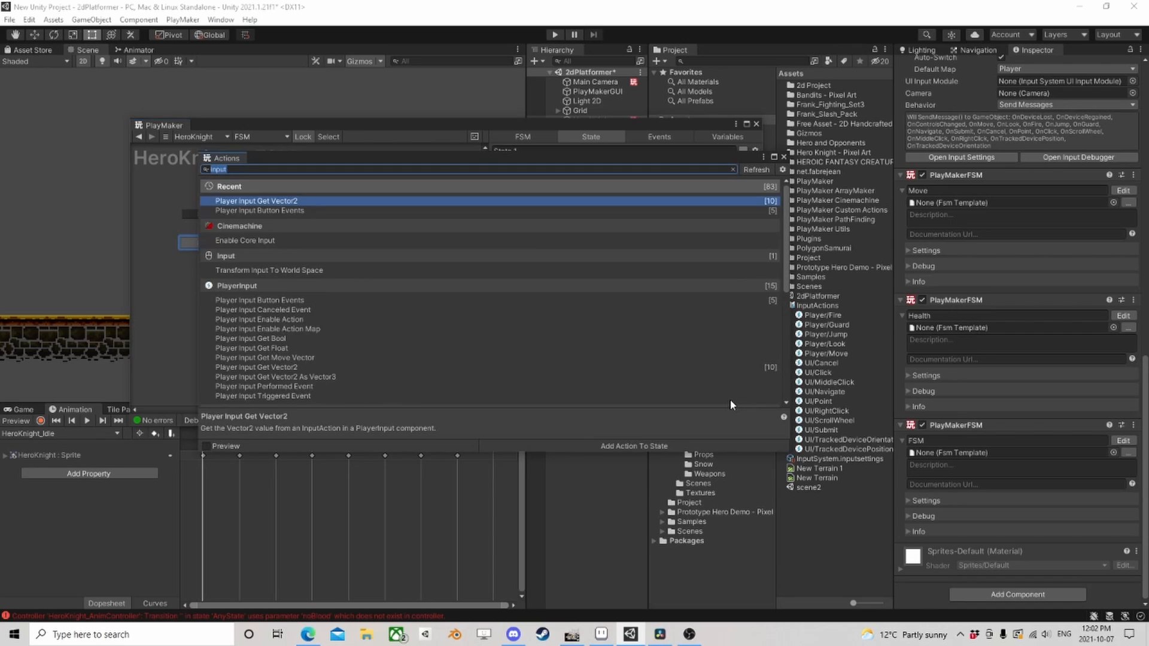
pyautogui.write('float com')
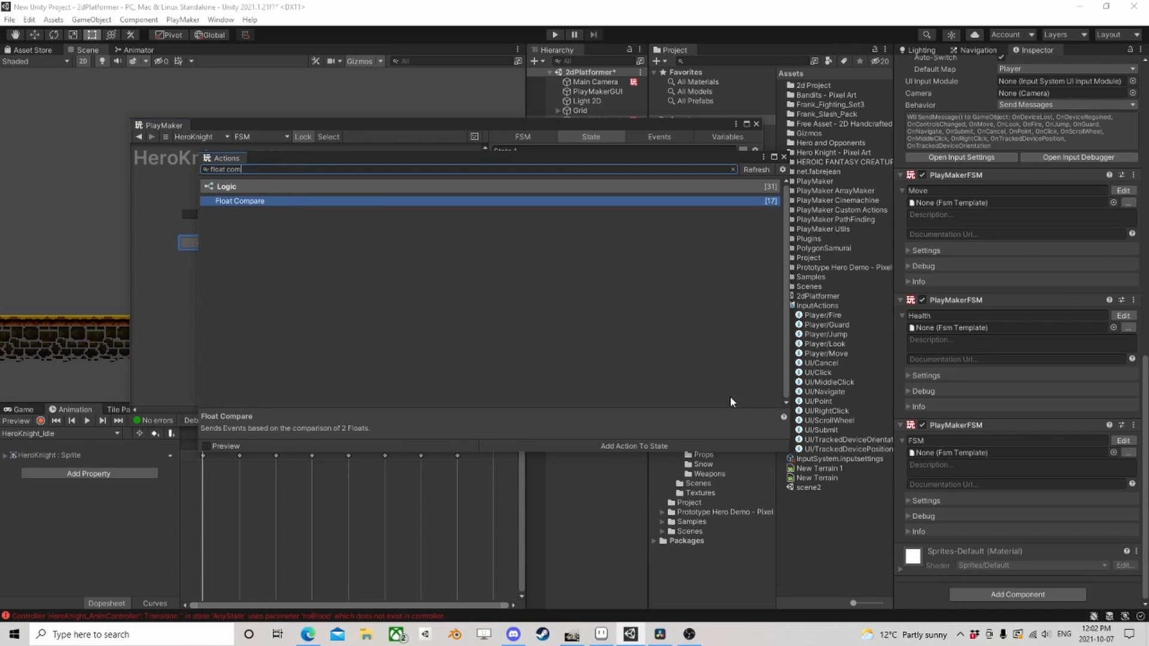
pyautogui.write('p')
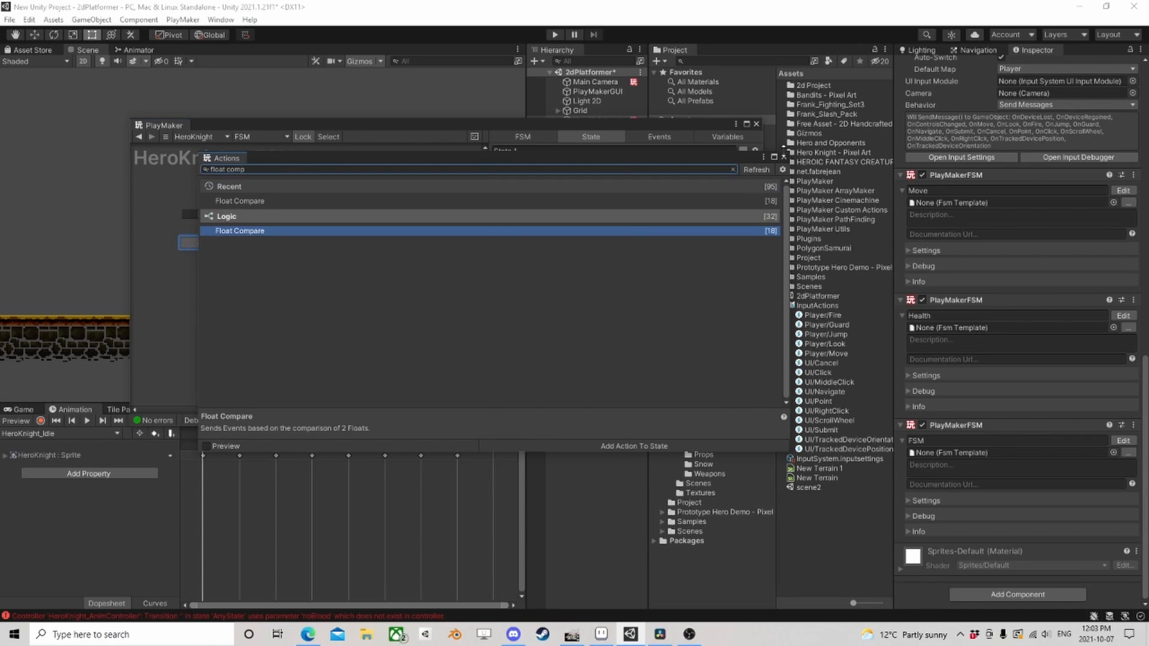
pyautogui.press('Return')
pyautogui.rightClick(542, 178)
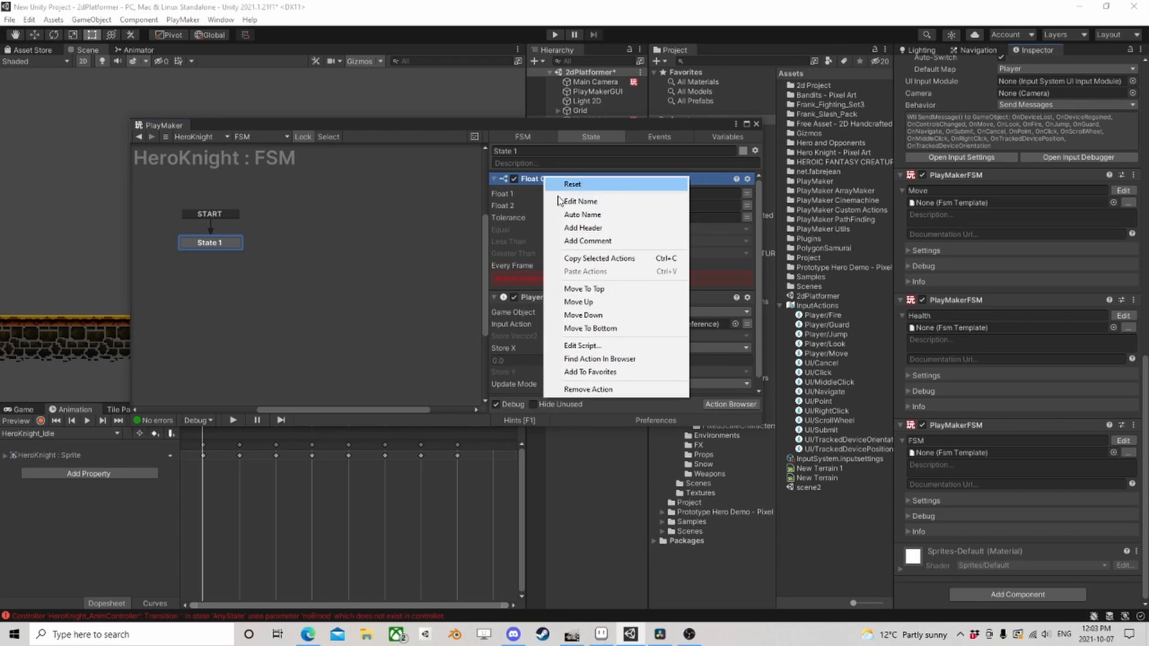
pyautogui.click(598, 313)
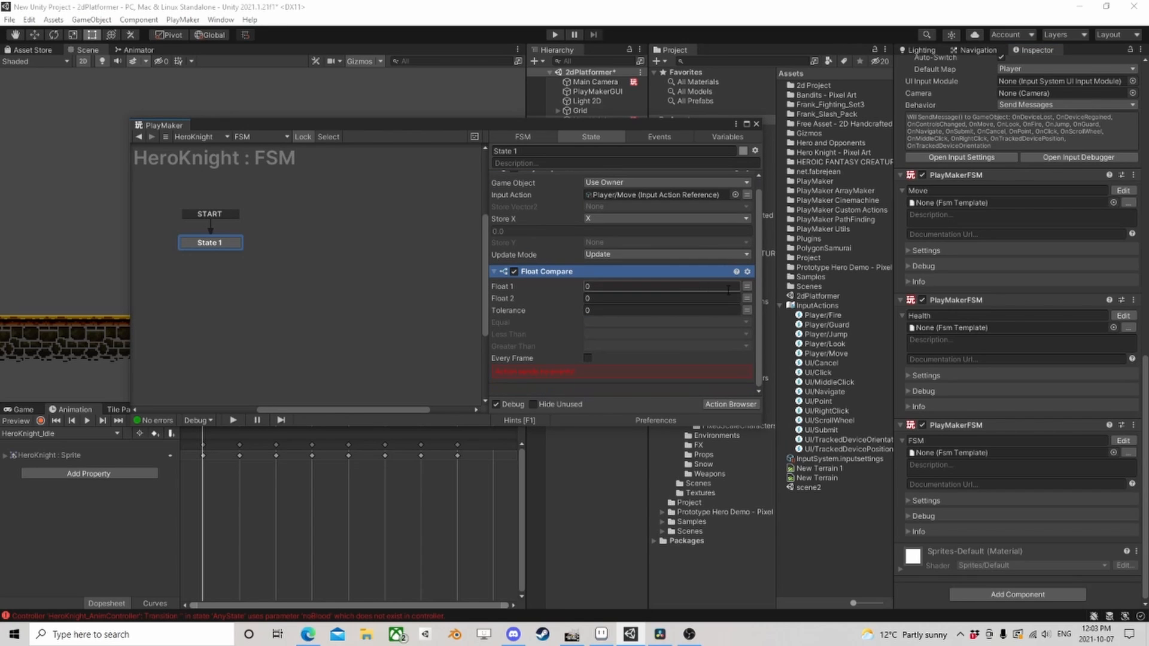
# - Configure Float Compare to check X against 0.1 every frame and send a new event, Moving Right, when greater
pyautogui.click(747, 286)
pyautogui.click(689, 286)
pyautogui.click(635, 311)
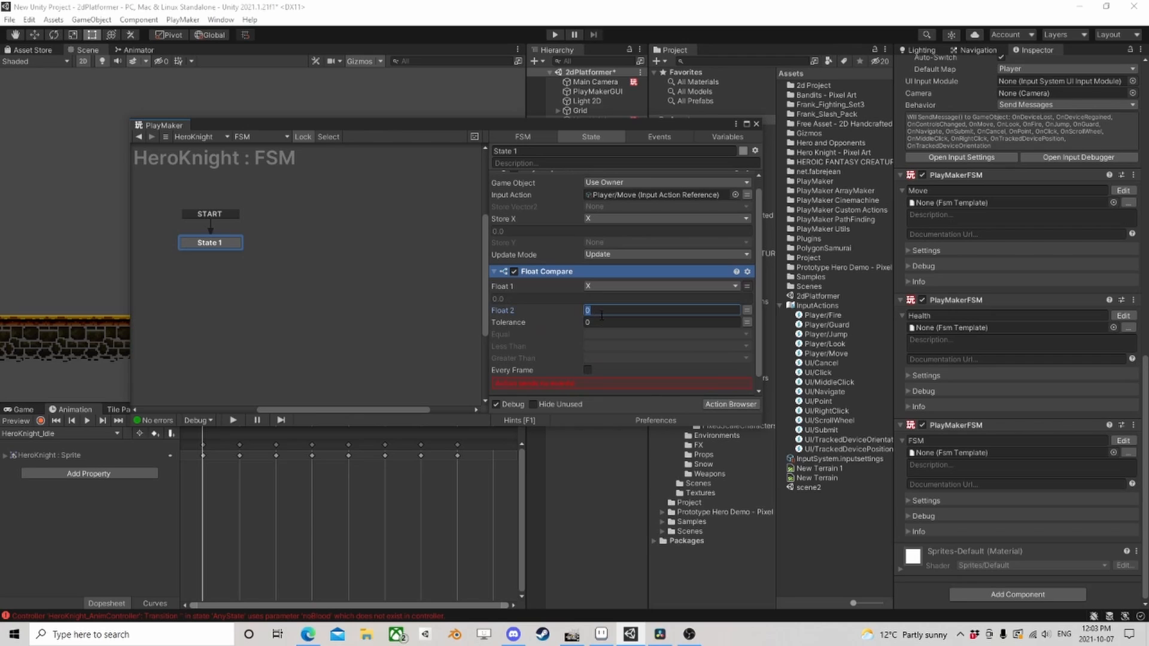
pyautogui.write('0.1')
pyautogui.click(592, 361)
pyautogui.click(619, 432)
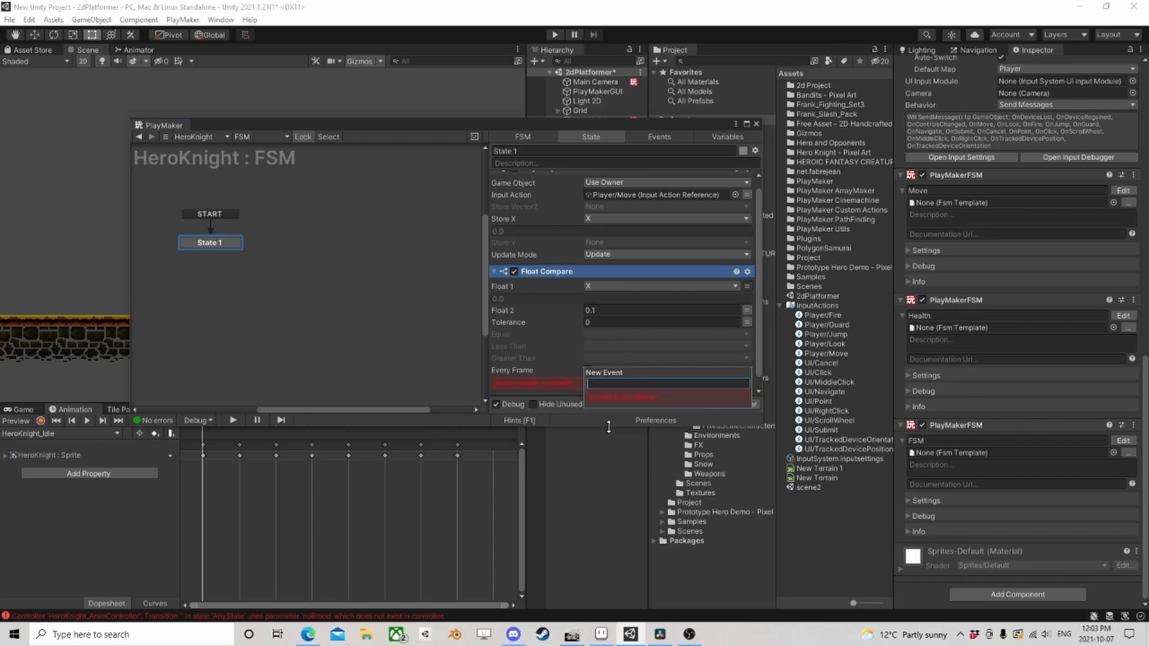
pyautogui.write('Moving Right')
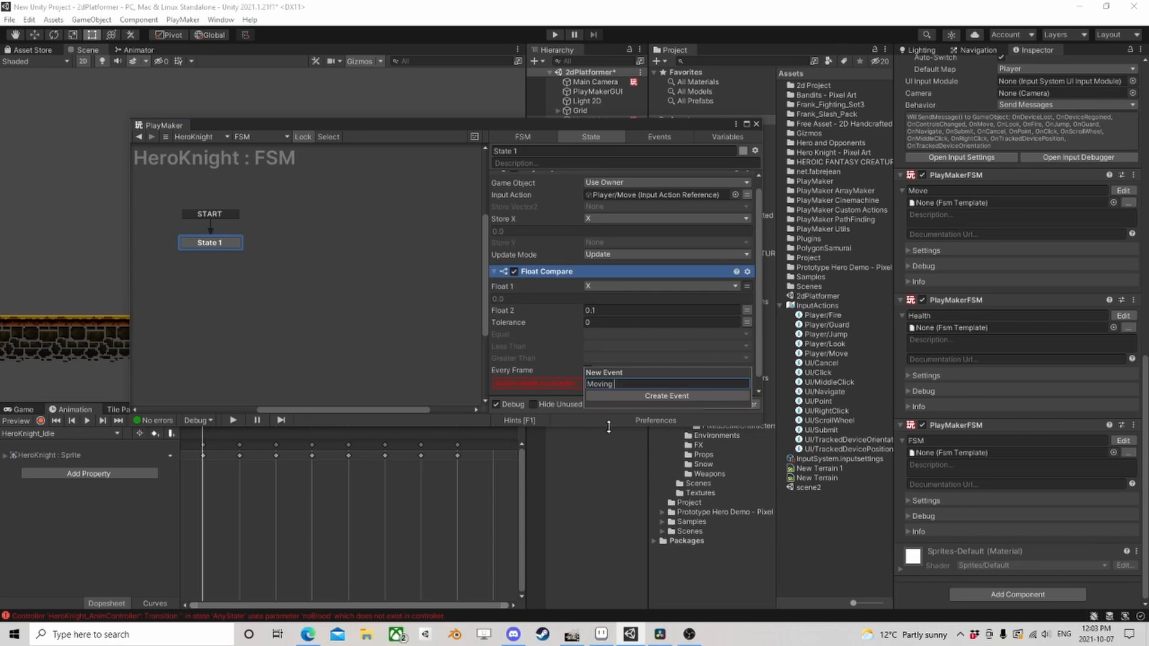
pyautogui.press('Return')
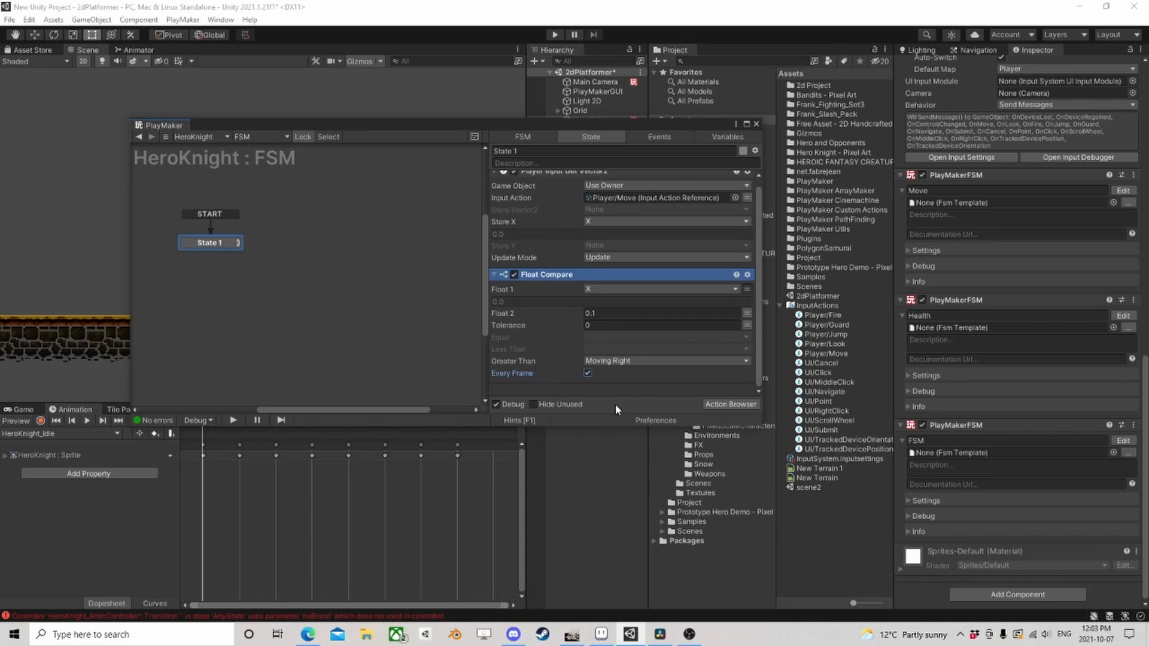
# - Add a Moving Right transition to State 1 and link it to a new state beside it
pyautogui.rightClick(218, 243)
pyautogui.moveTo(266, 245)
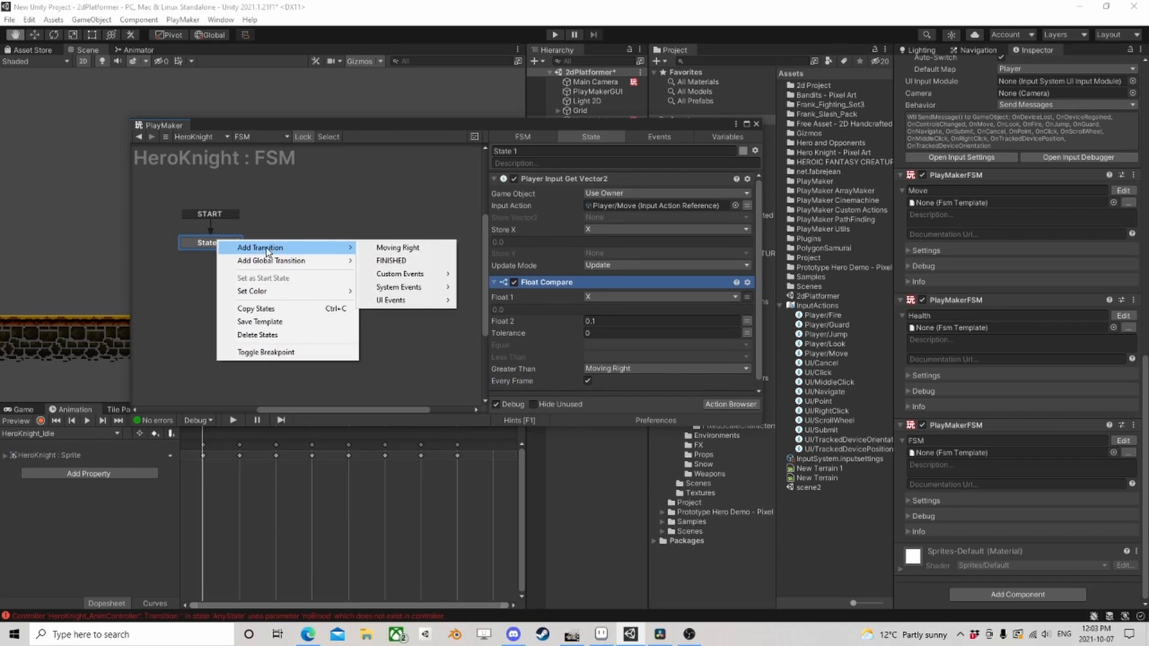
pyautogui.click(392, 247)
pyautogui.moveTo(230, 256); pyautogui.dragTo(293, 256)
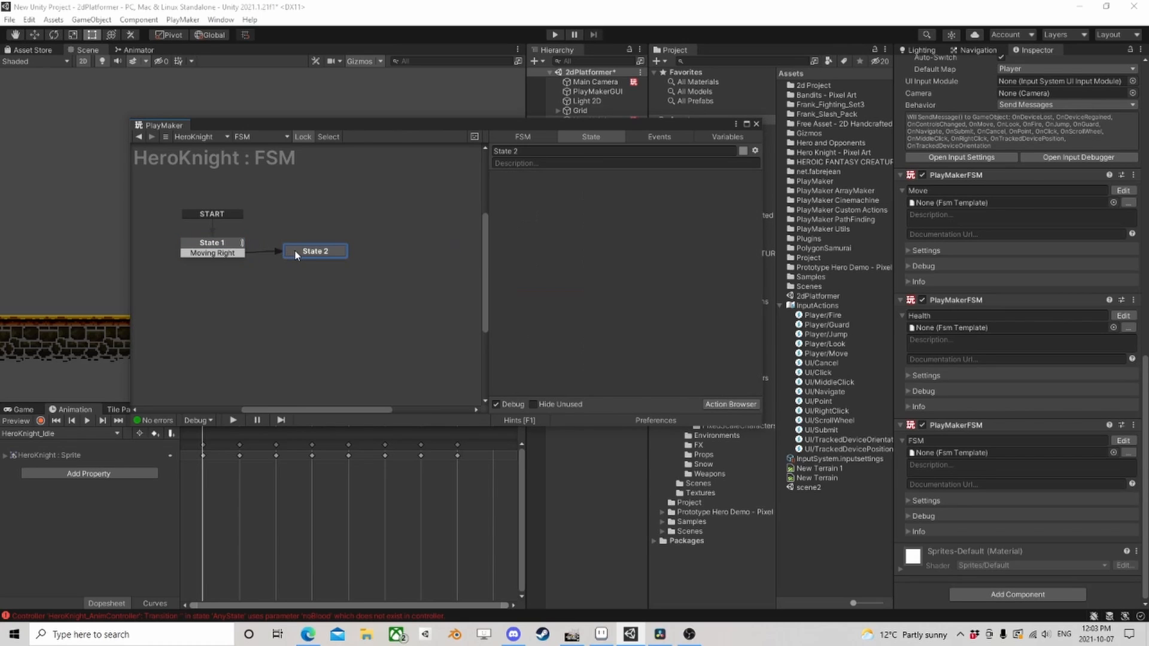
pyautogui.moveTo(240, 280); pyautogui.dragTo(397, 283, button='middle')
# - Duplicate State 1's Float Compare action by copying it and pasting the copy below the original
pyautogui.click(380, 245)
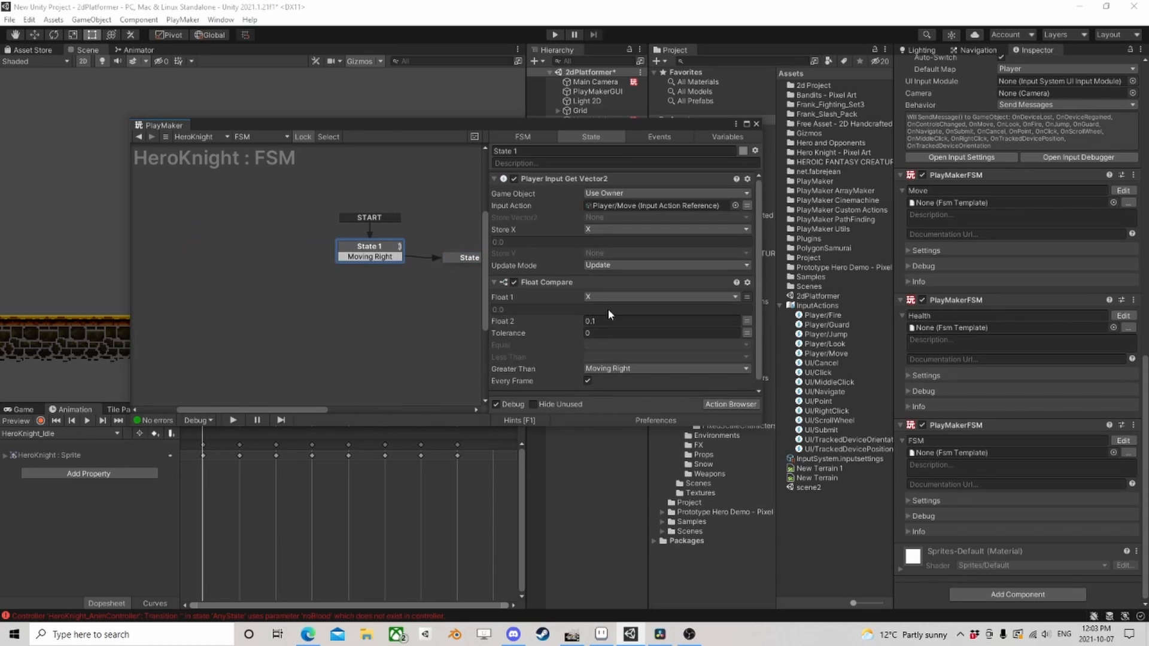
pyautogui.scroll(-1, 608, 309)
pyautogui.rightClick(555, 276)
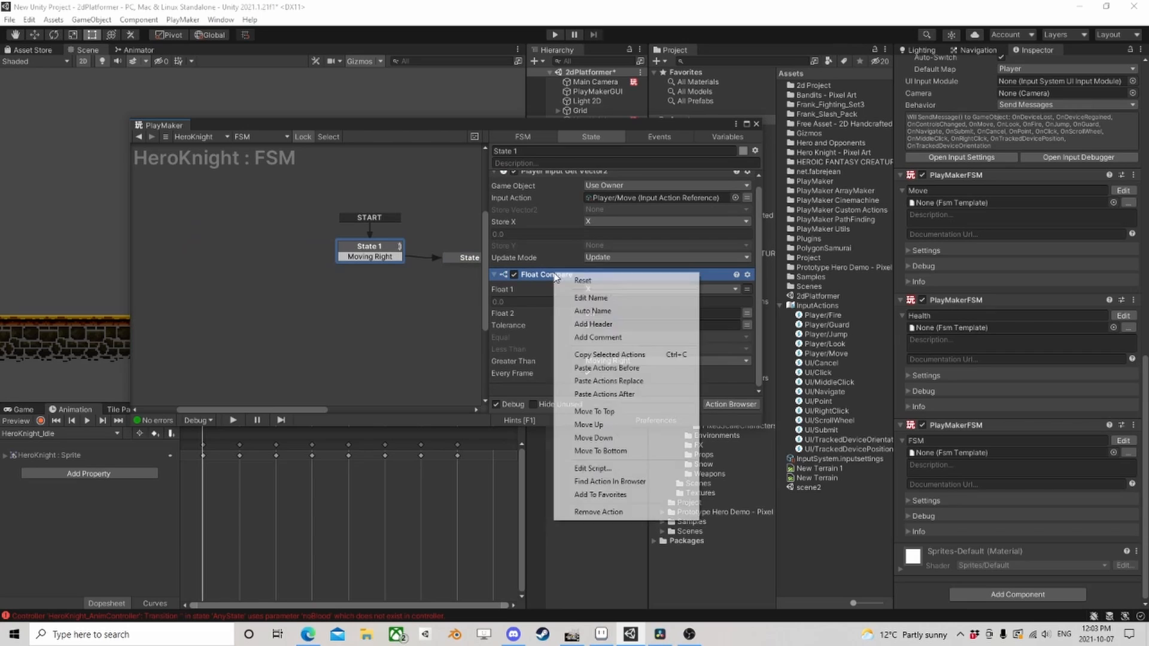
pyautogui.click(608, 356)
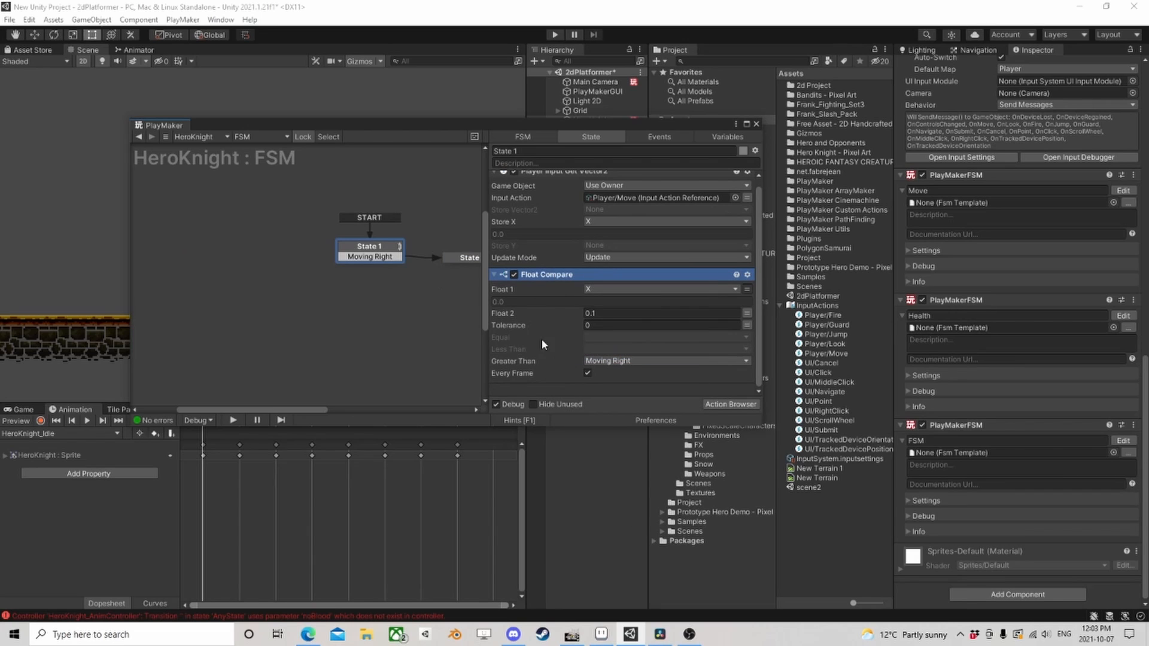
pyautogui.rightClick(551, 393)
pyautogui.click(597, 512)
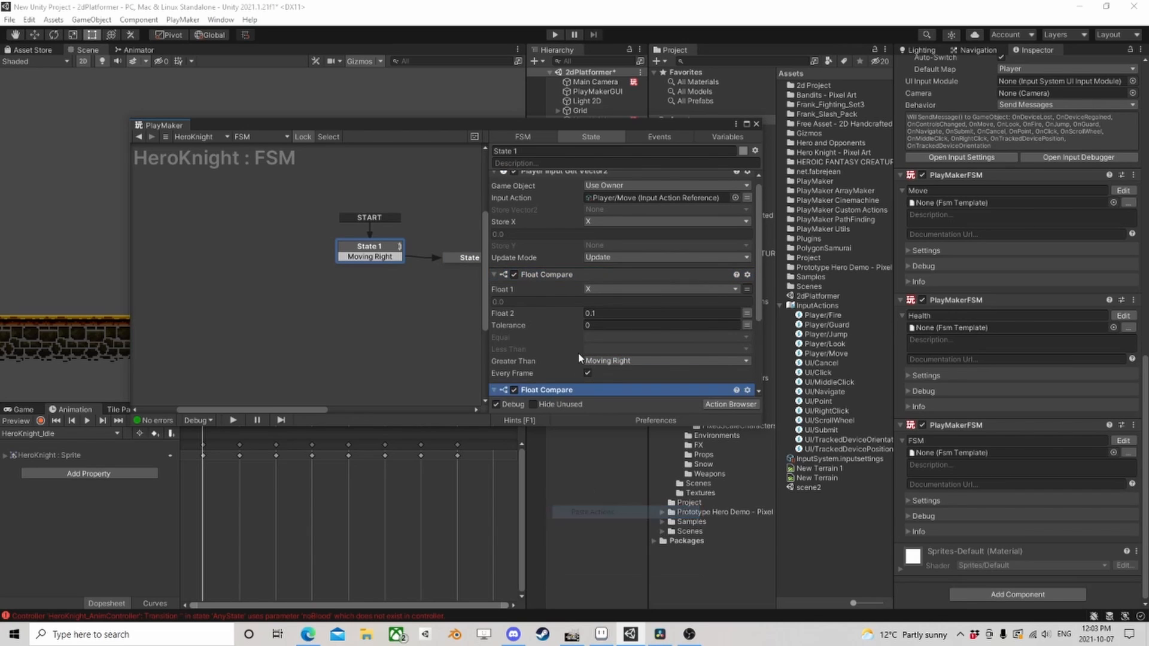
# - Set the copied Float Compare's Float 2 to -0.1, clear Greater Than, and assign a new Moving Left event to Less Than
pyautogui.click(608, 314)
pyautogui.write('-0.1')
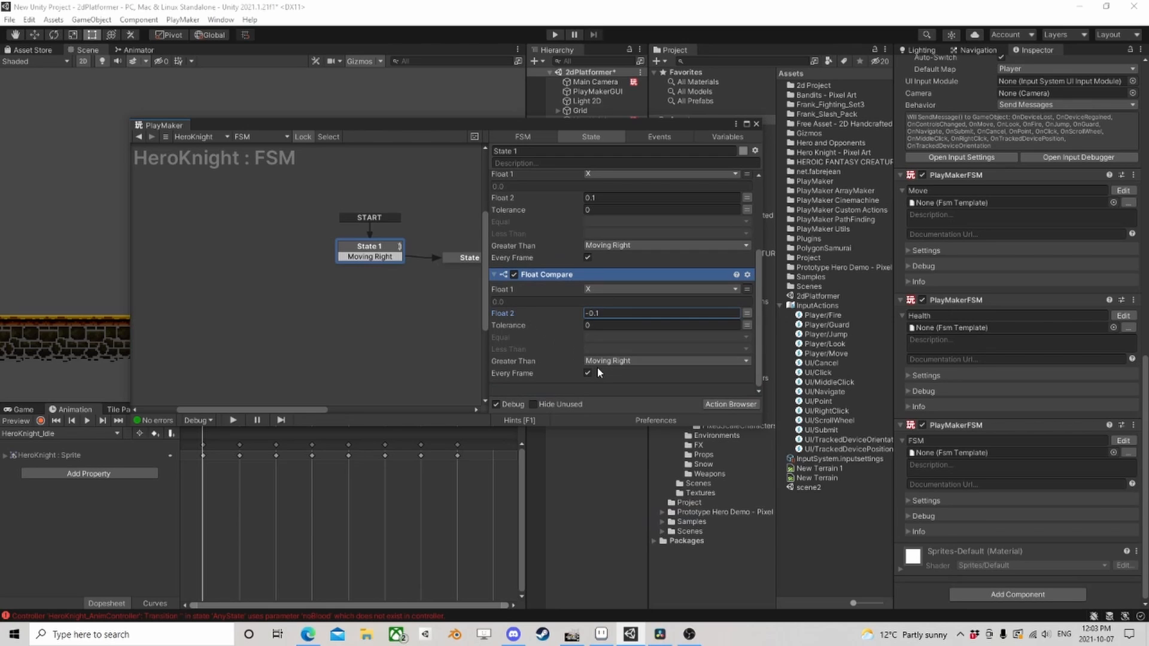
pyautogui.click(607, 362)
pyautogui.click(613, 373)
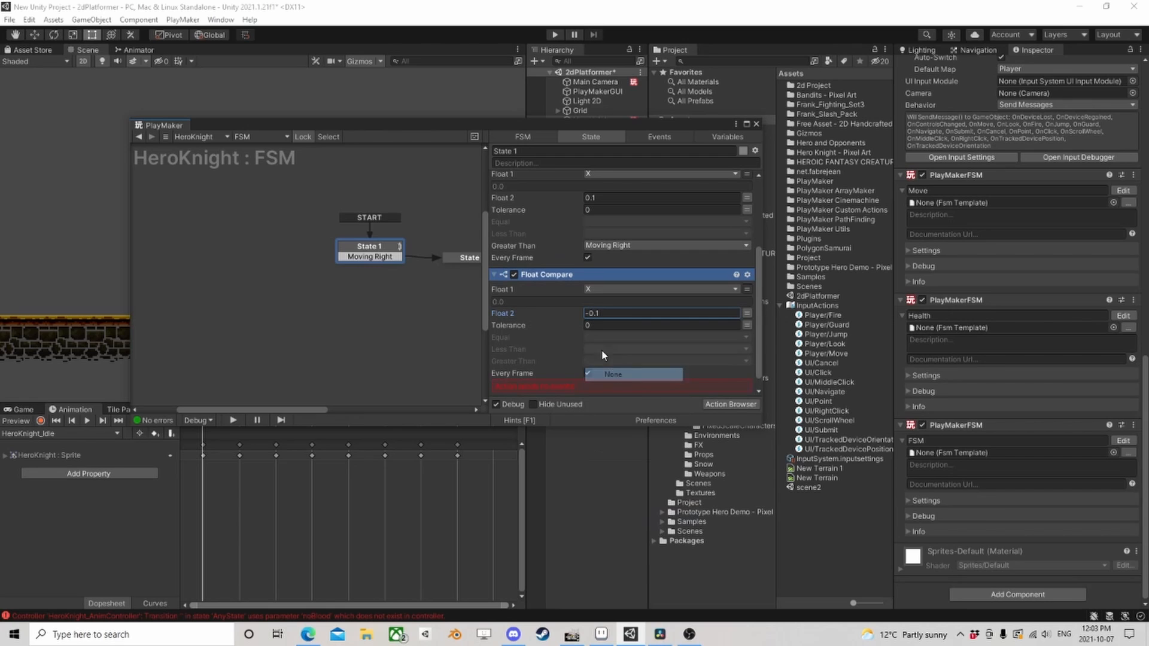
pyautogui.click(601, 361)
pyautogui.click(625, 436)
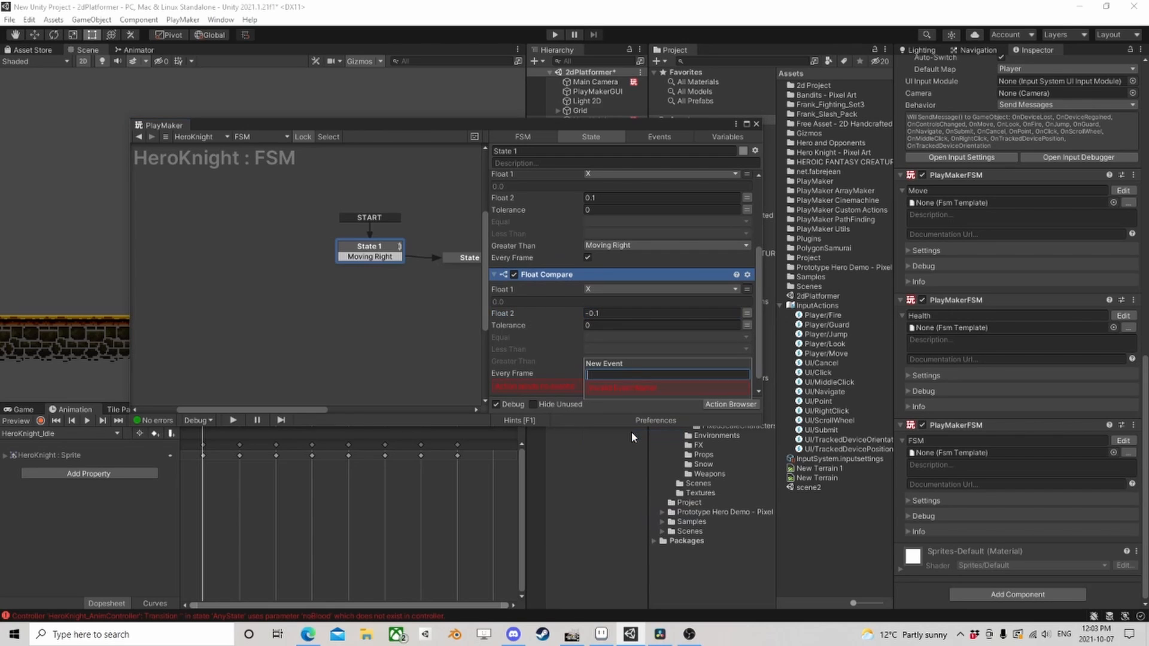
pyautogui.write('Moving')
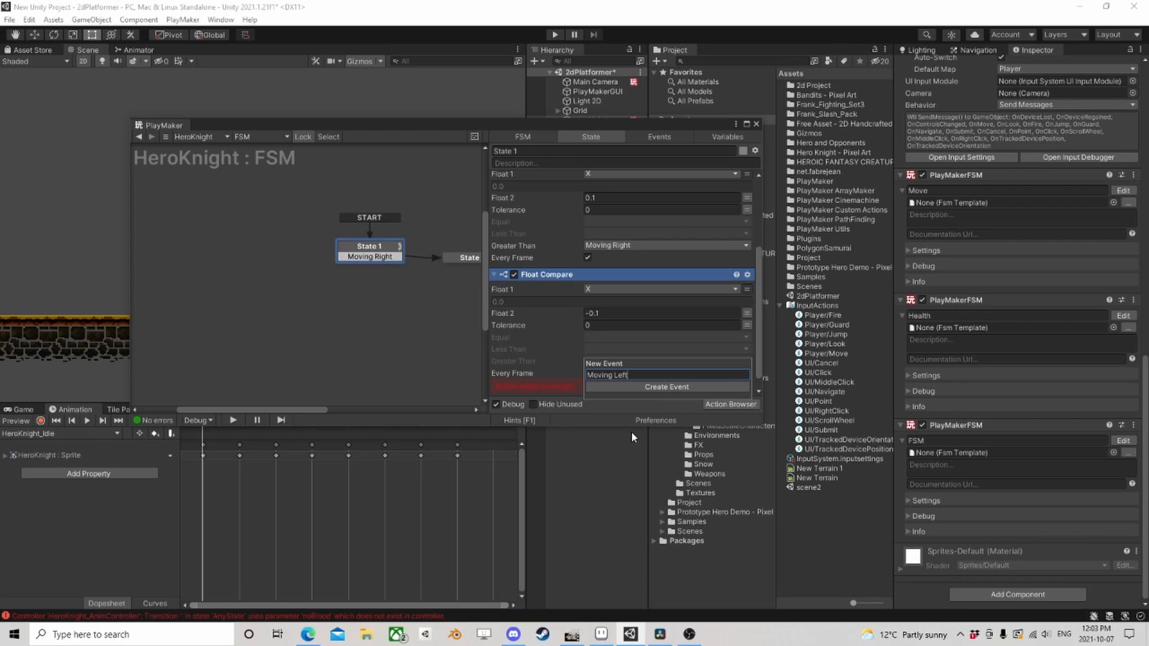
pyautogui.write(' Left')
pyautogui.press('Return')
# - Add a Moving Left transition from State 1 to a new state and place State 2 on the opposite side below State 1
pyautogui.rightClick(379, 255)
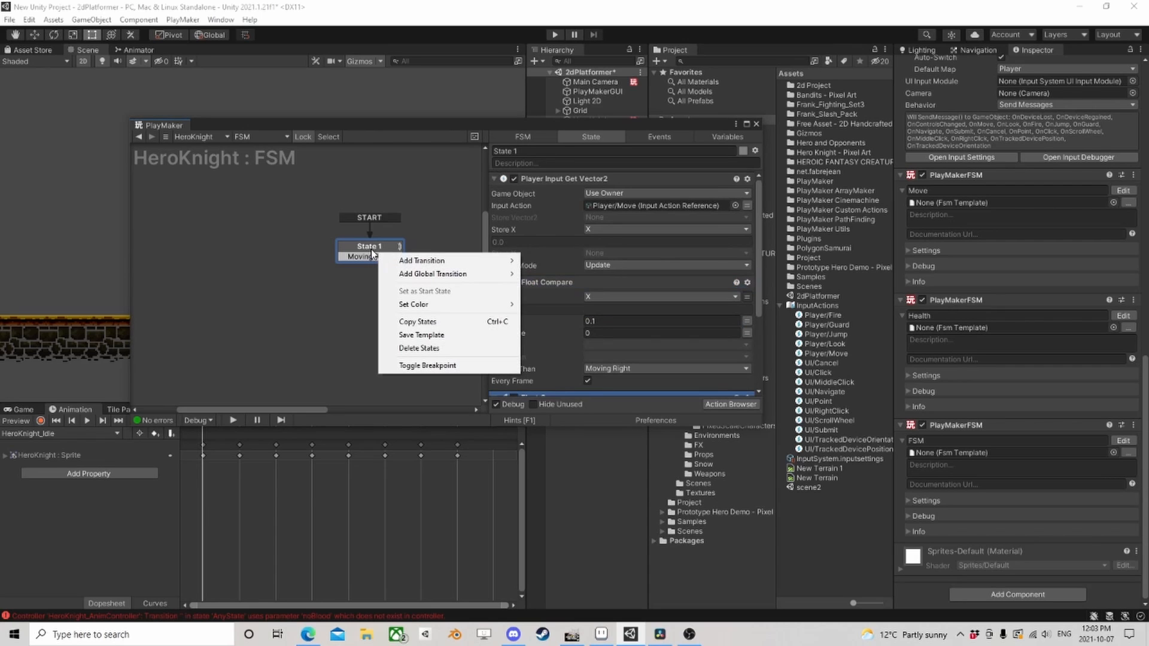
pyautogui.moveTo(422, 261)
pyautogui.click(568, 274)
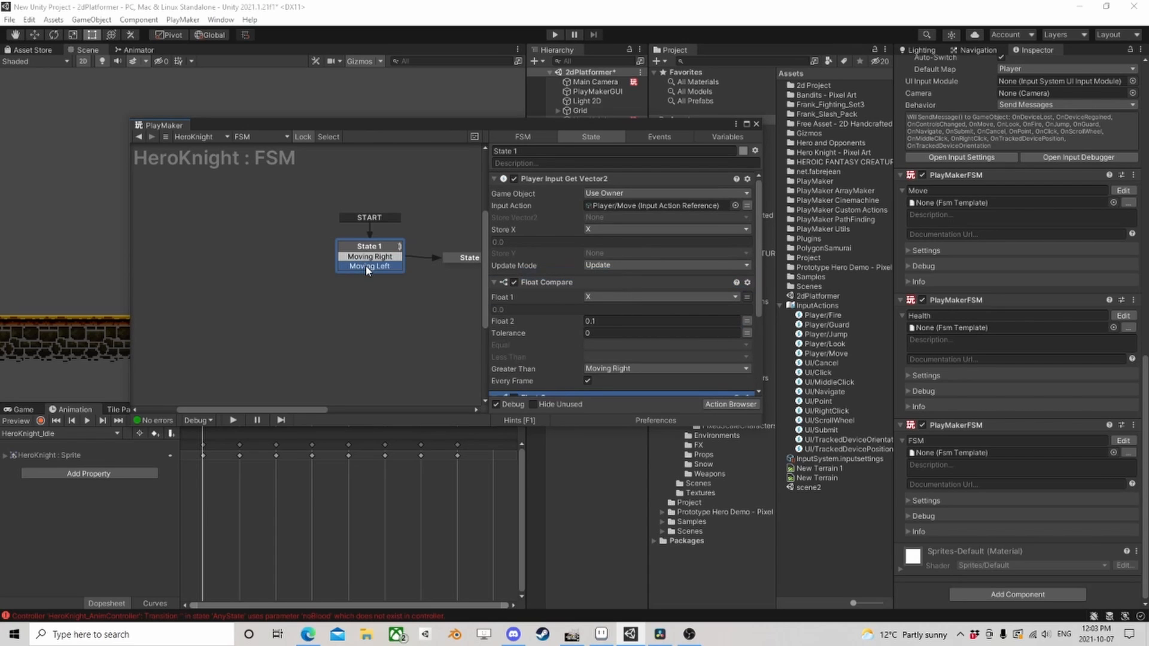
pyautogui.moveTo(367, 267); pyautogui.dragTo(300, 293)
pyautogui.moveTo(453, 259); pyautogui.dragTo(419, 293)
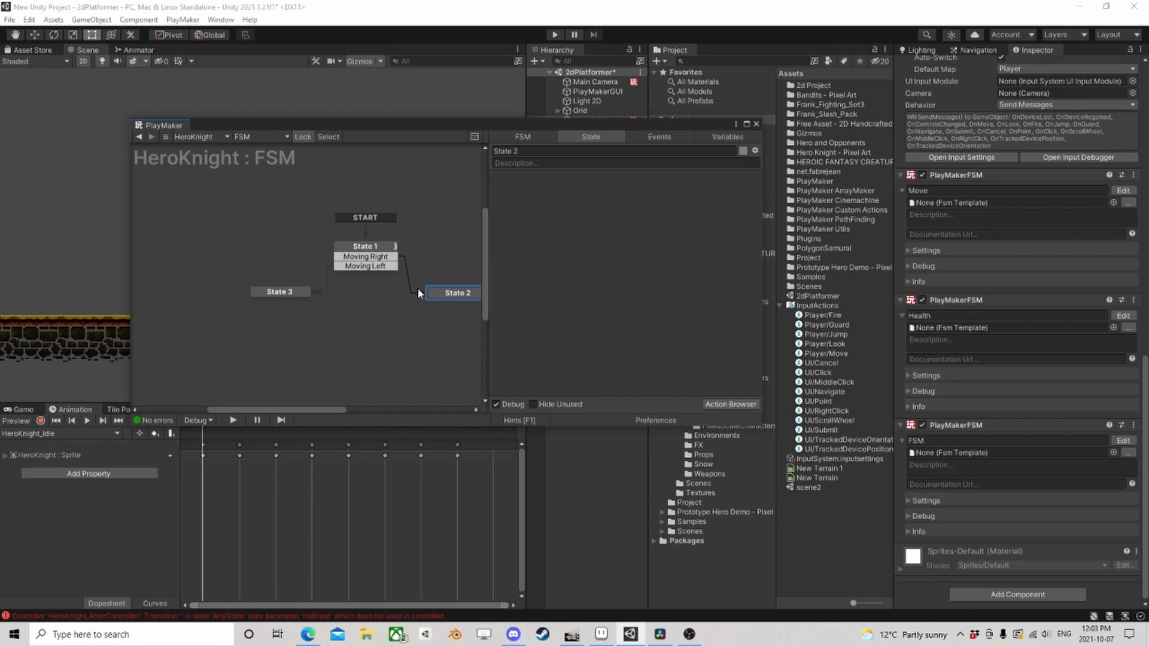
pyautogui.moveTo(377, 300); pyautogui.dragTo(333, 271, button='middle')
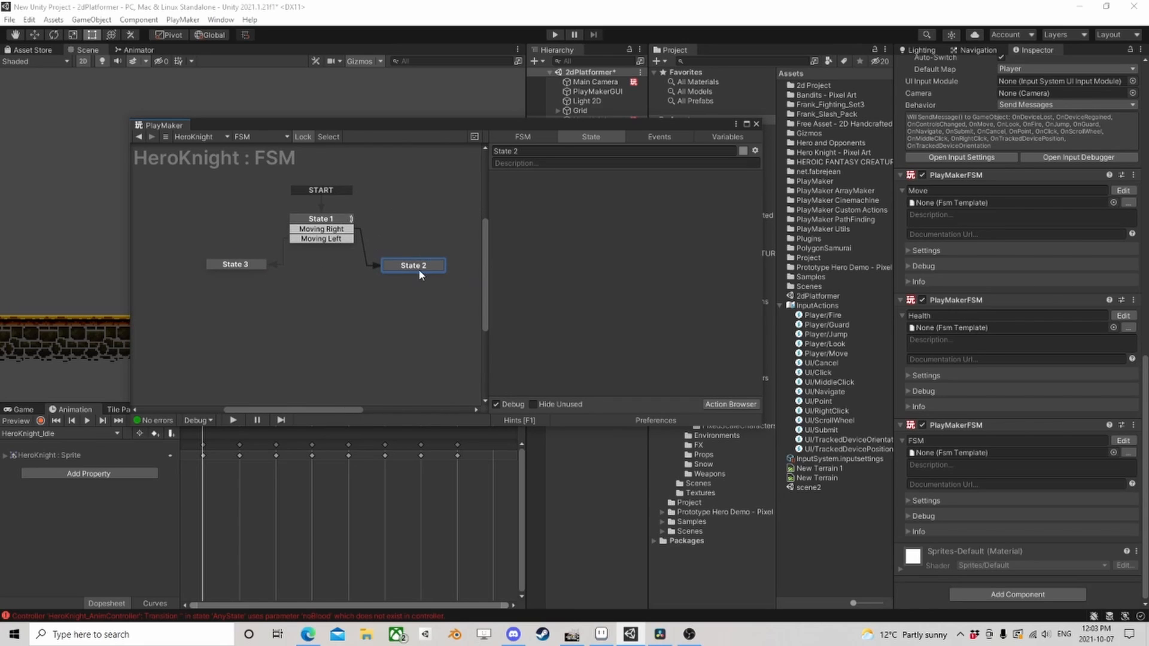
# - Examine the actions in State 1, State 2 and State 3 to compare how left and right movement are handled
pyautogui.click(327, 219)
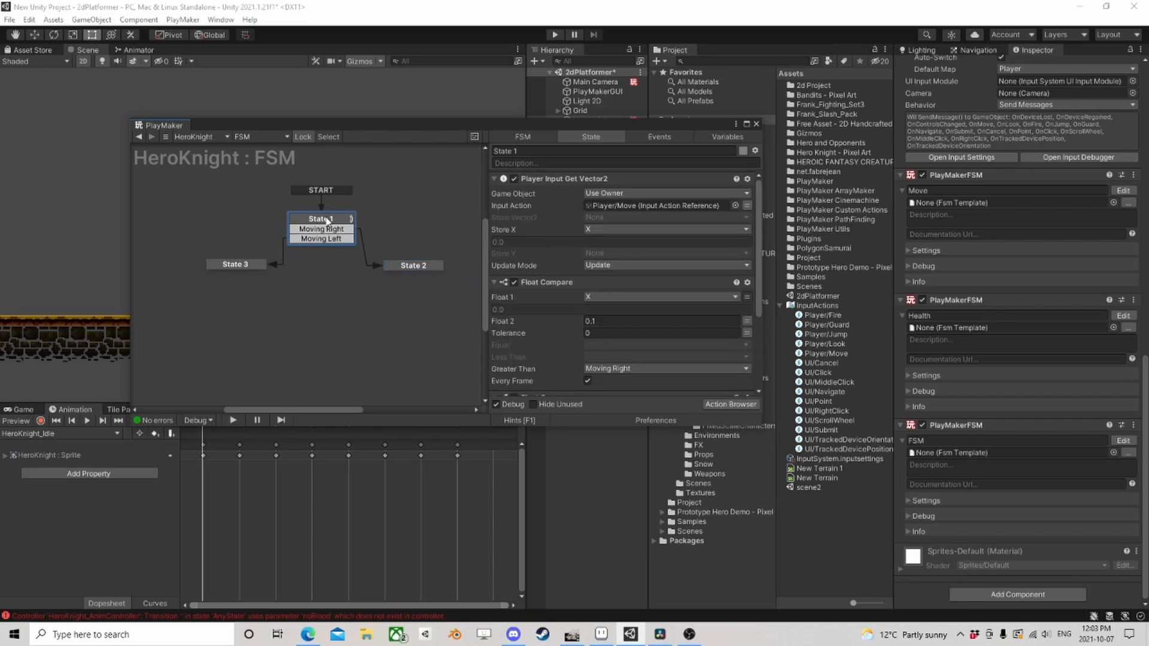
pyautogui.moveTo(403, 264); pyautogui.dragTo(417, 265)
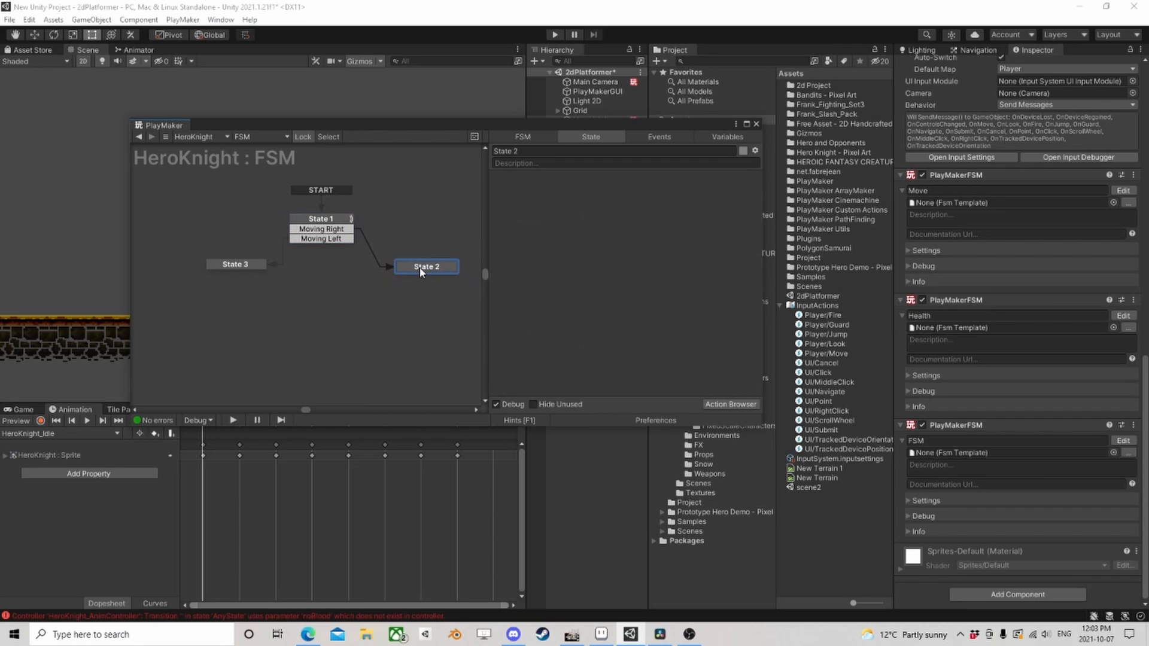
pyautogui.click(345, 222)
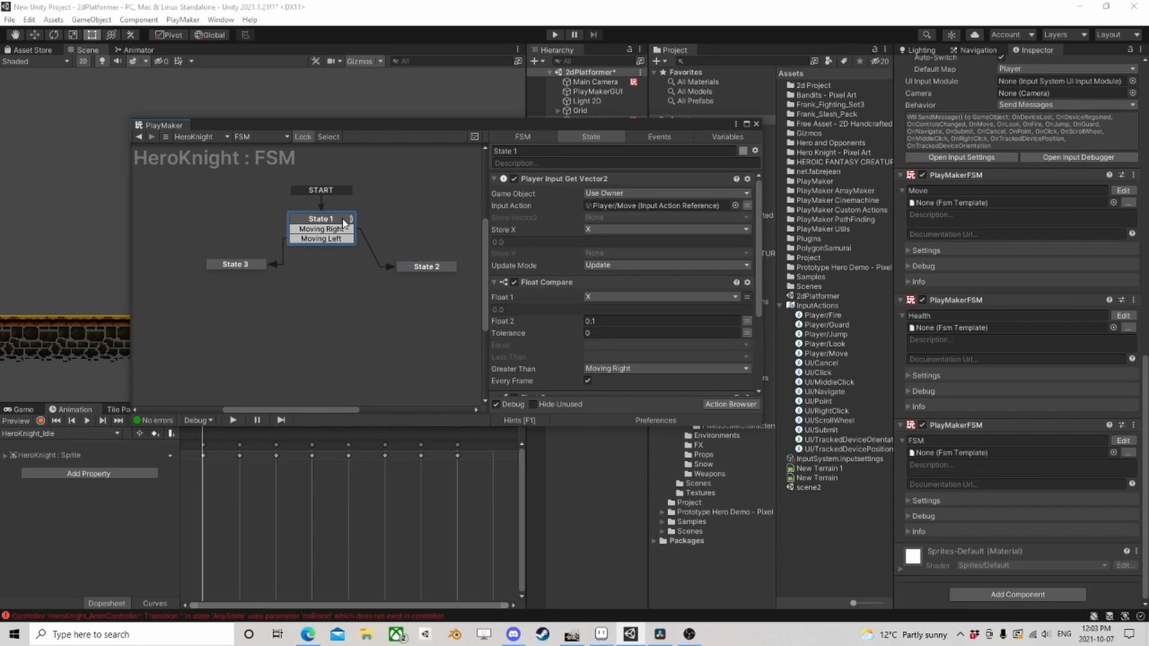
pyautogui.click(422, 269)
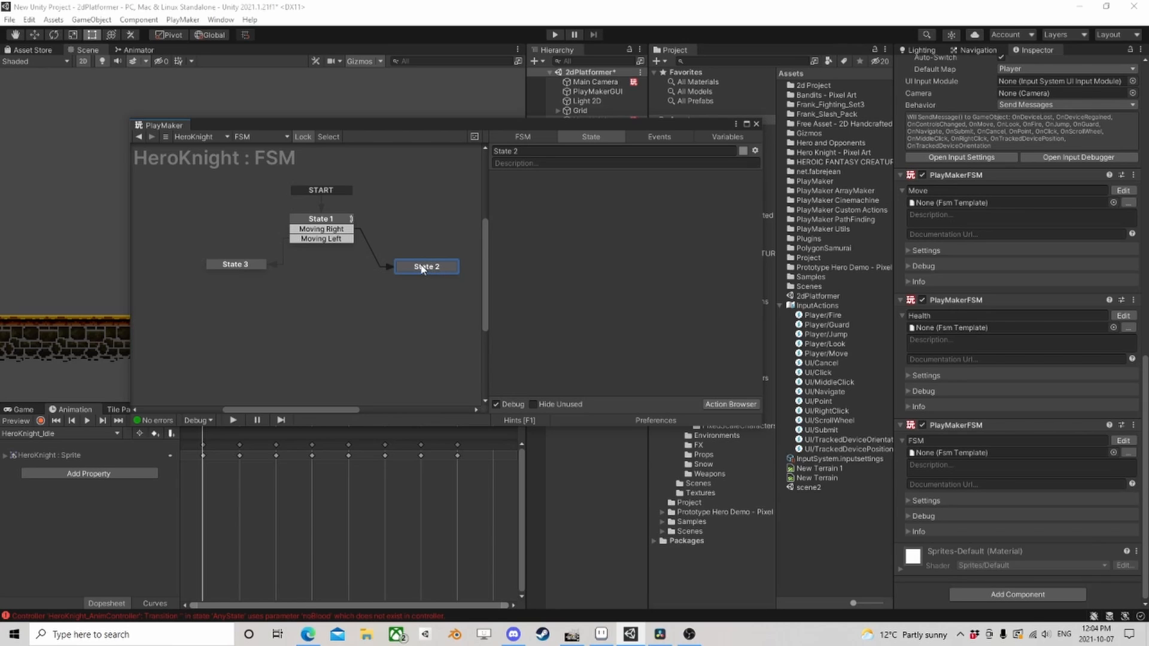
pyautogui.click(329, 221)
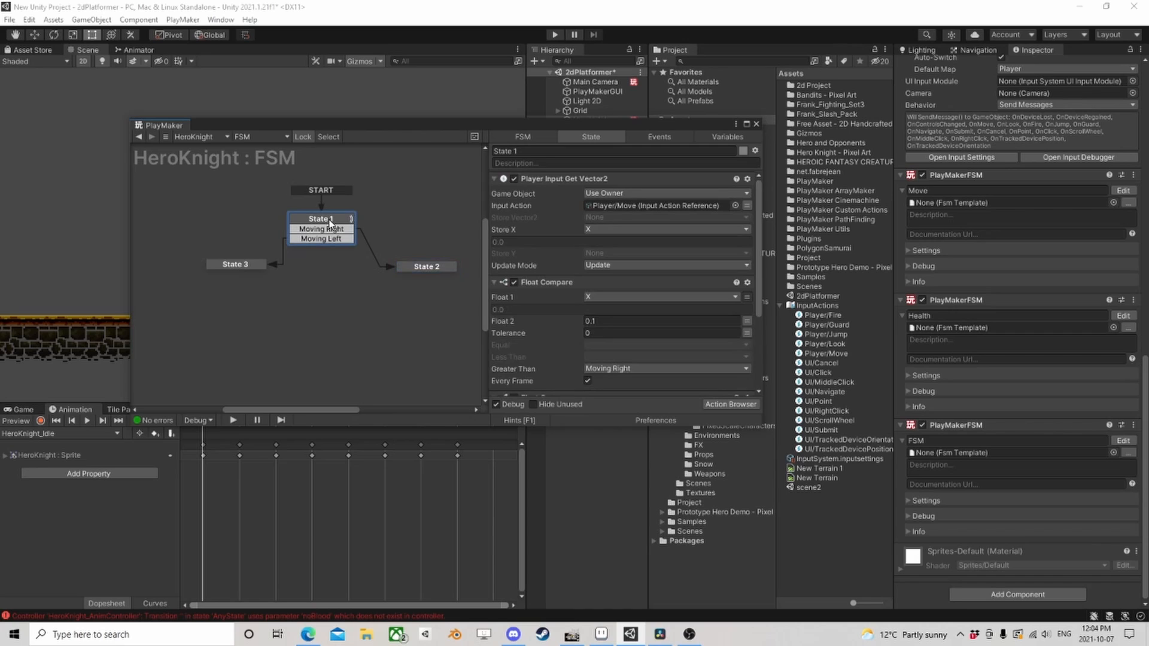
pyautogui.click(419, 269)
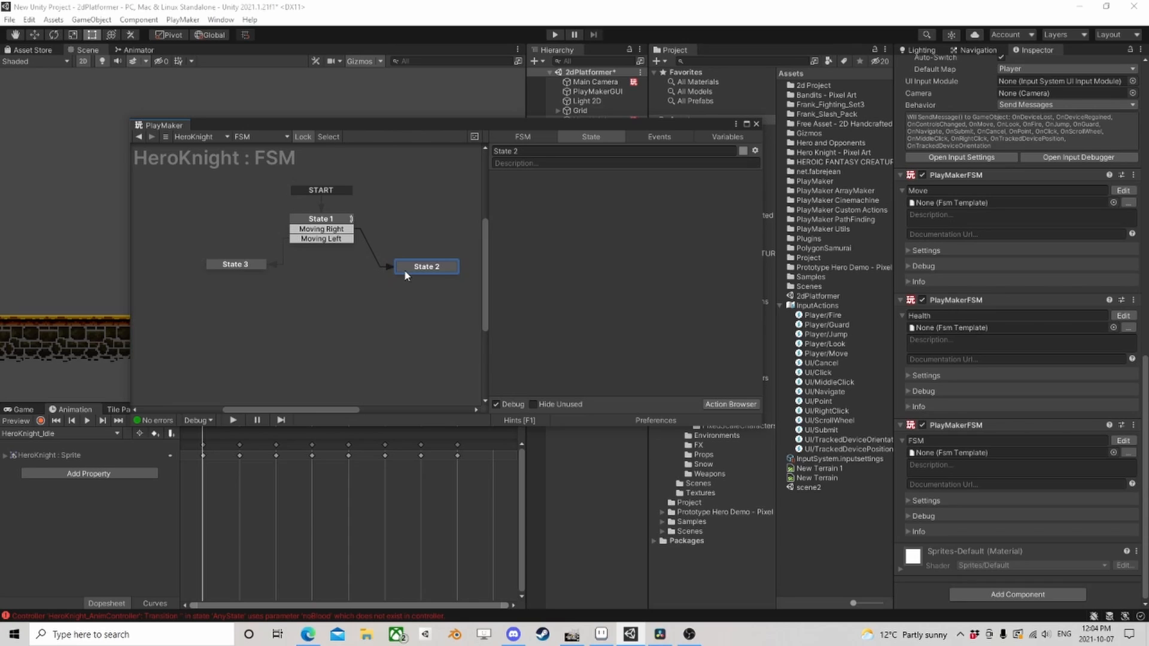
pyautogui.click(217, 268)
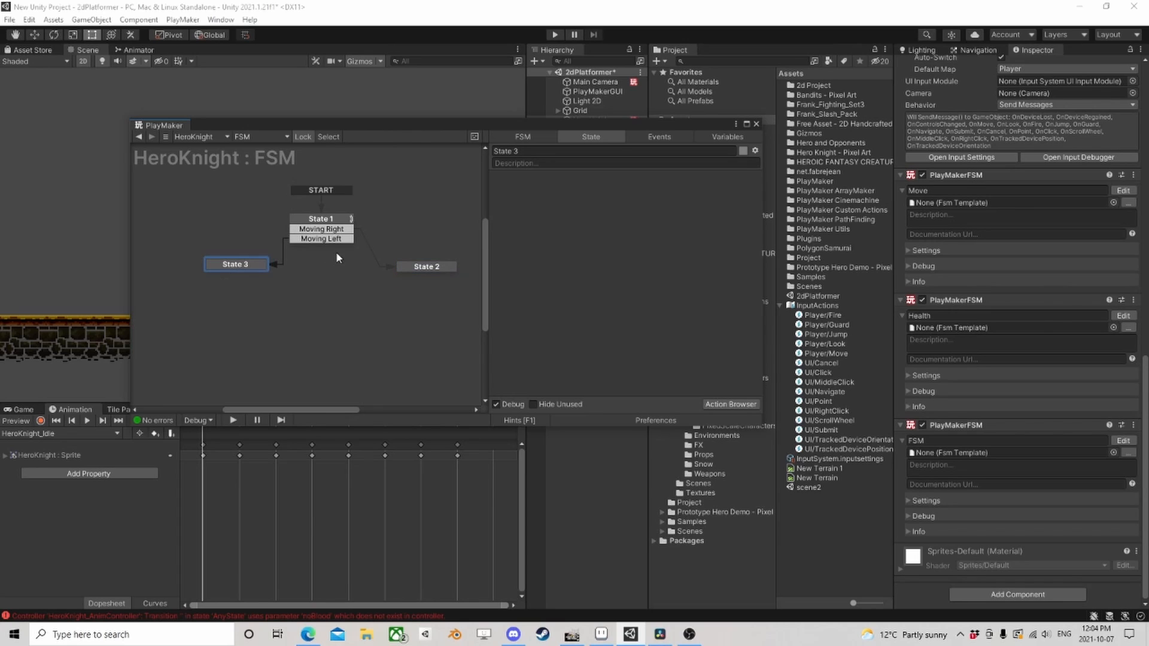
# - Copy the Moving Left Float Compare action from State 1 and paste it into State 2
pyautogui.click(322, 219)
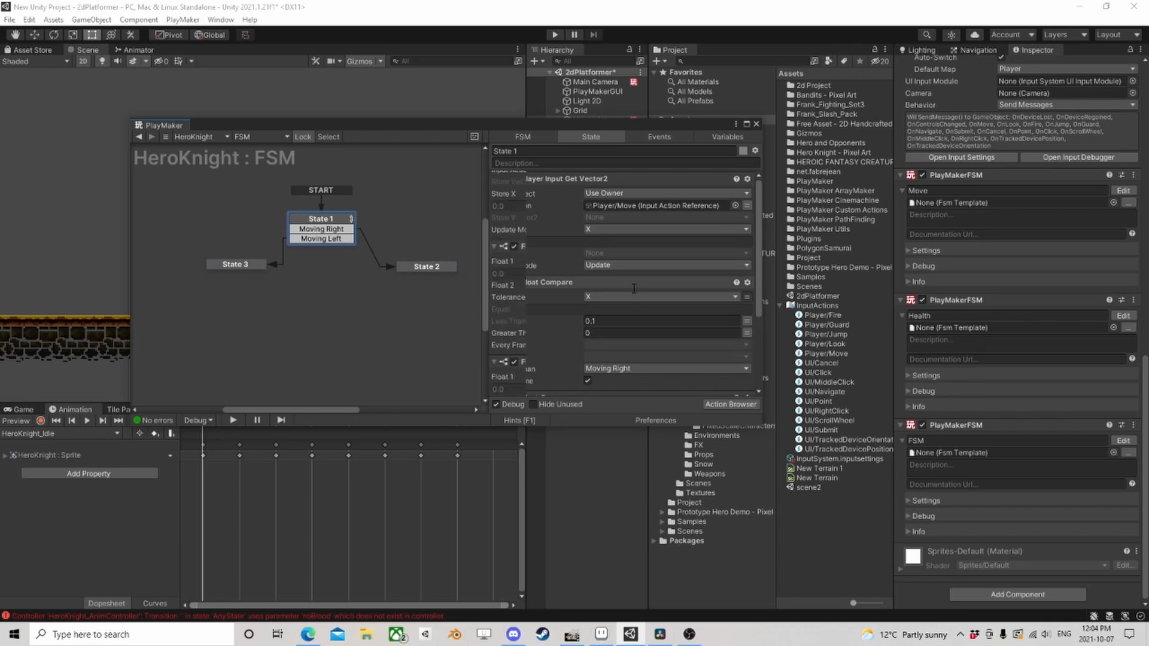
pyautogui.scroll(-1, 581, 289)
pyautogui.click(558, 276)
pyautogui.rightClick(558, 276)
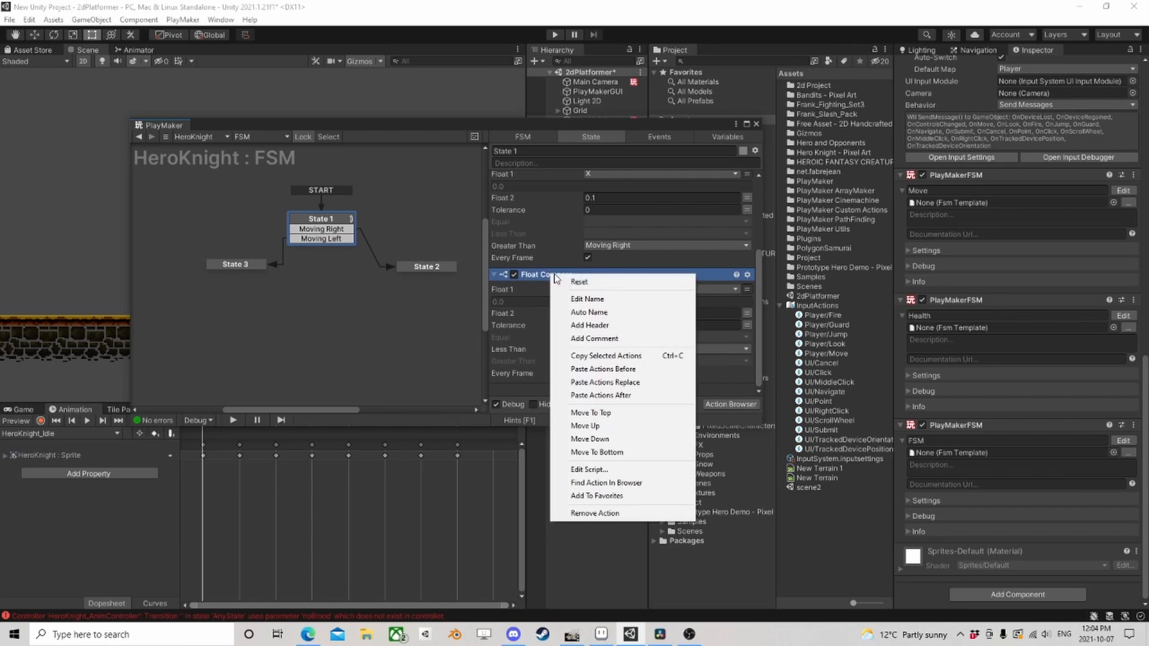
pyautogui.click(609, 356)
pyautogui.click(427, 267)
pyautogui.rightClick(520, 222)
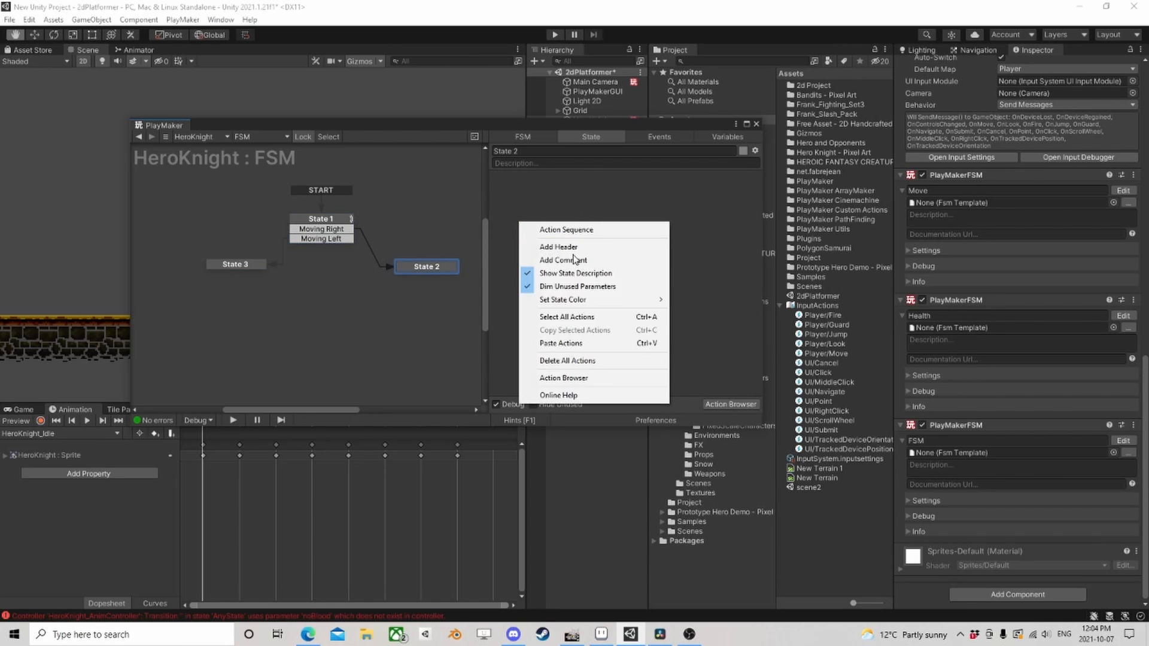
pyautogui.click(563, 343)
# - Add a Moving Left transition to State 2 and connect it to State 3
pyautogui.rightClick(400, 265)
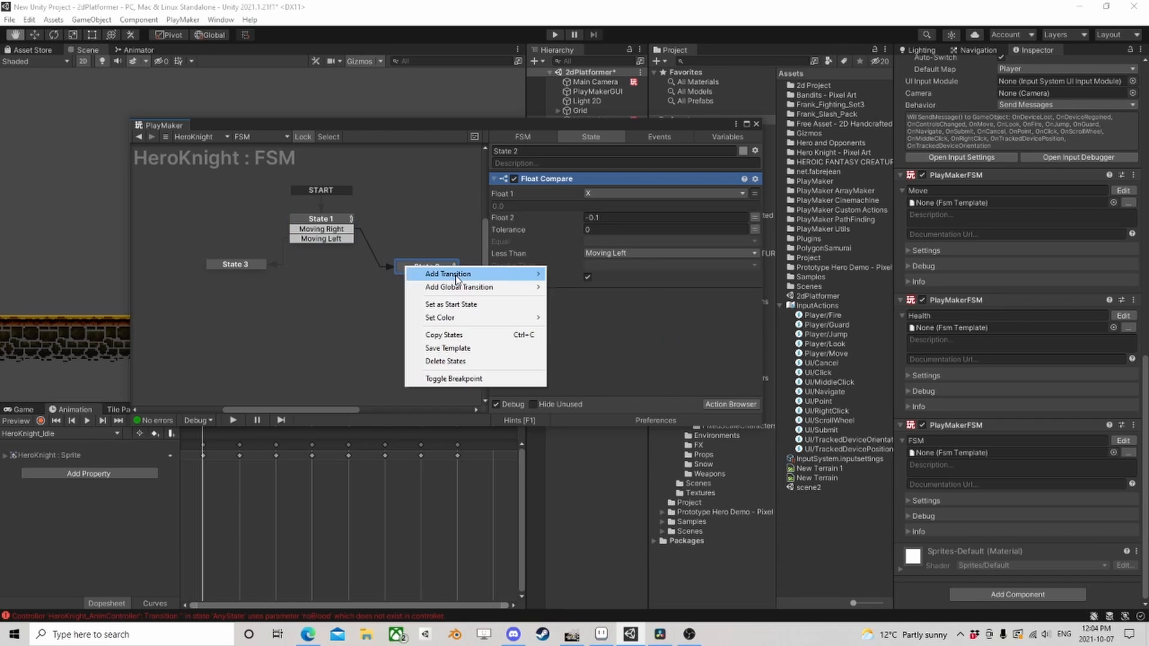
pyautogui.moveTo(473, 273)
pyautogui.click(583, 287)
pyautogui.moveTo(429, 278); pyautogui.dragTo(244, 273)
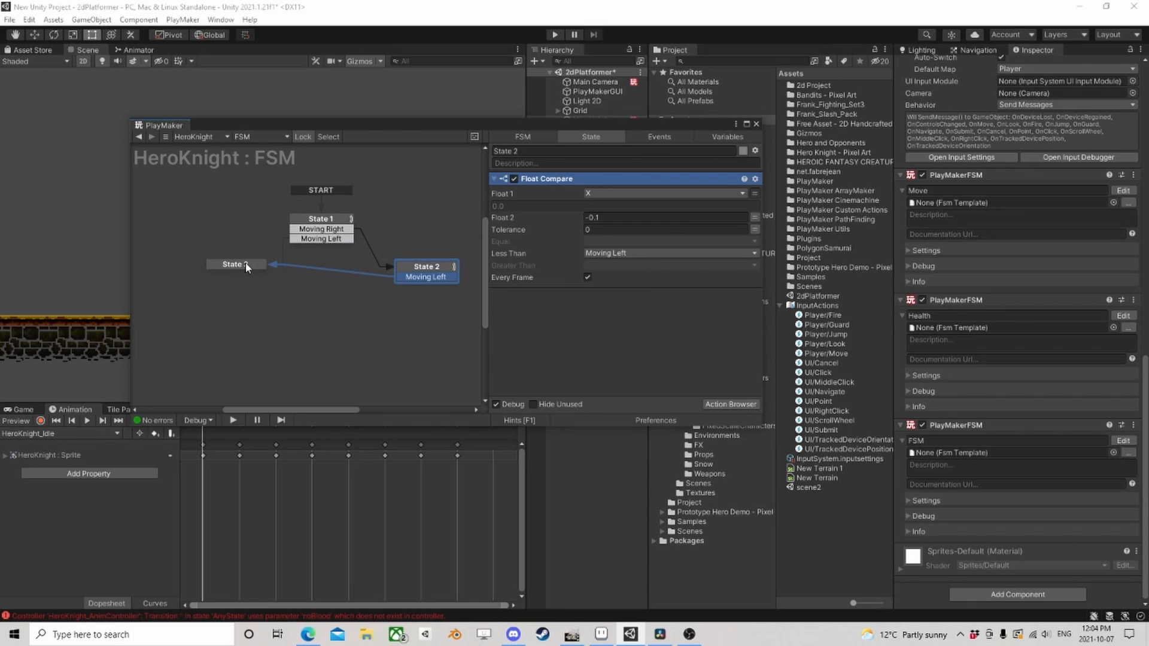
# - Return to State 1's Float Compare actions
pyautogui.click(341, 221)
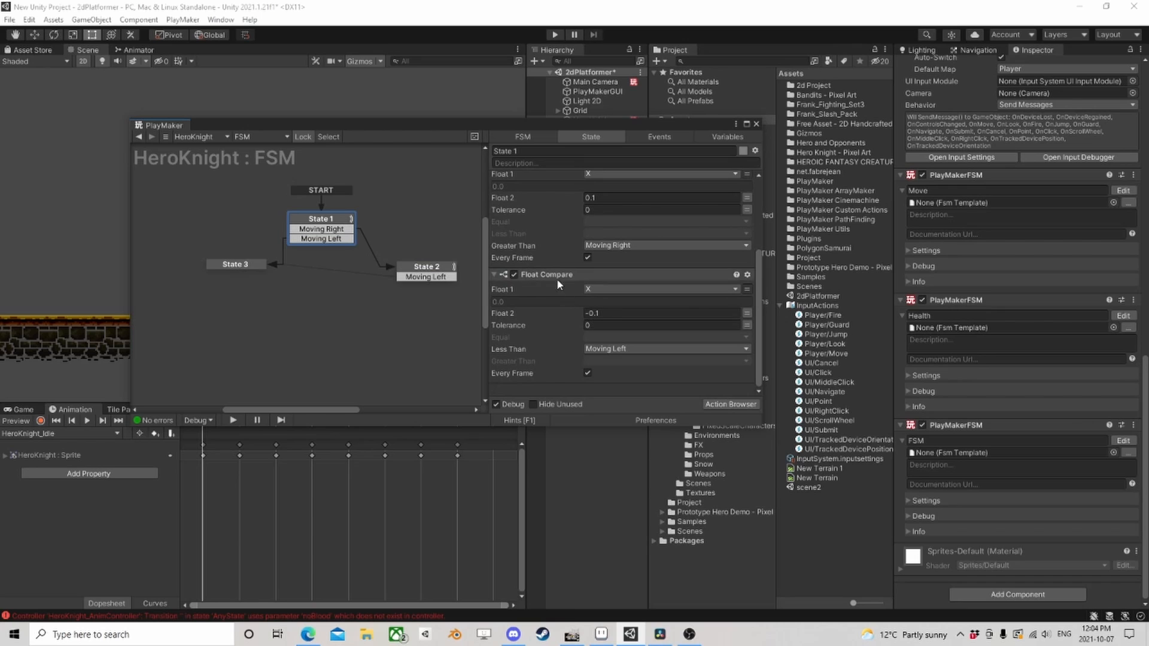
# - Copy the Float Compare action that sends Moving Right from State 1 and paste it into State 3
pyautogui.scroll(1, 554, 285)
pyautogui.rightClick(537, 231)
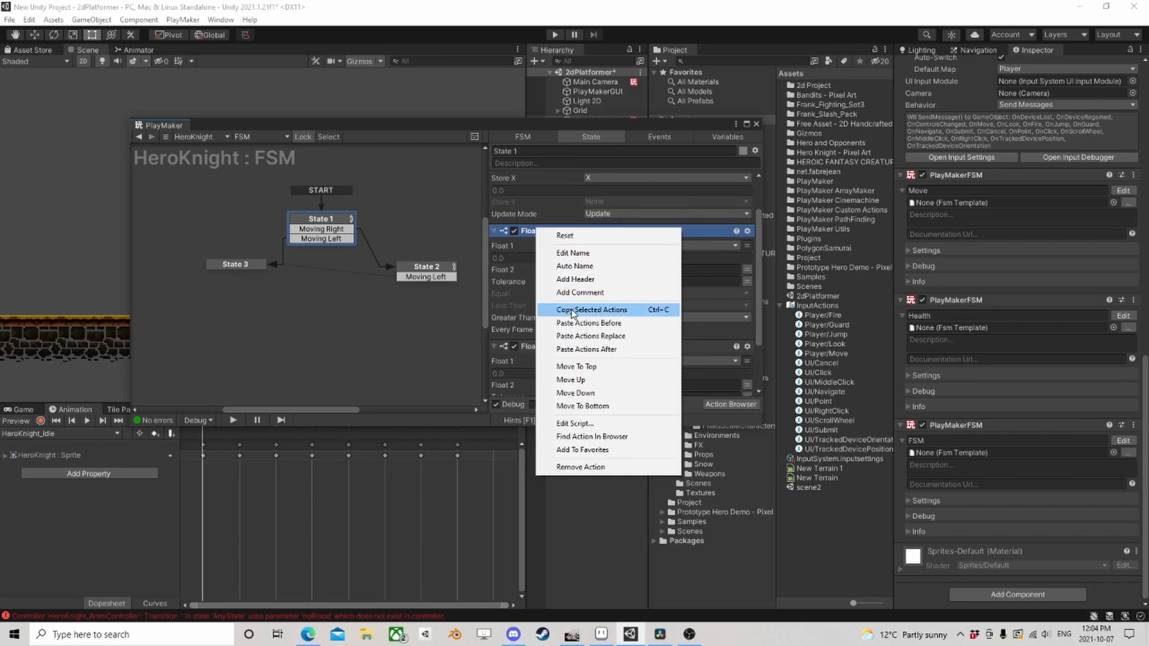
pyautogui.click(599, 311)
pyautogui.click(244, 264)
pyautogui.rightClick(532, 222)
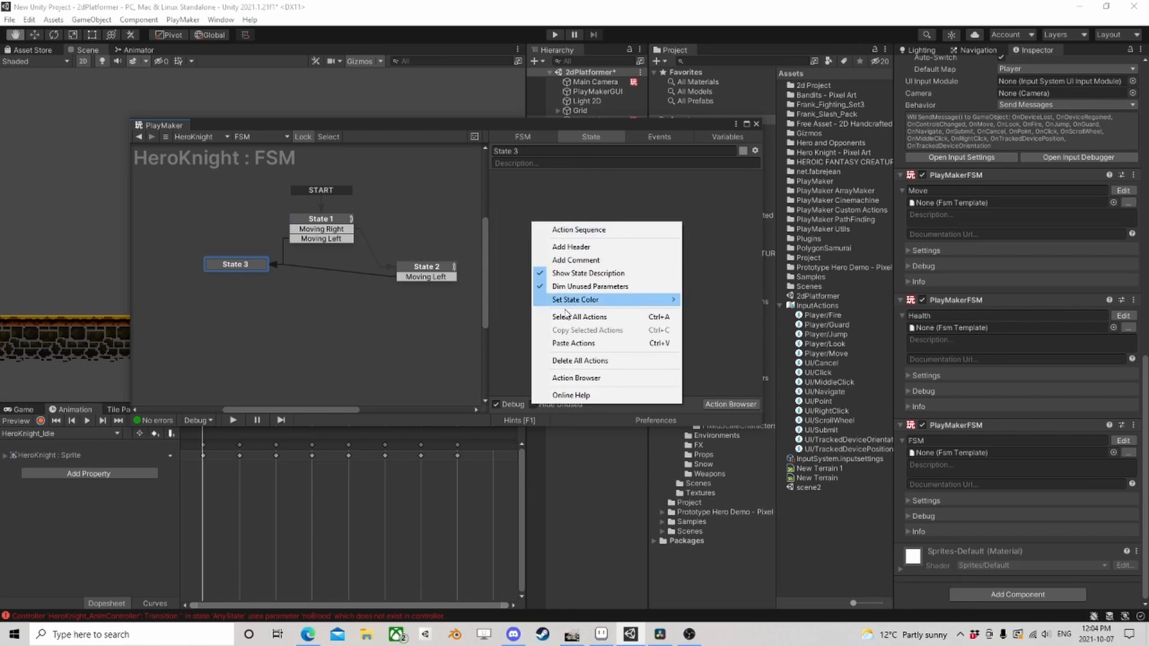
pyautogui.click(571, 343)
# - Add a Moving Right transition to State 3 and link it to State 2
pyautogui.rightClick(246, 267)
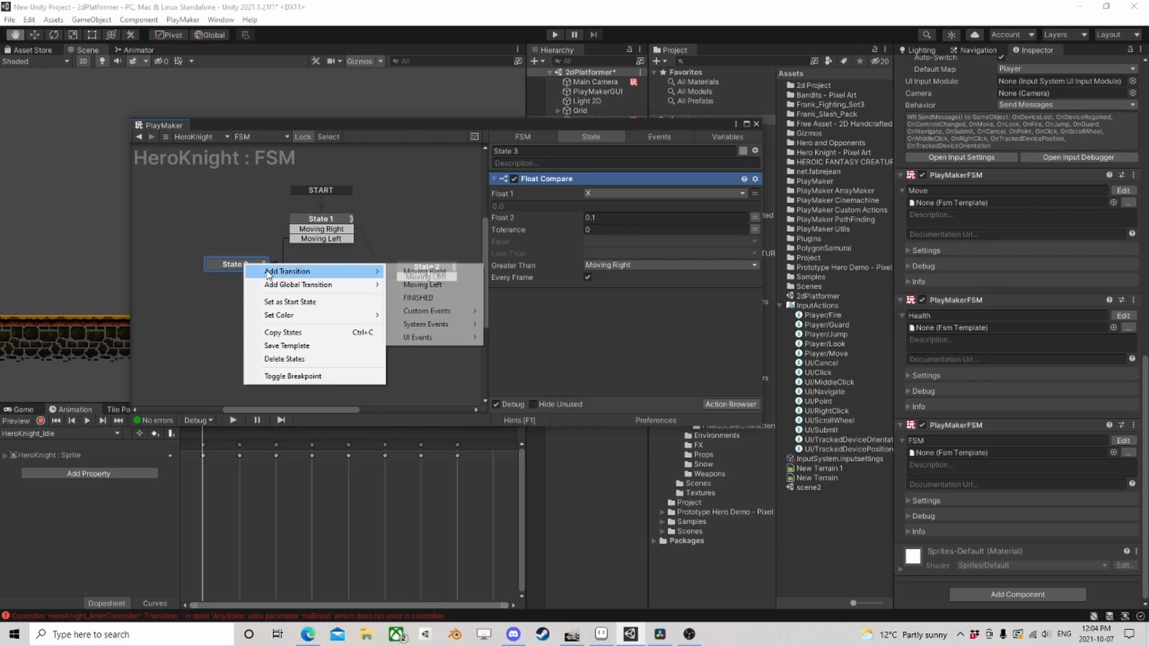
pyautogui.moveTo(311, 268)
pyautogui.click(435, 268)
pyautogui.moveTo(246, 277); pyautogui.dragTo(420, 277)
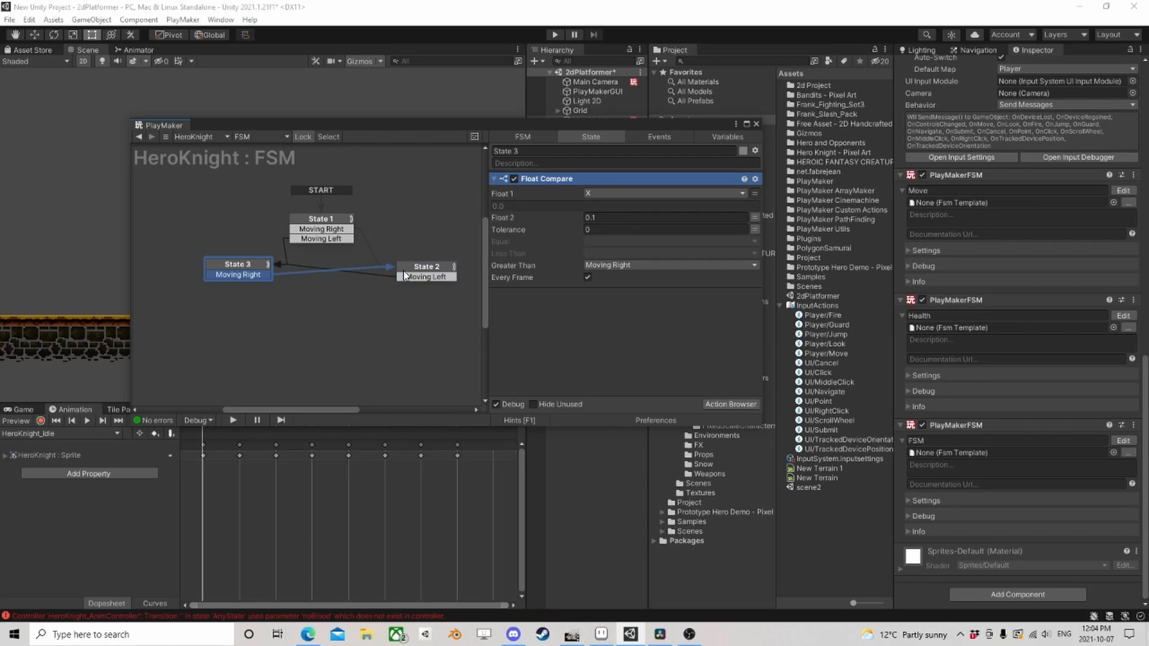
# - Duplicate the Float Compare action within State 2 by copying and pasting it below the original
pyautogui.click(405, 275)
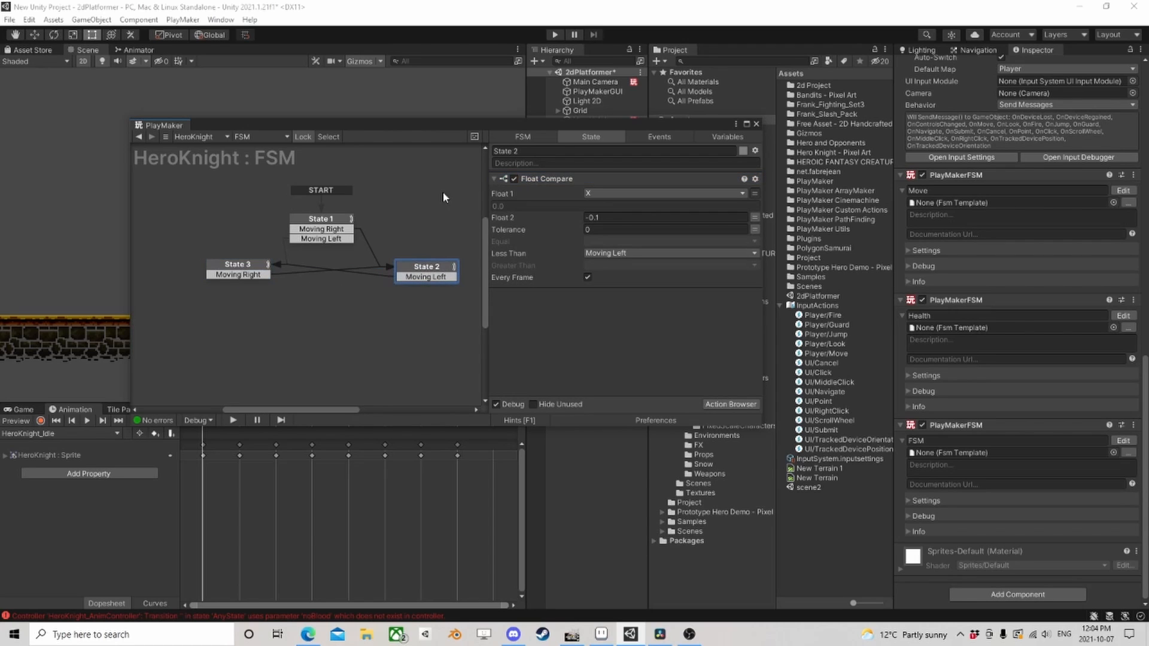
pyautogui.click(547, 180)
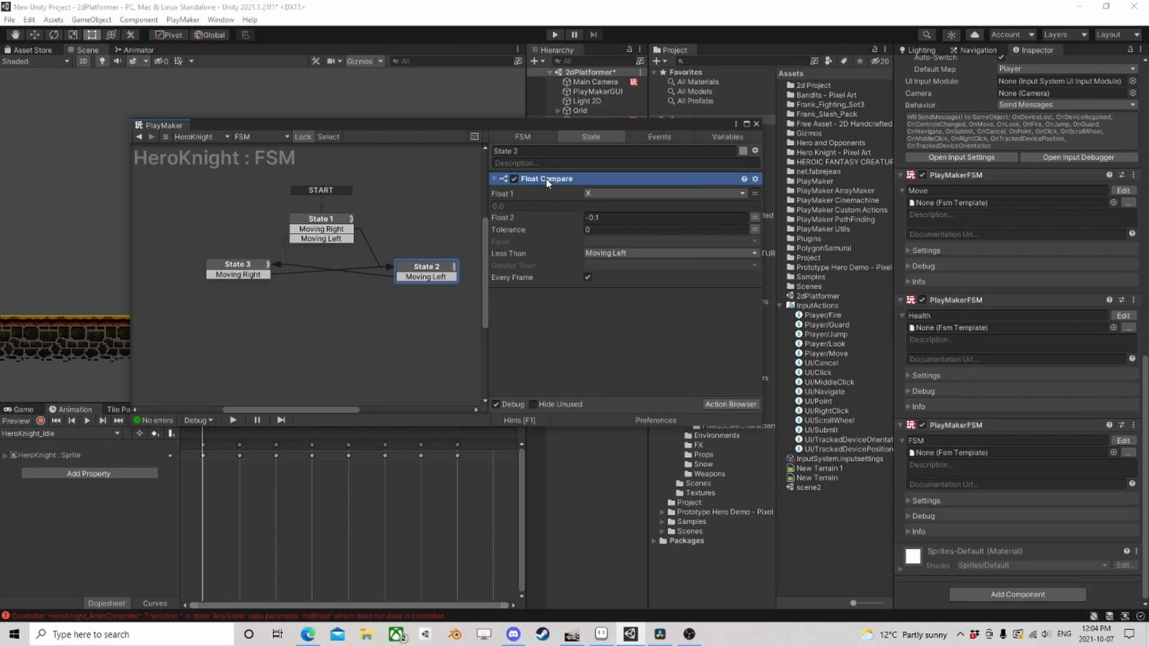
pyautogui.rightClick(547, 182)
pyautogui.click(583, 260)
pyautogui.rightClick(530, 305)
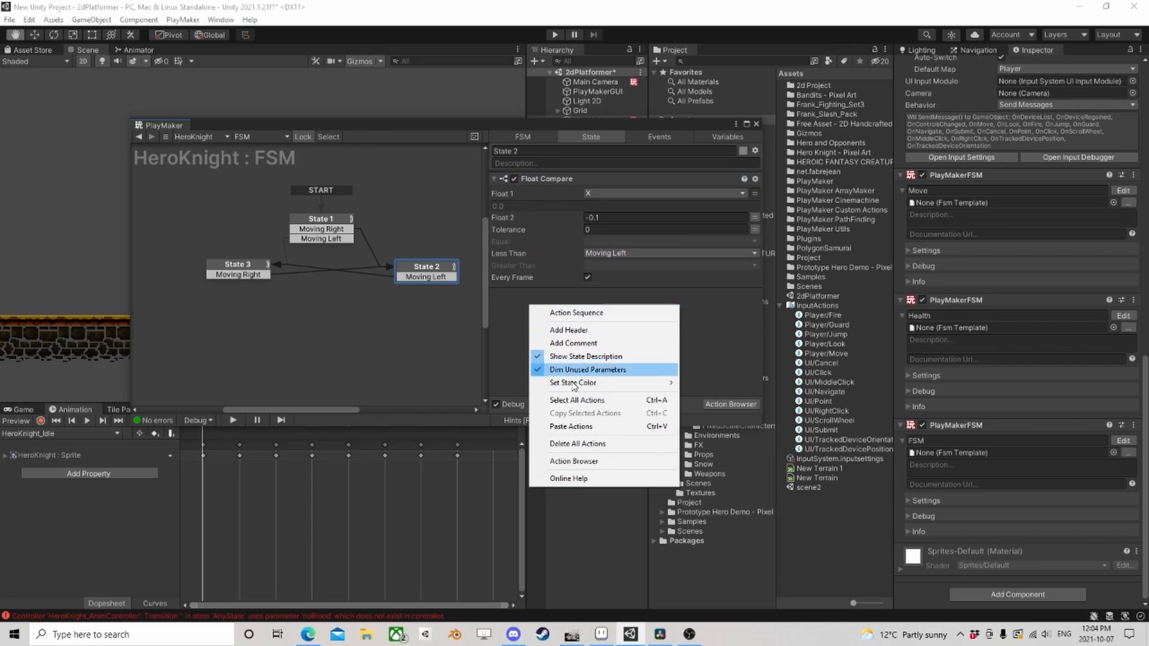
pyautogui.click(571, 426)
pyautogui.scroll(-1, 596, 329)
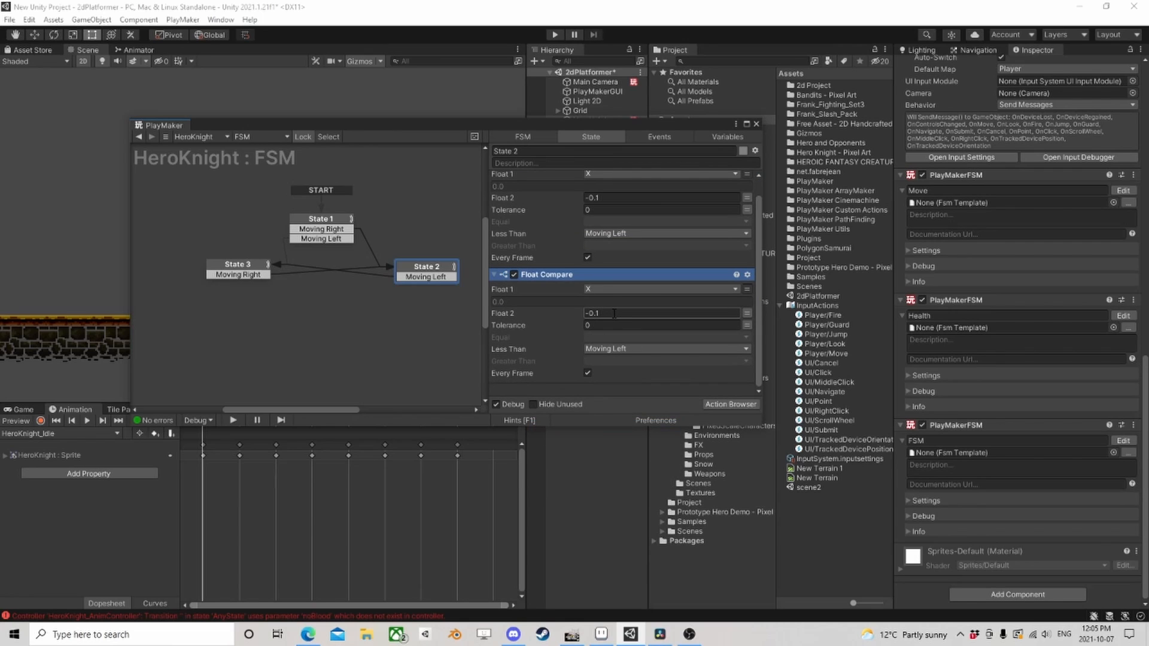
# - In State 2's second Float Compare, set Float 2 to 0 and Tolerance to 0.1, and clear the Less Than event
pyautogui.click(614, 313)
pyautogui.write('0')
pyautogui.click(615, 325)
pyautogui.write('0')
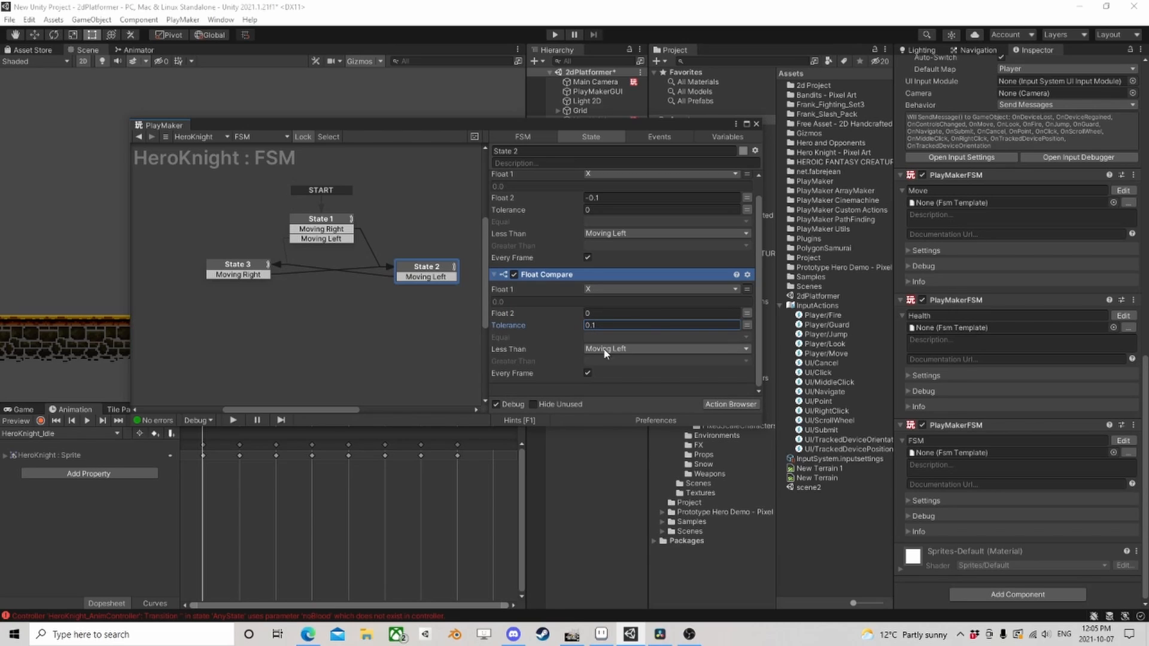
pyautogui.click(606, 353)
pyautogui.click(570, 362)
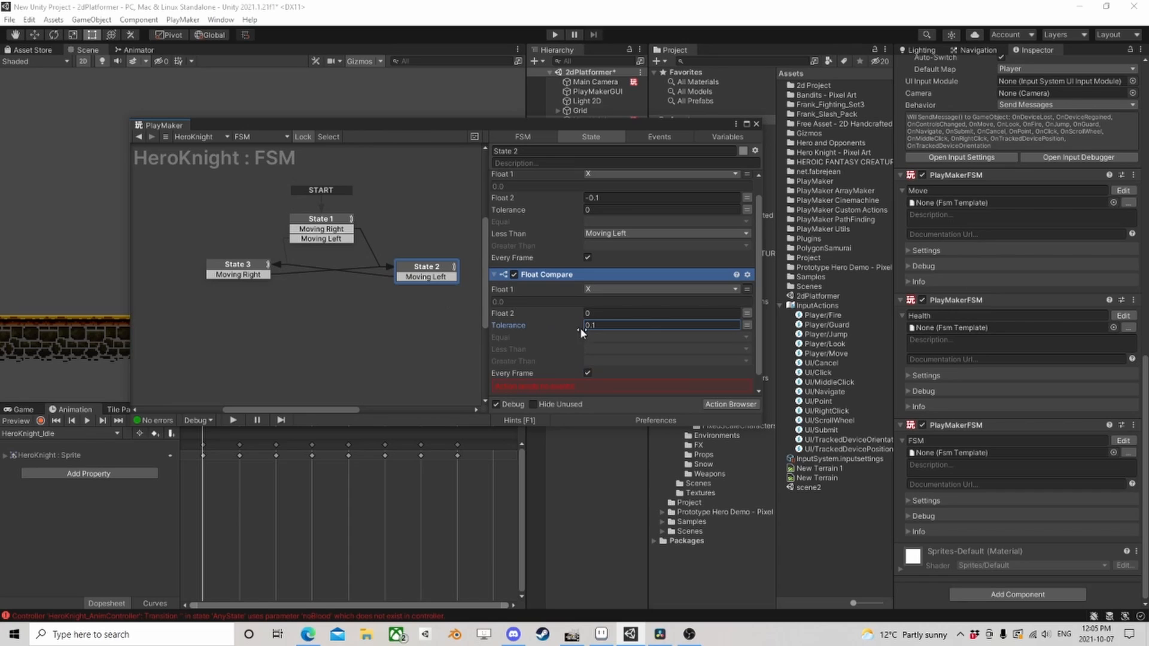
# - Create a new event named IDle as the Equal event of State 2's second Float Compare
pyautogui.scroll(-1, 582, 333)
pyautogui.click(602, 324)
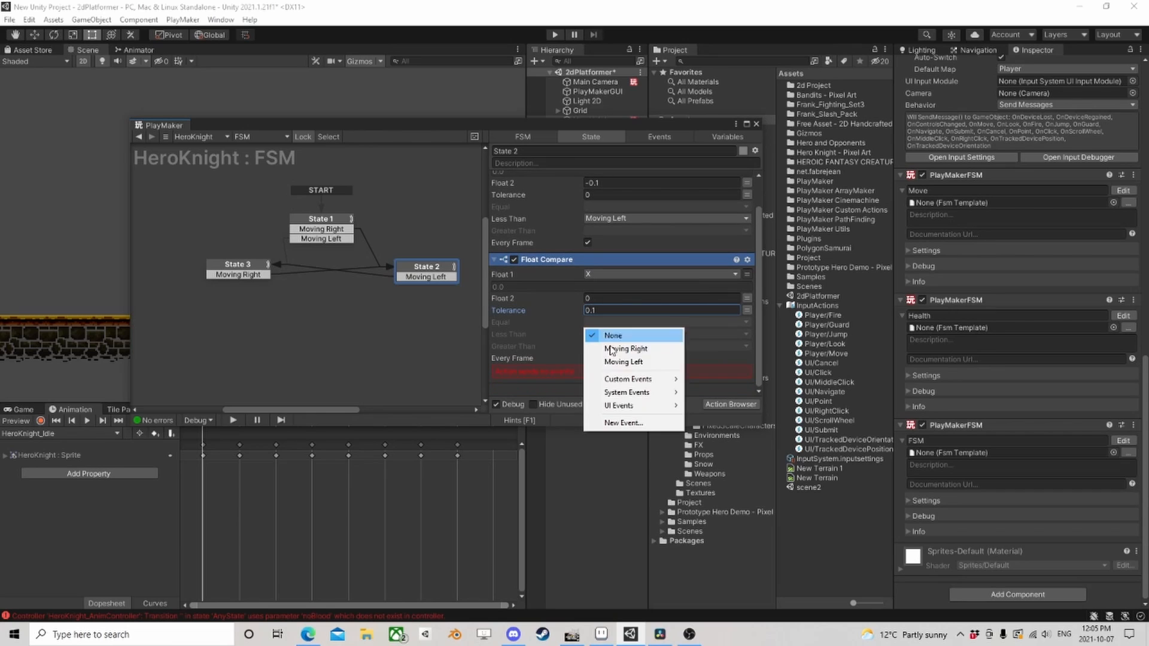
pyautogui.click(628, 419)
pyautogui.write('Idle')
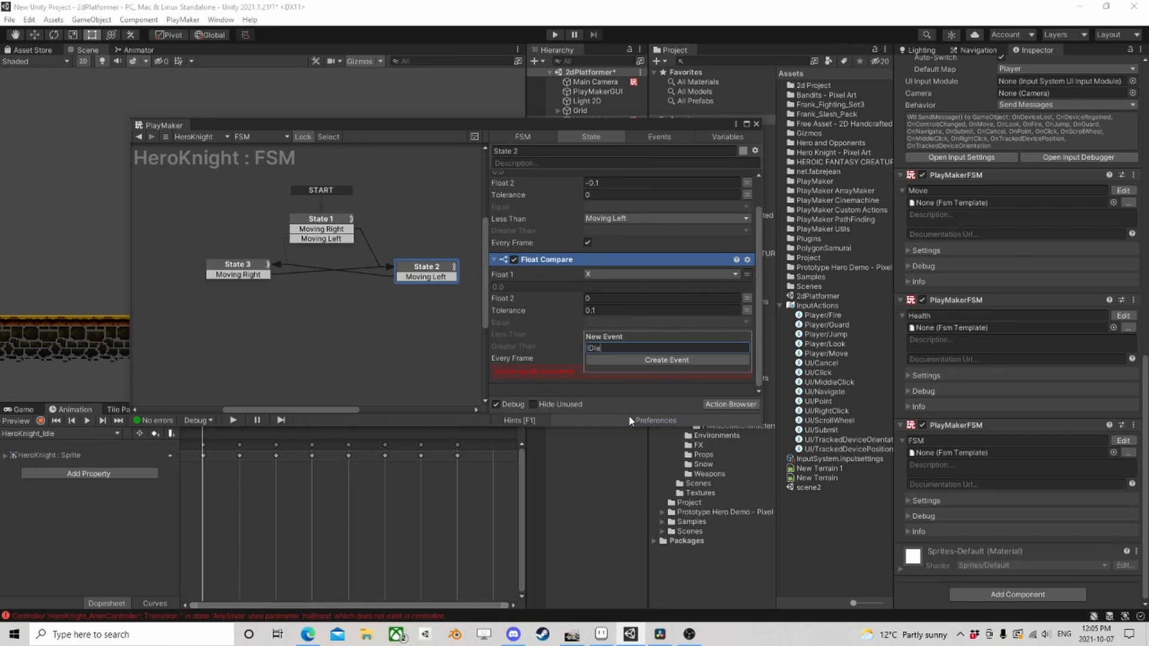
pyautogui.press('Return')
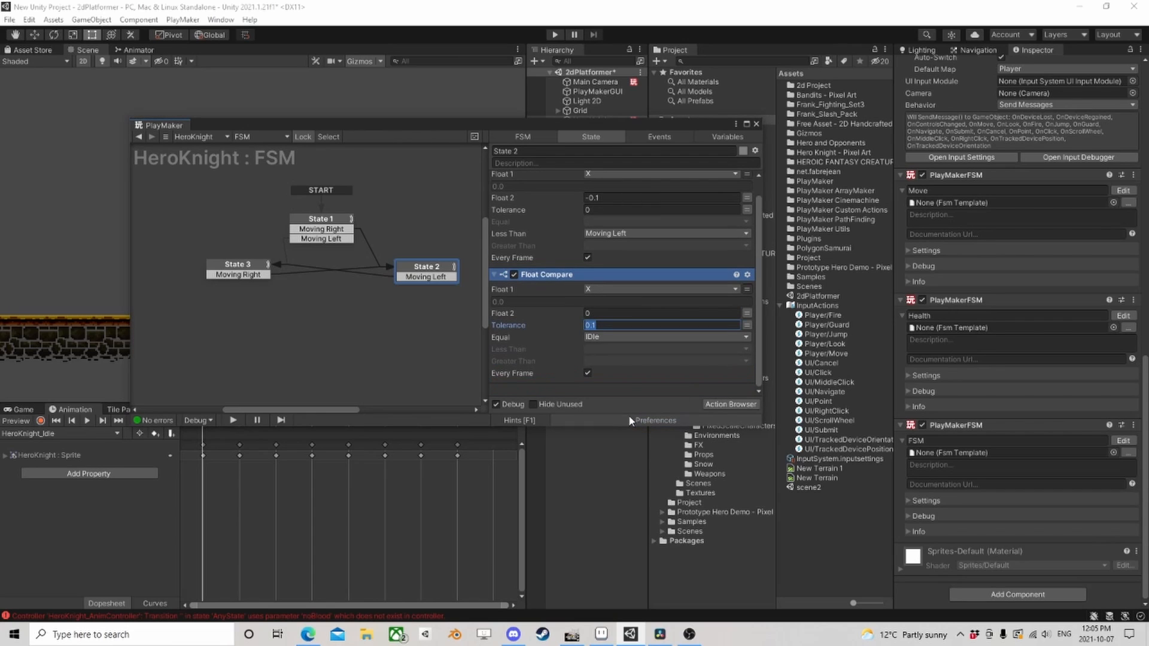
# - Add an IDle transition to State 2 and shift the state slightly closer to State 1
pyautogui.rightClick(442, 268)
pyautogui.moveTo(538, 272)
pyautogui.click(606, 298)
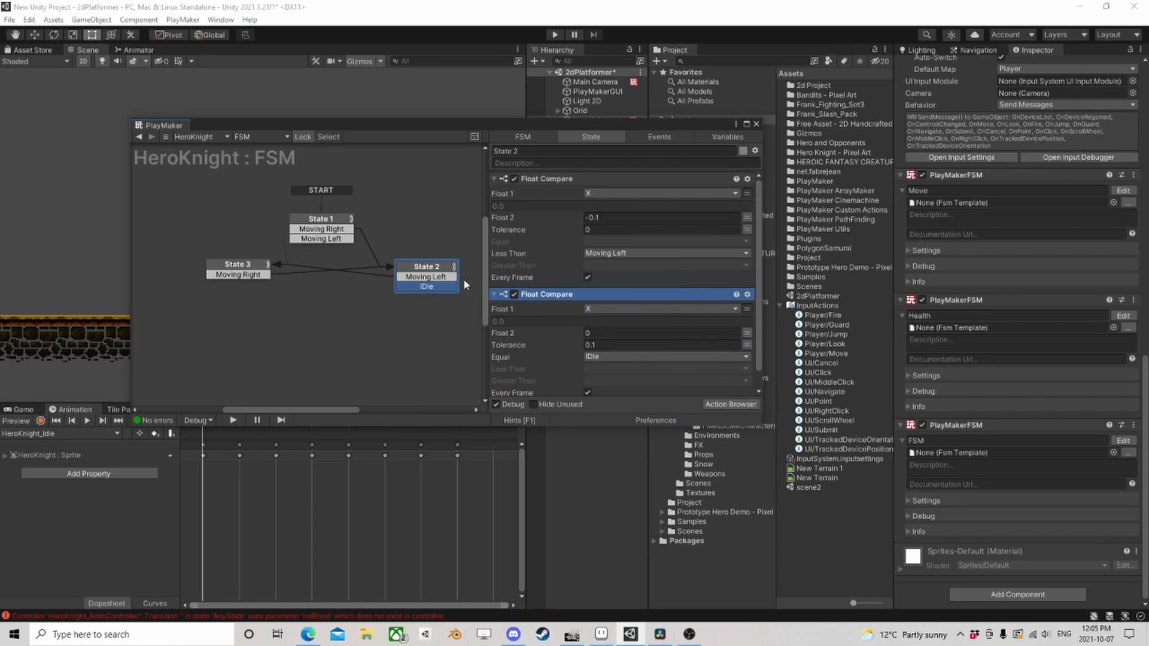
pyautogui.scroll(-1, 568, 287)
pyautogui.moveTo(455, 316); pyautogui.dragTo(379, 299, button='middle')
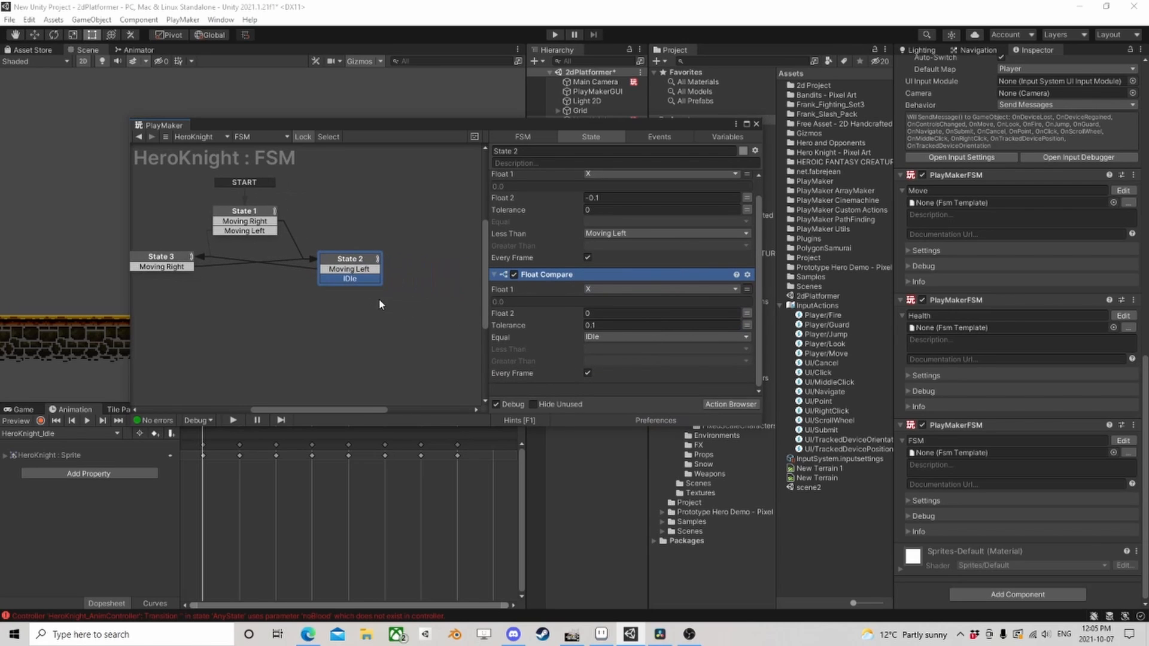
pyautogui.moveTo(352, 262); pyautogui.dragTo(339, 262)
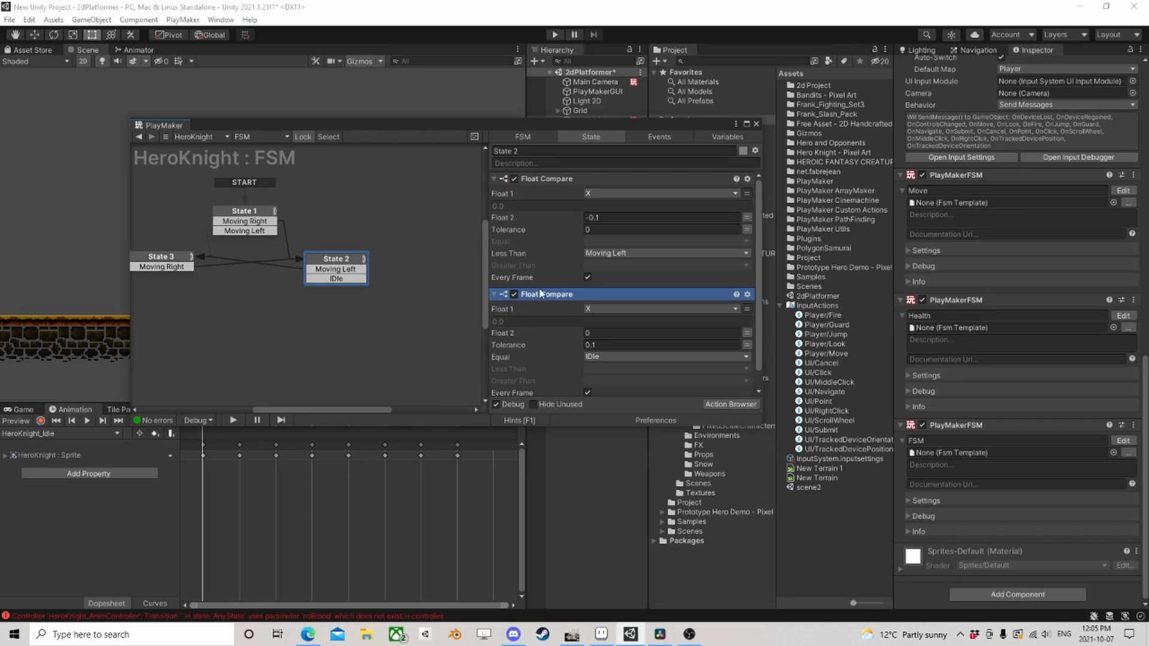
# - Route State 2's IDle transition to a new state placed directly below State 2
pyautogui.click(339, 278)
pyautogui.moveTo(338, 280); pyautogui.dragTo(259, 217)
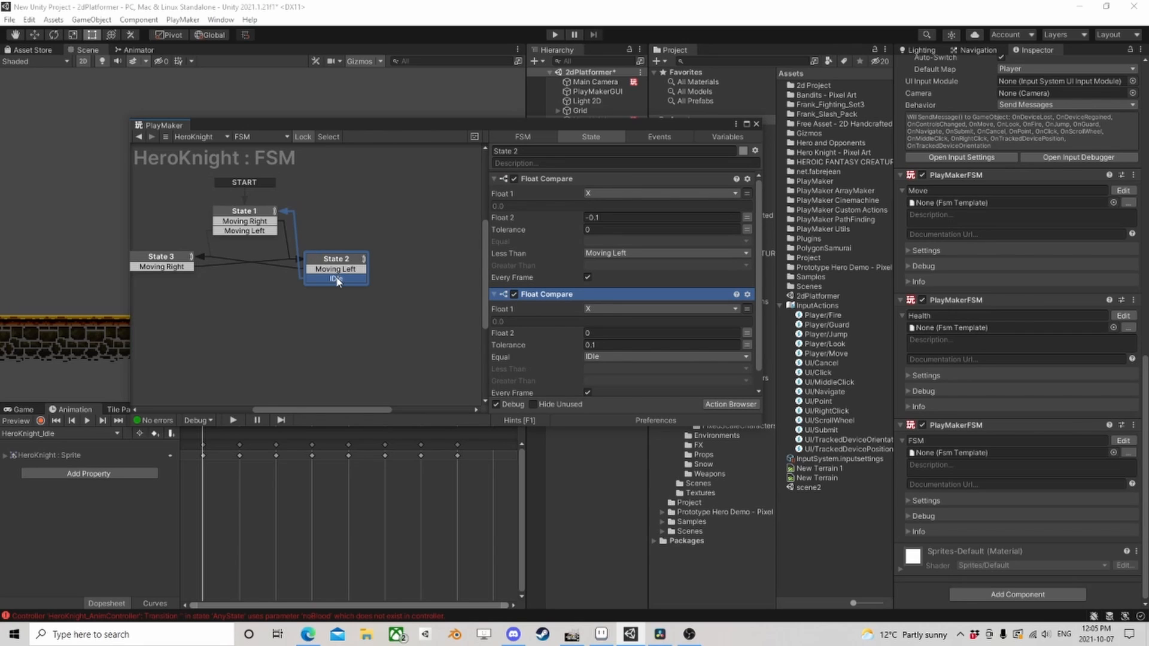
pyautogui.moveTo(338, 281); pyautogui.dragTo(342, 311)
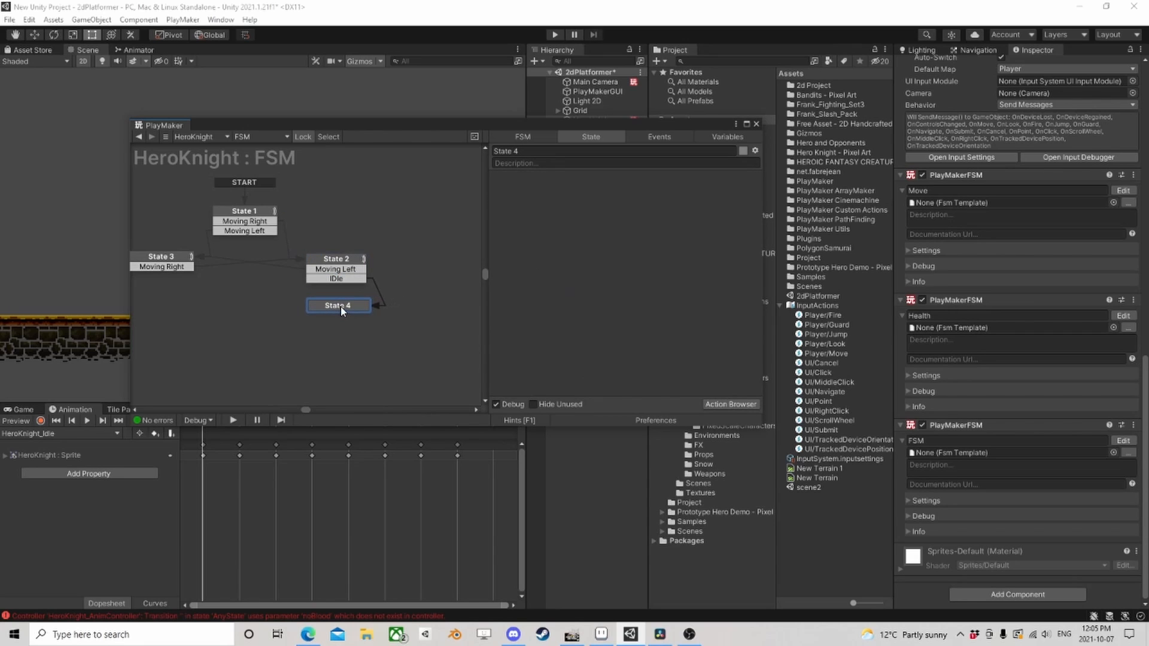
# - Find the Wait action in the action library and add it to State 4
pyautogui.click(731, 404)
pyautogui.write('wait')
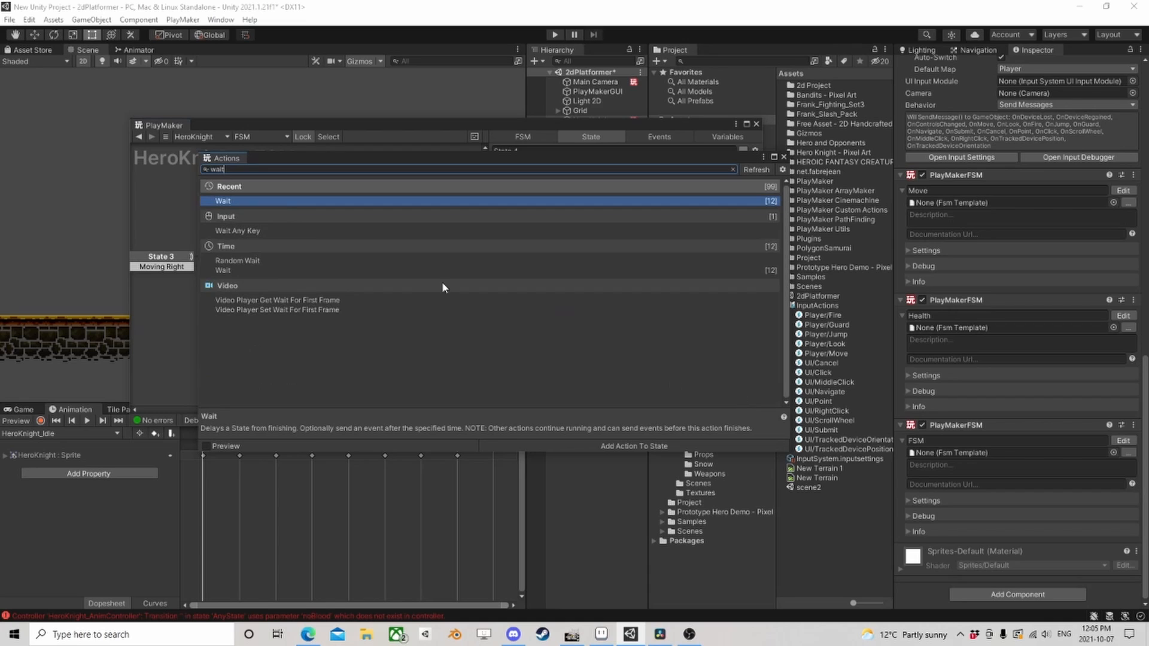
pyautogui.doubleClick(284, 201)
pyautogui.click(783, 158)
# - Create a float variable named DelayValue, expose it as an input, and set its value to 0.3
pyautogui.click(729, 139)
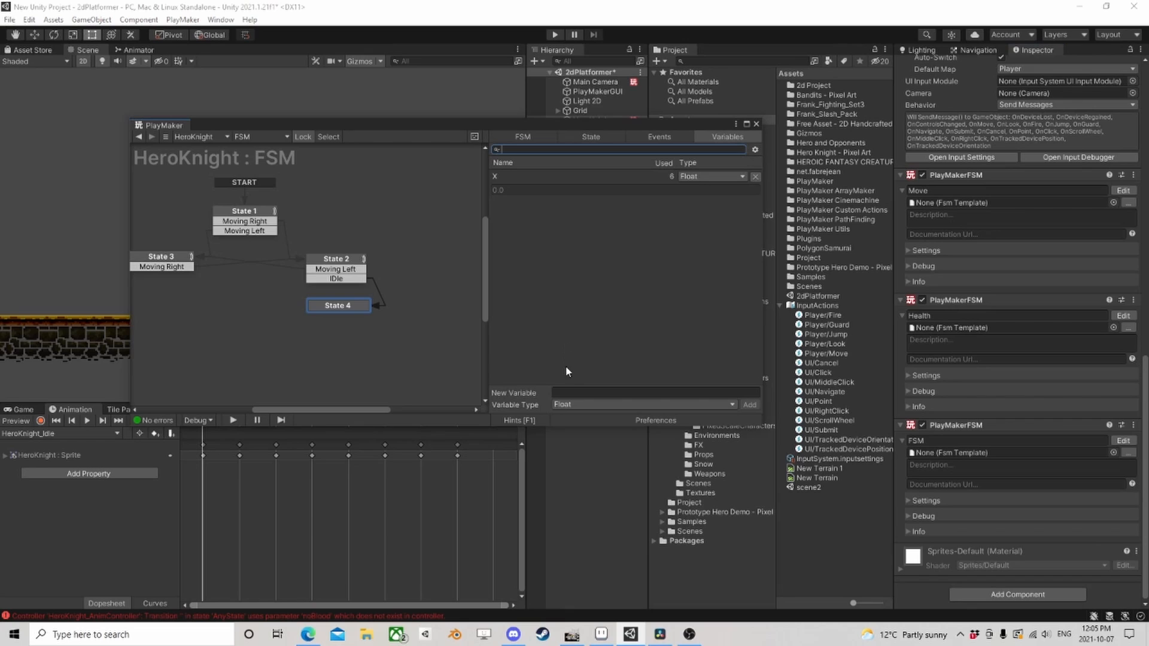
pyautogui.click(574, 392)
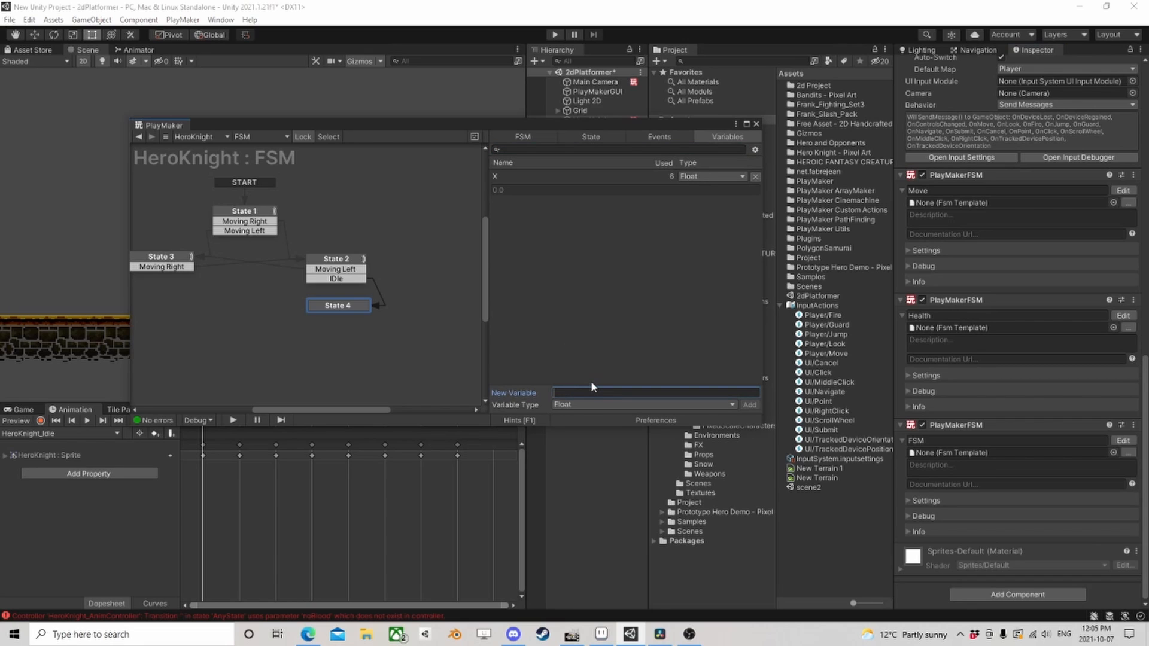
pyautogui.write('DelayValue')
pyautogui.press('Return')
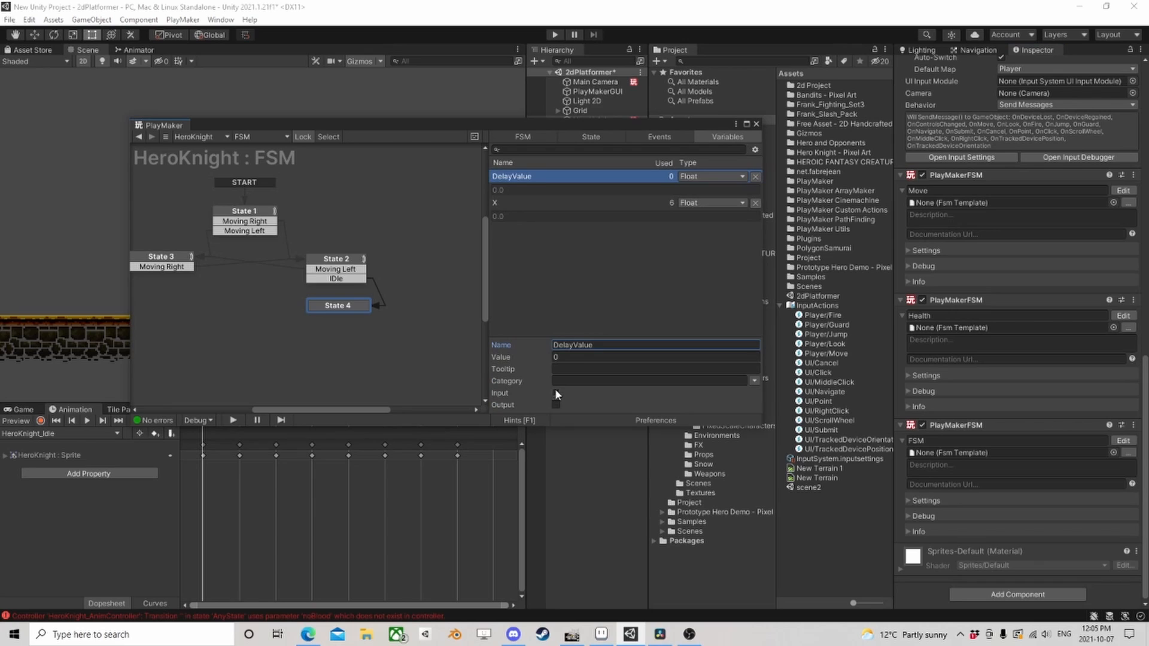
pyautogui.click(556, 393)
pyautogui.click(584, 358)
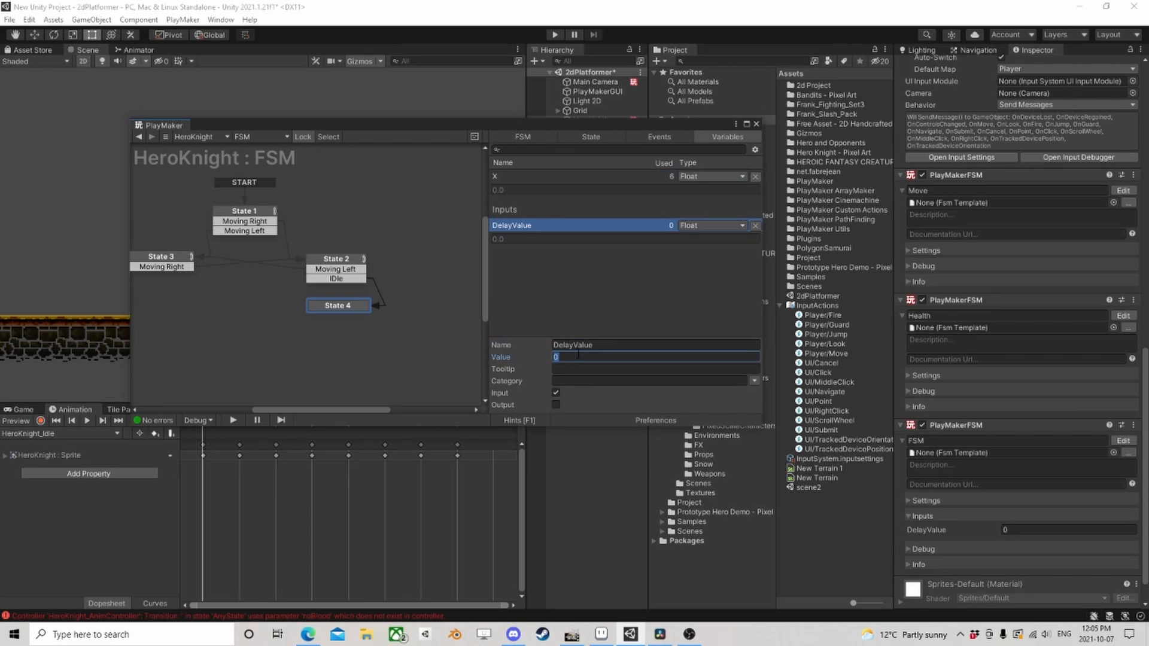
pyautogui.write('0.3')
# - Set State 4's Wait time to the DelayValue variable and create a new Finish Event named Back To Idle
pyautogui.click(345, 310)
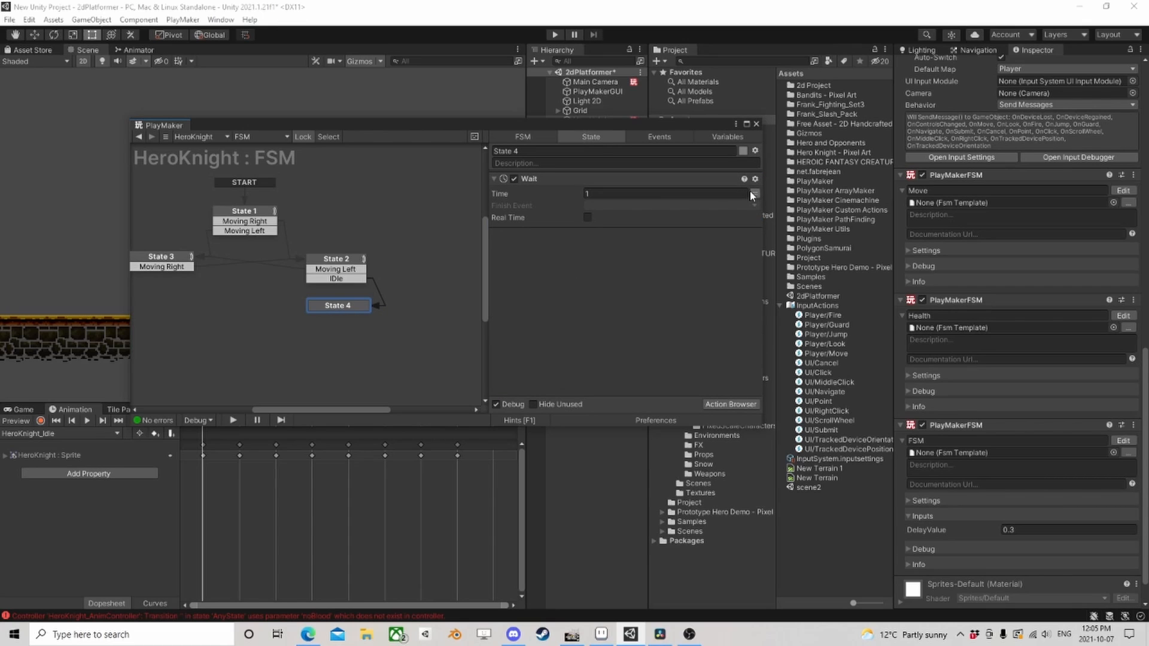
pyautogui.click(713, 193)
pyautogui.click(626, 221)
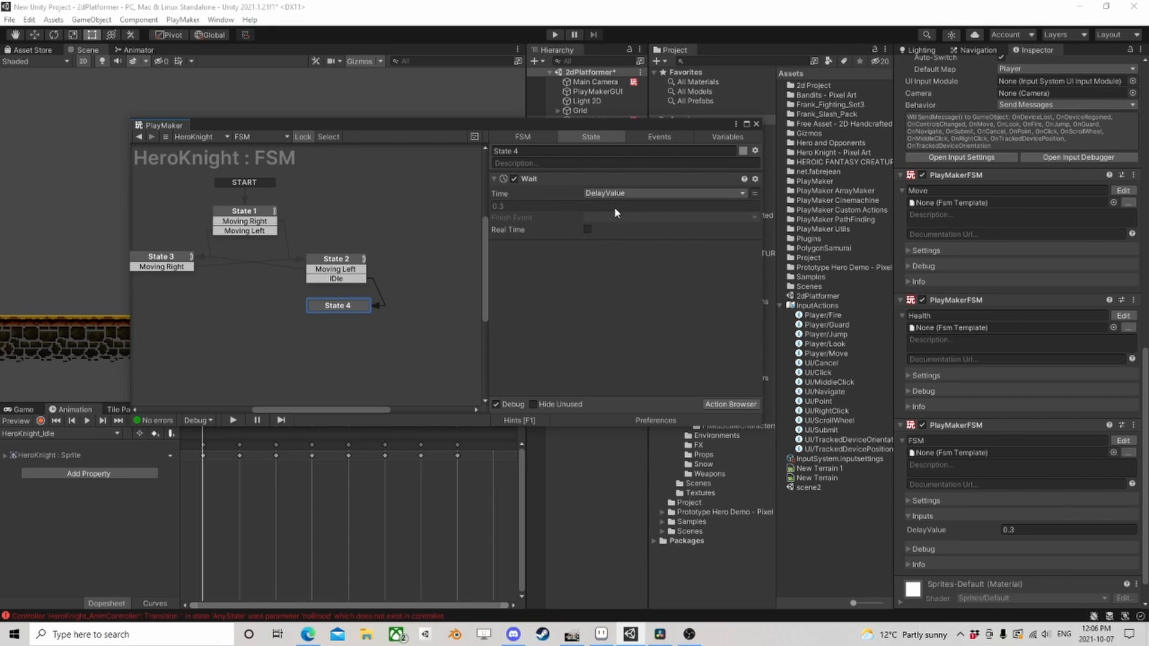
pyautogui.click(616, 218)
pyautogui.click(635, 330)
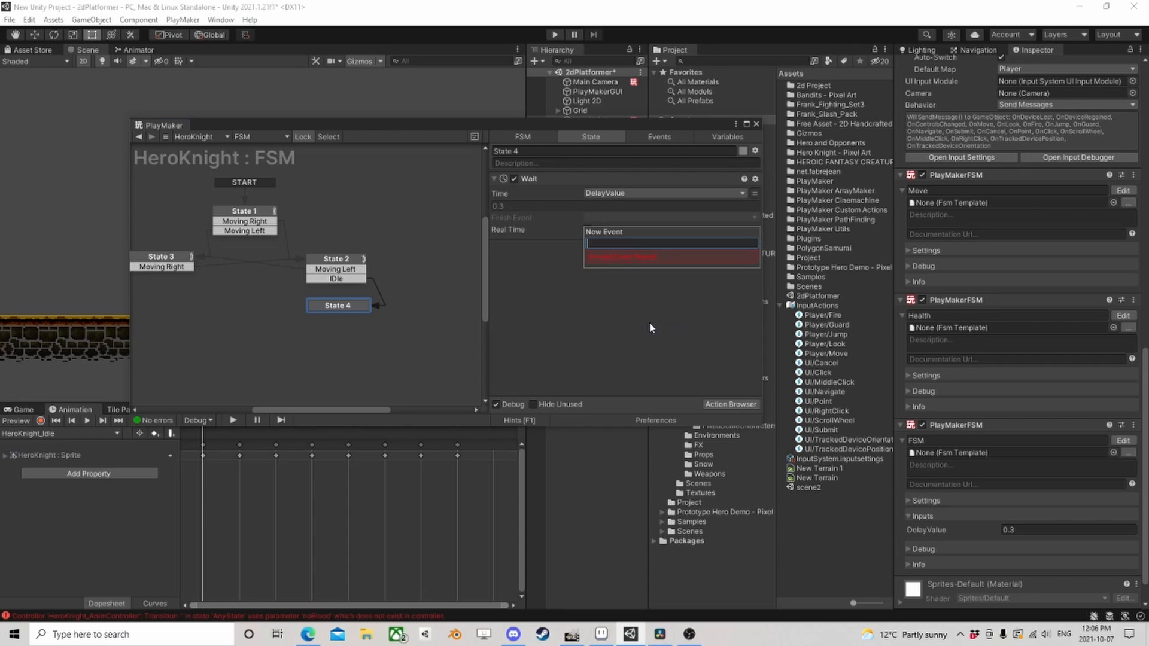
pyautogui.write('Back To ')
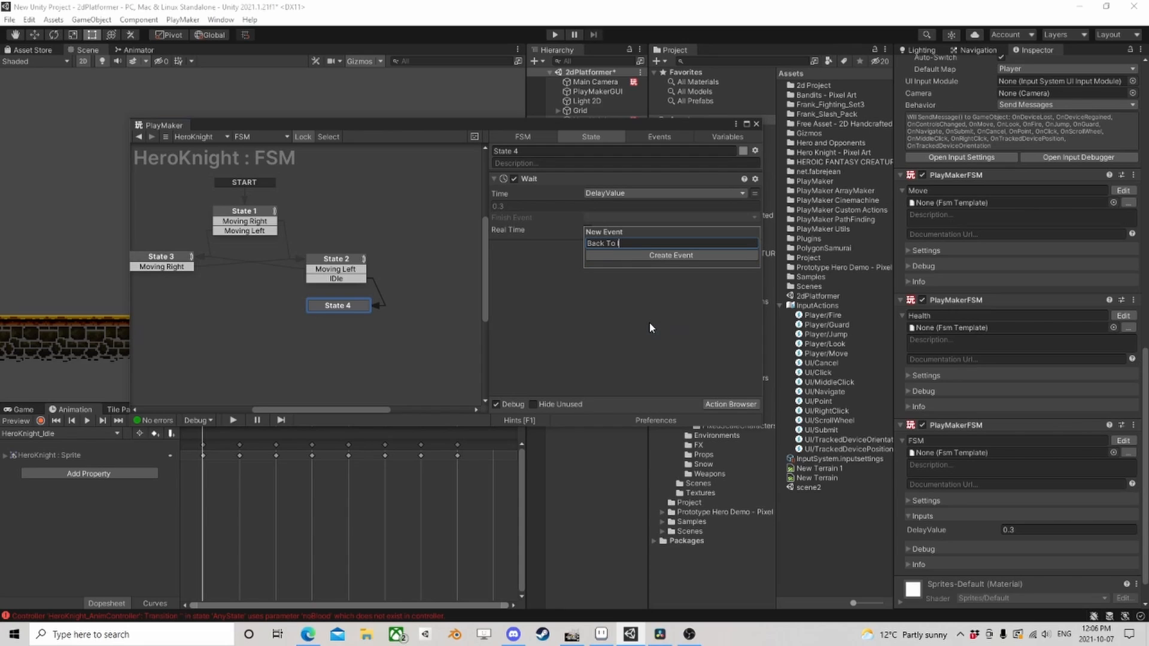
pyautogui.write('Idle')
pyautogui.press('Return')
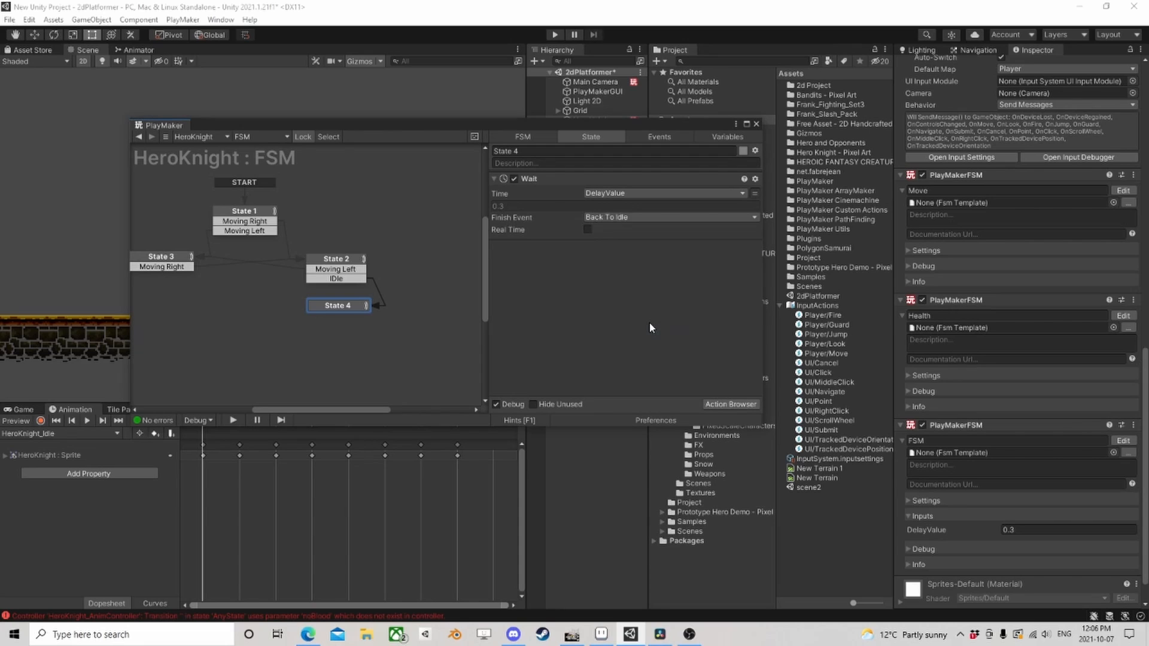
# - Add a Back To Idle transition to State 4 and link it to State 1
pyautogui.rightClick(339, 304)
pyautogui.moveTo(441, 316)
pyautogui.click(518, 352)
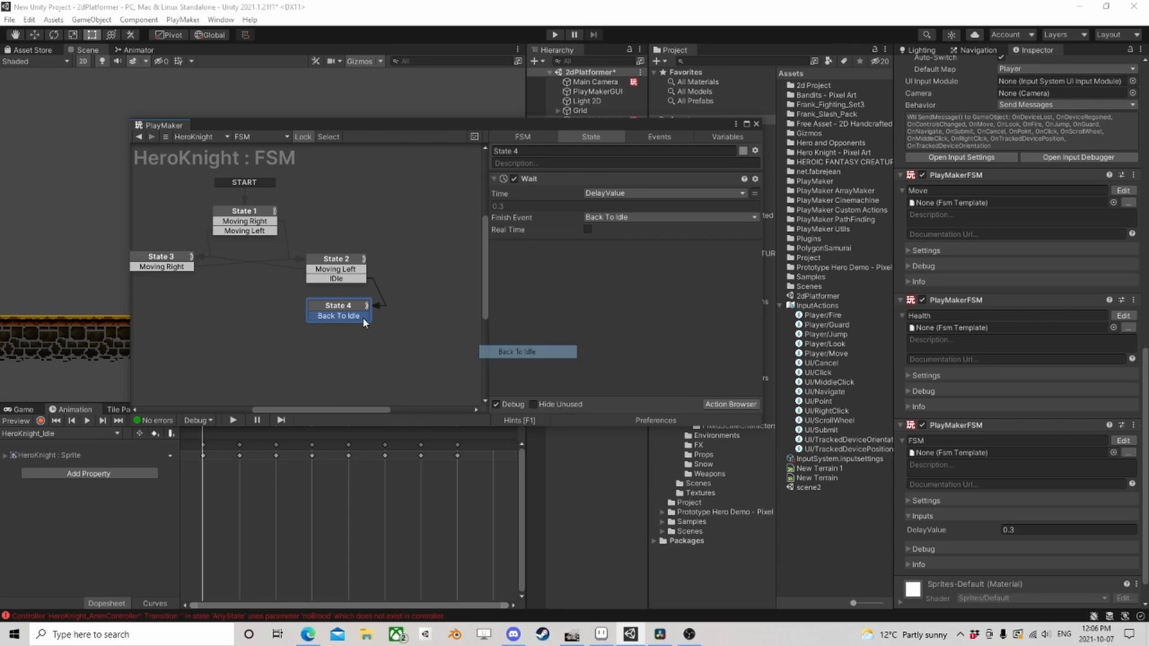
pyautogui.moveTo(339, 316); pyautogui.dragTo(258, 230)
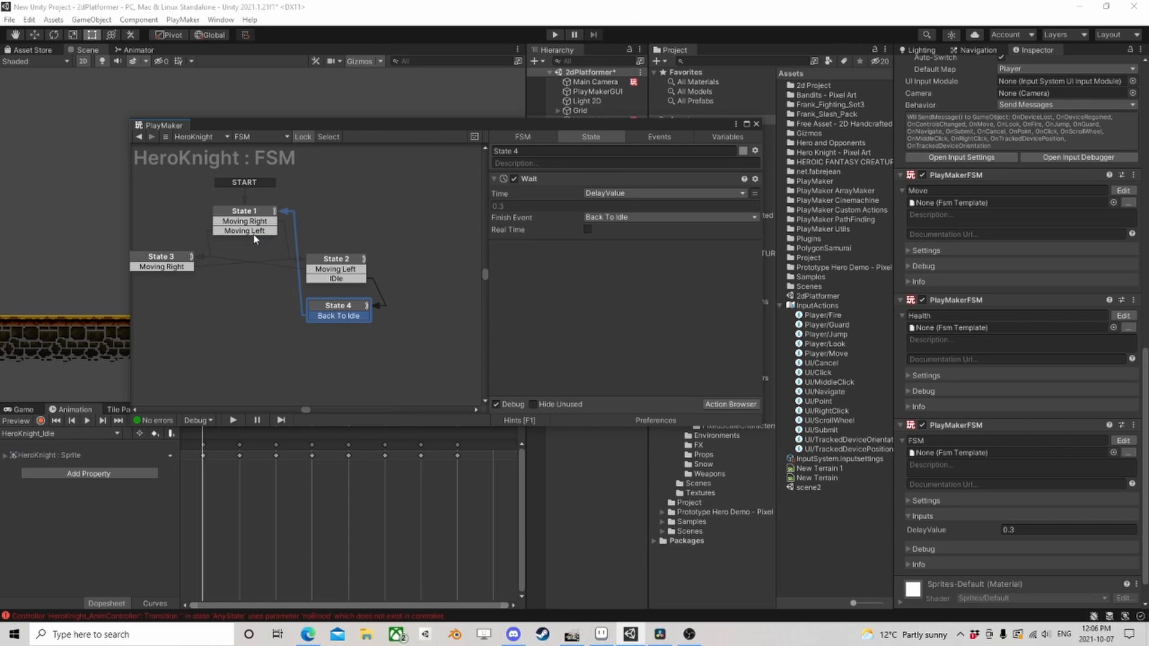
# - Copy State 2's Moving Left Float Compare action and paste it into State 4 below the Wait action
pyautogui.click(340, 264)
pyautogui.scroll(-2, 554, 320)
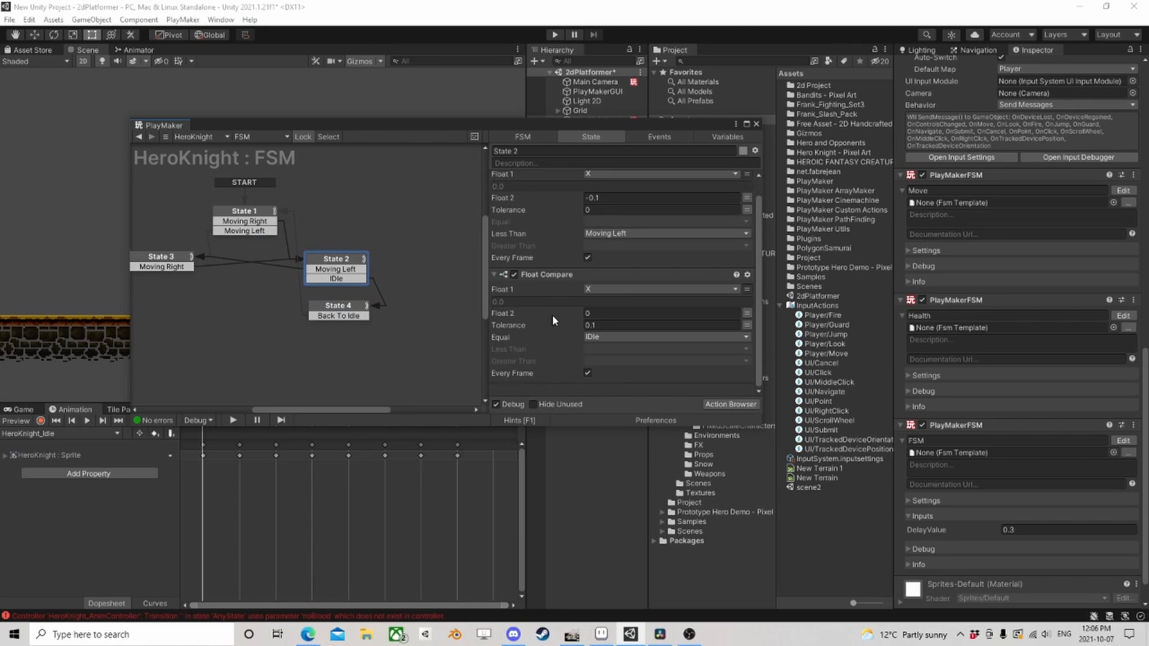
pyautogui.scroll(1, 542, 246)
pyautogui.rightClick(550, 179)
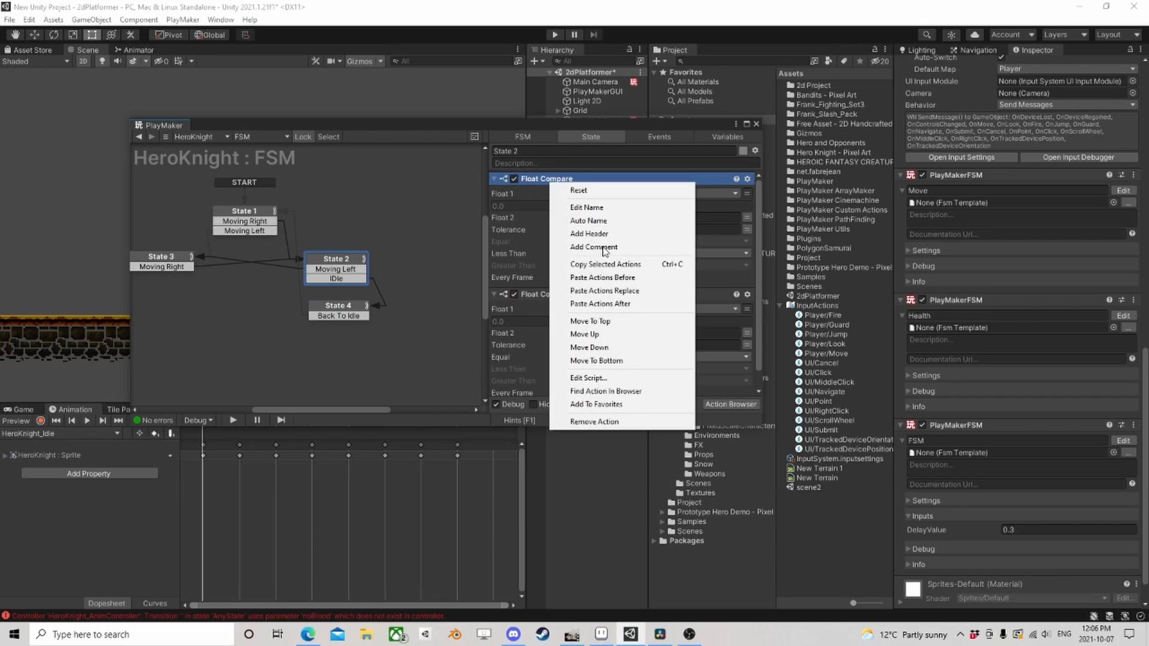
pyautogui.click(608, 265)
pyautogui.click(344, 315)
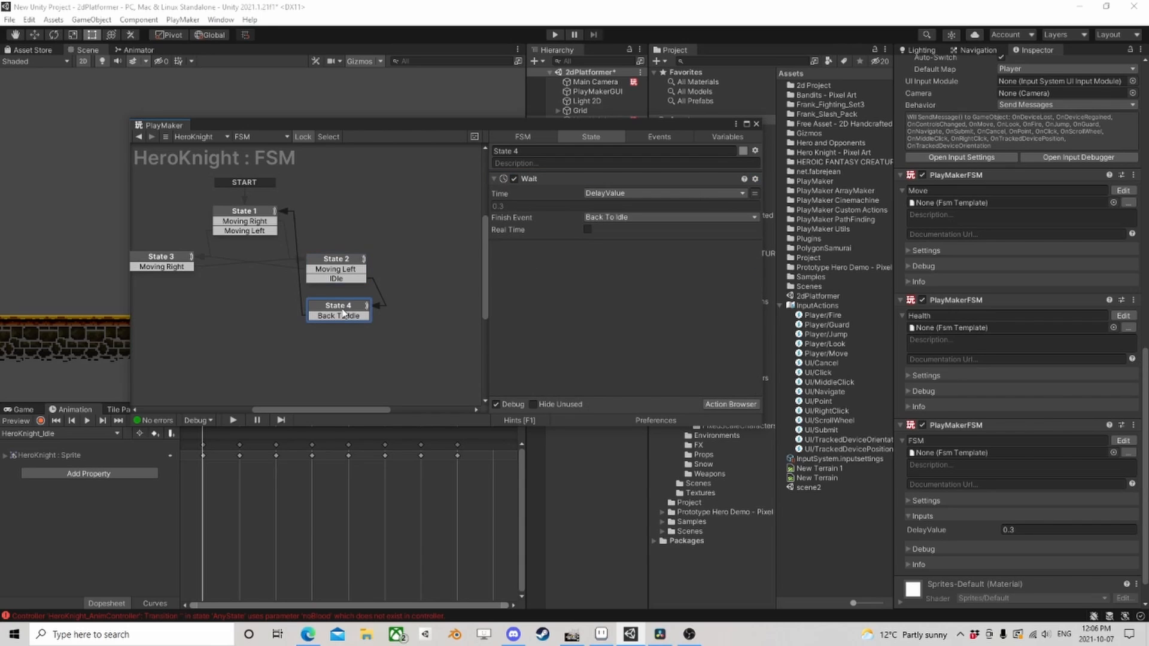
pyautogui.rightClick(518, 280)
pyautogui.click(560, 393)
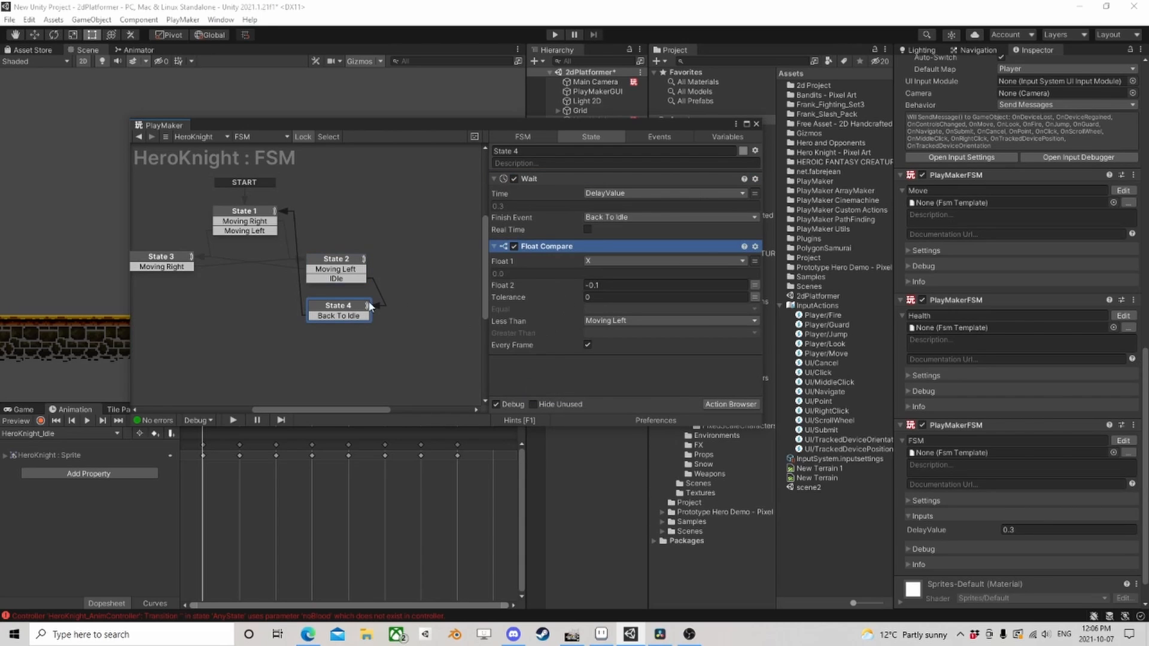
# - Add a Moving Left transition to State 4, link it to State 3, and place State 4 just below State 2
pyautogui.rightClick(346, 307)
pyautogui.moveTo(440, 308)
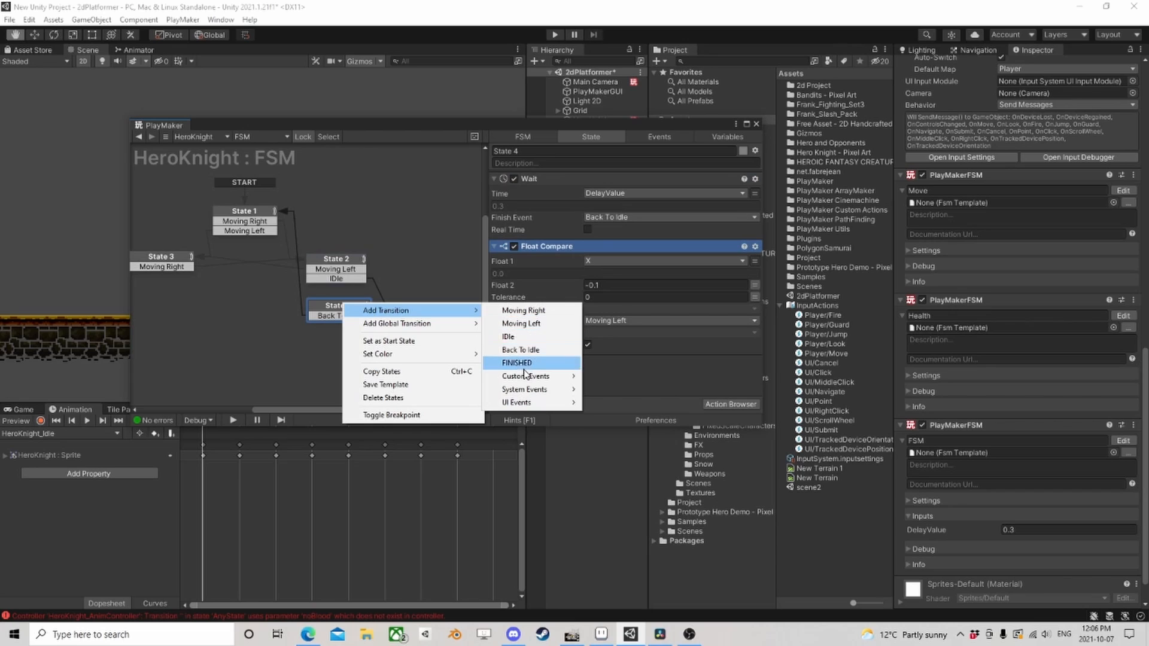
pyautogui.click(521, 323)
pyautogui.moveTo(338, 325); pyautogui.dragTo(162, 262)
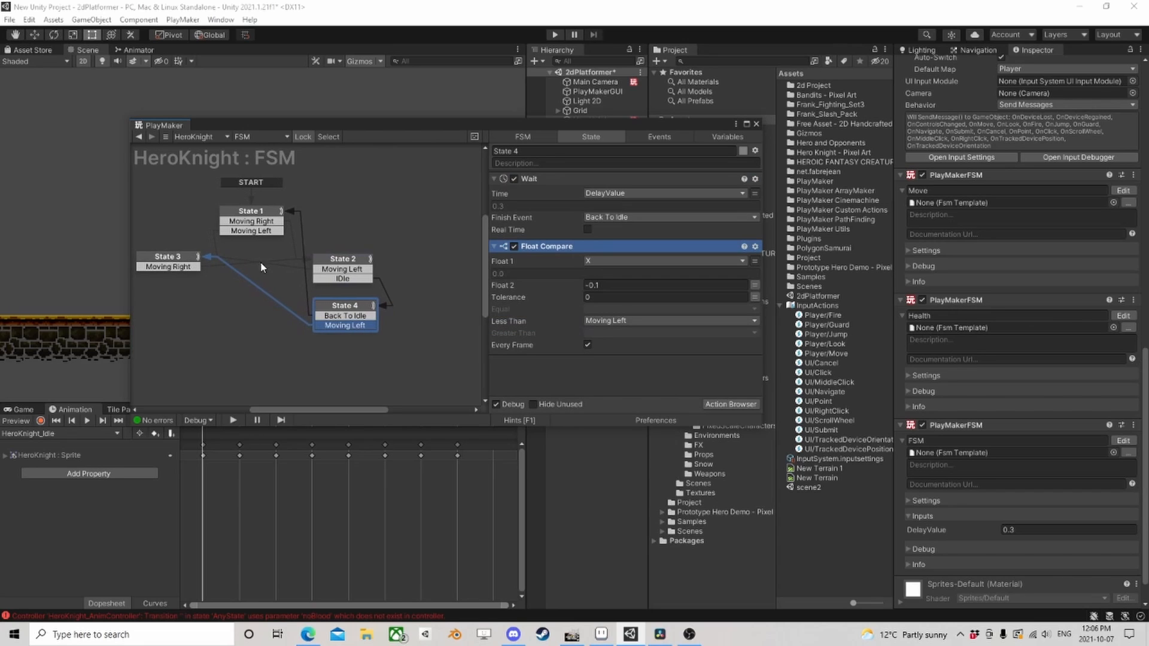
pyautogui.moveTo(338, 305); pyautogui.dragTo(336, 296)
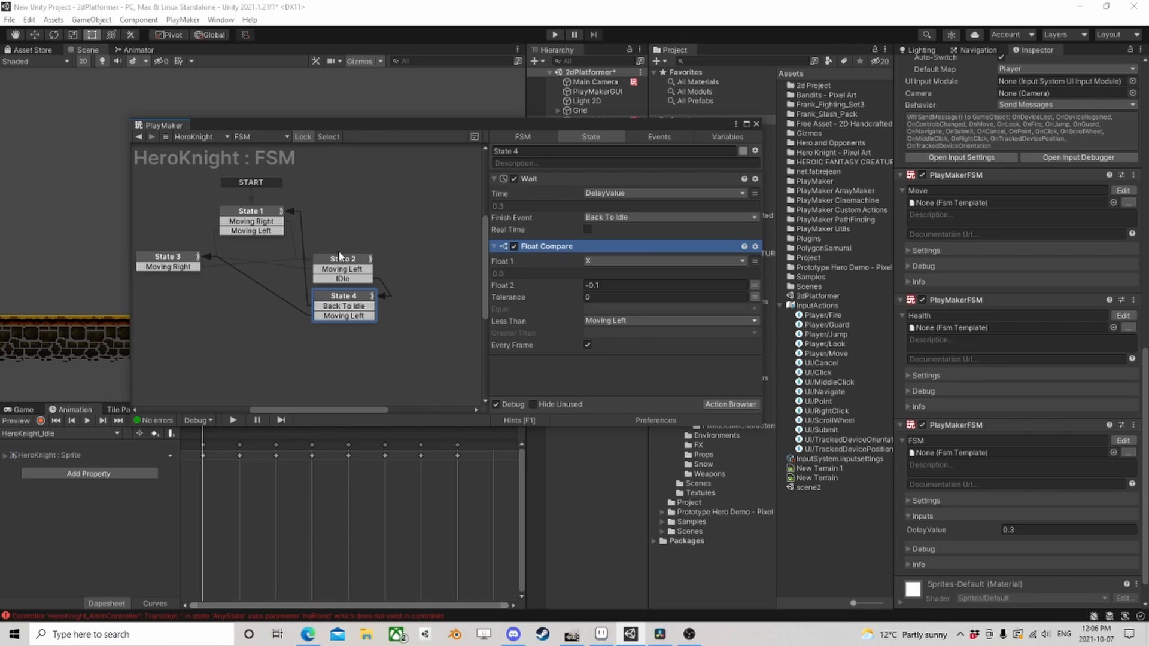
# - Copy State 1's Moving Right Float Compare action and paste it into State 4 below the existing actions
pyautogui.click(253, 215)
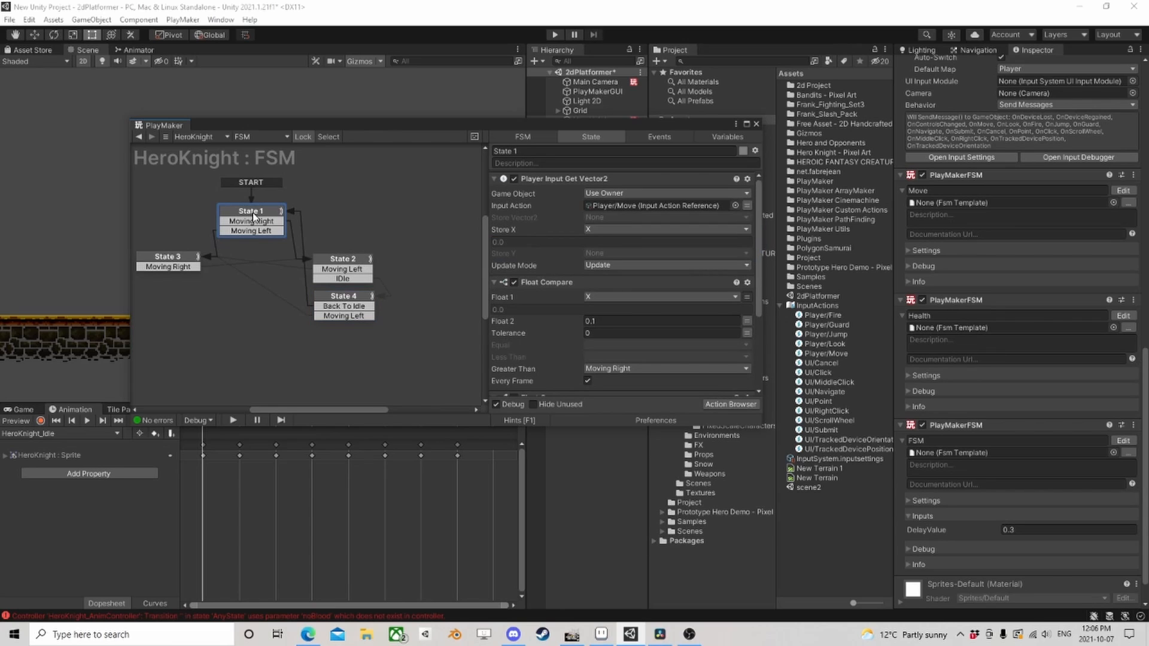
pyautogui.rightClick(554, 284)
pyautogui.click(622, 371)
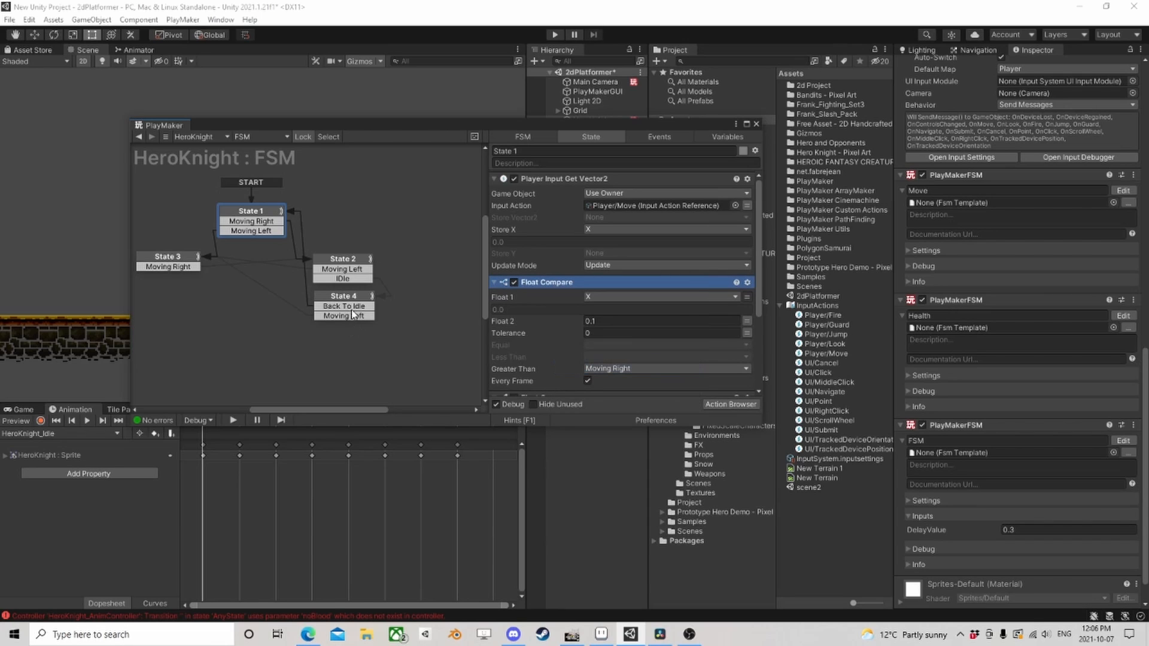
pyautogui.click(350, 296)
pyautogui.rightClick(549, 365)
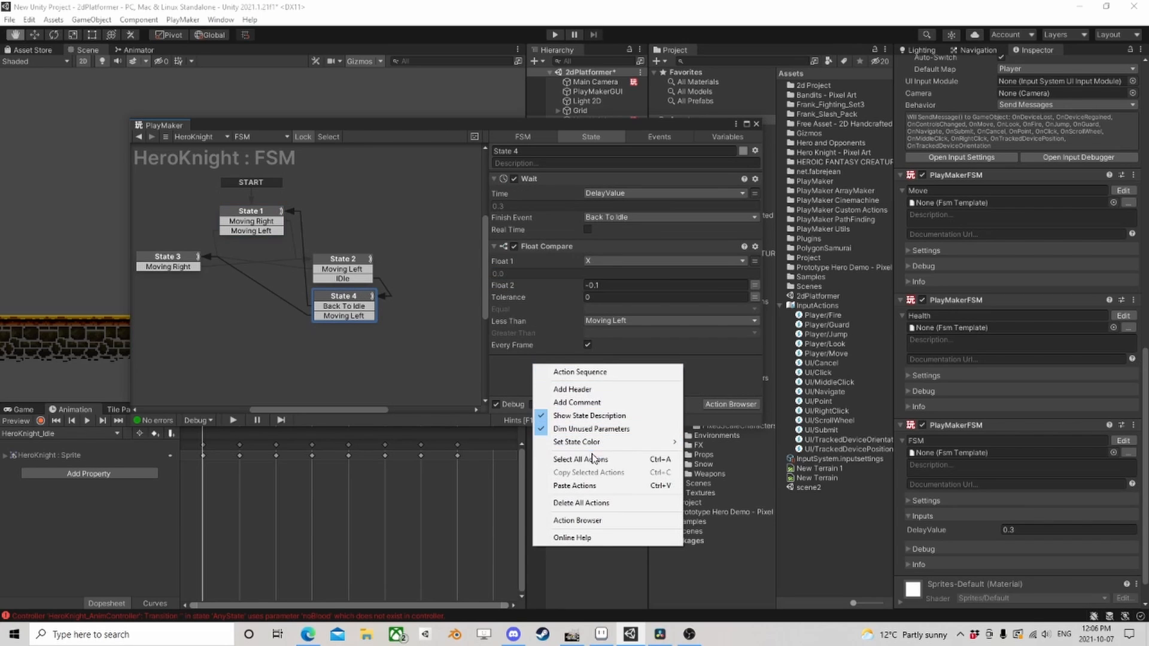
pyautogui.click(575, 485)
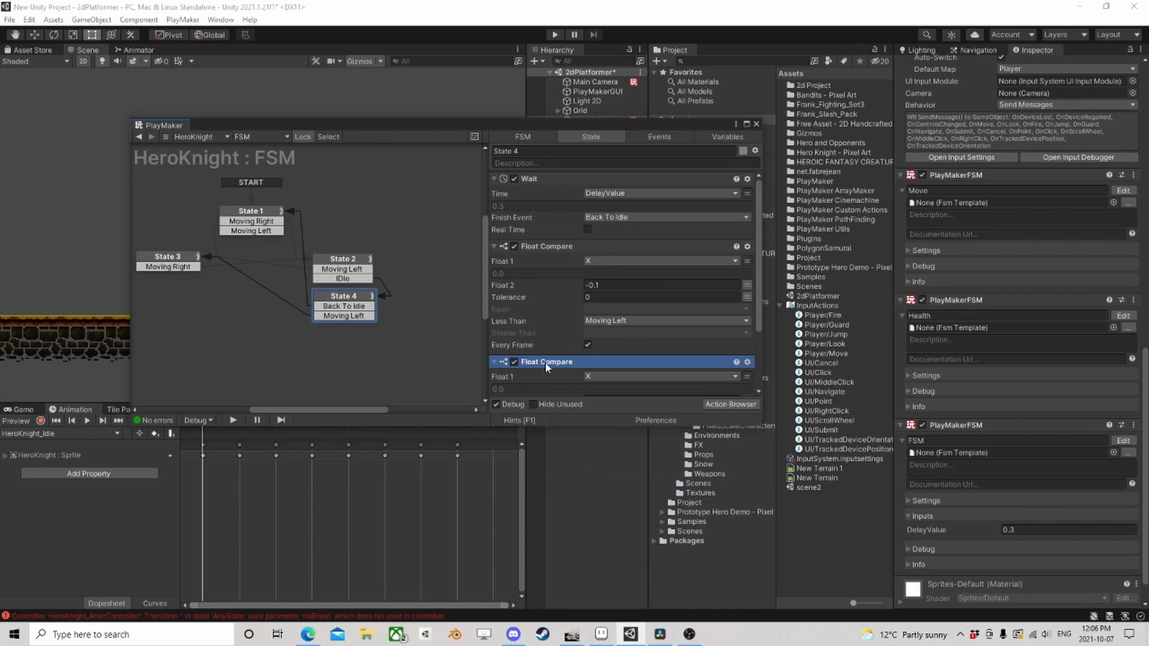
# - Create a new event named Roll for Greater Than in State 4's second Float Compare action
pyautogui.click(261, 222)
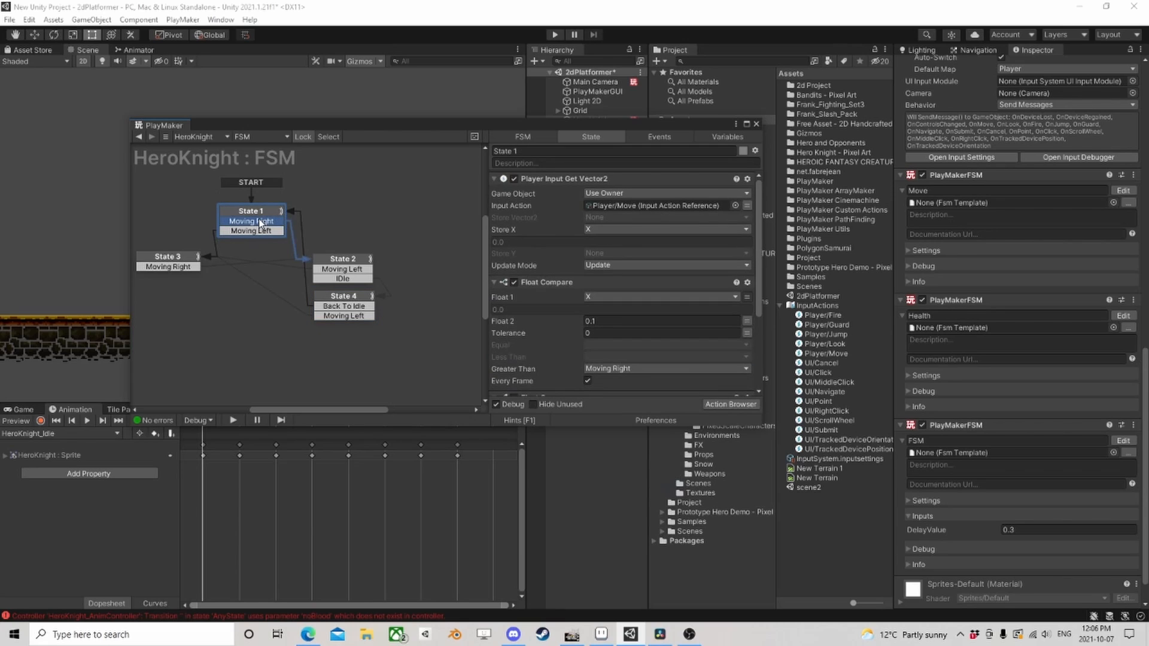
pyautogui.click(333, 262)
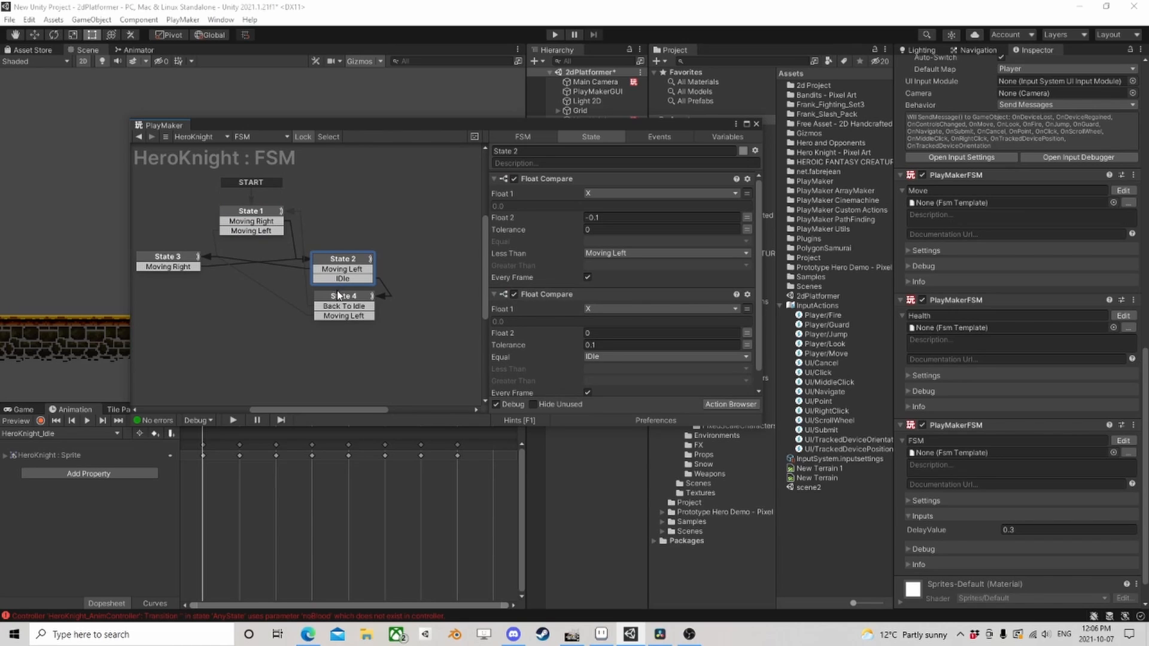
pyautogui.click(340, 308)
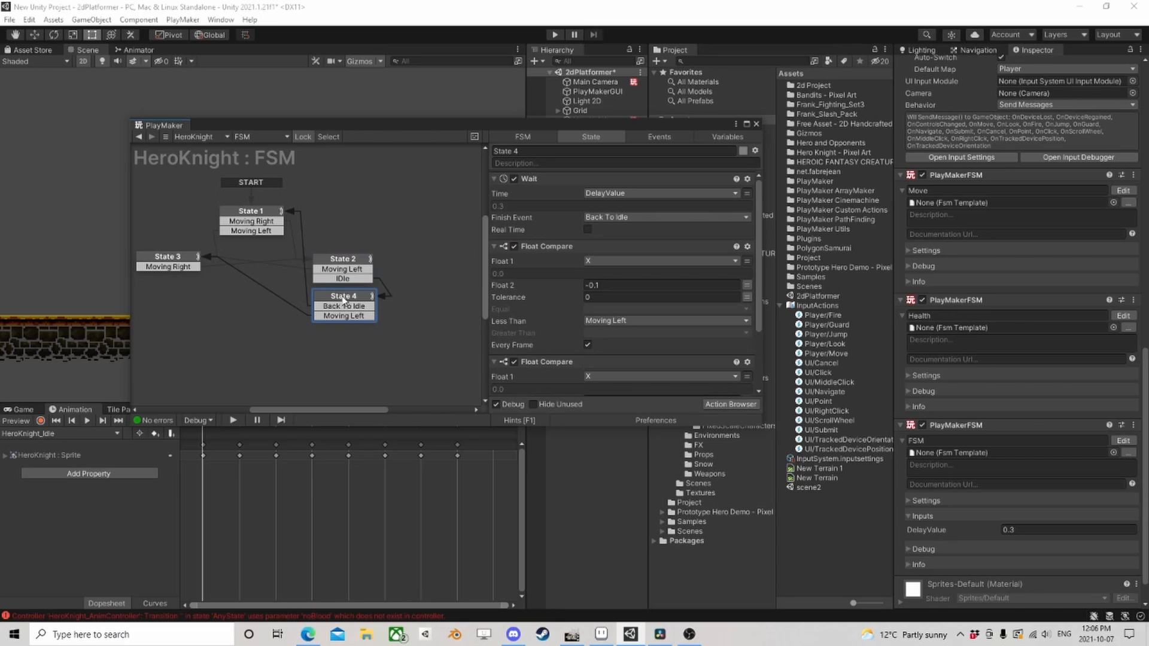
pyautogui.scroll(-3, 610, 324)
pyautogui.click(615, 361)
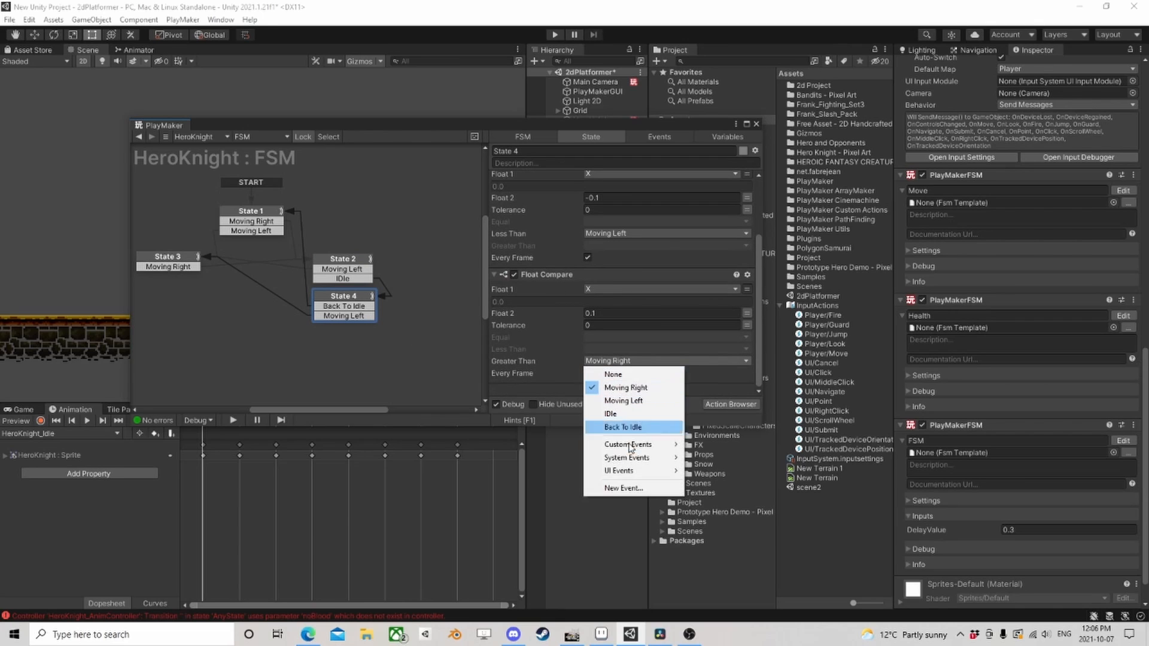
pyautogui.click(622, 488)
pyautogui.write('Rol')
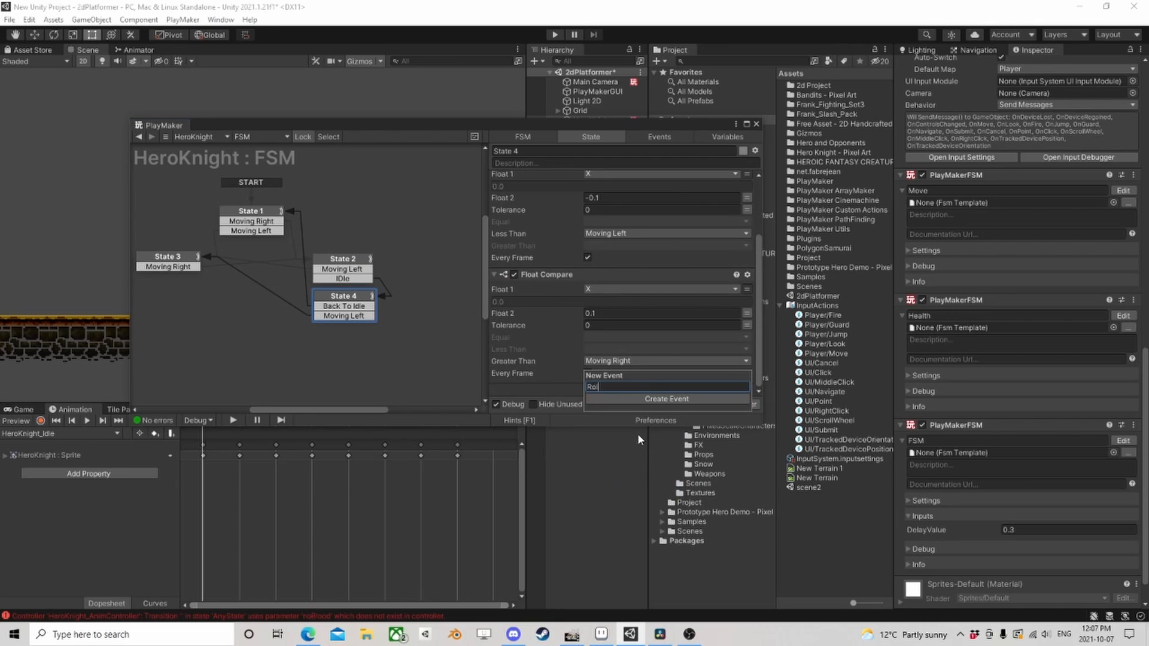
pyautogui.click(631, 401)
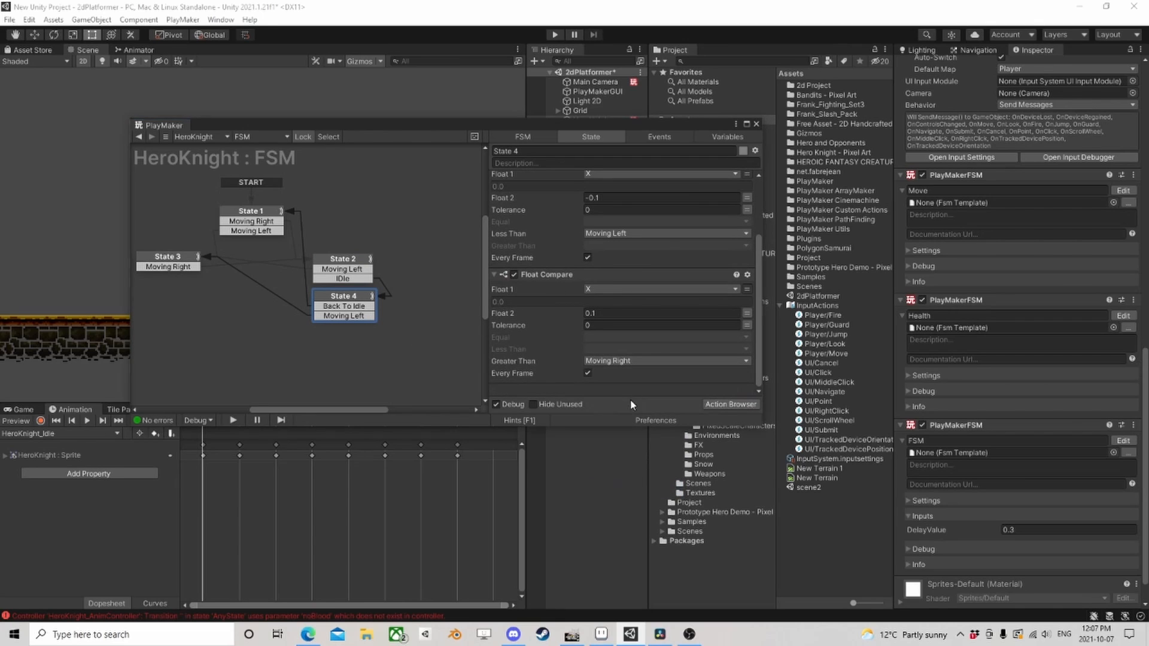
# - Add a Roll transition to State 4 and link it to a new state created directly below
pyautogui.rightClick(357, 301)
pyautogui.moveTo(385, 300)
pyautogui.click(487, 341)
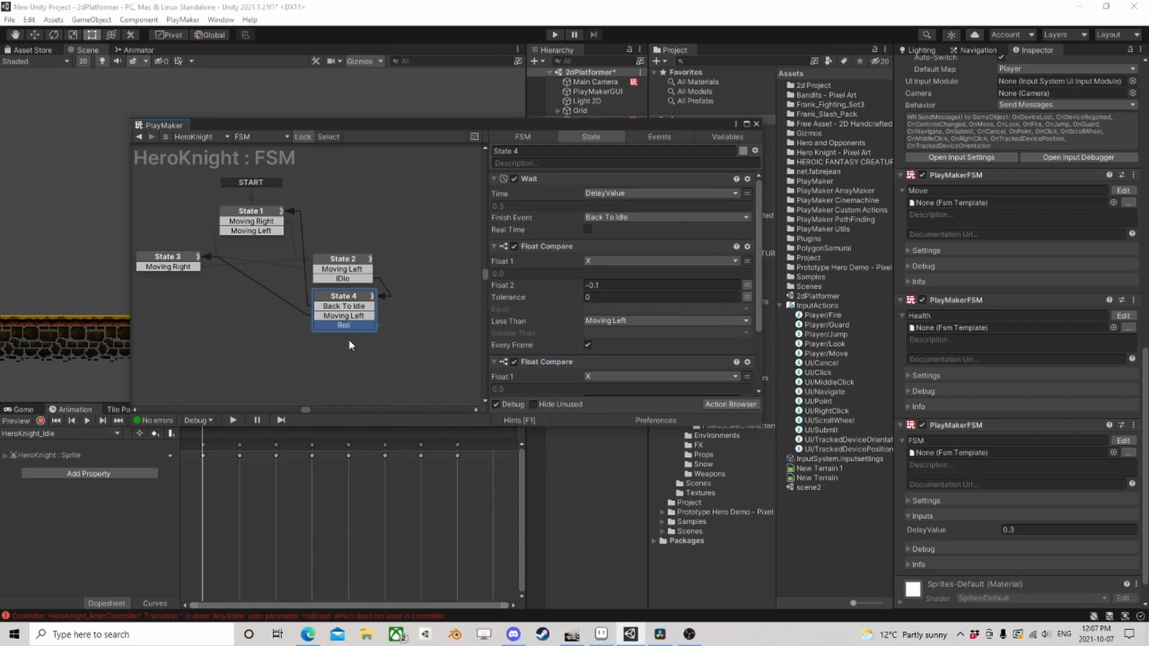
pyautogui.moveTo(349, 340)
pyautogui.keyDown('ctrl'); pyautogui.mouseDown()
pyautogui.moveTo(373, 350)
pyautogui.moveTo(333, 353)
pyautogui.moveTo(345, 350)
pyautogui.mouseUp(); pyautogui.keyUp('ctrl')
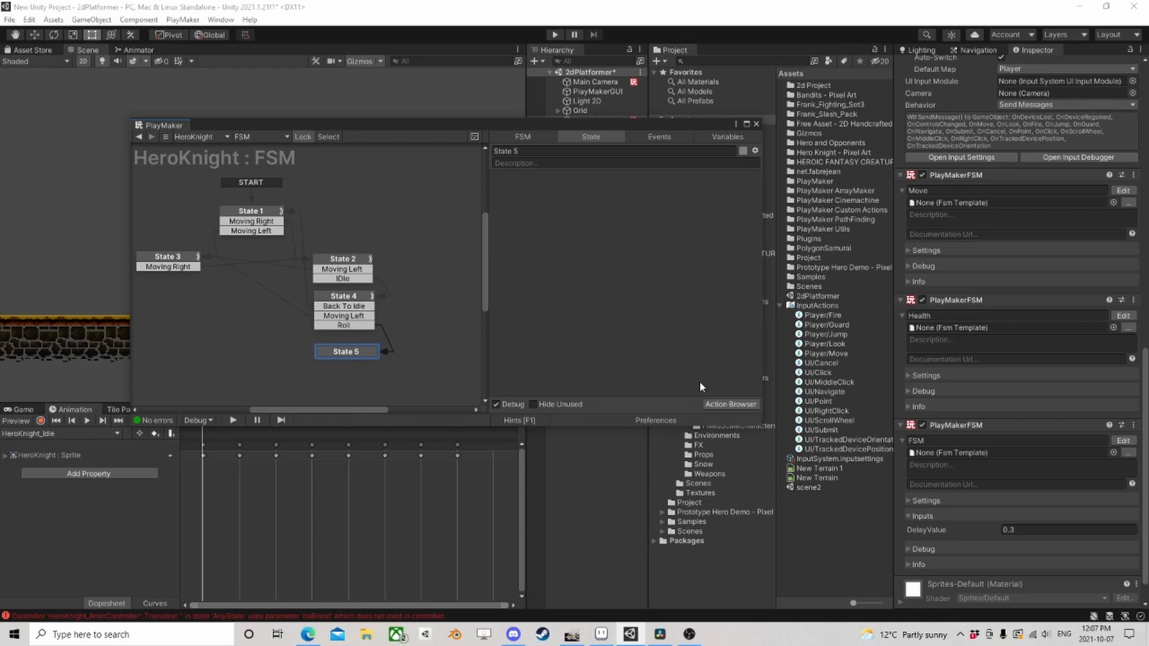
# - Add a Set Animator Trigger action to State 5 and set its trigger to Roll
pyautogui.click(730, 403)
pyautogui.write('set')
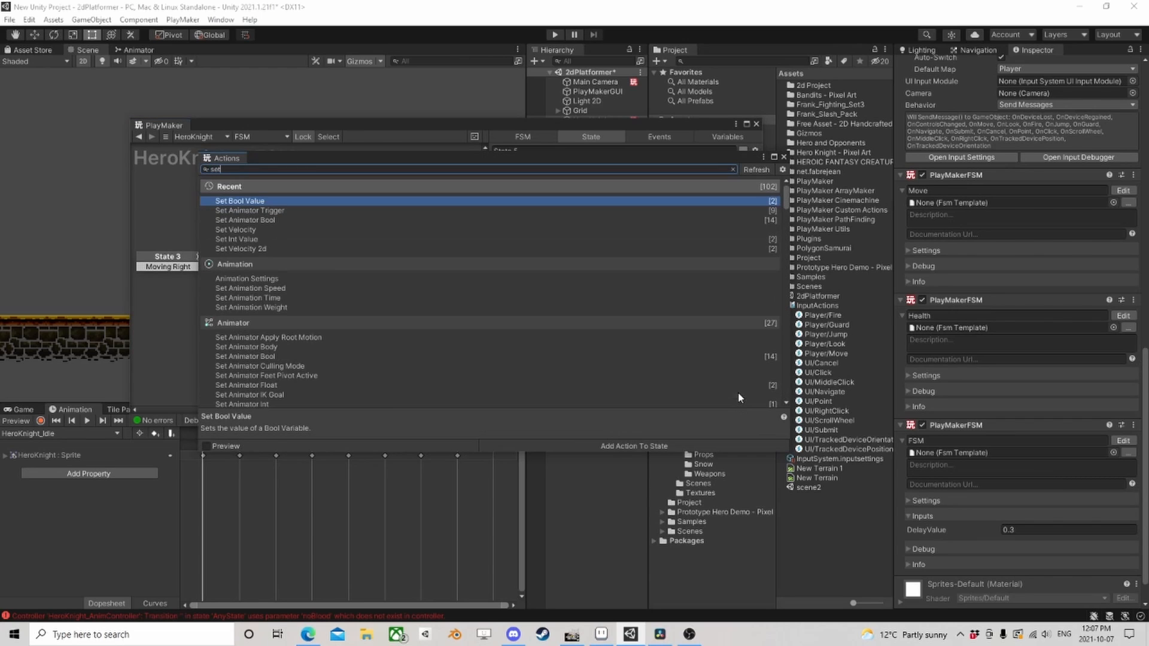
pyautogui.doubleClick(294, 210)
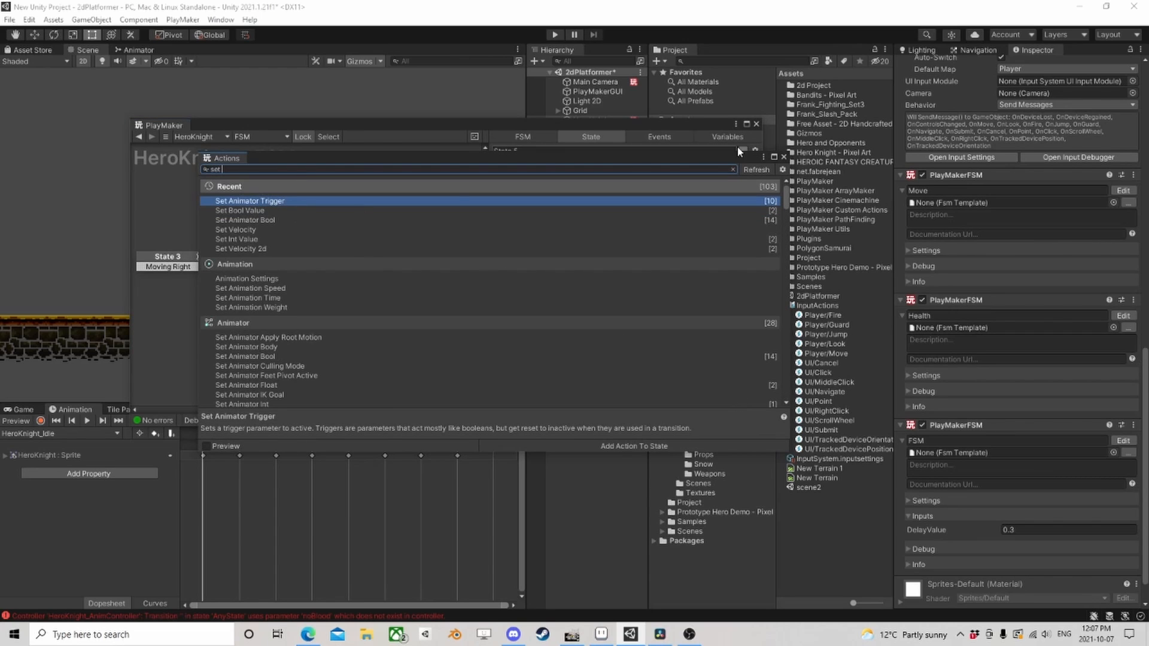
pyautogui.click(783, 157)
pyautogui.click(743, 206)
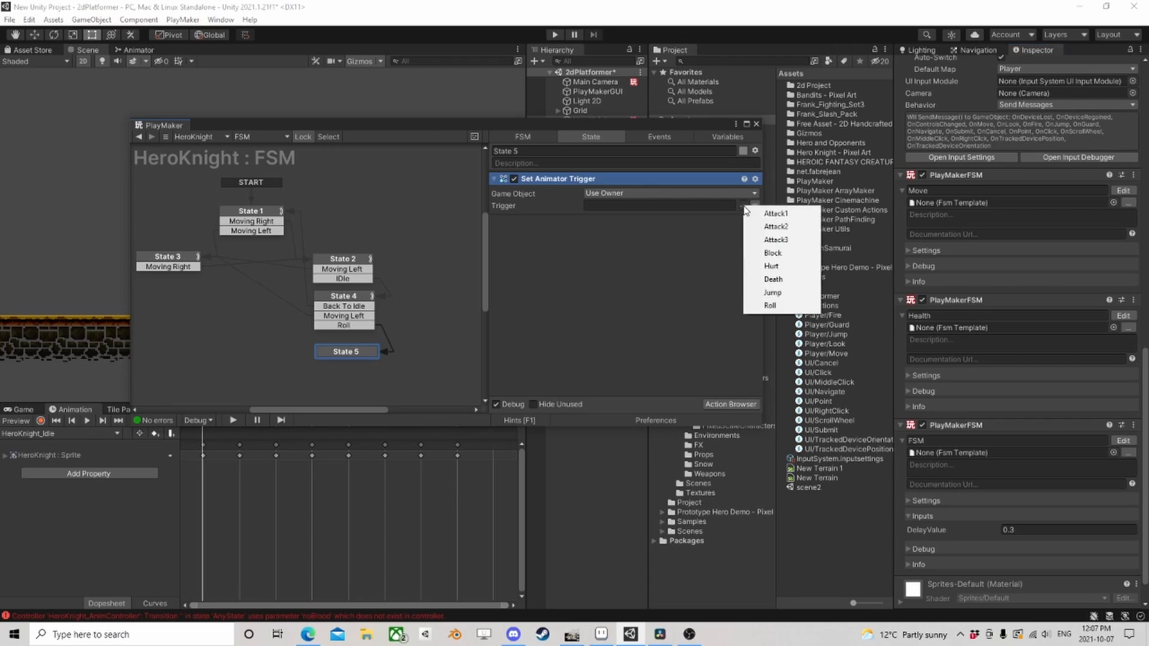
pyautogui.click(790, 307)
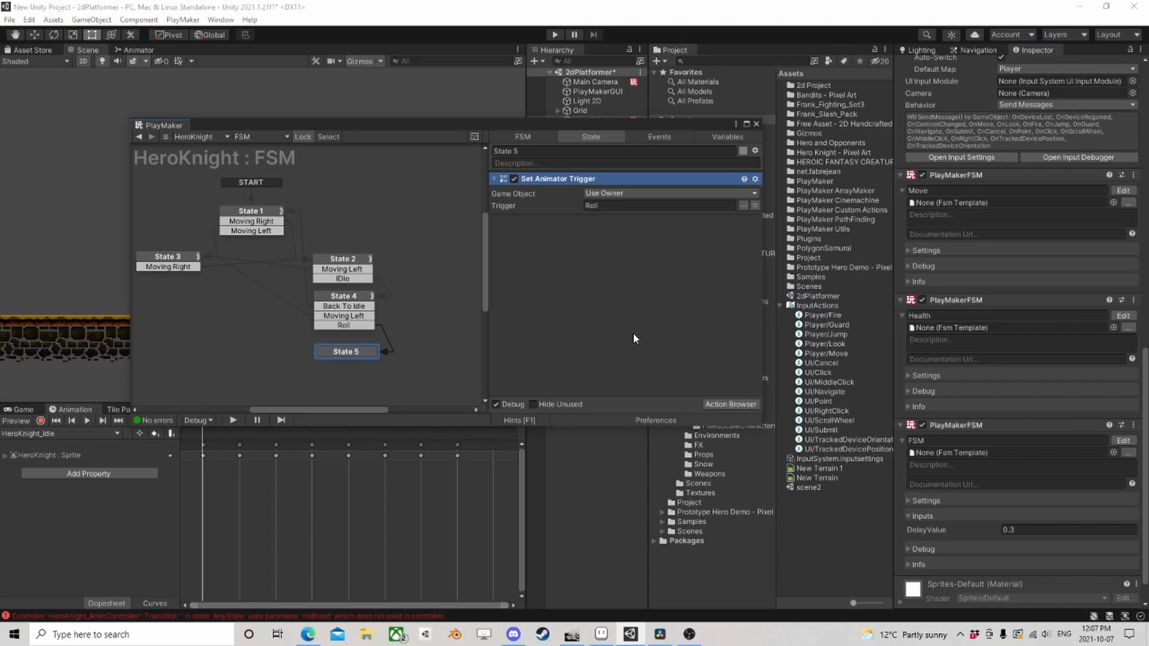
# - Add a Set Velocity 2d action to State 5 below Set Animator Trigger
pyautogui.click(721, 405)
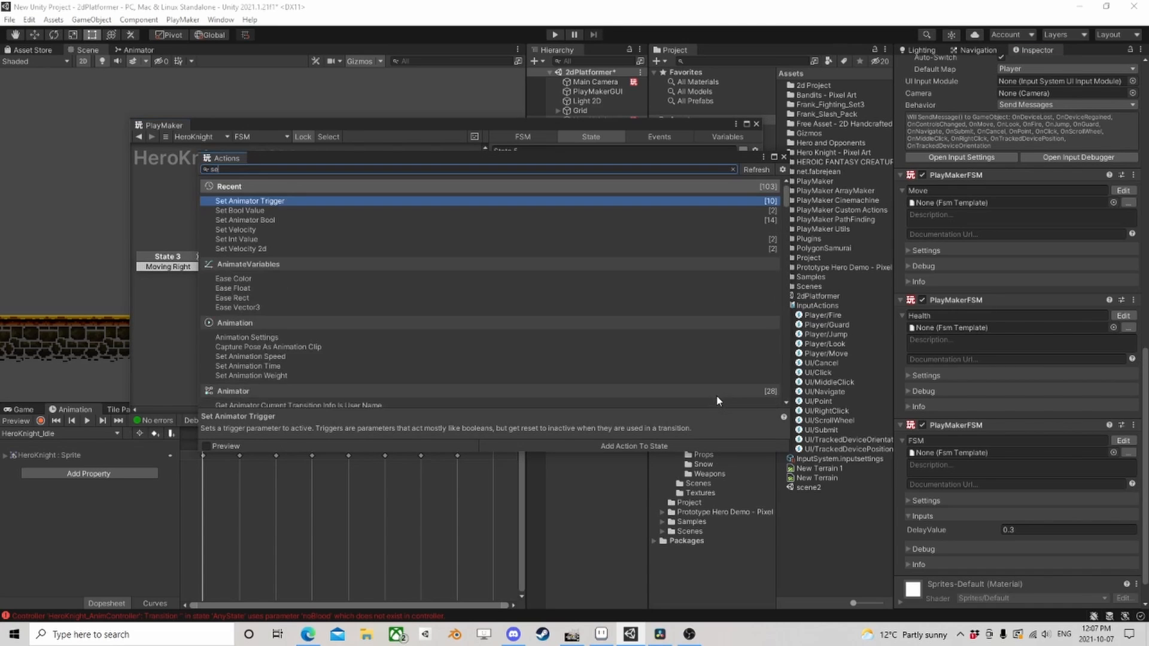
pyautogui.write('velo')
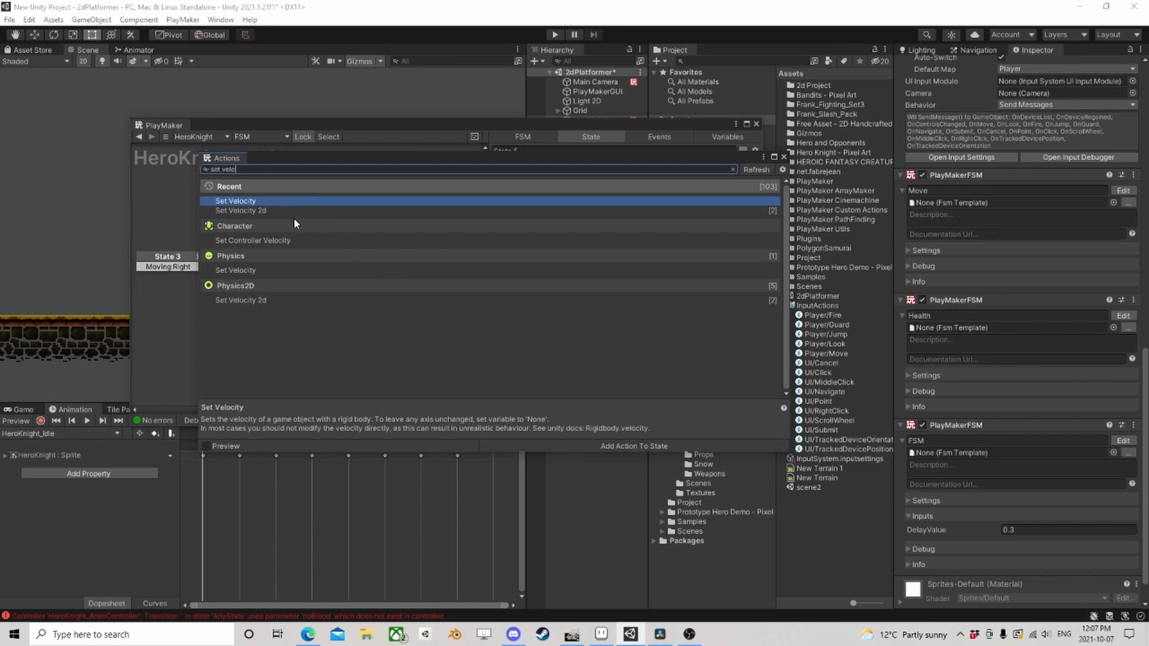
pyautogui.click(256, 210)
pyautogui.doubleClick(256, 211)
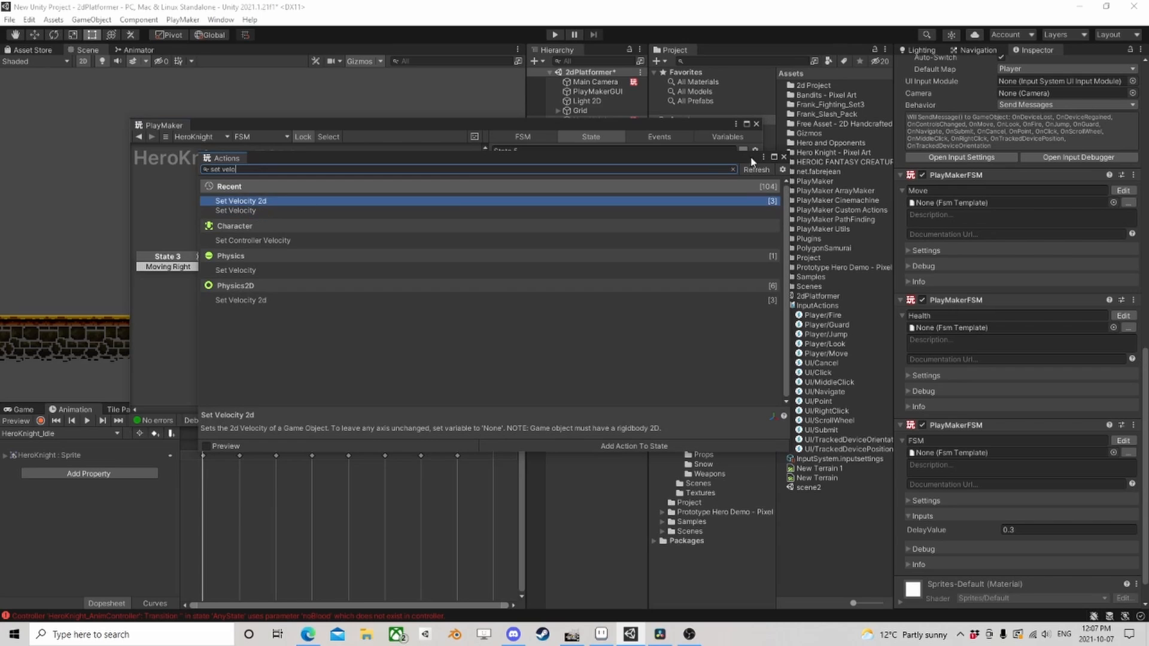
pyautogui.click(784, 157)
pyautogui.moveTo(593, 178); pyautogui.dragTo(609, 320)
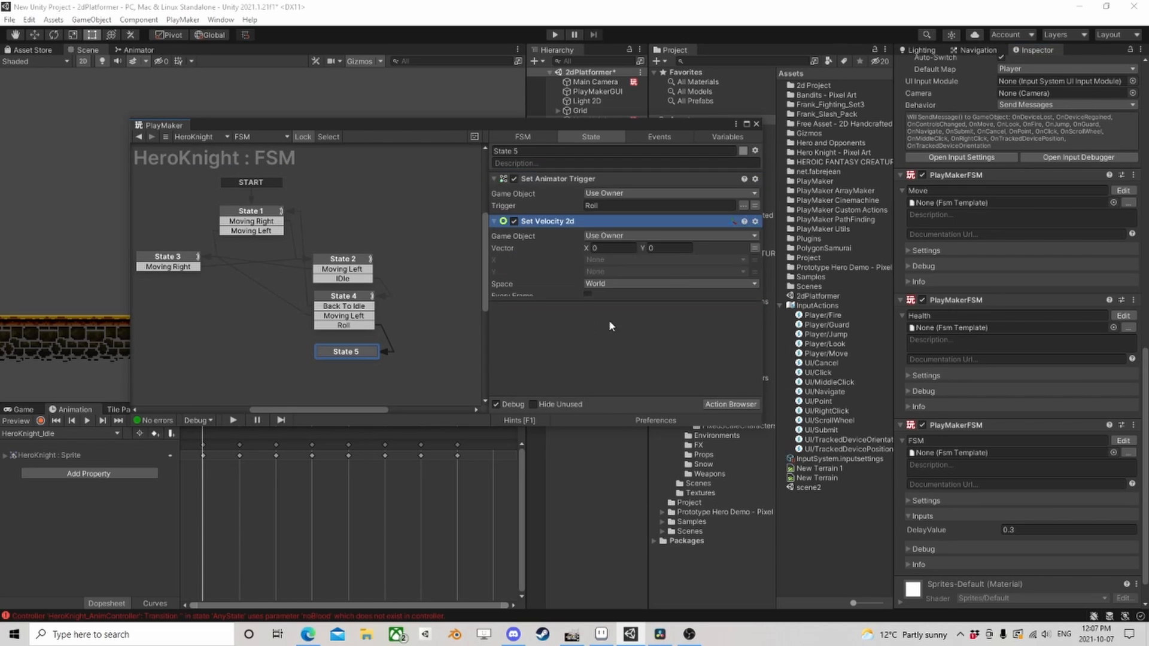
# - In State 5's Set Velocity 2d, set Vector to None, X to 7, and enable Every Frame
pyautogui.click(754, 246)
pyautogui.click(611, 247)
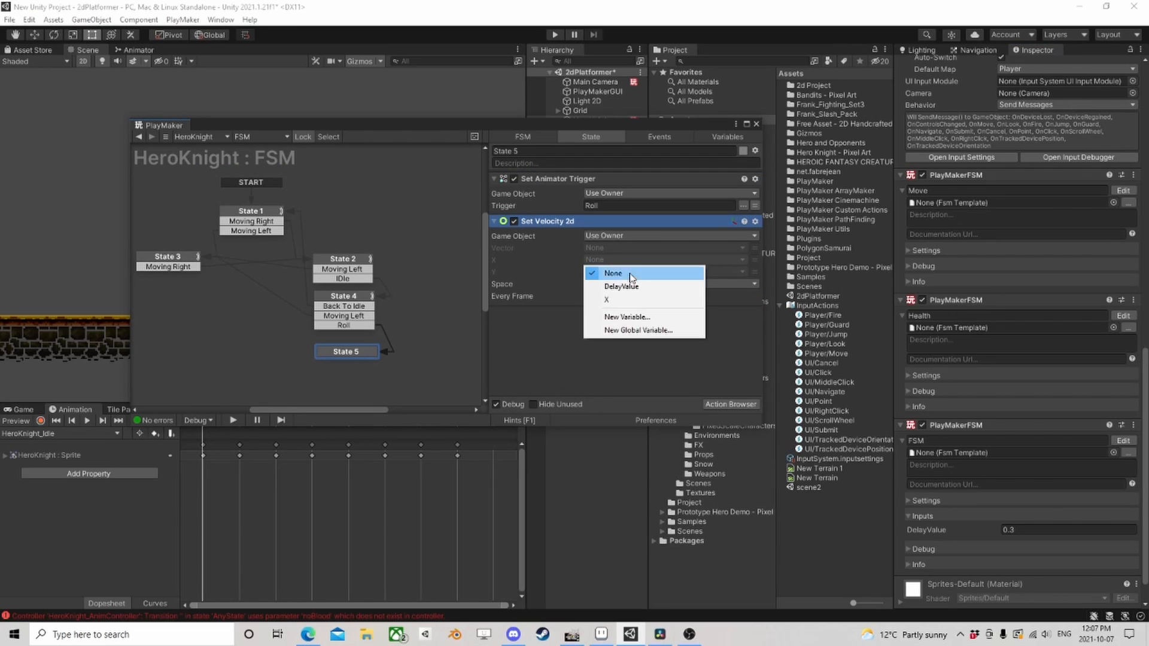
pyautogui.click(767, 275)
pyautogui.click(756, 259)
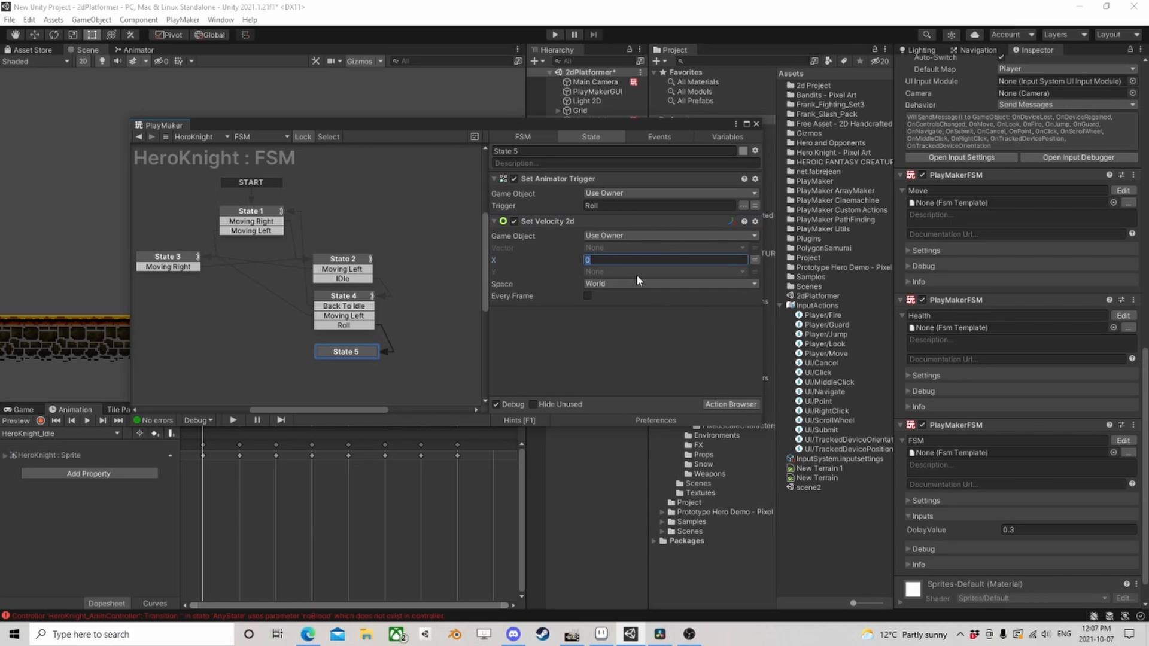
pyautogui.write('7')
pyautogui.click(587, 296)
# - Add a Wait action to State 5 below Set Velocity 2d
pyautogui.click(729, 404)
pyautogui.write('wait')
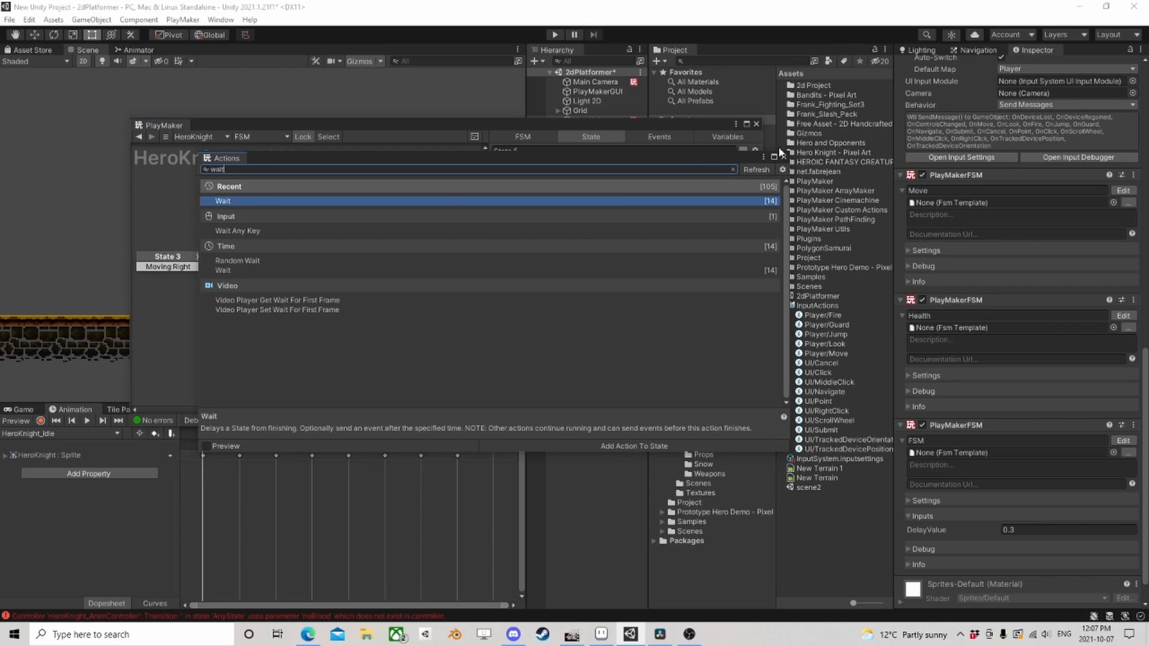
pyautogui.press('Return')
pyautogui.click(610, 339)
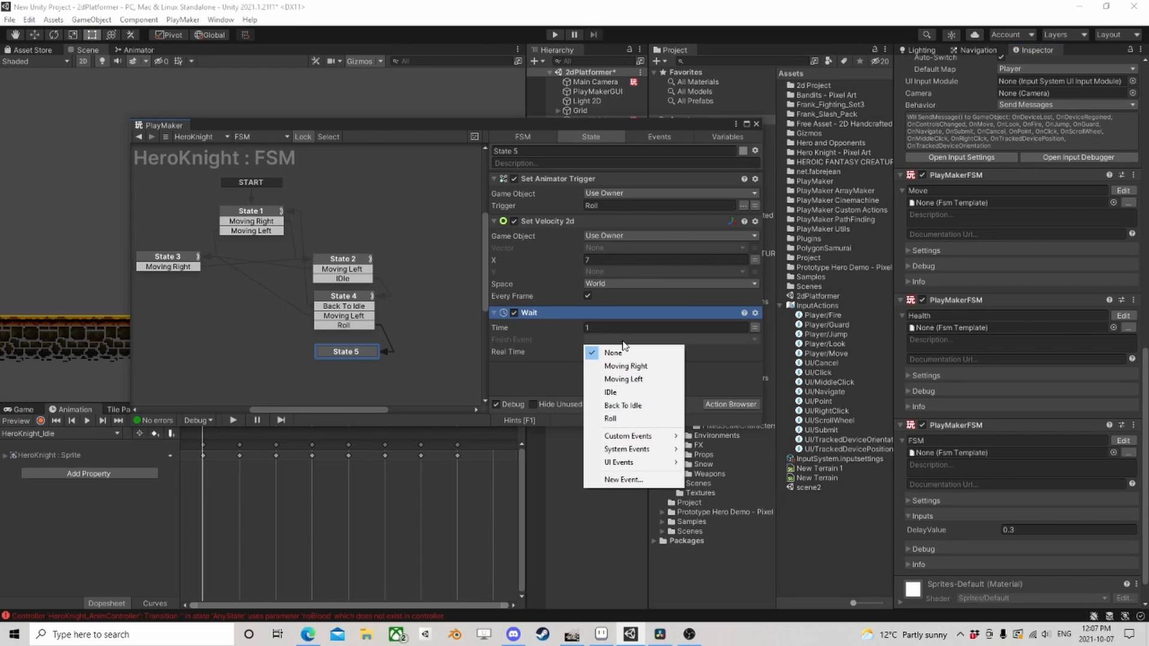
pyautogui.click(561, 372)
# - Add a FINISHED transition to State 5, use it as the Wait's Finish Event, and link it to State 1
pyautogui.keyDown('ctrl'); pyautogui.click(365, 353); pyautogui.keyUp('ctrl')
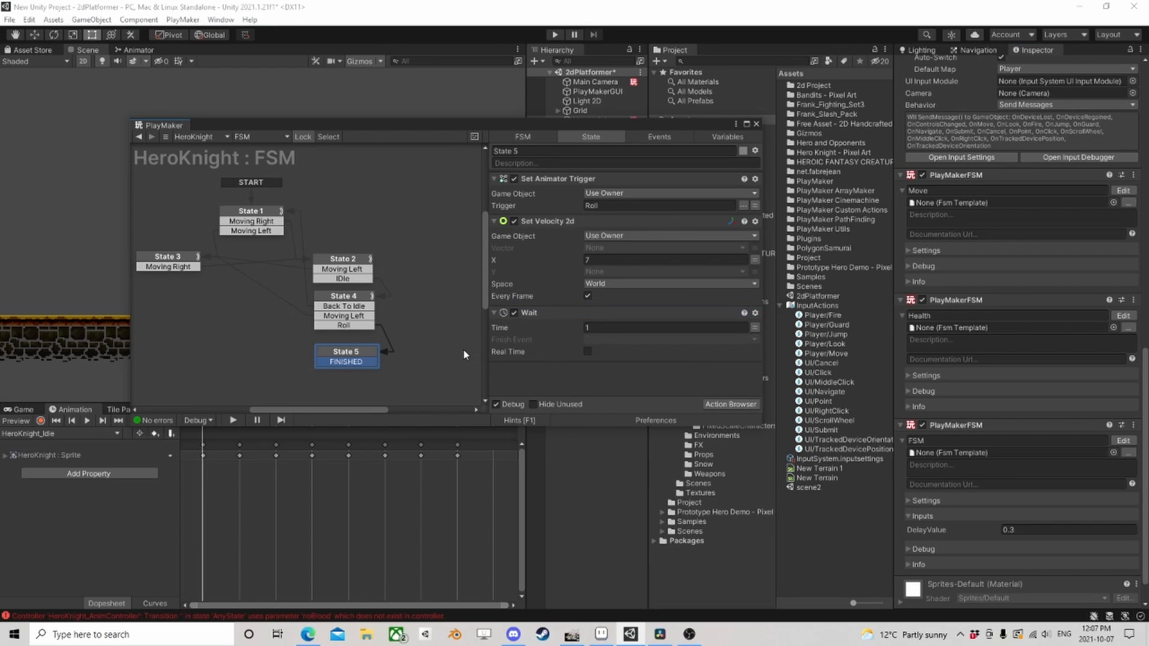
pyautogui.click(613, 339)
pyautogui.click(611, 427)
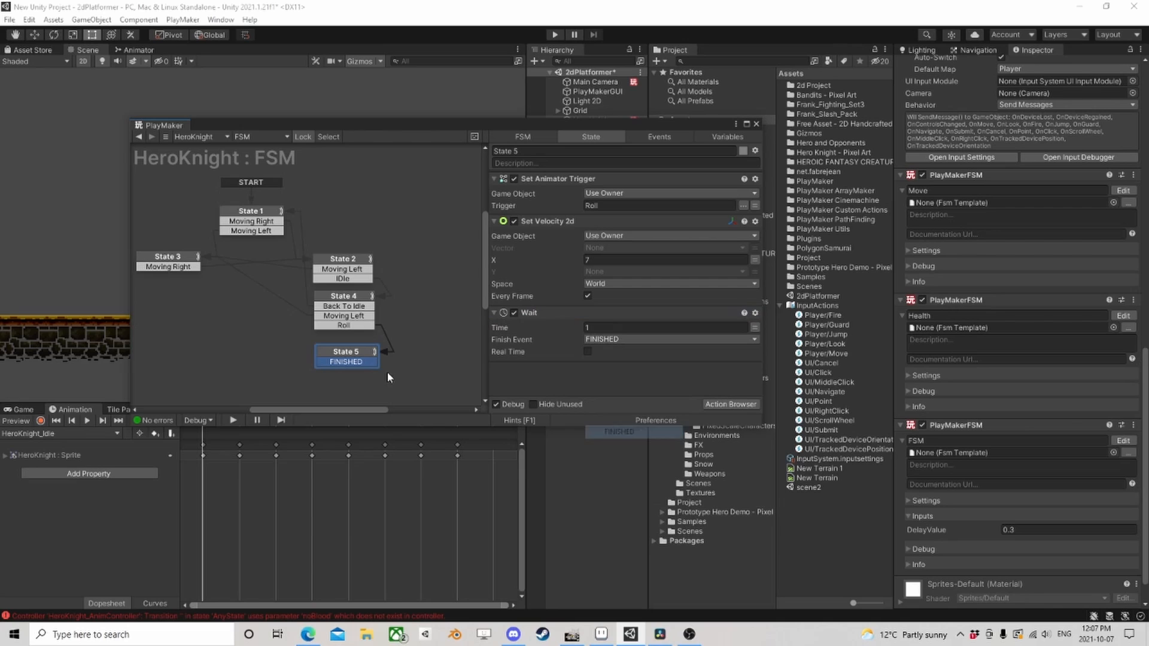
pyautogui.moveTo(353, 366); pyautogui.dragTo(248, 230)
pyautogui.click(344, 355)
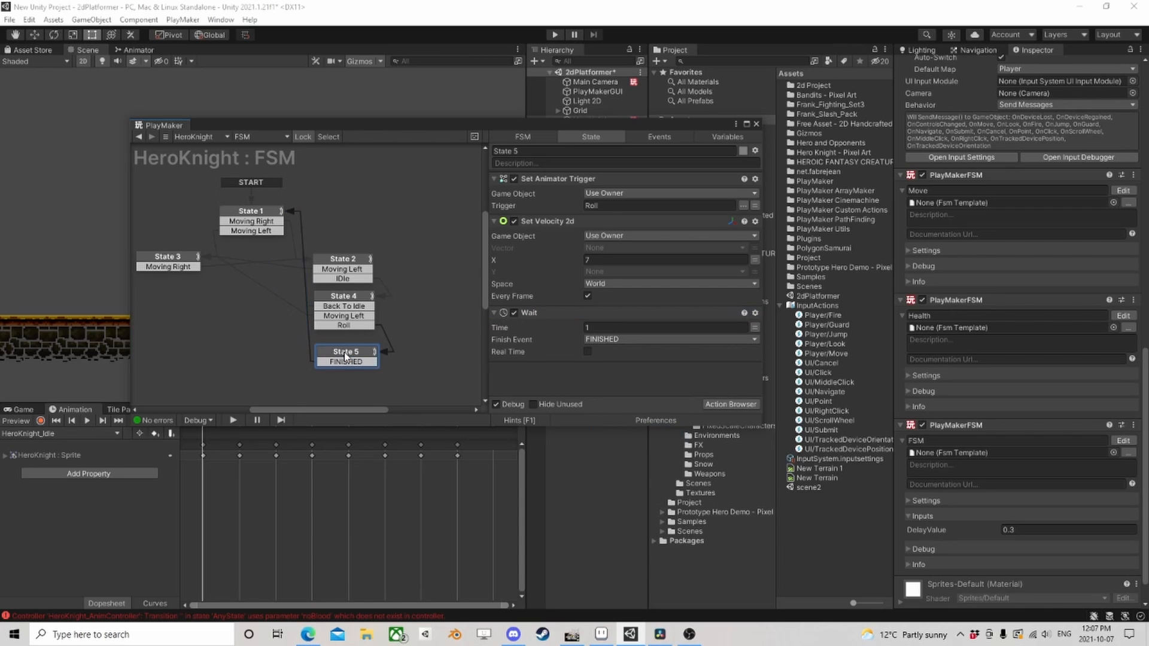
# - Copy State 5 and paste the duplicate below State 3
pyautogui.moveTo(288, 339); pyautogui.dragTo(336, 314, button='middle')
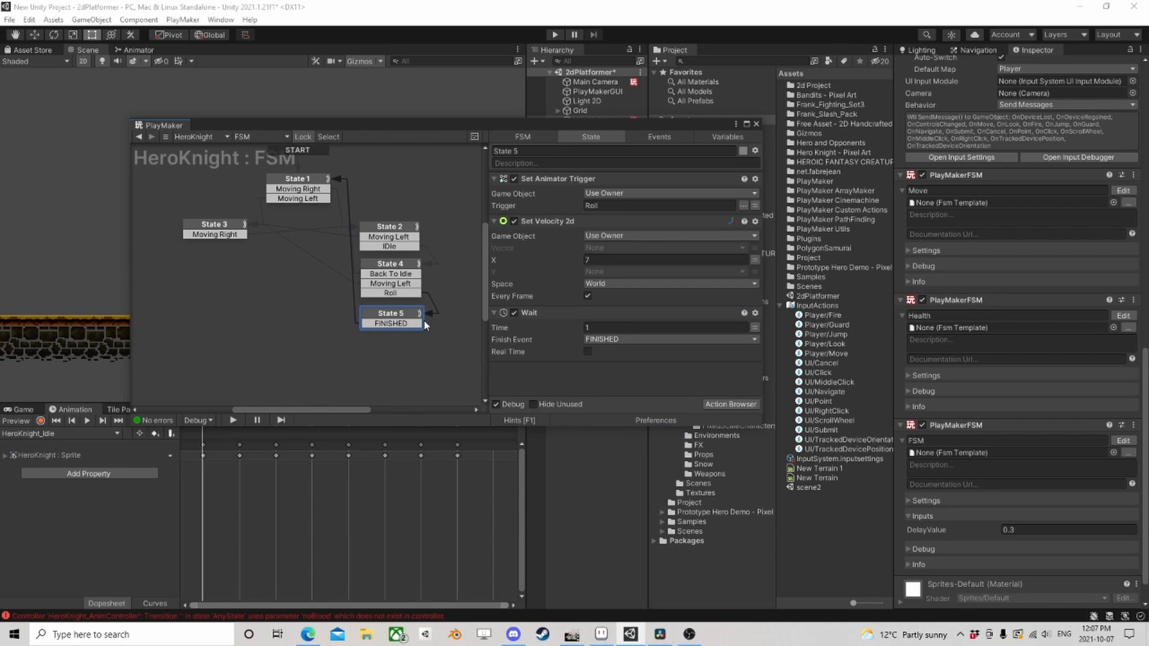
pyautogui.rightClick(395, 315)
pyautogui.click(422, 381)
pyautogui.rightClick(169, 300)
pyautogui.click(204, 327)
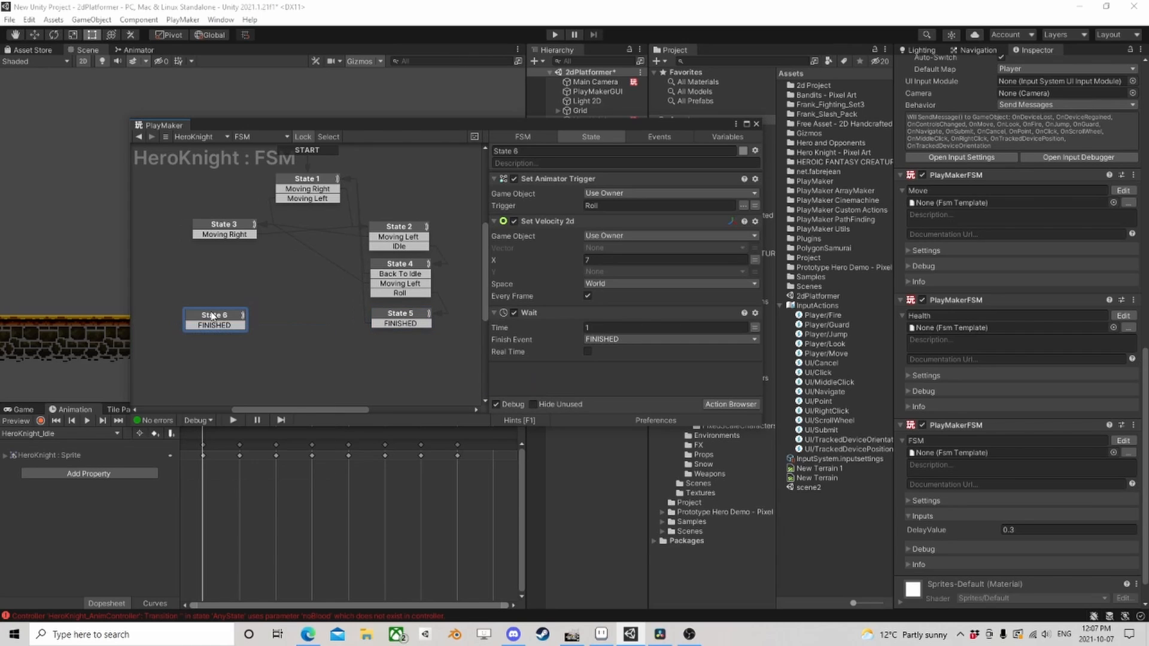
# - Set State 6's Set Velocity 2d X to -7 and link its FINISHED transition to State 1
pyautogui.click(533, 261)
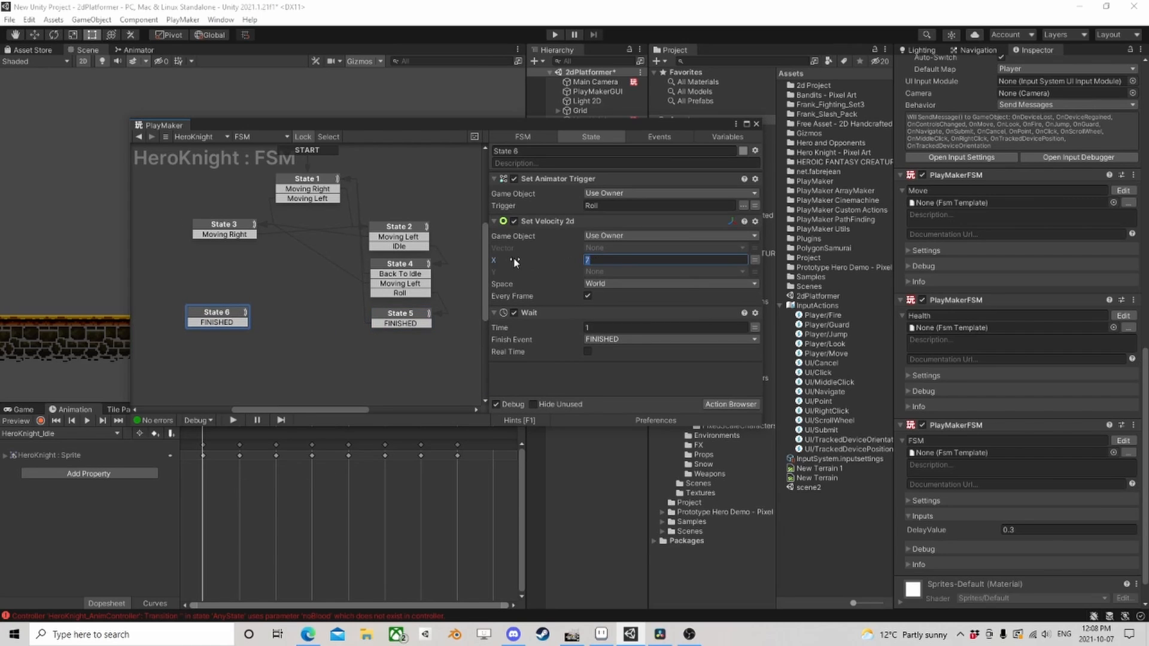
pyautogui.write('-7')
pyautogui.moveTo(231, 323); pyautogui.dragTo(306, 190)
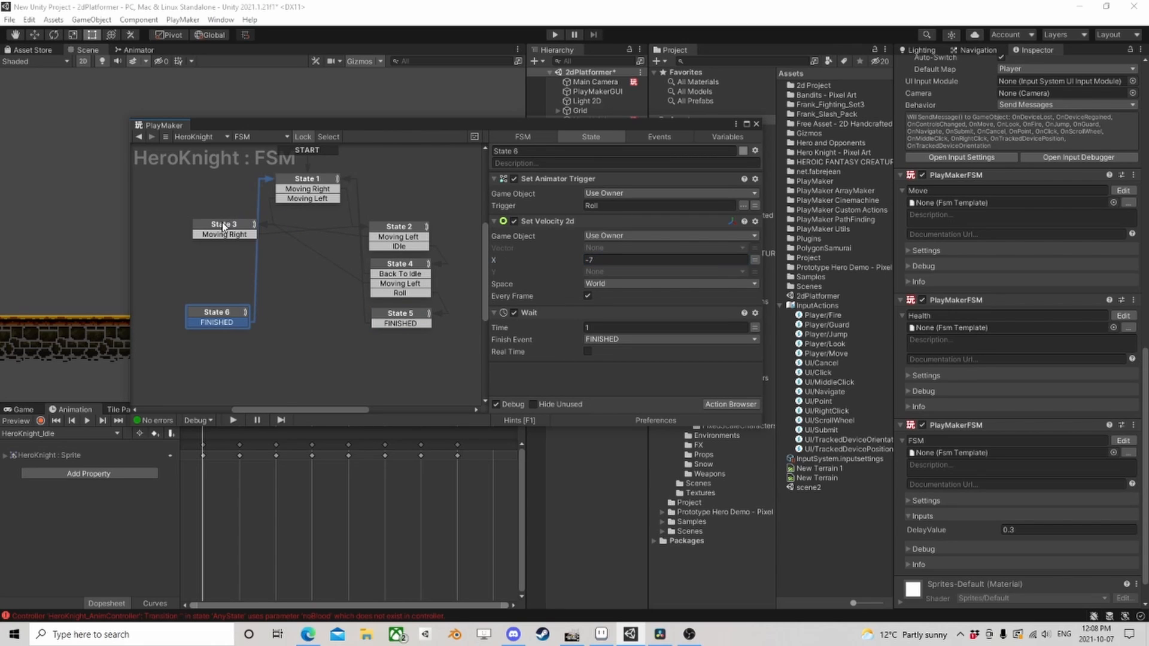
# - Copy State 2's IDle Float Compare action and paste it into State 3 below the existing Float Compare
pyautogui.click(223, 226)
pyautogui.click(422, 232)
pyautogui.scroll(-1, 557, 274)
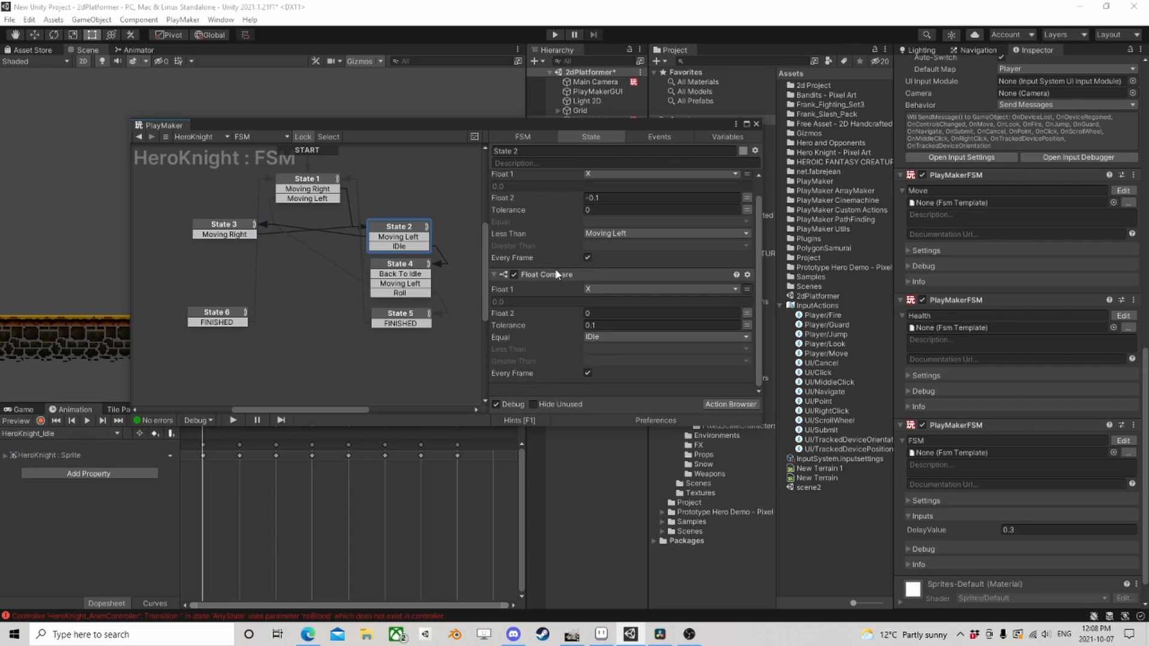
pyautogui.click(548, 275)
pyautogui.rightClick(550, 276)
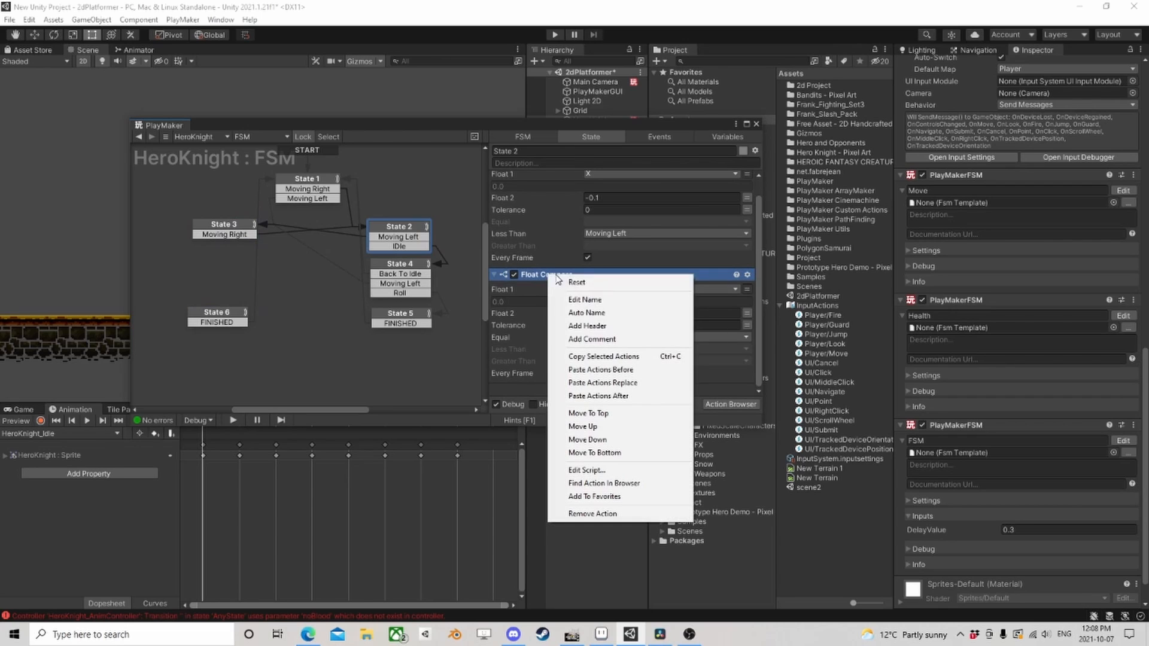
pyautogui.click(599, 357)
pyautogui.click(234, 226)
pyautogui.rightClick(544, 305)
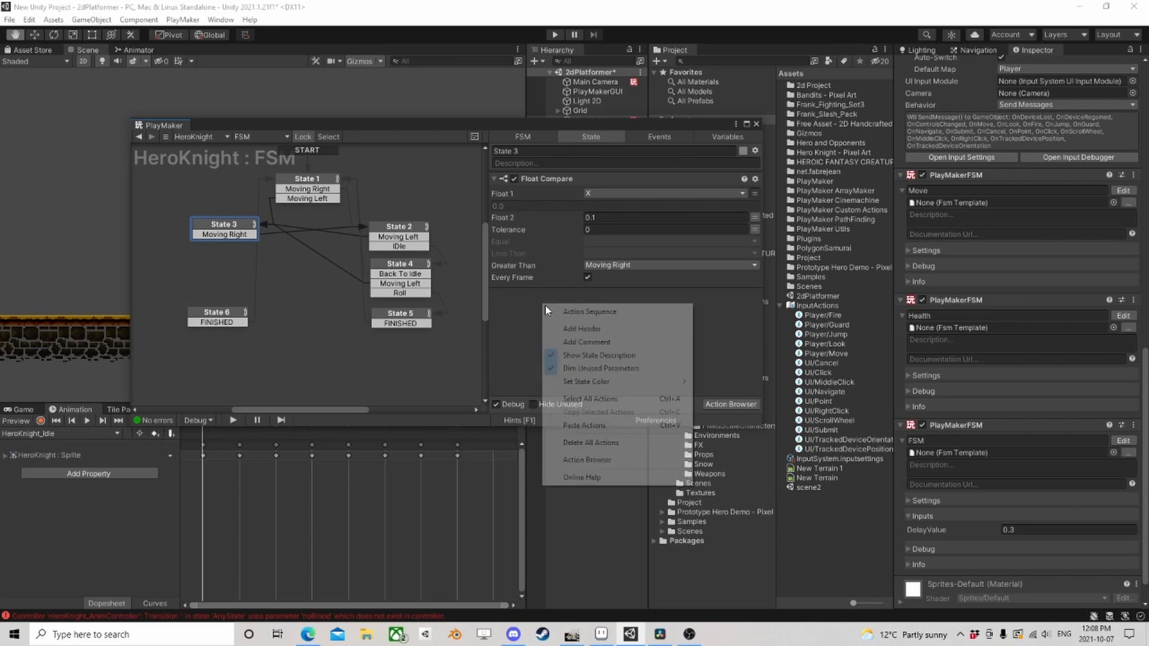
pyautogui.click(584, 425)
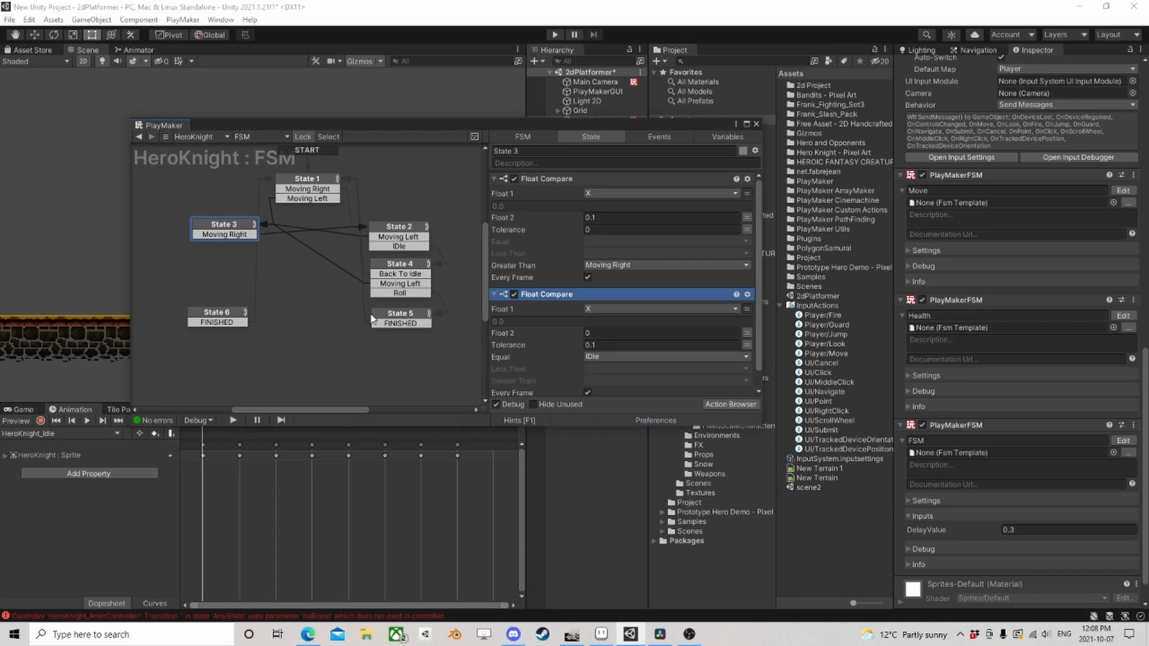
# - Add an IDle transition to State 3
pyautogui.rightClick(229, 226)
pyautogui.moveTo(305, 233)
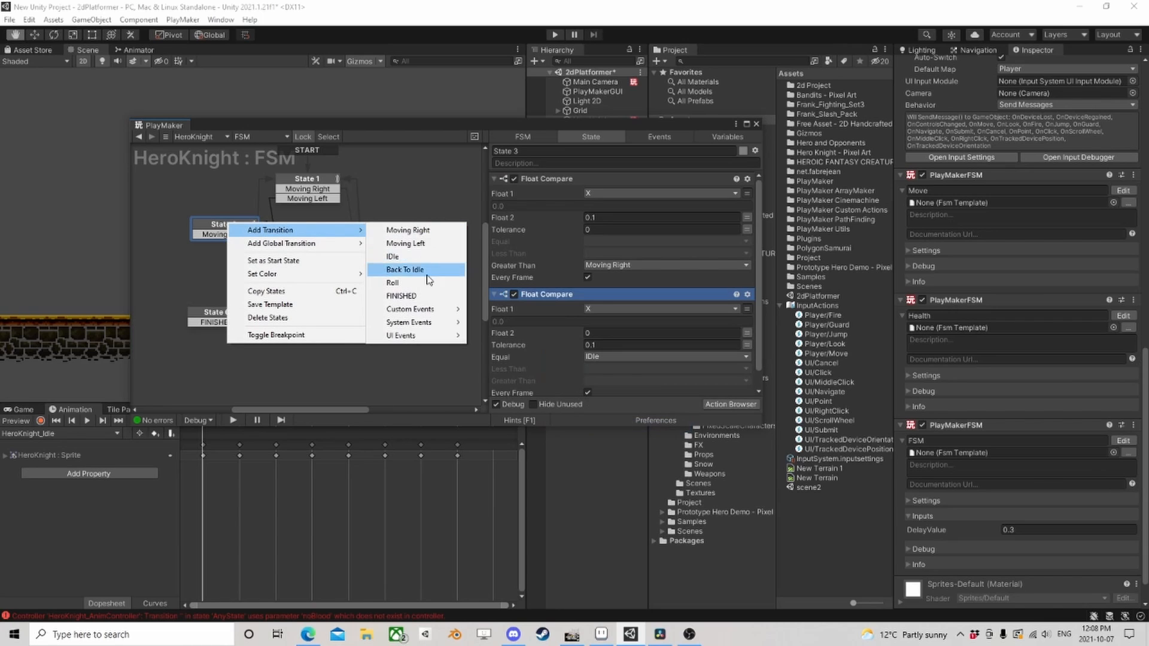
pyautogui.click(415, 257)
pyautogui.click(399, 246)
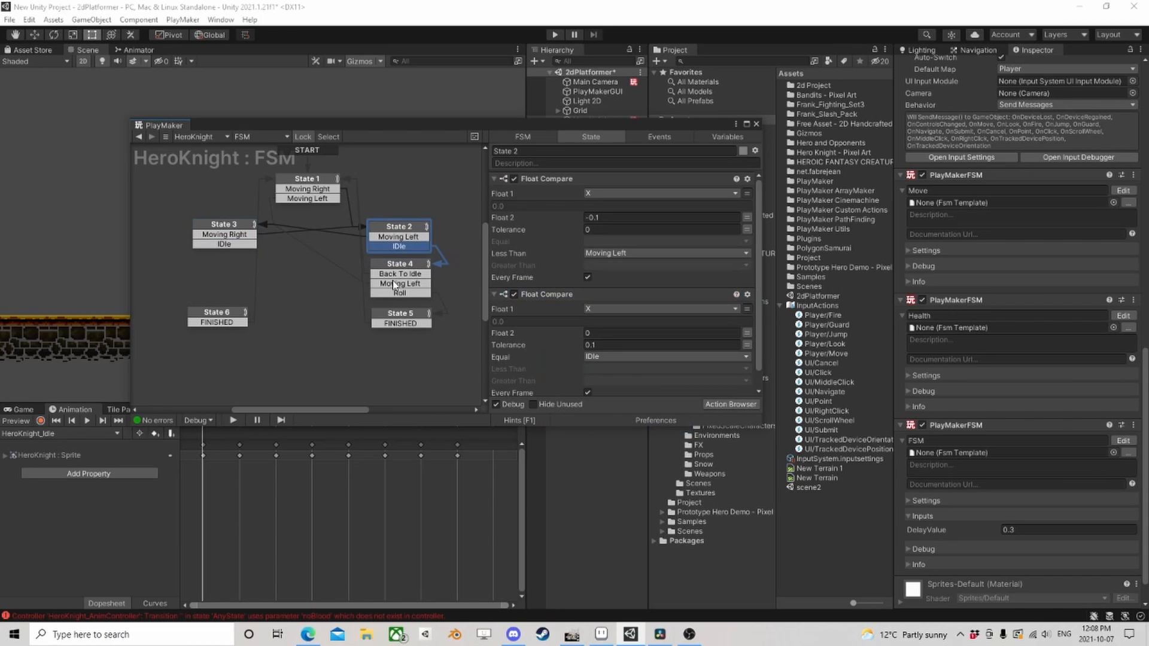
# - Duplicate State 4 between State 3 and State 6, making room for it, and link State 3's IDle transition to the copy
pyautogui.click(404, 265)
pyautogui.rightClick(402, 268)
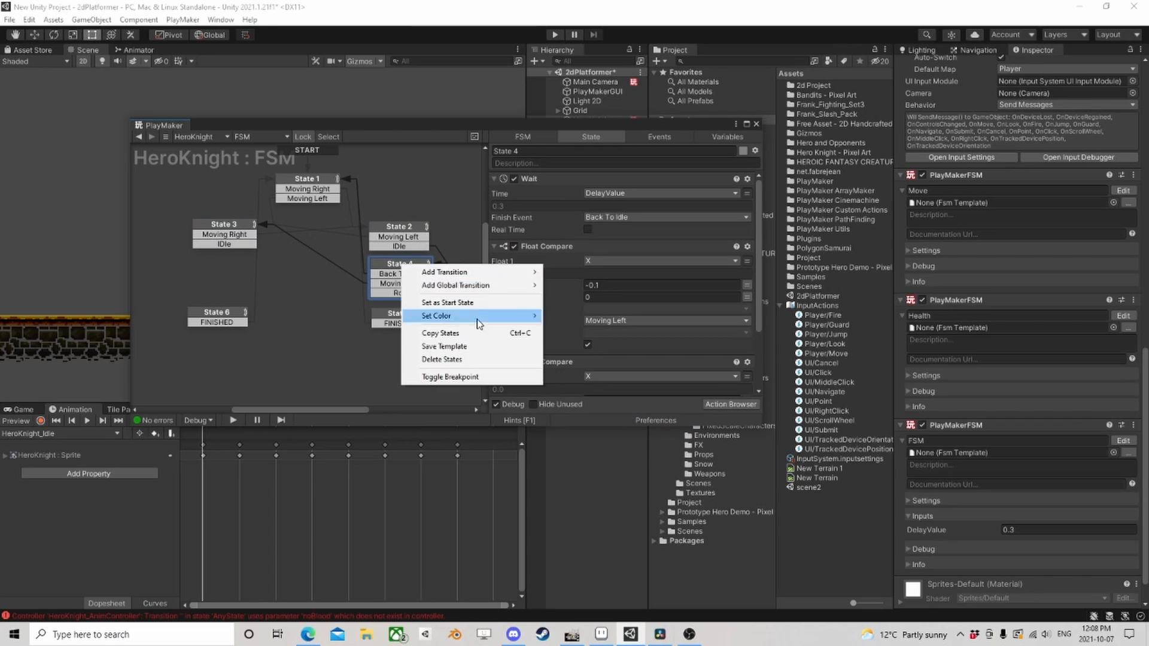
pyautogui.click(430, 336)
pyautogui.rightClick(195, 268)
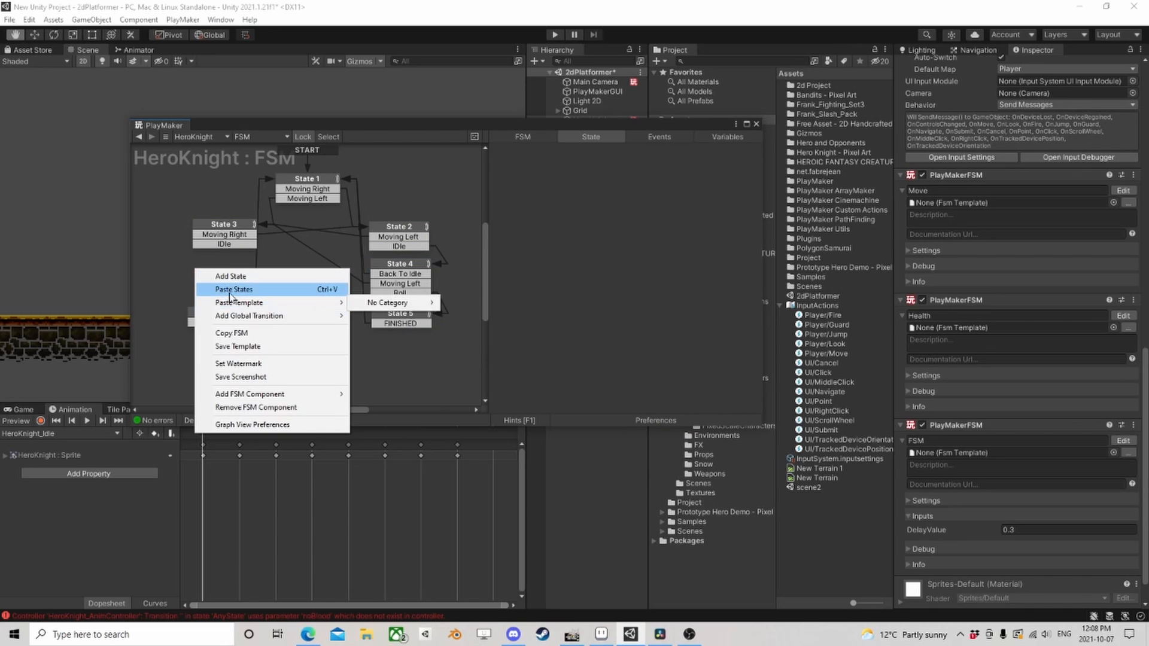
pyautogui.click(233, 289)
pyautogui.moveTo(217, 339); pyautogui.dragTo(199, 343)
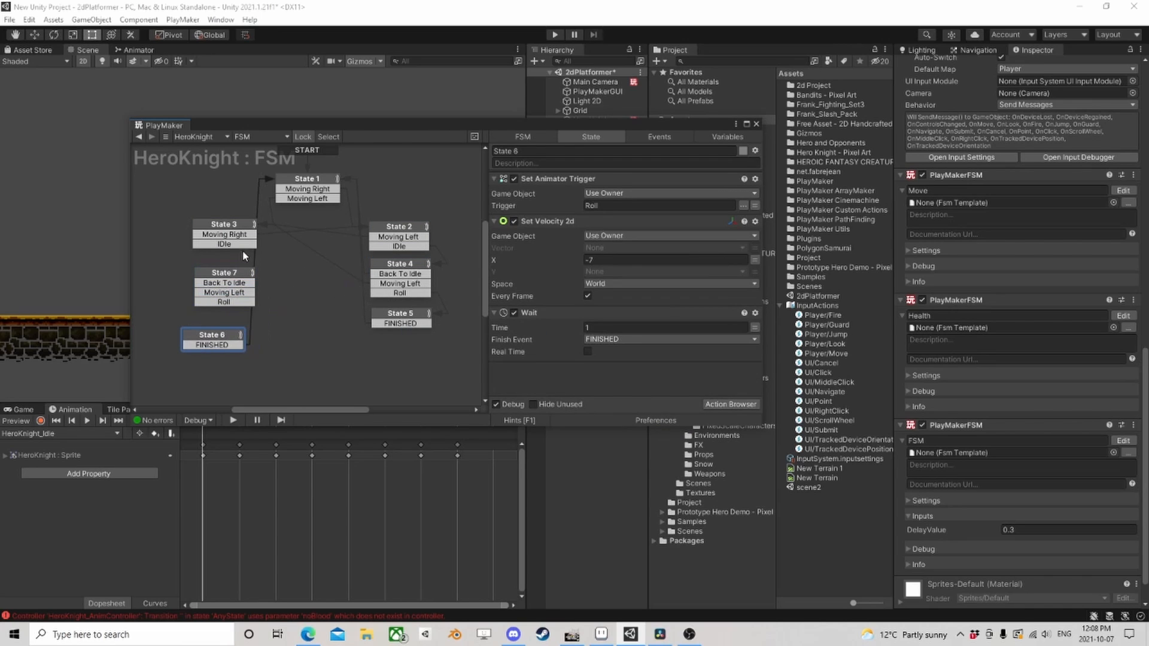
pyautogui.moveTo(233, 273)
pyautogui.mouseDown()
pyautogui.moveTo(231, 239)
pyautogui.moveTo(230, 269)
pyautogui.mouseUp()
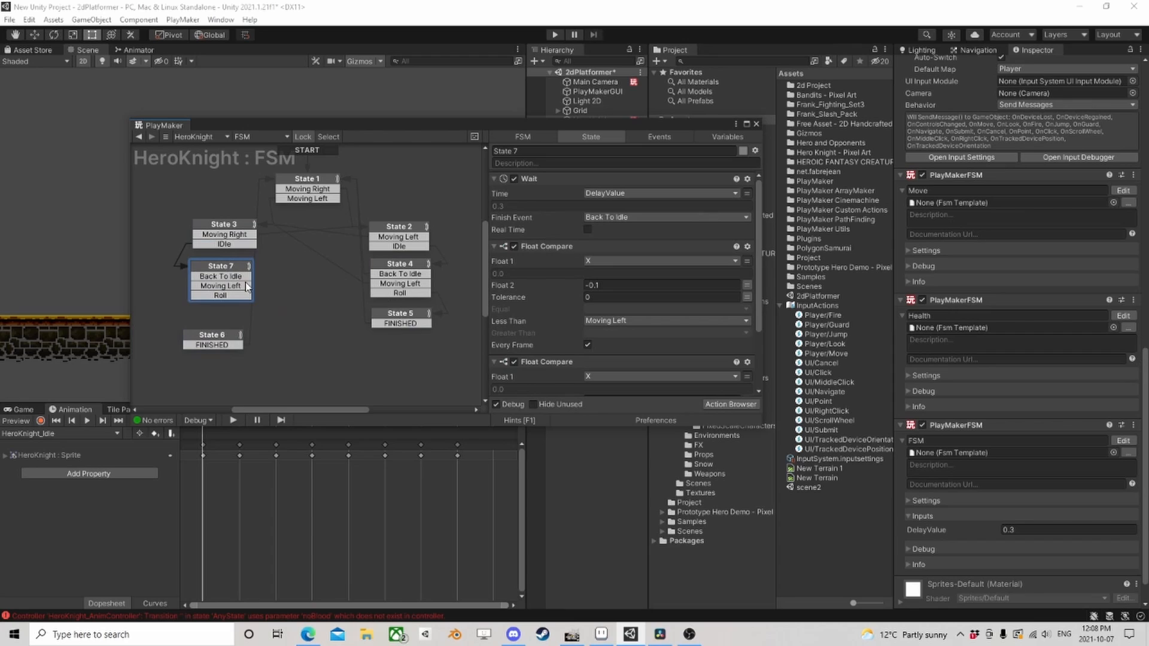
# - Change State 7's Moving Left transition event to Moving Right
pyautogui.rightClick(222, 286)
pyautogui.moveTo(269, 312)
pyautogui.click(386, 313)
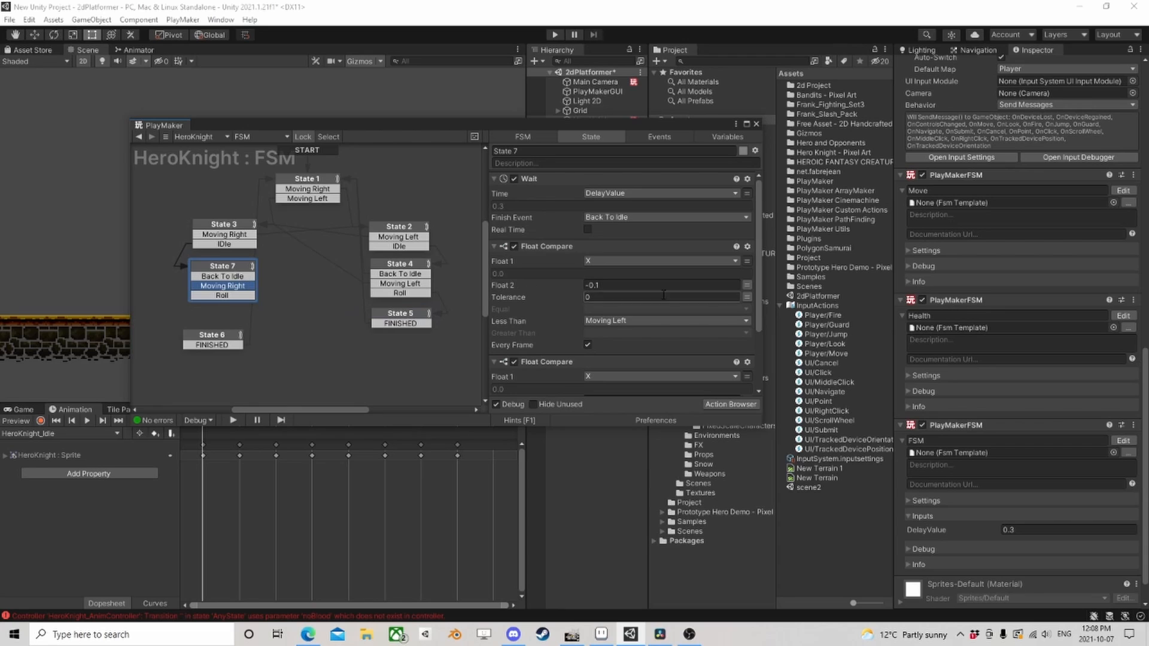
# - Set the Less Than event of State 7's first Float Compare to Roll
pyautogui.scroll(-3, 606, 288)
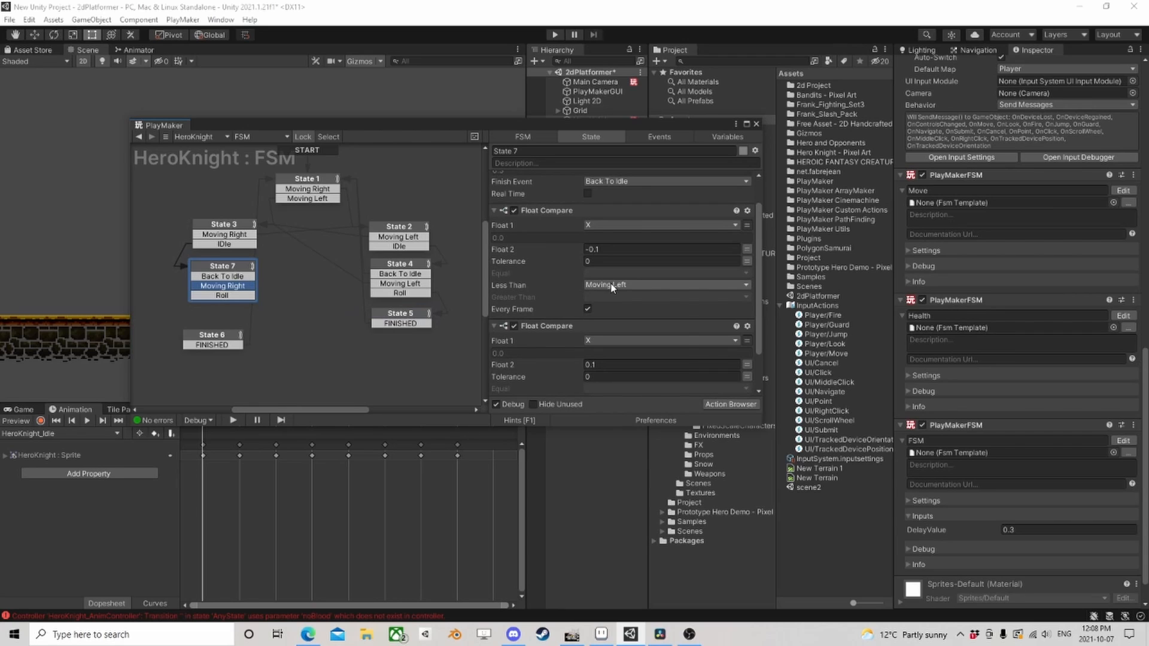
pyautogui.click(612, 288)
pyautogui.click(625, 303)
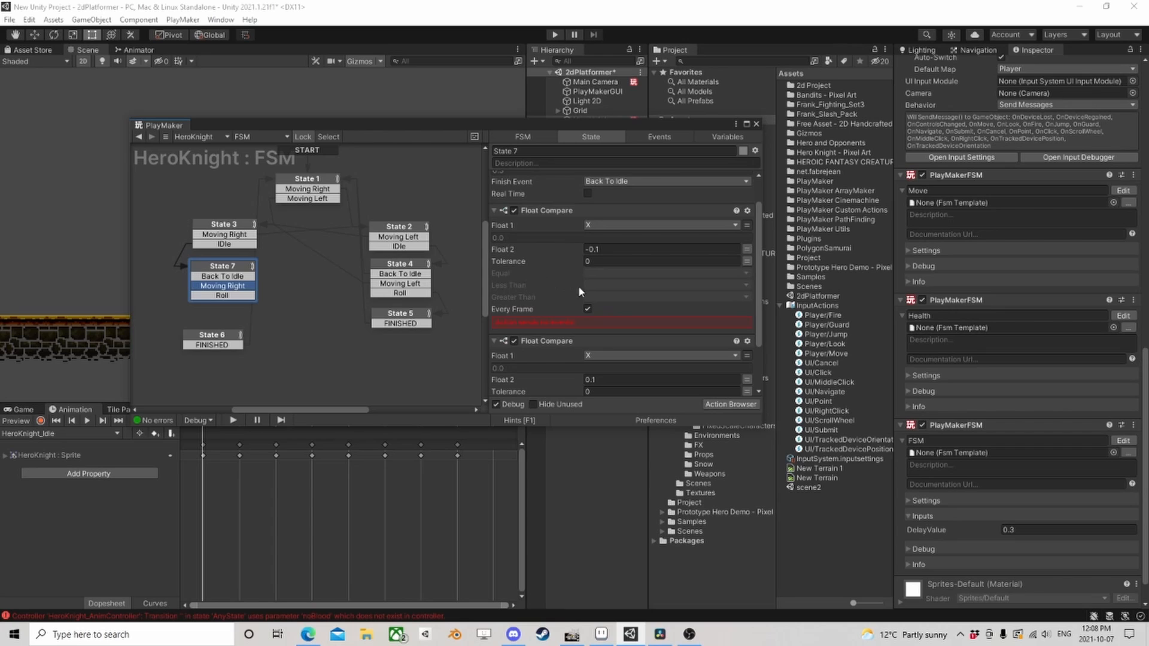
pyautogui.click(587, 296)
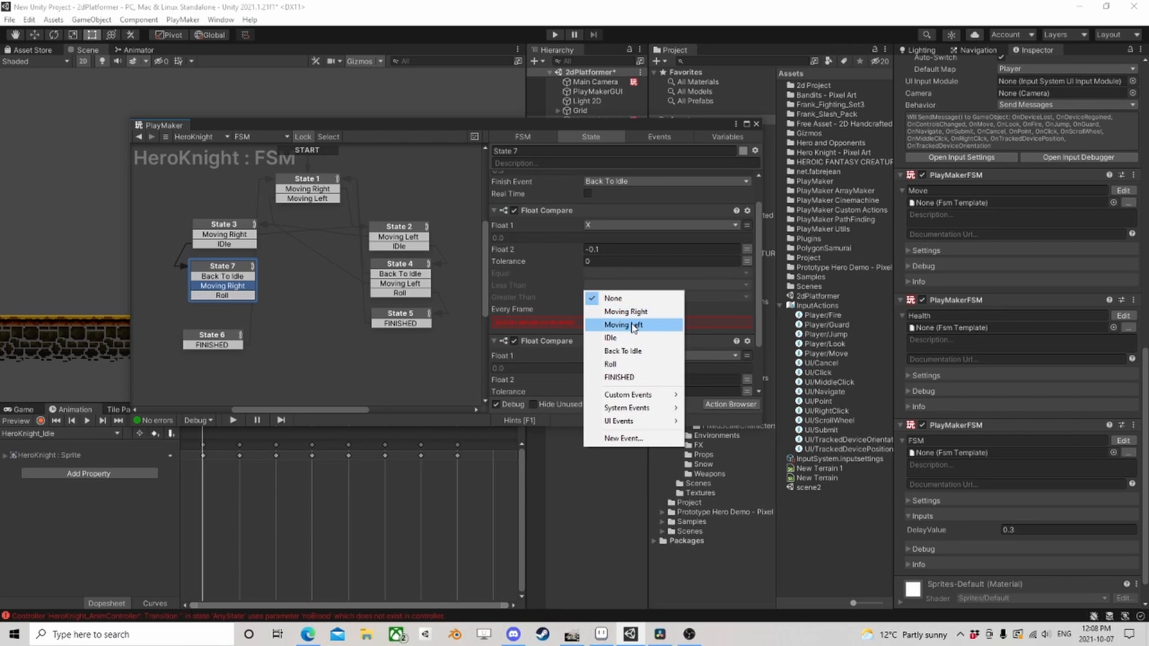
pyautogui.click(611, 363)
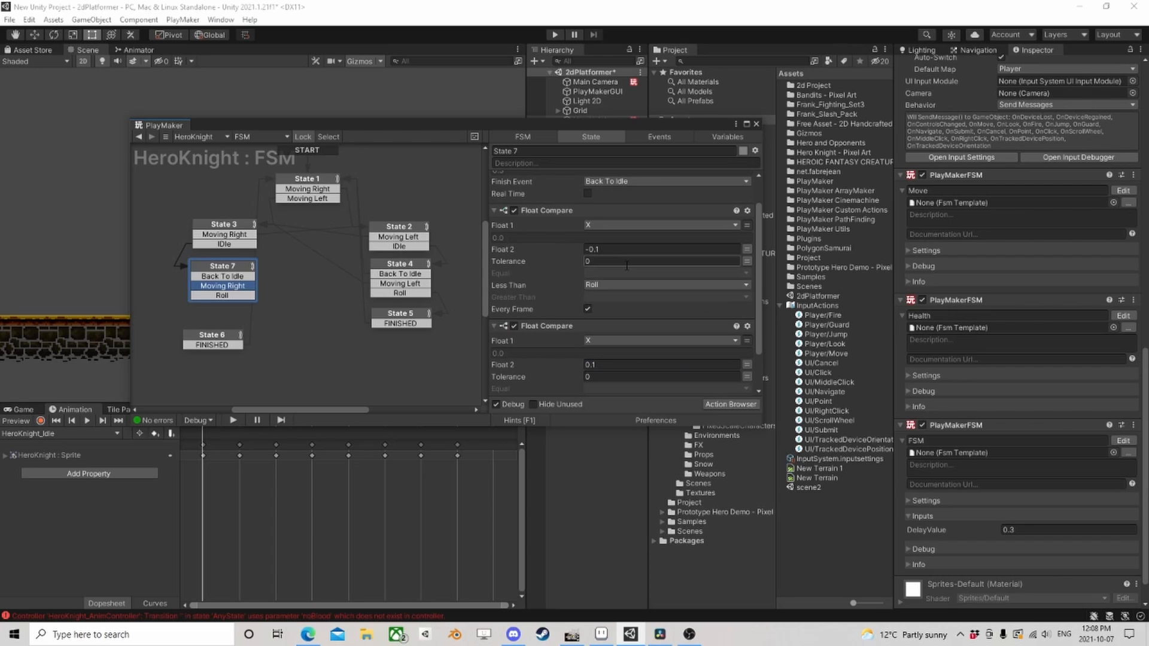
pyautogui.scroll(-2, 614, 282)
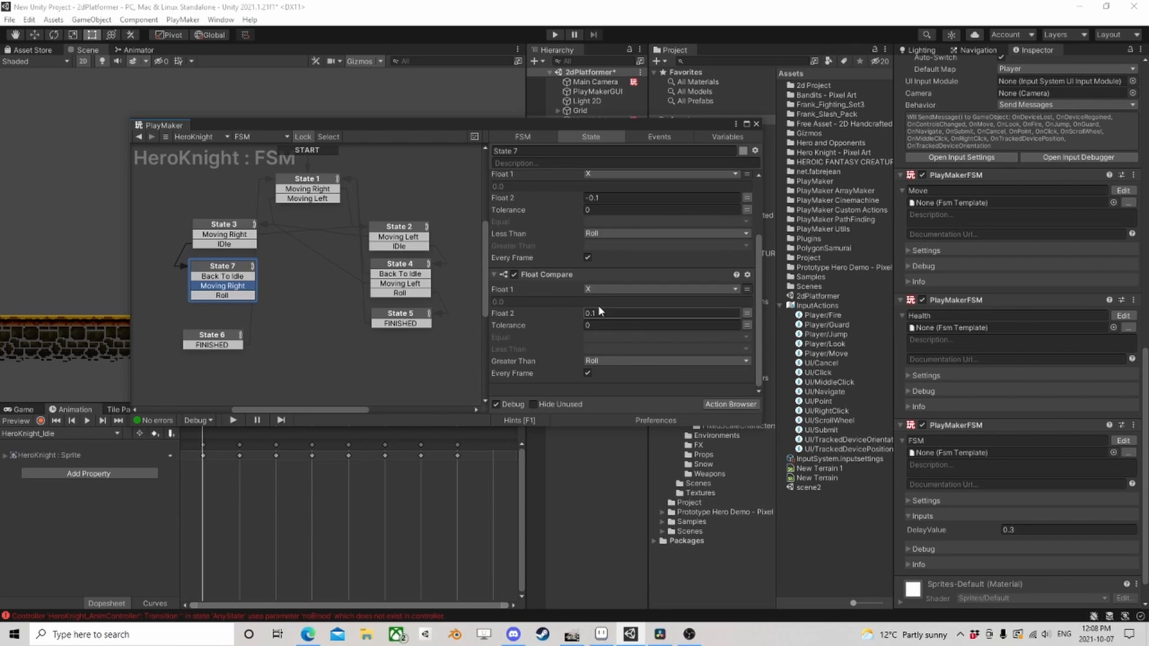
pyautogui.scroll(3, 581, 301)
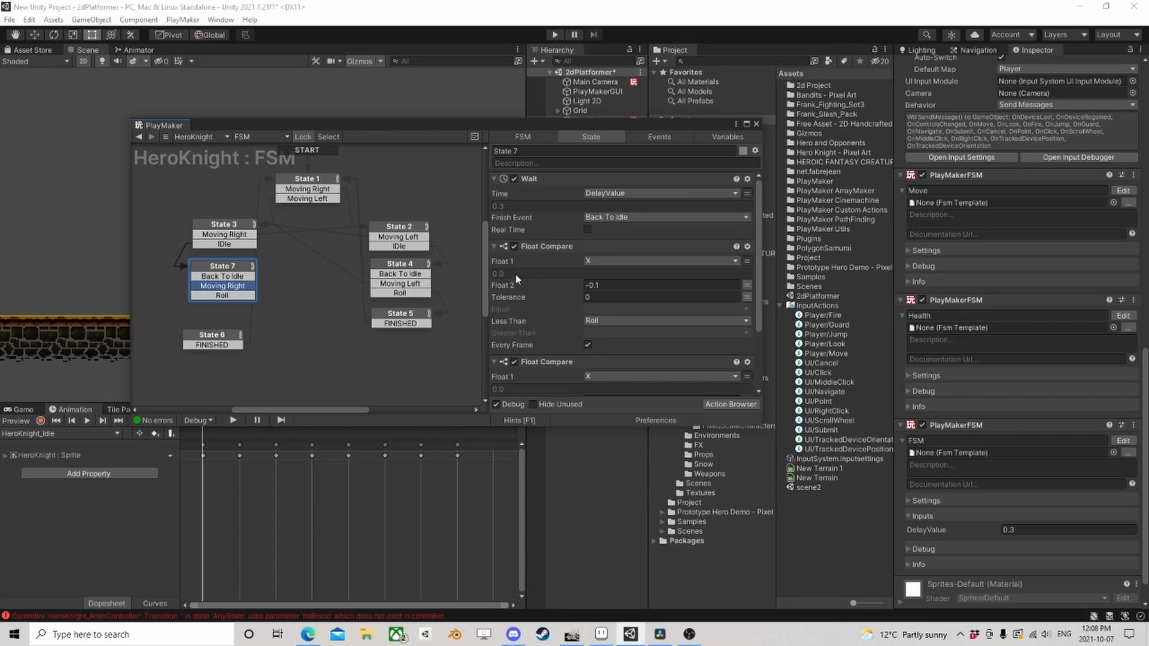
pyautogui.scroll(-2, 517, 279)
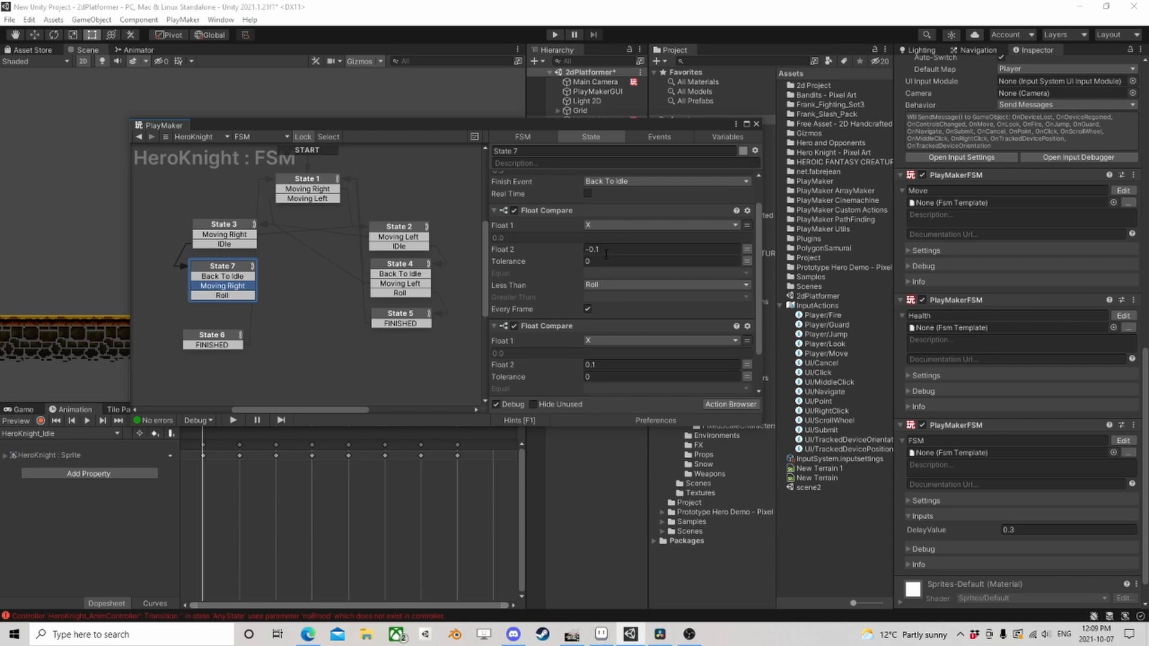
# - Link State 7's Roll transition to State 6
pyautogui.click(230, 230)
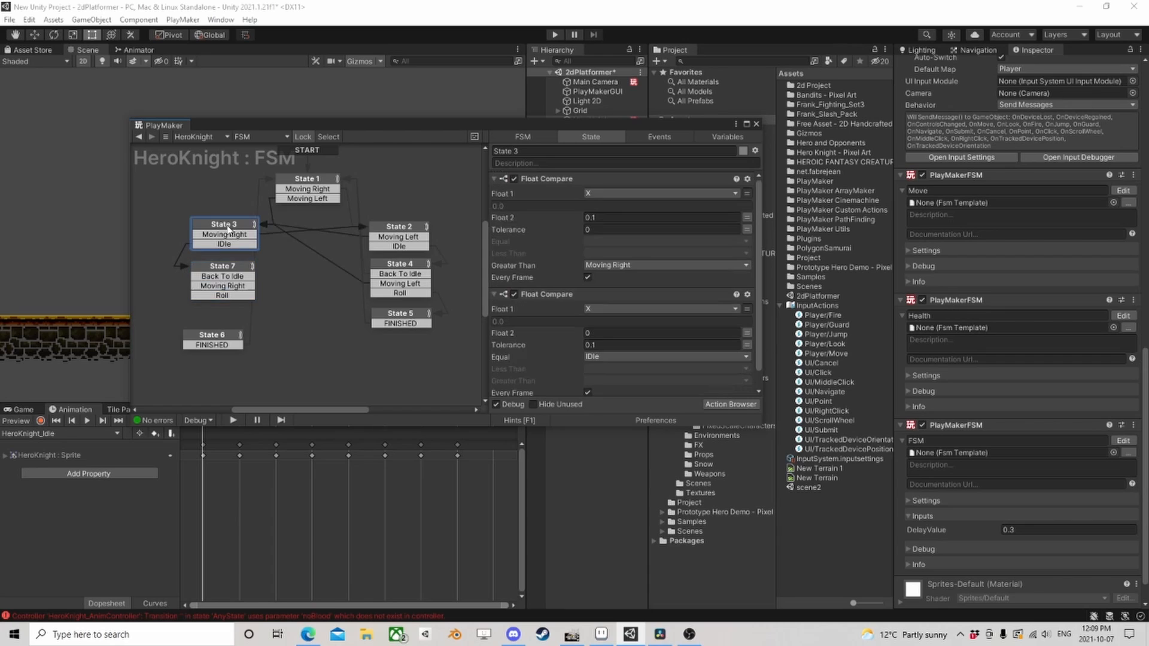
pyautogui.click(226, 270)
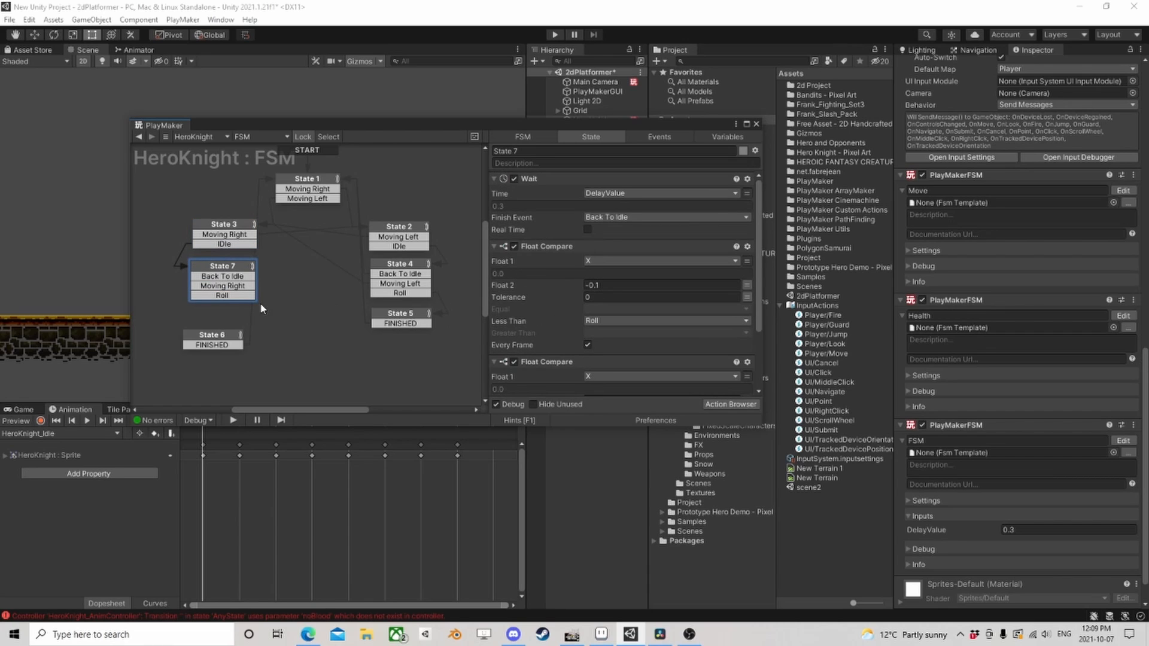
pyautogui.moveTo(231, 297); pyautogui.dragTo(225, 339)
# - Set State 7's second Float Compare to send Moving Right when X is greater than 0.1
pyautogui.click(228, 269)
pyautogui.scroll(-4, 571, 275)
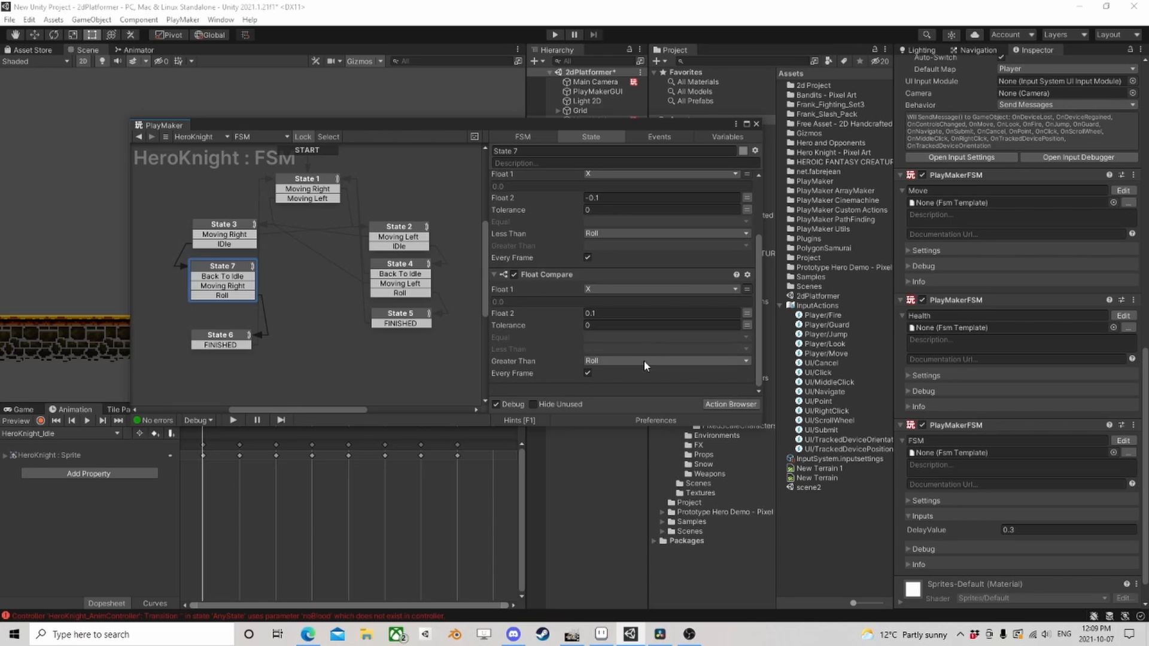
pyautogui.click(594, 314)
pyautogui.write('0.')
pyautogui.scroll(2, 601, 367)
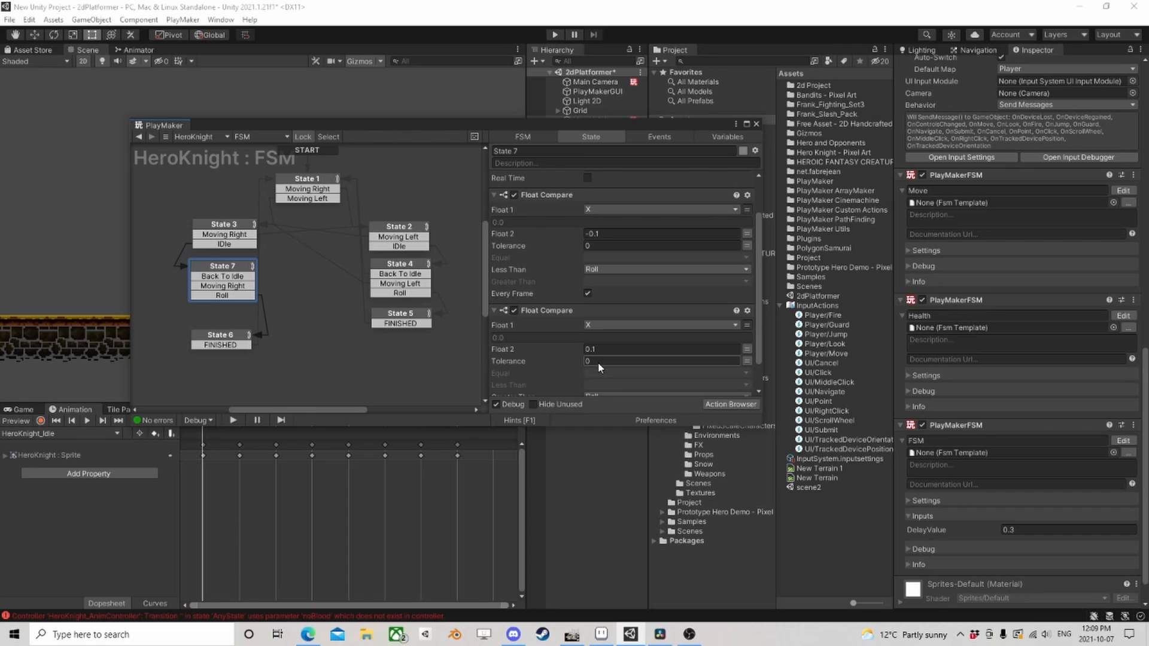
pyautogui.scroll(-2, 600, 367)
pyautogui.click(607, 360)
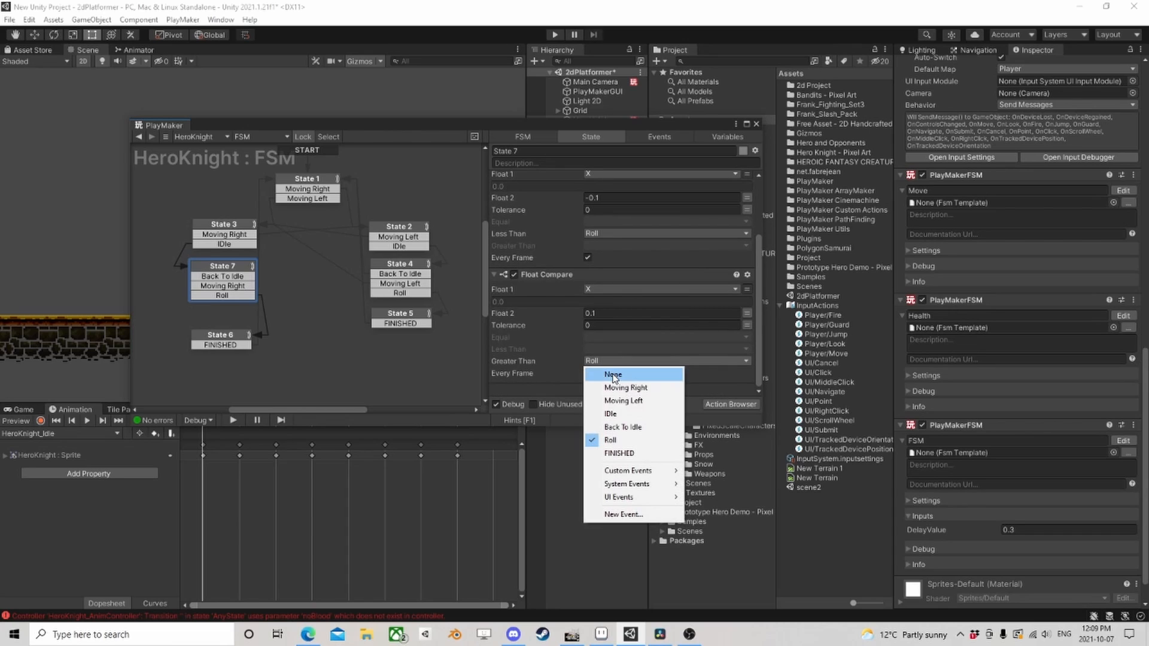
pyautogui.click(617, 384)
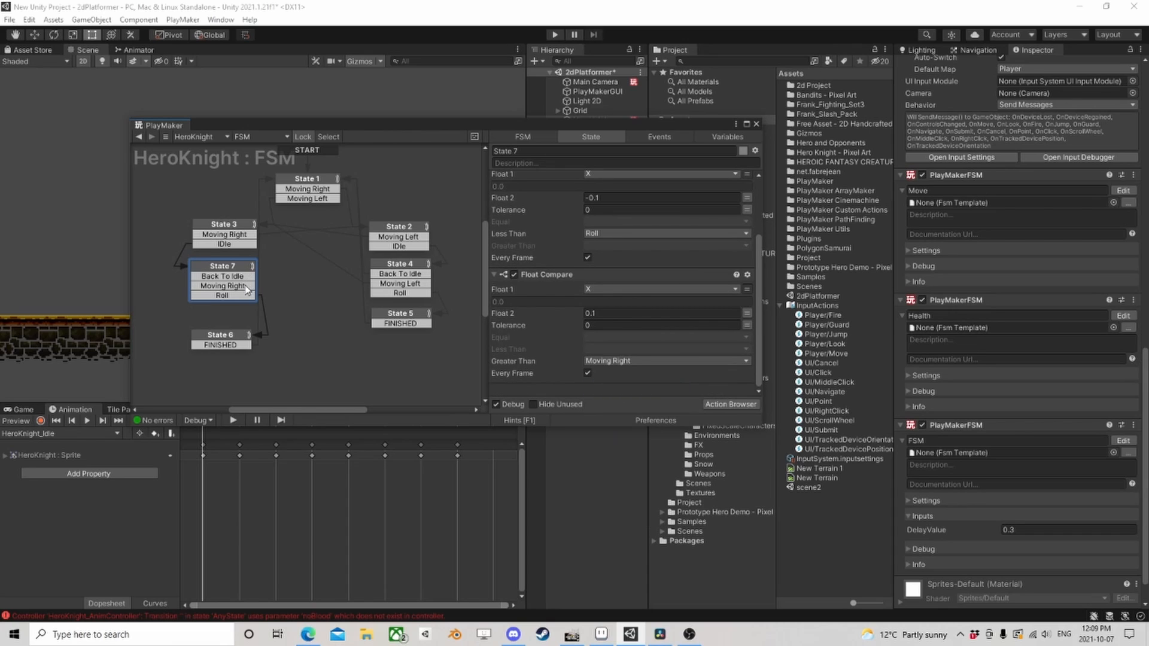
# - Link State 7's Moving Right transition to State 2 and move State 6 closer beneath State 7
pyautogui.moveTo(249, 287); pyautogui.dragTo(392, 237)
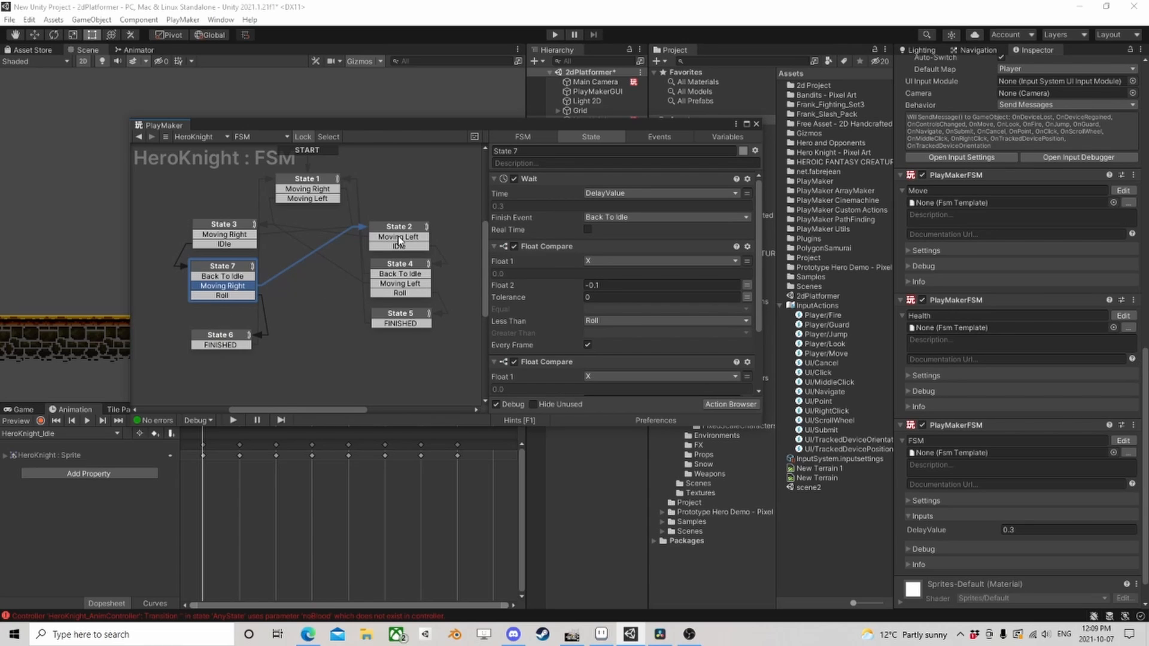
pyautogui.click(399, 285)
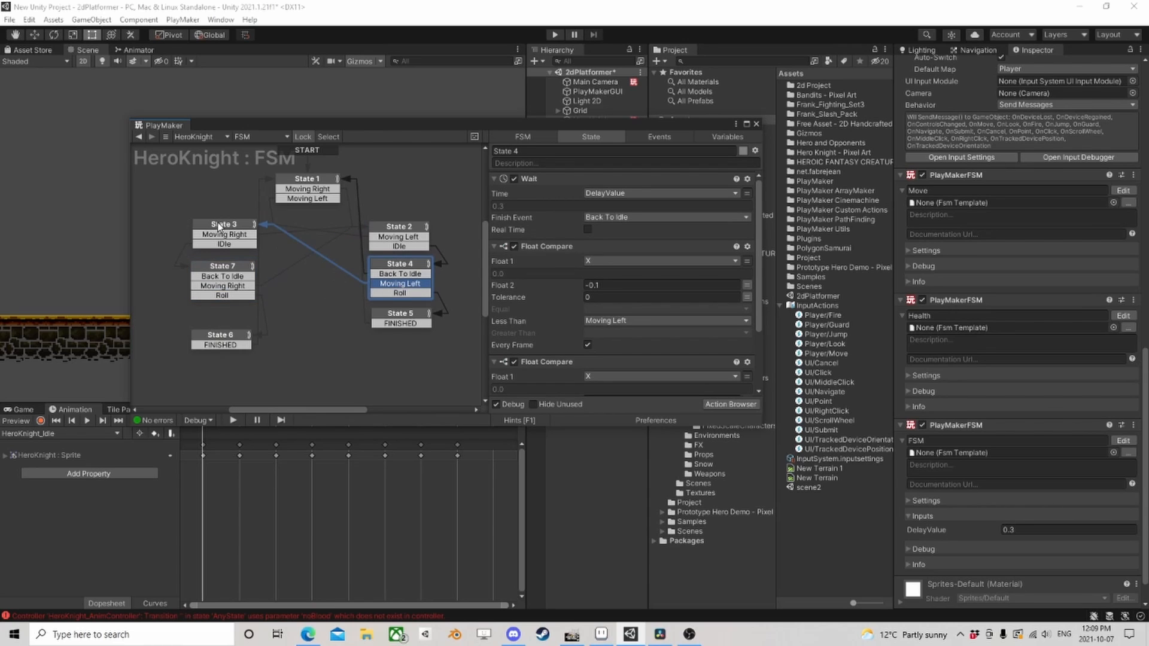
pyautogui.moveTo(221, 339); pyautogui.dragTo(222, 330)
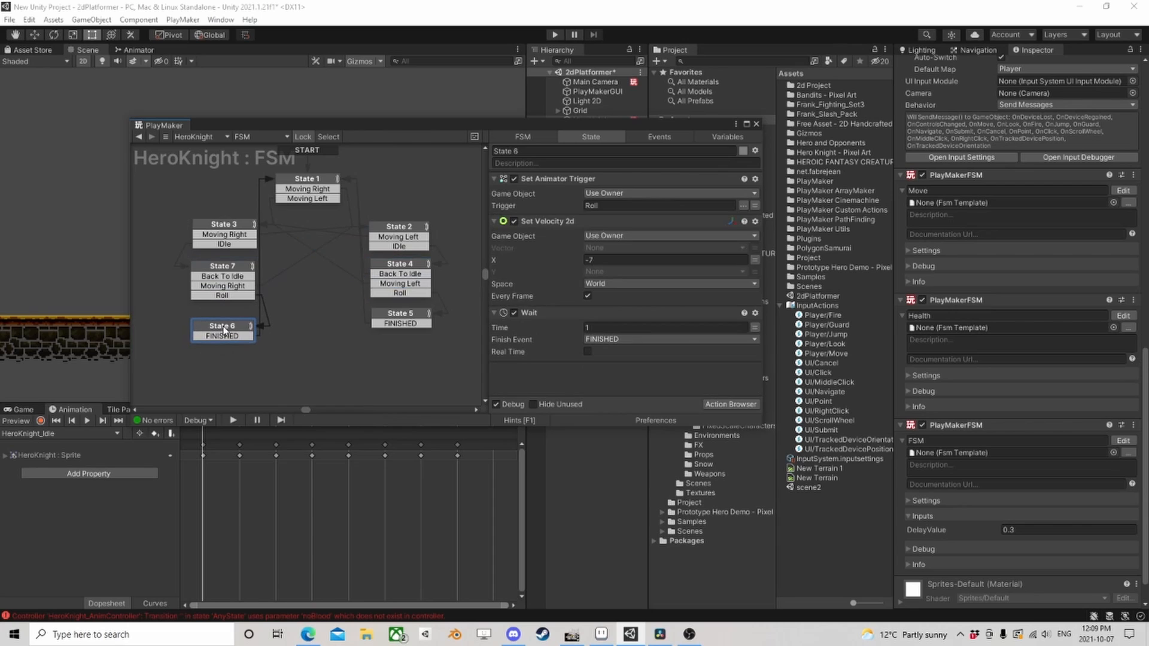
# - Review the actions in States 2, 3 and 4 to check how they read and compare the X input
pyautogui.click(397, 228)
pyautogui.scroll(-1, 554, 264)
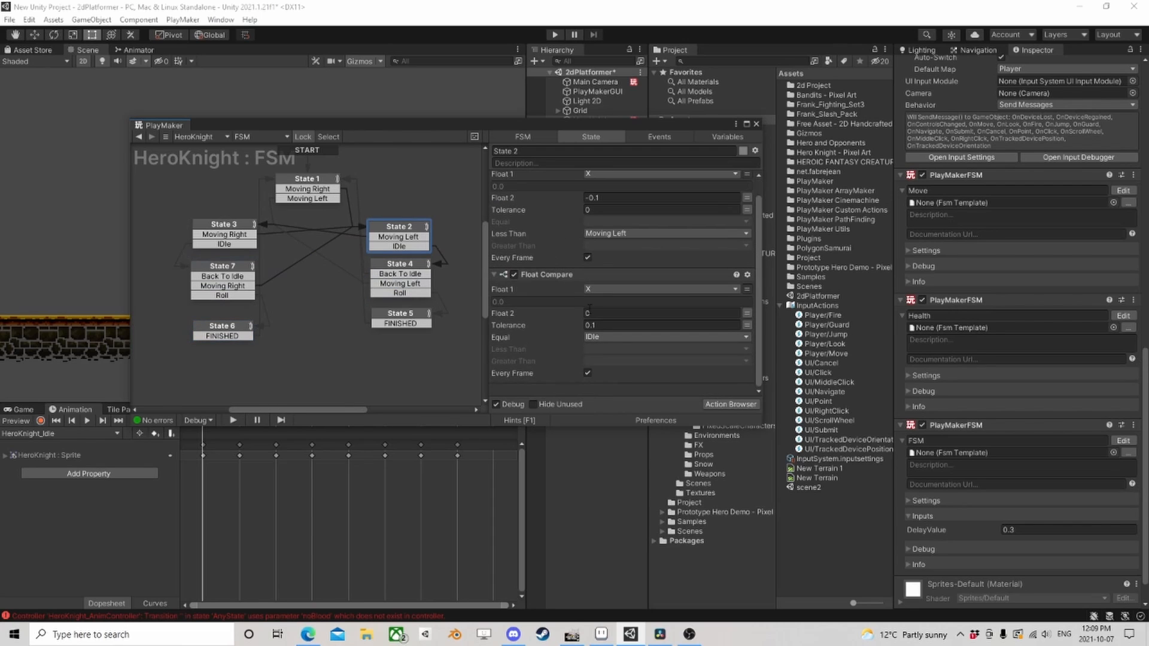
pyautogui.scroll(1, 591, 301)
pyautogui.click(430, 267)
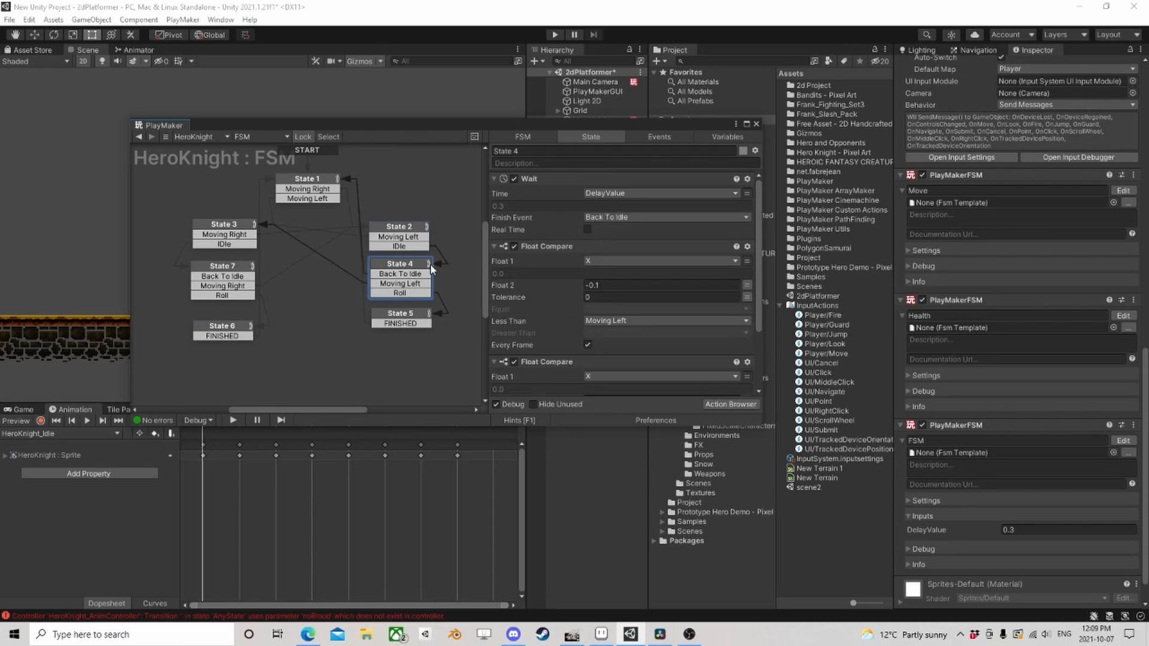
pyautogui.scroll(-1, 562, 285)
pyautogui.click(222, 265)
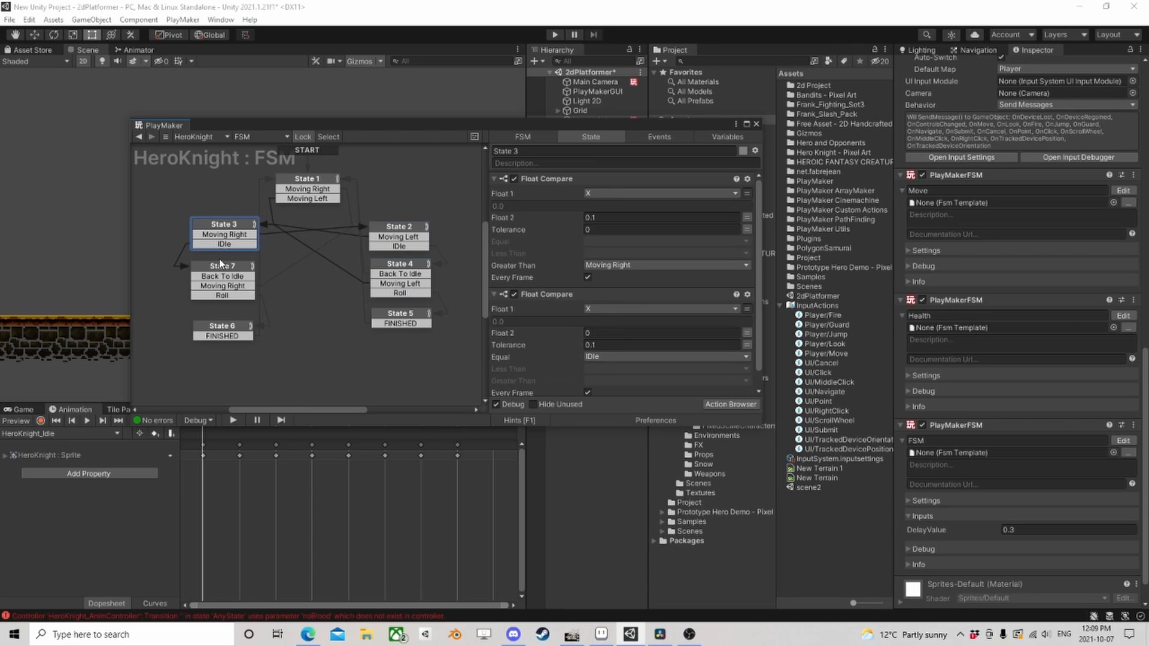
pyautogui.click(384, 234)
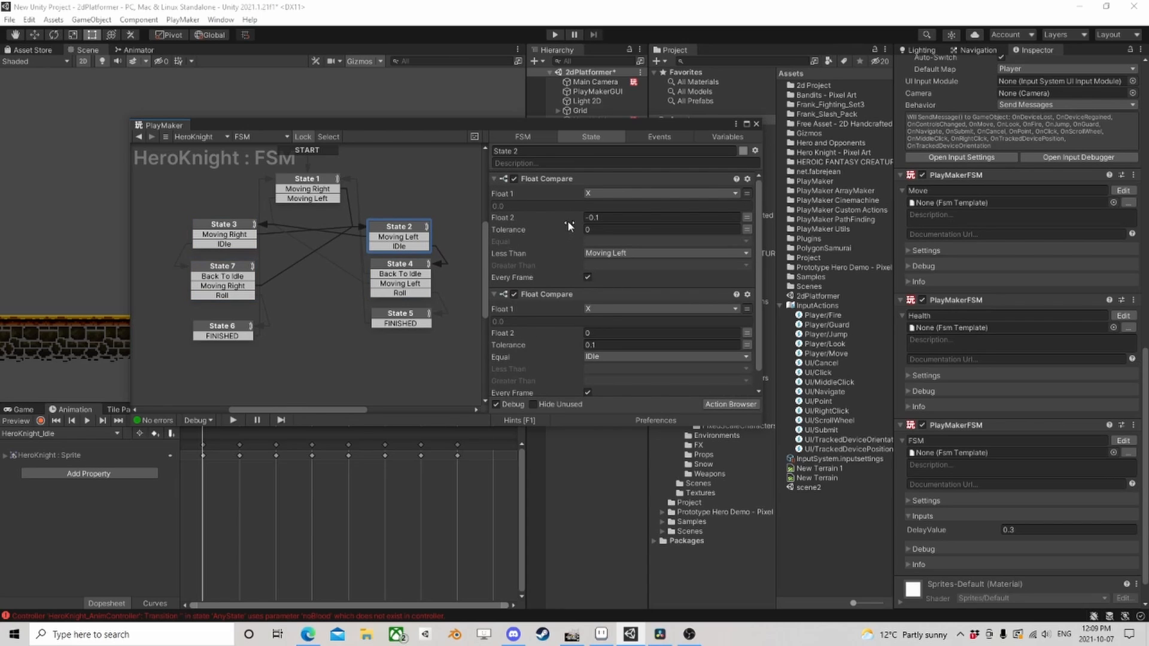
# - Copy State 1's Player Input Get Vector2 action and paste it before the first Float Compare in State 2
pyautogui.click(305, 183)
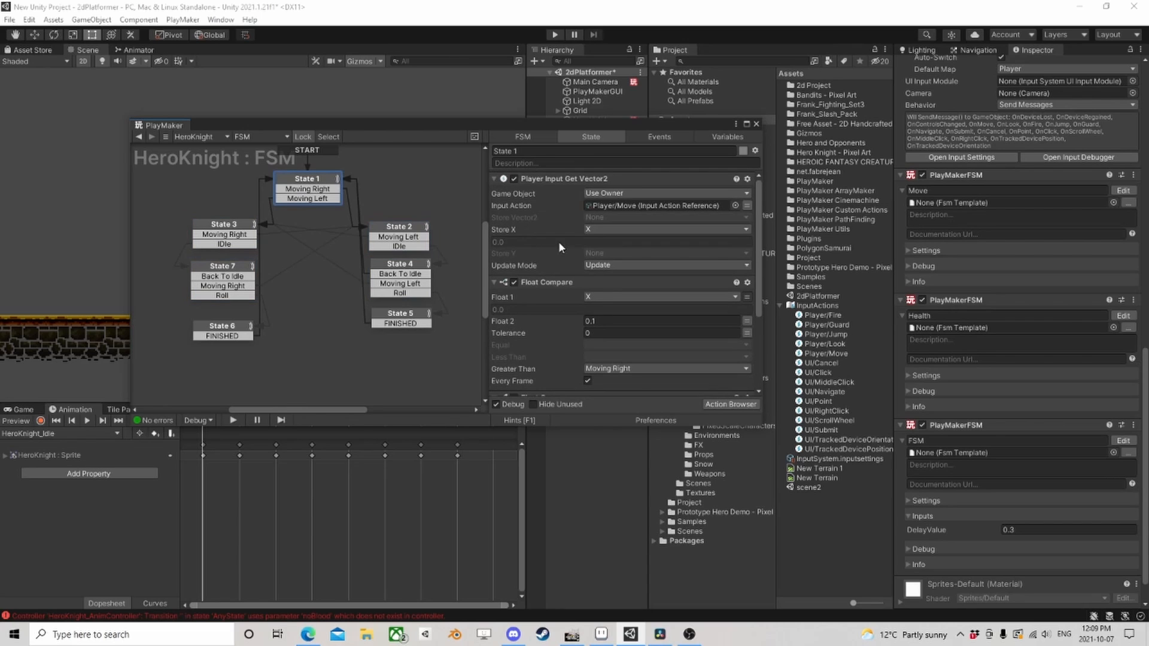
pyautogui.rightClick(563, 181)
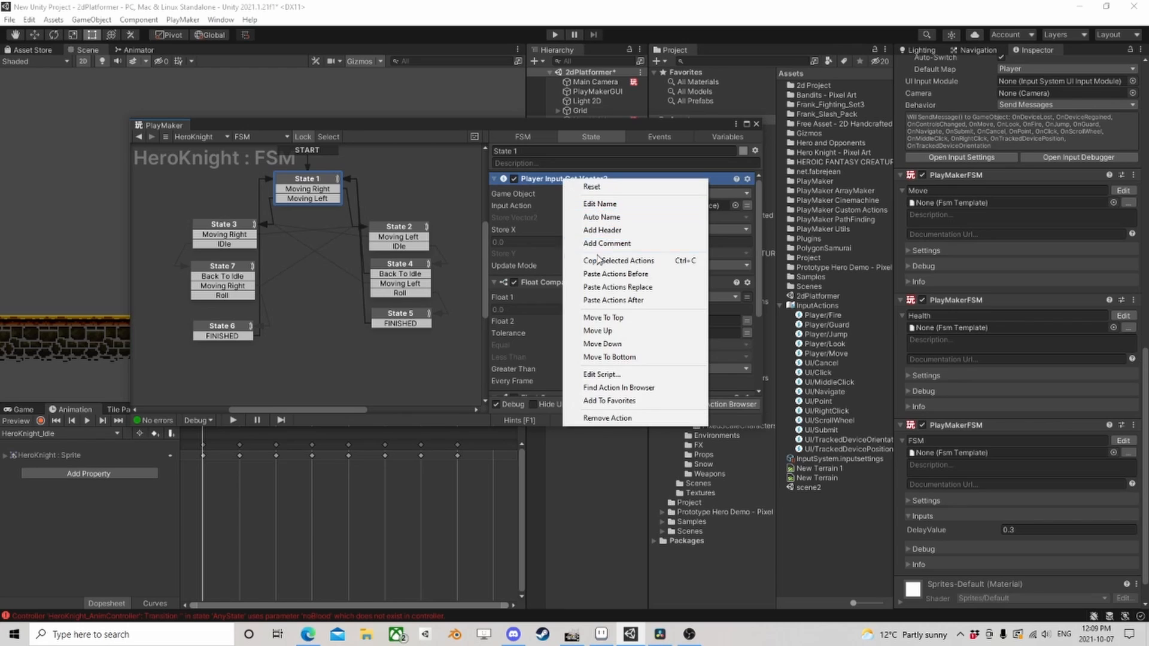
pyautogui.click(600, 260)
pyautogui.click(402, 231)
pyautogui.rightClick(529, 178)
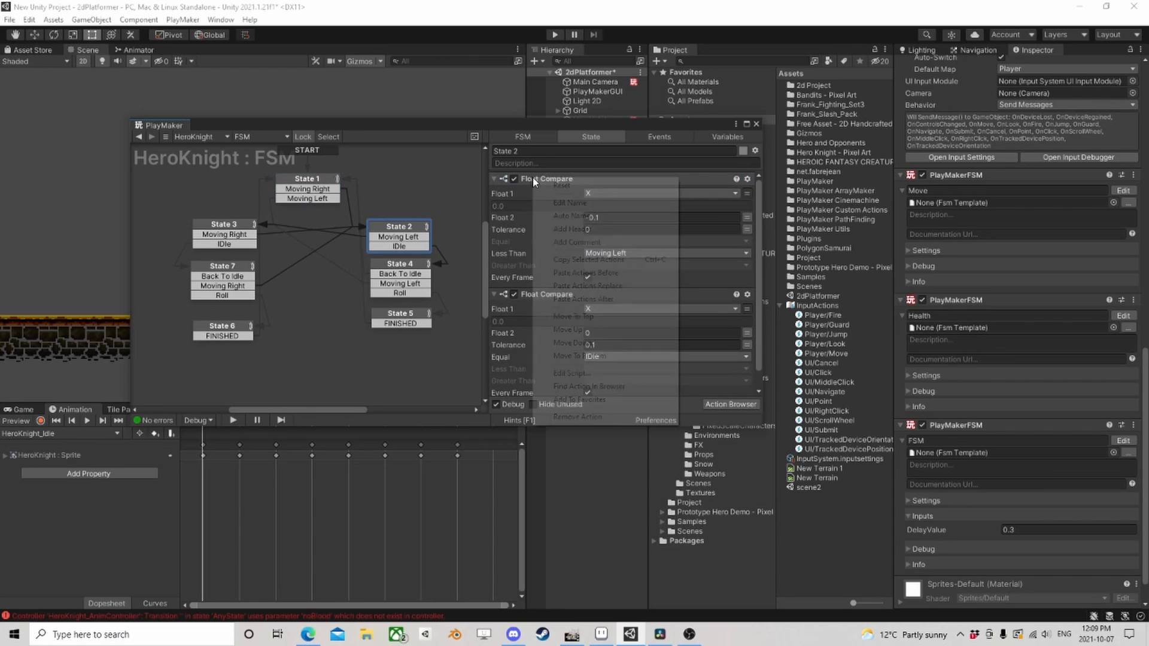
pyautogui.click(550, 271)
# - Paste the copied Player Input Get Vector2 action before the first action in States 4, 3 and 7, and move State 6 slightly closer to State 7
pyautogui.click(400, 264)
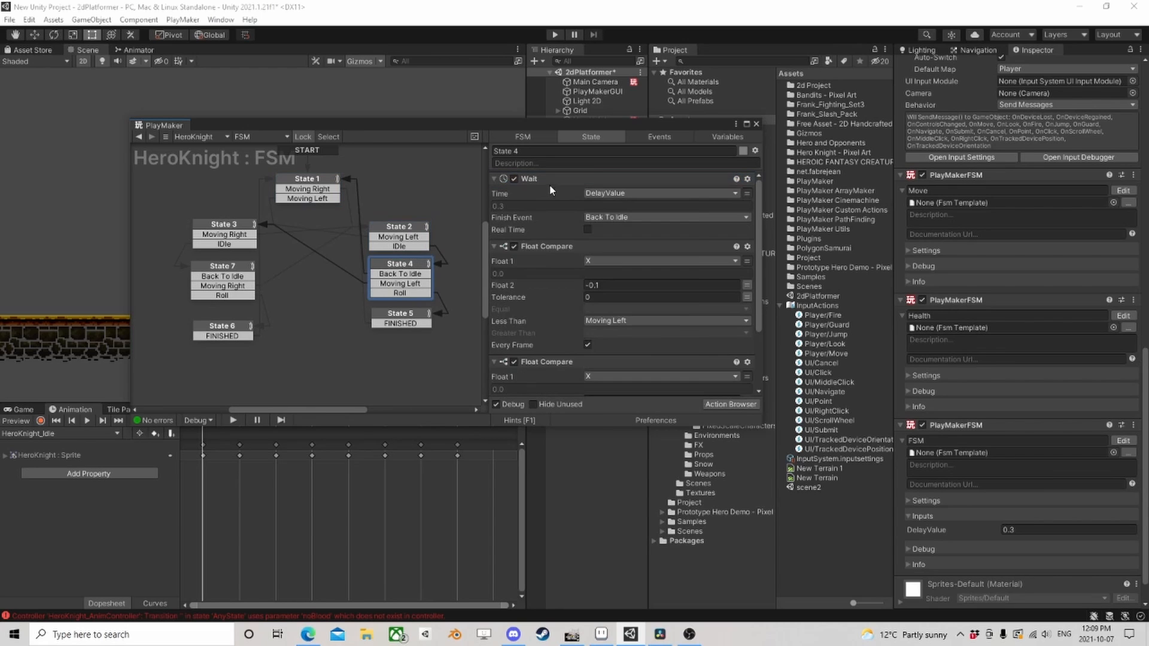
pyautogui.rightClick(552, 179)
pyautogui.click(603, 271)
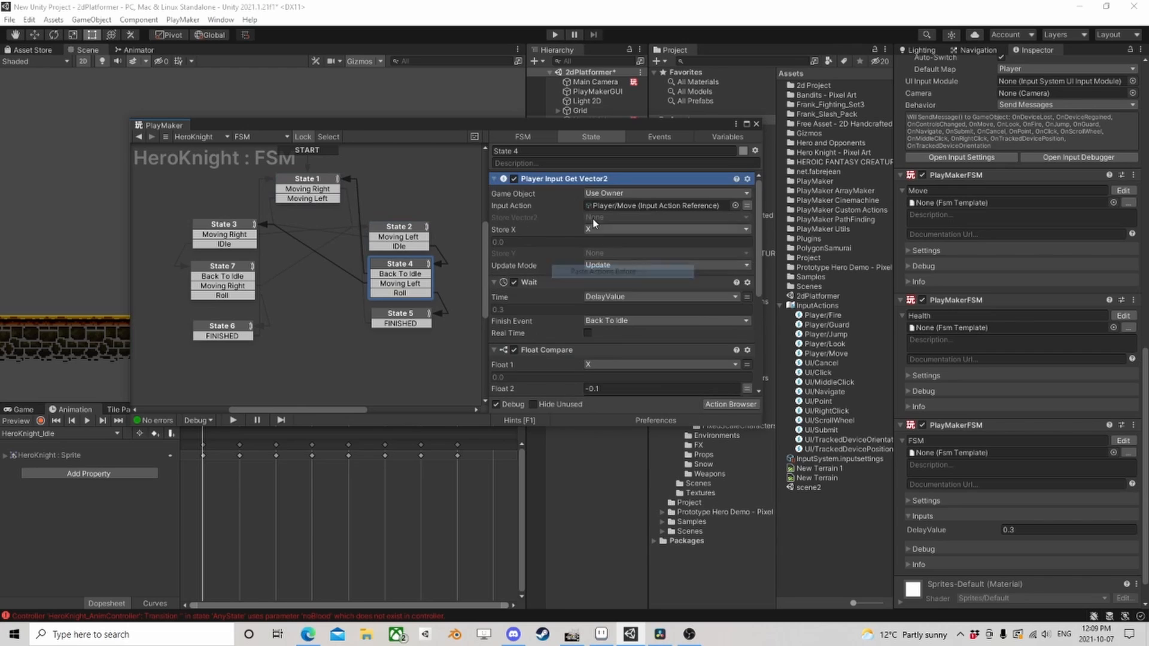
pyautogui.click(227, 225)
pyautogui.rightClick(552, 179)
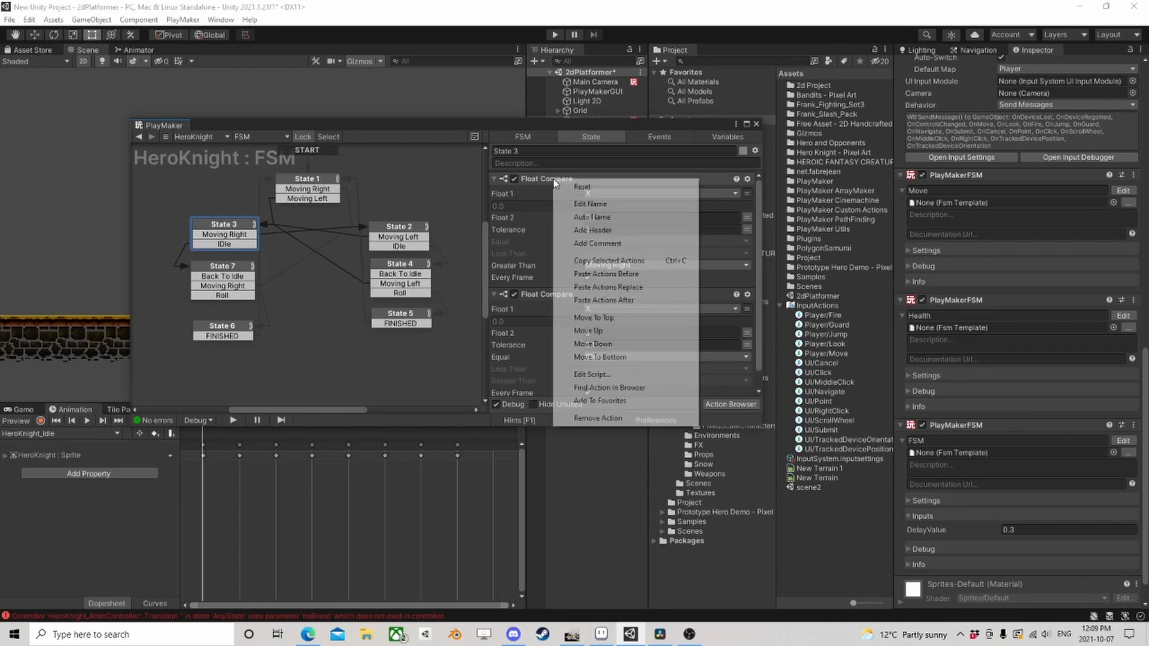
pyautogui.click(606, 274)
pyautogui.click(223, 267)
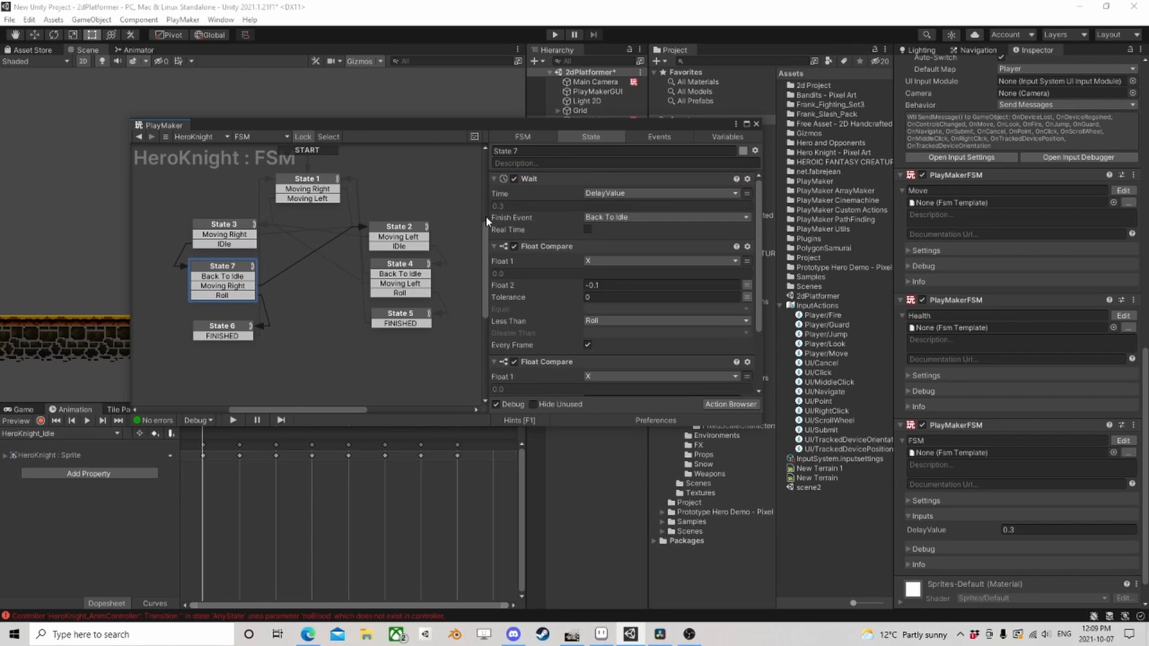
pyautogui.rightClick(540, 179)
pyautogui.click(594, 278)
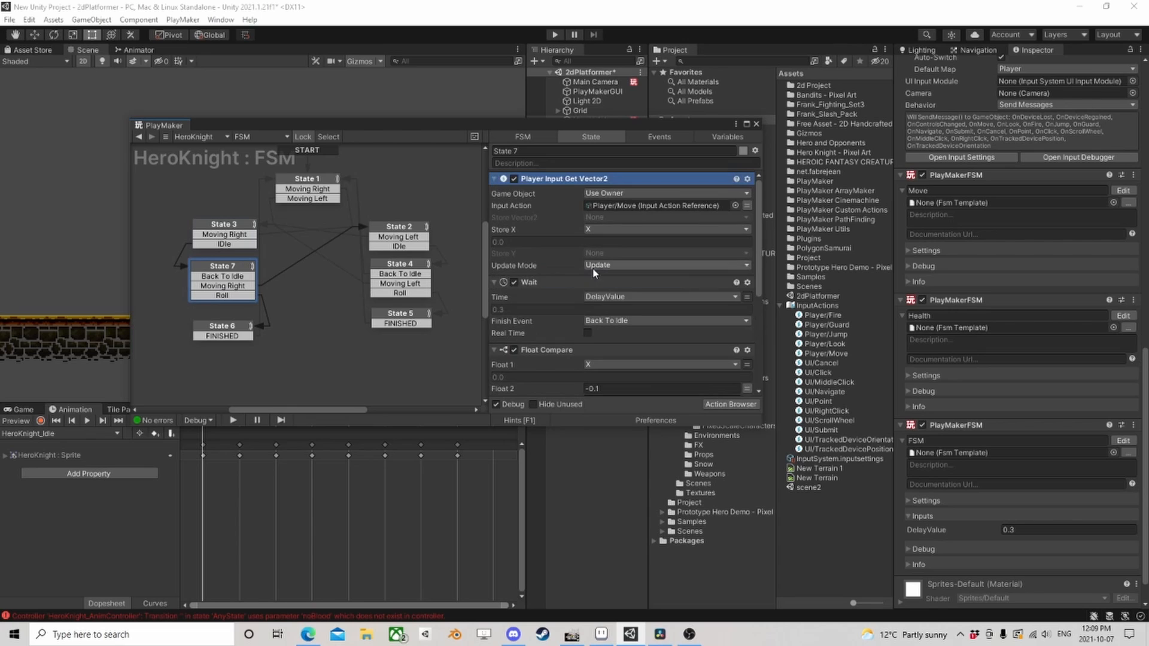
pyautogui.scroll(-5, 597, 312)
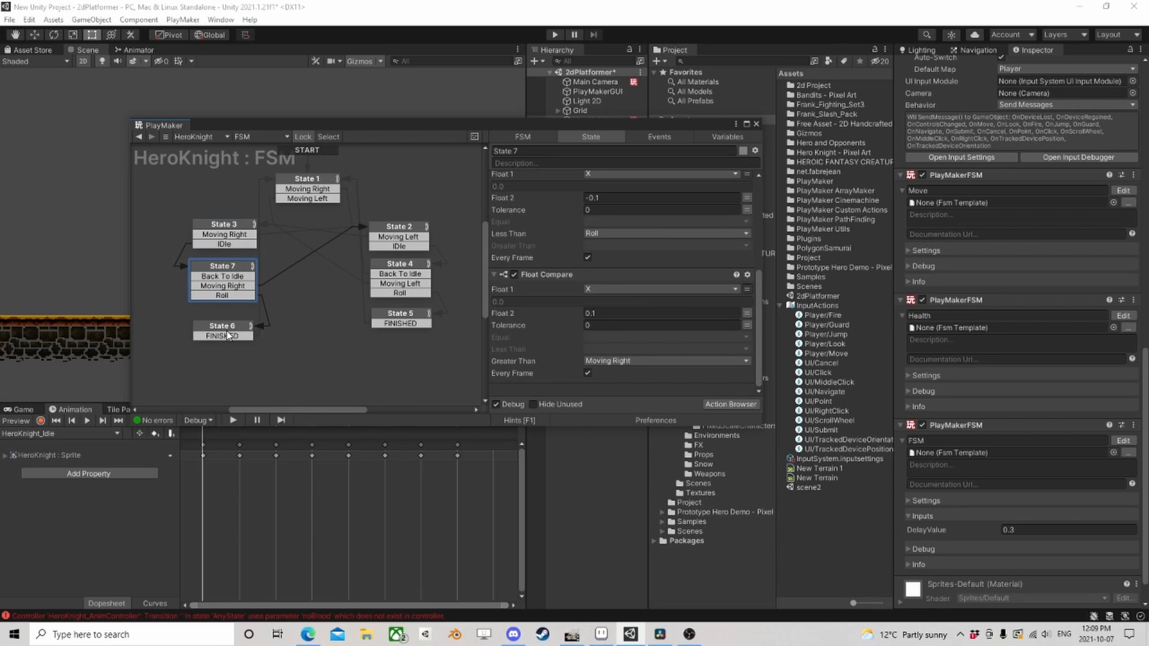
pyautogui.moveTo(222, 326); pyautogui.dragTo(219, 319)
# - Save the FSM as a template named Roll and use the saved template in this FSM
pyautogui.rightClick(289, 323)
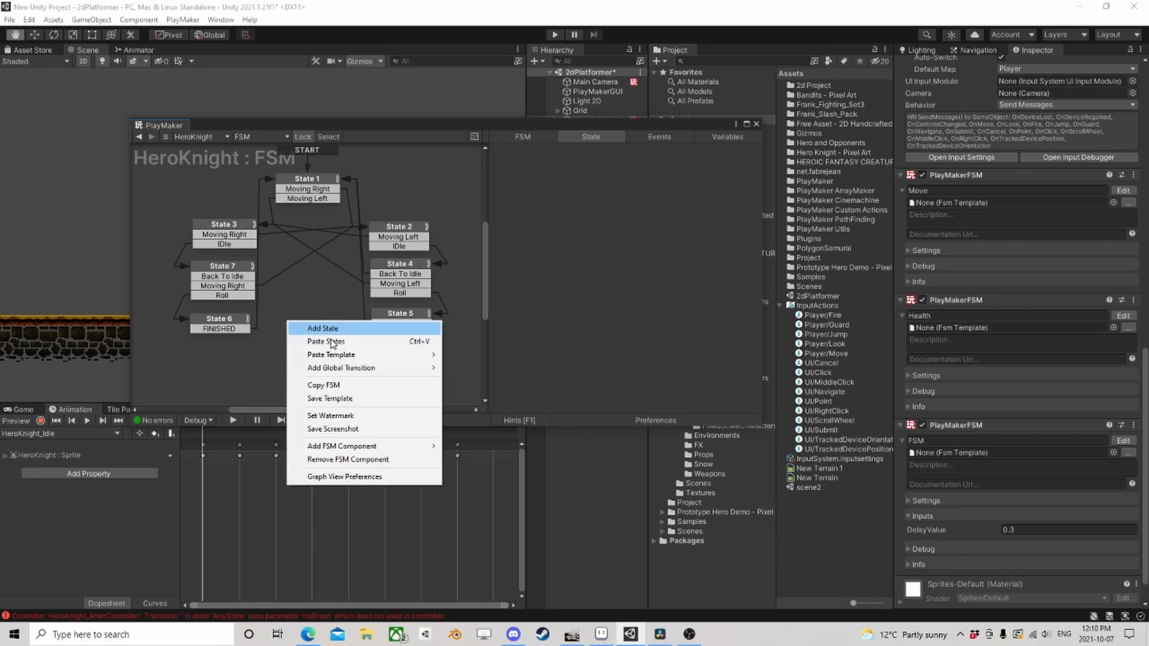
pyautogui.click(343, 399)
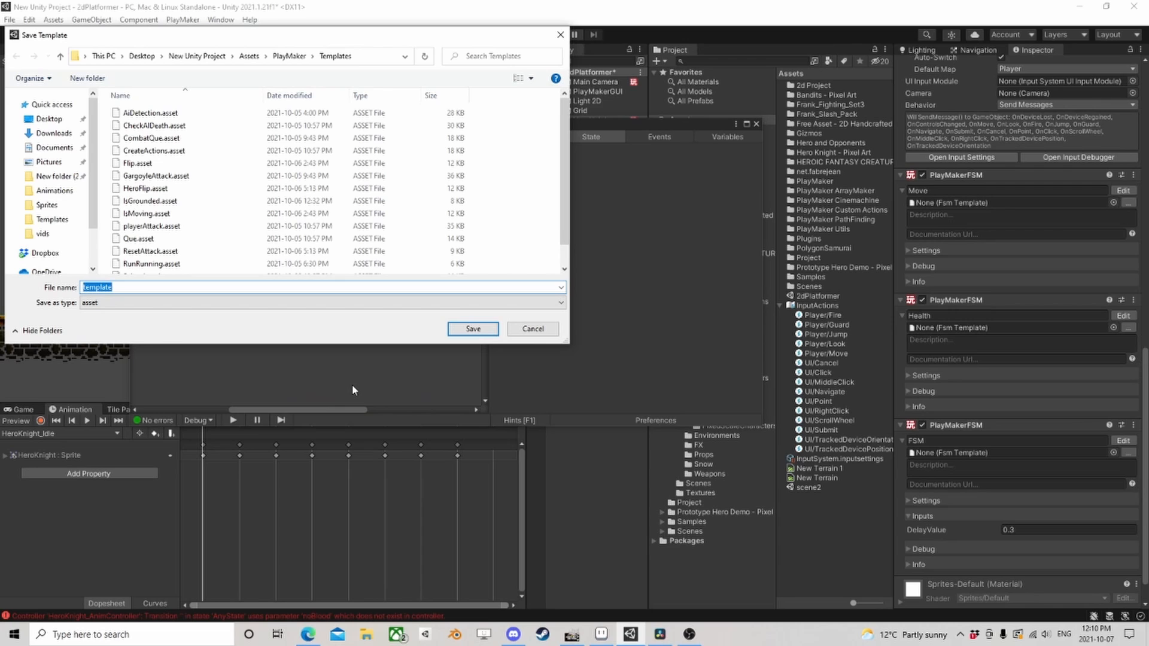
pyautogui.write('Roll')
pyautogui.press('Return')
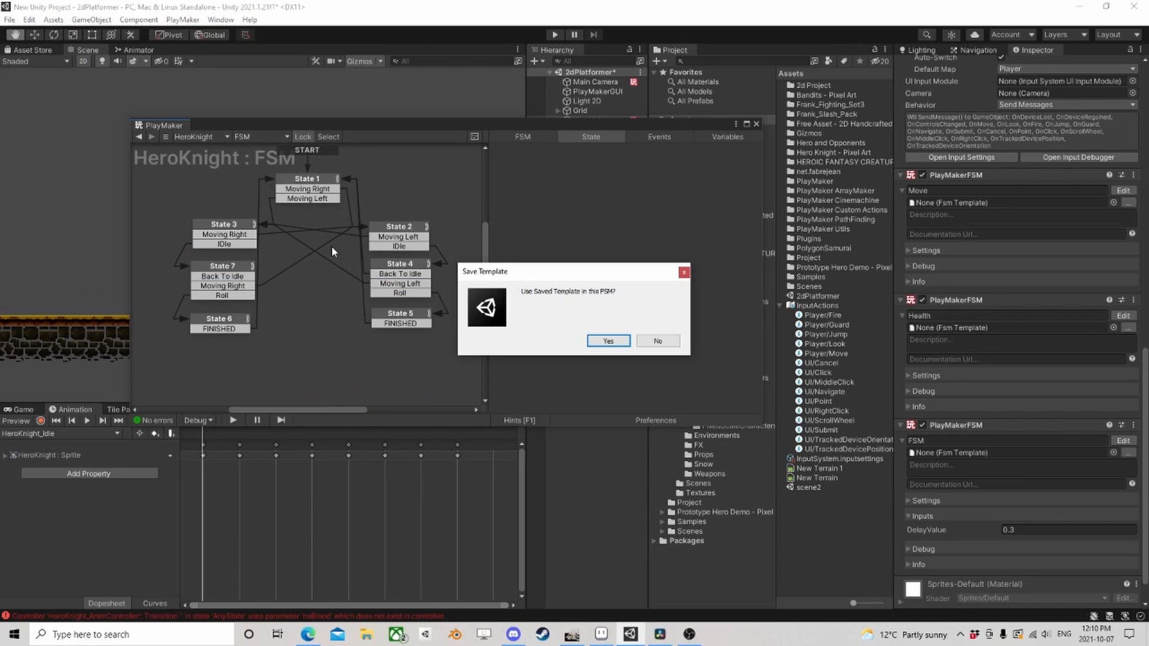
pyautogui.click(608, 341)
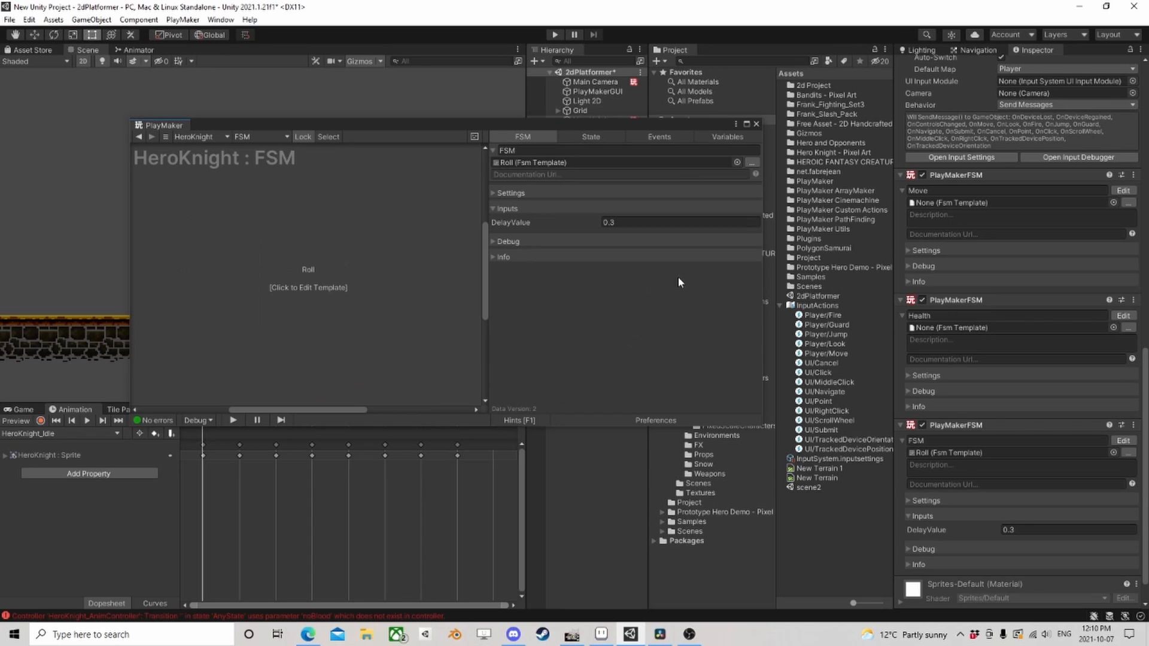
# - Close the FSM editor and remove the PlayMakerFSM component that uses the Roll template from HeroKnight
pyautogui.click(756, 125)
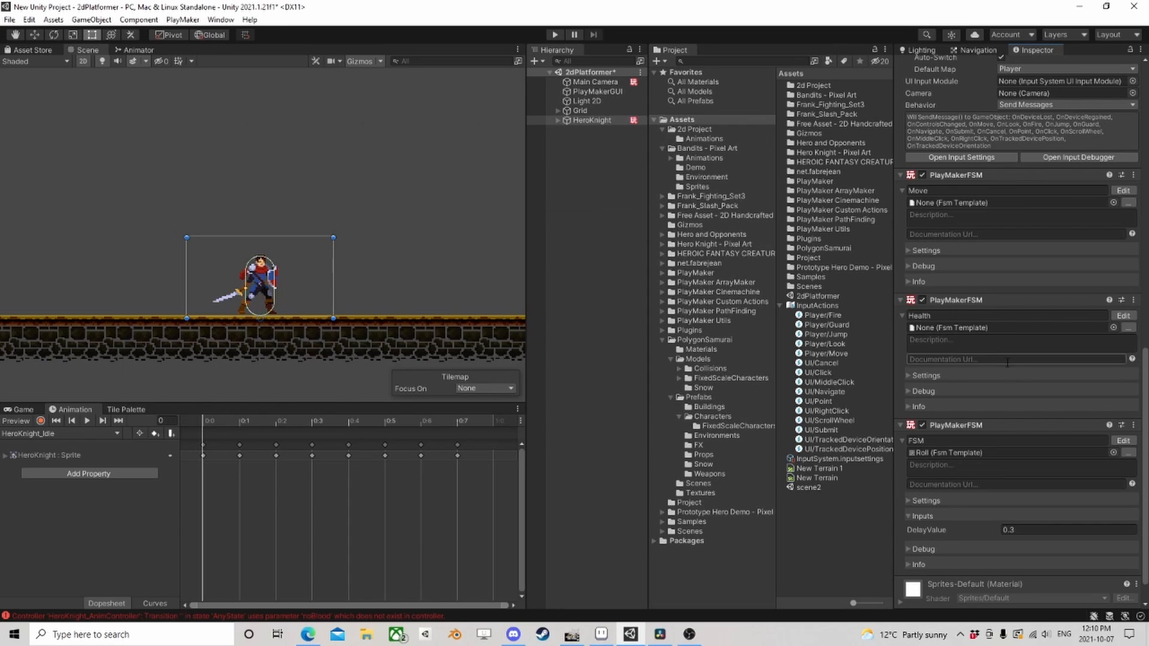
pyautogui.scroll(-2, 1039, 391)
pyautogui.rightClick(955, 390)
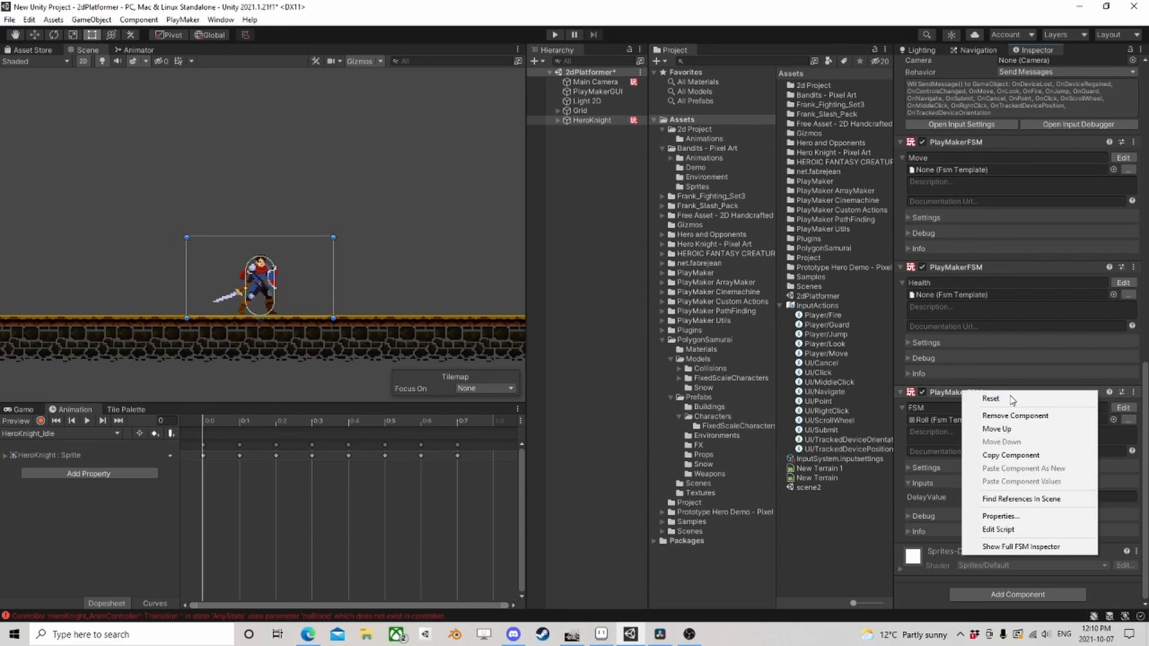
pyautogui.click(994, 413)
# - Open HeroKnight's Move FSM and add a Run FSM action at the end of State 1
pyautogui.click(1123, 334)
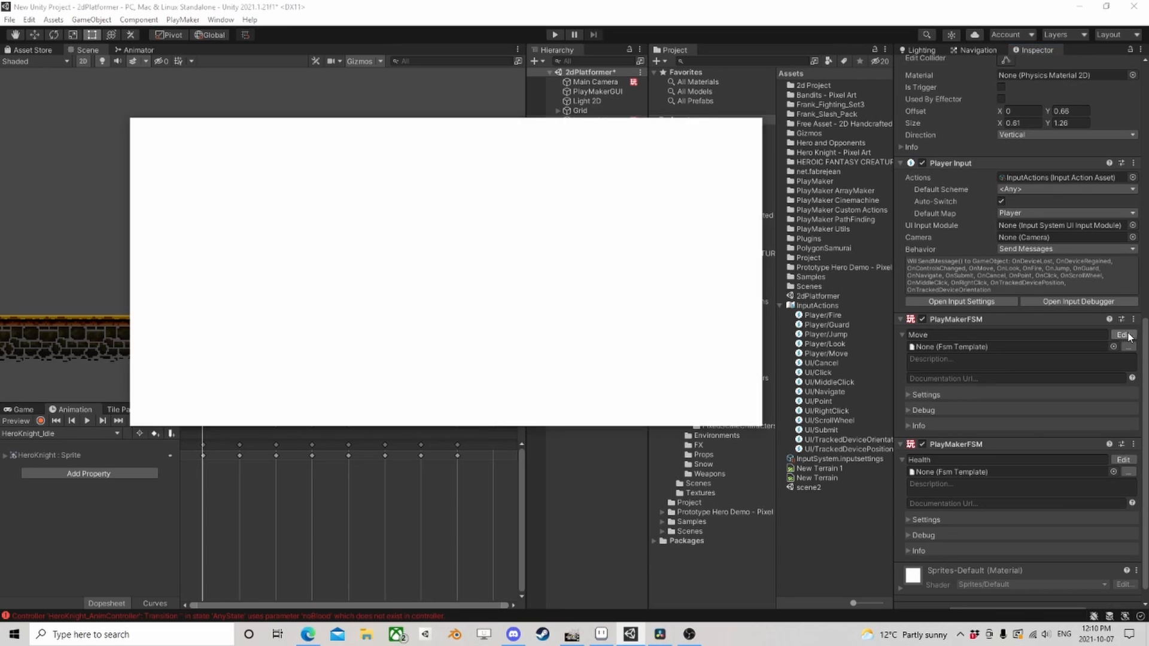
pyautogui.moveTo(312, 329); pyautogui.dragTo(365, 288, button='middle')
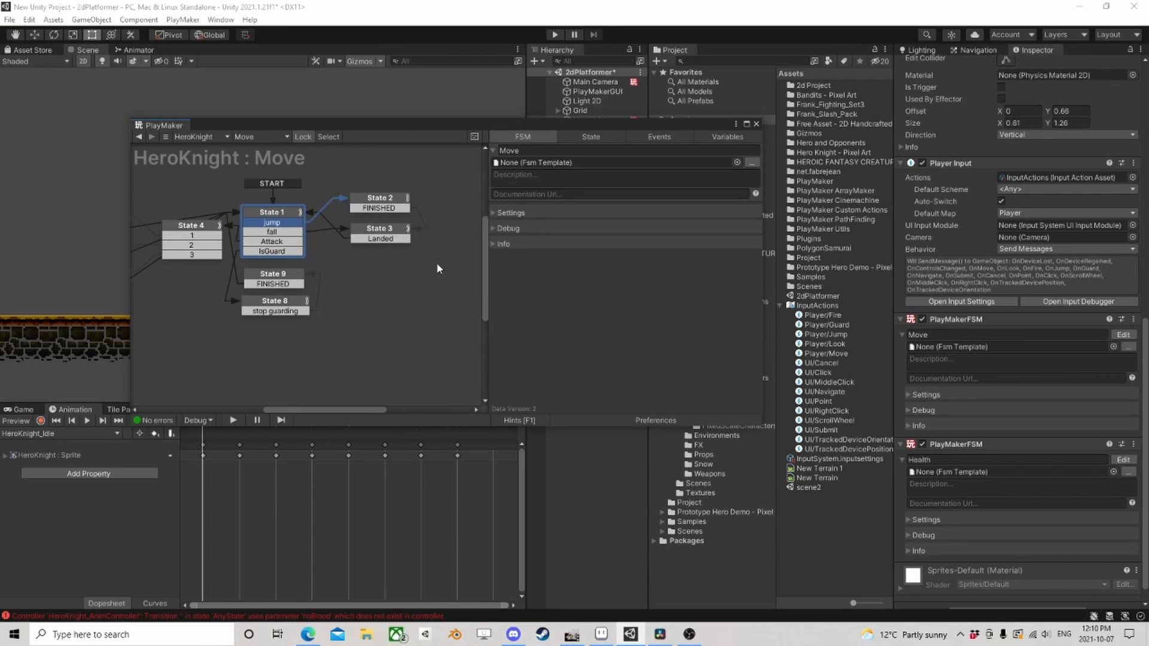
pyautogui.click(276, 219)
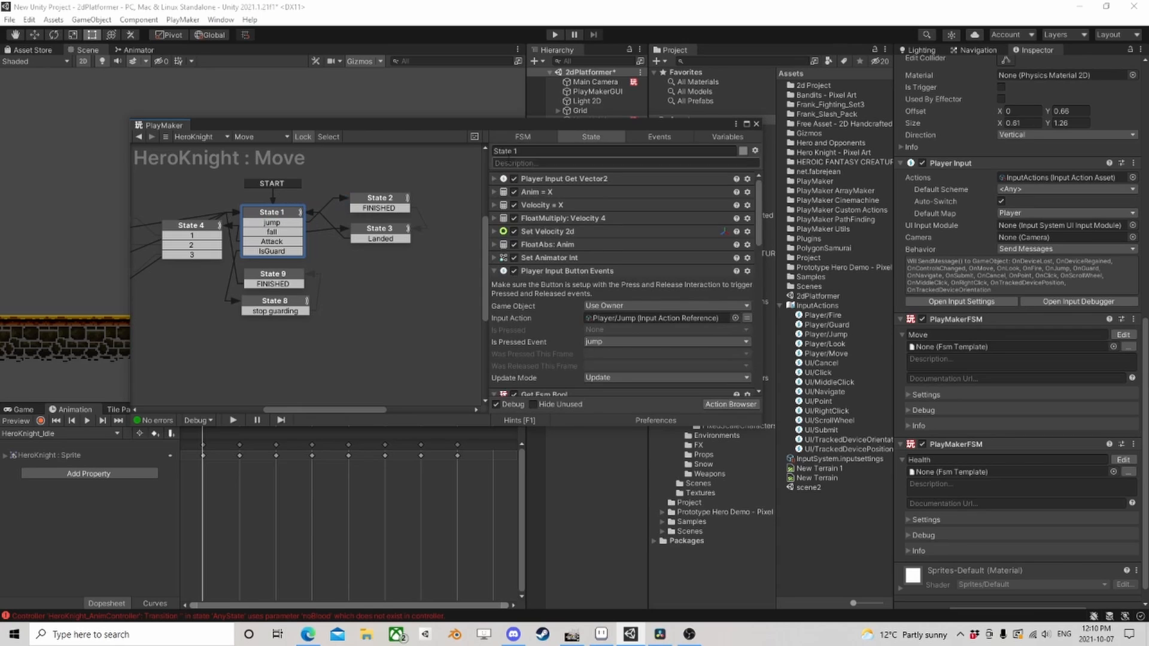
pyautogui.scroll(-5, 637, 377)
pyautogui.click(718, 404)
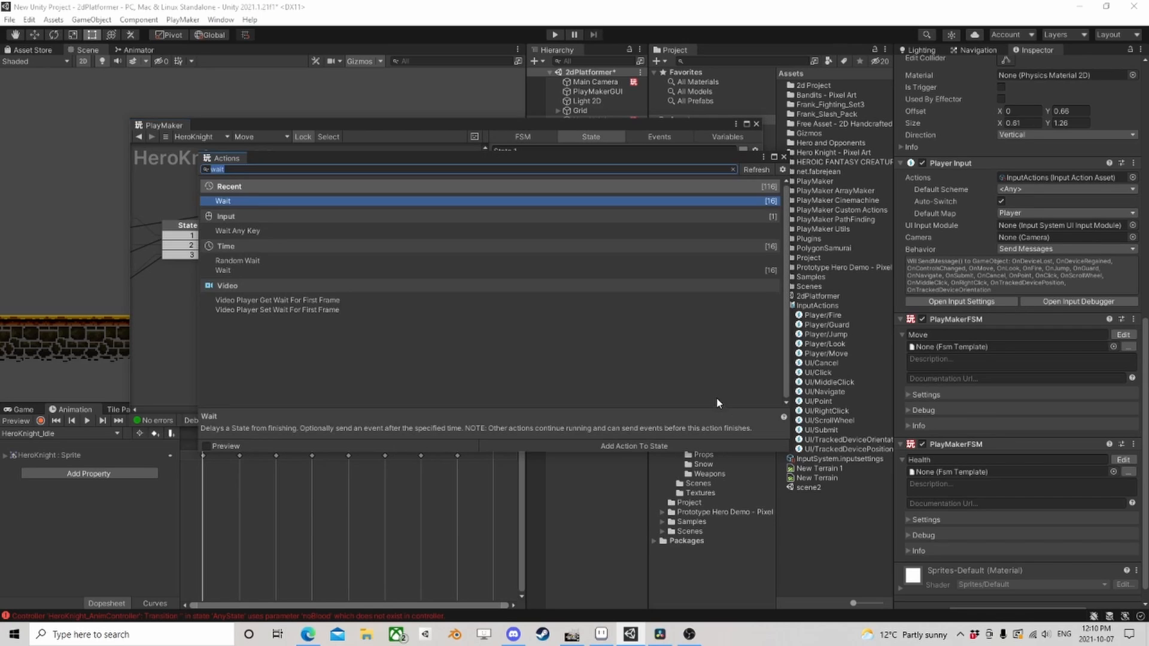
pyautogui.write('run fsm')
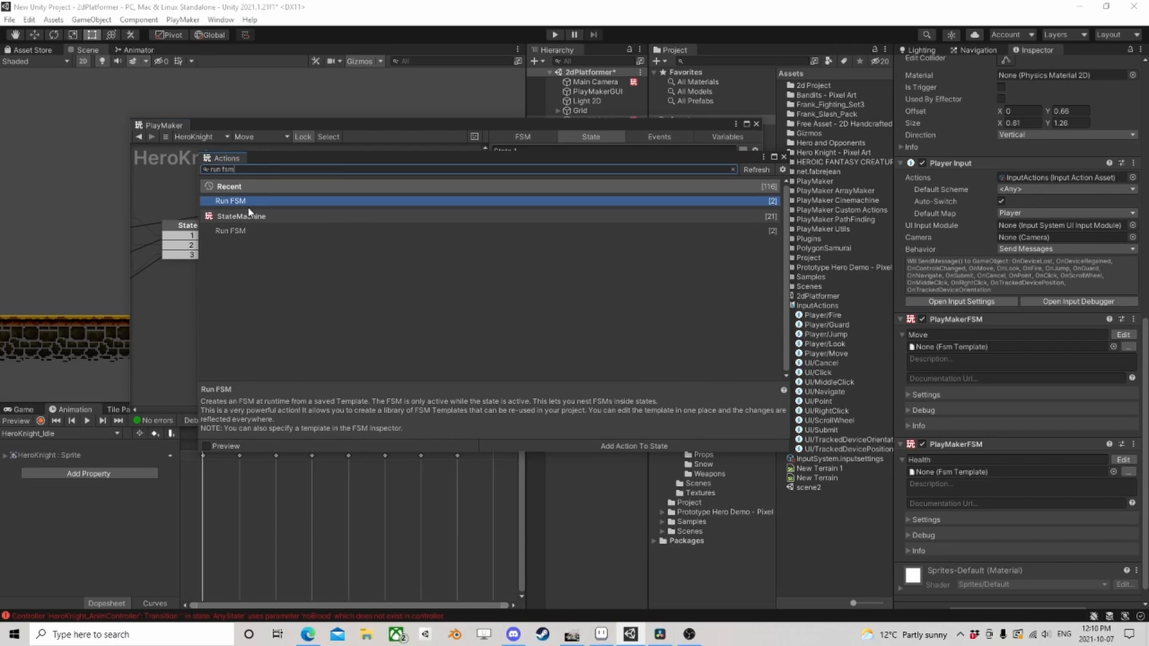
pyautogui.click(784, 157)
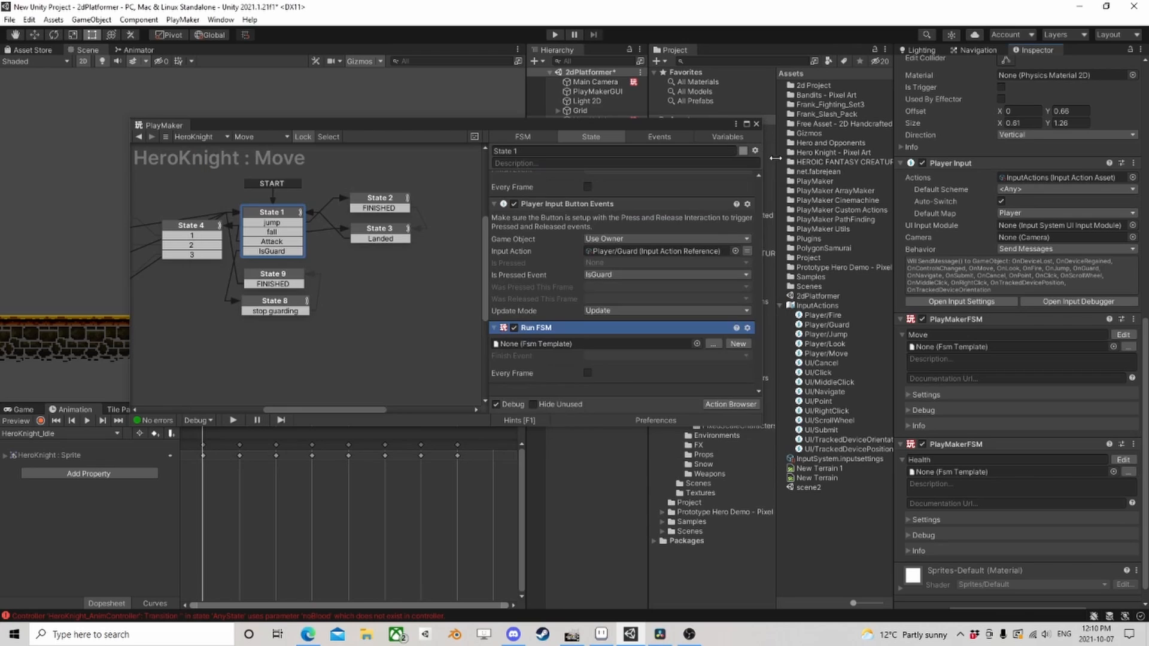
# - Set the Run FSM action's template to Roll
pyautogui.click(697, 344)
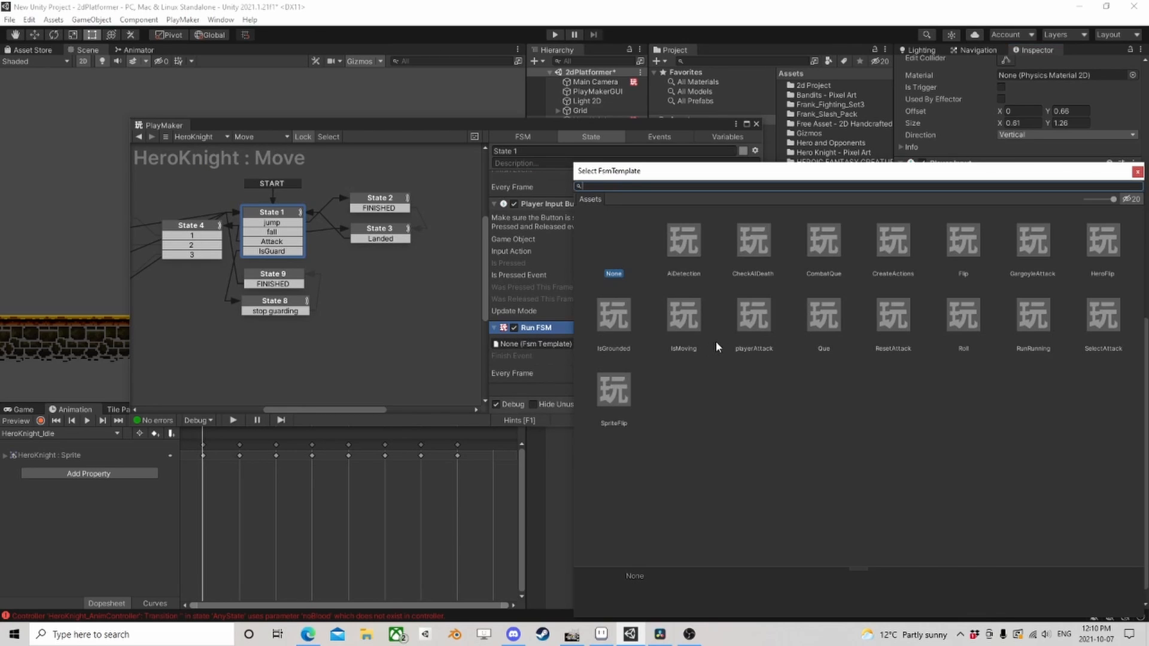
pyautogui.click(963, 316)
pyautogui.click(1137, 172)
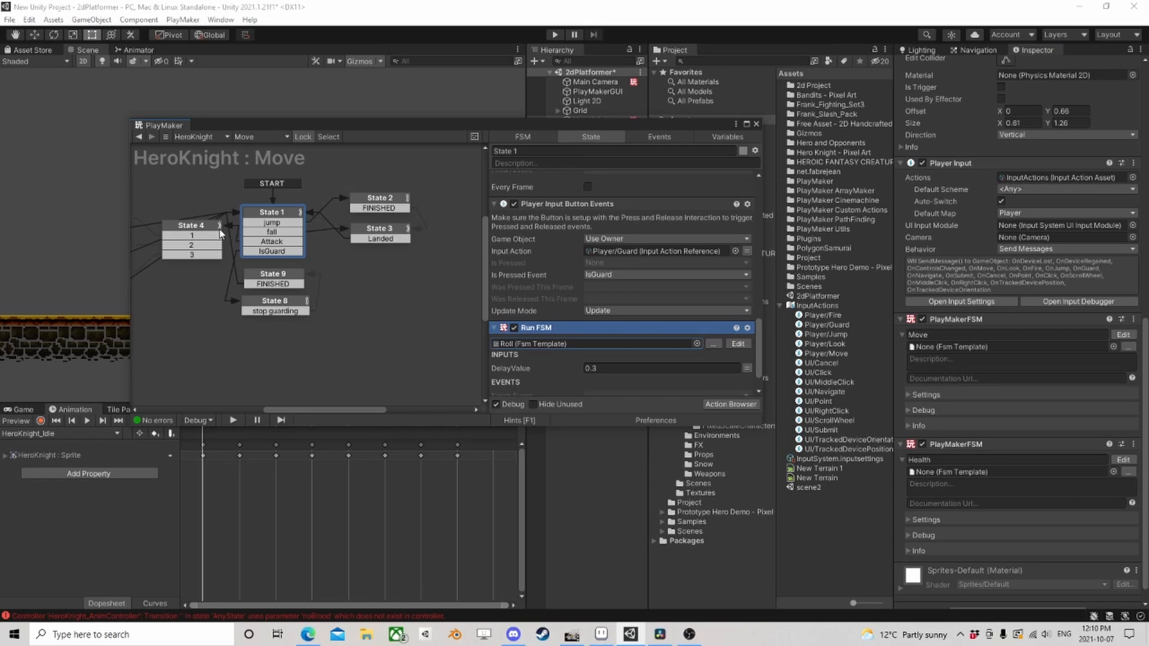
# - Play the scene to test HeroKnight's running and double-tap rolls in both directions alongside the Move FSM, and stop play mode
pyautogui.moveTo(540, 124); pyautogui.dragTo(749, 61)
pyautogui.click(556, 36)
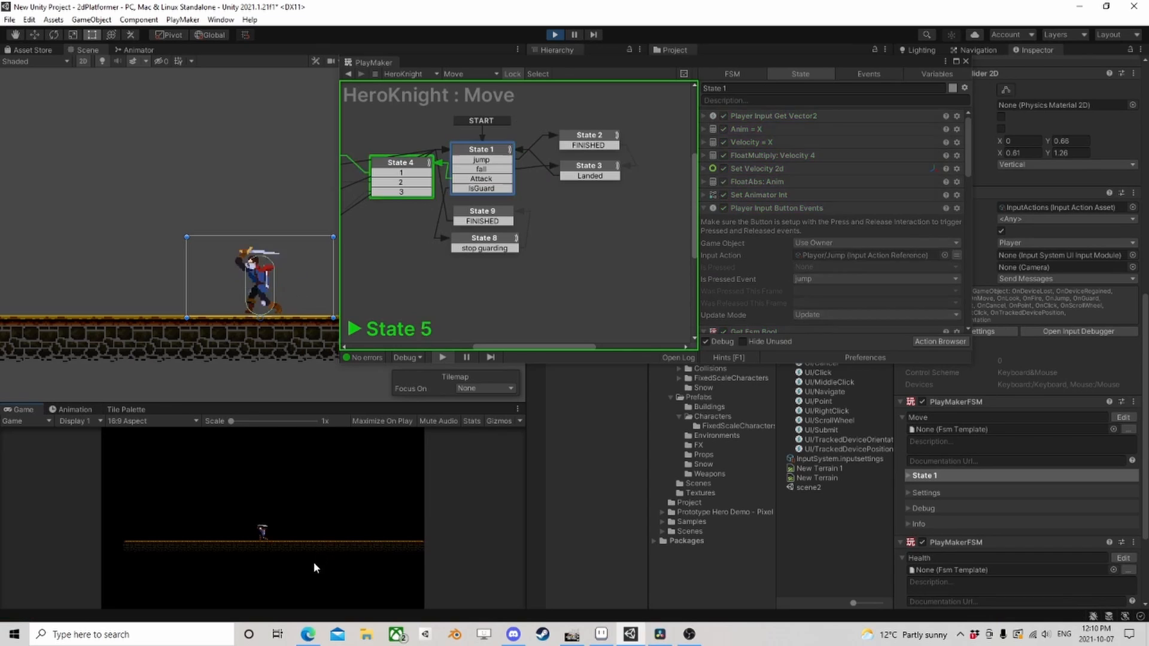
pyautogui.press('d')
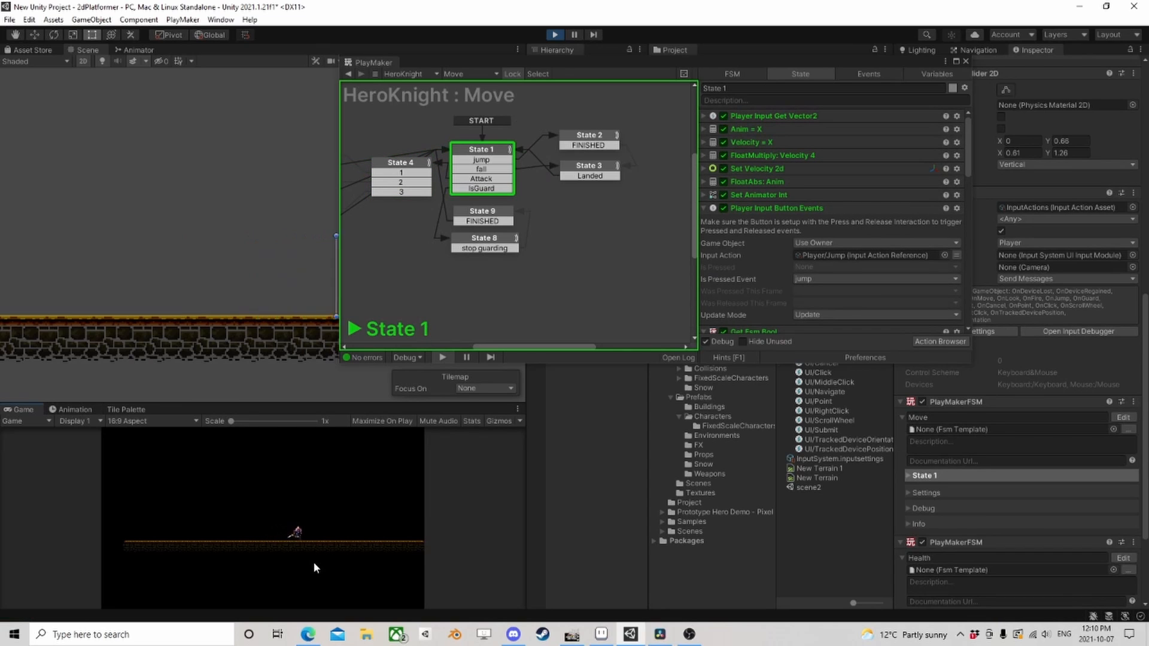
pyautogui.press('a')
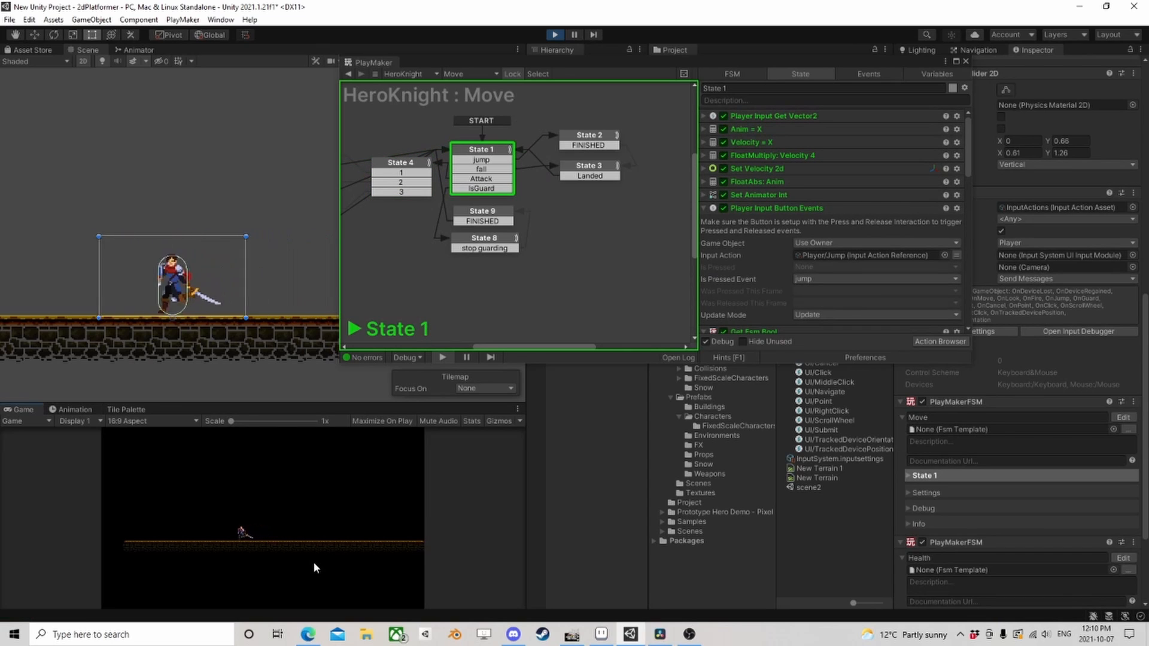
pyautogui.press('d')
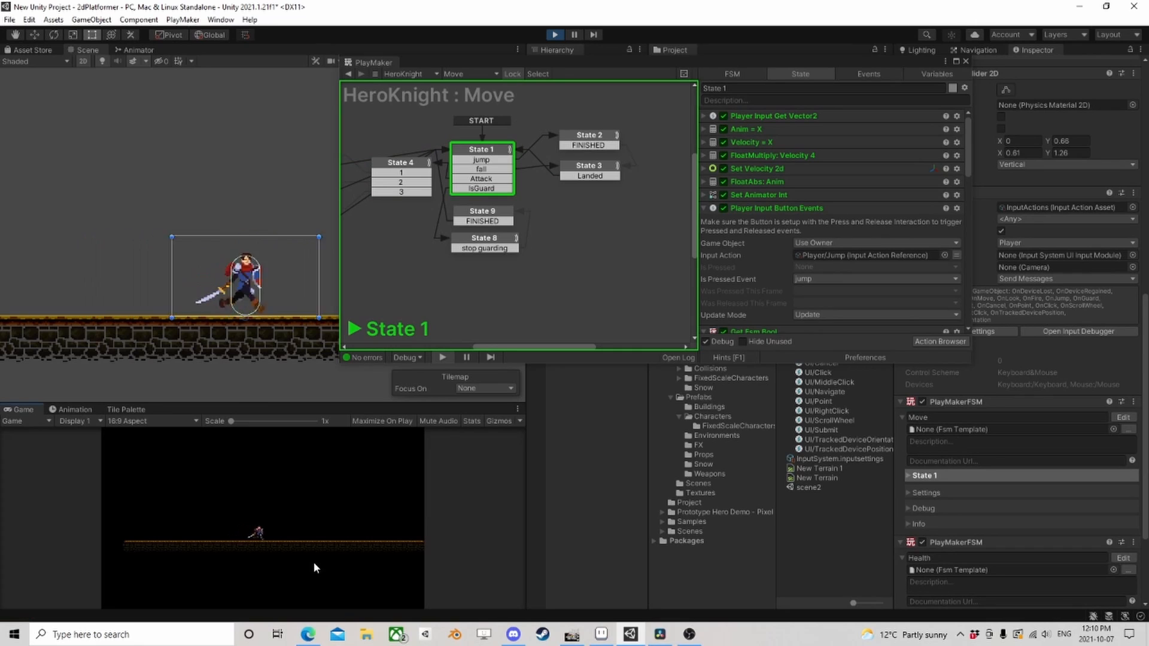
pyautogui.press('a')
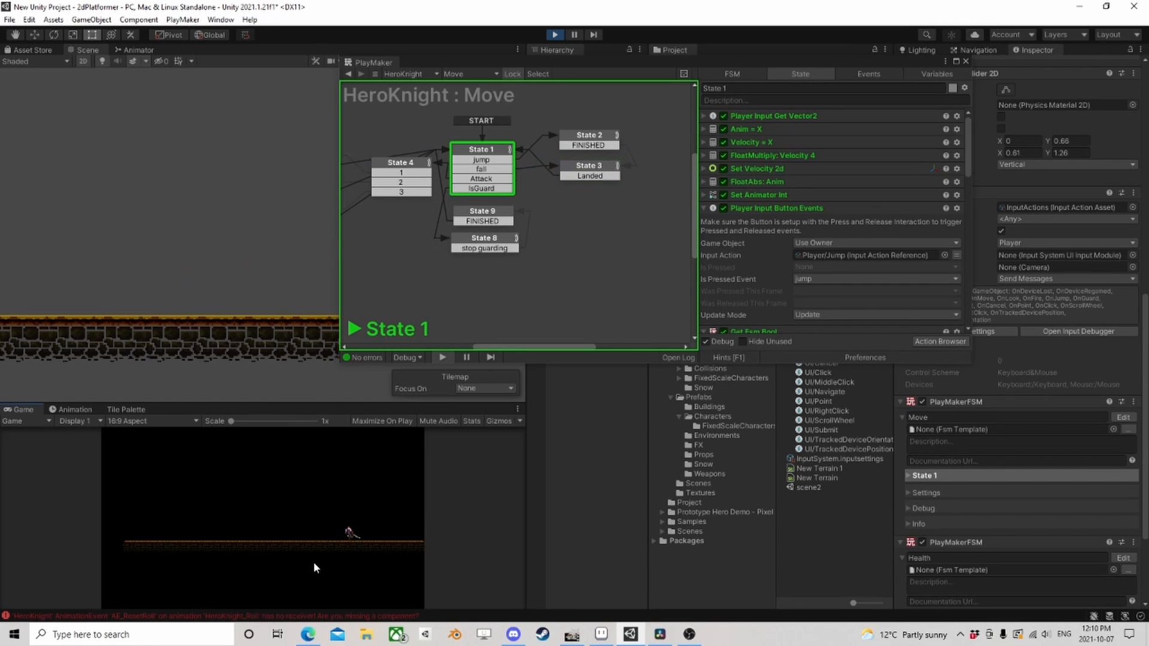
pyautogui.press('a')
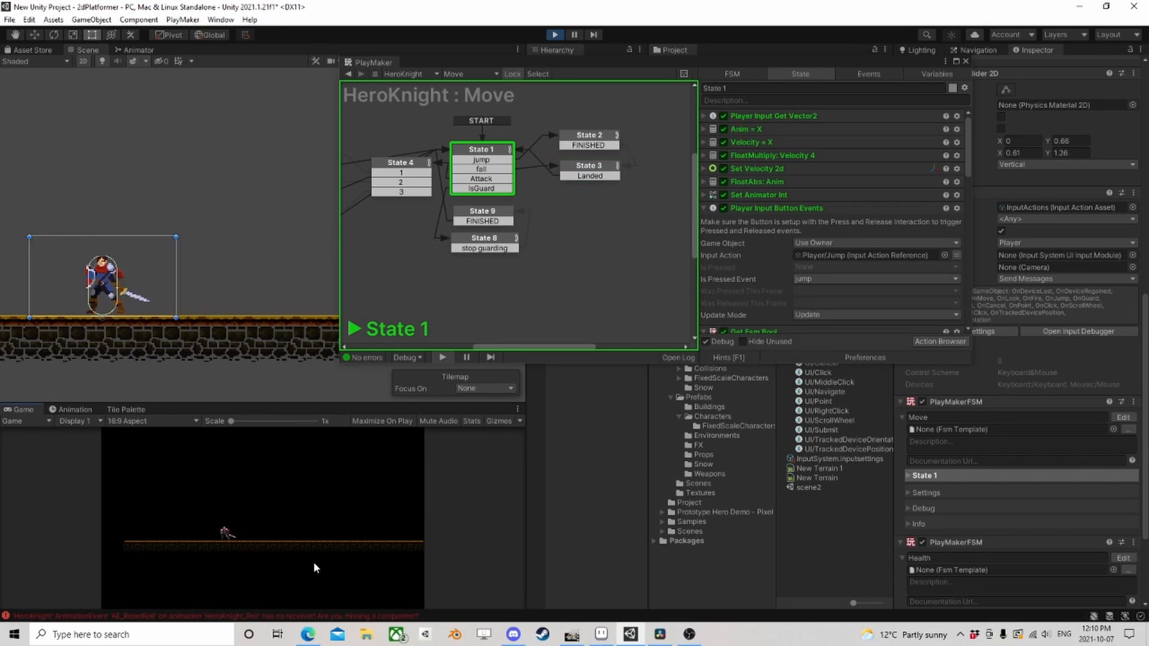
pyautogui.press('d')
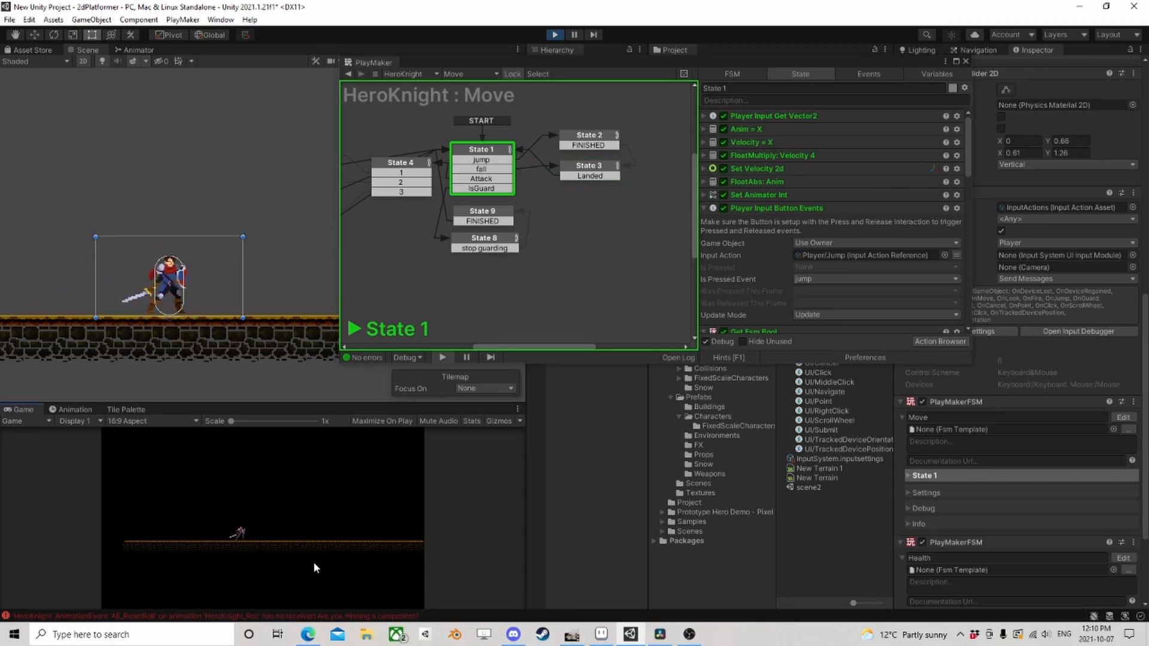
pyautogui.press('d')
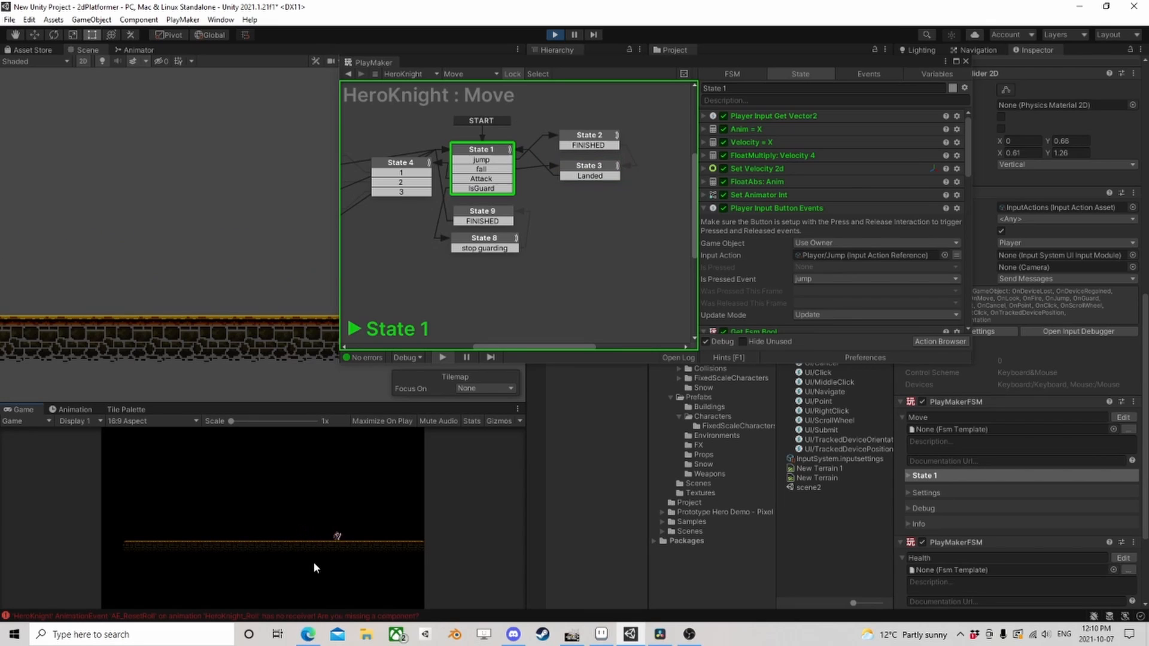
pyautogui.press('a')
pyautogui.press('shift')
pyautogui.press('a')
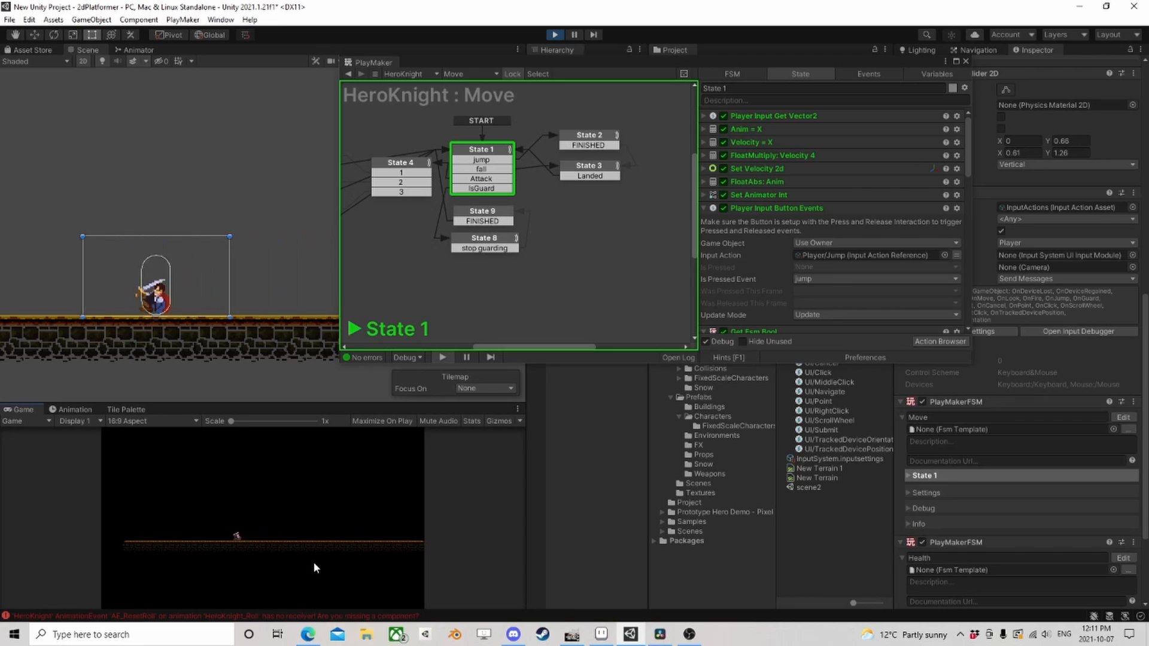
pyautogui.press('d')
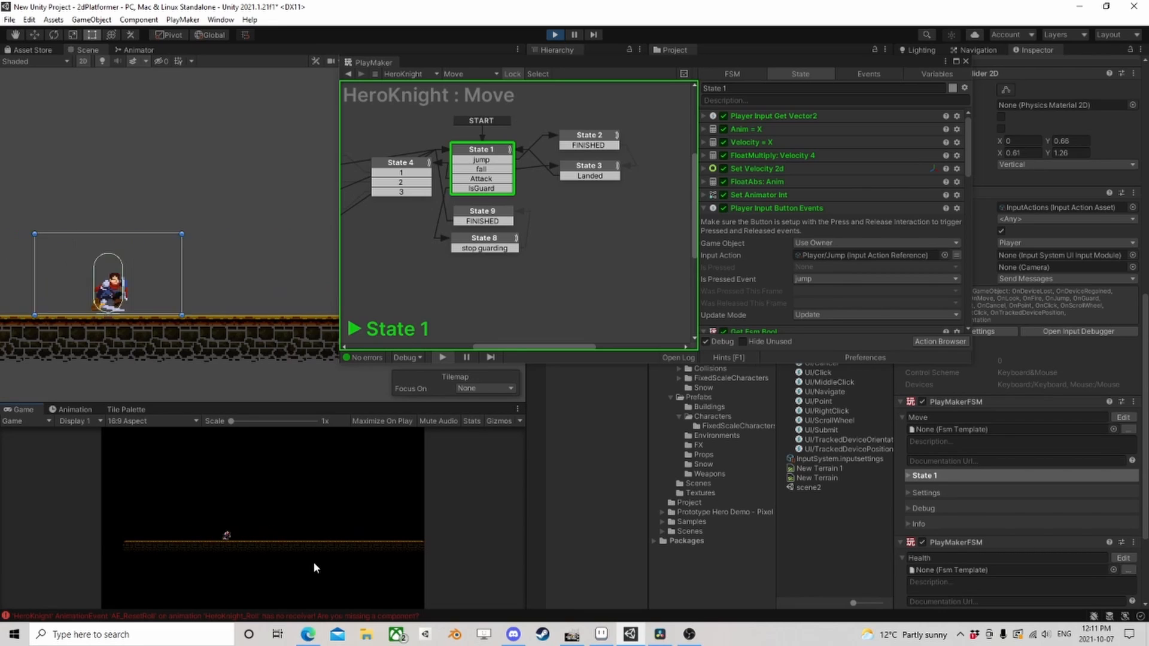
pyautogui.press('d')
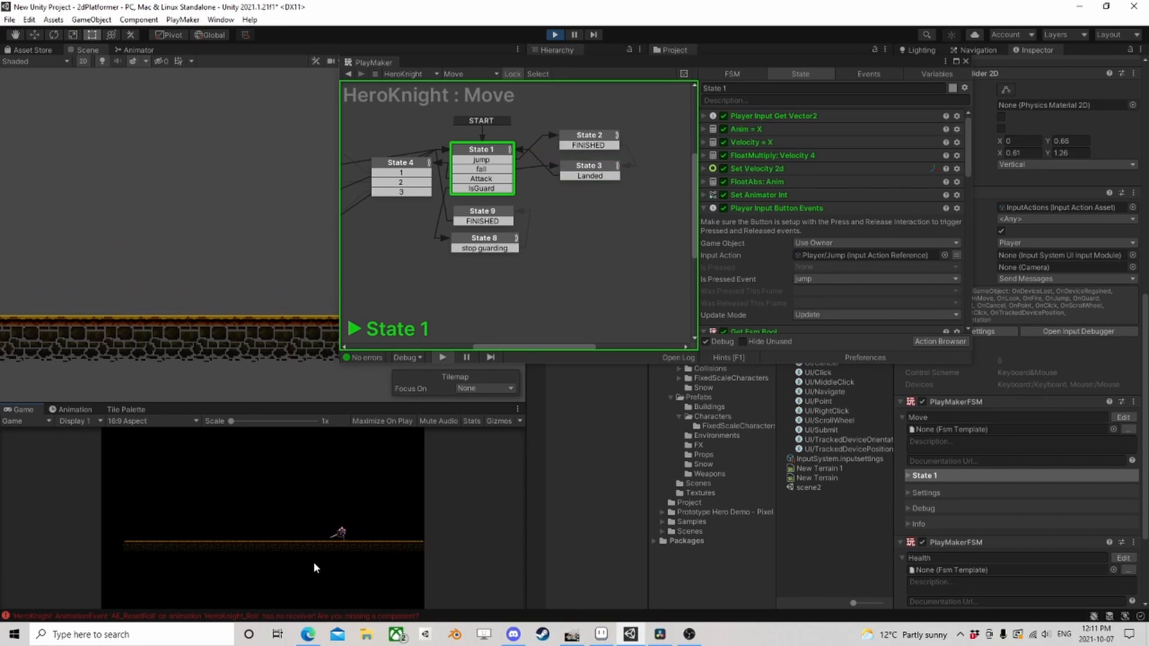
pyautogui.press('a')
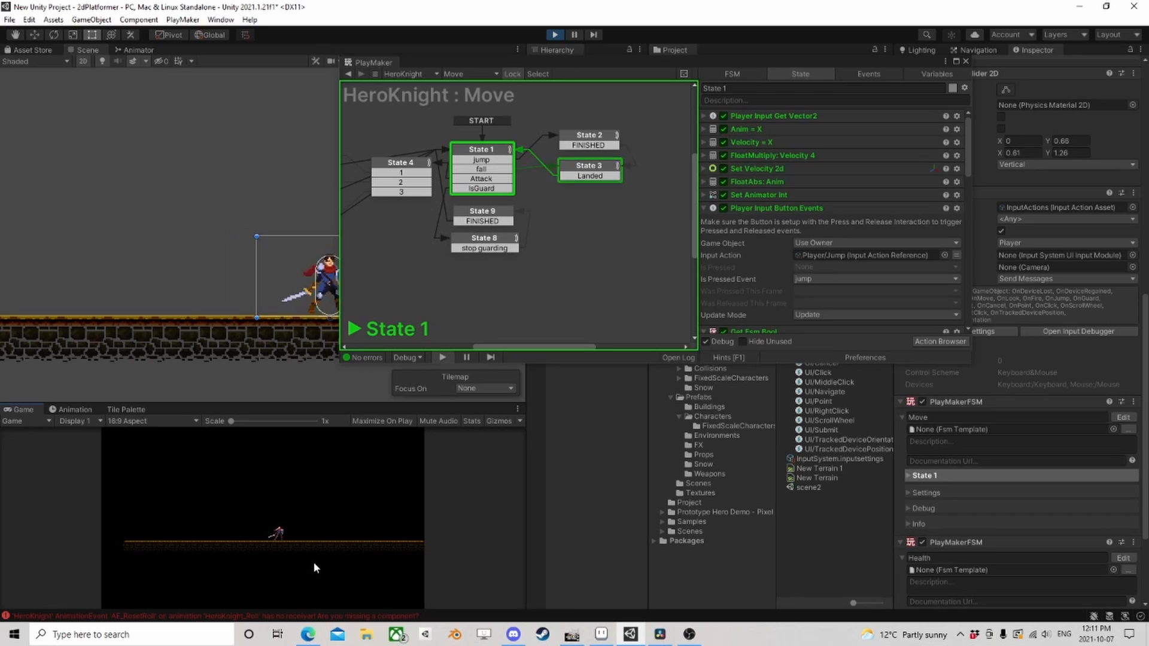
pyautogui.press('d')
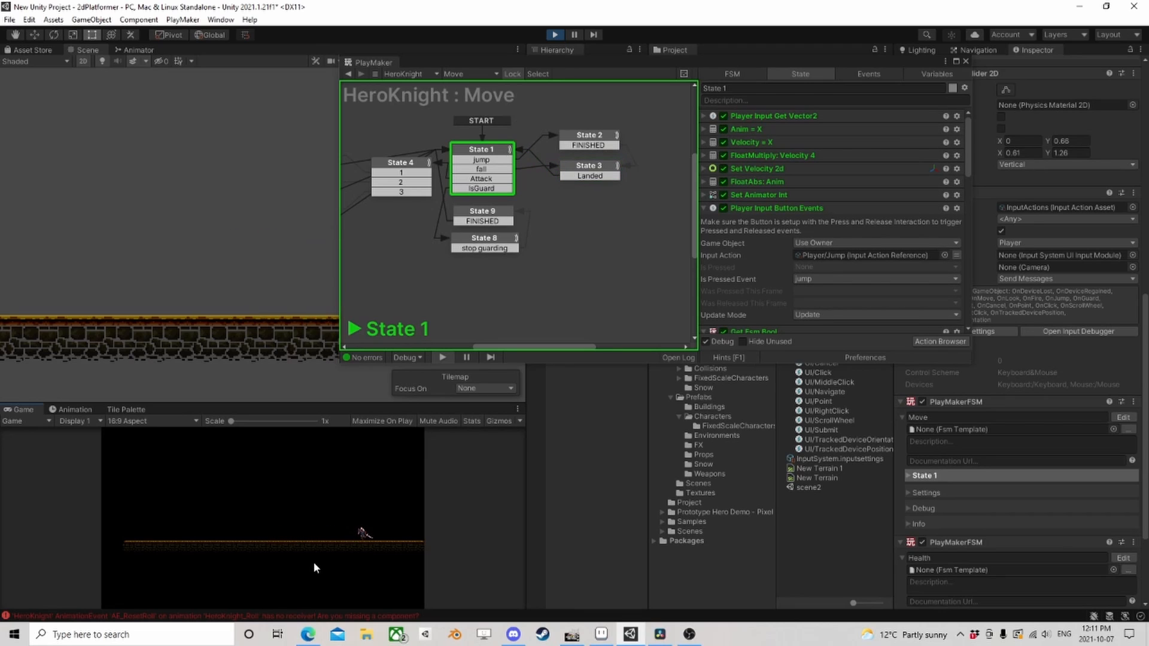
pyautogui.press('a')
pyautogui.press('d')
pyautogui.press('a')
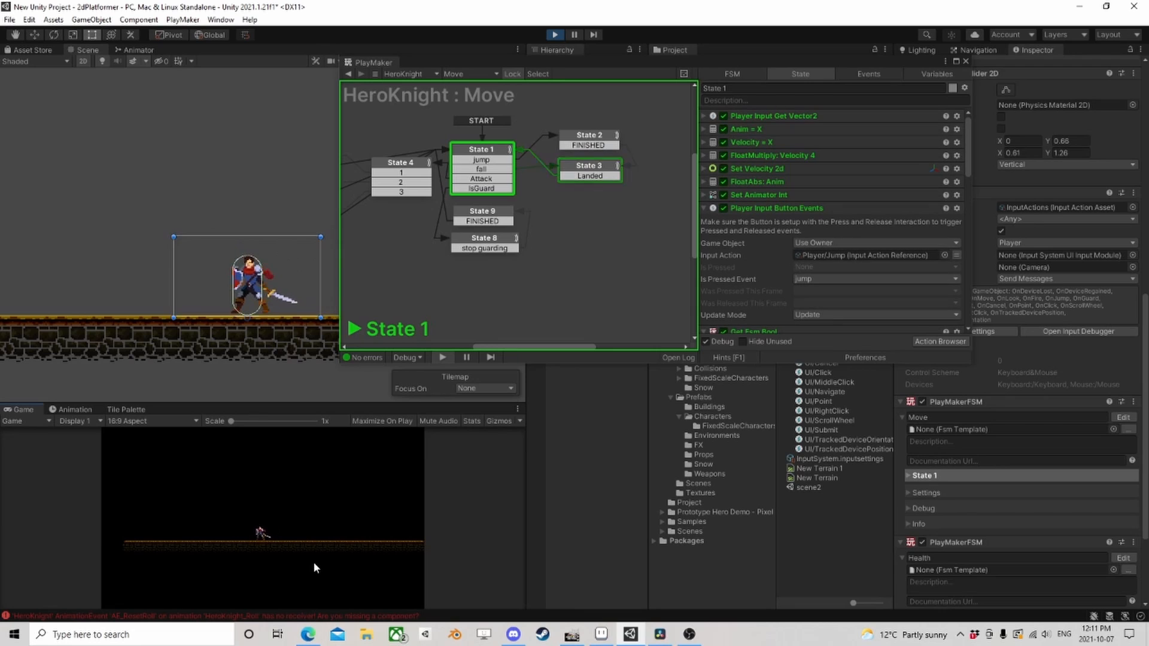
pyautogui.press('d')
pyautogui.press('d')
pyautogui.click(555, 34)
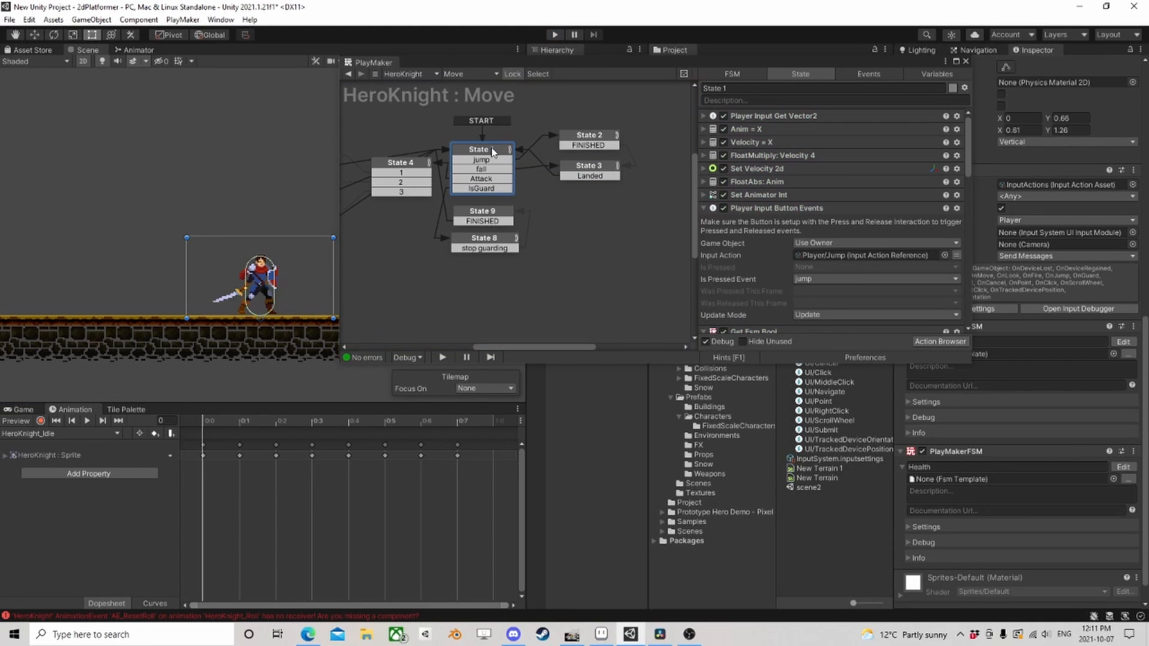
# - Open the Roll template for editing from the Run FSM action in State 1 of the Move FSM
pyautogui.scroll(-6, 809, 258)
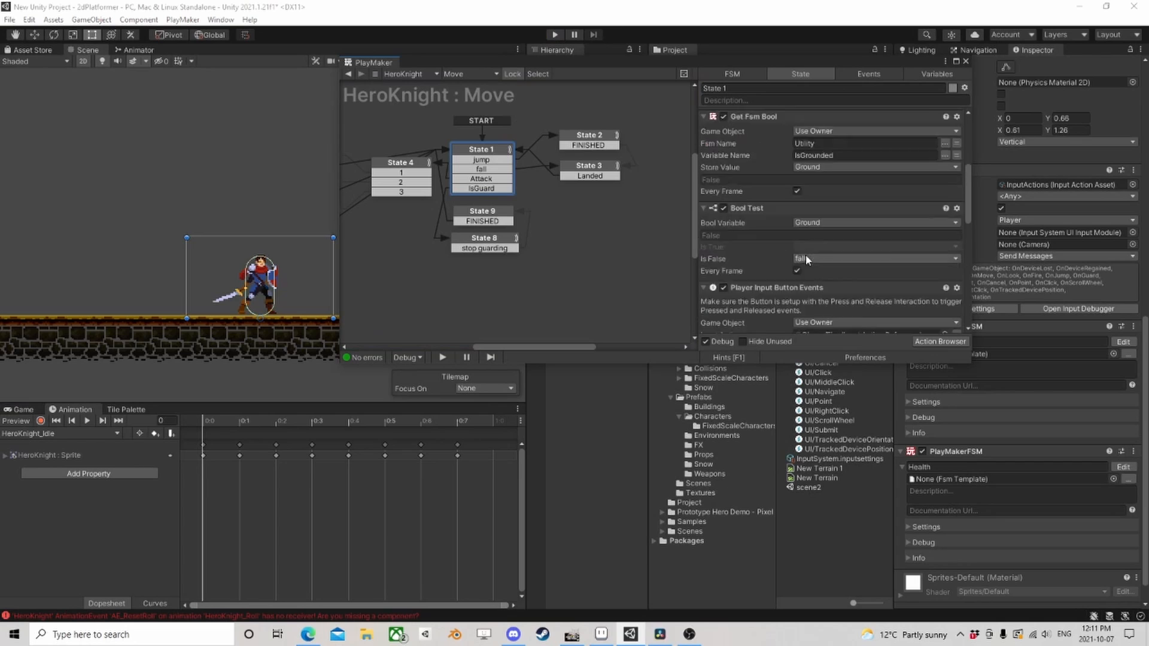
pyautogui.scroll(-8, 812, 262)
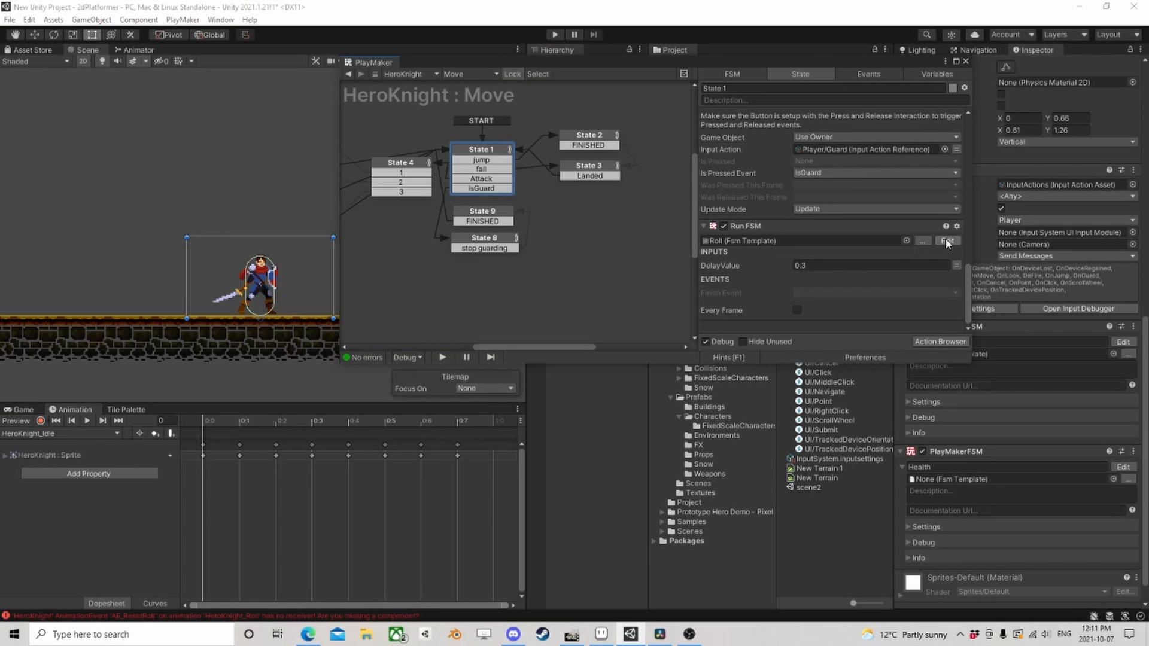
pyautogui.click(939, 241)
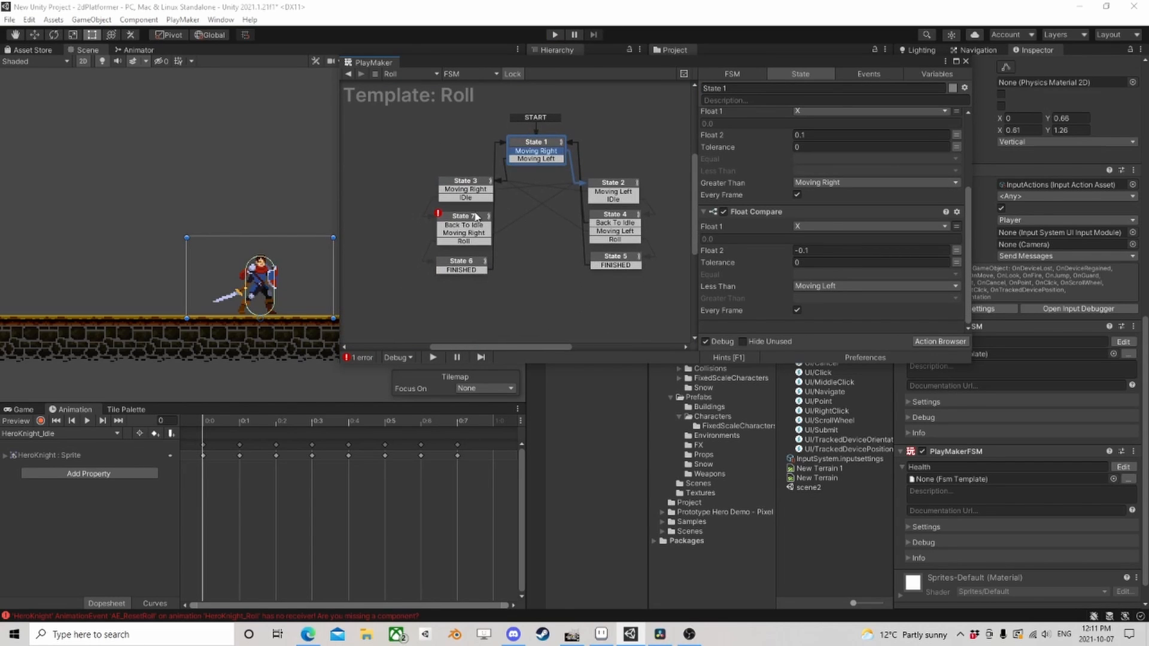
# - Connect State 7's Back To Idle transition to State 1 in the Roll template
pyautogui.click(474, 216)
pyautogui.scroll(-3, 790, 264)
pyautogui.scroll(3, 790, 264)
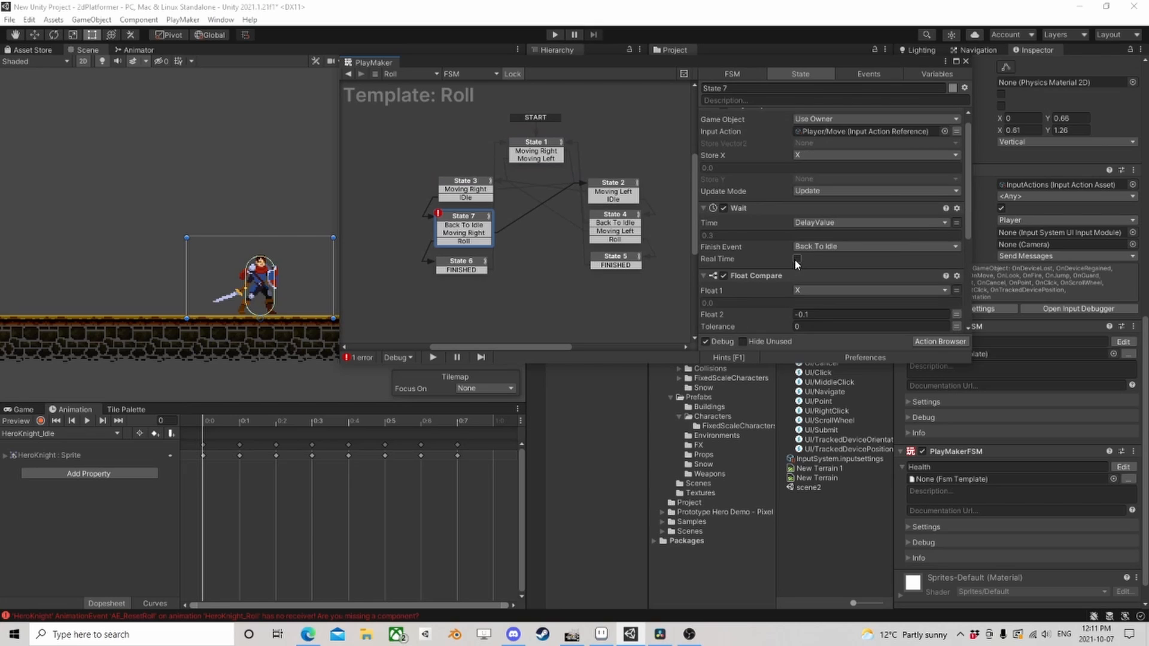
pyautogui.scroll(1, 503, 237)
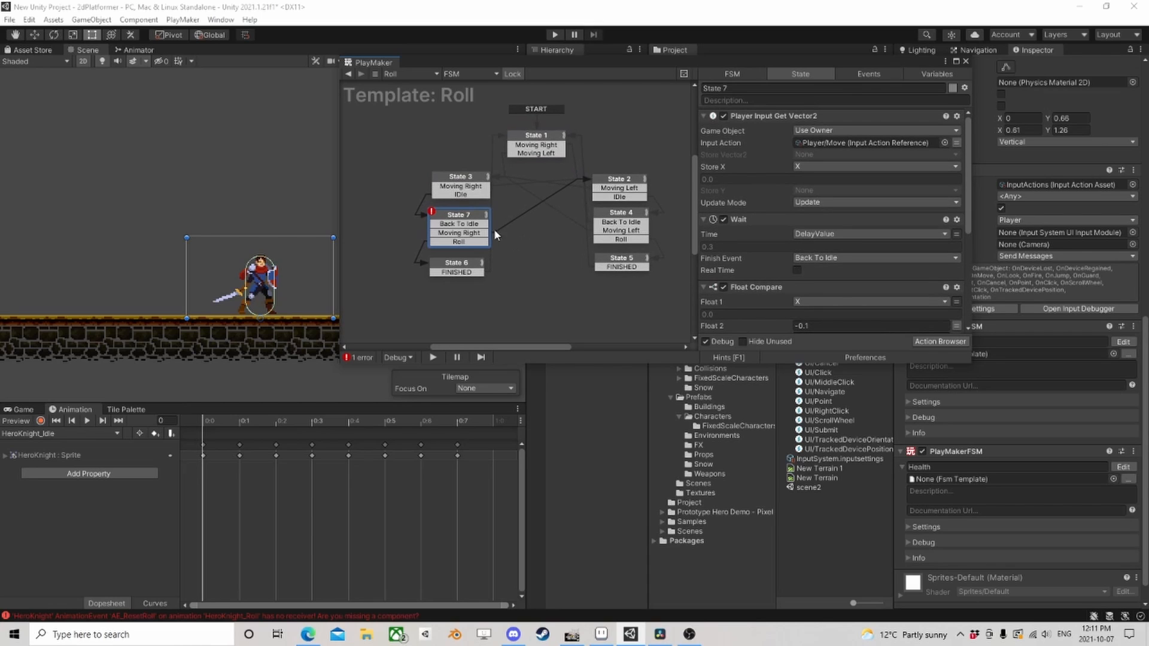
pyautogui.click(639, 224)
pyautogui.click(472, 224)
pyautogui.moveTo(491, 221); pyautogui.dragTo(533, 151)
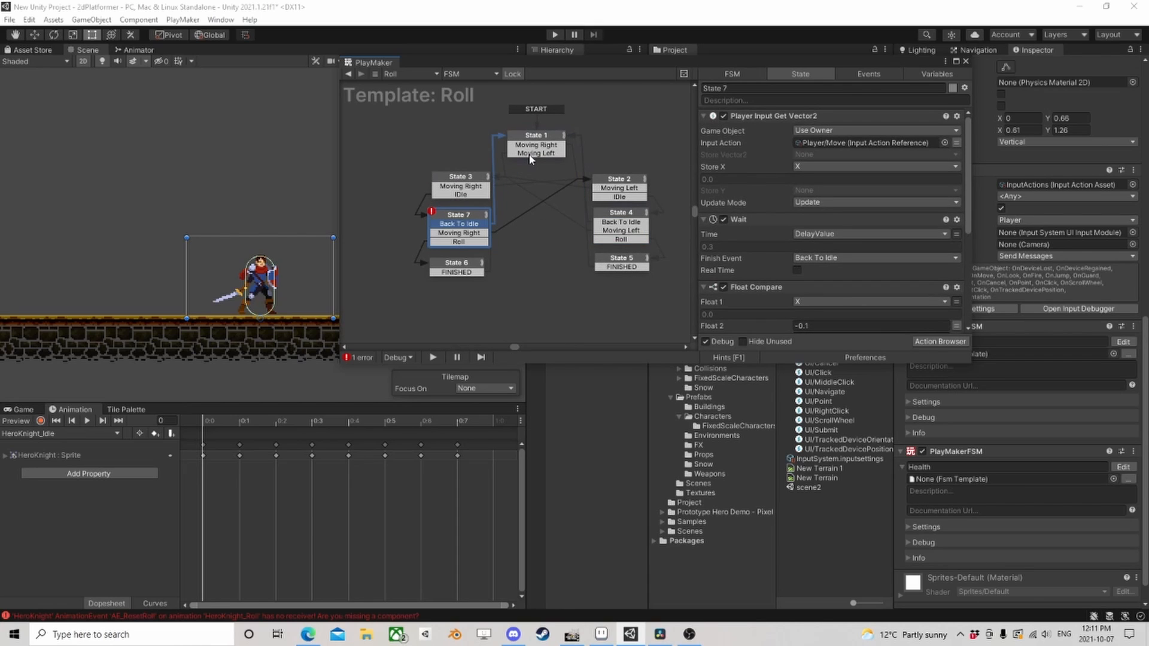
# - Examine the roll actions in States 5 and 6 and the input comparisons in State 4 that trigger the roll
pyautogui.click(469, 245)
pyautogui.click(462, 267)
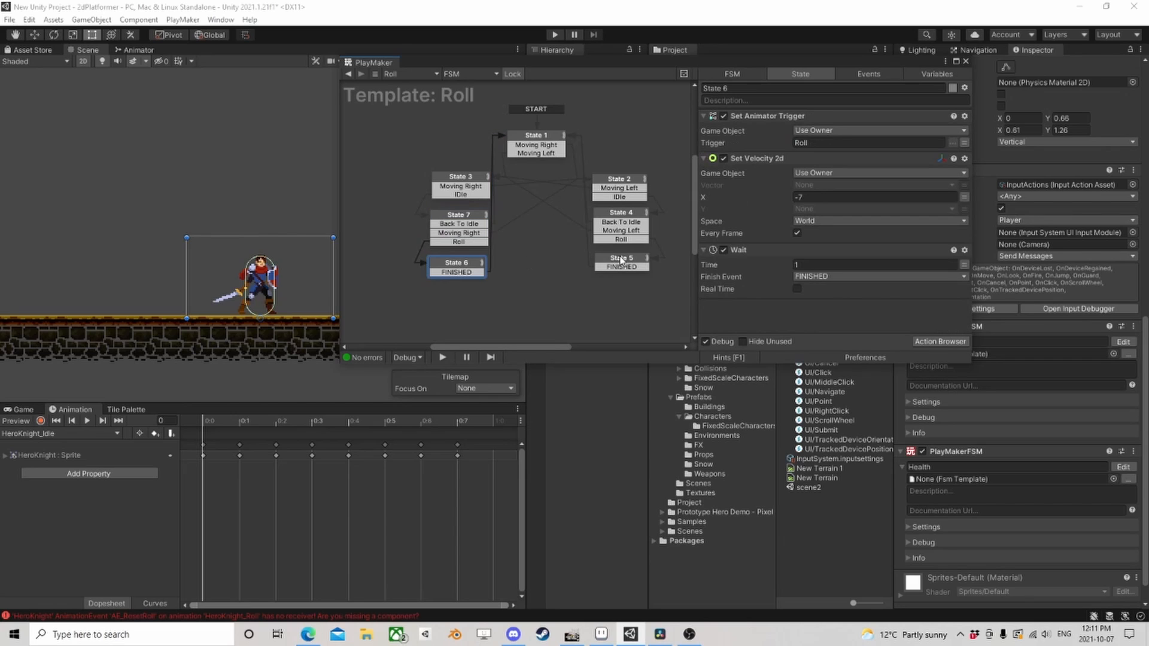
pyautogui.click(621, 258)
pyautogui.click(461, 267)
pyautogui.click(629, 263)
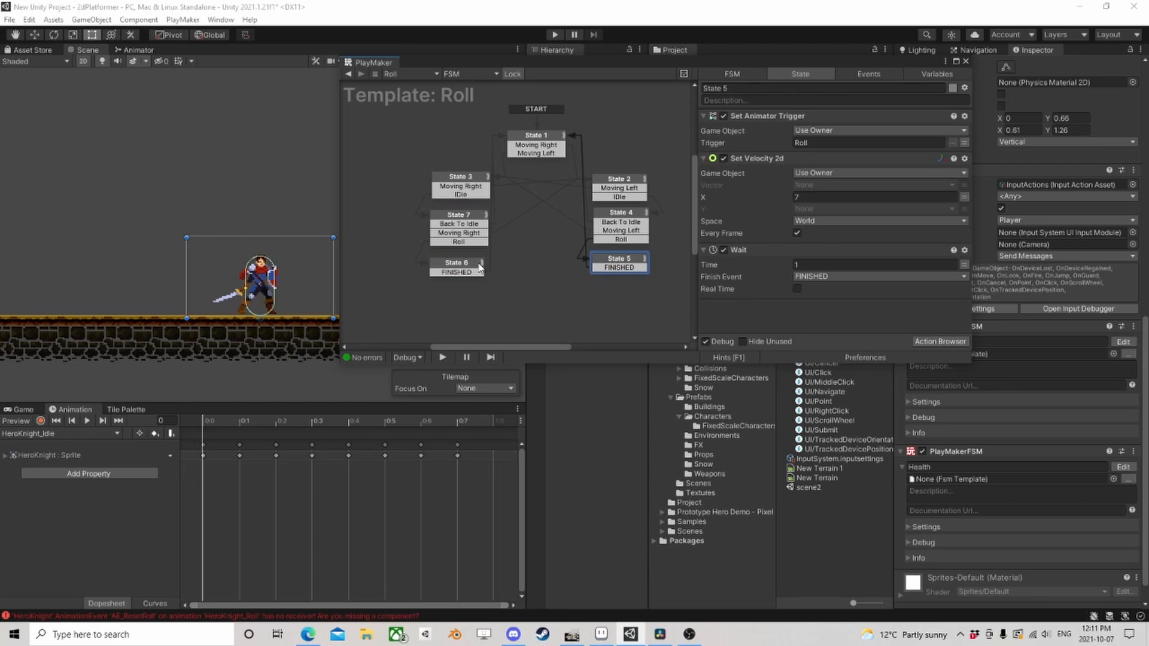
pyautogui.moveTo(621, 258); pyautogui.dragTo(627, 268)
pyautogui.moveTo(457, 262); pyautogui.dragTo(460, 273)
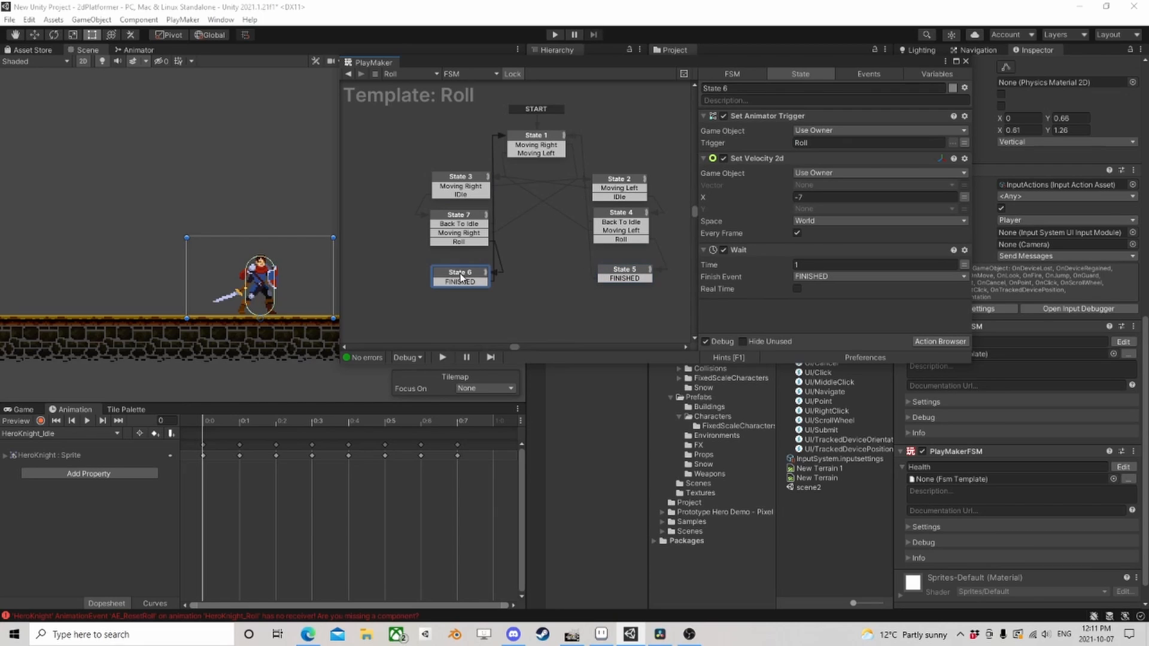
pyautogui.click(612, 222)
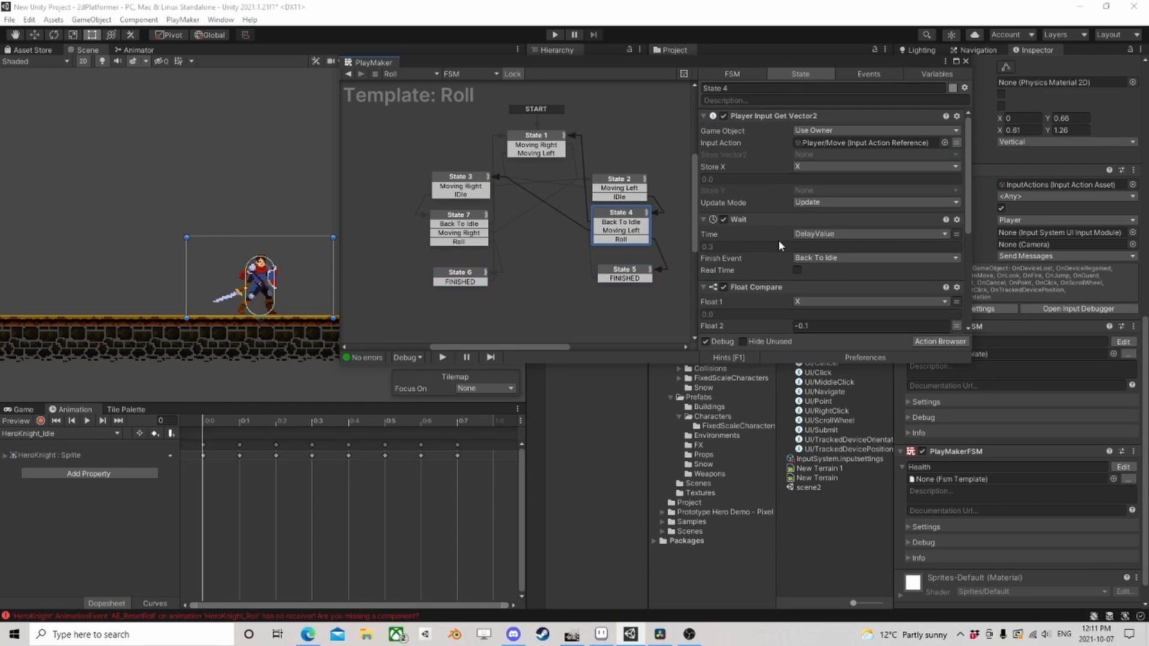
pyautogui.scroll(-3, 790, 252)
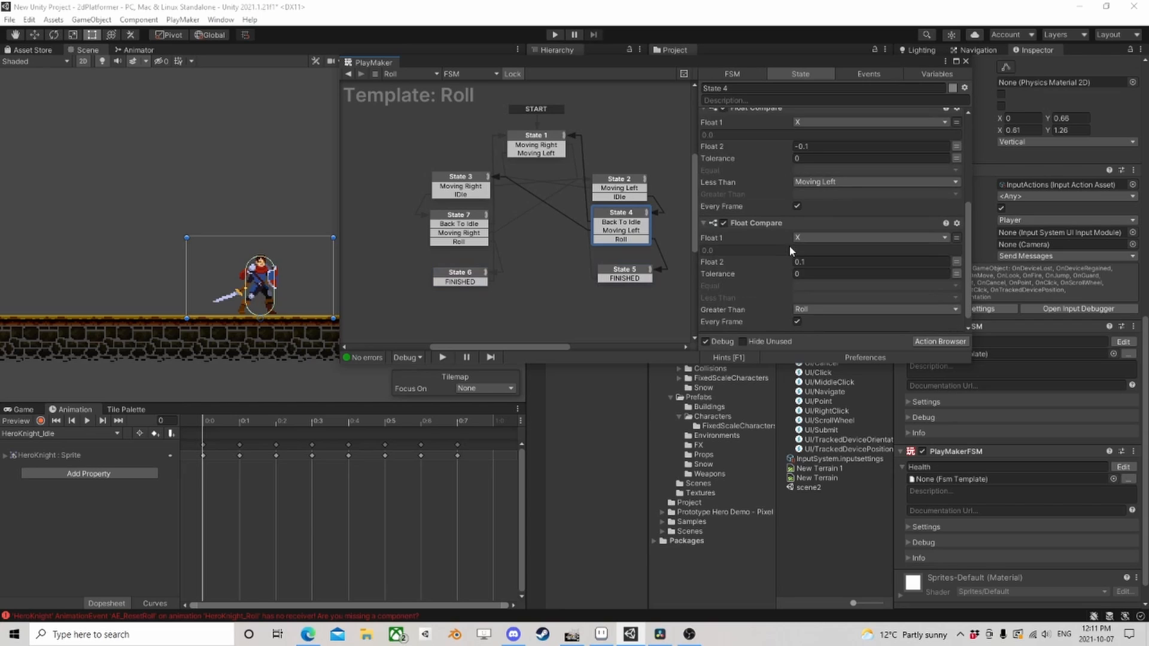
pyautogui.click(626, 272)
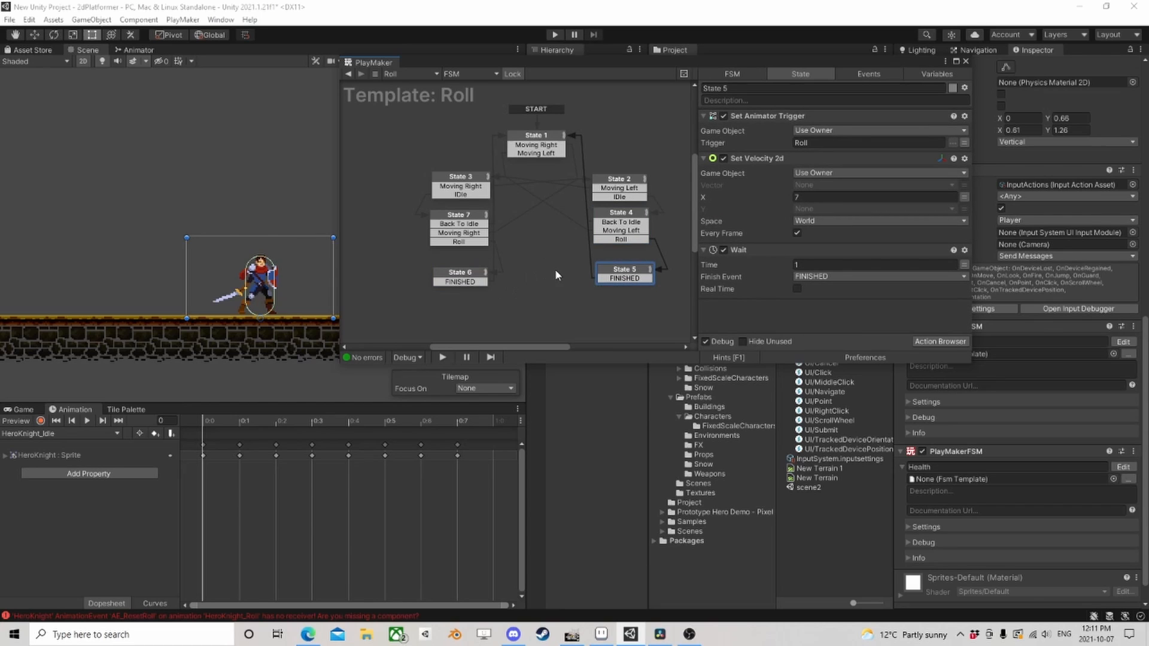
# - Move State 5 and State 6 further down to make room beneath State 4 and State 7
pyautogui.moveTo(558, 243); pyautogui.dragTo(566, 288)
pyautogui.moveTo(391, 243); pyautogui.dragTo(397, 287)
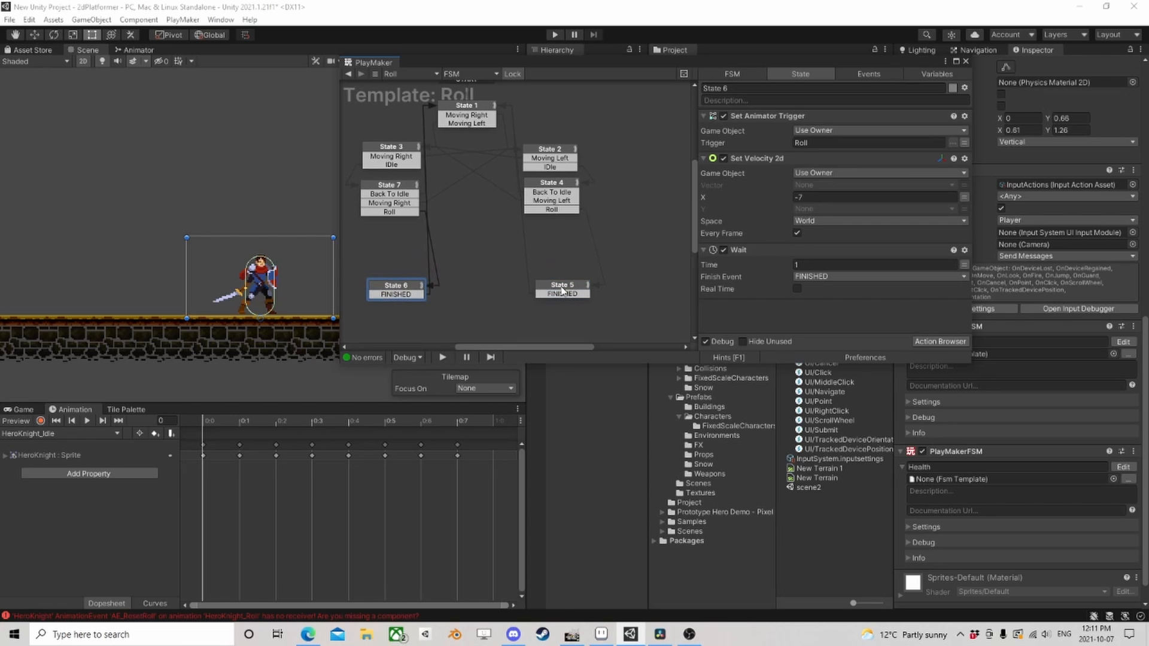
pyautogui.moveTo(565, 287); pyautogui.dragTo(565, 303)
# - Add a new state below State 4 and route State 4's Roll transition to it
pyautogui.rightClick(537, 241)
pyautogui.click(571, 249)
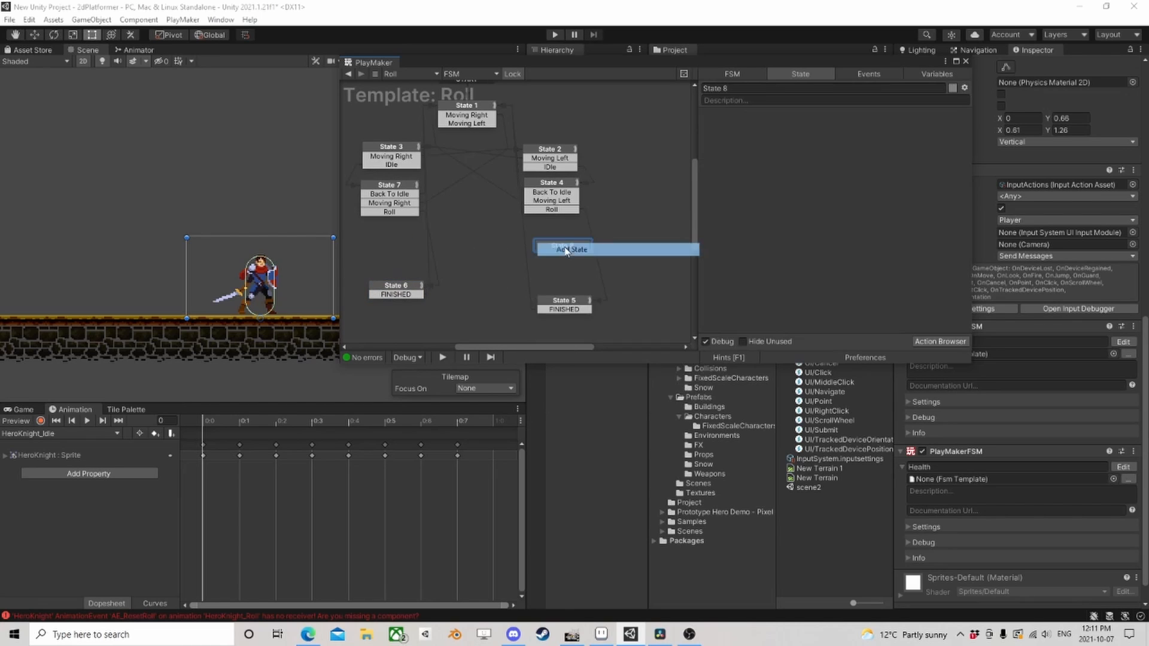
pyautogui.moveTo(552, 209); pyautogui.dragTo(559, 249)
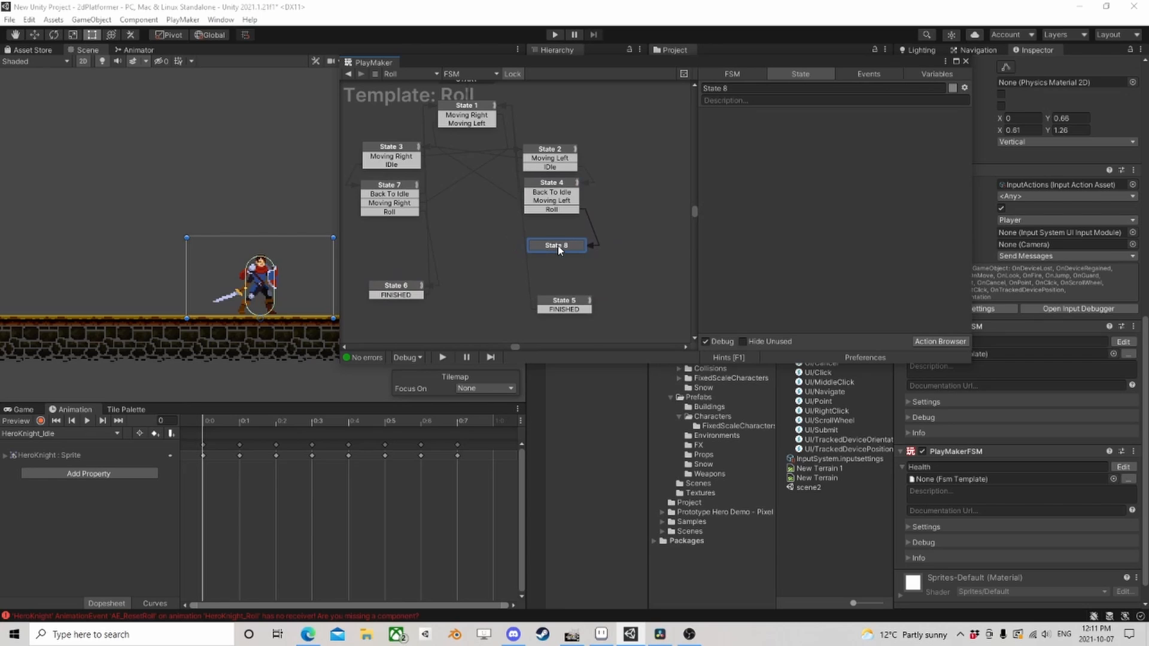
# - Add a new state below State 7 and route State 7's Roll transition to it
pyautogui.rightClick(367, 239)
pyautogui.click(386, 242)
pyautogui.click(404, 212)
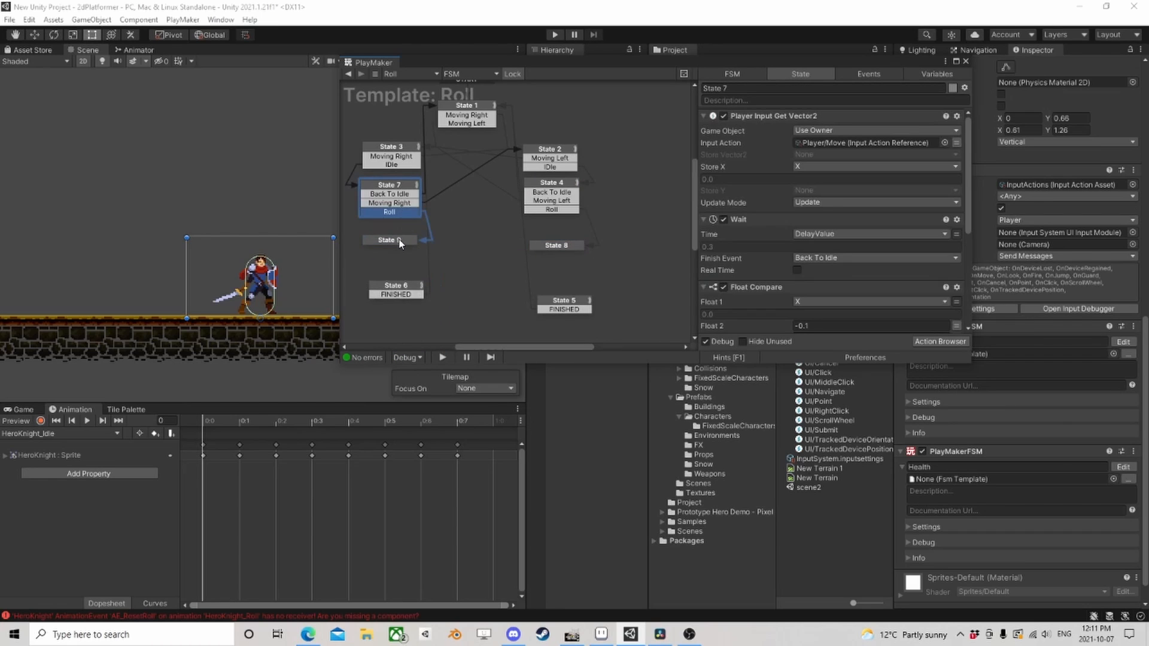
pyautogui.moveTo(399, 240); pyautogui.dragTo(398, 243)
# - Add a Send Event action to State 8 and close the action list
pyautogui.click(540, 246)
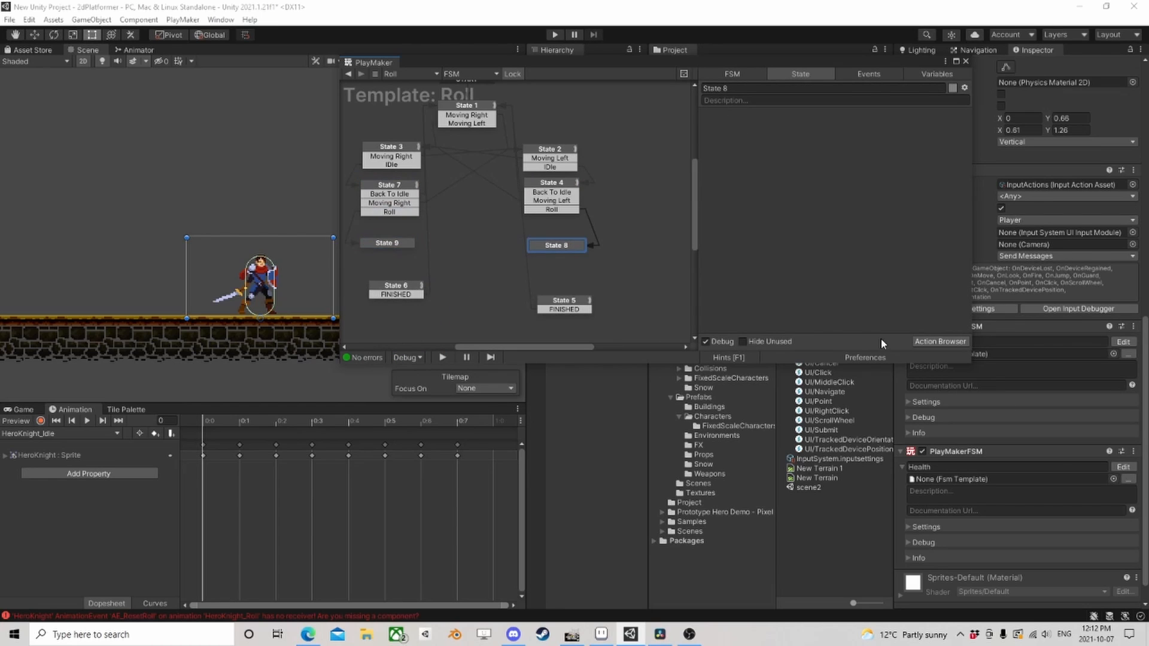
pyautogui.click(940, 341)
pyautogui.write('send eve')
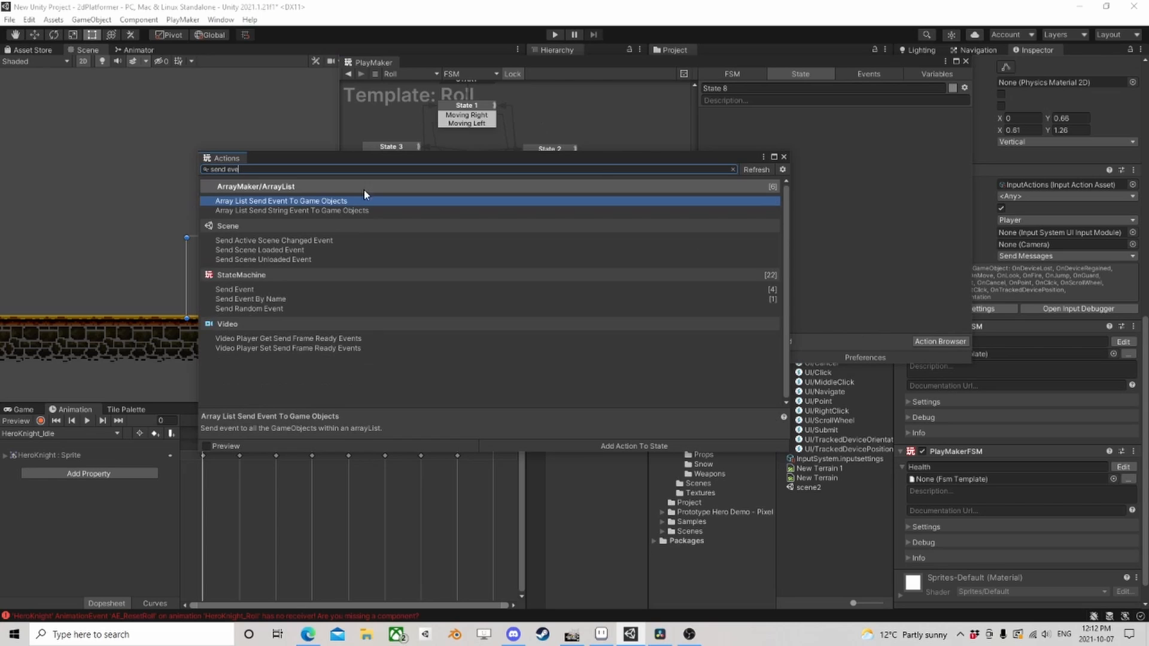
pyautogui.doubleClick(250, 289)
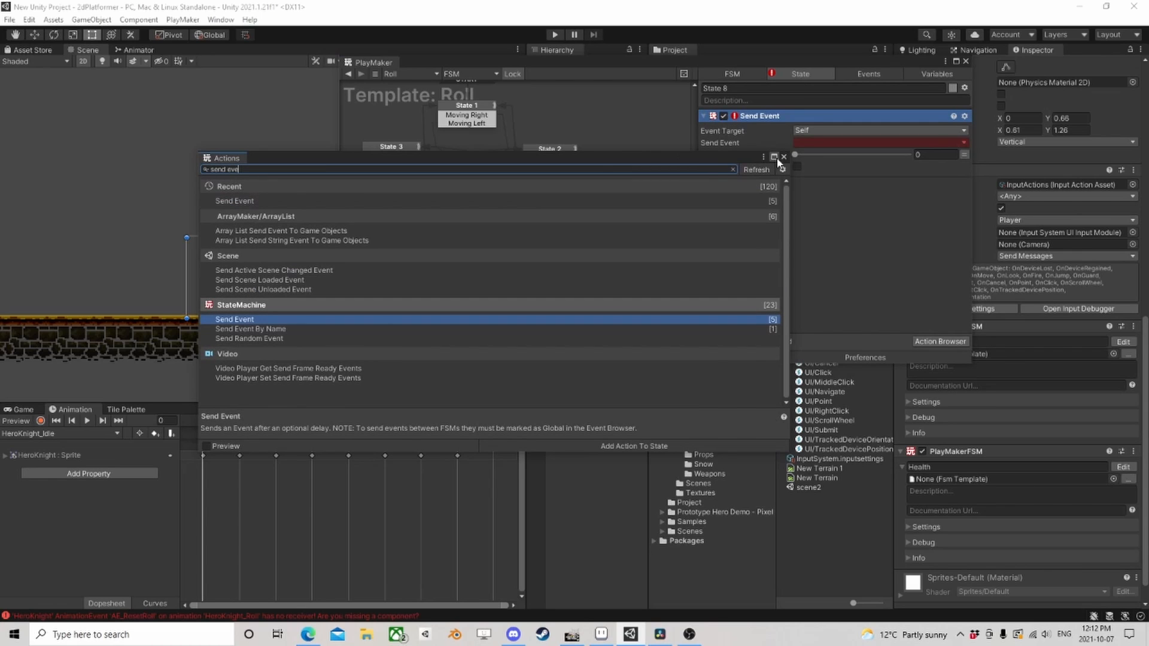
pyautogui.click(783, 156)
# - Target State 8's Send Event at the Host FSM and have it send a new event named RollRight
pyautogui.click(802, 130)
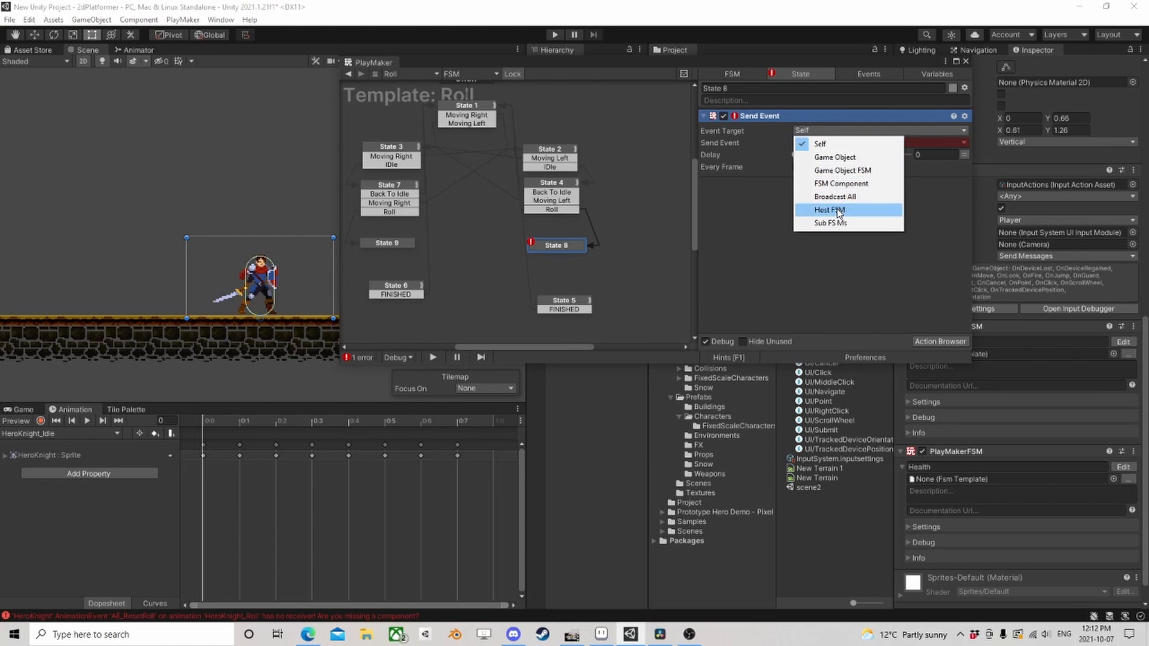
pyautogui.click(814, 213)
pyautogui.click(816, 143)
pyautogui.click(827, 231)
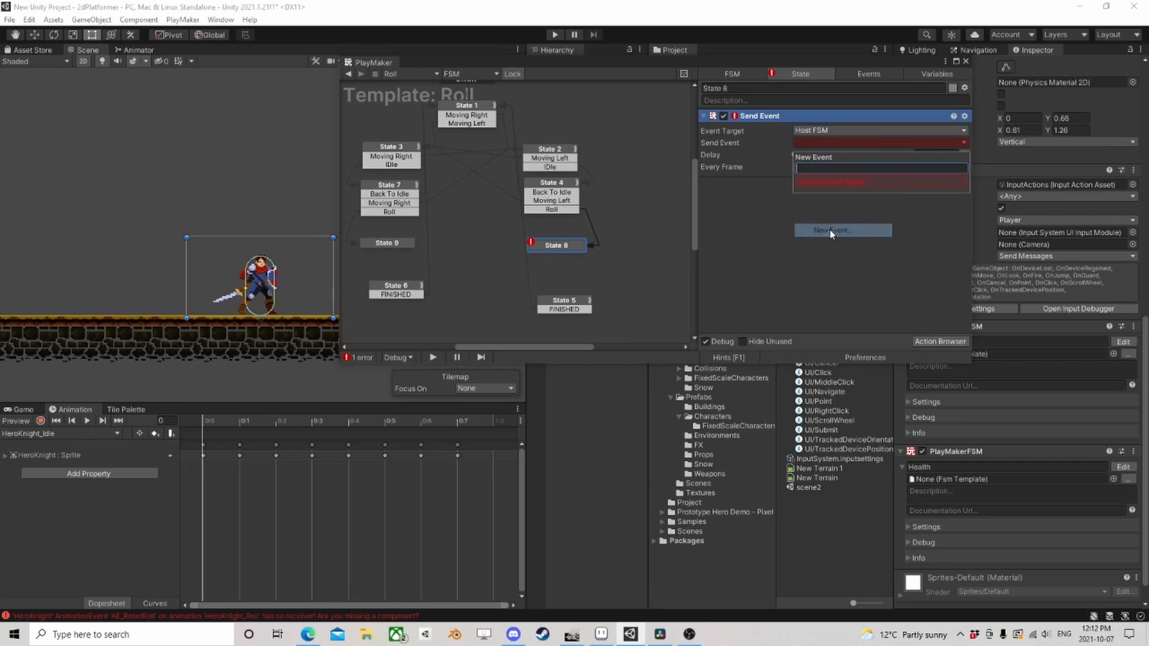
pyautogui.write('RollRight')
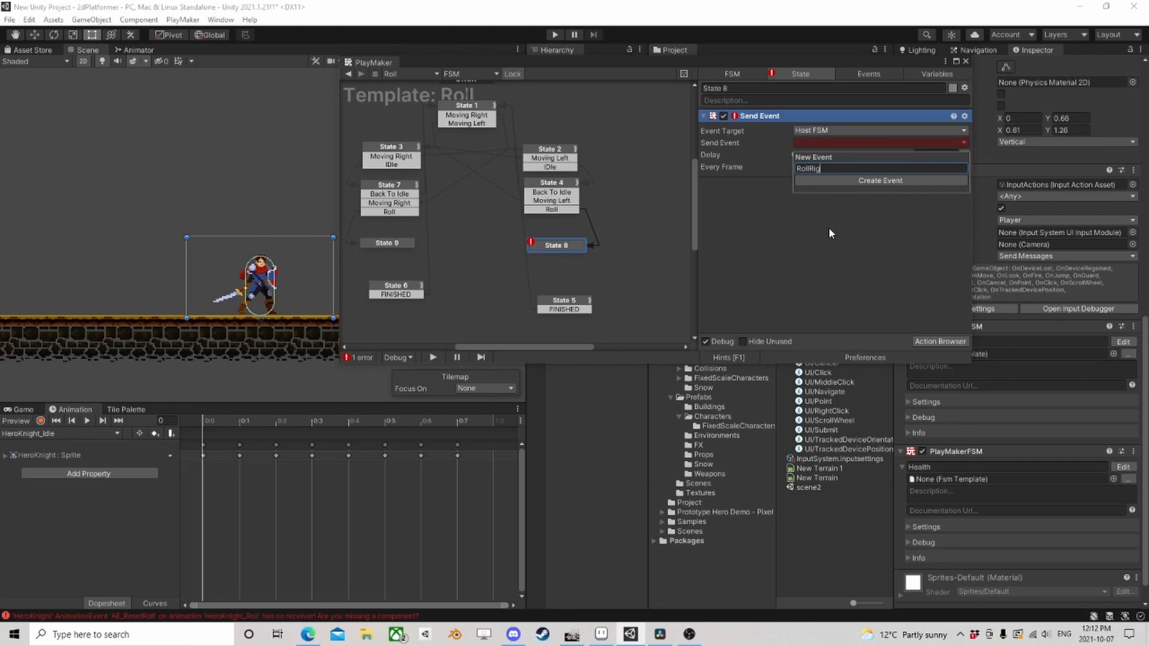
pyautogui.press('Return')
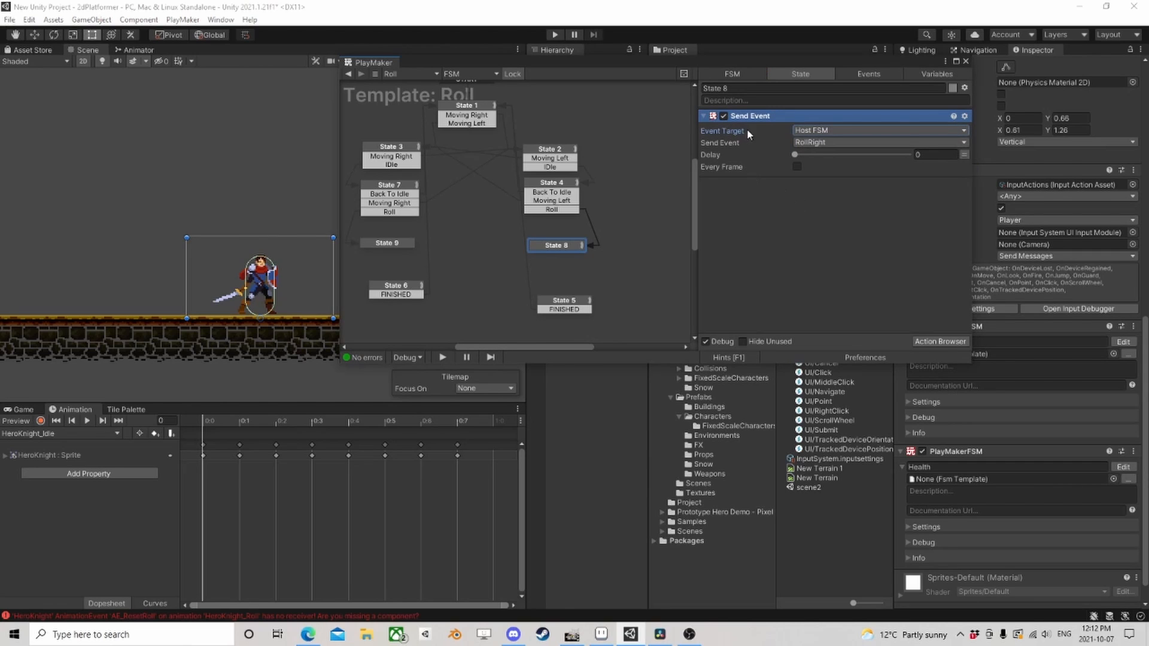
# - Copy the Send Event action from State 8 into State 9
pyautogui.rightClick(757, 117)
pyautogui.click(801, 182)
pyautogui.click(387, 243)
pyautogui.rightClick(777, 148)
pyautogui.click(817, 265)
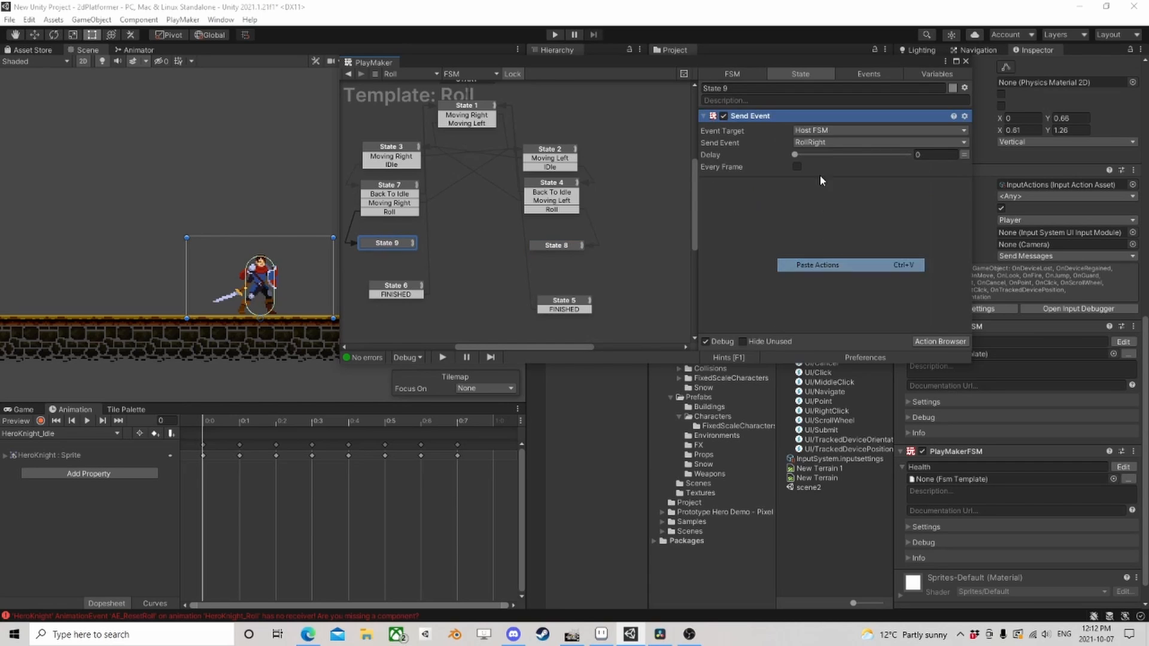
# - Create a new event named RollLeft for State 9's Send Event action
pyautogui.click(832, 143)
pyautogui.click(858, 233)
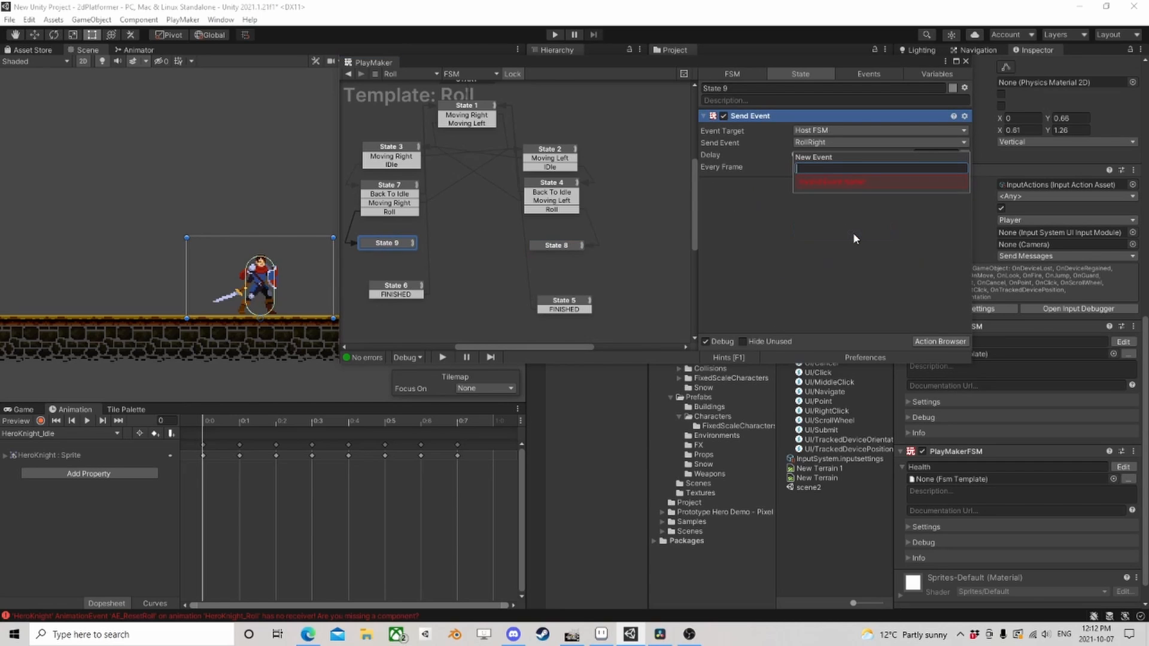
pyautogui.write('RollLeft')
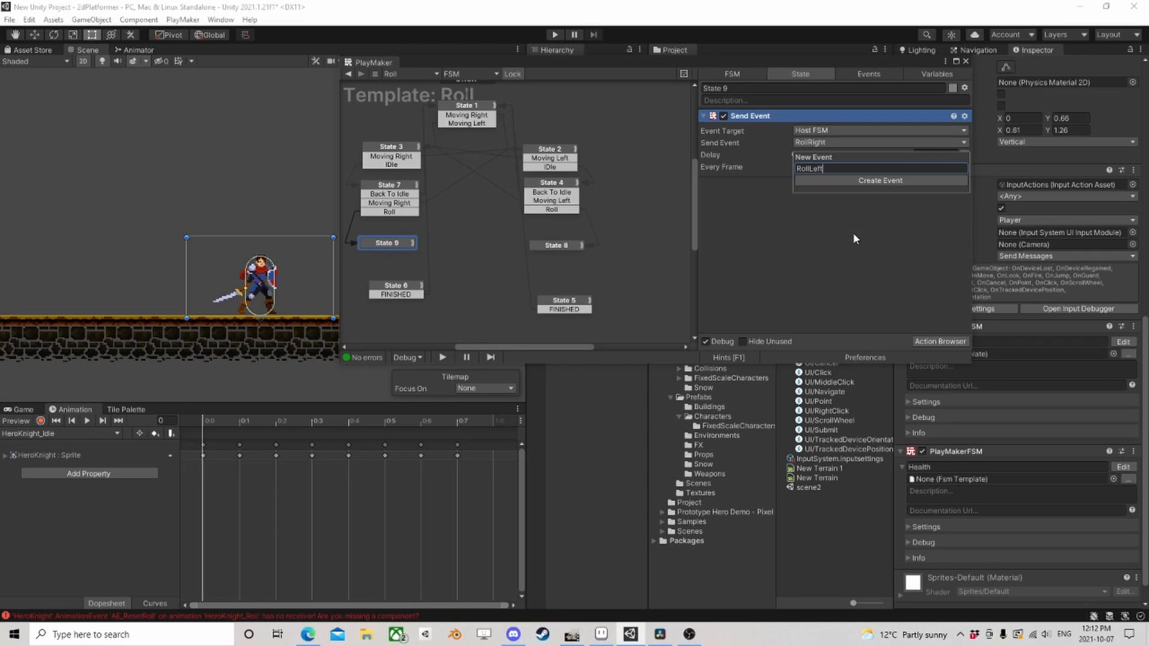
pyautogui.press('Return')
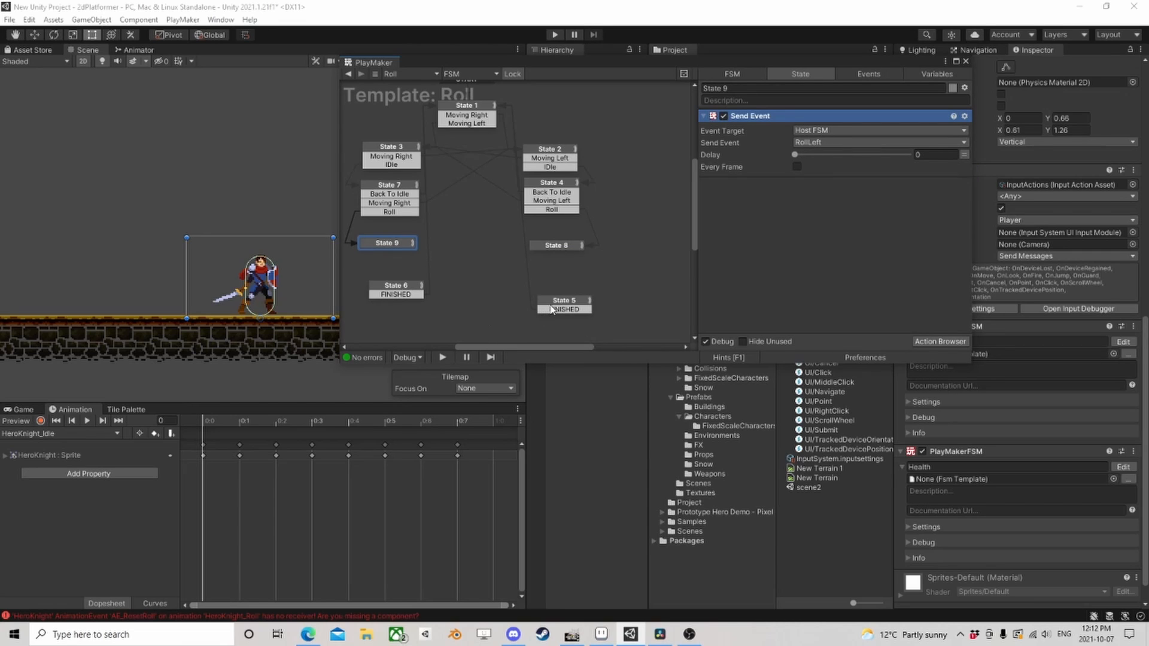
# - Copy State 5 and State 6 together, then delete both from the Roll template
pyautogui.moveTo(551, 309); pyautogui.dragTo(546, 305)
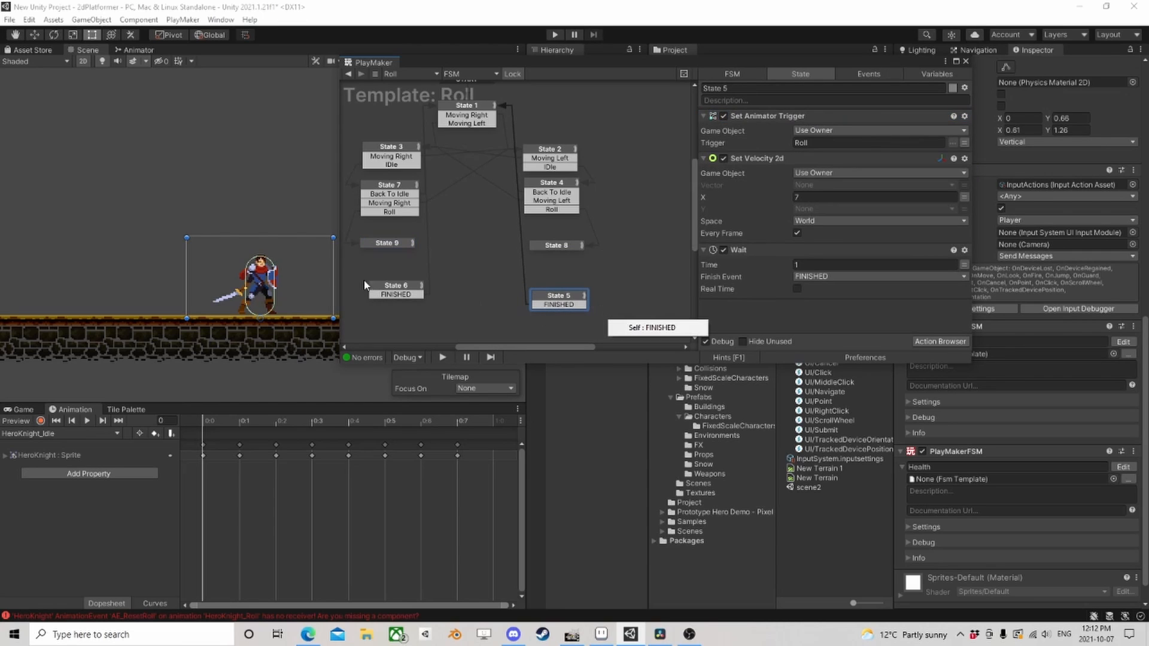
pyautogui.moveTo(356, 268); pyautogui.dragTo(606, 319)
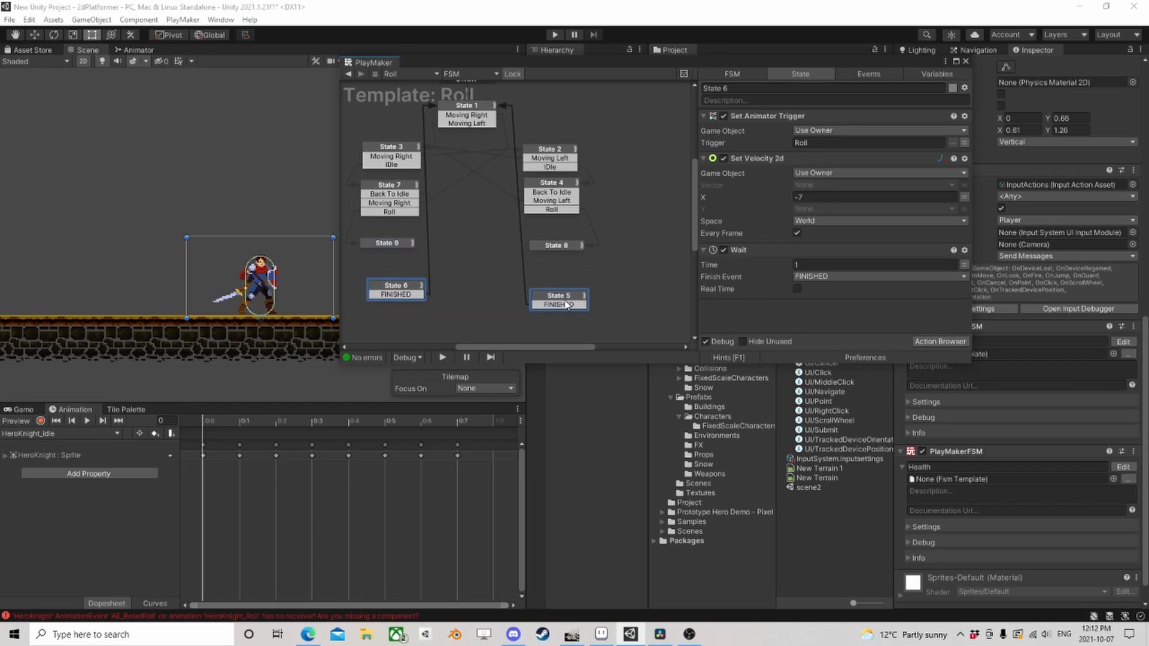
pyautogui.rightClick(561, 299)
pyautogui.click(603, 361)
pyautogui.press('Delete')
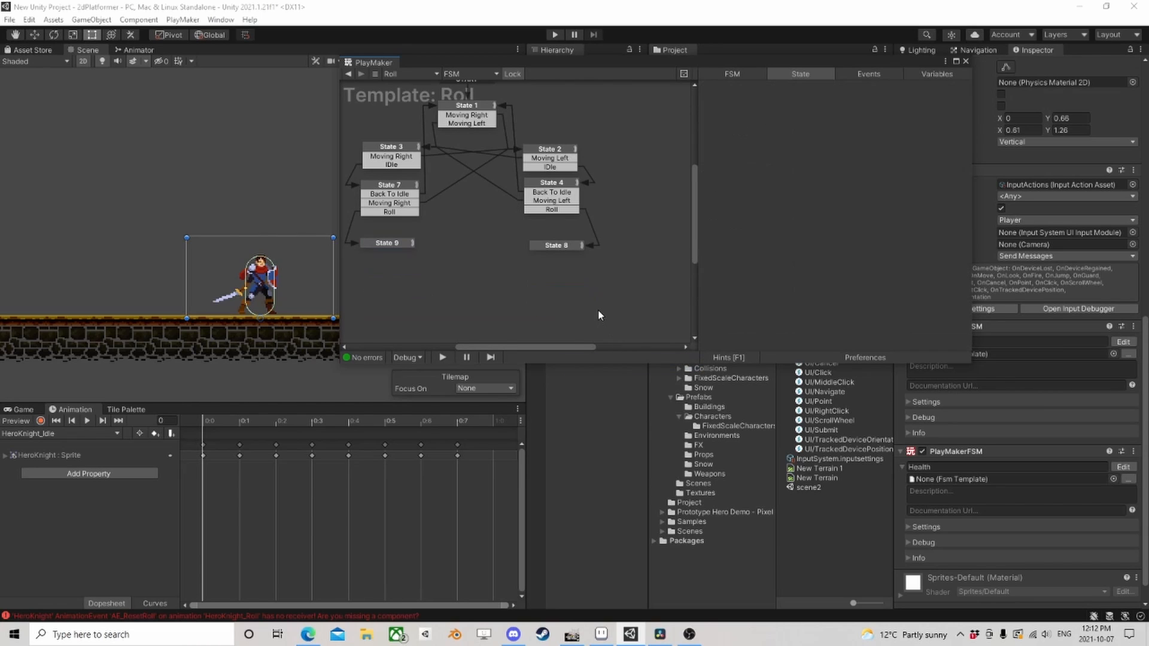
# - Return to HeroKnight's Move FSM and paste the two copied roll states below the existing states
pyautogui.click(350, 75)
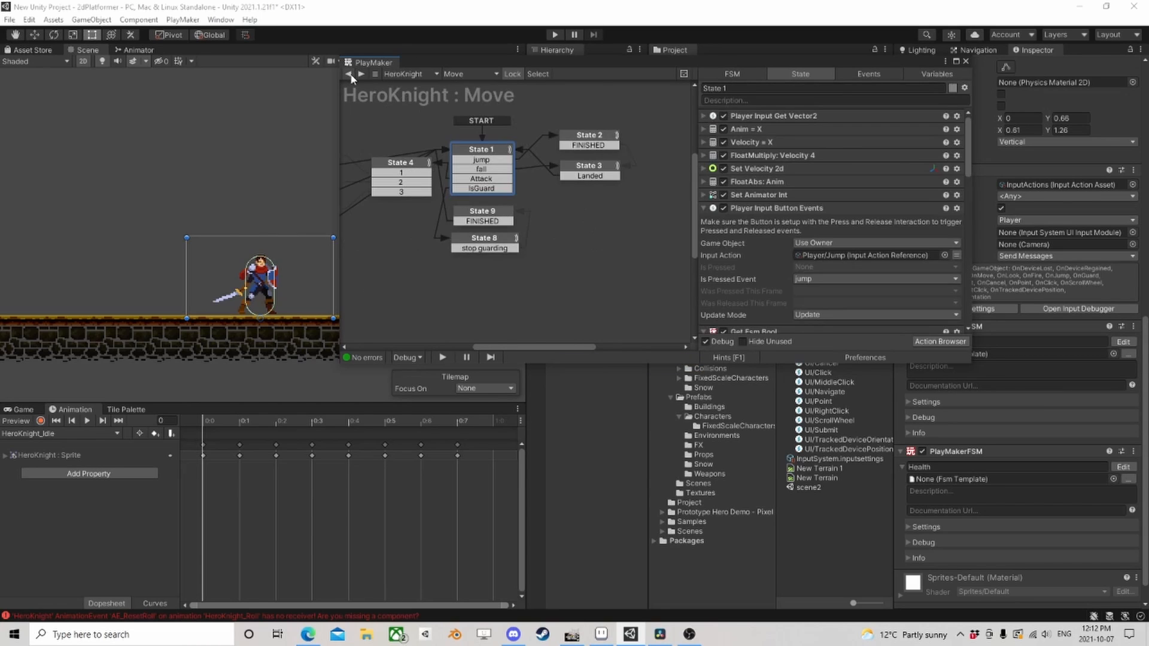
pyautogui.rightClick(556, 260)
pyautogui.click(577, 279)
pyautogui.moveTo(567, 265); pyautogui.dragTo(496, 285)
pyautogui.scroll(-3, 516, 283)
pyautogui.scroll(3, 516, 283)
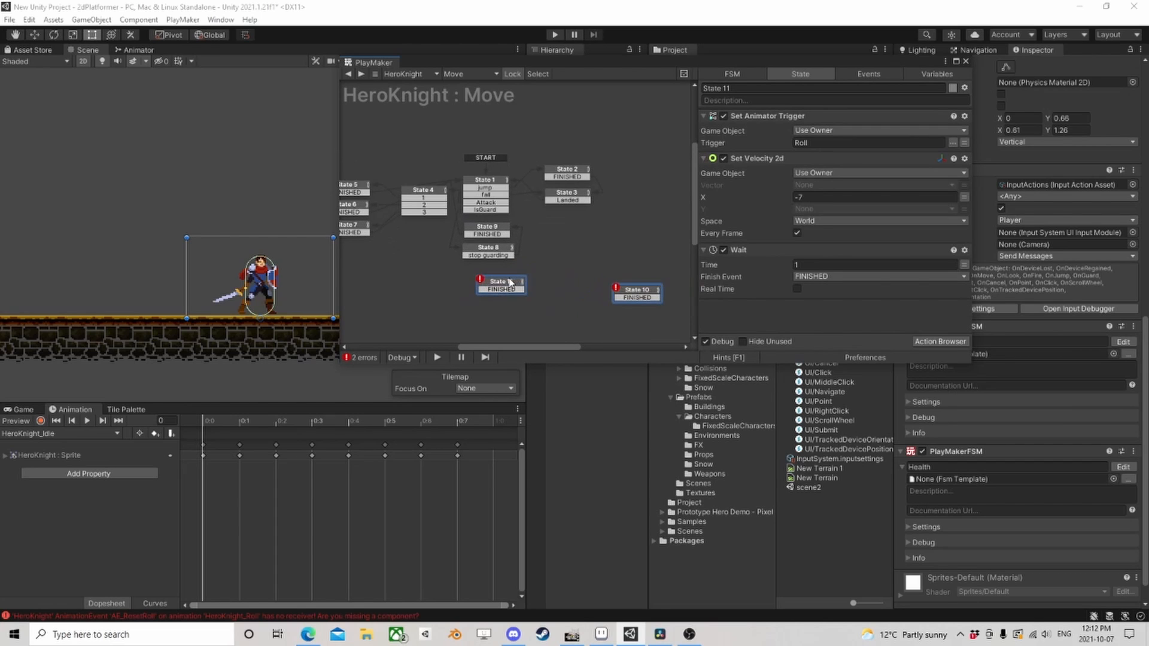
# - Arrange State 11 and State 10 side by side below State 8 in the Move FSM
pyautogui.moveTo(509, 284); pyautogui.dragTo(431, 282)
pyautogui.moveTo(631, 294); pyautogui.dragTo(540, 277)
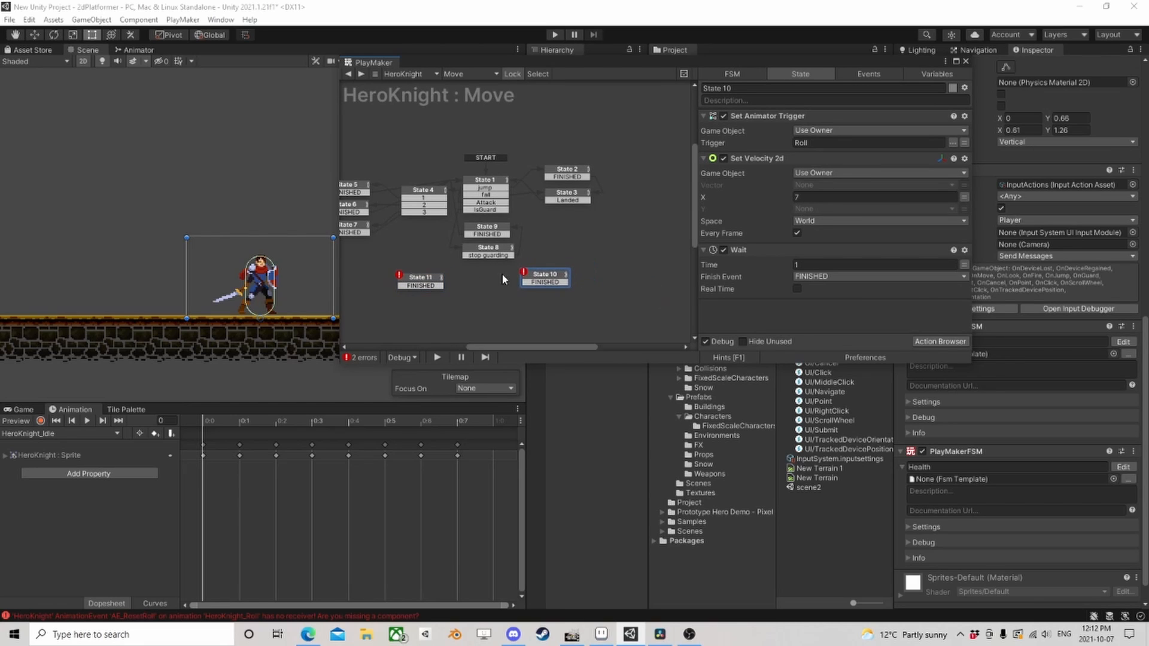
pyautogui.moveTo(422, 280); pyautogui.dragTo(430, 275)
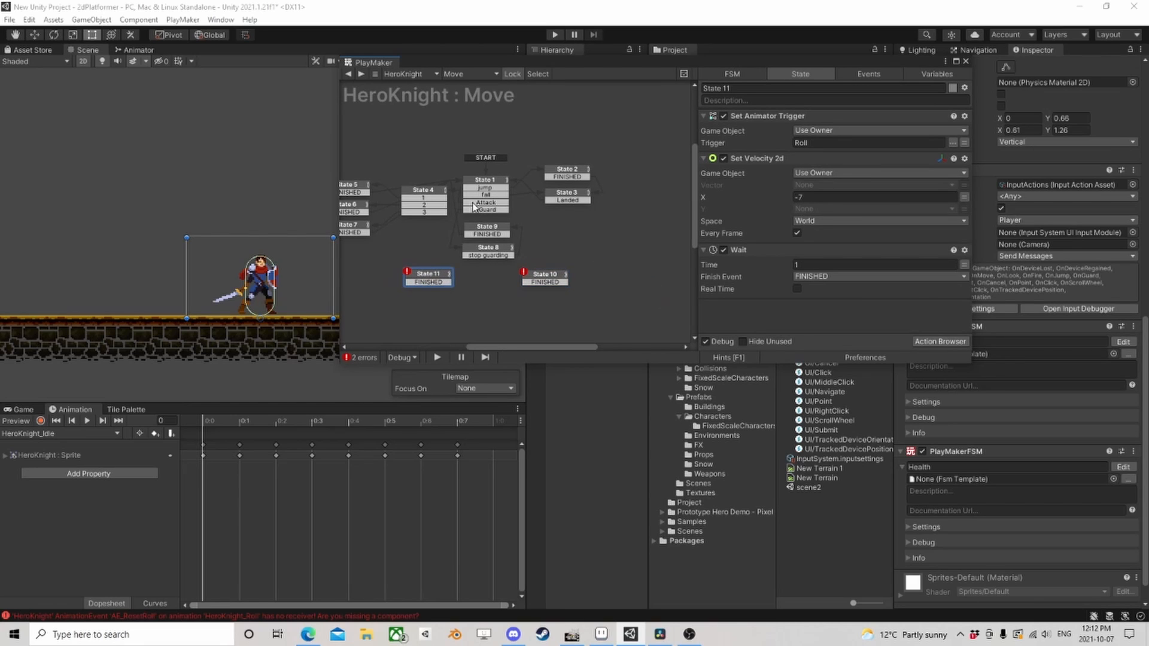
# - Add two new events named RollRight and RollLeft to the Move FSM
pyautogui.click(869, 73)
pyautogui.click(772, 328)
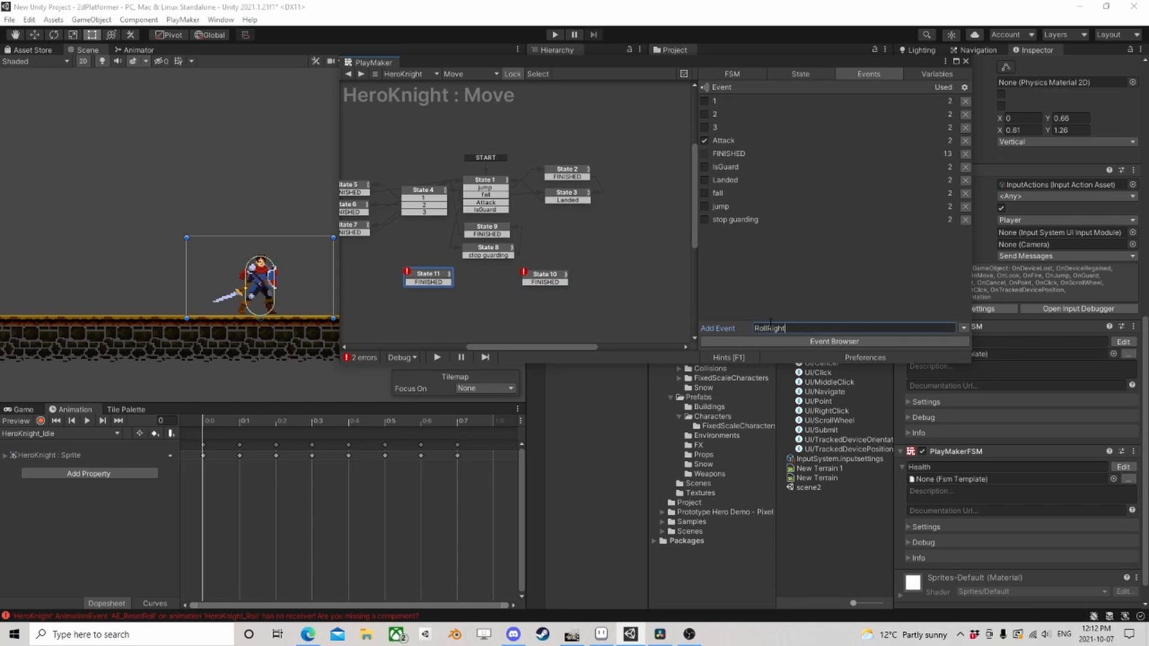
pyautogui.press('Return')
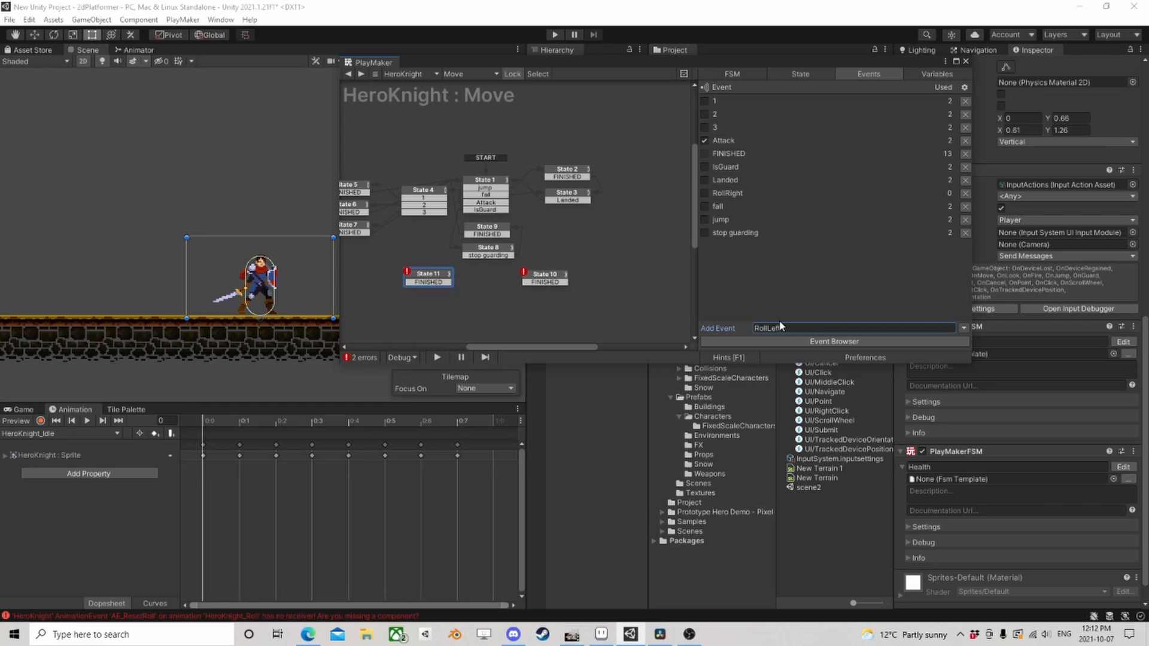
pyautogui.write('RollLeft')
pyautogui.press('Return')
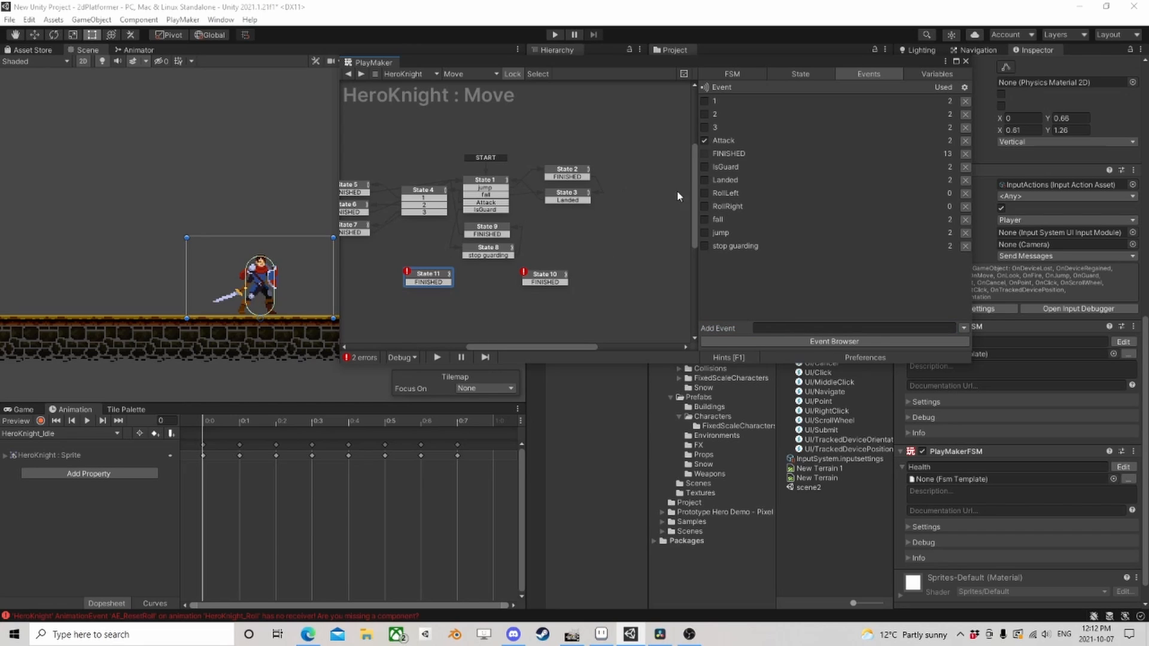
# - Move State 10 up beside State 8 and give it a global transition for the RollRight event
pyautogui.click(492, 182)
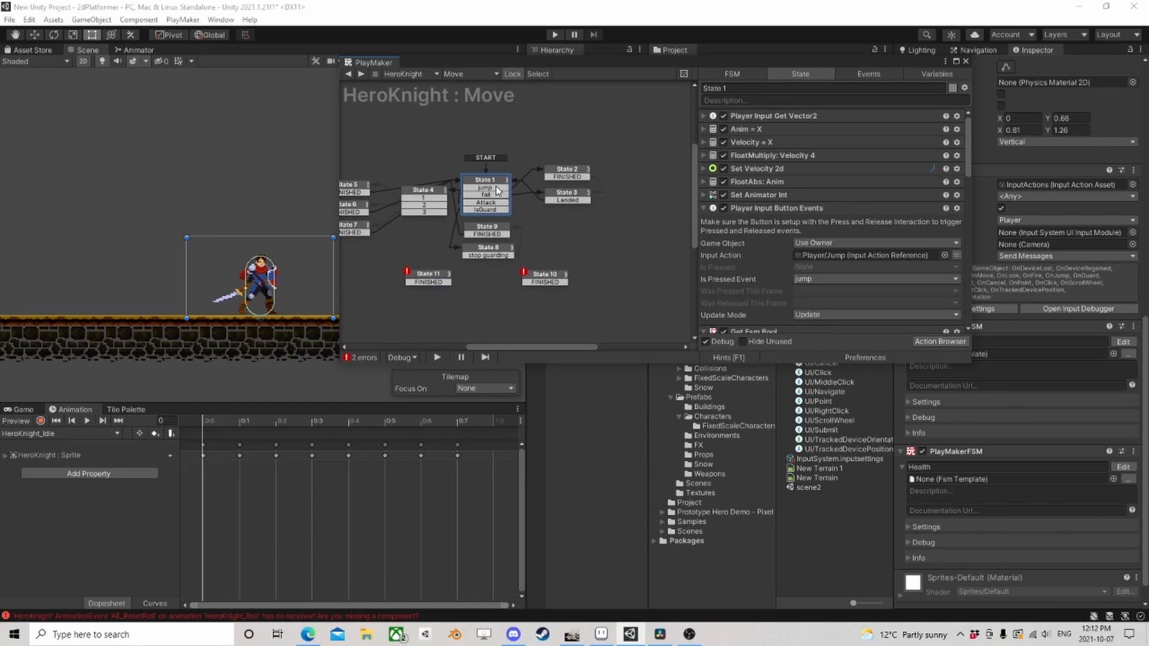
pyautogui.moveTo(546, 277); pyautogui.dragTo(570, 259)
pyautogui.rightClick(569, 258)
pyautogui.moveTo(614, 278)
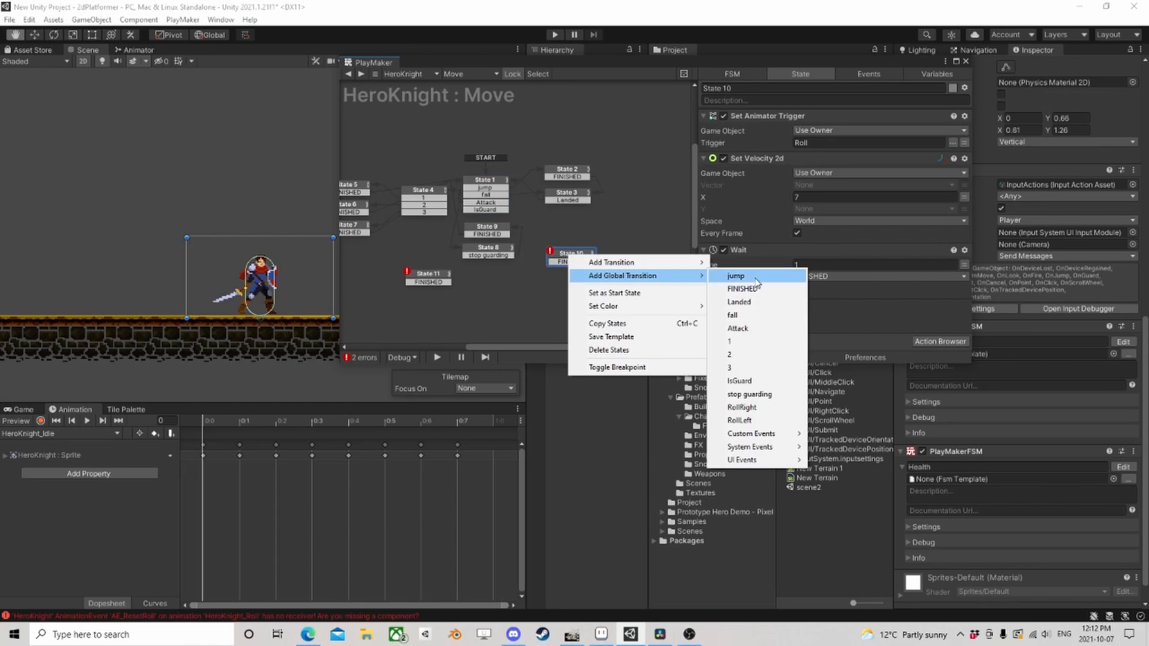
pyautogui.click(759, 410)
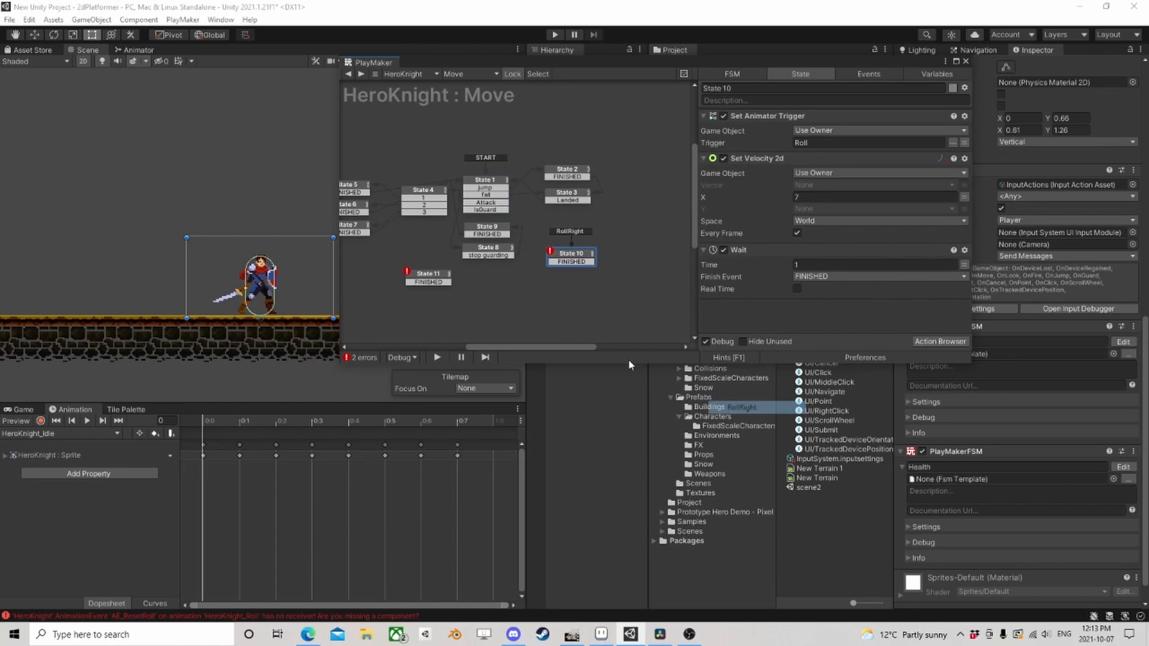
# - Give State 11 a global transition for the RollLeft event and align it on the opposite side of State 8 from State 10
pyautogui.click(429, 277)
pyautogui.rightClick(430, 277)
pyautogui.moveTo(497, 295)
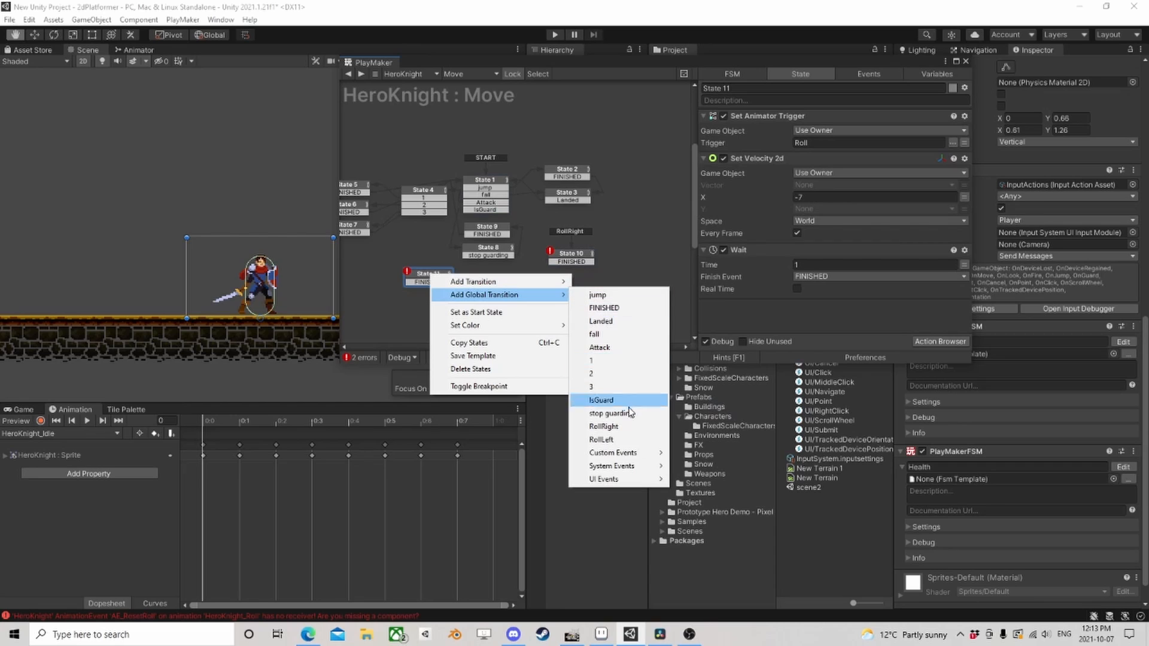
pyautogui.click(617, 439)
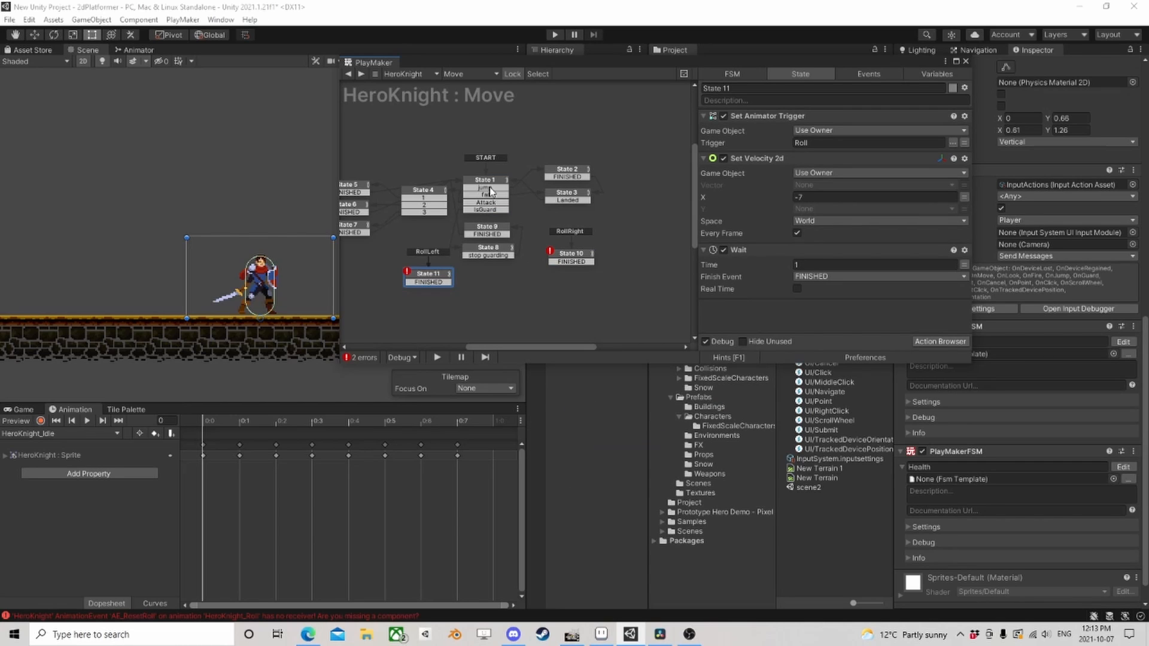
pyautogui.moveTo(415, 276); pyautogui.dragTo(435, 255)
pyautogui.click(579, 257)
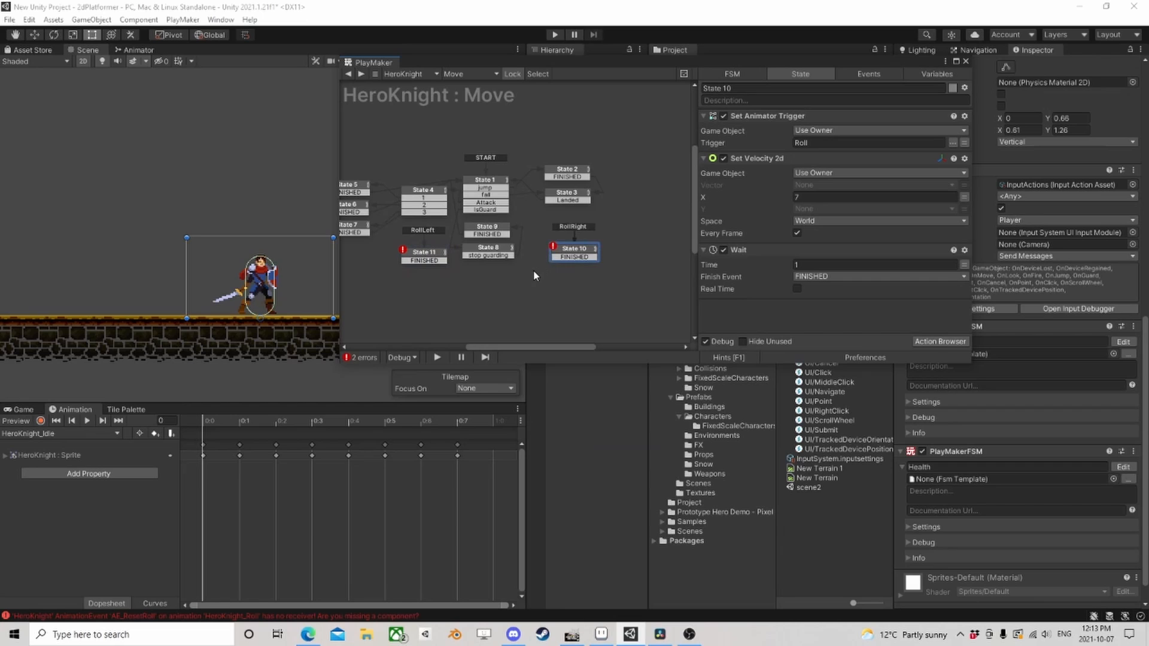
# - Set the Wait action's time to 0.6 in both State 10 and State 11
pyautogui.scroll(3, 533, 269)
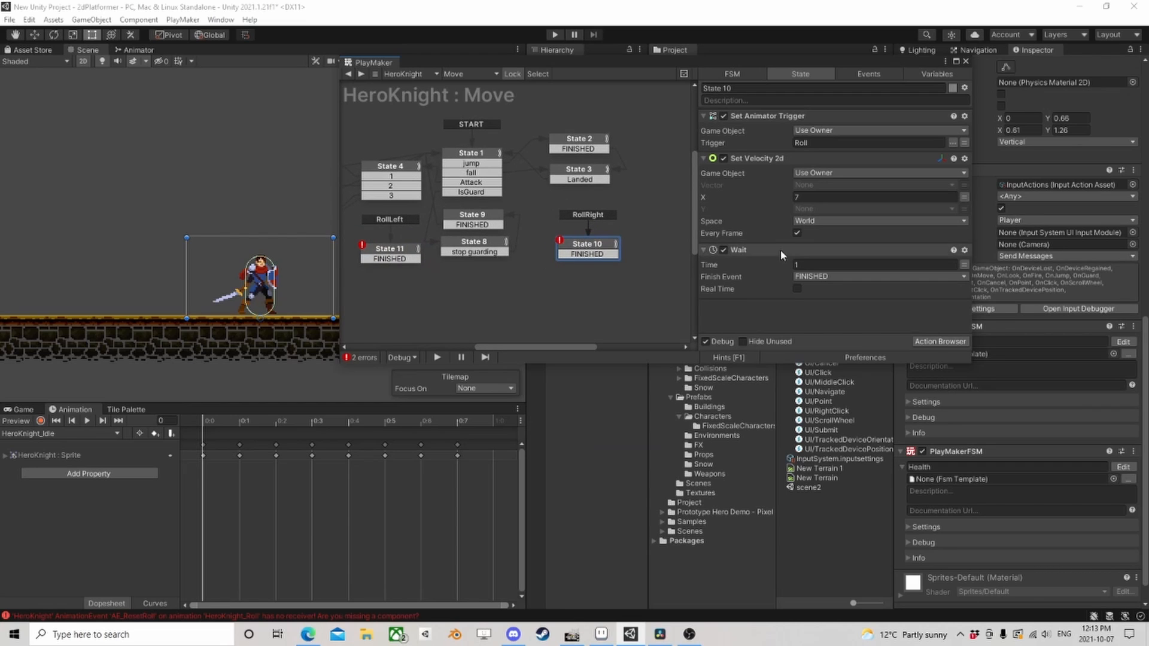
pyautogui.click(818, 264)
pyautogui.click(386, 251)
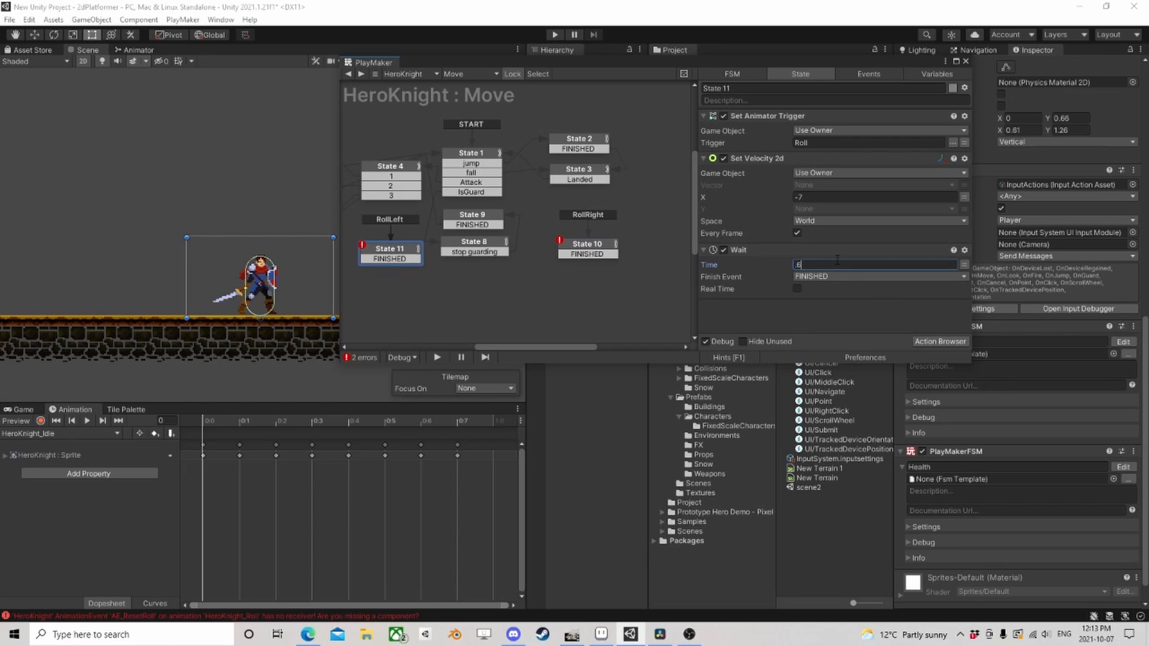
# - Connect the FINISHED transitions of State 10 and State 11 to State 1 and tidy the positions of both roll states
pyautogui.moveTo(587, 258); pyautogui.dragTo(482, 173)
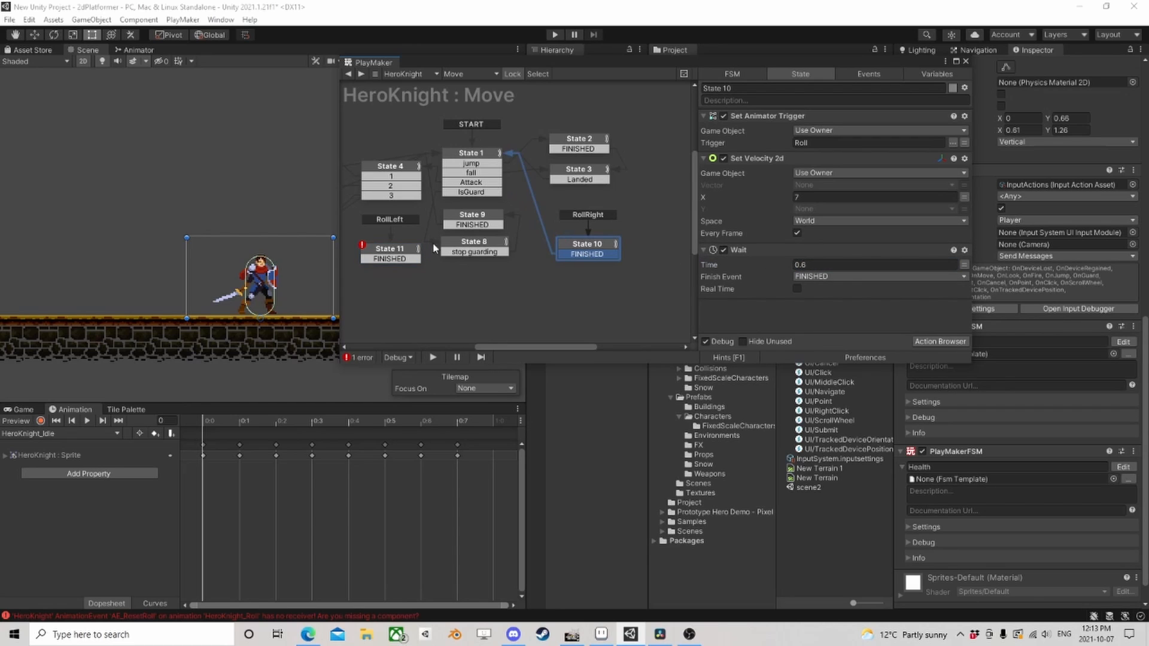
pyautogui.moveTo(409, 259); pyautogui.dragTo(450, 193)
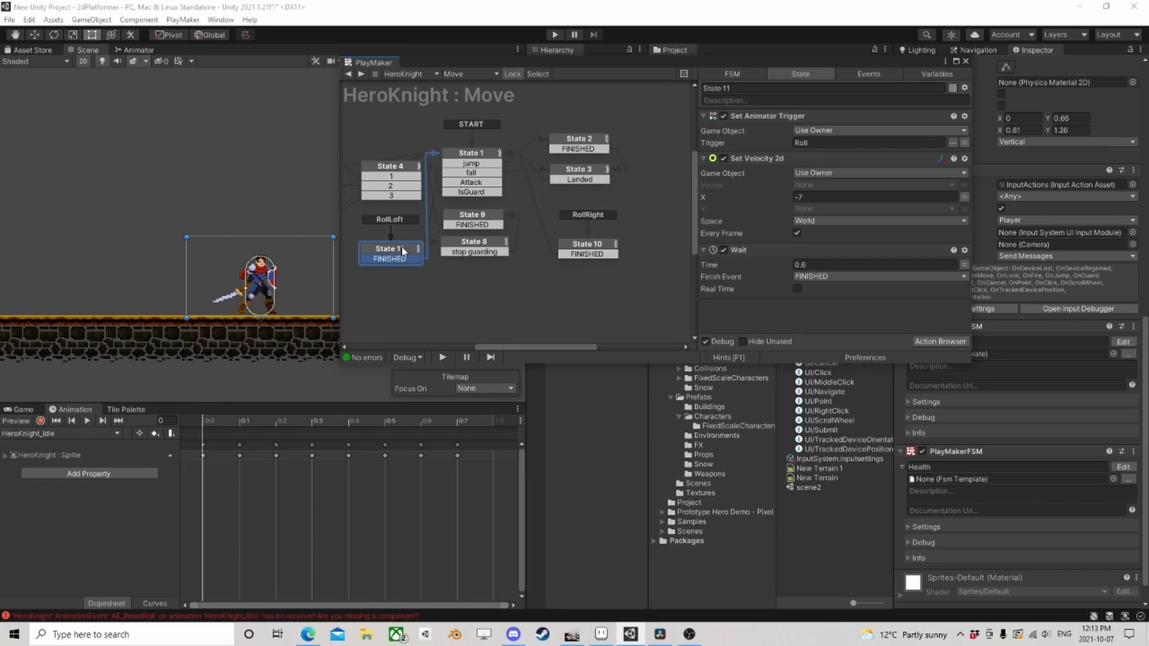
pyautogui.moveTo(403, 251); pyautogui.dragTo(390, 247)
pyautogui.moveTo(598, 250); pyautogui.dragTo(597, 248)
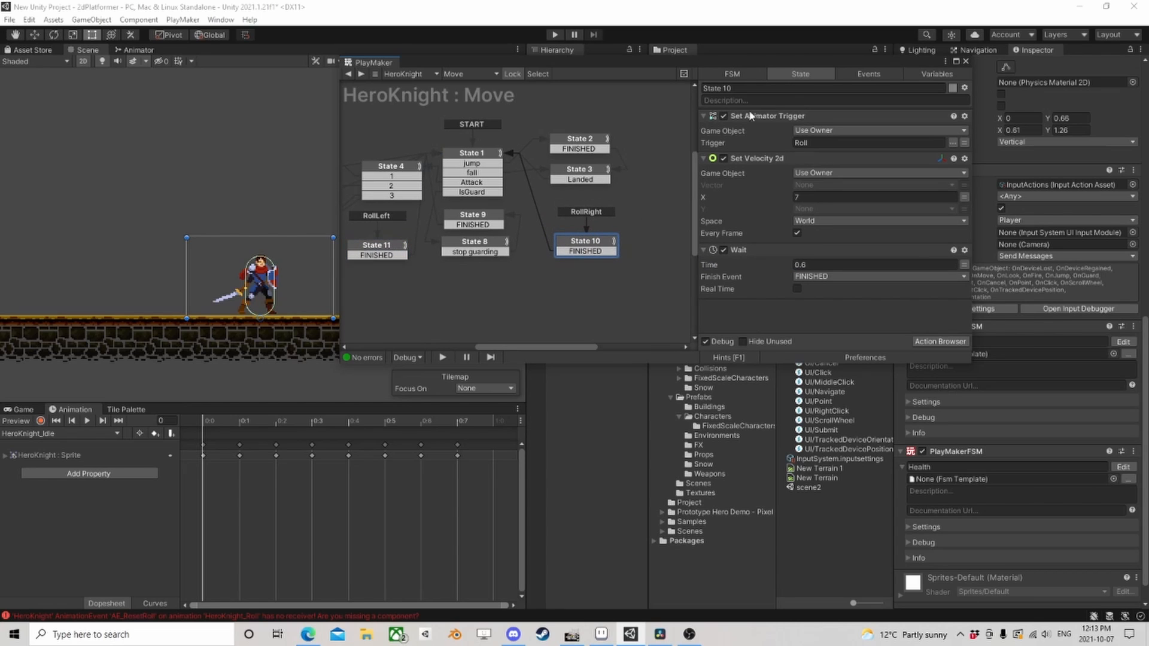
# - Close the PlayMaker editor and run the game to test HeroKnight's right and left rolls
pyautogui.click(965, 61)
pyautogui.click(555, 34)
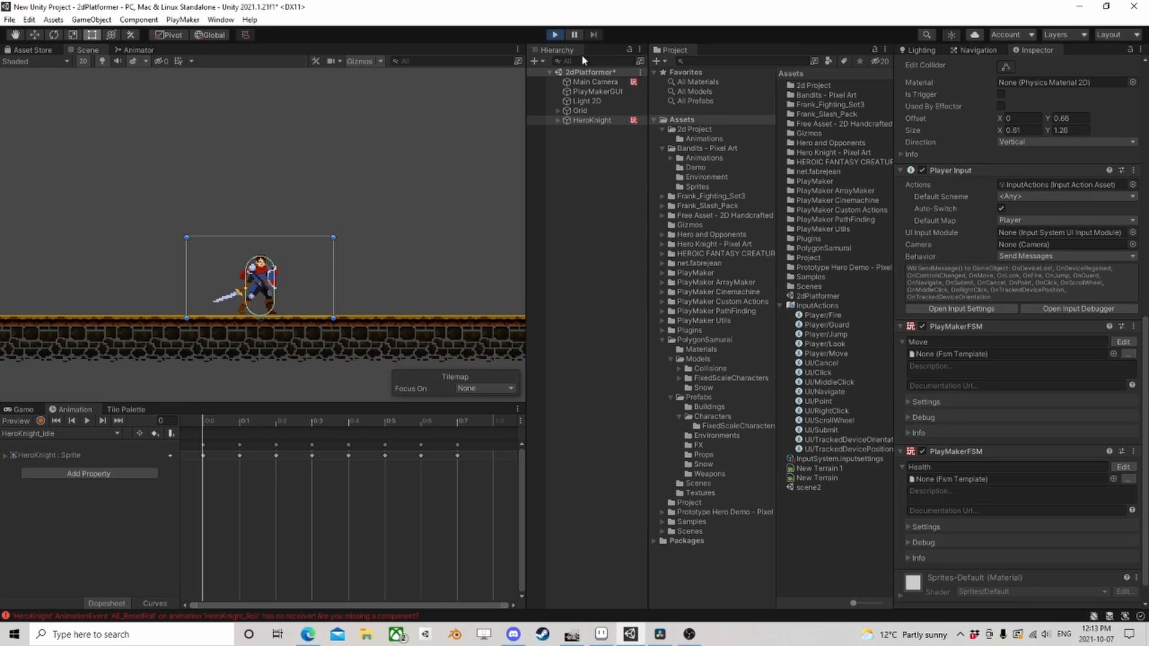
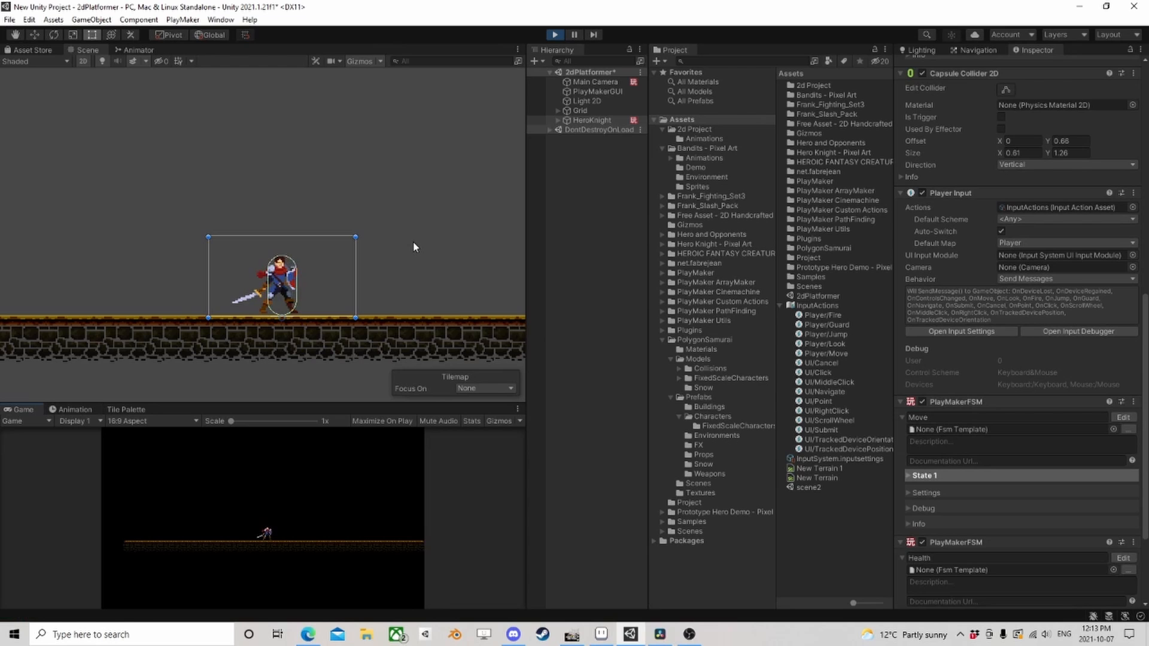
pyautogui.press('d')
pyautogui.press('a')
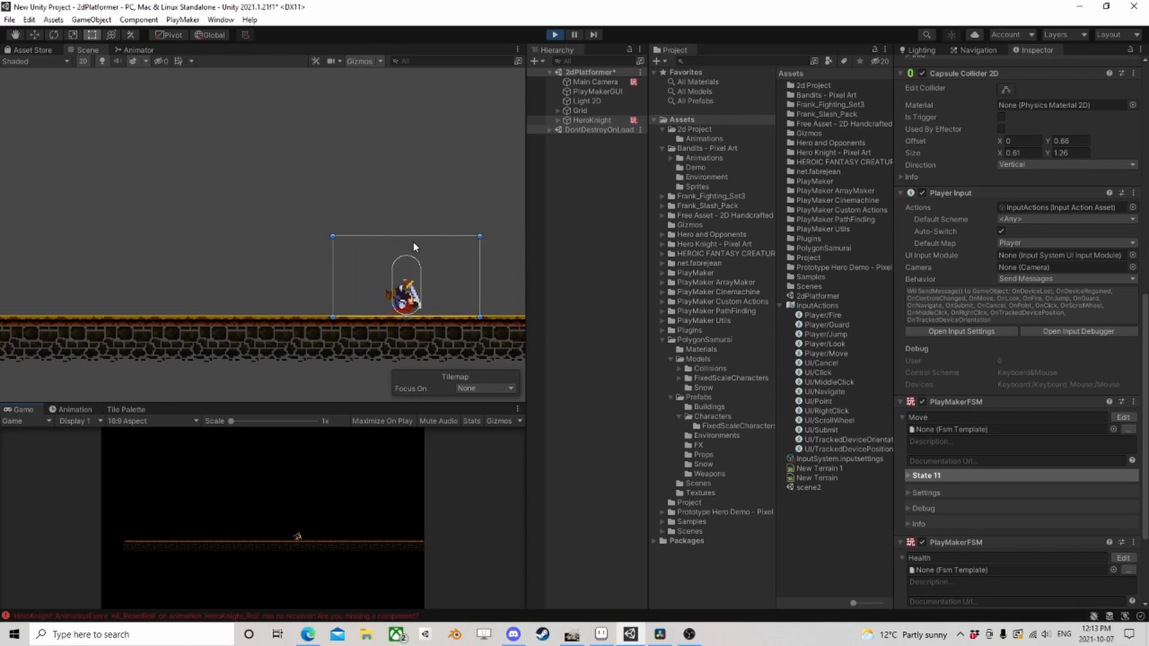
pyautogui.press('d')
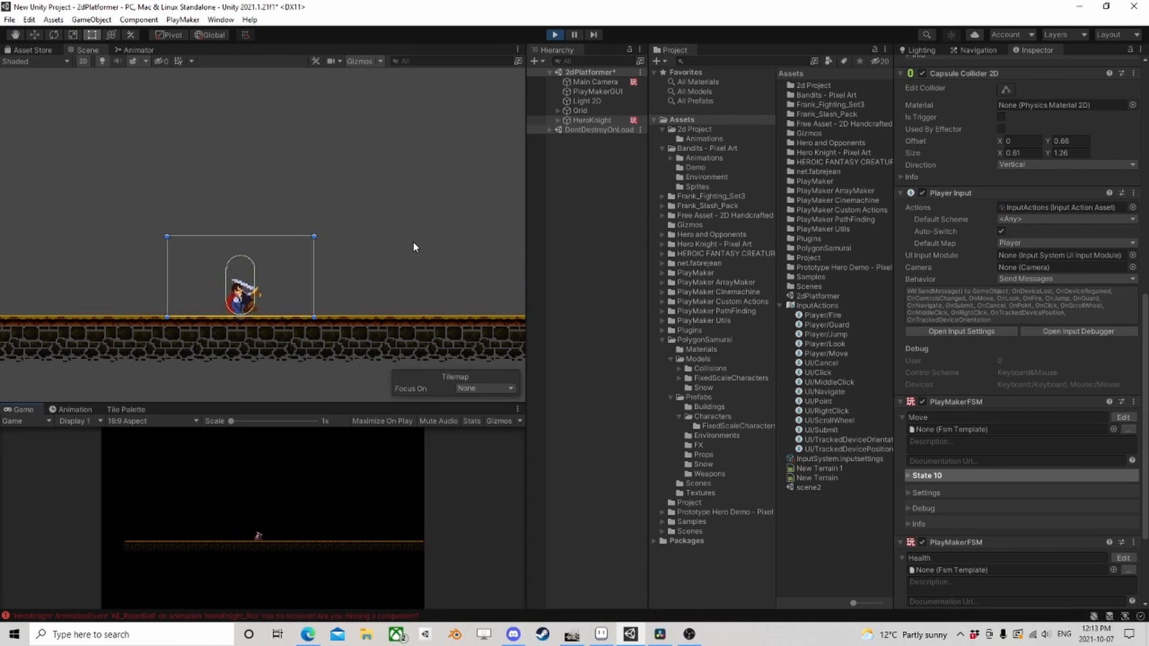
pyautogui.press('space')
pyautogui.click(414, 244)
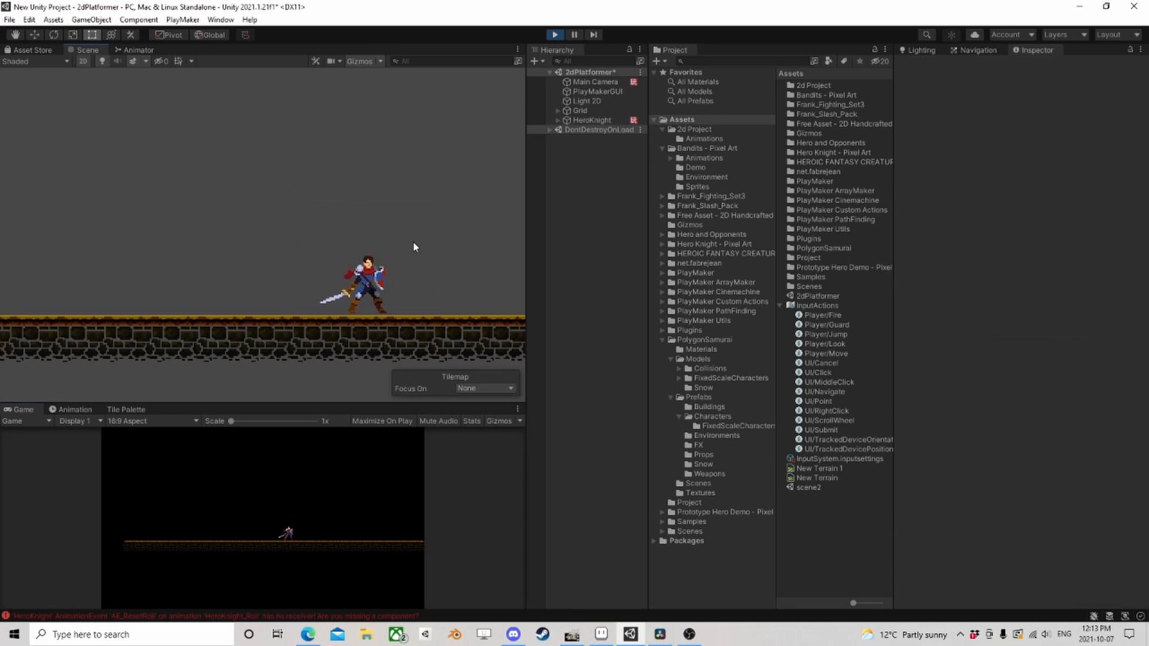
# - Playtest rolling in both directions combined with running, jumping and attacking in the Game view, and stop the game
pyautogui.click(347, 479)
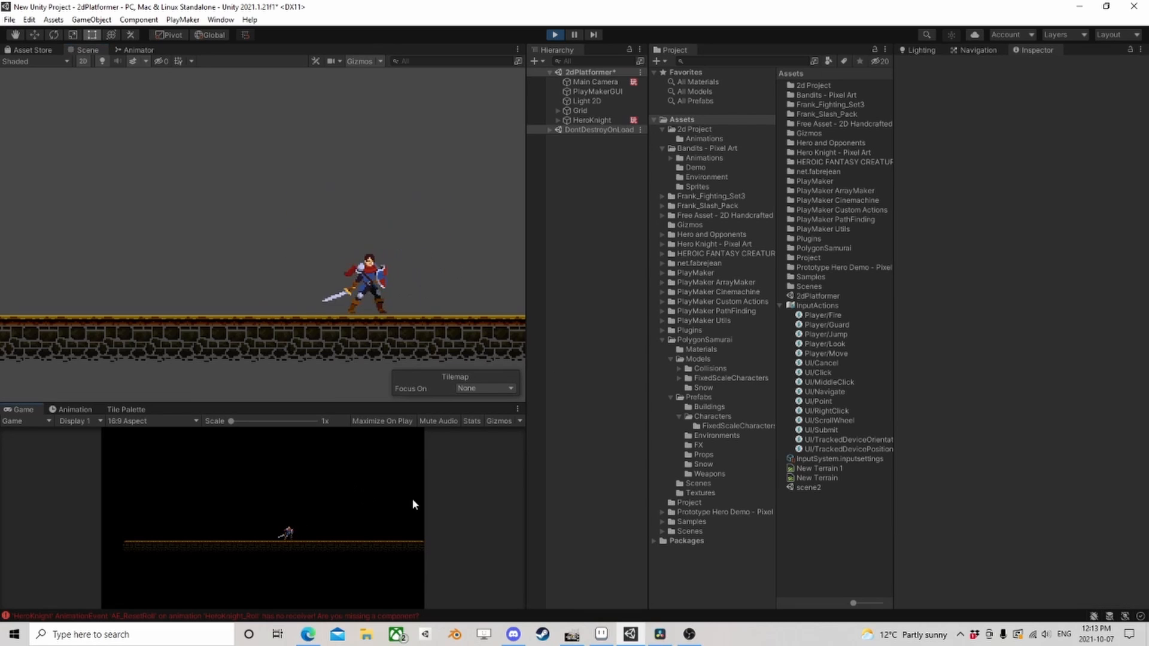
pyautogui.press('a')
pyautogui.press('d')
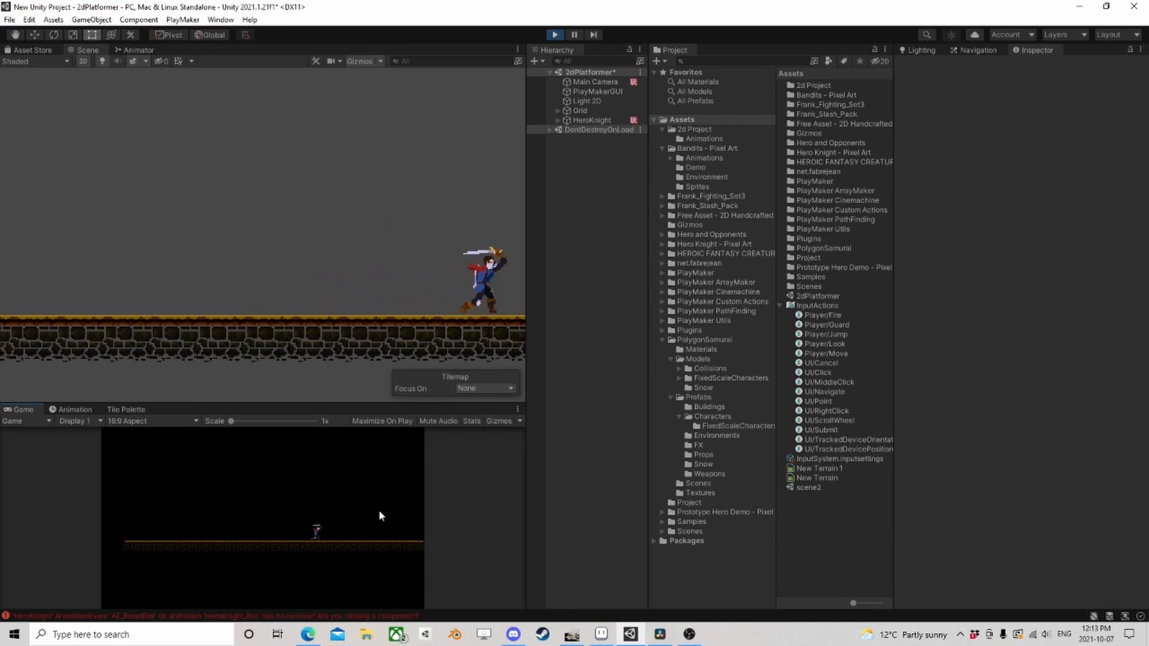
pyautogui.press('a')
pyautogui.press('space')
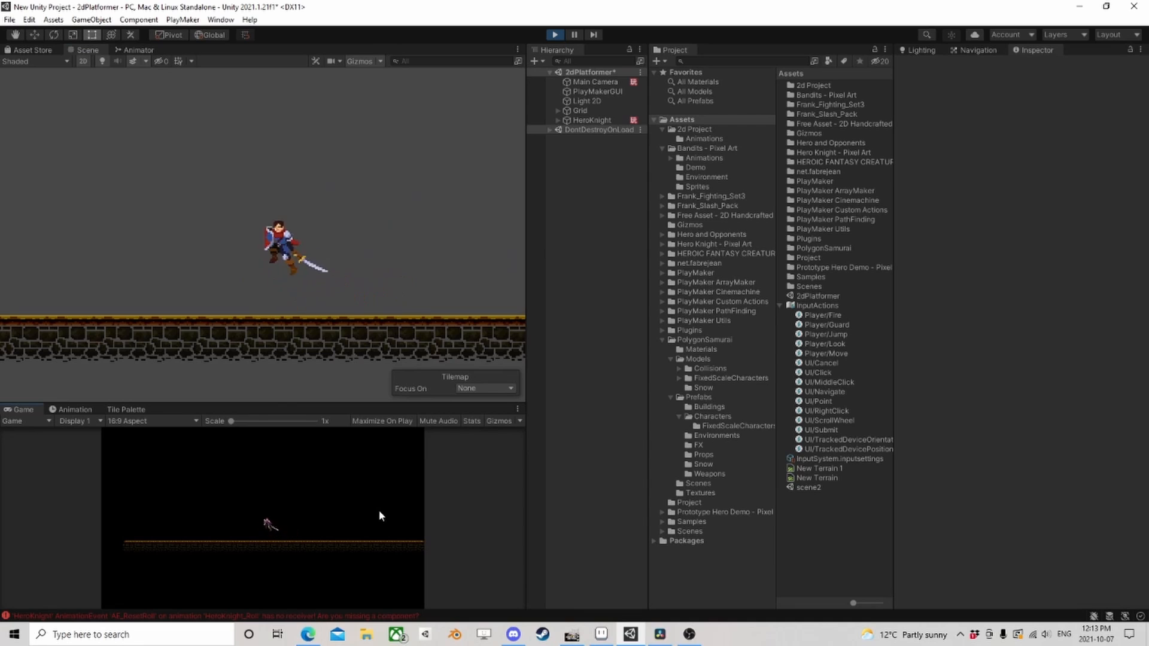
pyautogui.press('d')
pyautogui.press('shift')
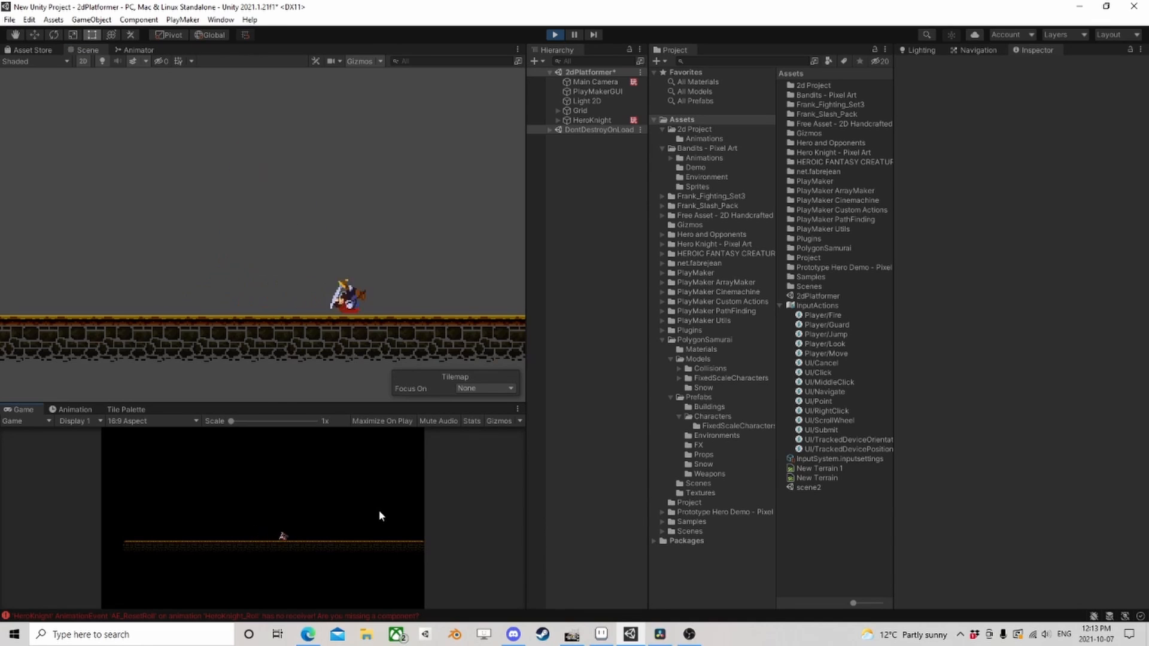
pyautogui.click(378, 516)
pyautogui.click(379, 516)
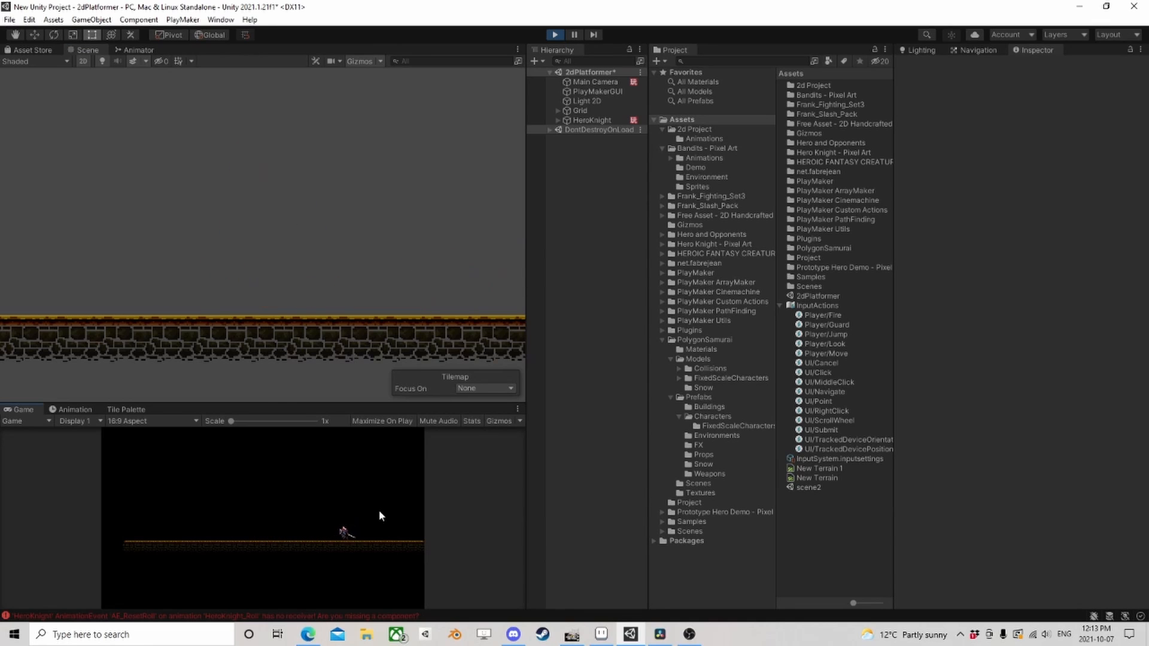
pyautogui.press('d')
pyautogui.press('a')
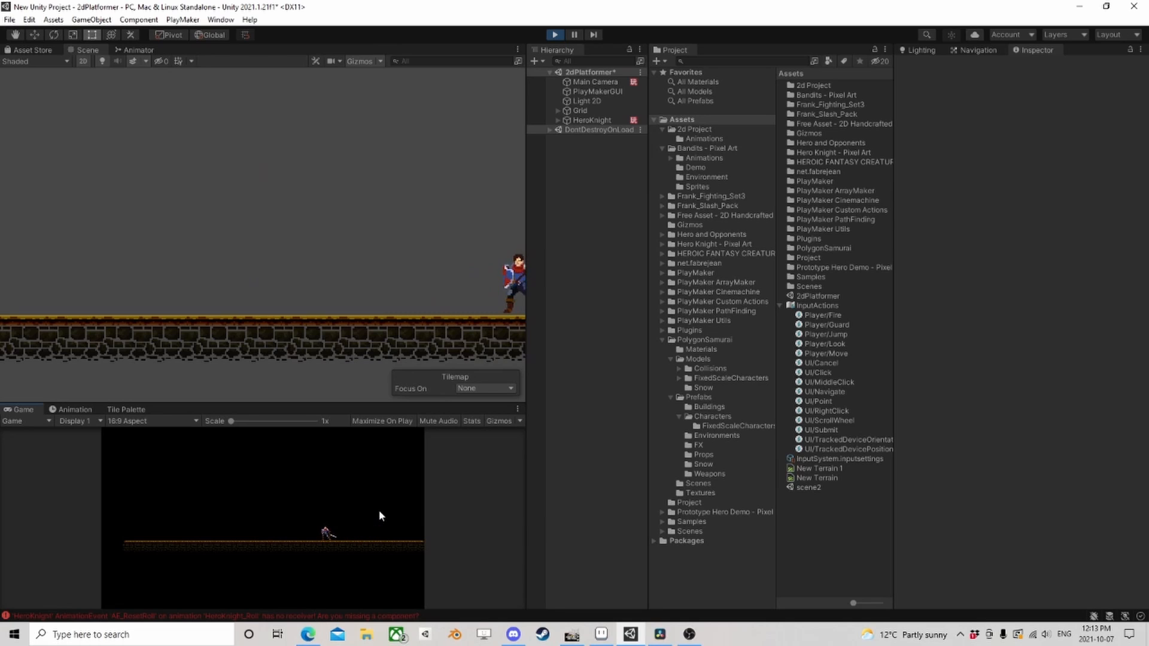
pyautogui.press('shift')
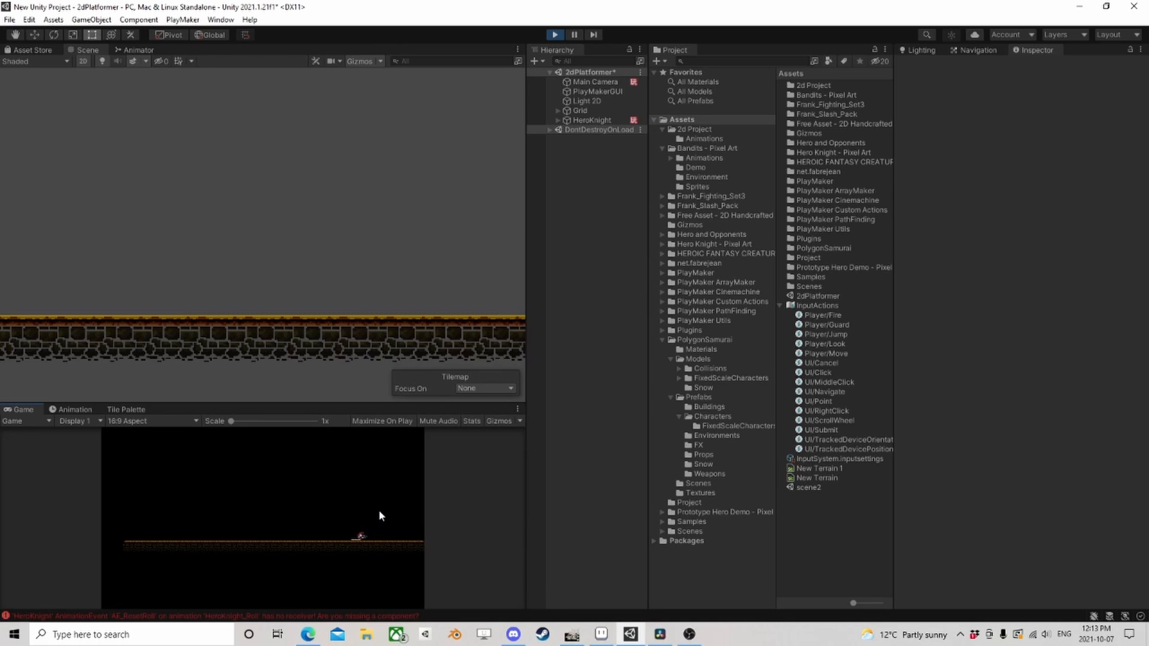
pyautogui.press('a')
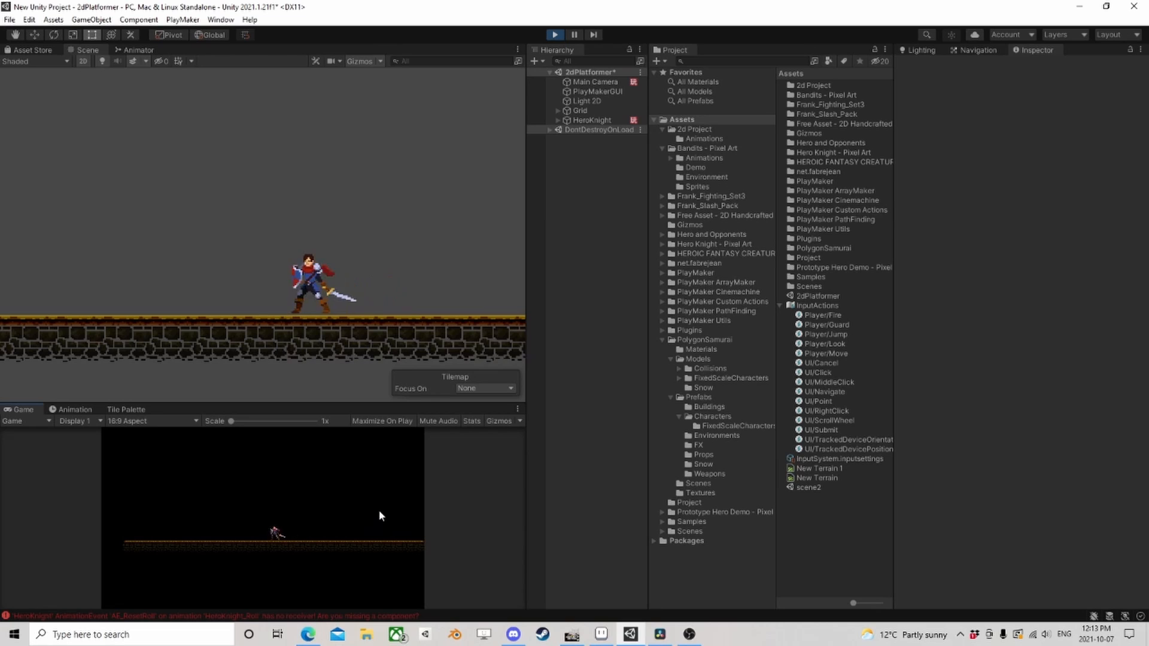
pyautogui.press('d')
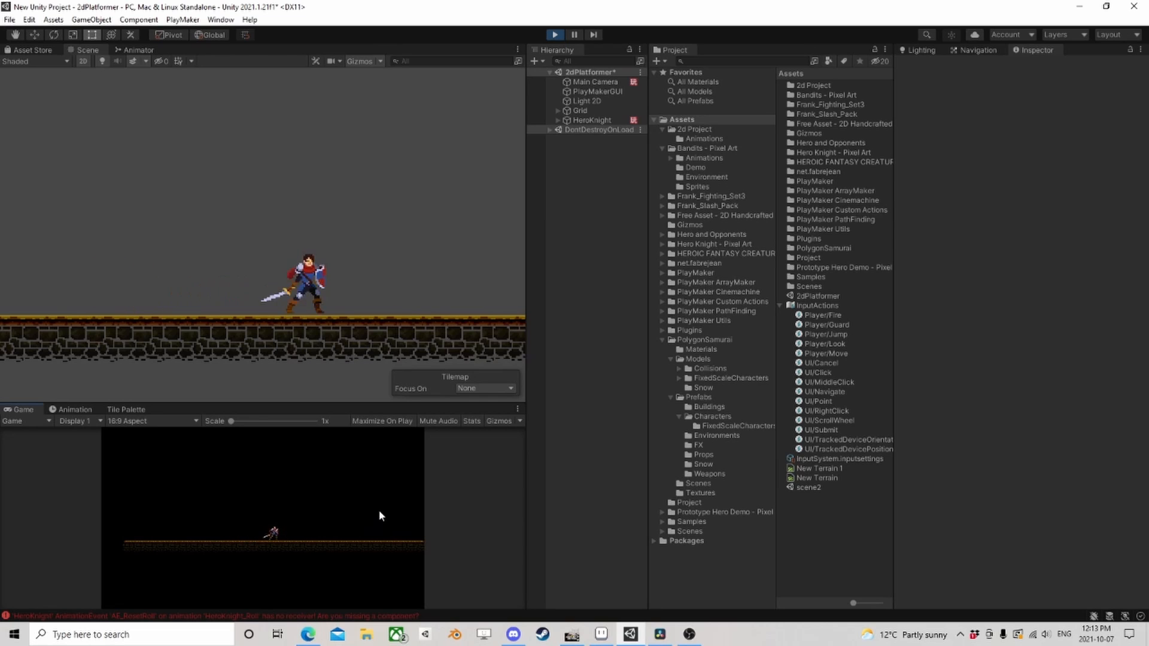
pyautogui.press('shift')
pyautogui.press('a')
pyautogui.press('shift')
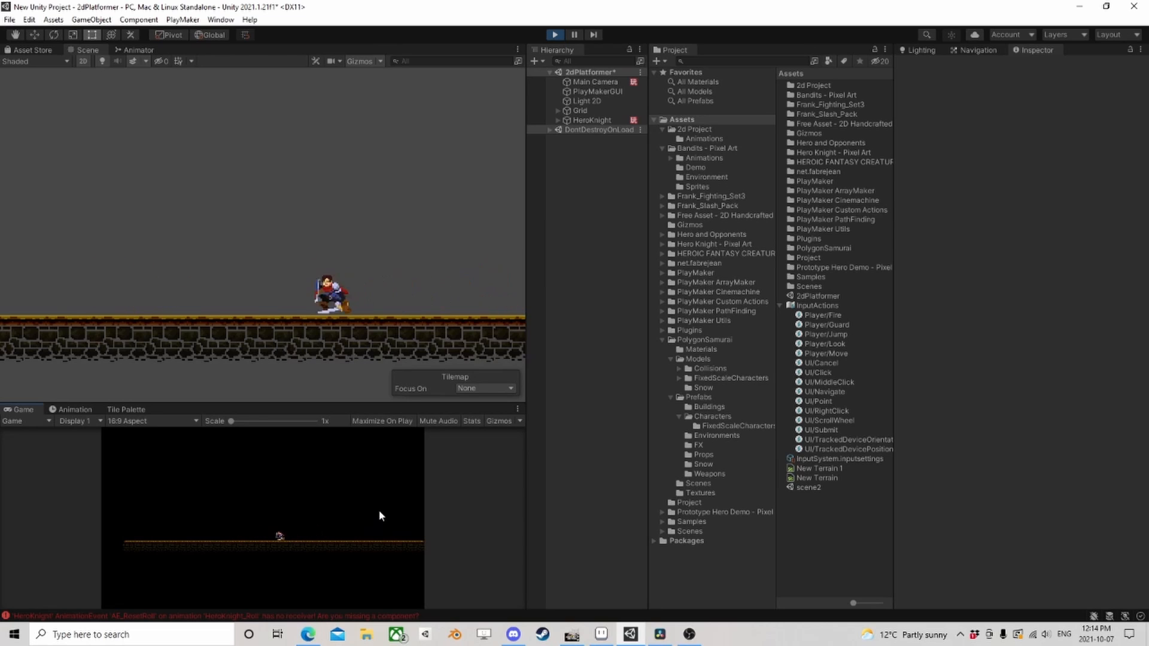
pyautogui.click(555, 34)
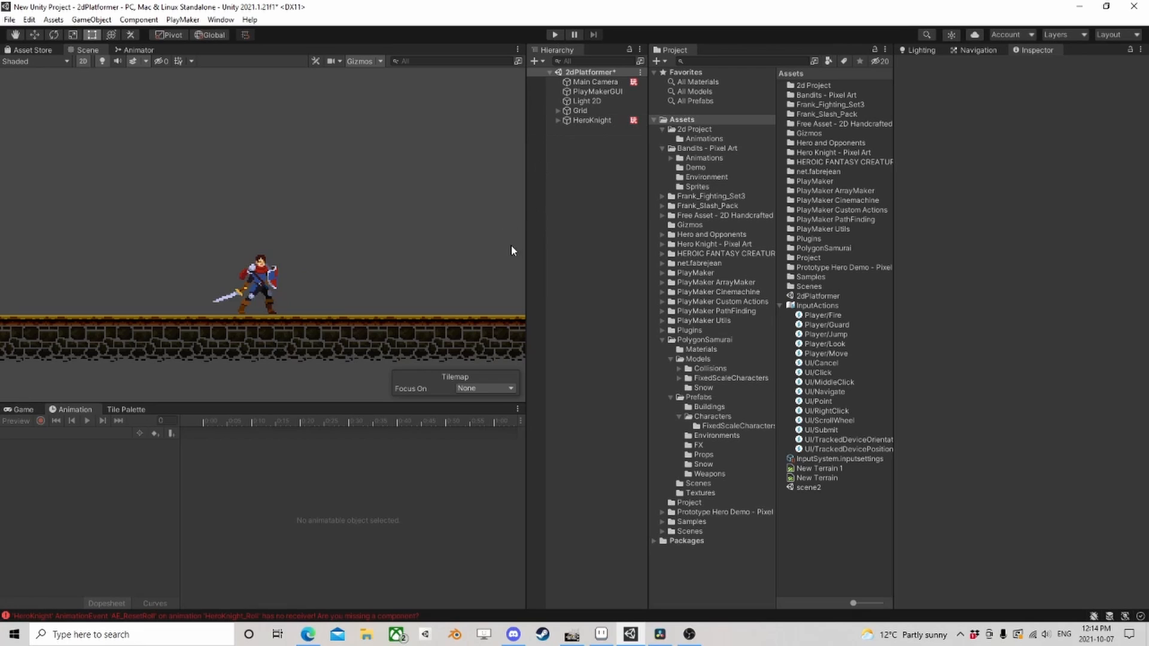
# - Open the Console to read the AE_ResetRoll animation event error, clear it and close the Console
pyautogui.click(289, 617)
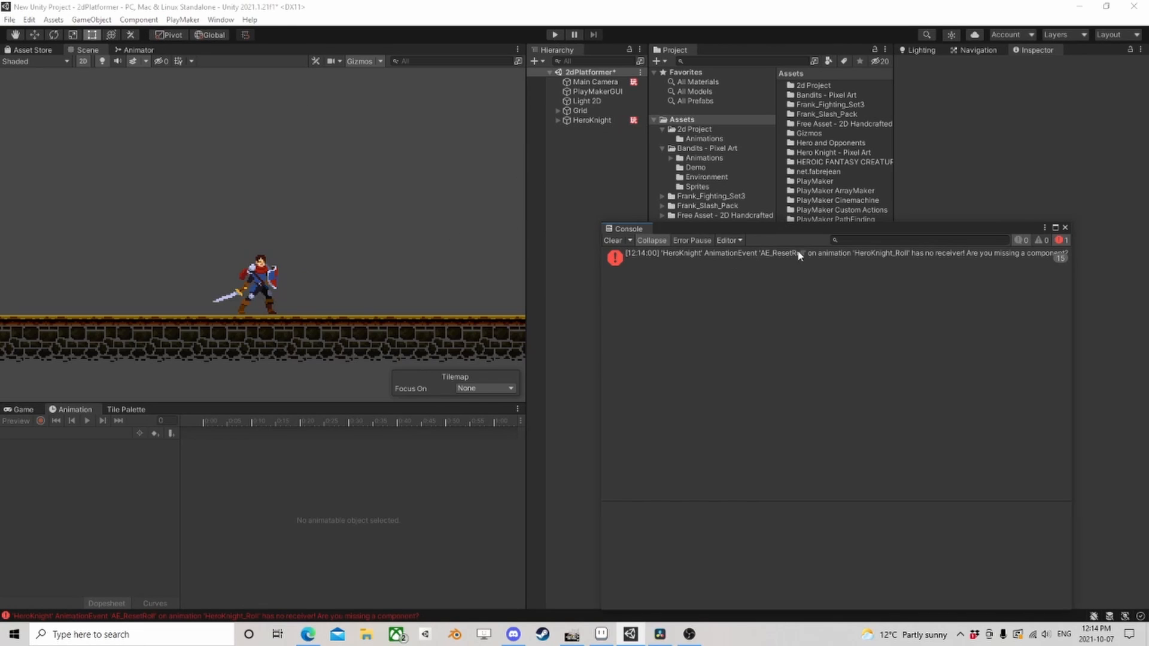
pyautogui.click(611, 240)
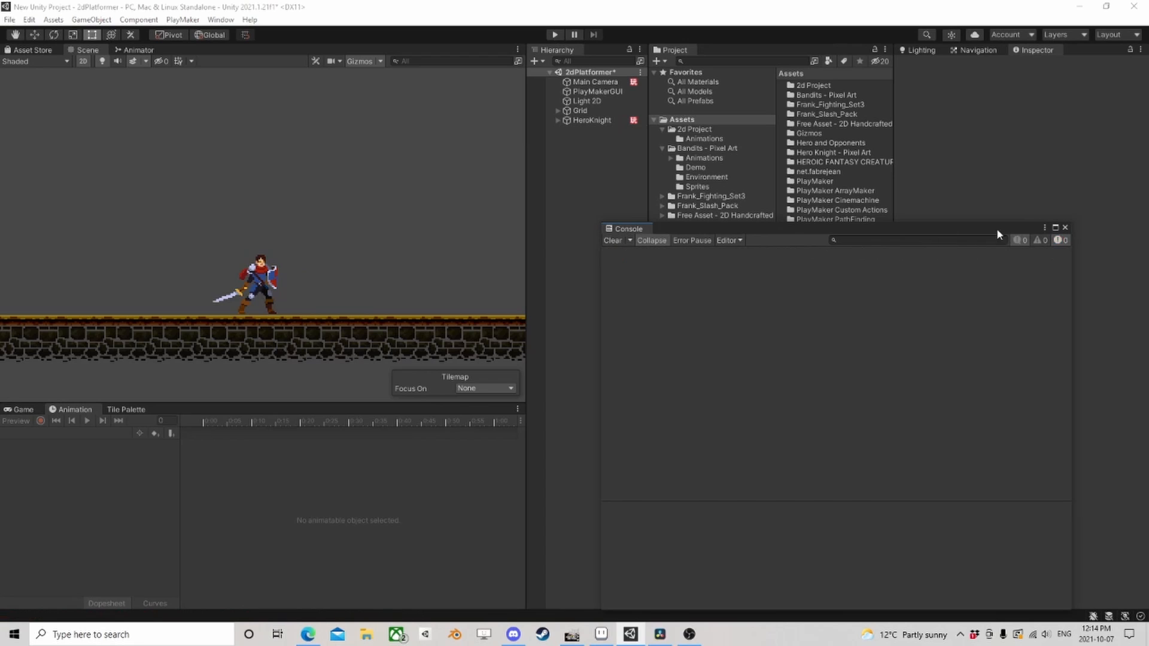
pyautogui.click(1064, 227)
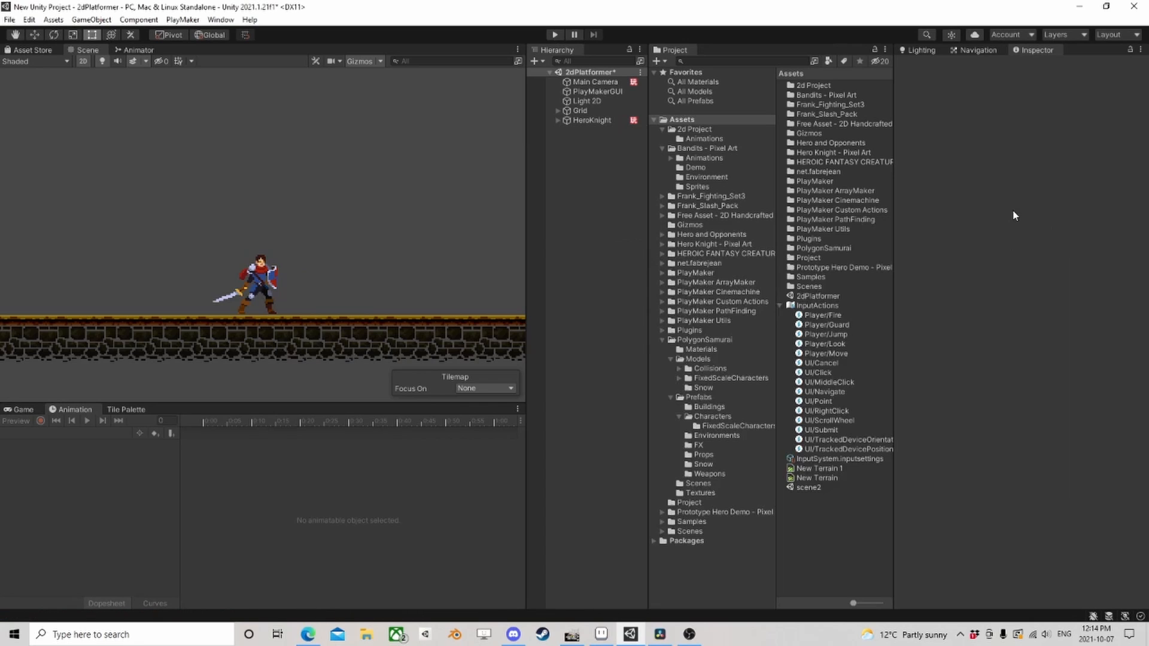
# - Select the Roll state in the Animator and locate its HeroKnight_Roll motion clip in the project assets
pyautogui.click(152, 52)
pyautogui.click(284, 219)
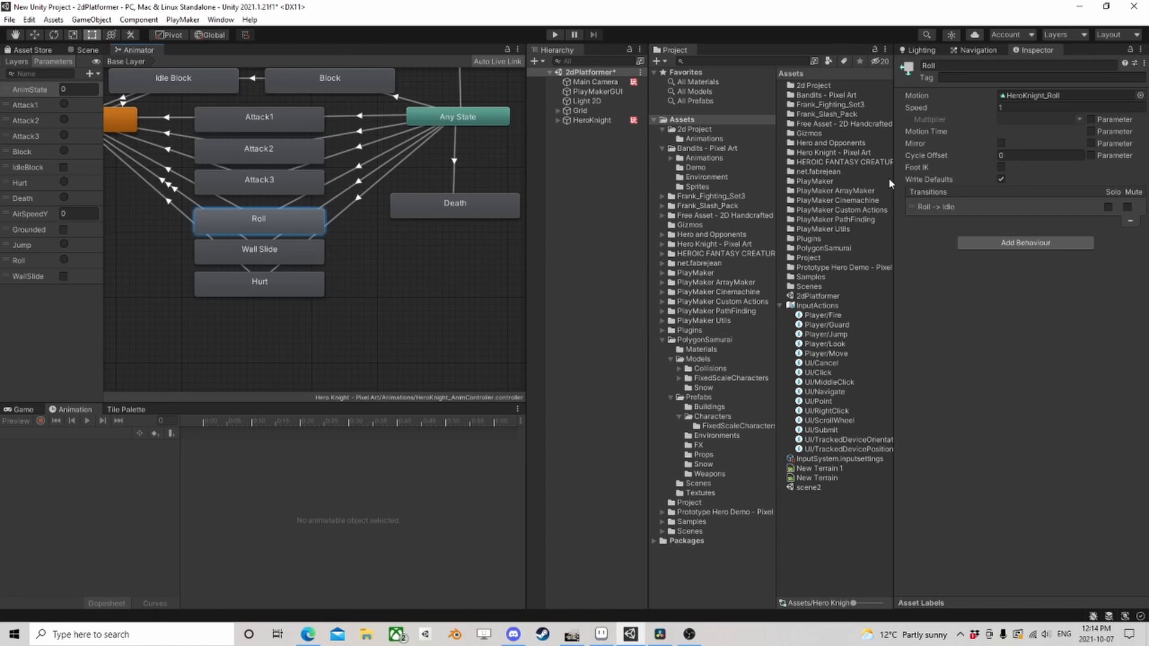
pyautogui.click(1055, 94)
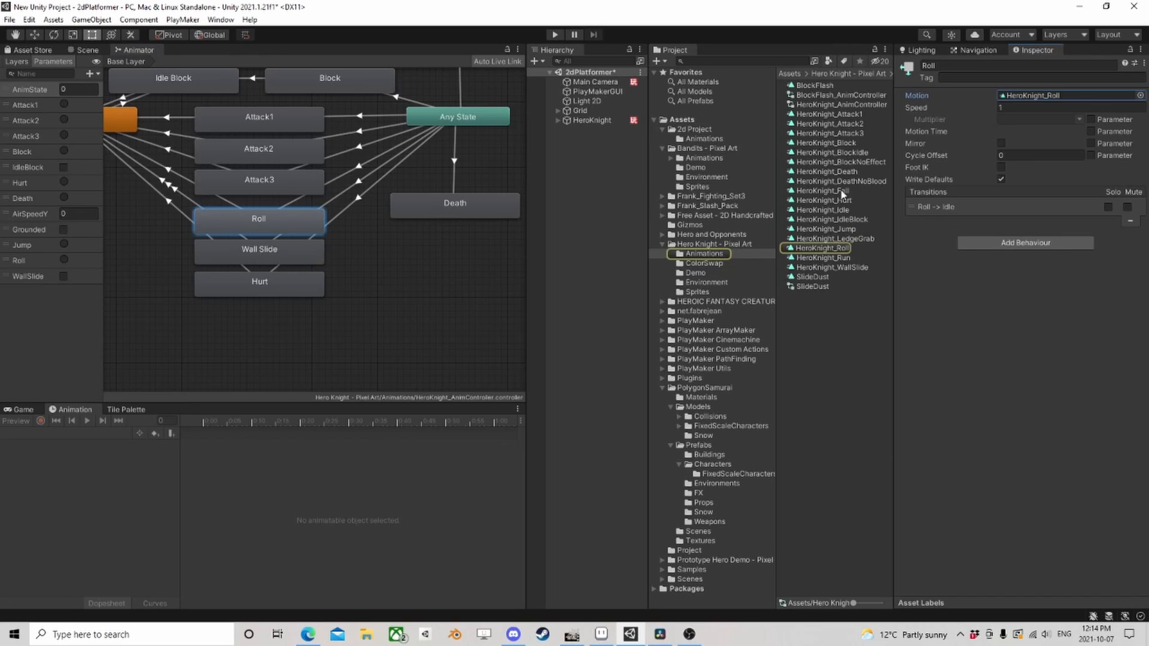
# - Delete the AE_ResetRoll animation event from the HeroKnight_Roll clip
pyautogui.click(821, 249)
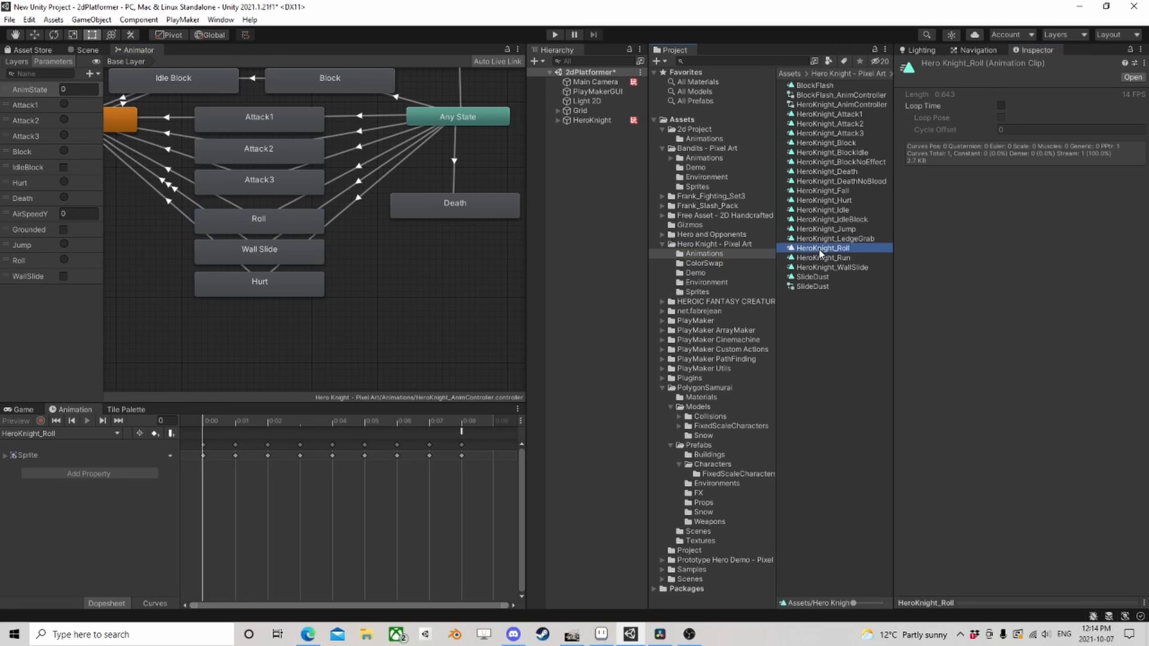
pyautogui.click(462, 435)
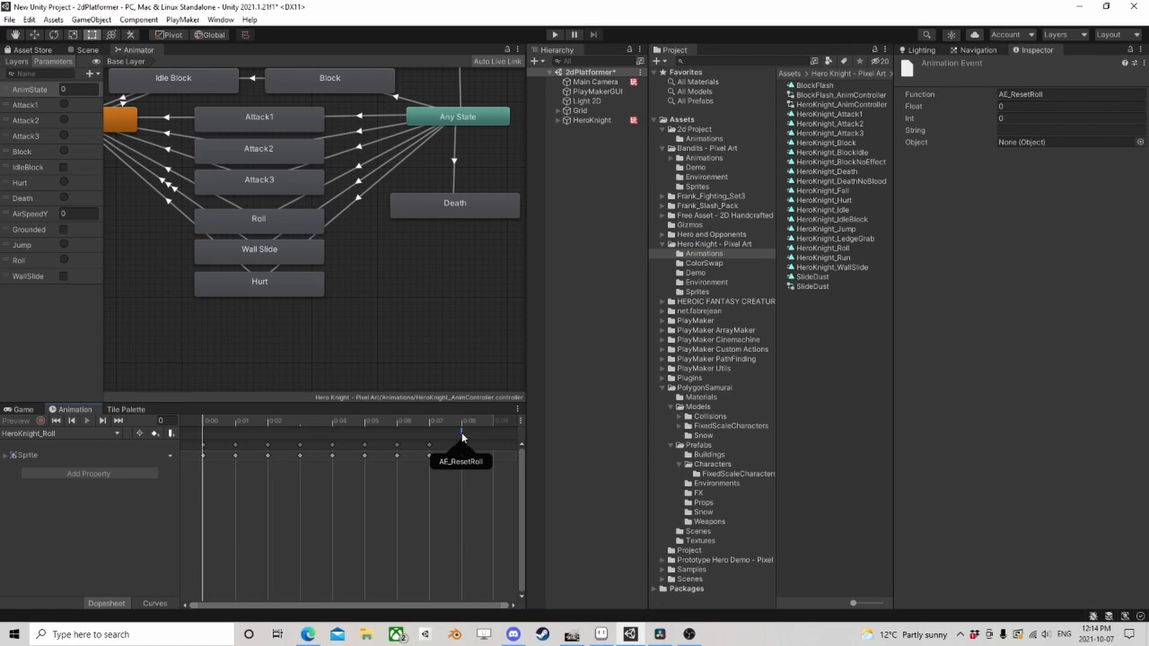
pyautogui.press('Delete')
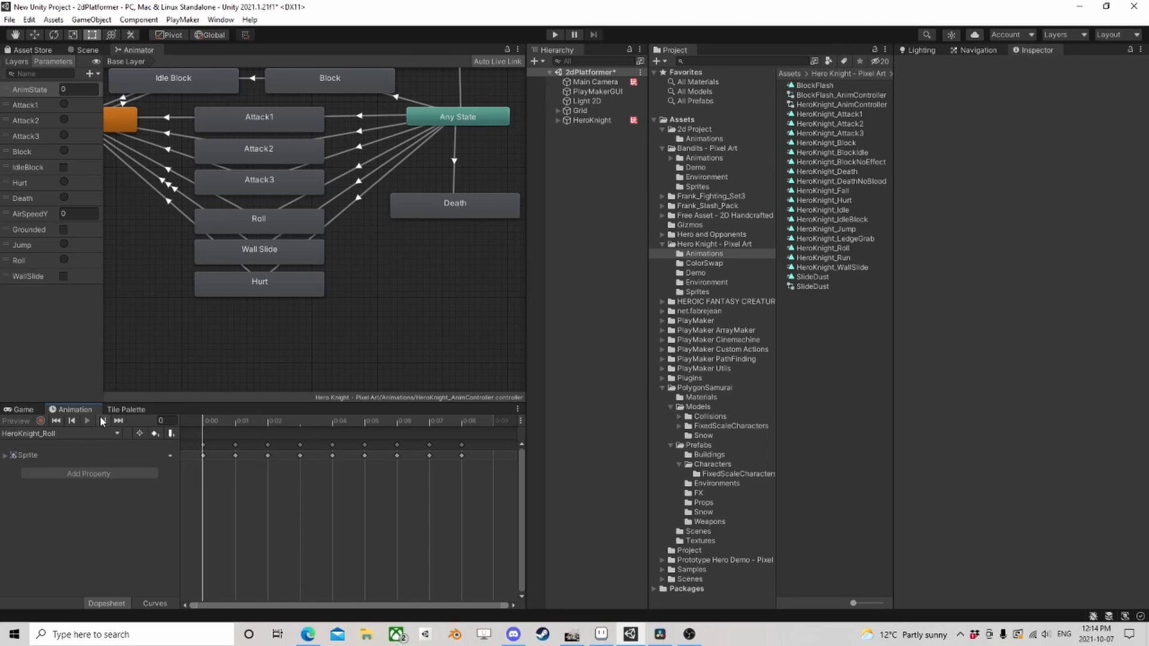
# - Delete the animation event at the last keyframe of the BlockFlash clip
pyautogui.click(815, 86)
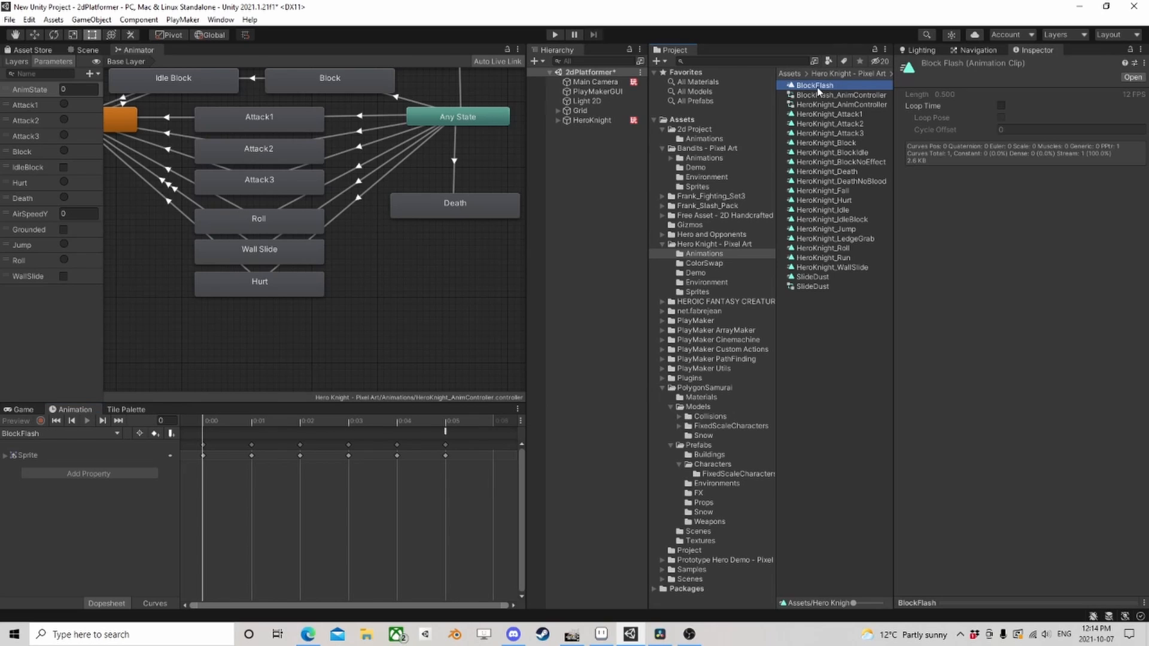
pyautogui.click(445, 432)
pyautogui.press('Delete')
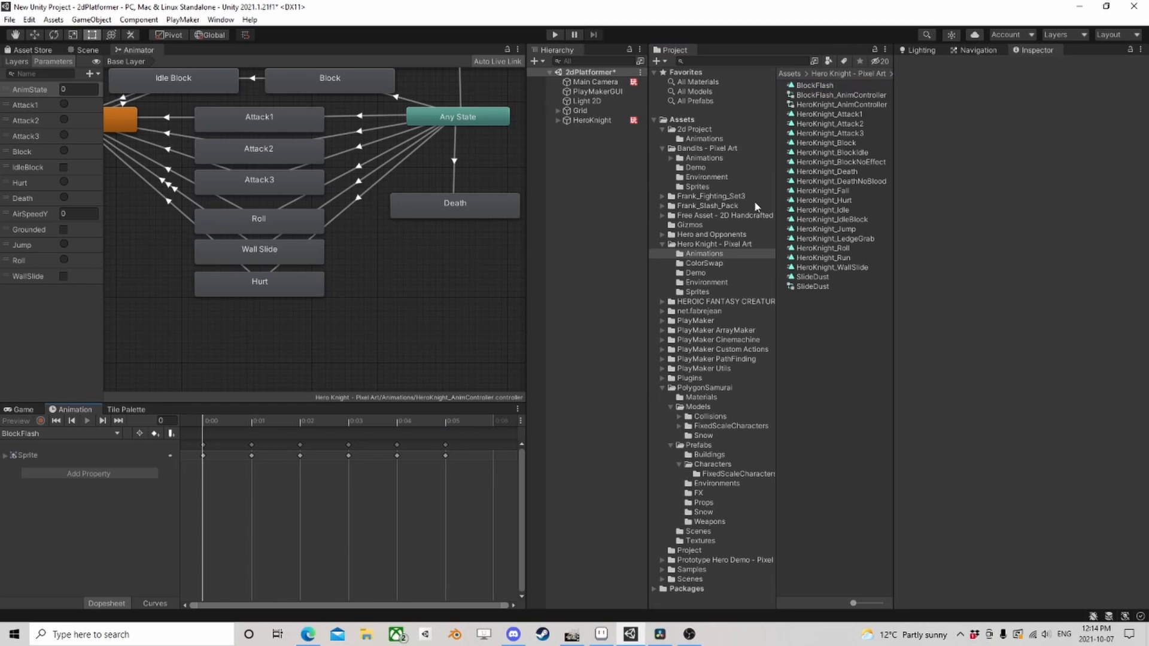
# - Check the timelines of the clips from HeroKnight_Attack1 through SlideDust for remaining animation events
pyautogui.click(814, 115)
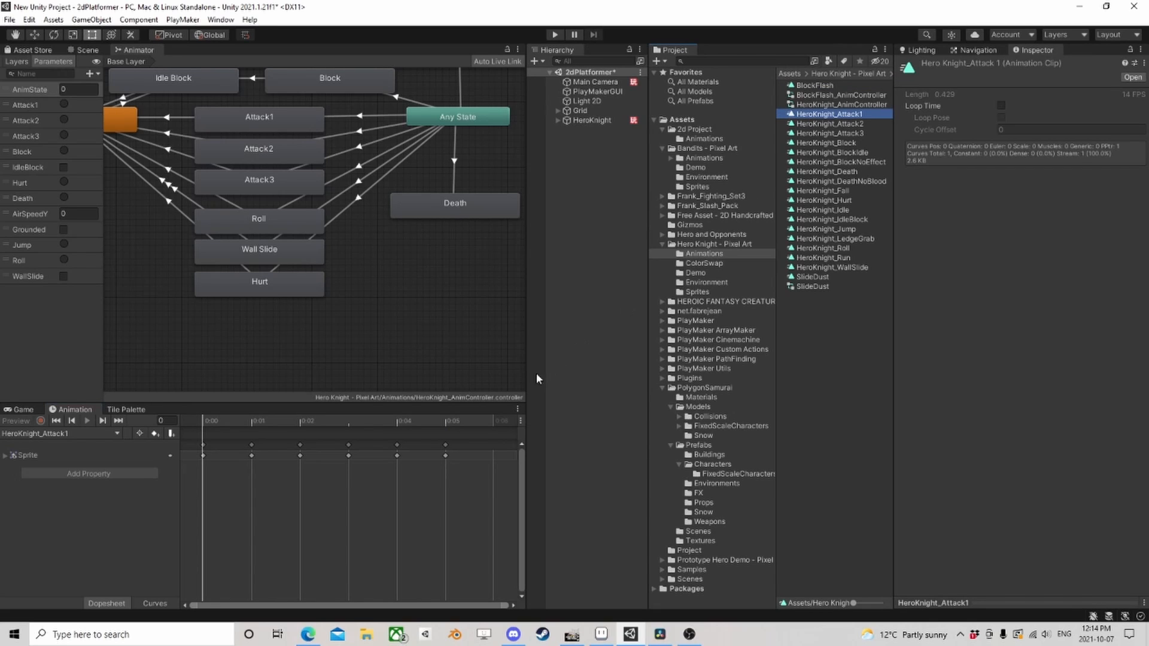
pyautogui.press('Down')
pyautogui.press('Down')
pyautogui.press('Down')
pyautogui.press('Down')
pyautogui.press('Down')
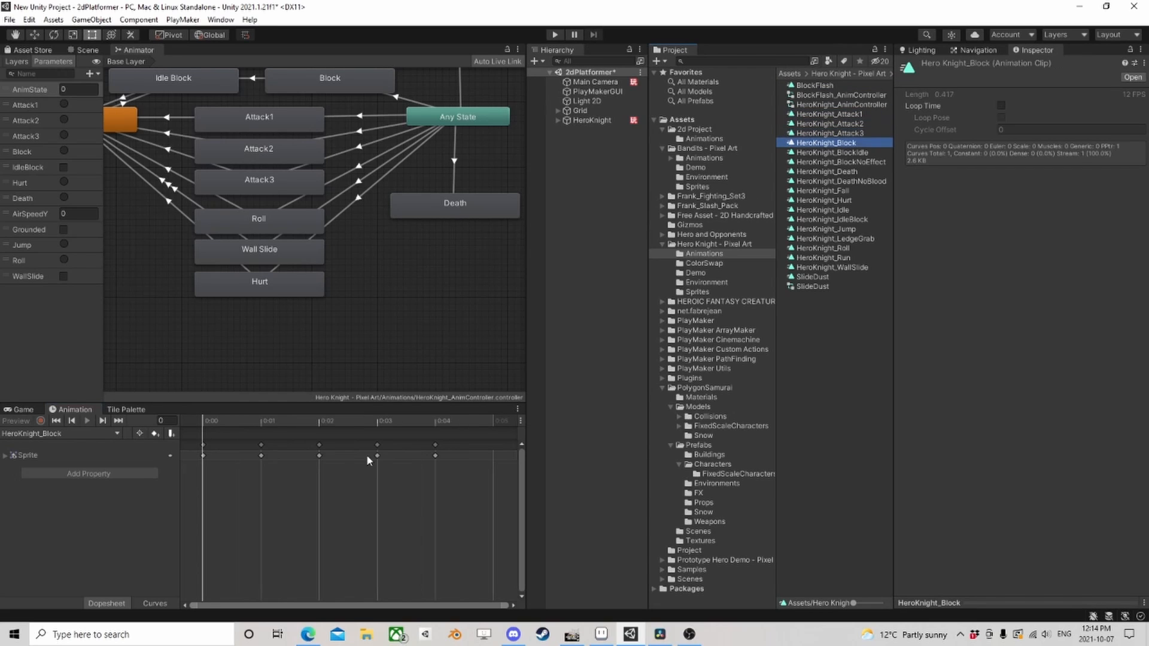
pyautogui.press('Down')
pyautogui.press('Down')
pyautogui.press('Down')
pyautogui.press('Down')
pyautogui.press('Down')
pyautogui.press('Down')
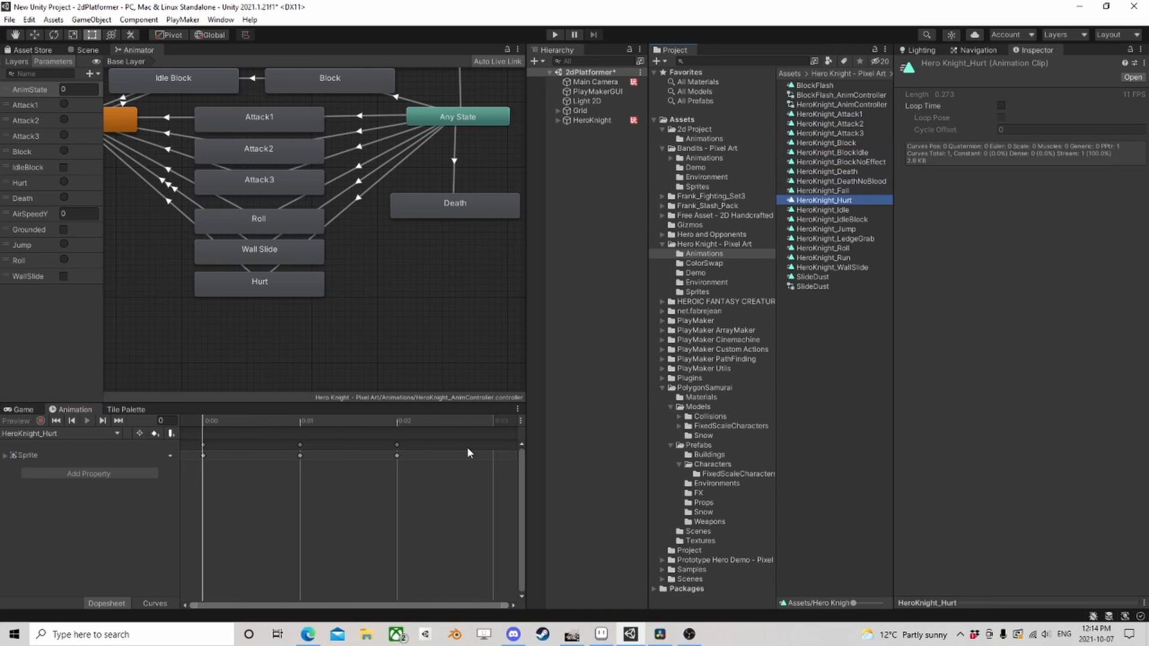
pyautogui.press('Down')
pyautogui.press('Down')
pyautogui.press('Down')
pyautogui.press('Down')
pyautogui.press('Down')
pyautogui.press('Down')
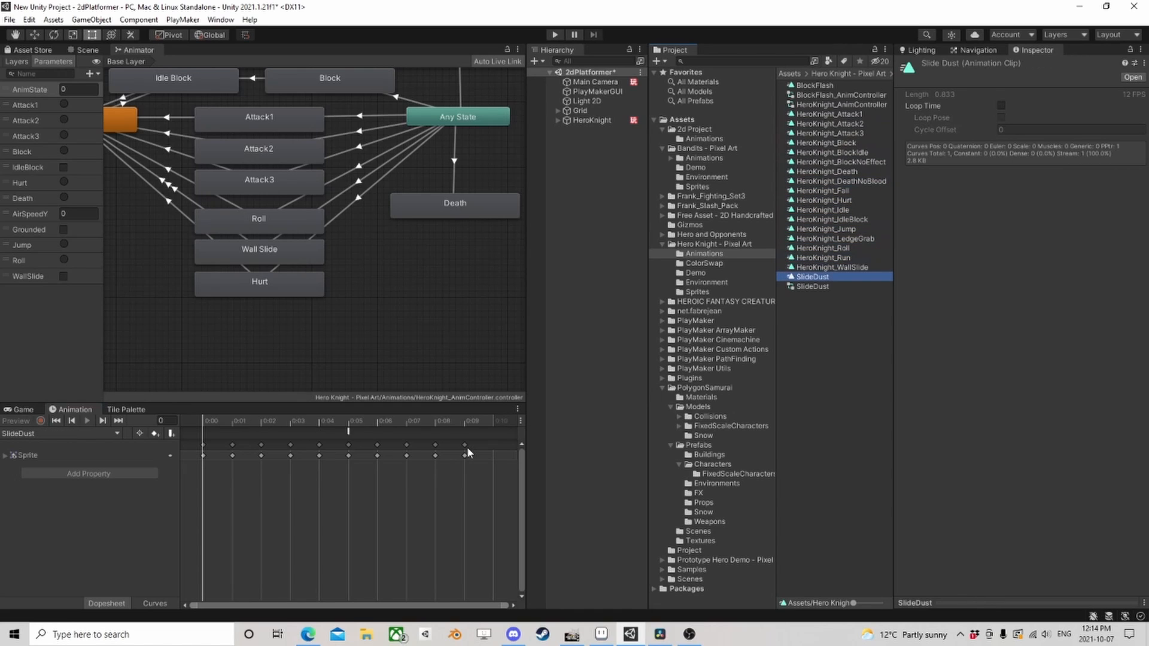
# - Delete the AE_SlideDust animation event from the HeroKnight_WallSlide clip
pyautogui.press('Up')
pyautogui.click(319, 431)
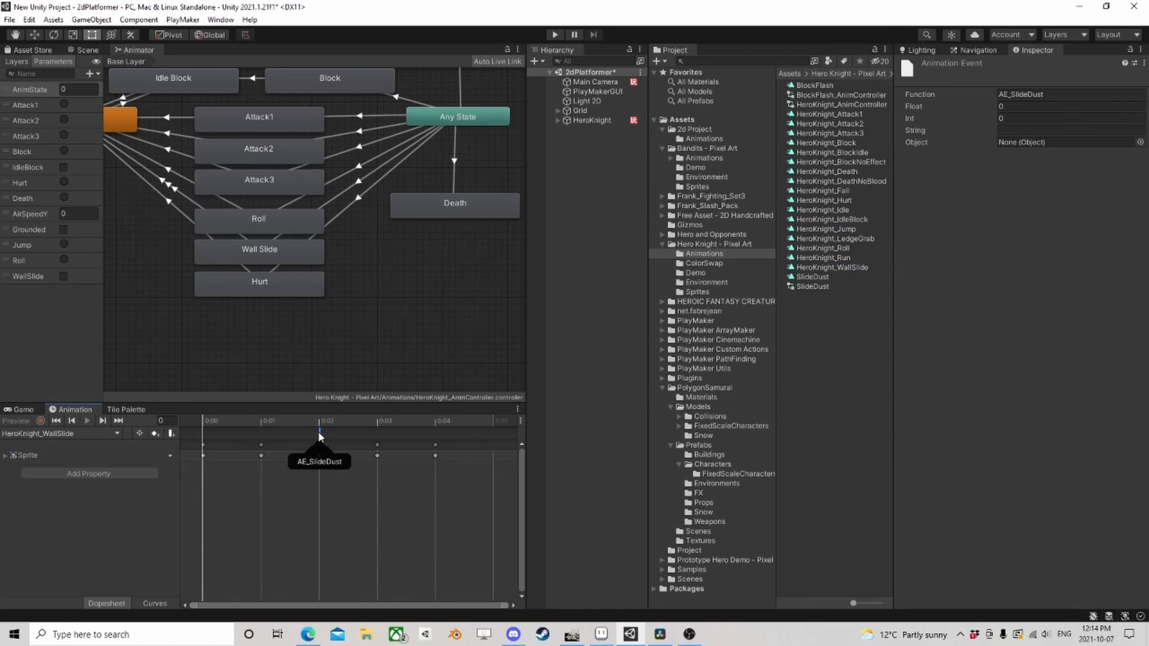
pyautogui.press('Delete')
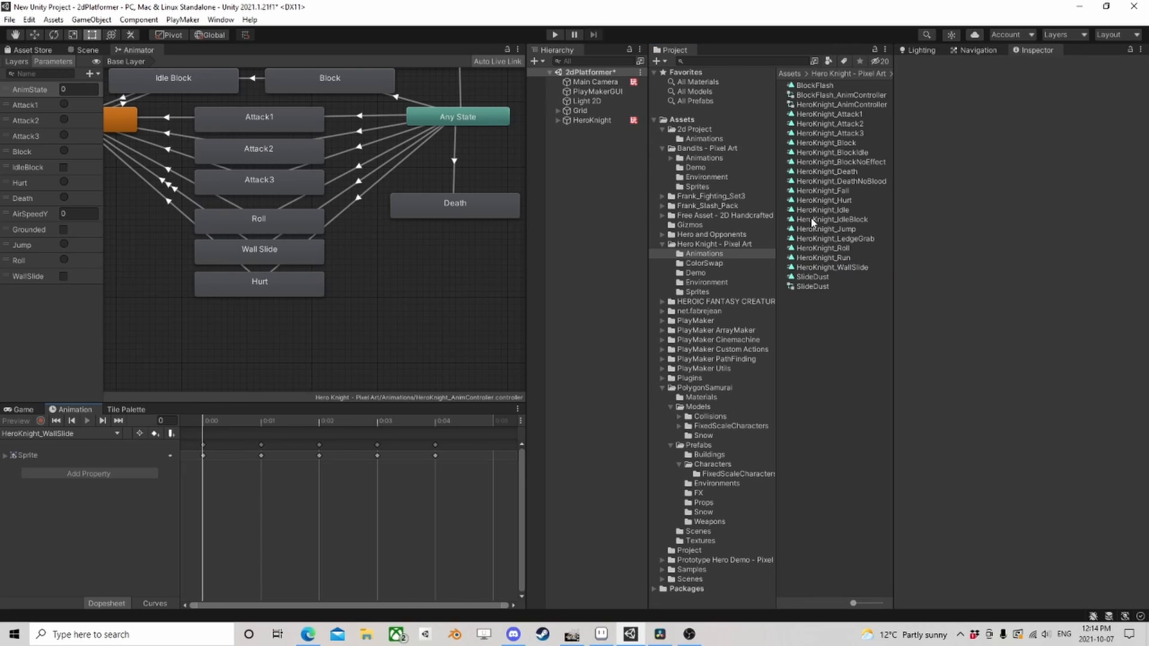
# - Go through the clips from HeroKnight_IdleBlock onward and delete the destroyEvent animation event from the SlideDust clip
pyautogui.click(829, 222)
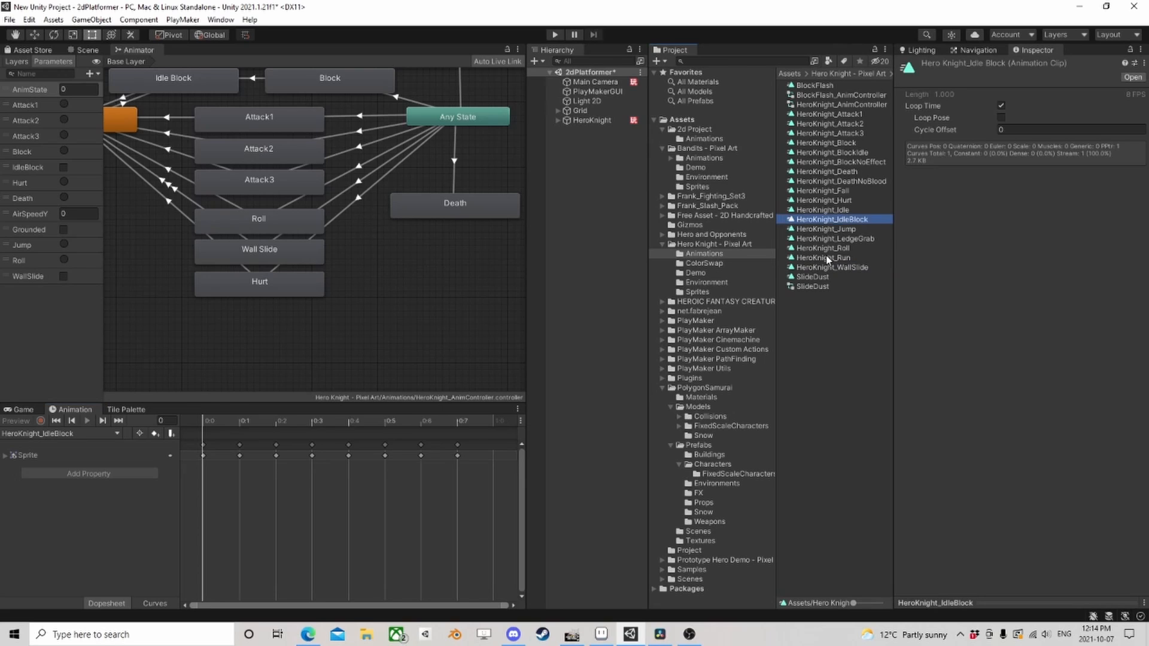
pyautogui.press('Down')
pyautogui.press('Down')
pyautogui.press('Down')
pyautogui.press('Down')
pyautogui.press('Down')
pyautogui.press('Down')
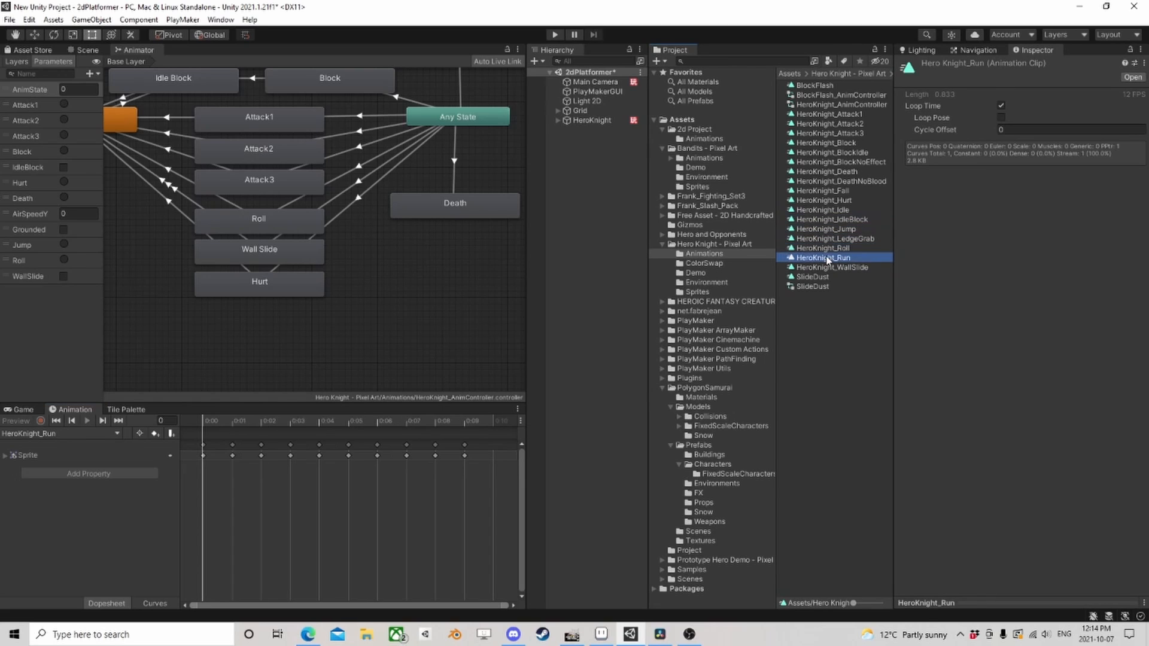
pyautogui.click(351, 432)
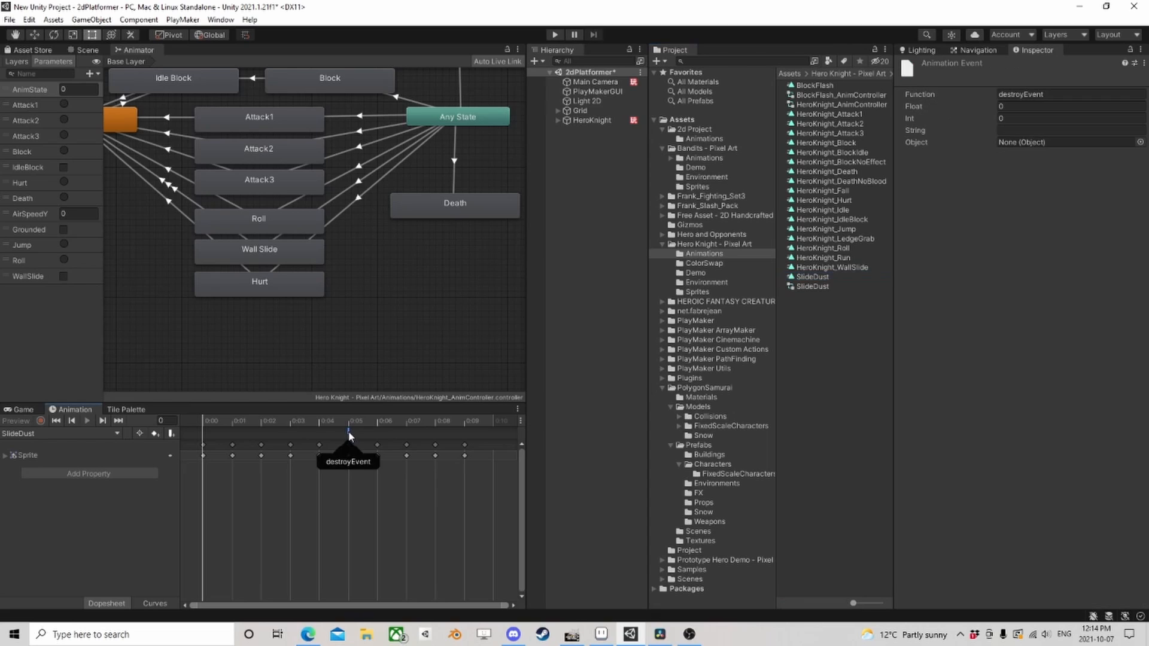
pyautogui.press('Delete')
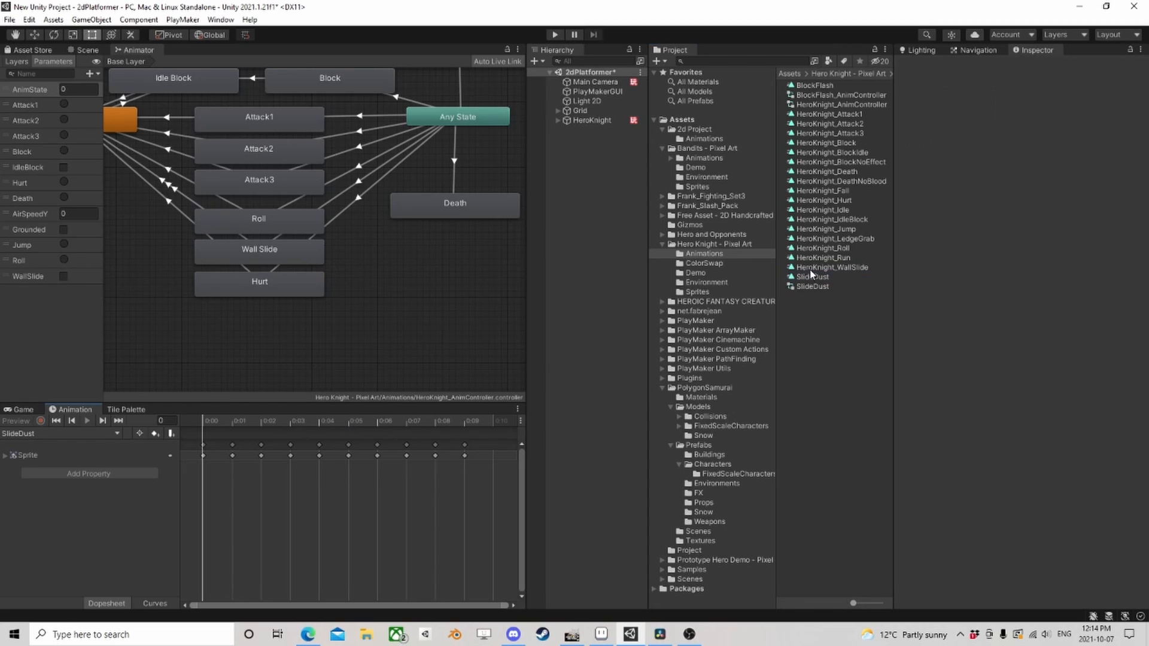
# - Recheck every clip from SlideDust back up to BlockFlash for leftover animation events
pyautogui.click(812, 285)
pyautogui.press('Up')
pyautogui.press('Up')
pyautogui.press('Up')
pyautogui.press('Up')
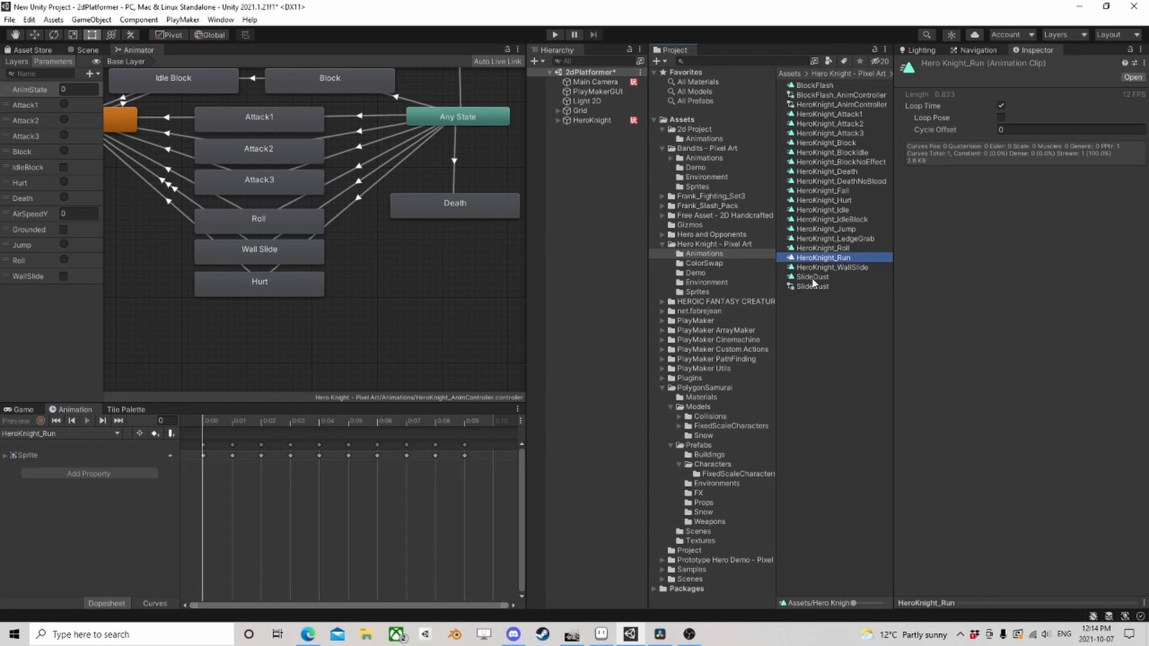
pyautogui.press('Up')
pyautogui.press('Up')
pyautogui.press('Up')
pyautogui.press('Up')
pyautogui.press('Up')
pyautogui.press('Up')
pyautogui.press('Up')
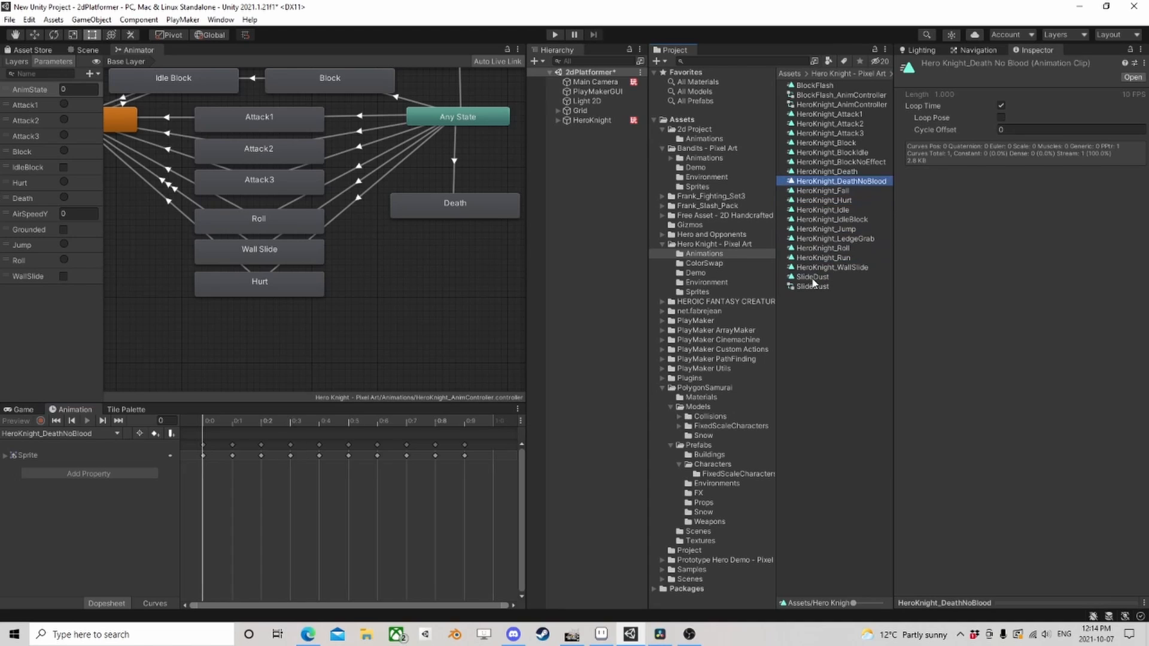
pyautogui.press('Up')
pyautogui.press('Up')
pyautogui.press('Up')
pyautogui.press('Up')
pyautogui.press('Up')
pyautogui.press('Up')
pyautogui.press('Up')
pyautogui.press('Up')
pyautogui.press('Up')
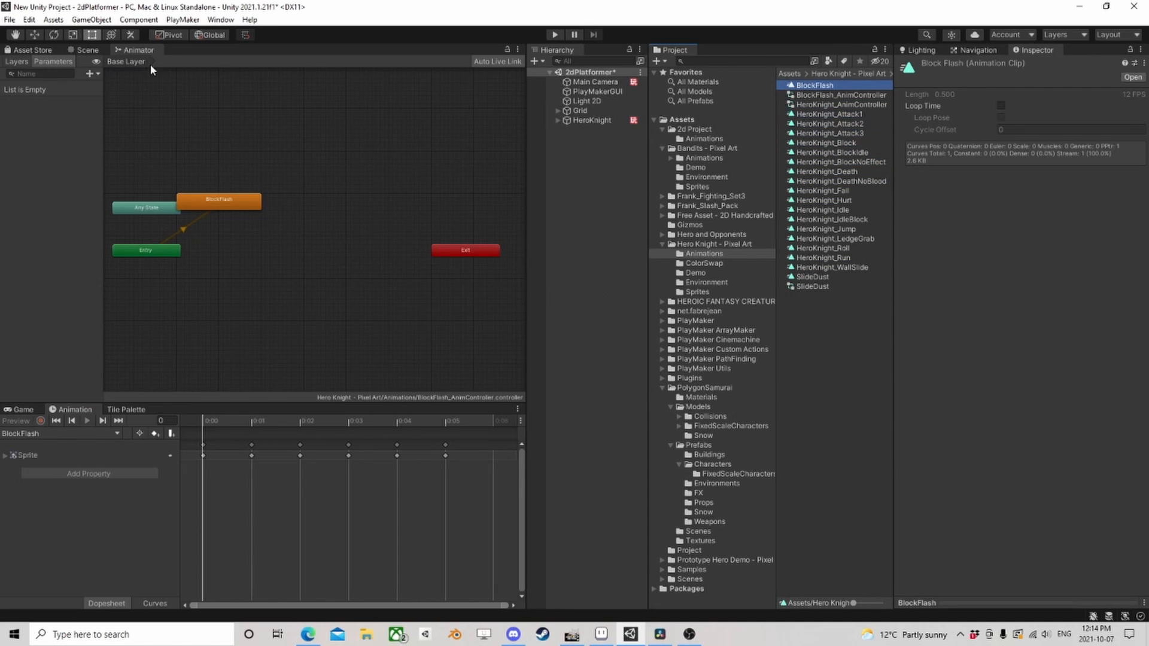
# - Return to the Scene view and save the 2dPlatformer scene
pyautogui.click(87, 50)
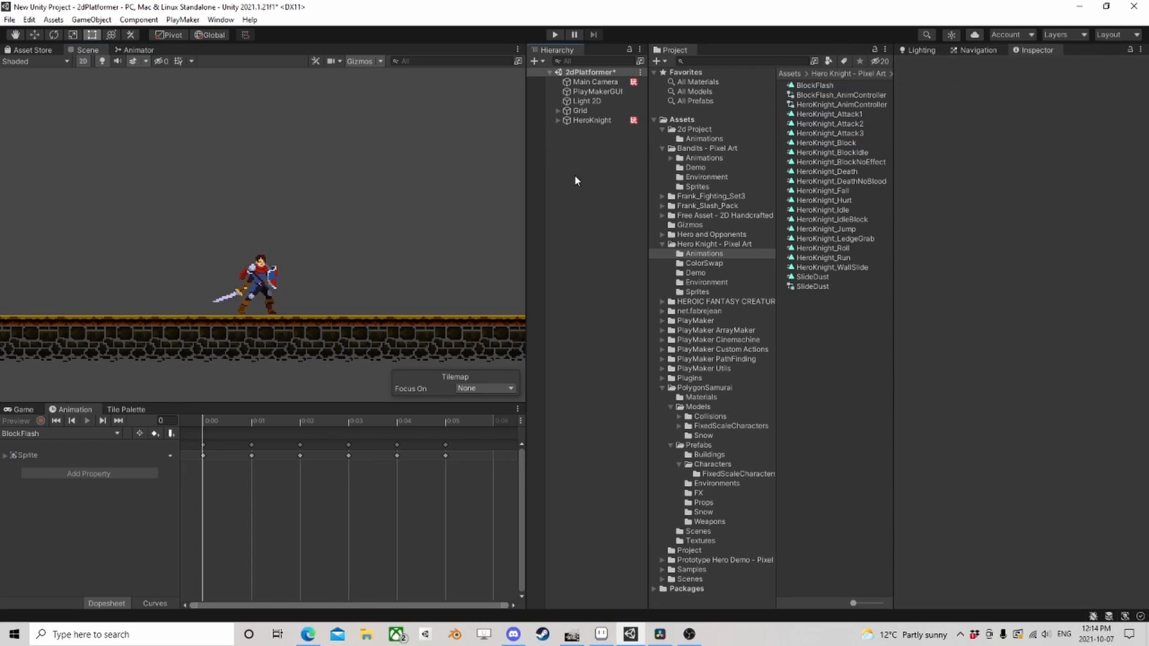
pyautogui.click(10, 20)
pyautogui.click(27, 77)
# - Create a 2D Square sprite and move it in front of HeroKnight, to about X 2.69, Y 0.12
pyautogui.rightClick(560, 161)
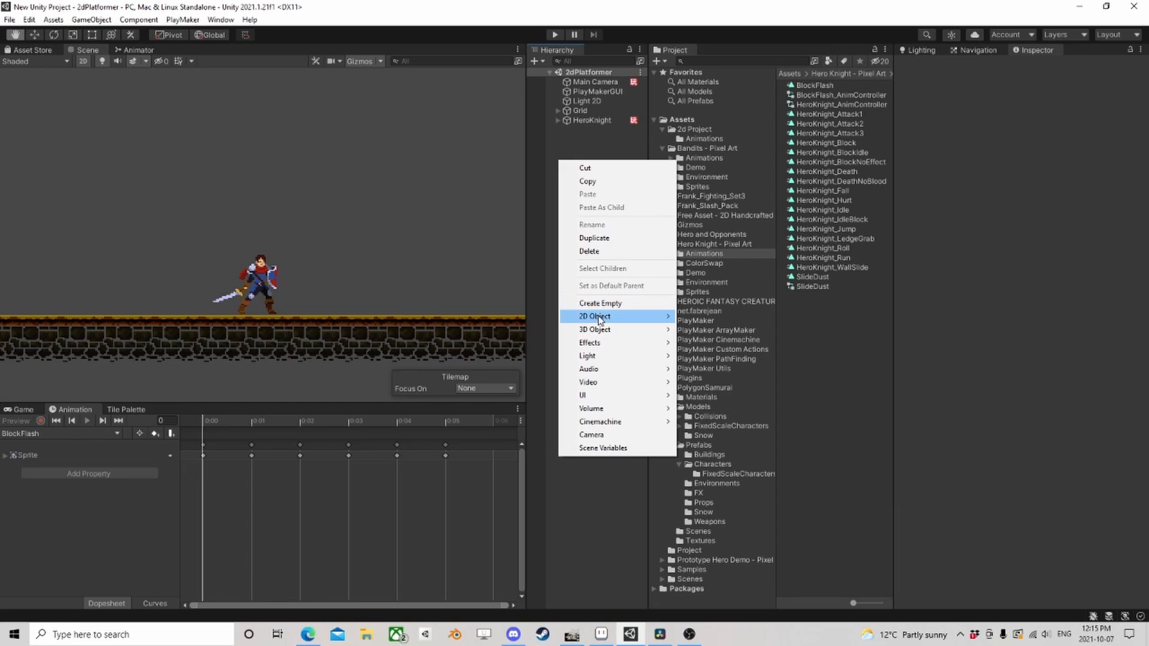
pyautogui.moveTo(600, 322)
pyautogui.moveTo(723, 318)
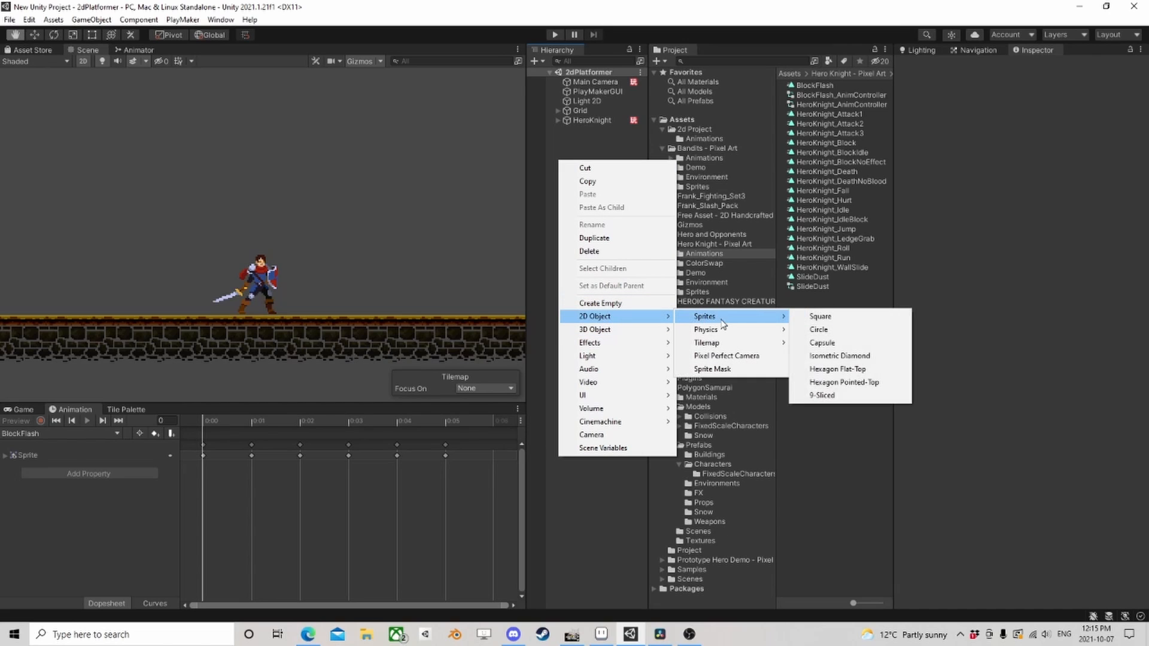
pyautogui.click(817, 317)
pyautogui.press('Return')
pyautogui.press('w')
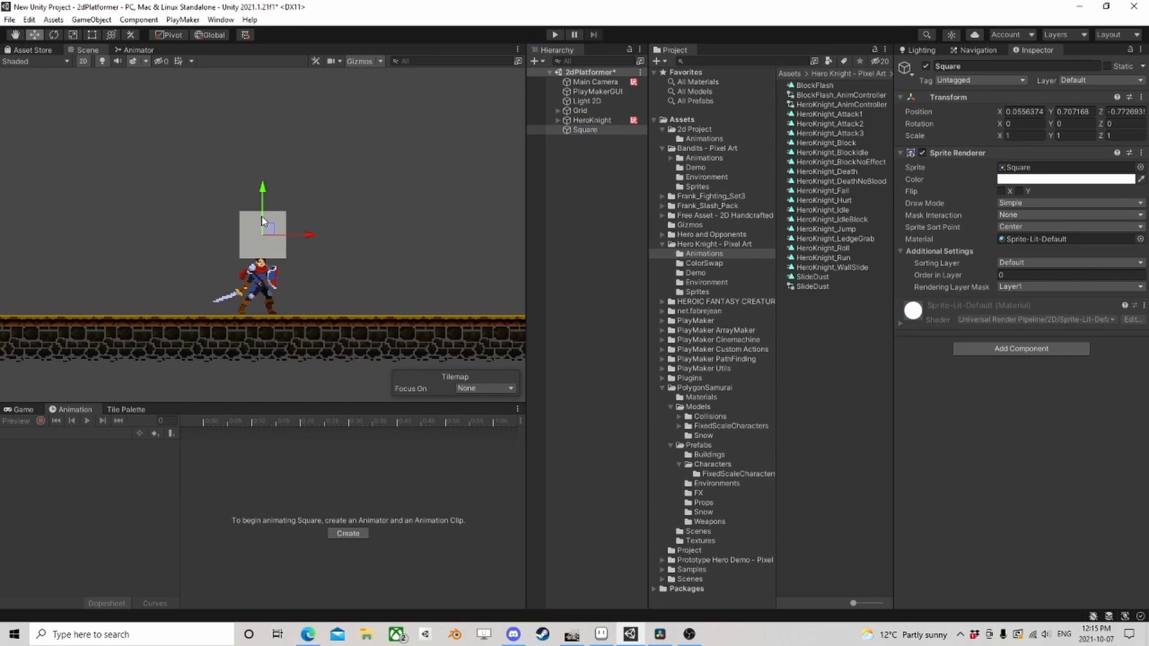
pyautogui.moveTo(279, 223); pyautogui.dragTo(411, 259)
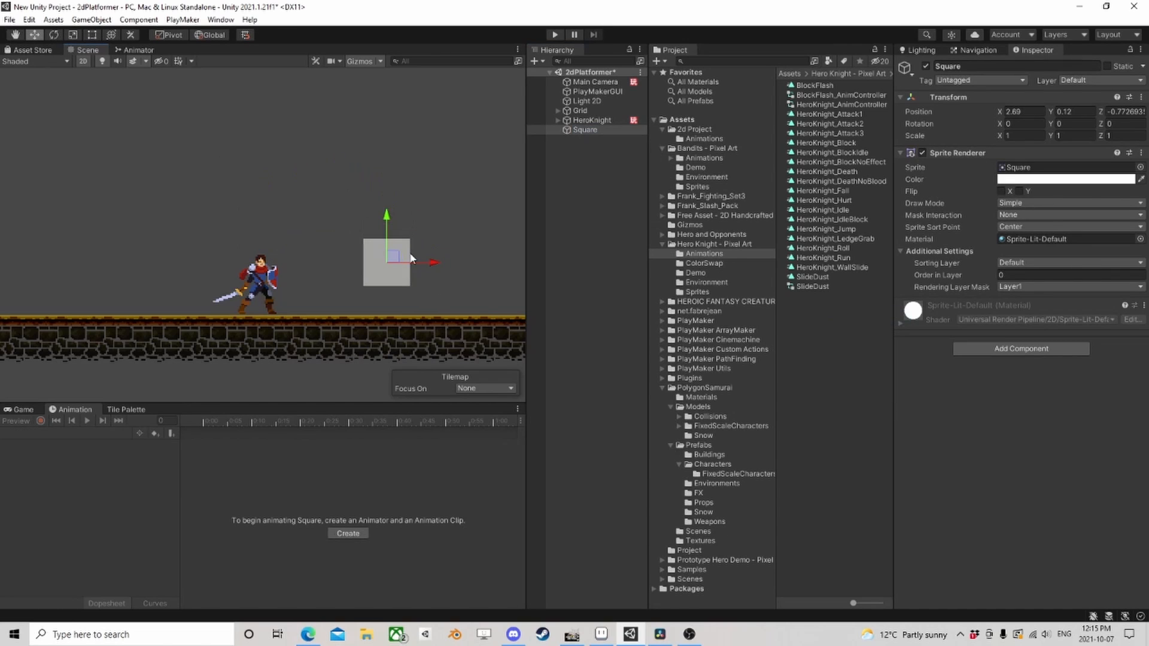
# - Add a Box Collider 2D component to the Square and turn on Is Trigger
pyautogui.click(1021, 348)
pyautogui.write('box')
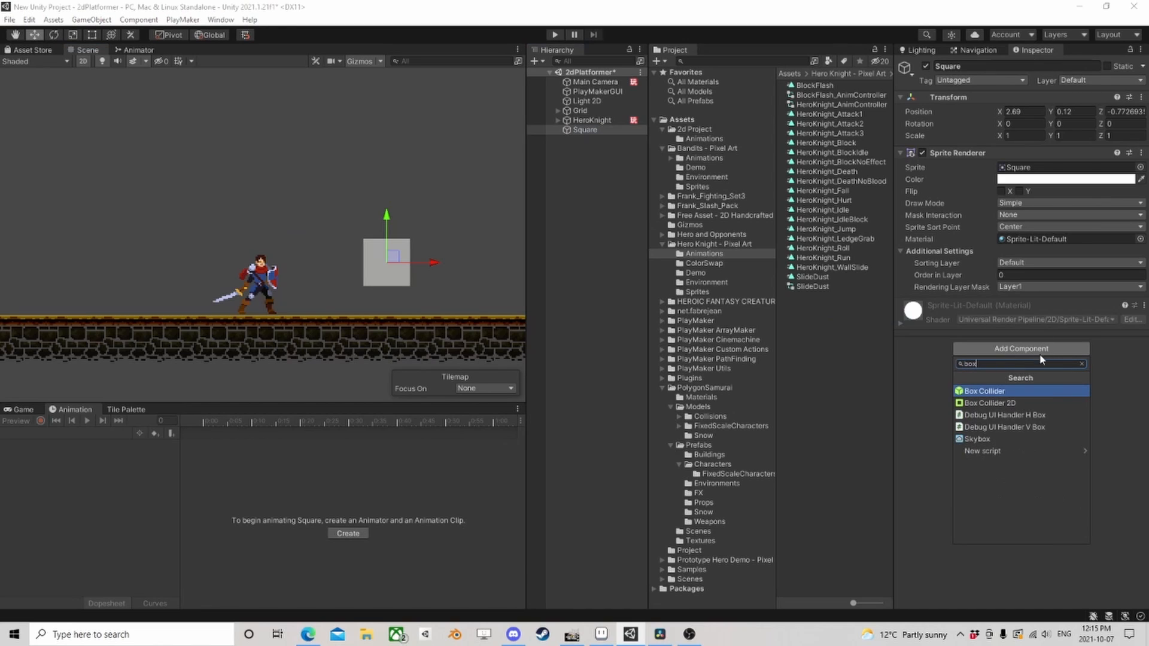
pyautogui.click(1011, 403)
pyautogui.click(1001, 349)
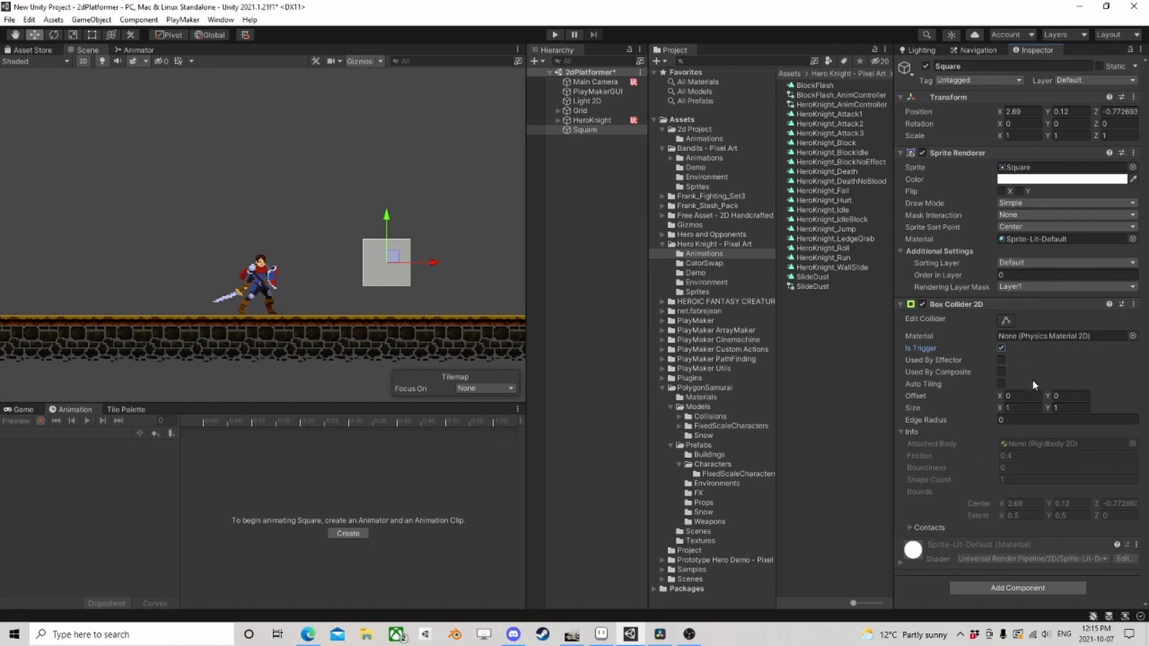
# - Add a PlayMakerFSM component to the Square and open its FSM for editing
pyautogui.click(1044, 594)
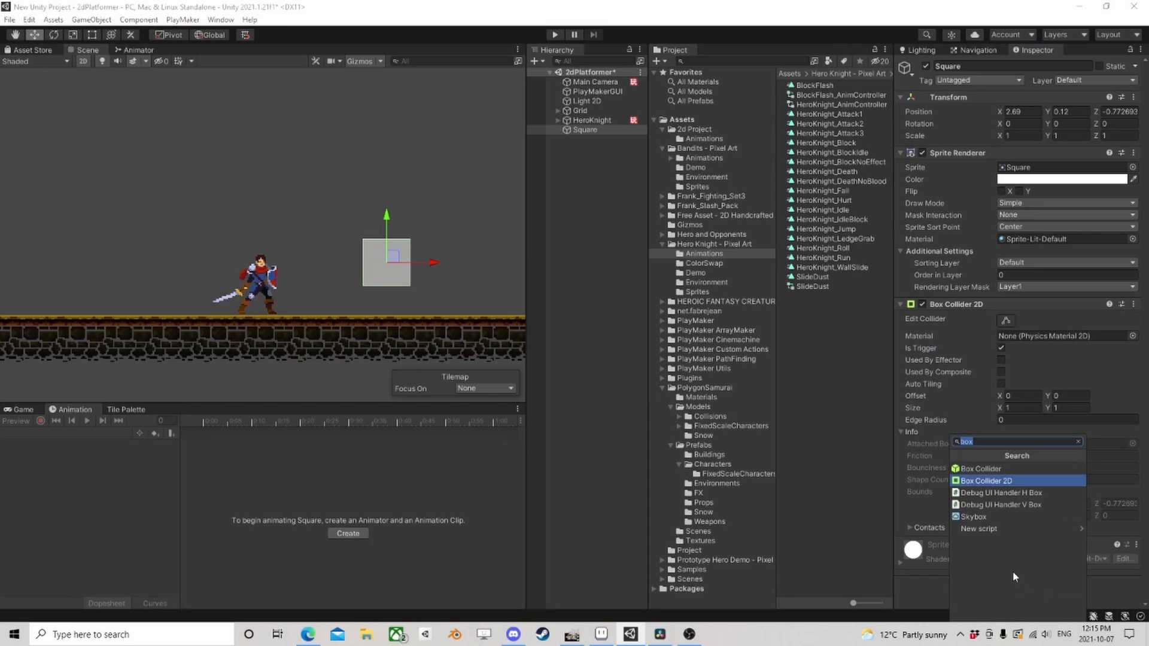
pyautogui.write('fsm')
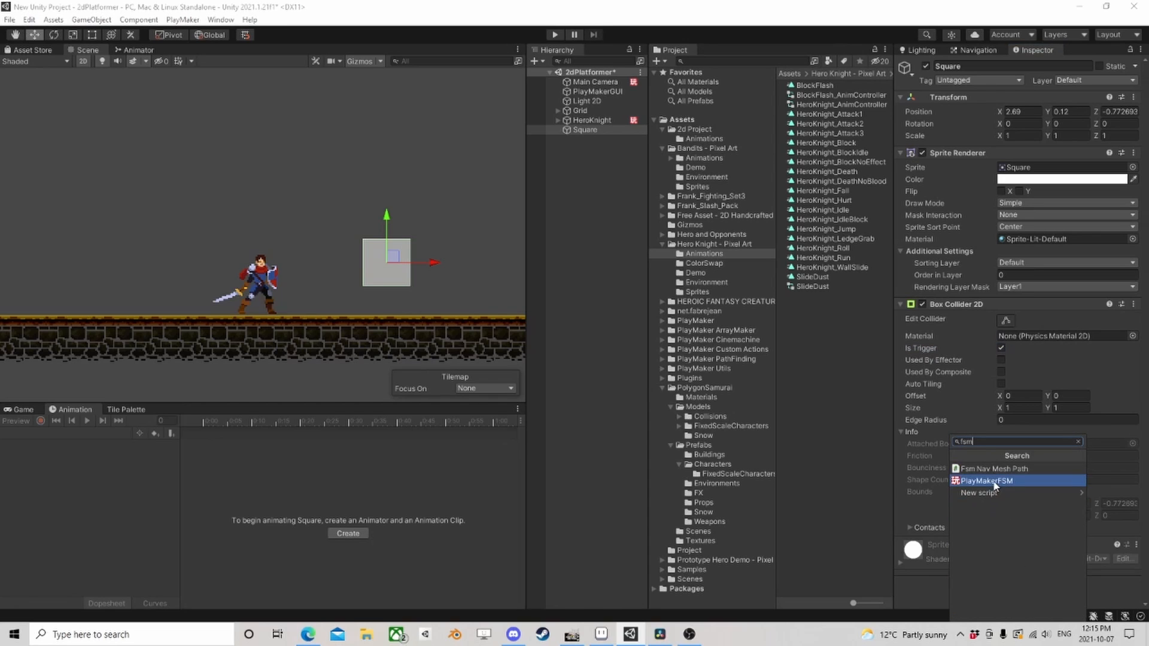
pyautogui.click(994, 481)
pyautogui.scroll(-3, 1019, 491)
pyautogui.click(1123, 451)
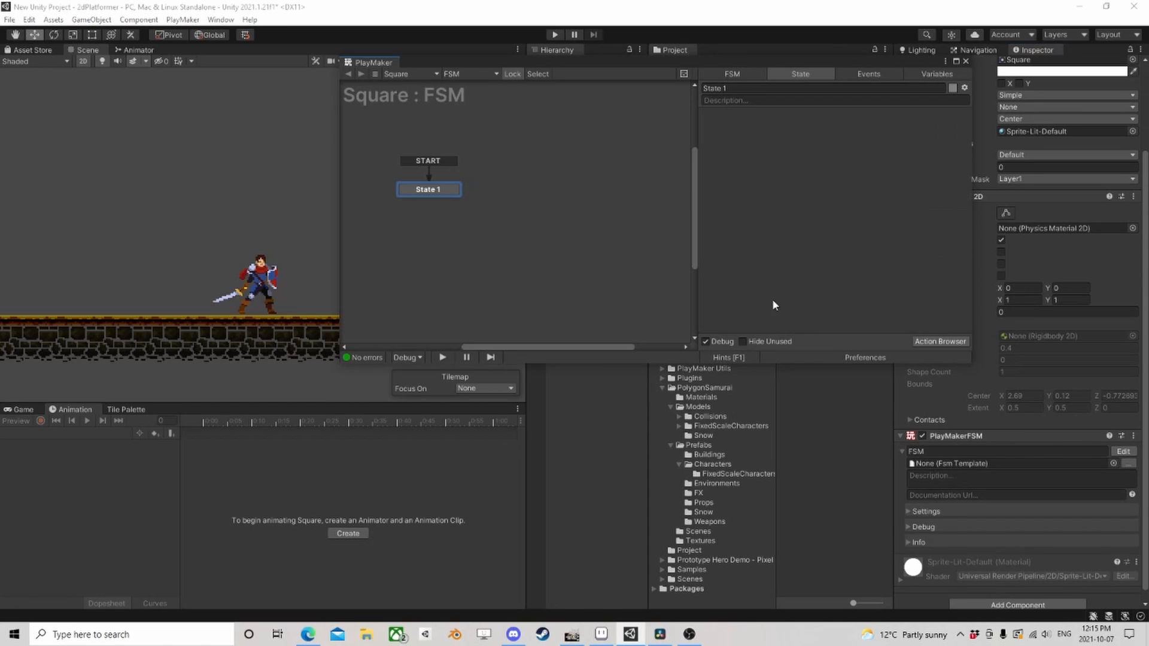
# - Add a Trigger2D Event action to State 1 of the Square's FSM and close the action browser
pyautogui.click(915, 341)
pyautogui.write('trigger')
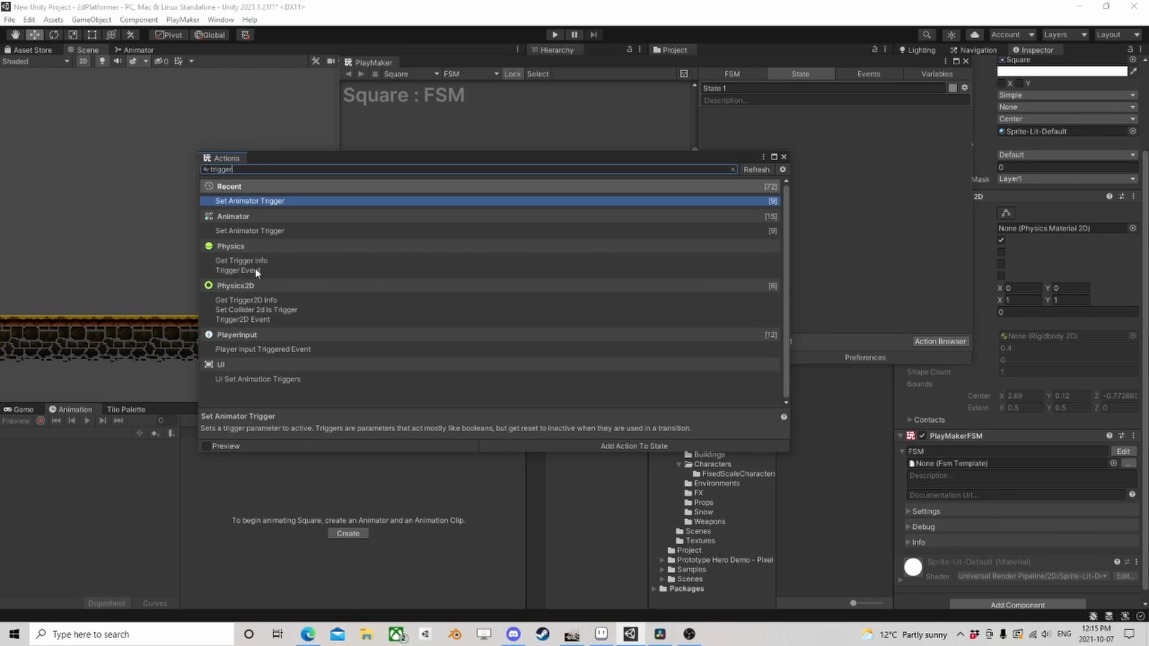
pyautogui.click(256, 271)
pyautogui.doubleClick(238, 321)
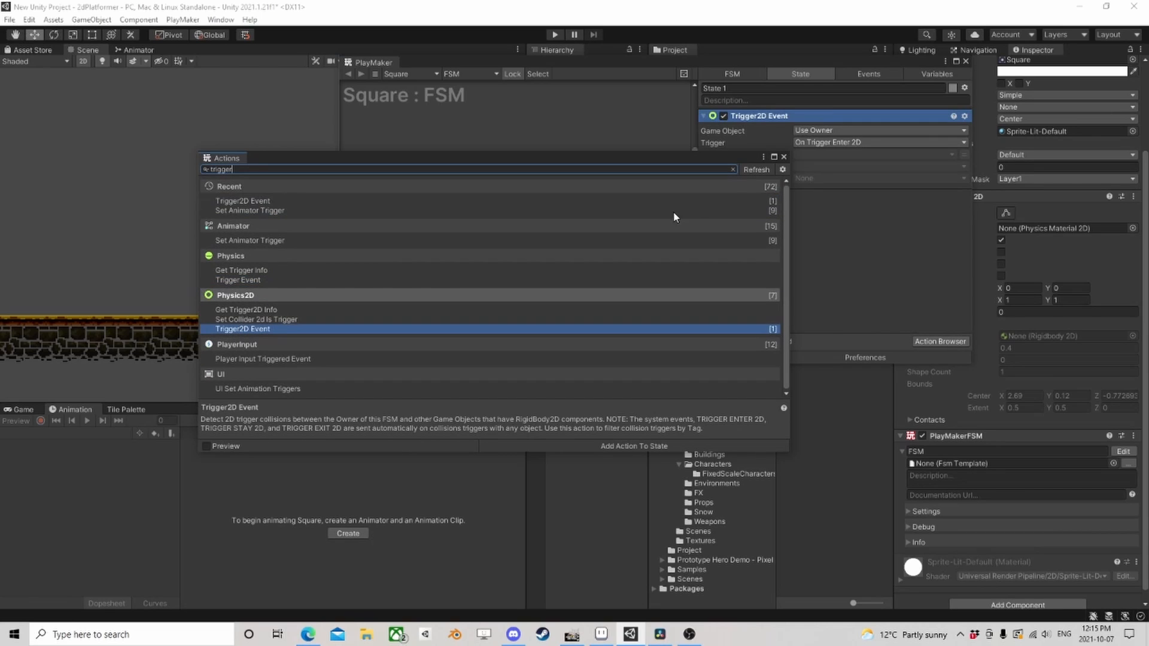
pyautogui.click(784, 158)
# - Set the Trigger2D Event's collide tag to Player and make it send a new event named hit
pyautogui.click(837, 155)
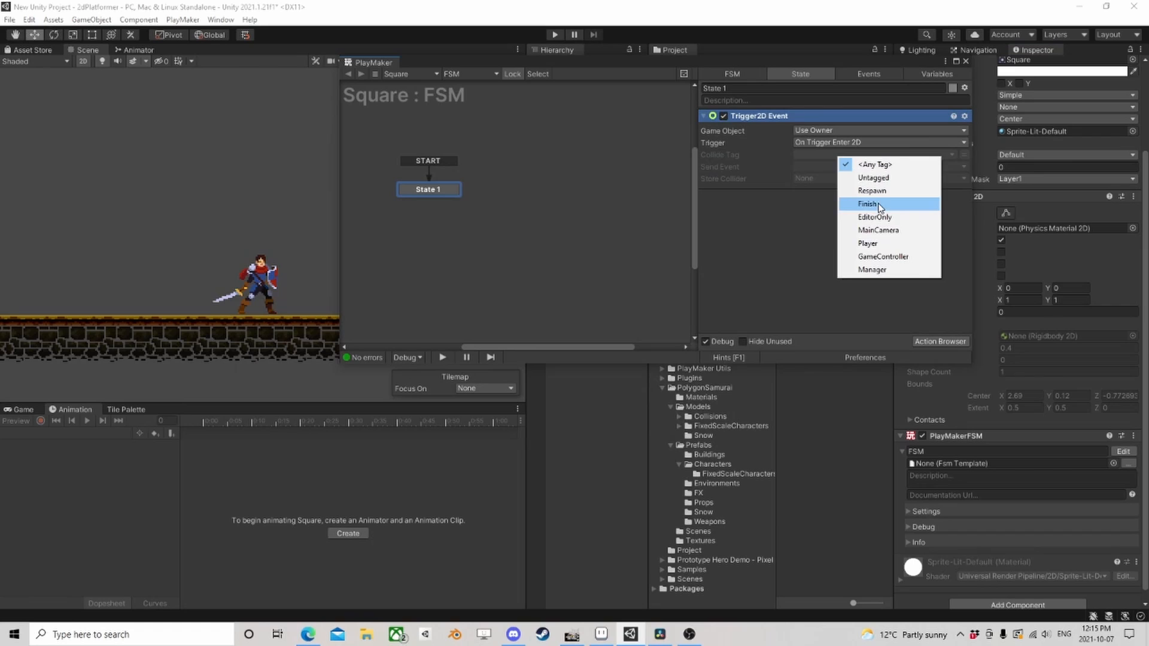
pyautogui.click(867, 244)
pyautogui.click(826, 167)
pyautogui.click(835, 242)
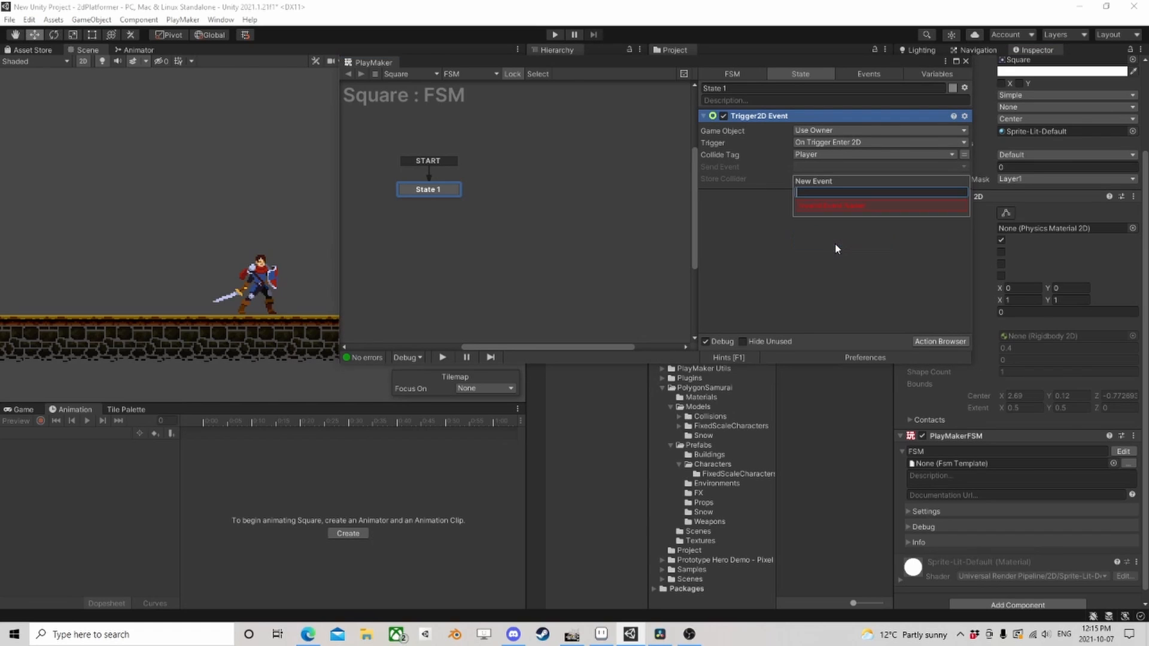
pyautogui.write('hit')
pyautogui.press('Return')
# - Store the Trigger2D Event's collider in a new variable named player
pyautogui.click(817, 179)
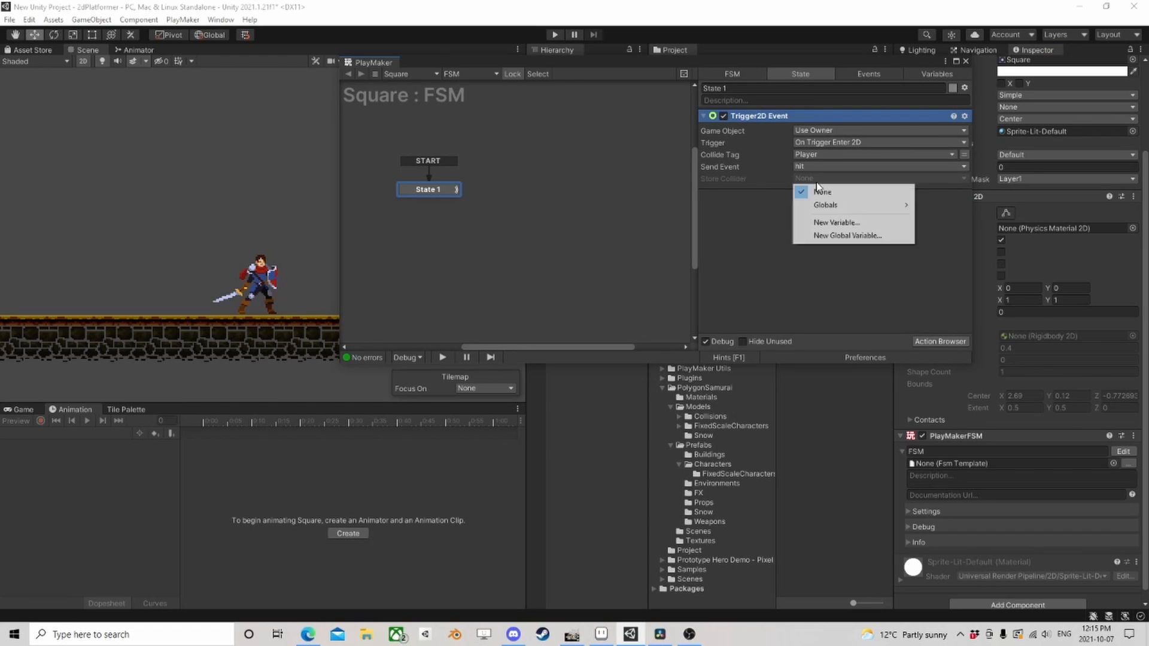
pyautogui.click(823, 222)
pyautogui.write('player')
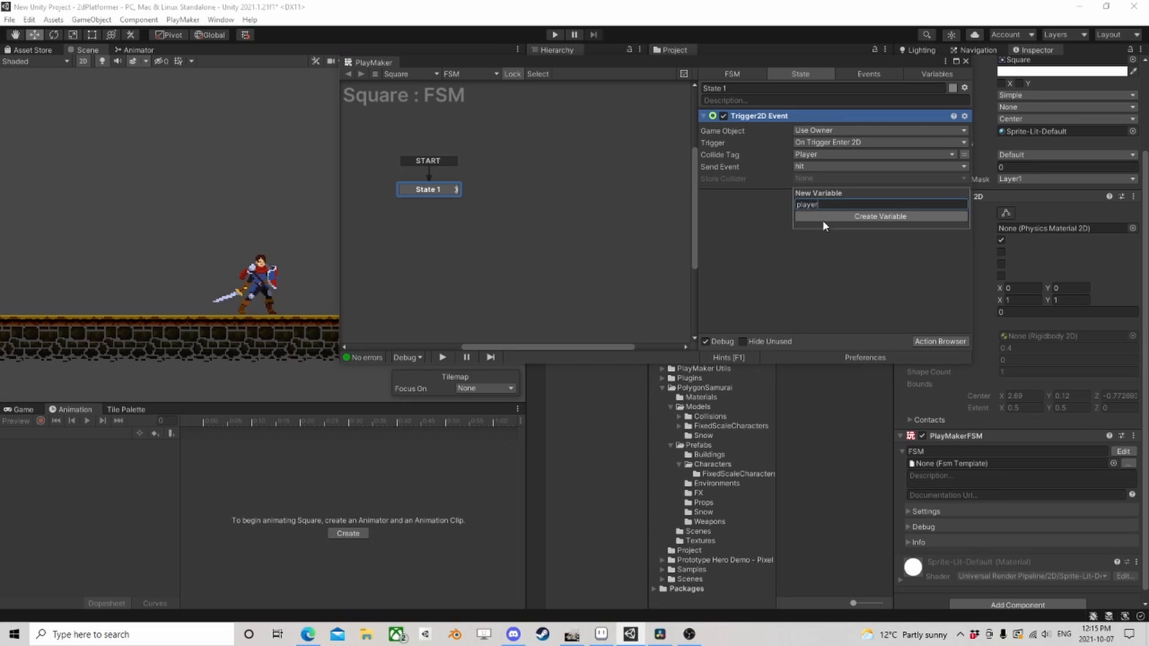
pyautogui.press('Return')
# - Add a hit transition to State 1 of the Square's FSM and link it to a new State 2 beside it
pyautogui.rightClick(421, 194)
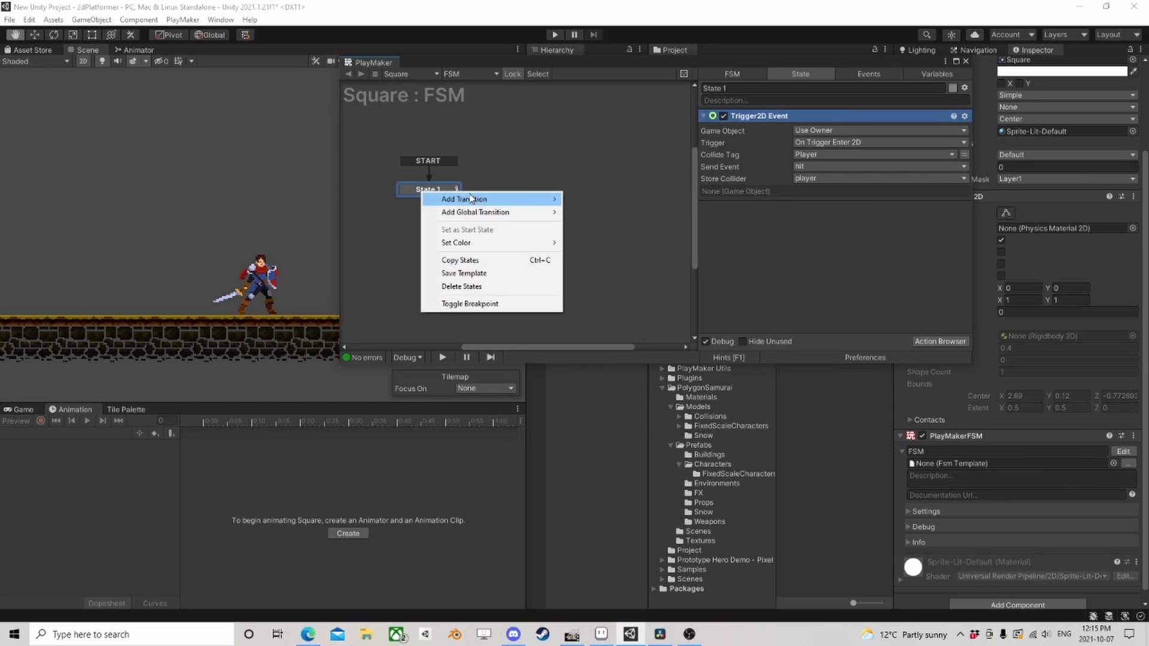
pyautogui.moveTo(467, 195)
pyautogui.click(583, 198)
pyautogui.moveTo(428, 200); pyautogui.dragTo(494, 195)
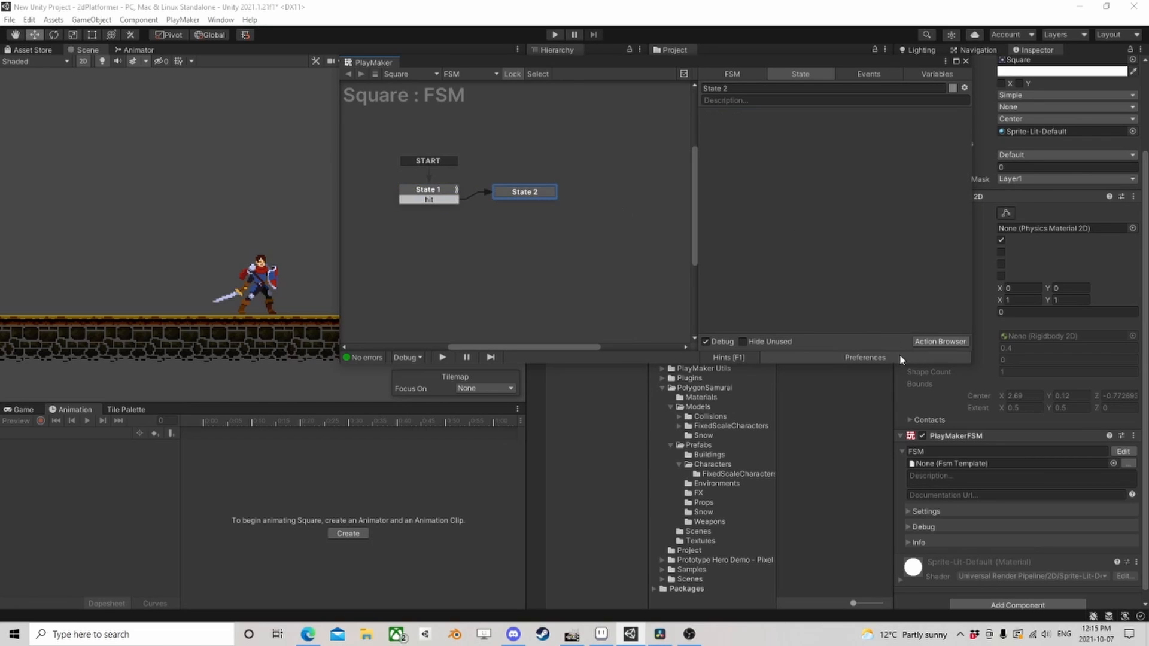
# - Add a Set Event Properties action to State 2 and close the action browser
pyautogui.click(943, 341)
pyautogui.write('set event')
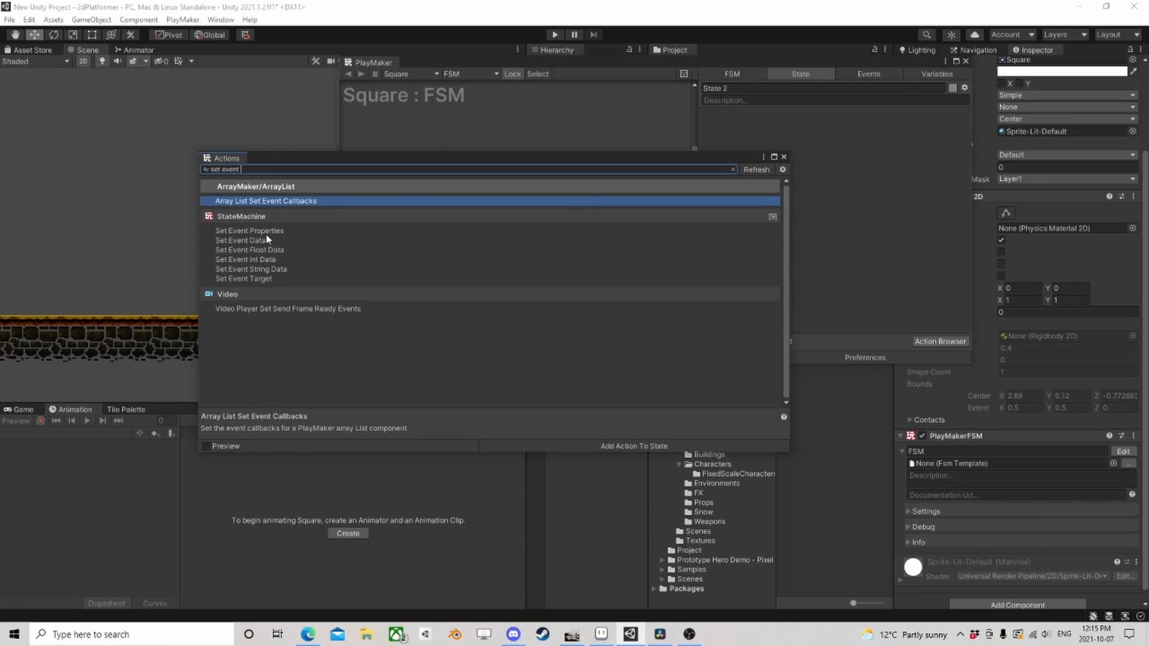
pyautogui.doubleClick(267, 234)
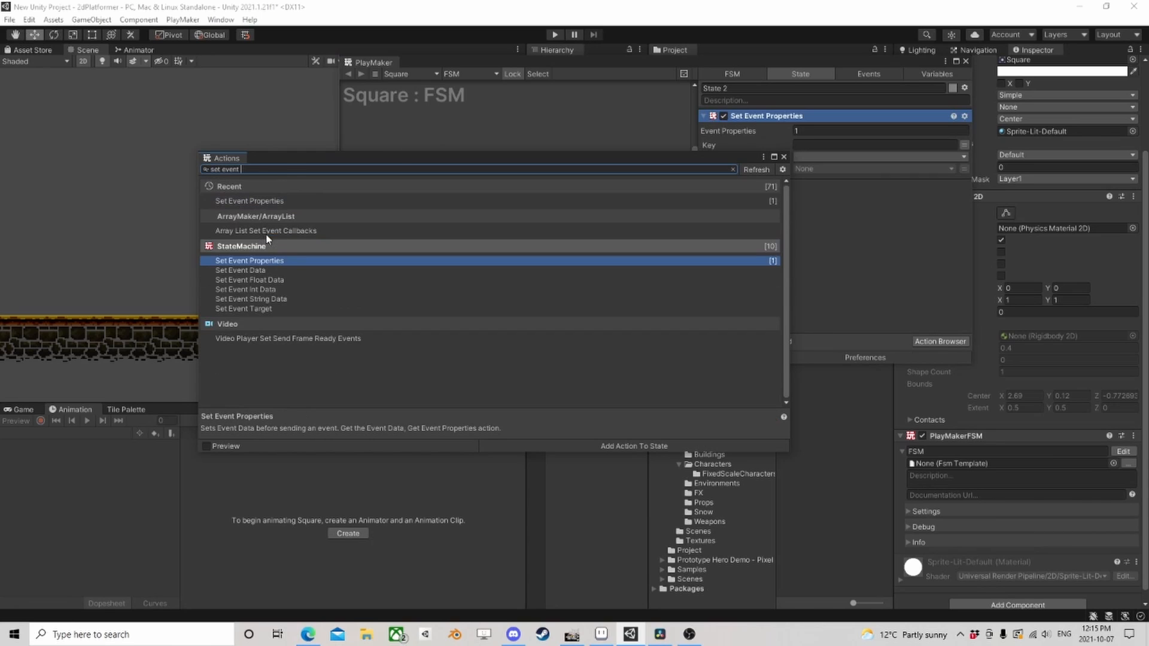
pyautogui.click(784, 157)
# - Configure the event property with key Damage, type Int and data 10
pyautogui.click(811, 145)
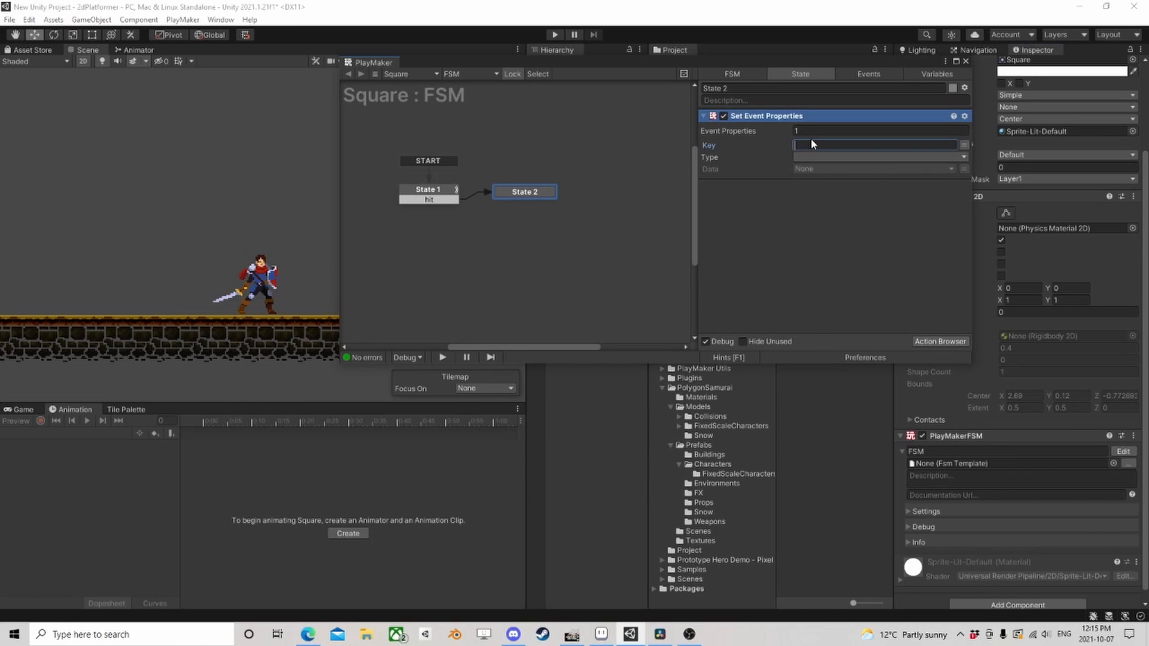
pyautogui.write('Damage')
pyautogui.click(820, 157)
pyautogui.click(819, 183)
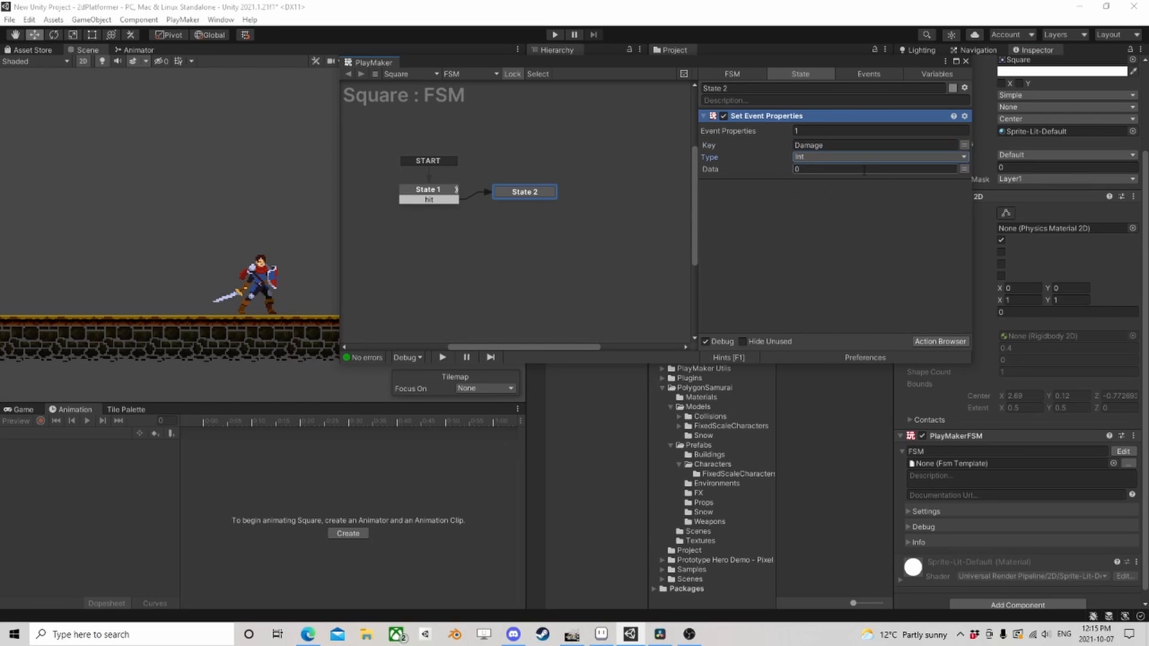
pyautogui.write('10')
# - Add a Send Event action to State 2 and place it below Set Event Properties
pyautogui.click(942, 341)
pyautogui.write('send e')
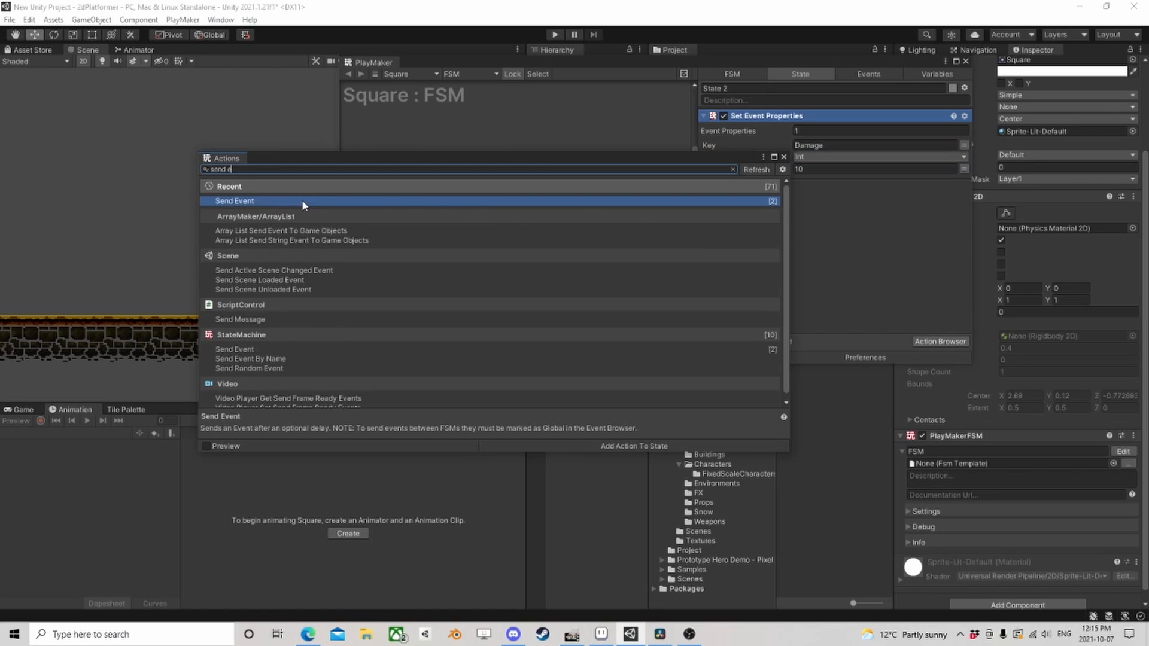
pyautogui.doubleClick(302, 201)
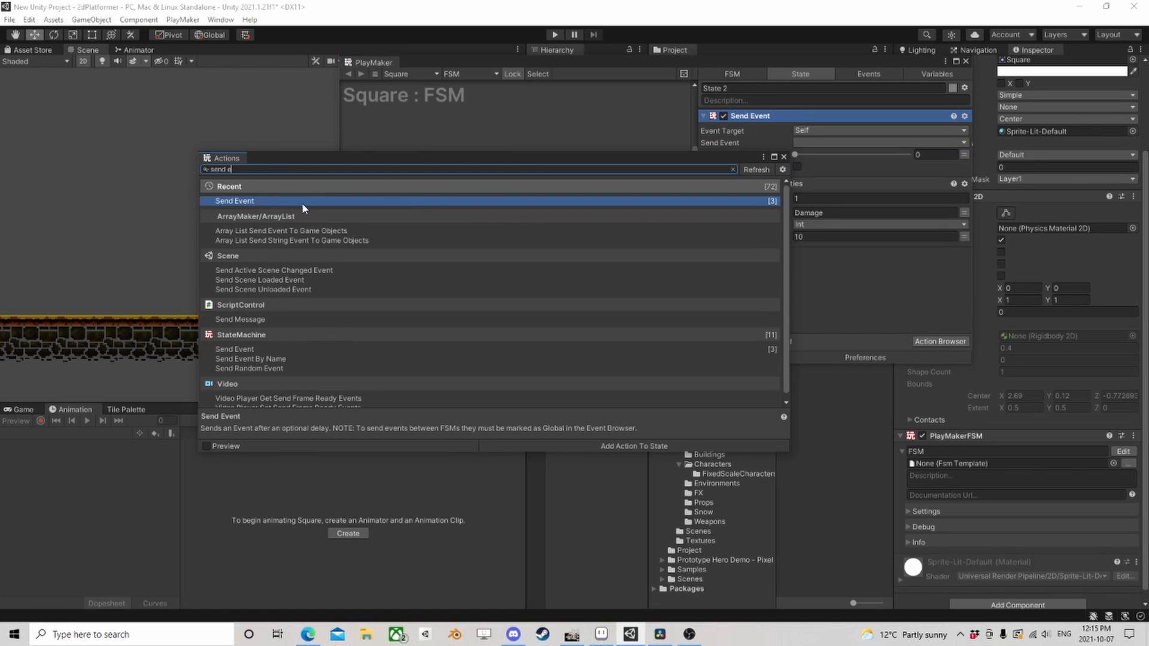
pyautogui.click(784, 157)
pyautogui.moveTo(757, 120); pyautogui.dragTo(778, 281)
# - Set the Send Event target to Game Object FSM, specifying the player variable as the game object
pyautogui.click(823, 201)
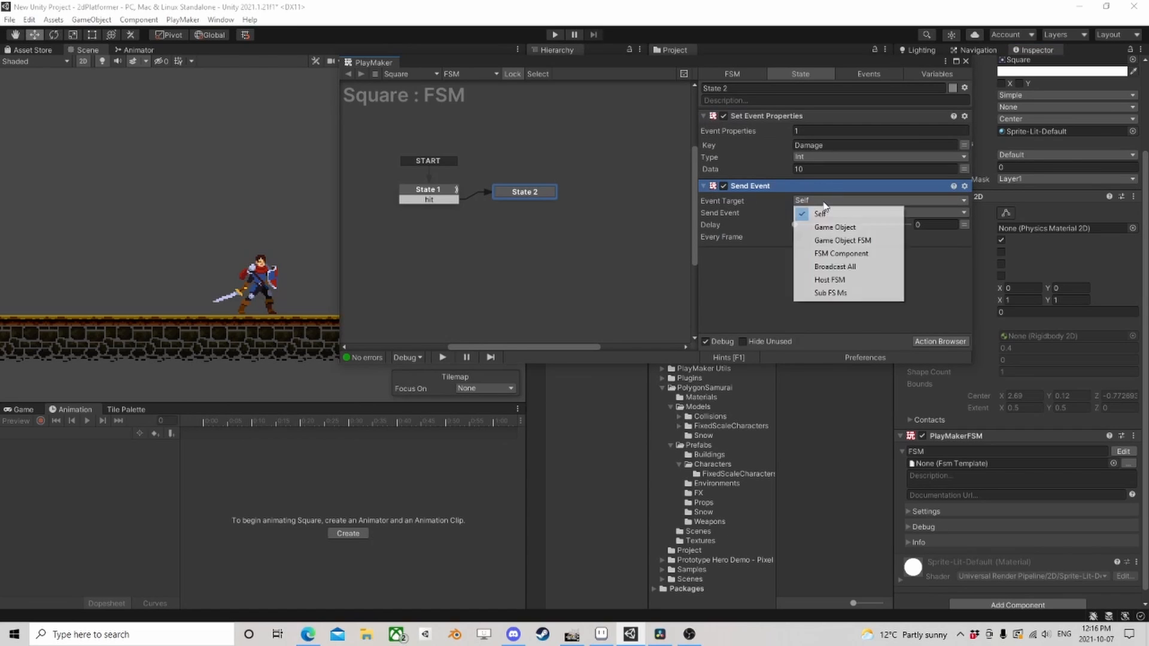
pyautogui.click(841, 240)
pyautogui.click(826, 212)
pyautogui.click(829, 239)
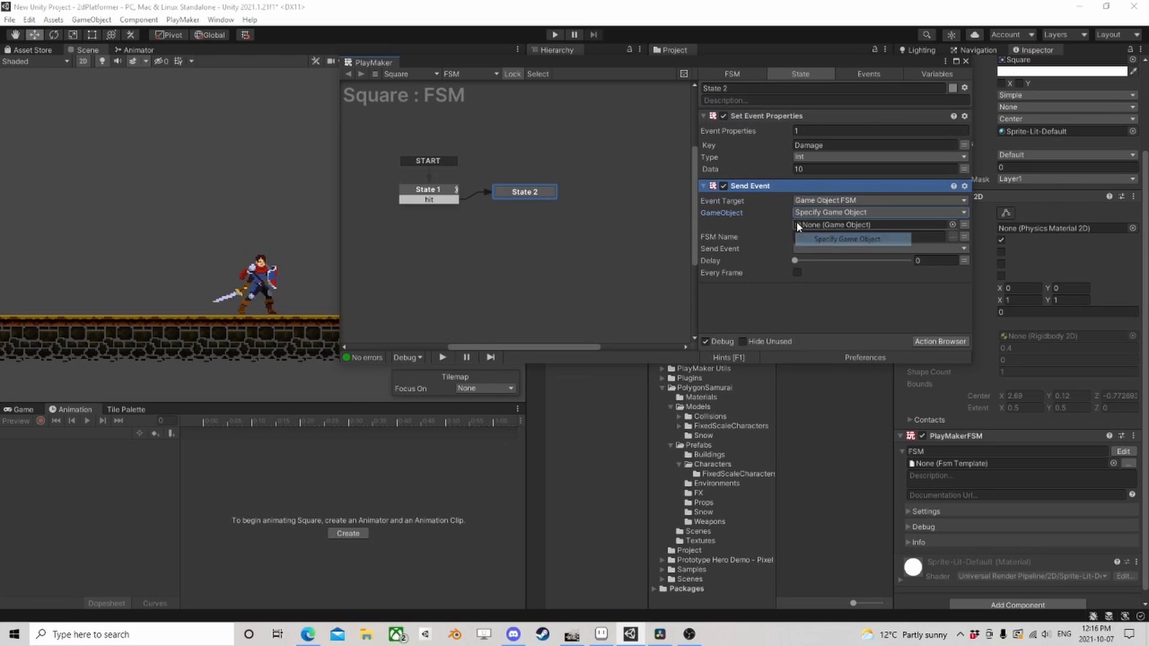
pyautogui.click(964, 225)
pyautogui.click(932, 224)
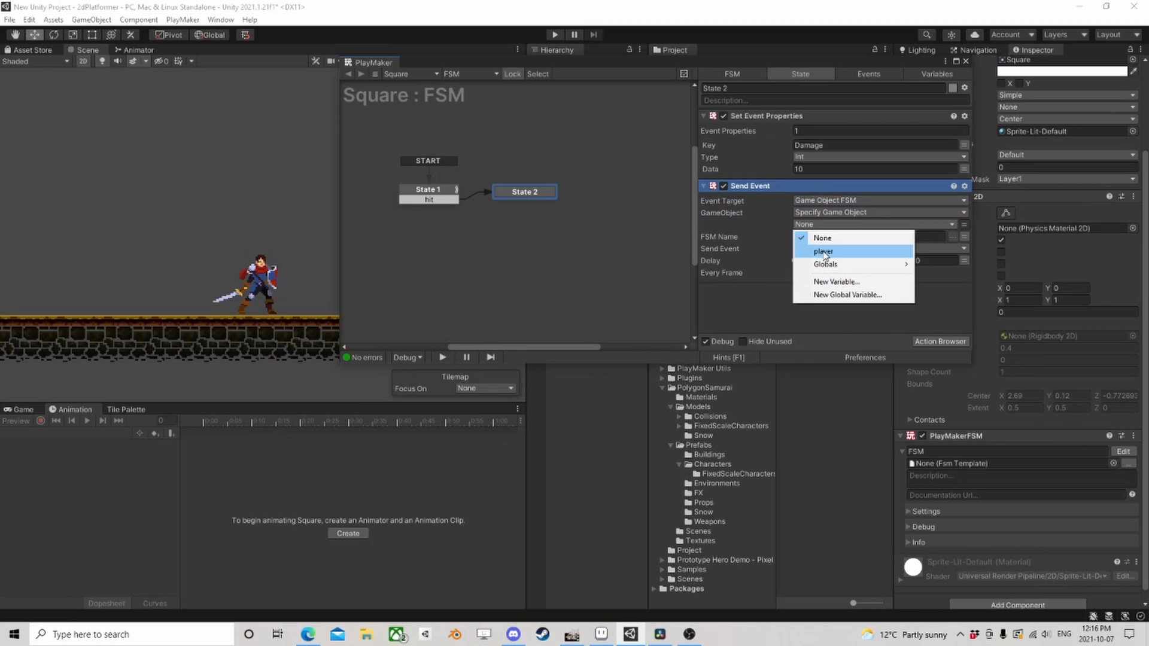
pyautogui.click(824, 252)
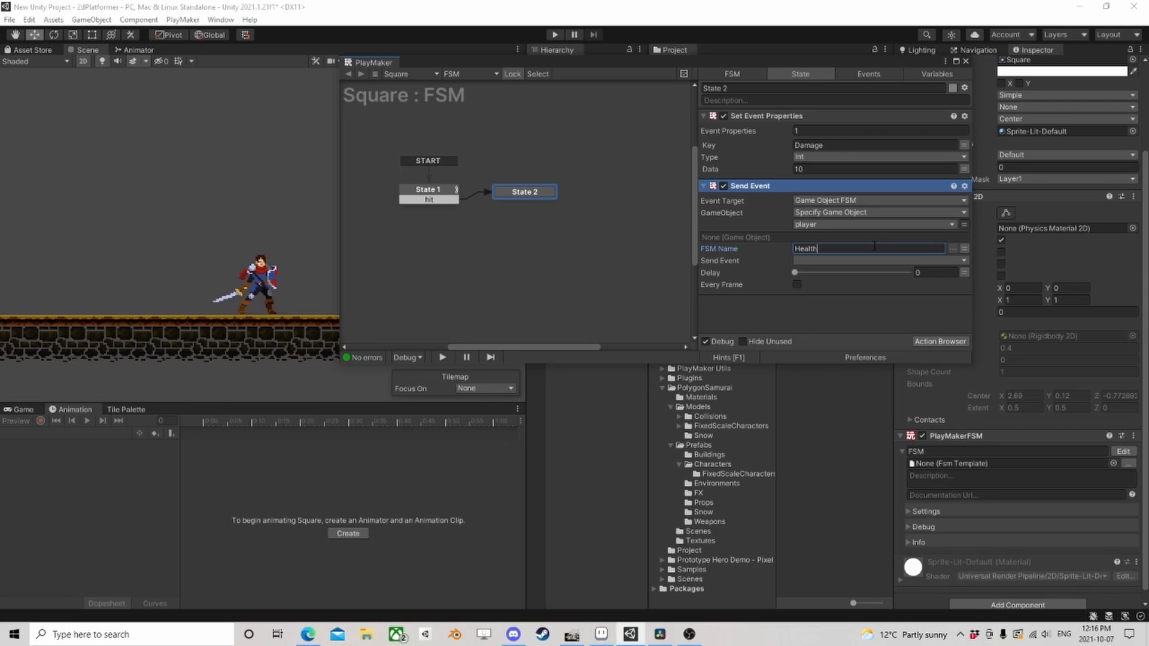
# - Set the Send Event's FSM name to Health and make it send the global event Damage
pyautogui.click(854, 261)
pyautogui.moveTo(860, 292)
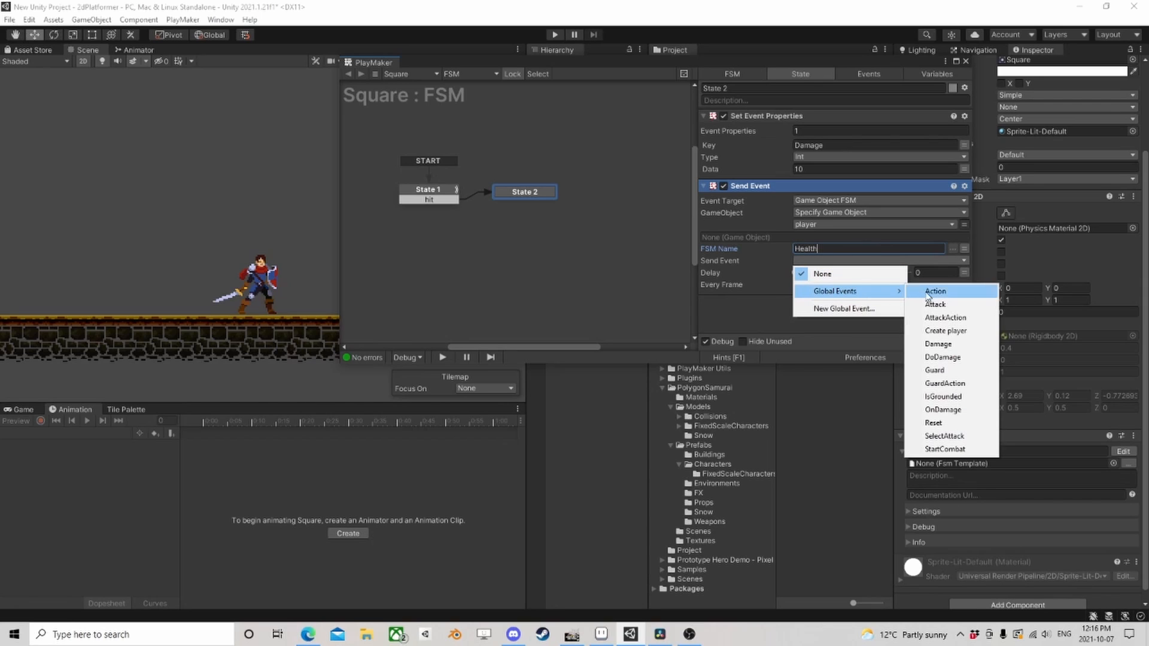
pyautogui.click(937, 344)
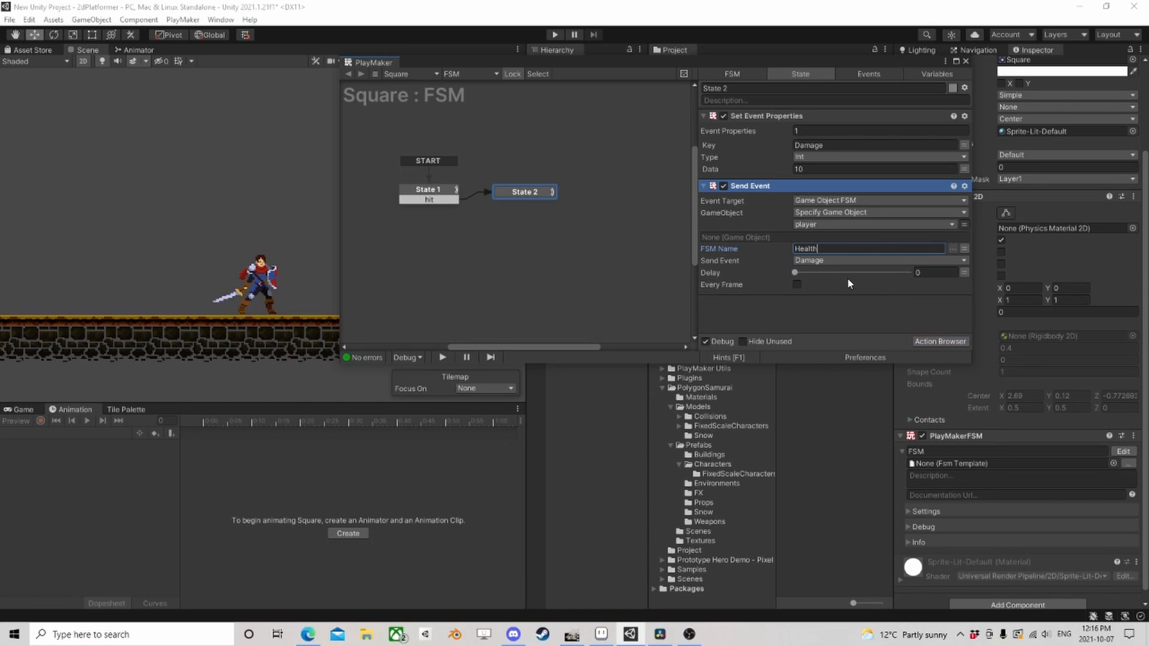
# - Add a FINISHED transition from State 2 back to State 1 and close the FSM editor
pyautogui.click(525, 197)
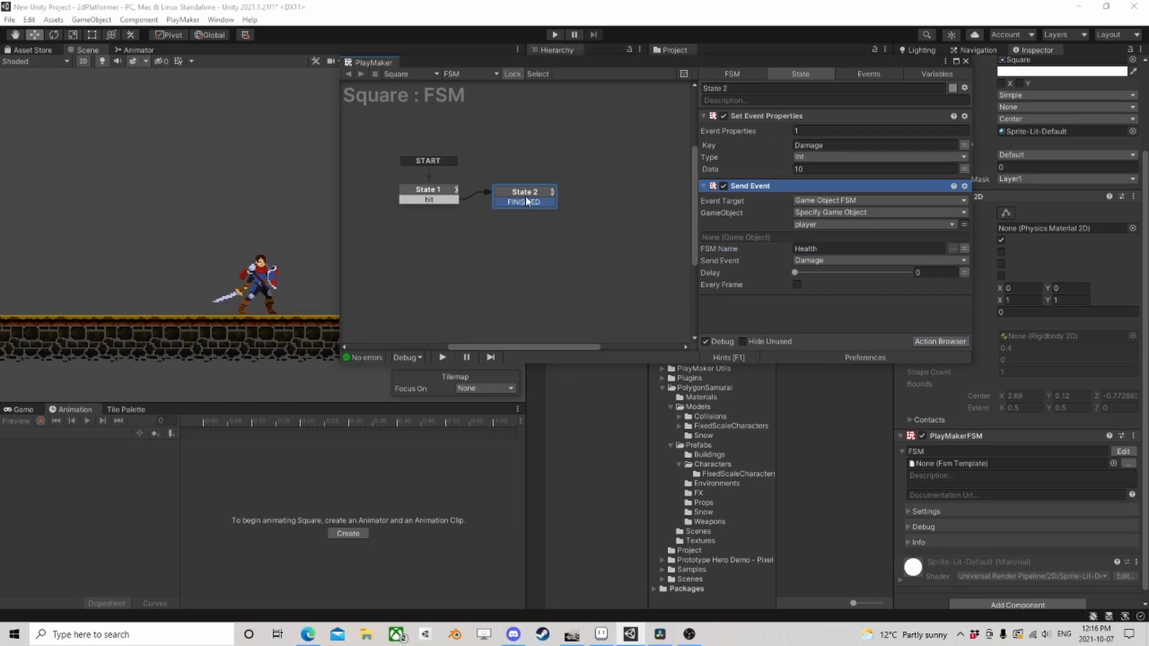
pyautogui.moveTo(524, 201); pyautogui.dragTo(429, 190)
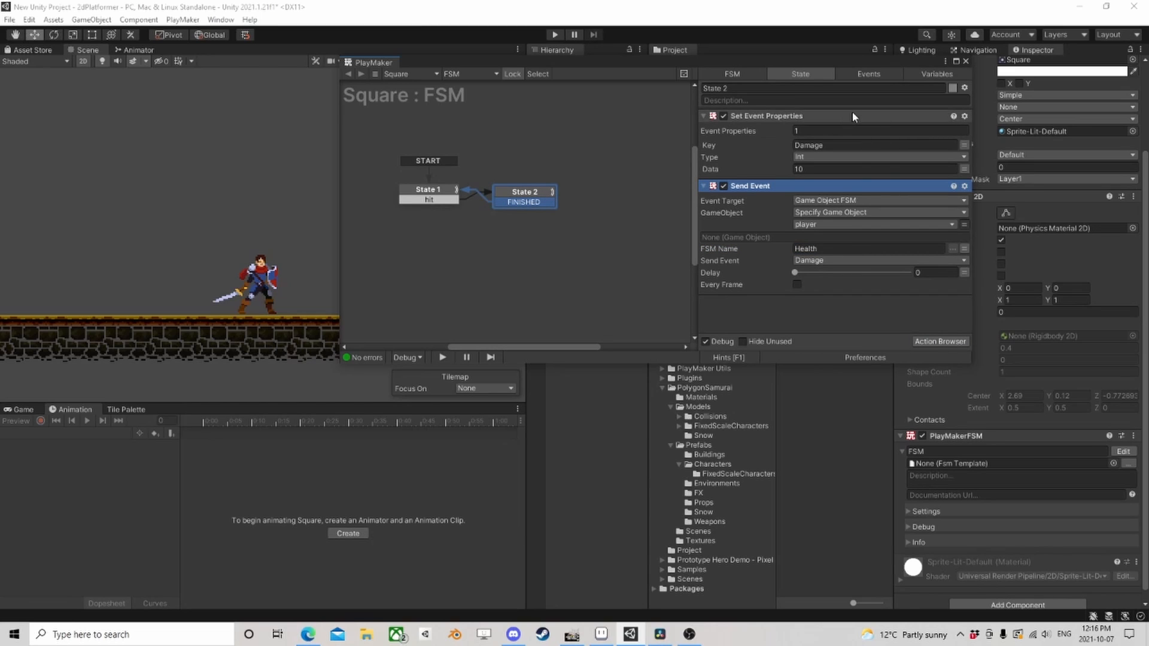
pyautogui.click(966, 61)
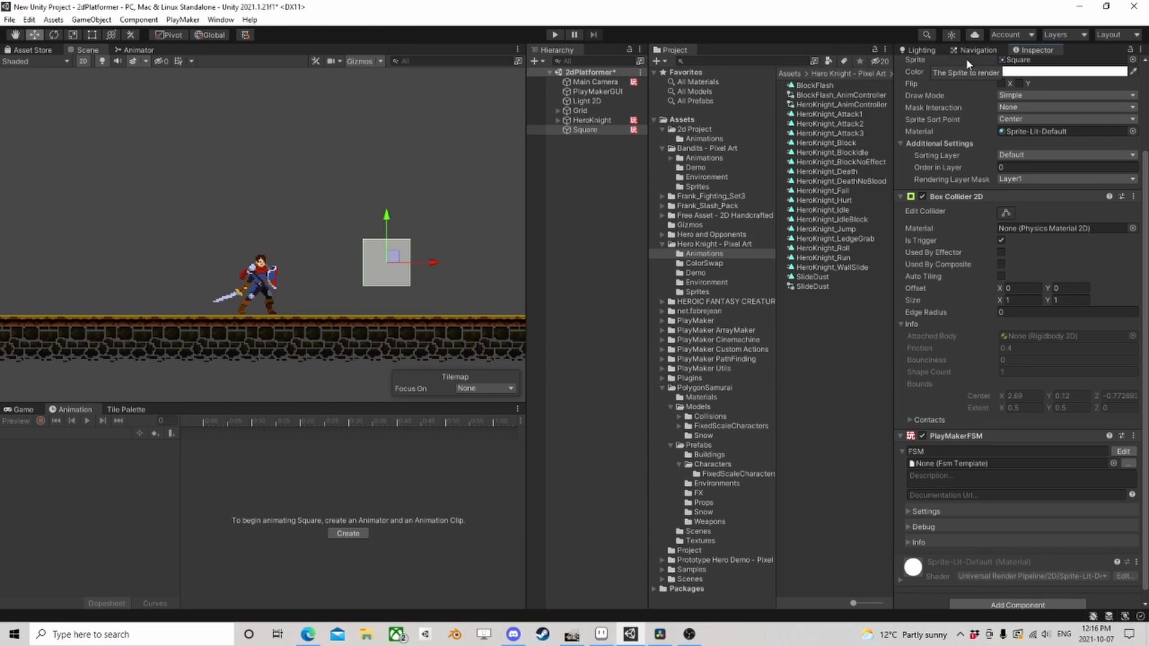
# - Expose the Health variable of the HeroKnight's Health FSM as an input and set its value to 30
pyautogui.click(592, 120)
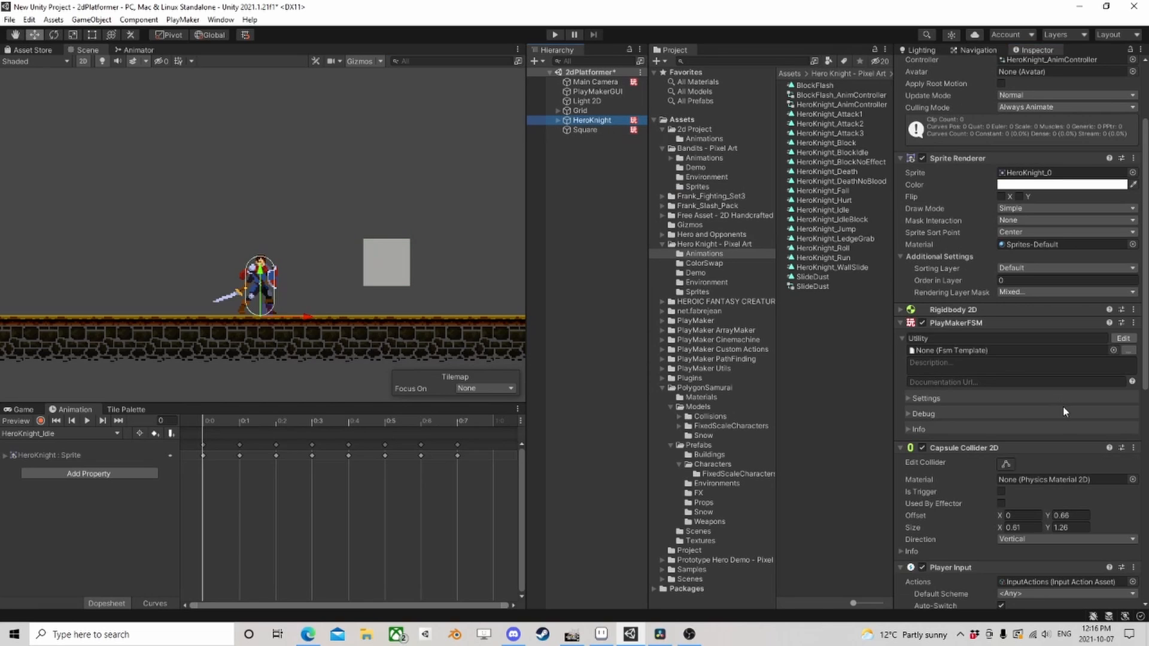
pyautogui.scroll(-5, 1063, 406)
pyautogui.click(1123, 440)
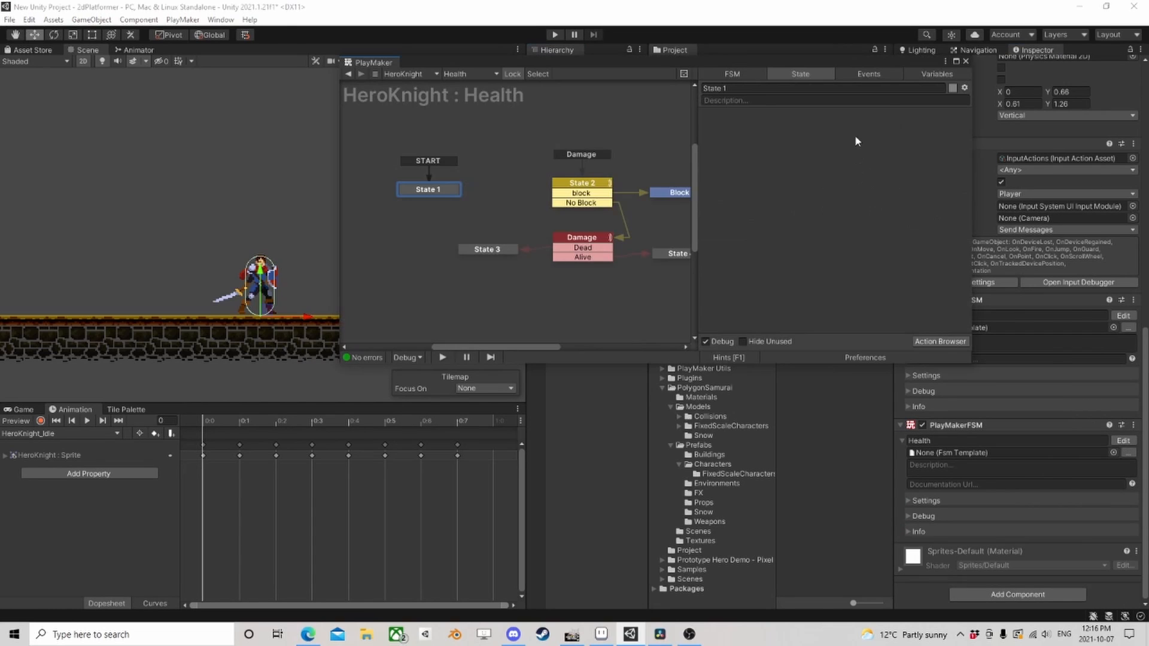
pyautogui.click(937, 73)
pyautogui.click(714, 141)
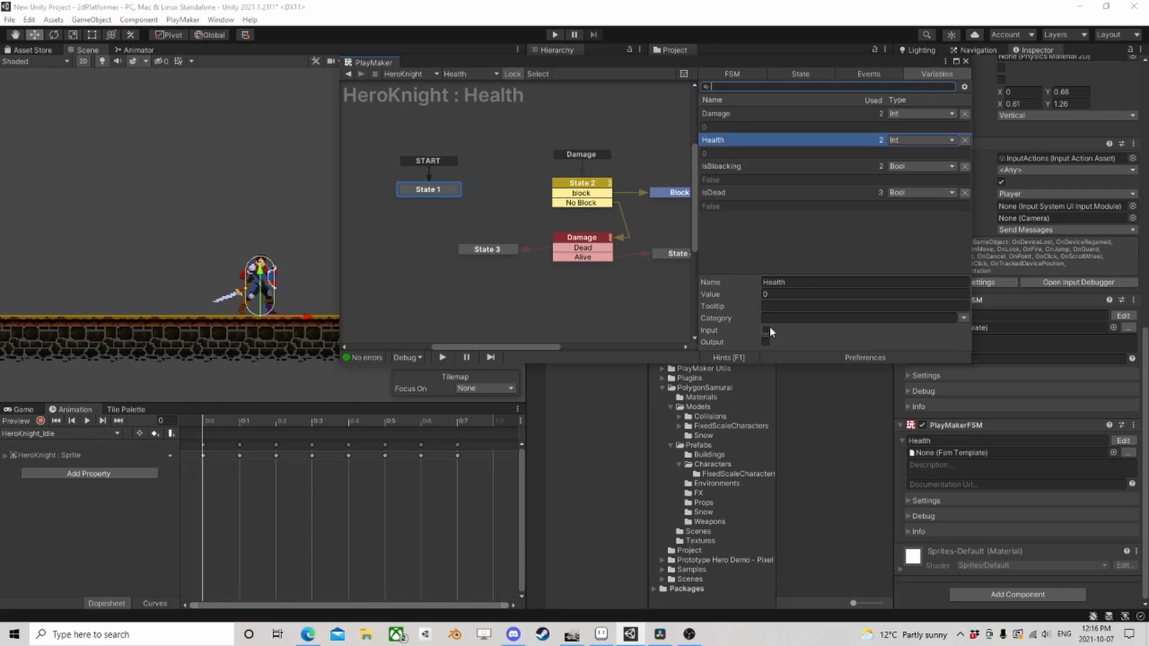
pyautogui.click(766, 329)
pyautogui.click(965, 62)
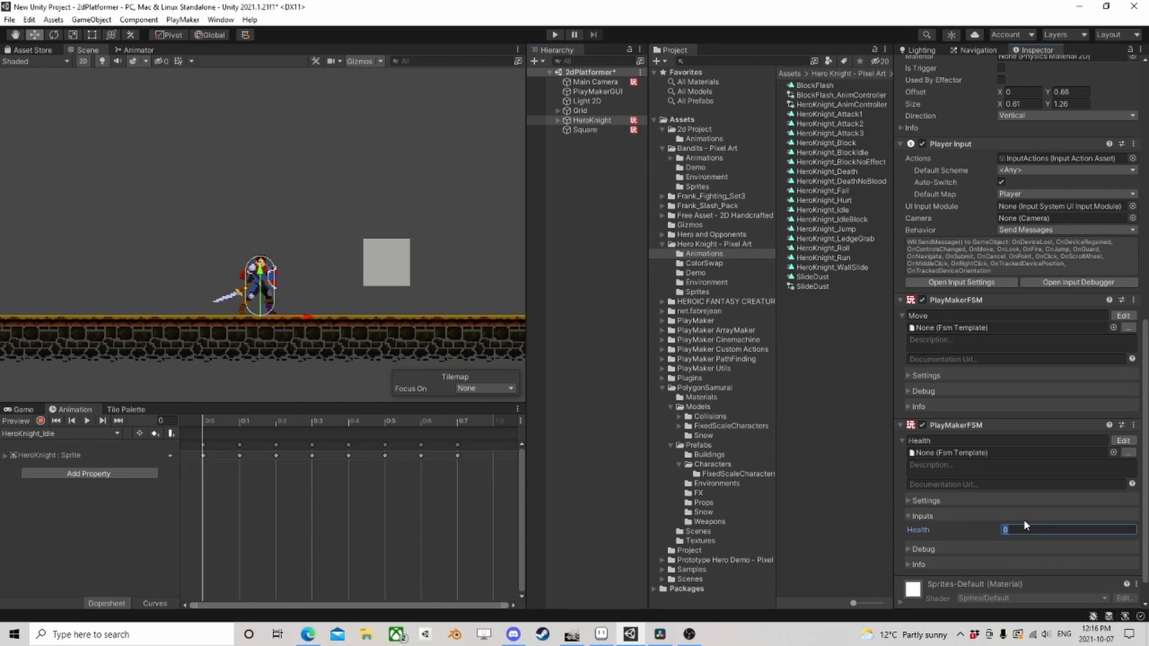
pyautogui.write('30')
# - Play the scene, move the Square across the HeroKnight, and check the Health value in its Health FSM
pyautogui.click(554, 34)
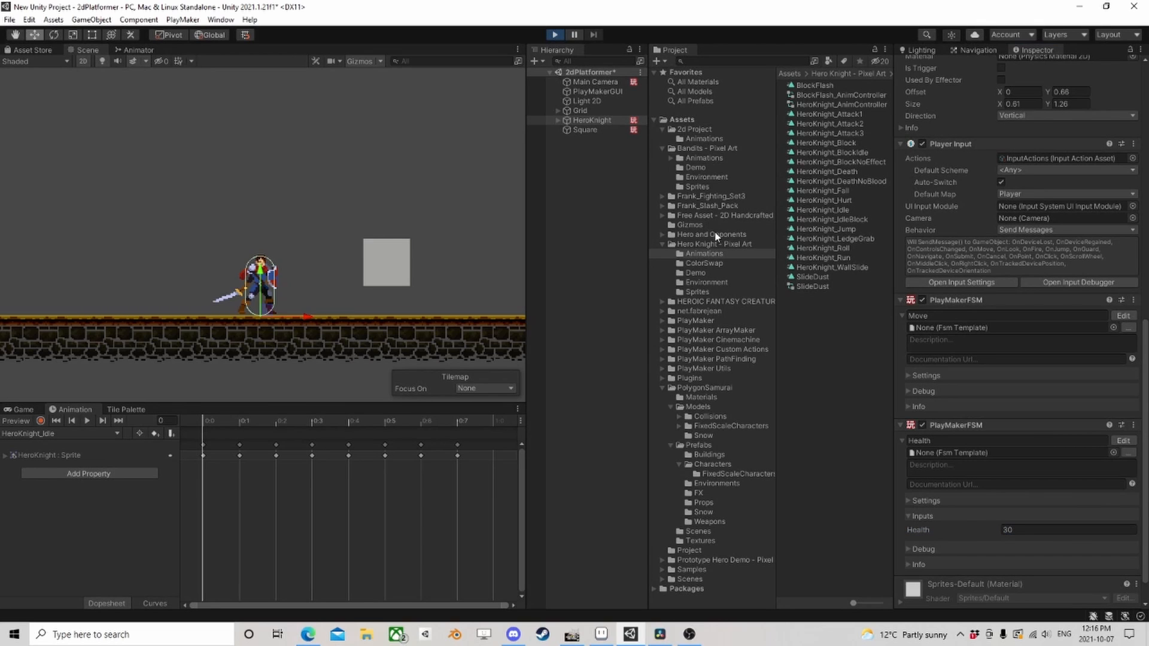
pyautogui.click(584, 130)
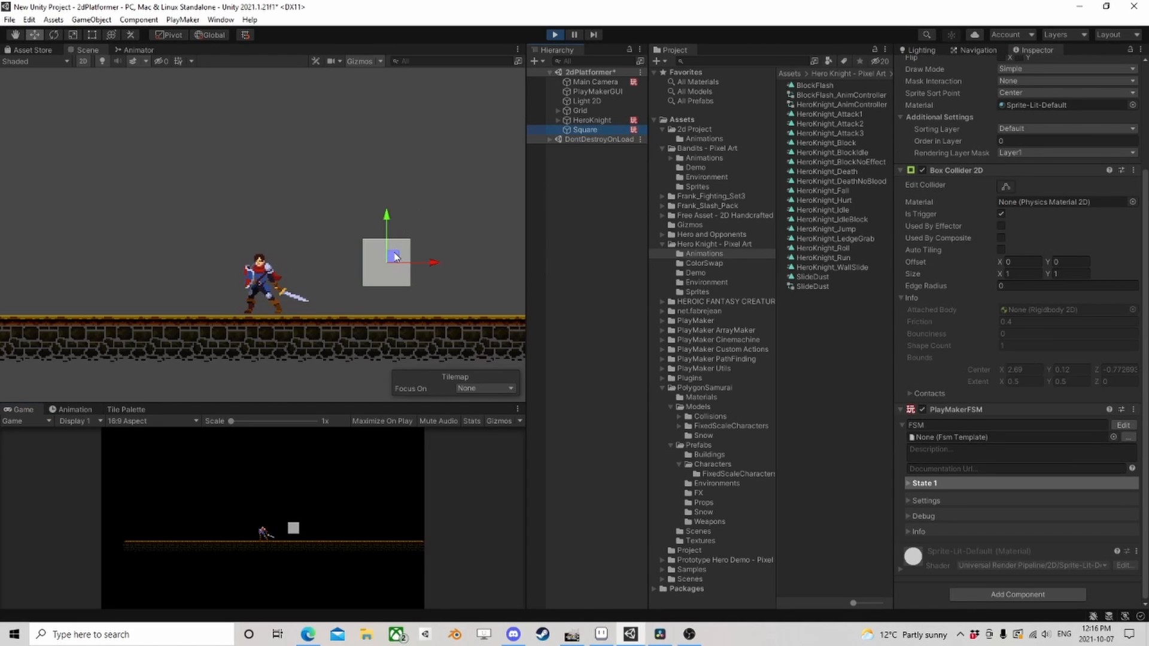
pyautogui.moveTo(394, 262); pyautogui.dragTo(462, 229)
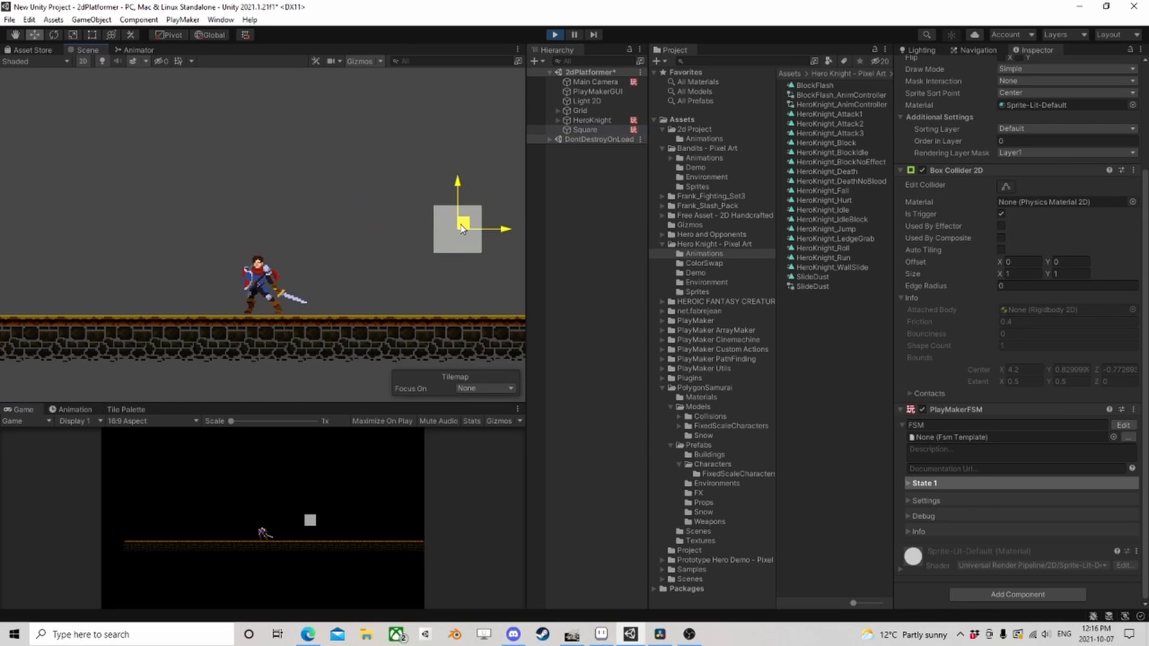
pyautogui.click(592, 120)
pyautogui.scroll(-5, 996, 529)
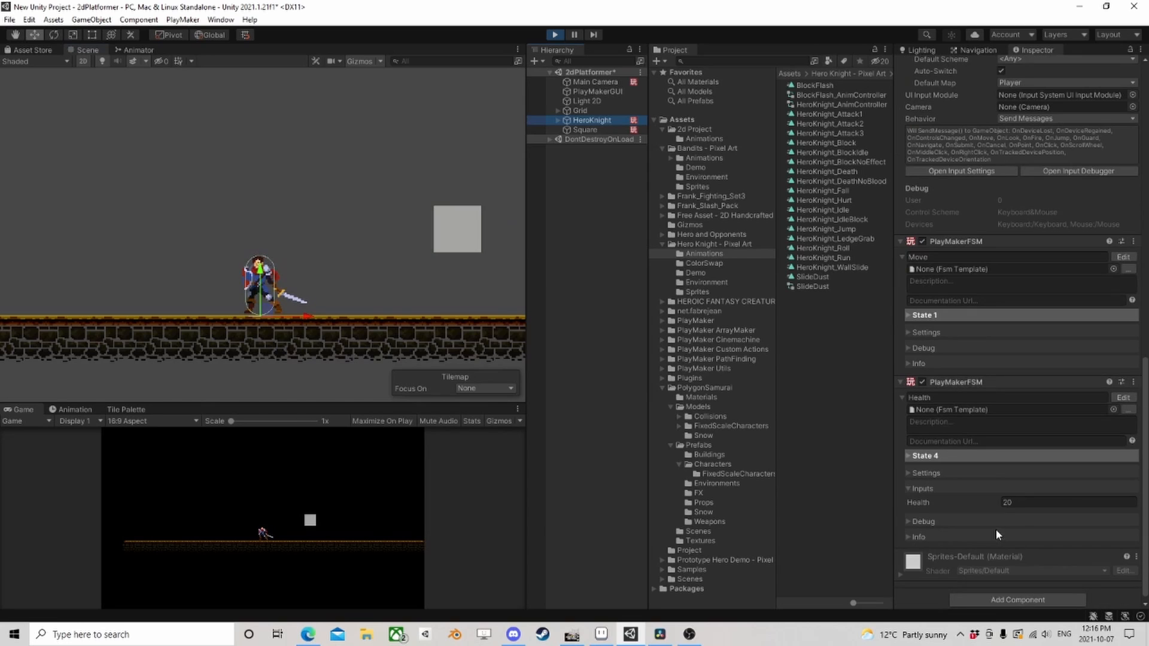
# - Move the Square over the HeroKnight to test further hits, and stop play mode
pyautogui.click(586, 130)
pyautogui.moveTo(465, 222); pyautogui.dragTo(489, 218)
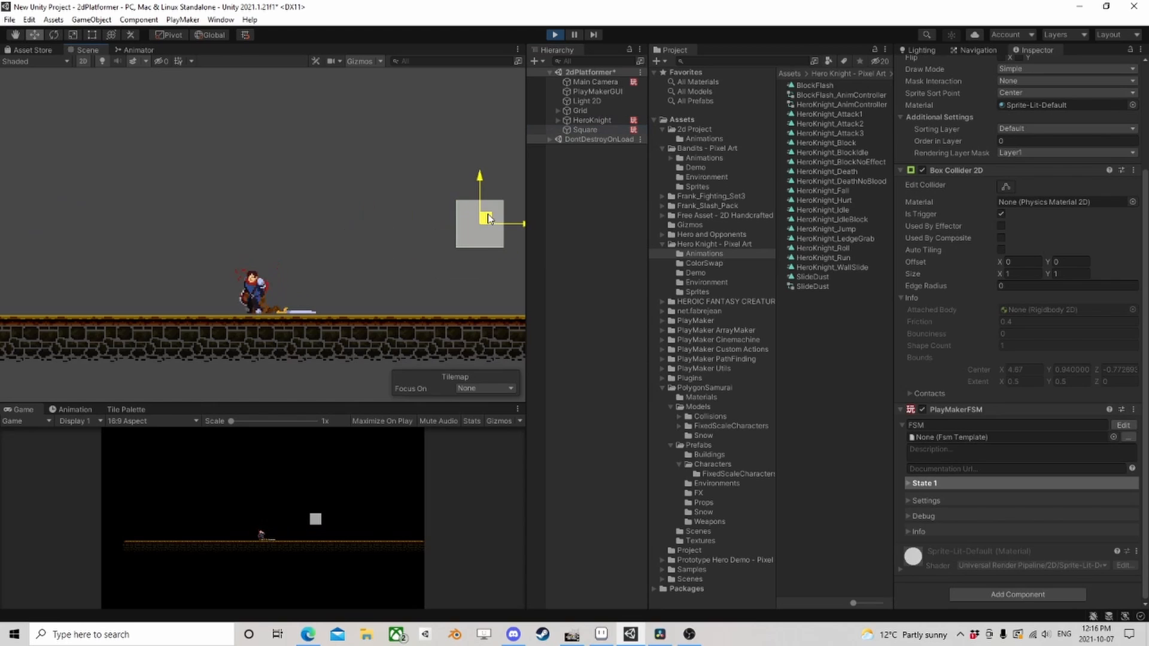
pyautogui.click(554, 35)
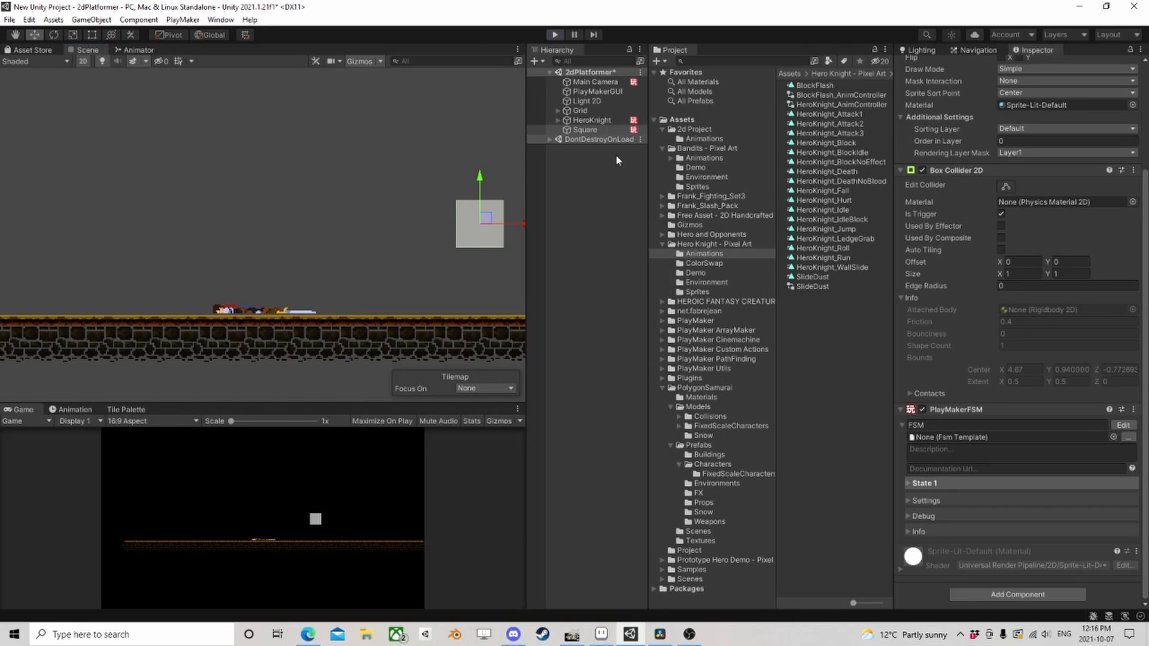
# - Replay the scene, pass the Square over the HeroKnight repeatedly, and check its Health value again
pyautogui.click(555, 36)
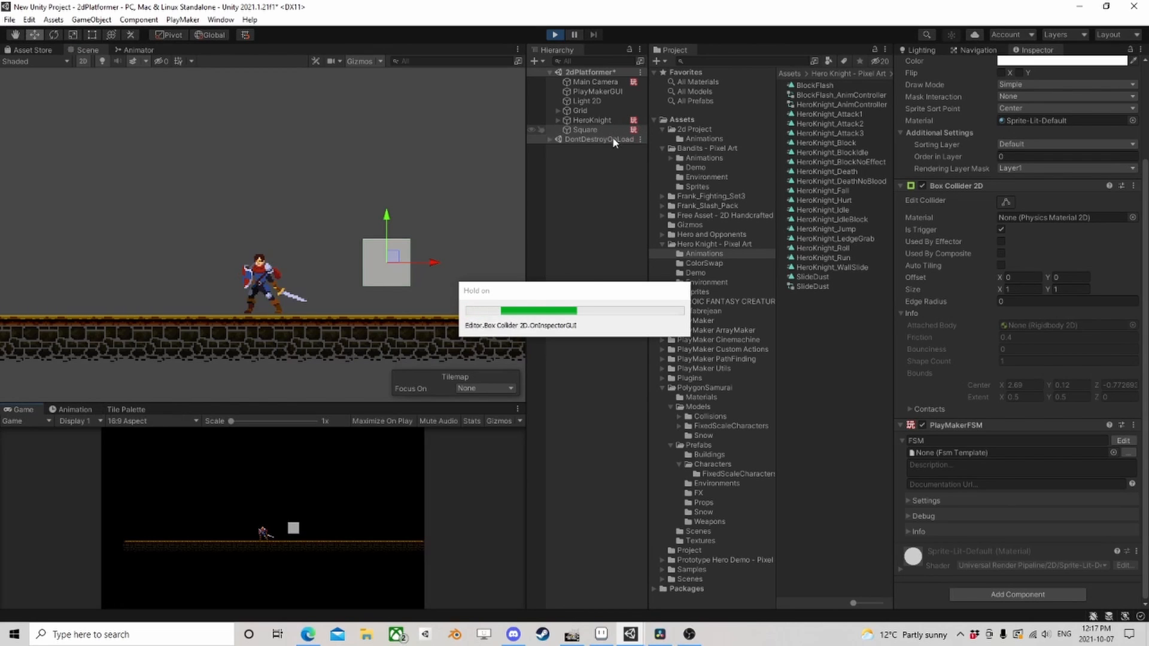
pyautogui.moveTo(434, 257); pyautogui.dragTo(335, 180)
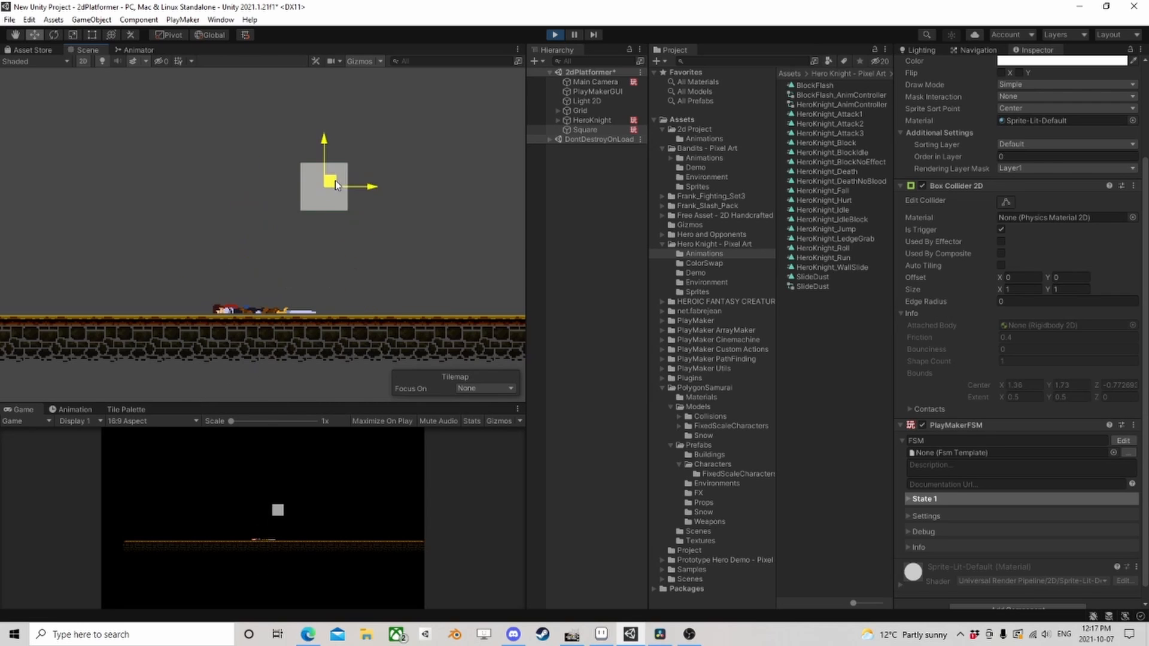
pyautogui.click(598, 120)
pyautogui.scroll(-10, 1071, 364)
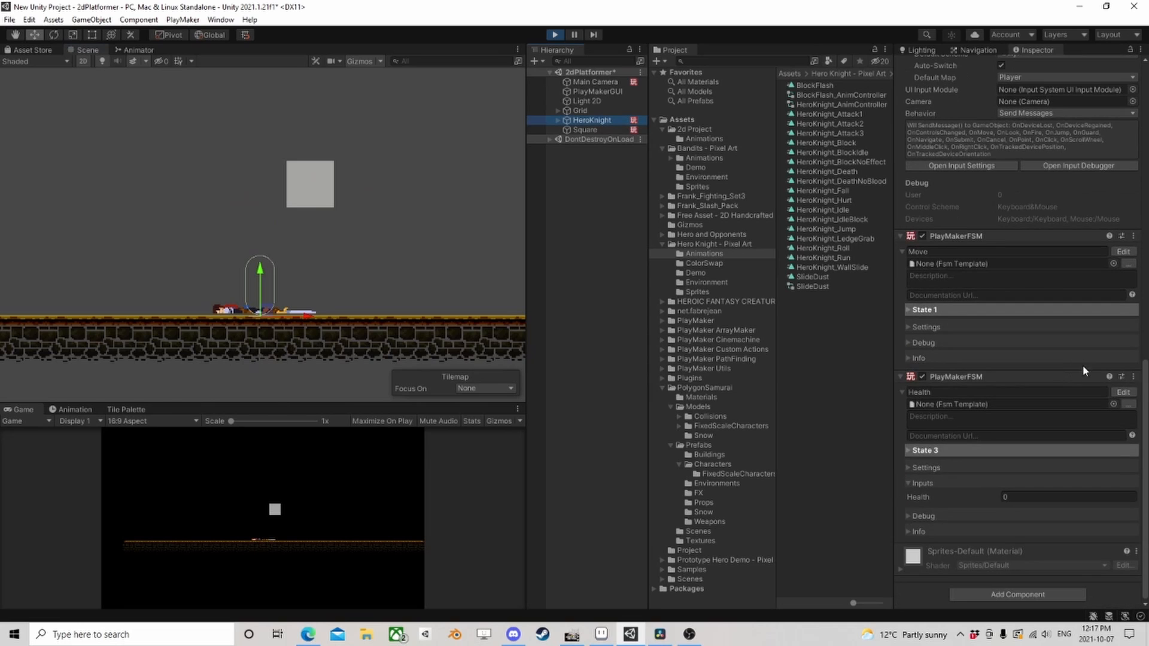
# - Open the HeroKnight's Health FSM during play and examine the actions of State 3
pyautogui.click(1124, 392)
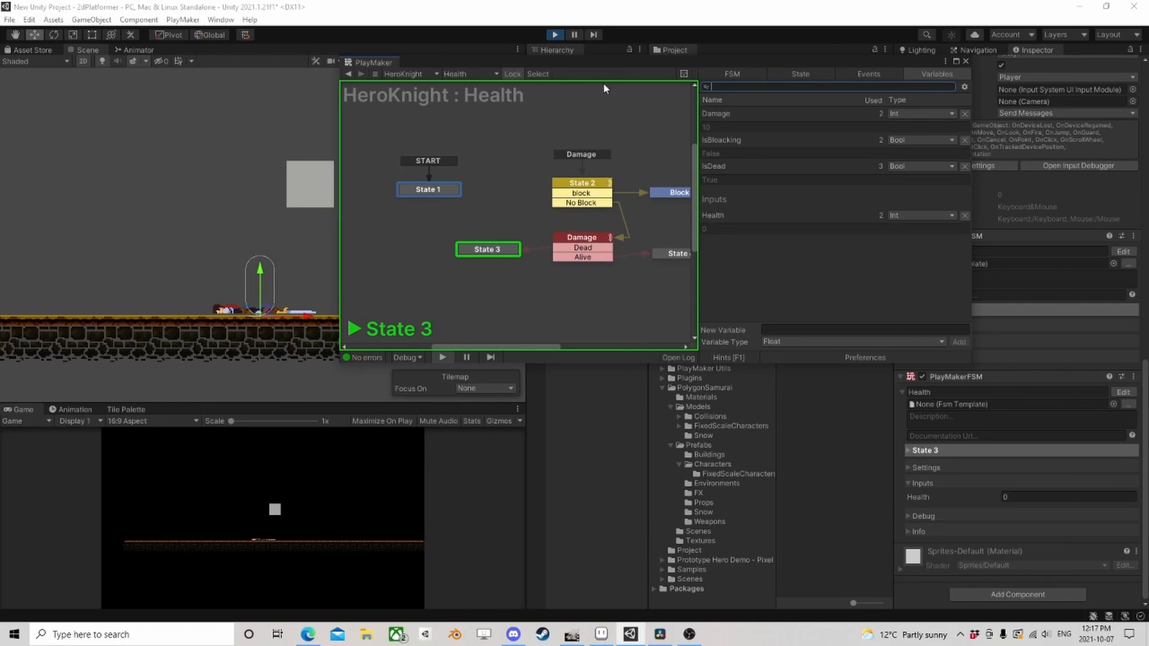
pyautogui.moveTo(615, 71); pyautogui.dragTo(712, 273)
pyautogui.click(696, 335)
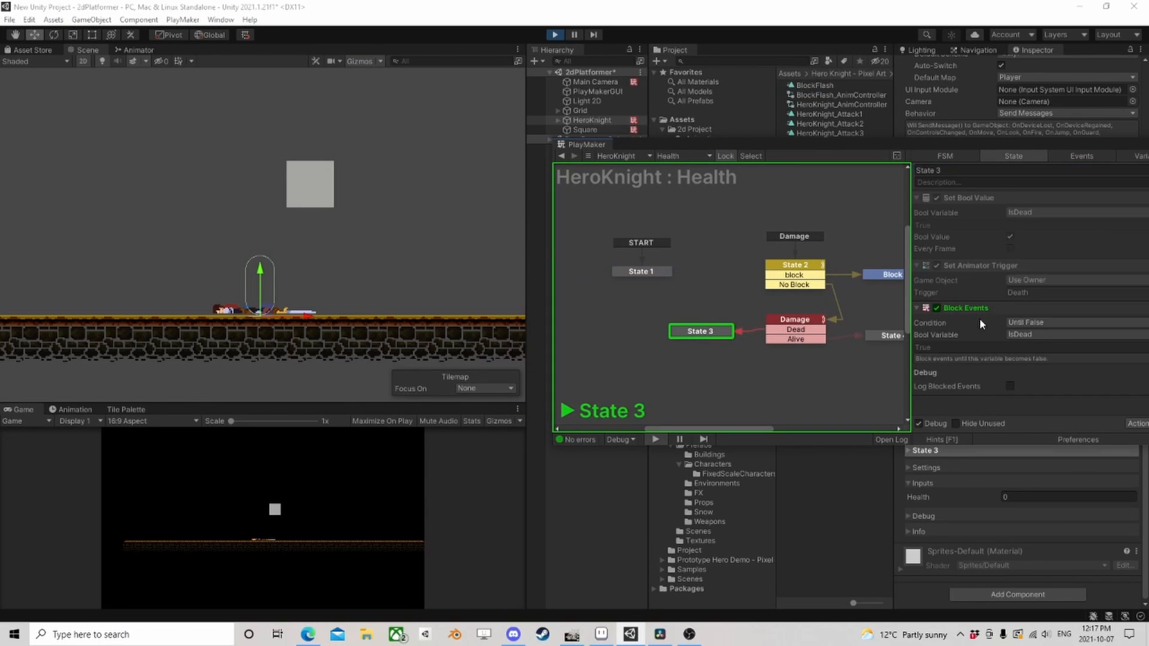
pyautogui.moveTo(605, 138); pyautogui.dragTo(573, 195)
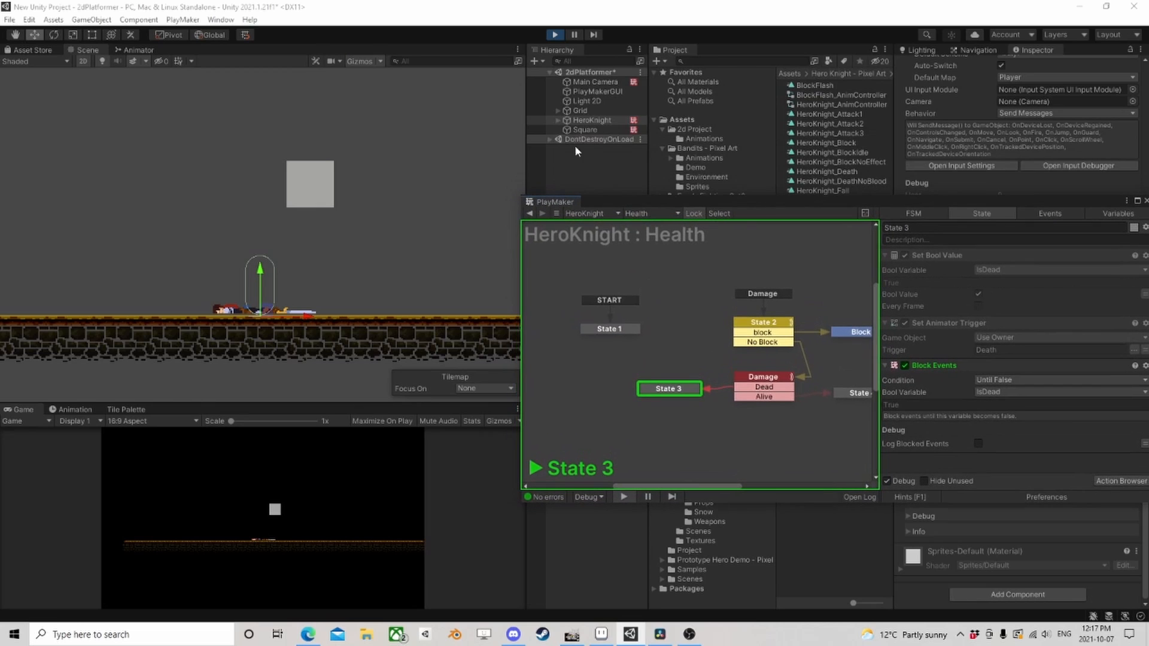
# - Move the Square over the fallen HeroKnight with the Health FSM in view, and end the play test with the editor closed
pyautogui.click(586, 129)
pyautogui.moveTo(319, 180); pyautogui.dragTo(349, 130)
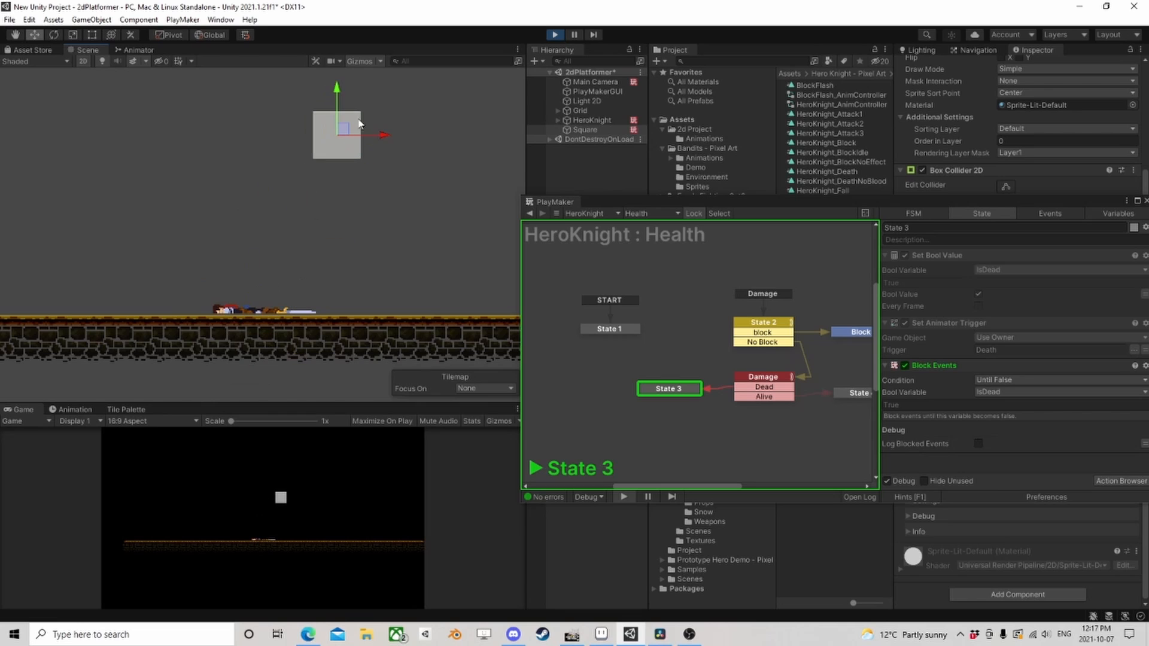
pyautogui.moveTo(849, 196); pyautogui.dragTo(471, 131)
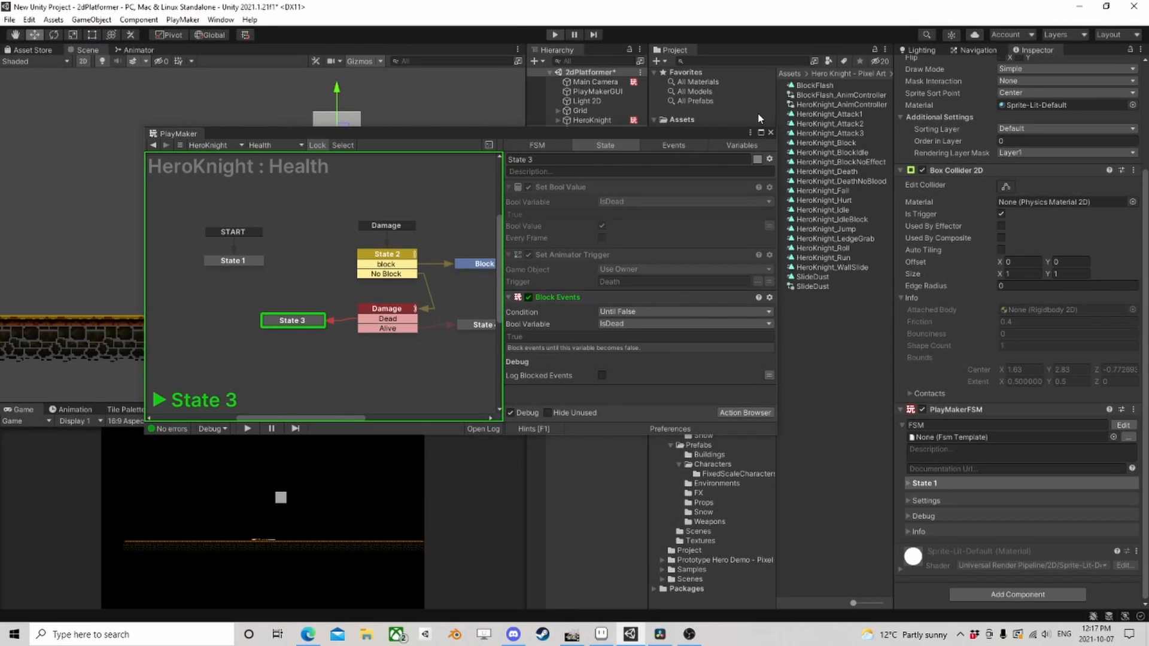
pyautogui.click(771, 132)
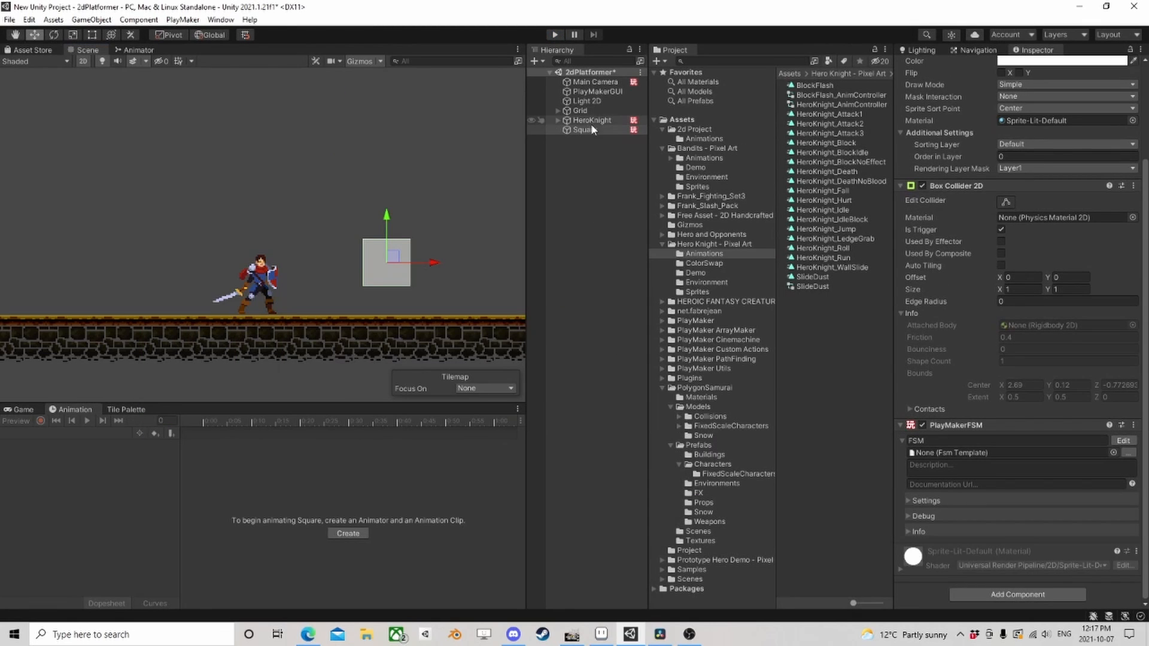